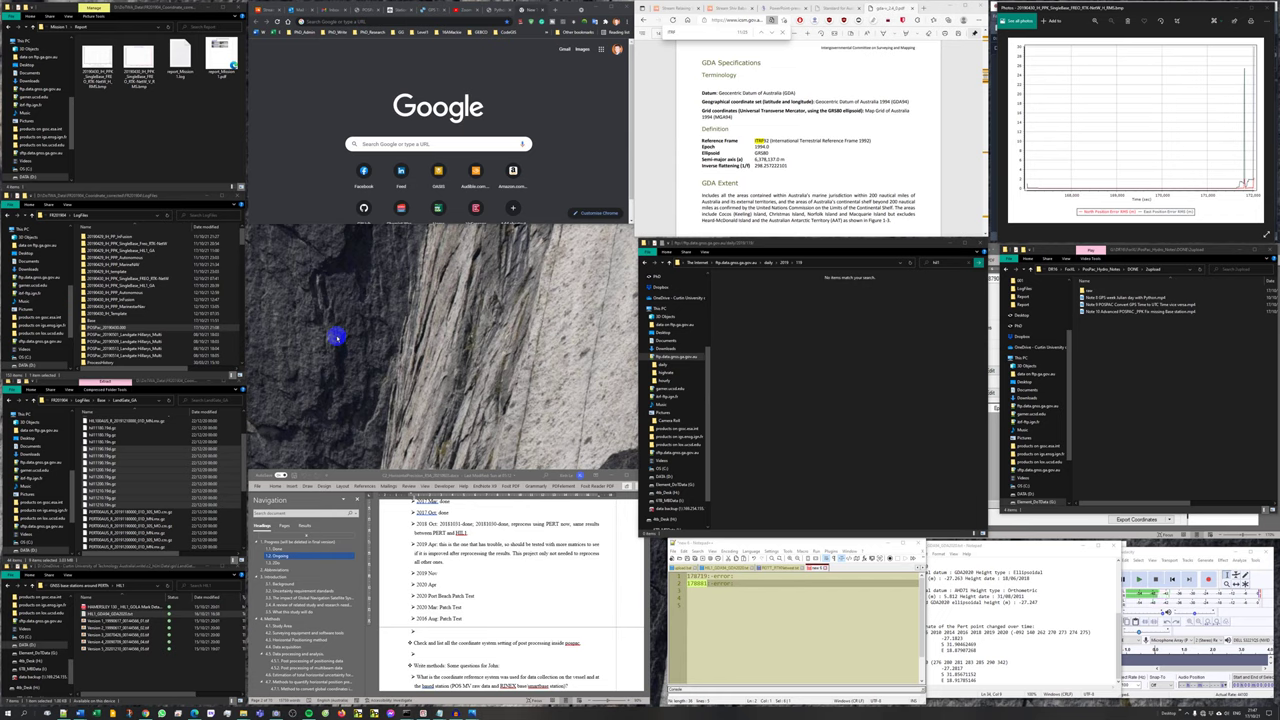
# Open the 20190429_IH_PPK_SingleBase_Freo_RTK-NetW.pospac project from the LogFiles folder.
pyautogui.click(150, 334)
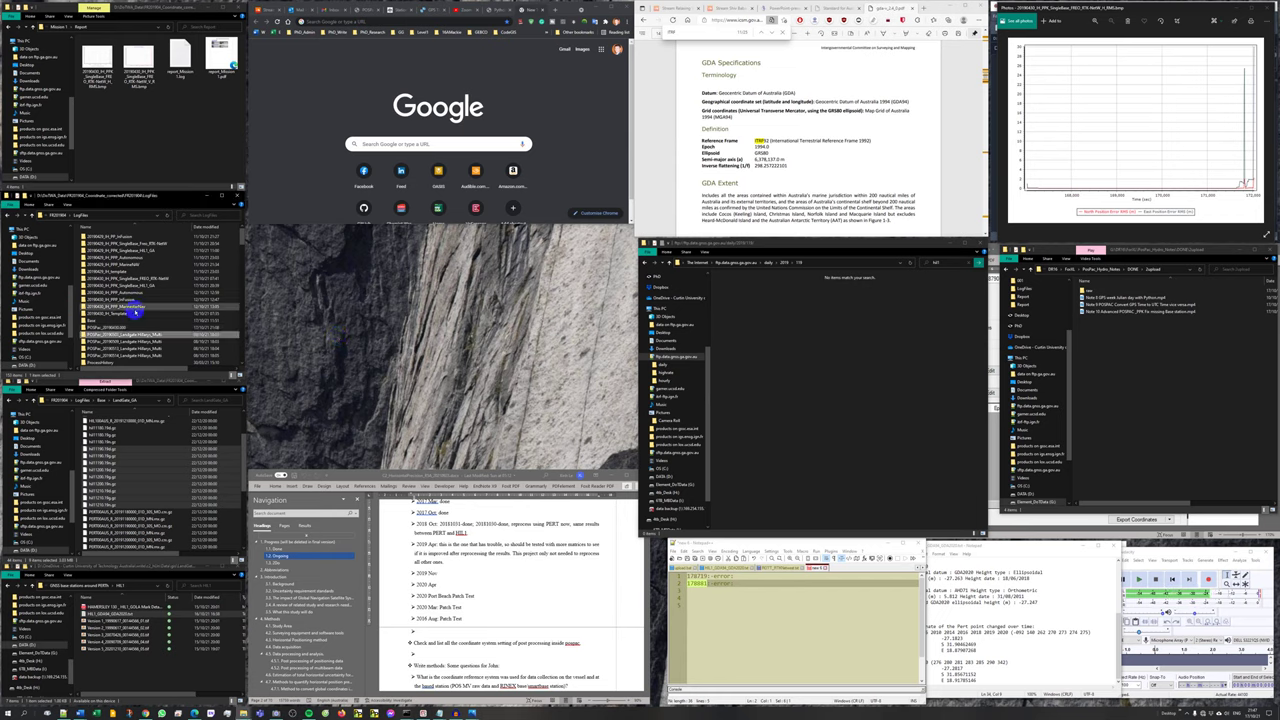
pyautogui.click(133, 285)
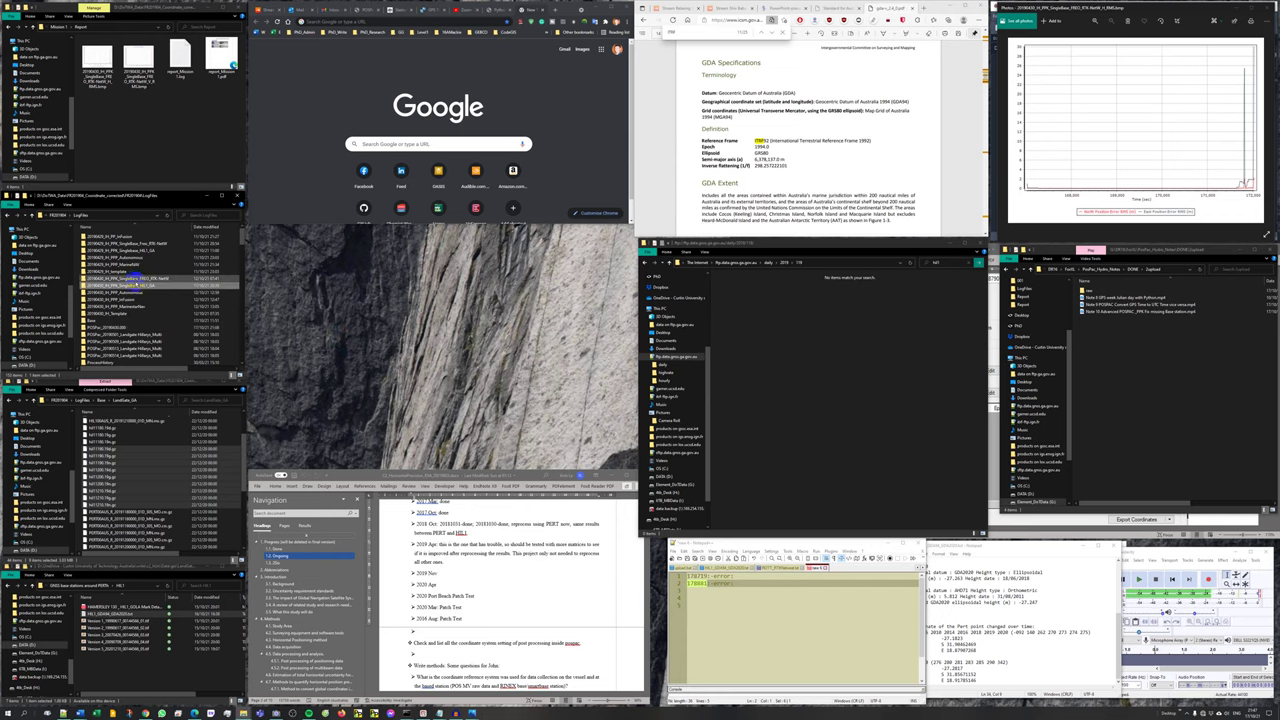
pyautogui.scroll(-1, 131, 280)
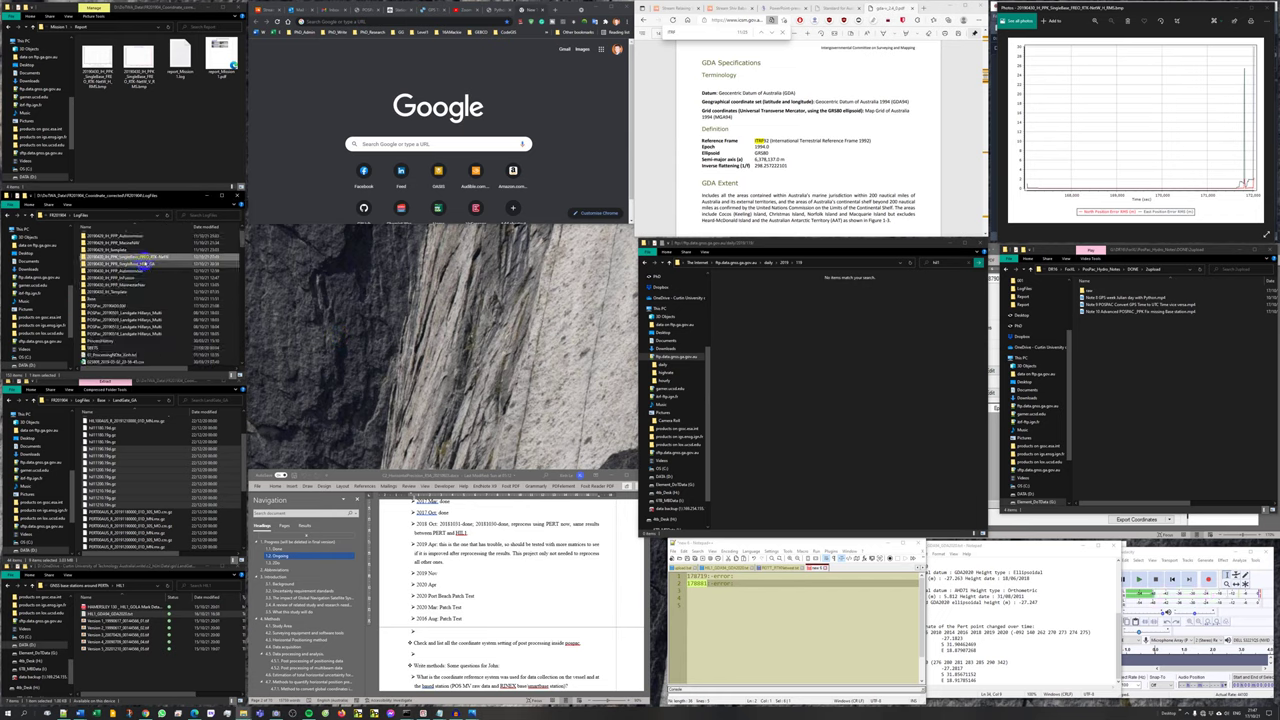
pyautogui.scroll(-2, 131, 270)
pyautogui.doubleClick(145, 327)
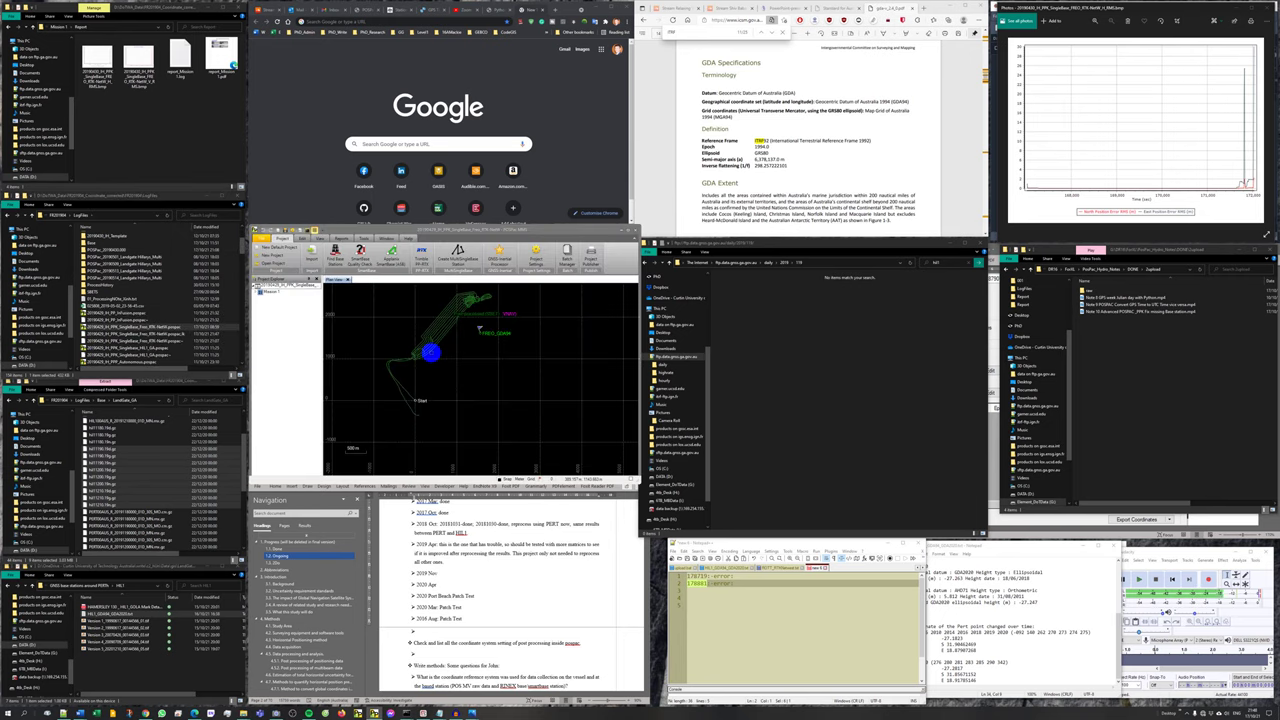
# Expand Mission 1, review the FREO_GDA94 base station in the Coordinate Manager, and close the manager.
pyautogui.click(259, 291)
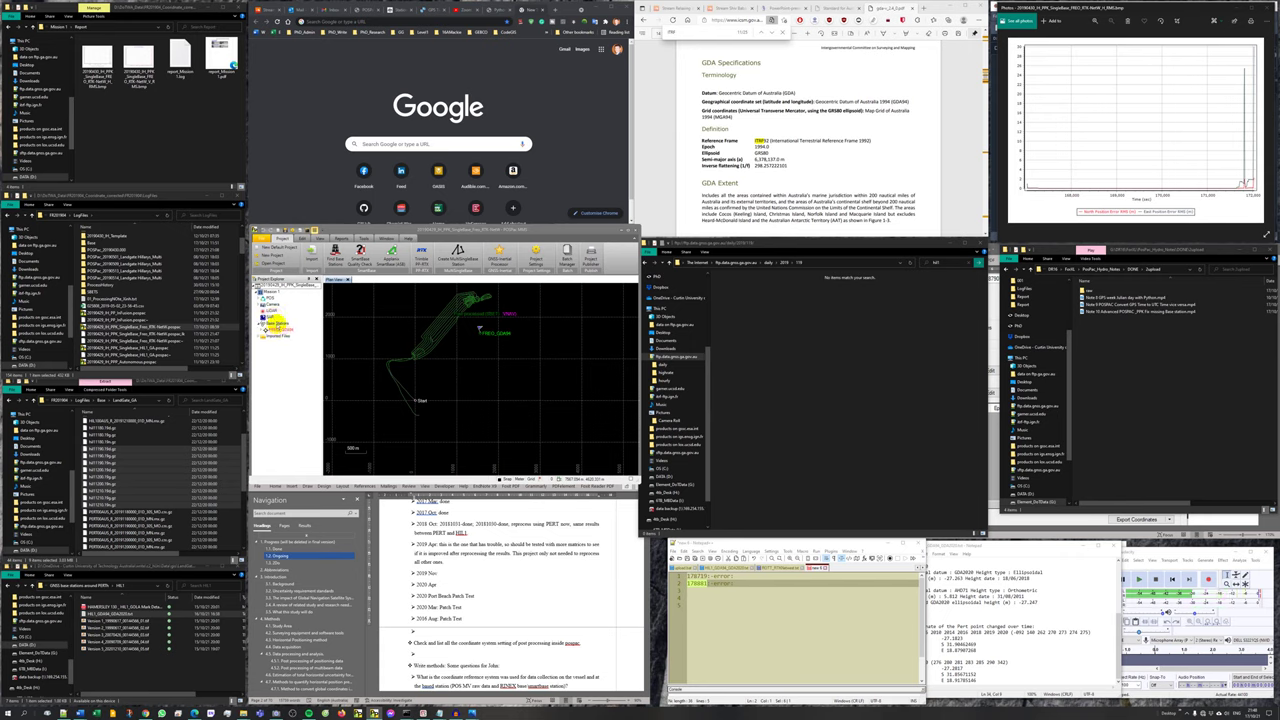
pyautogui.rightClick(266, 323)
pyautogui.click(310, 396)
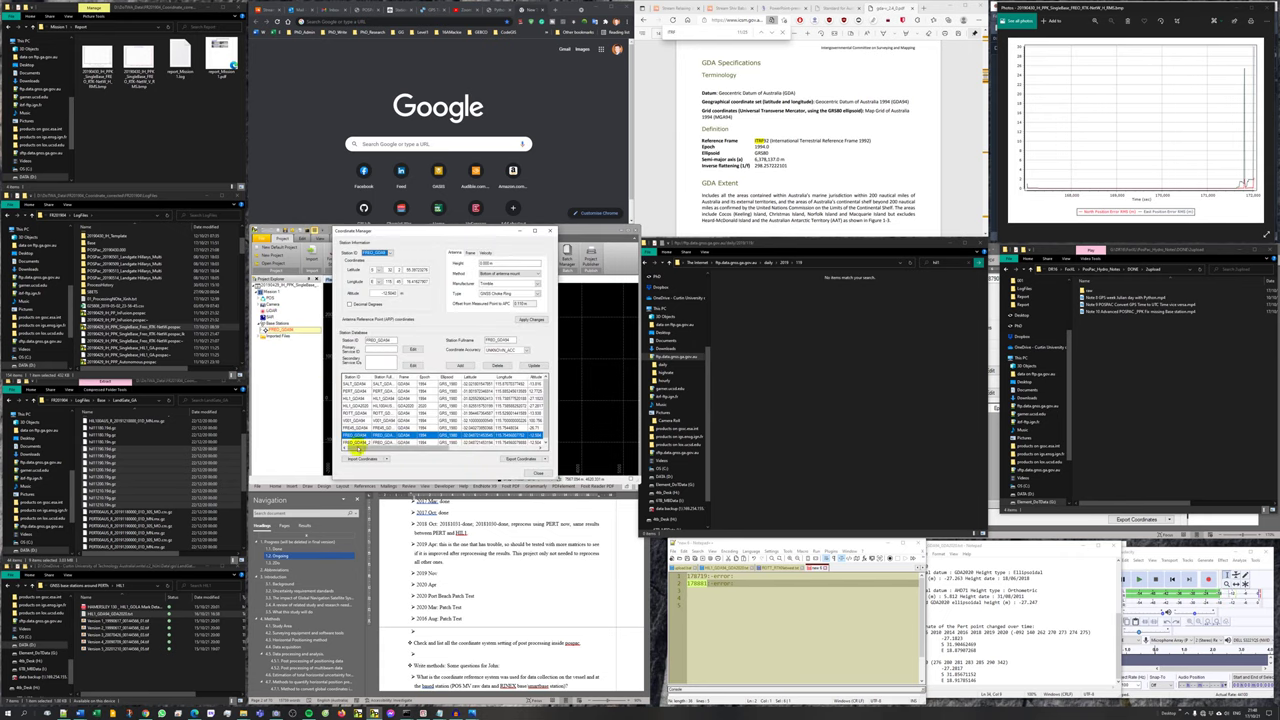
pyautogui.moveTo(546, 384); pyautogui.dragTo(547, 389)
pyautogui.moveTo(466, 230); pyautogui.dragTo(834, 148)
pyautogui.click(916, 152)
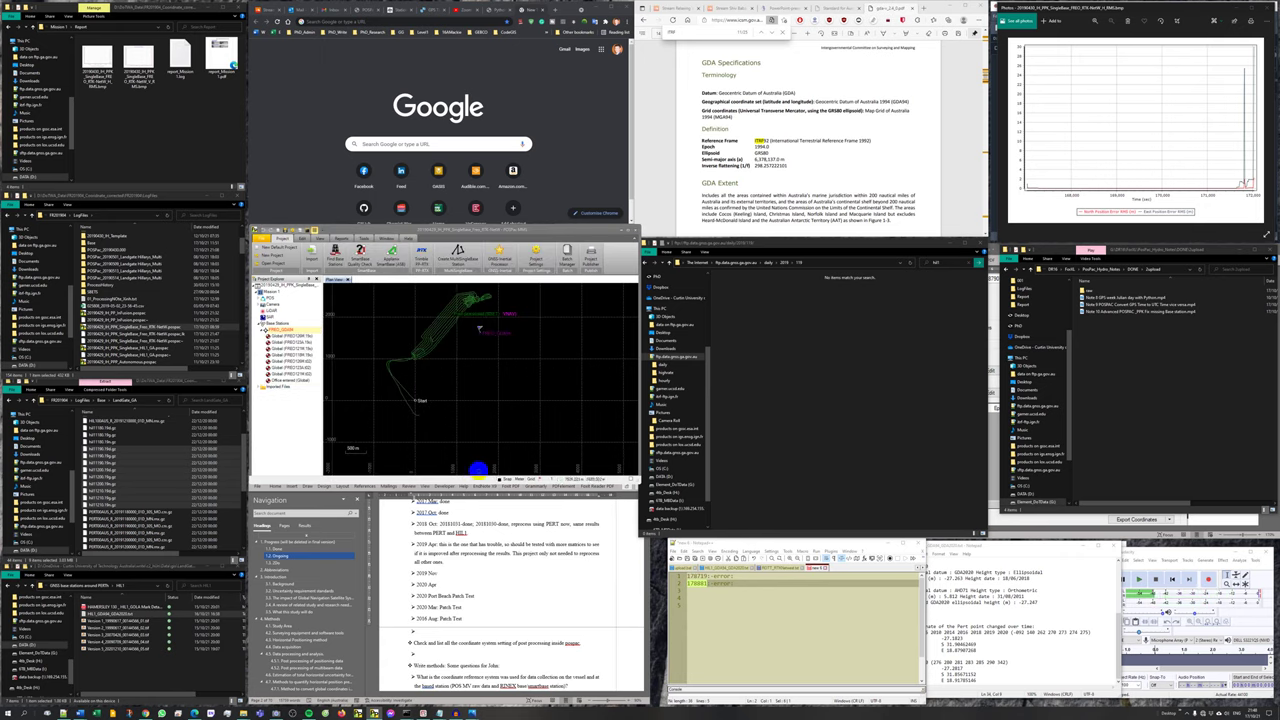
# Open the properties of the first Global coordinate under FREO_GDA94 and inspect every coordinate entry down to Office entered.
pyautogui.rightClick(298, 338)
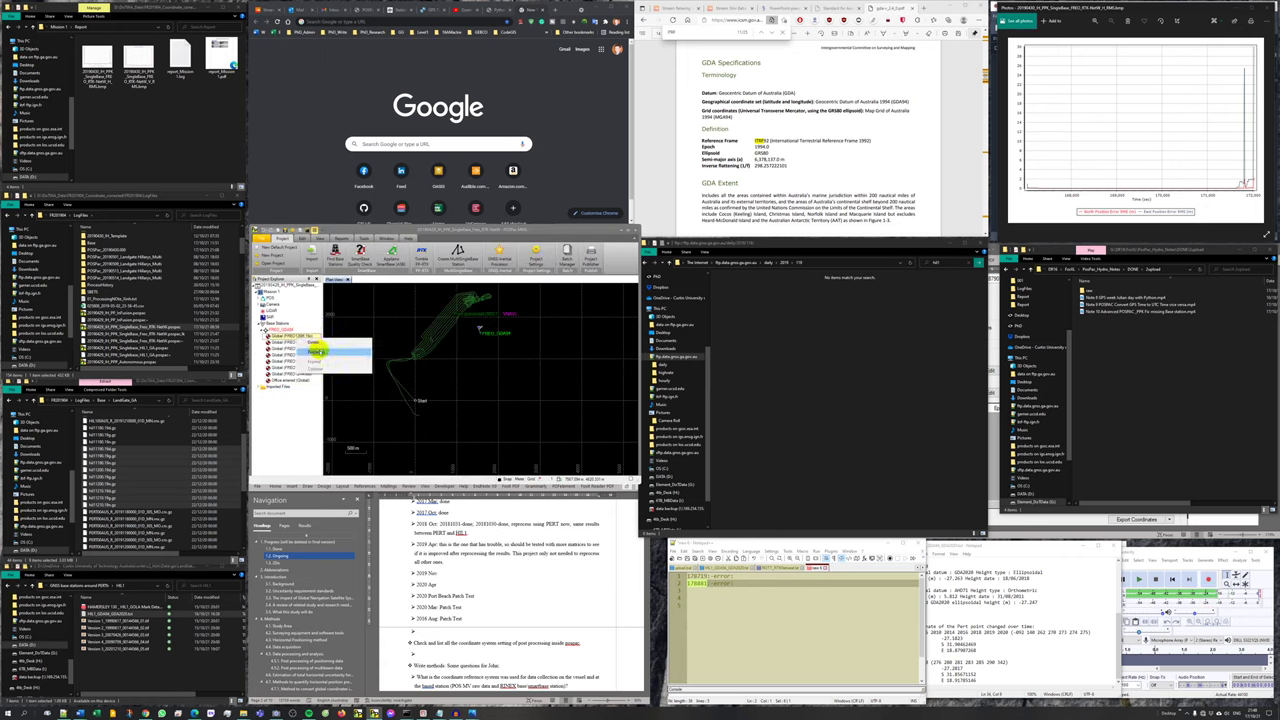
pyautogui.click(340, 344)
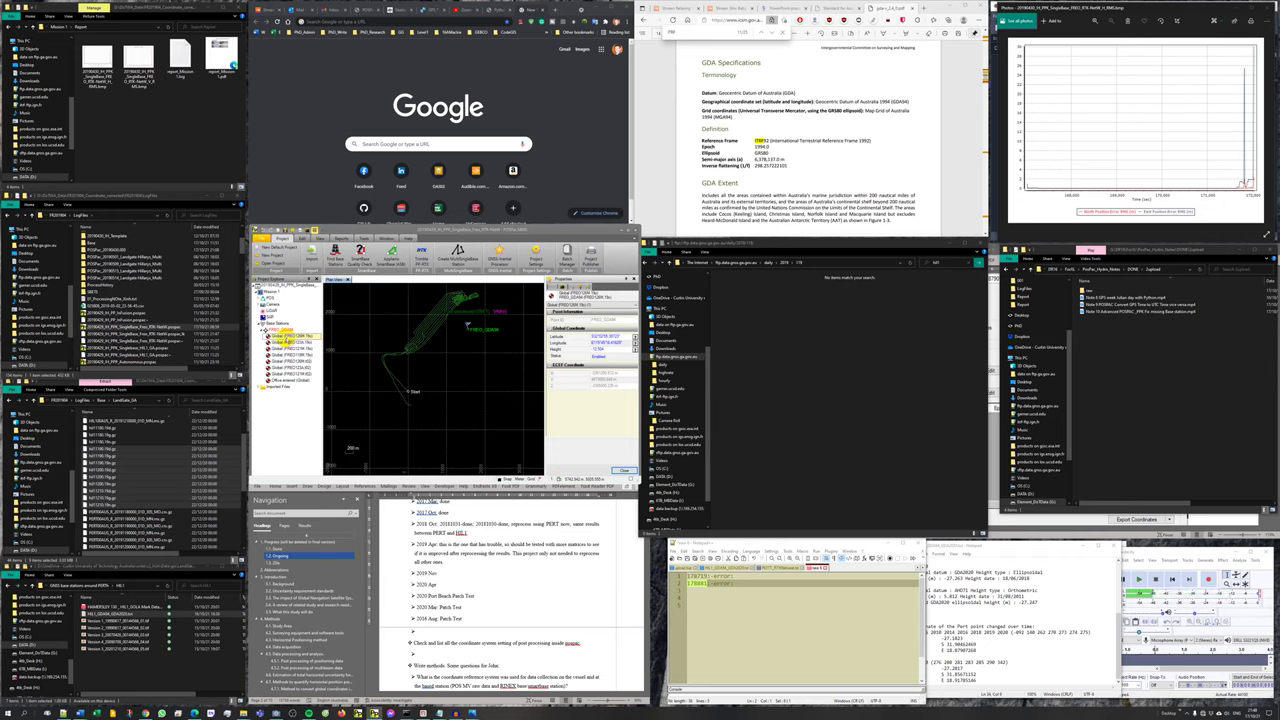
pyautogui.click(288, 343)
pyautogui.click(288, 349)
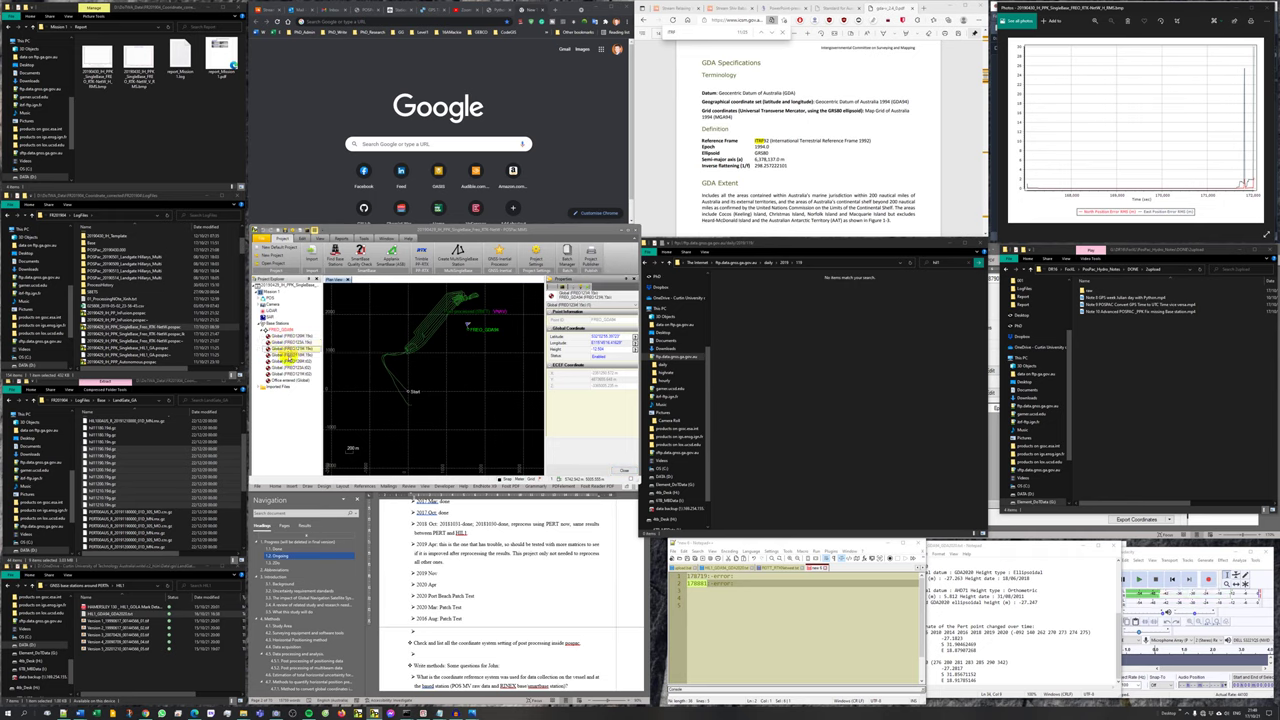
pyautogui.click(288, 355)
pyautogui.click(288, 361)
pyautogui.click(288, 367)
pyautogui.click(288, 374)
pyautogui.click(288, 380)
pyautogui.click(288, 374)
pyautogui.click(288, 380)
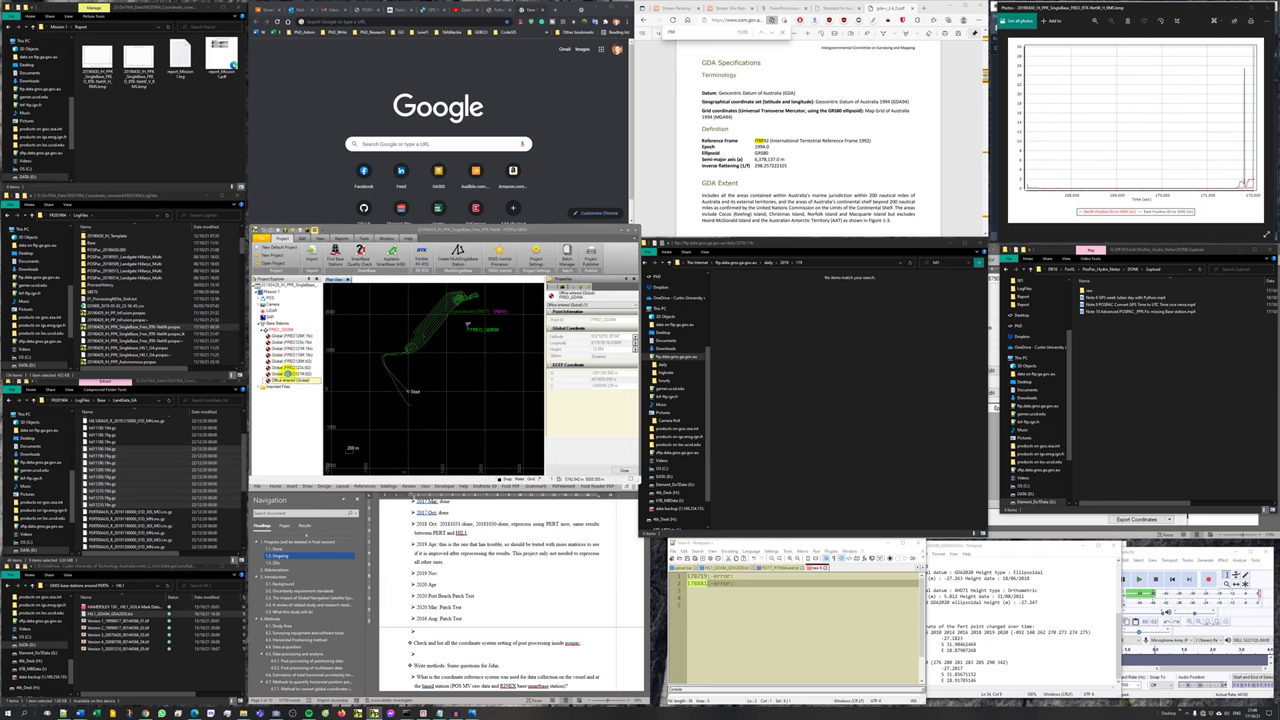
# Check the Office entered coordinate's selection list and its global coordinate properties.
pyautogui.click(630, 305)
pyautogui.click(631, 310)
pyautogui.click(629, 305)
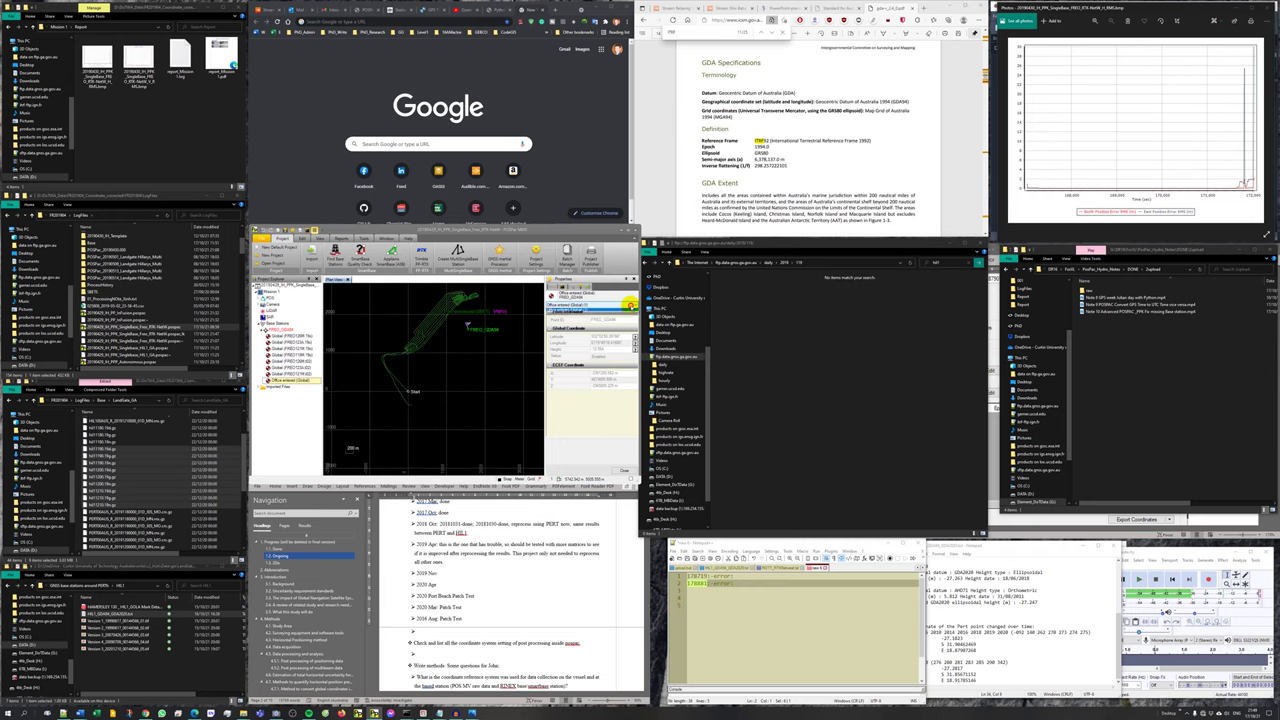
pyautogui.click(603, 312)
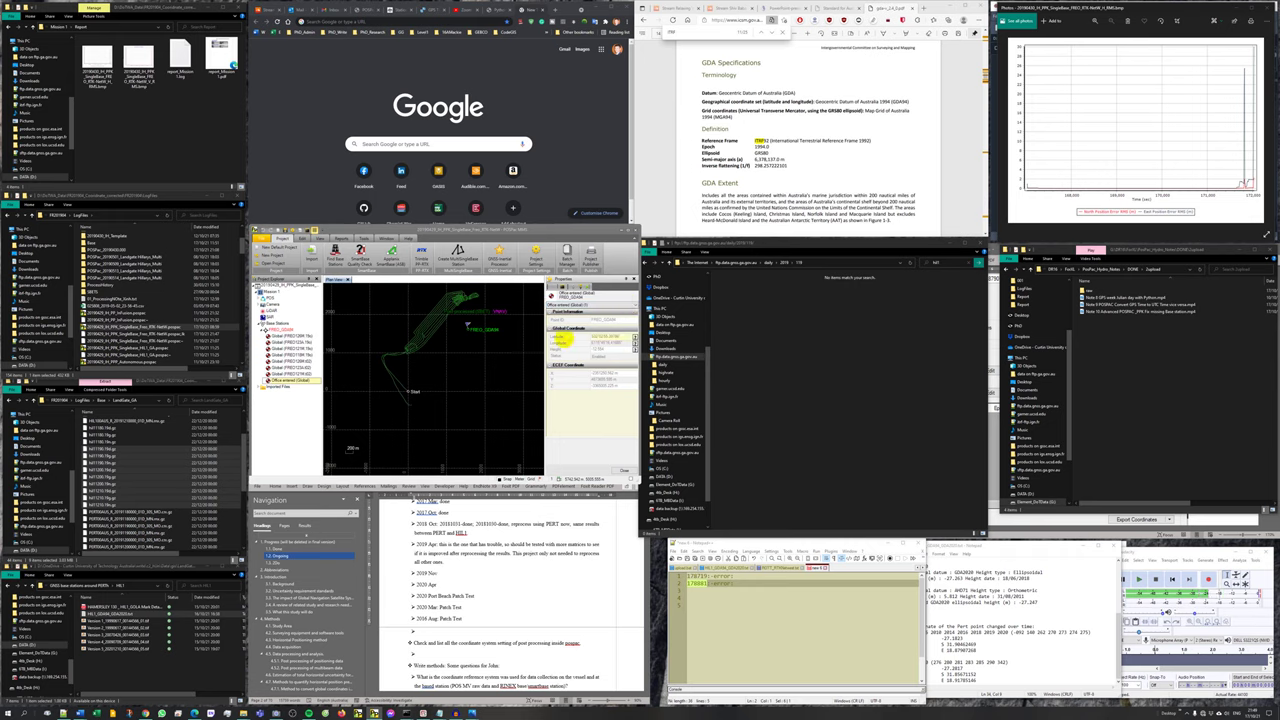
# Show the FREO_GDA94 point's properties, enlarge the program window, and examine the frame and epoch of its local coordinate.
pyautogui.click(284, 354)
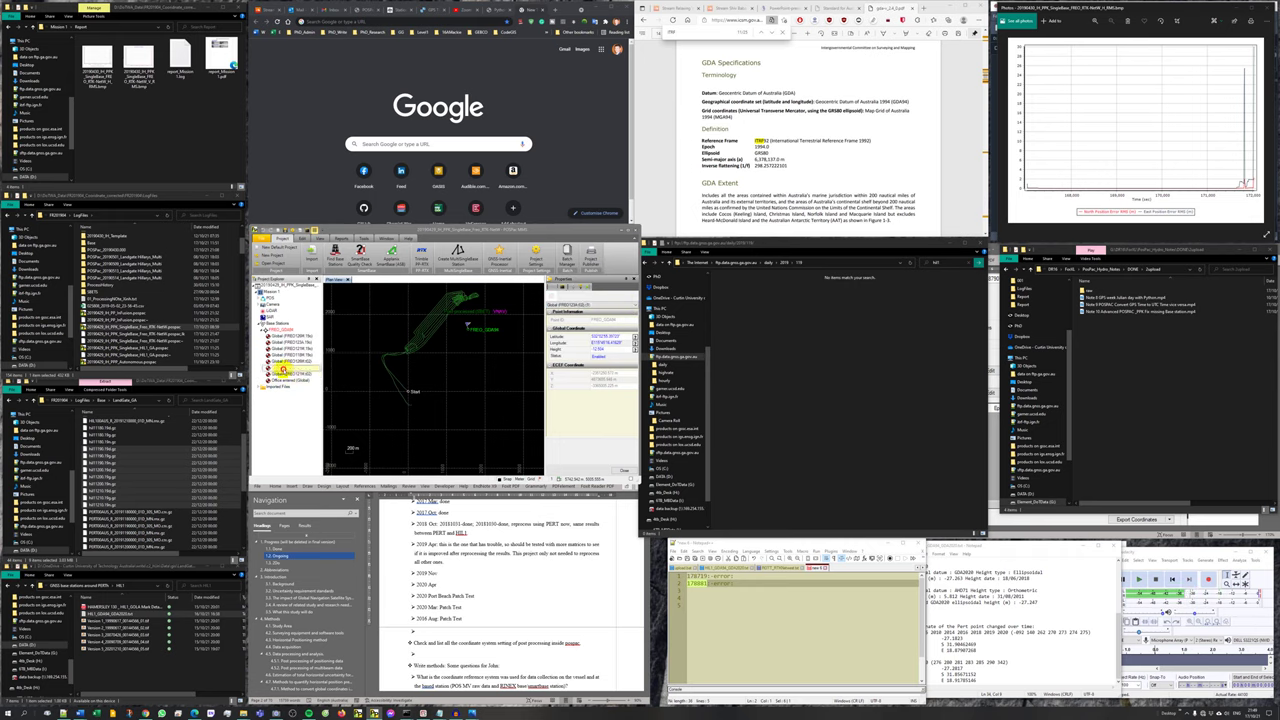
pyautogui.click(270, 331)
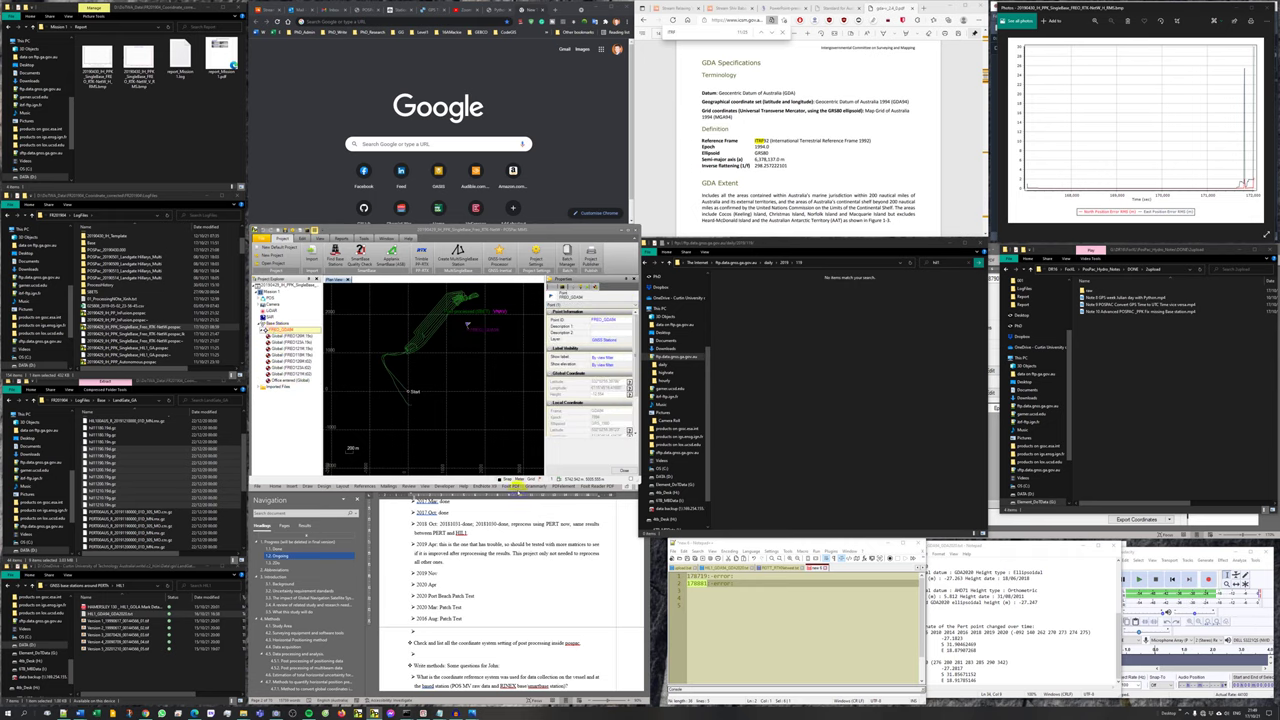
pyautogui.click(632, 481)
pyautogui.moveTo(632, 481); pyautogui.dragTo(632, 521)
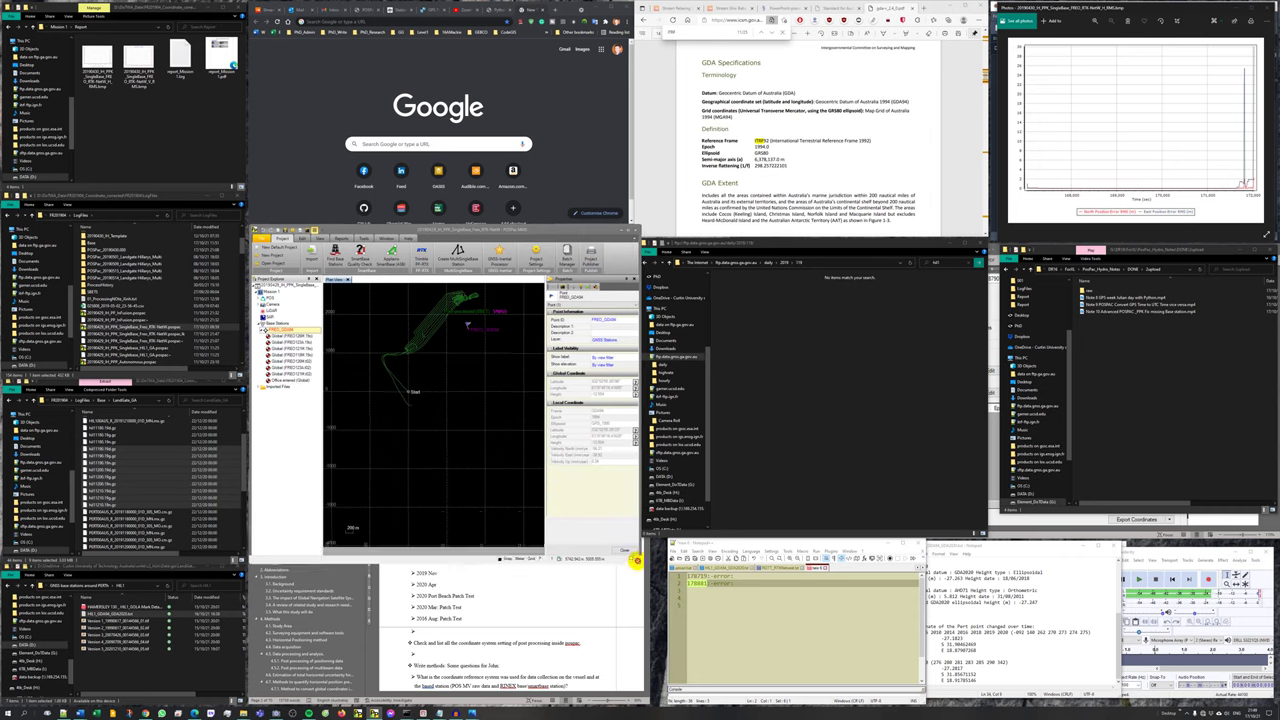
pyautogui.click(600, 415)
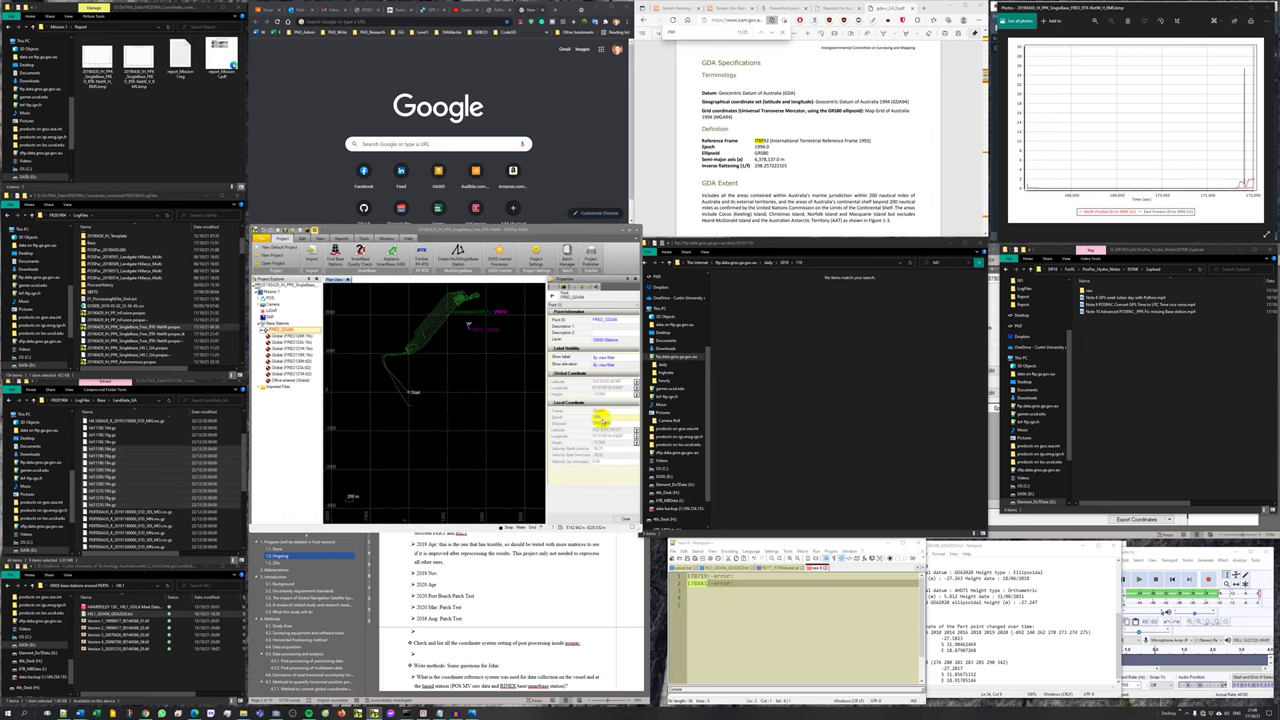
pyautogui.click(604, 412)
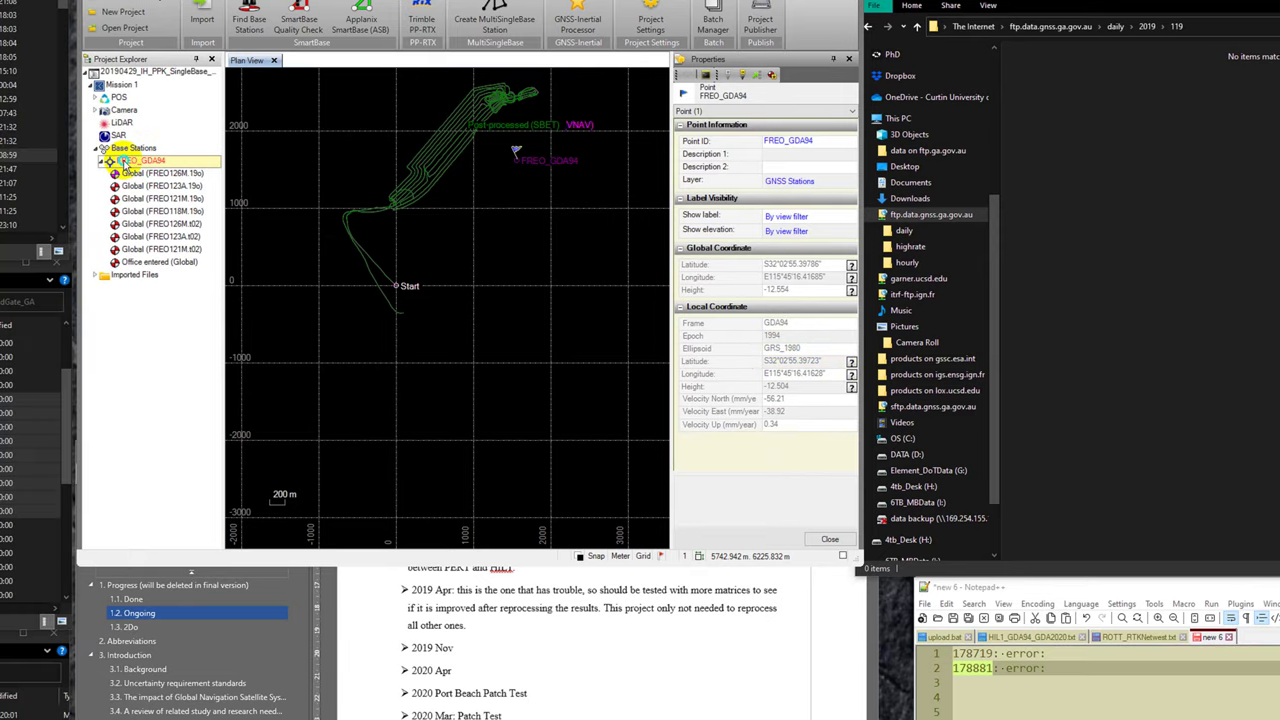
# Reopen the Coordinate Manager for FREO_GDA94, check its station and antenna settings, and close it.
pyautogui.rightClick(122, 162)
pyautogui.click(206, 276)
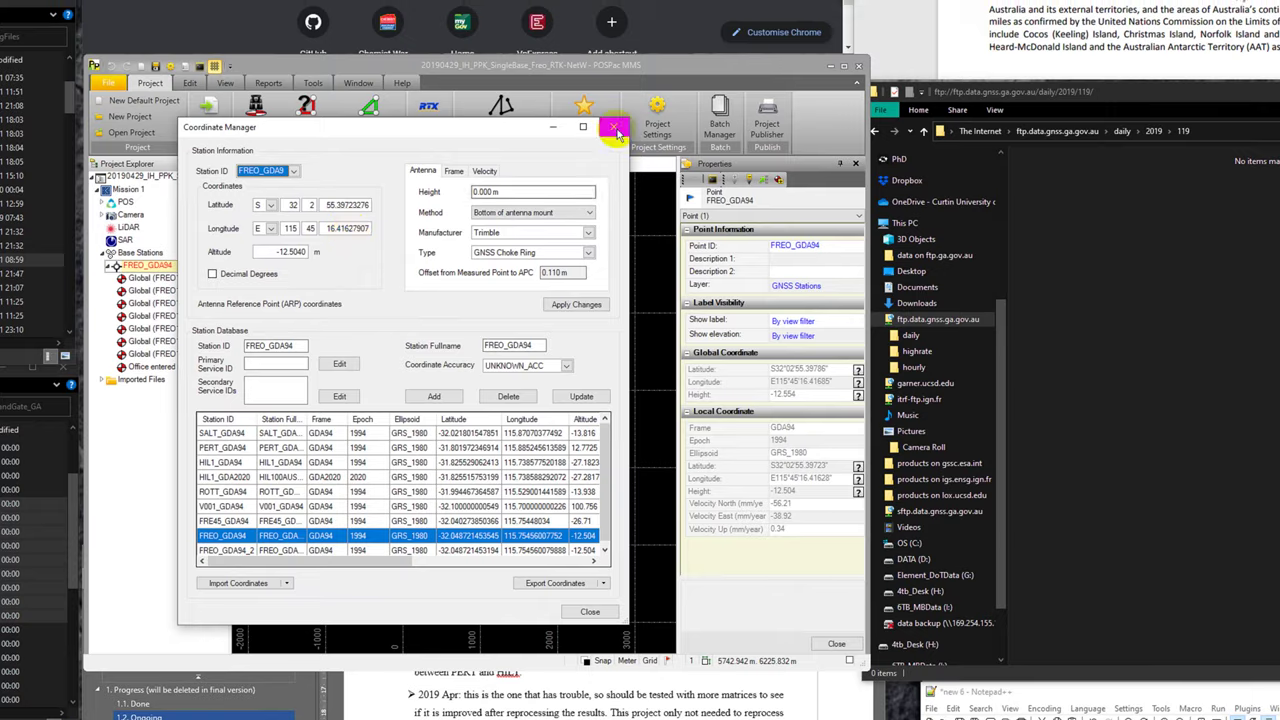
pyautogui.click(613, 122)
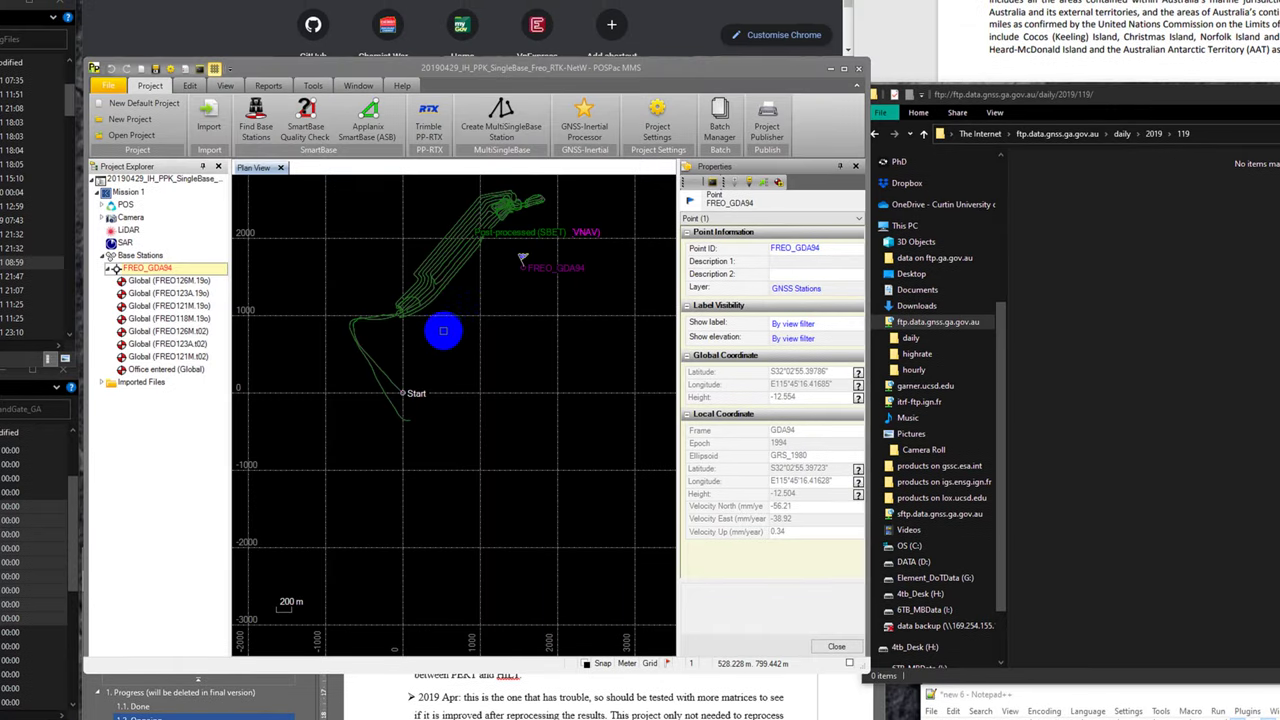
# Set FREO_GDA94 as the base station of Mission 1.
pyautogui.moveTo(443, 331); pyautogui.dragTo(446, 392)
pyautogui.rightClick(131, 269)
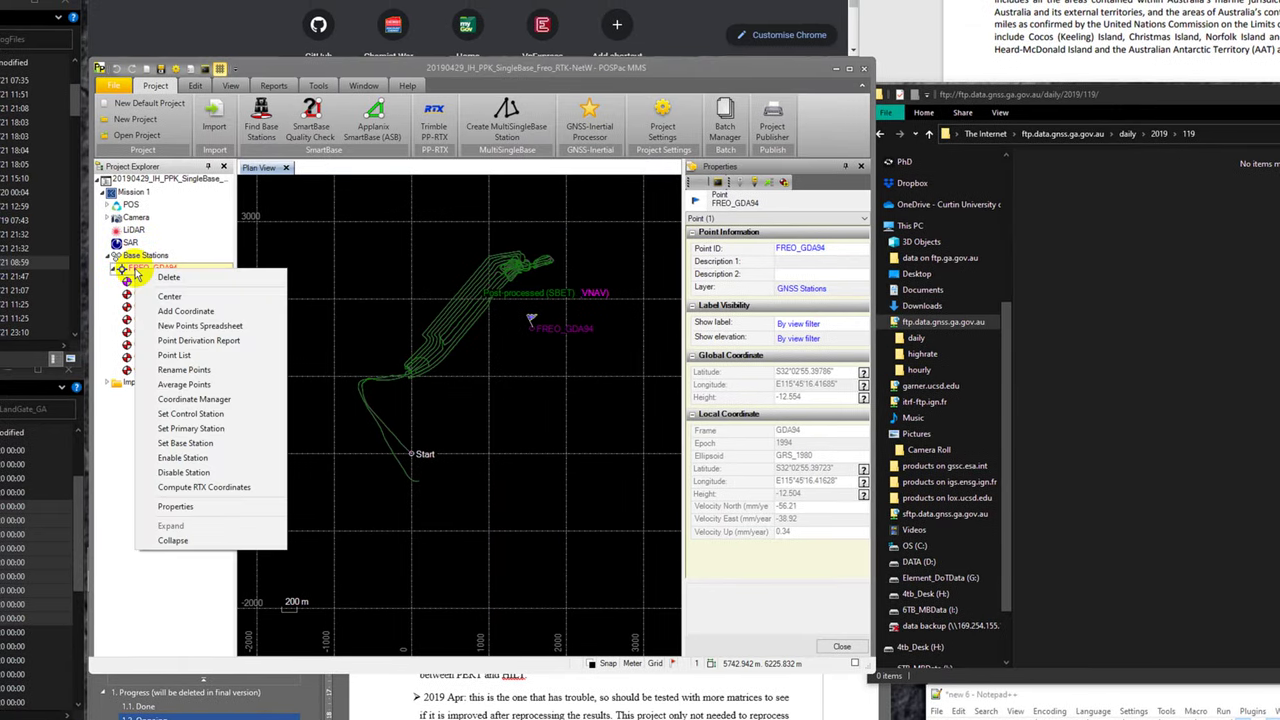
pyautogui.click(210, 443)
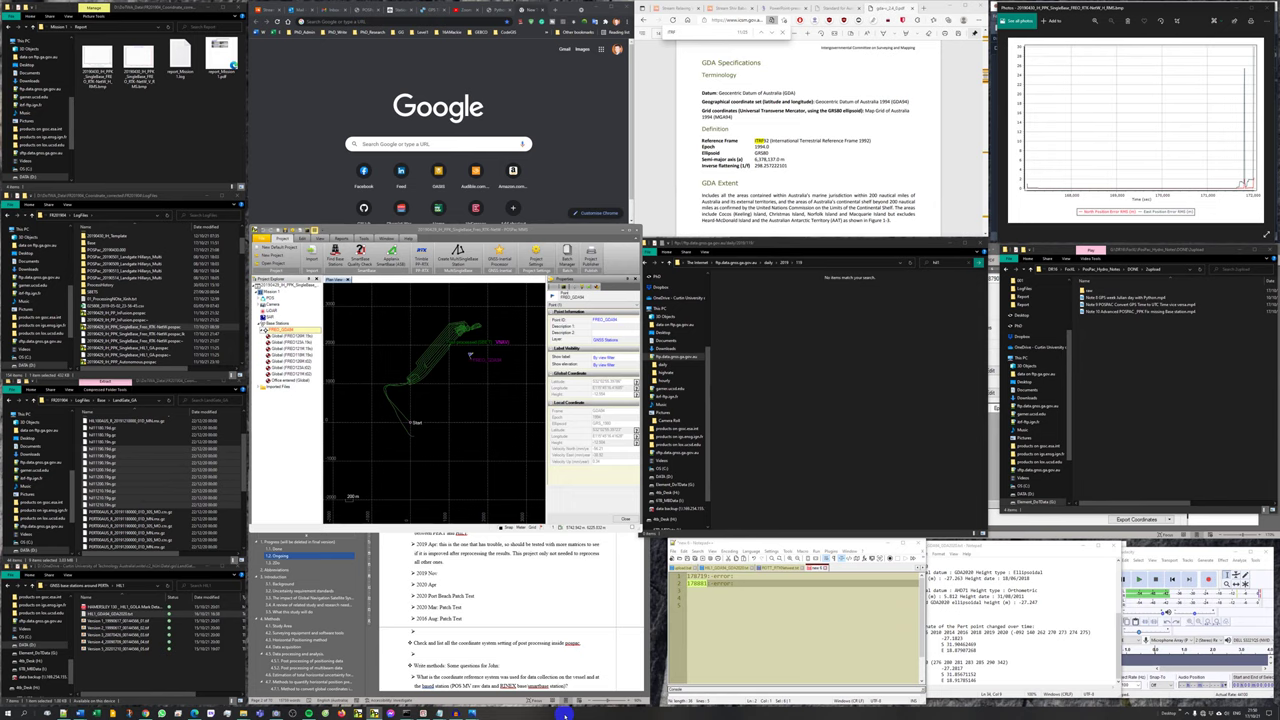
# Open Task Manager to check whether the POSPac MMS process is responding, and close it.
pyautogui.rightClick(567, 712)
pyautogui.click(590, 681)
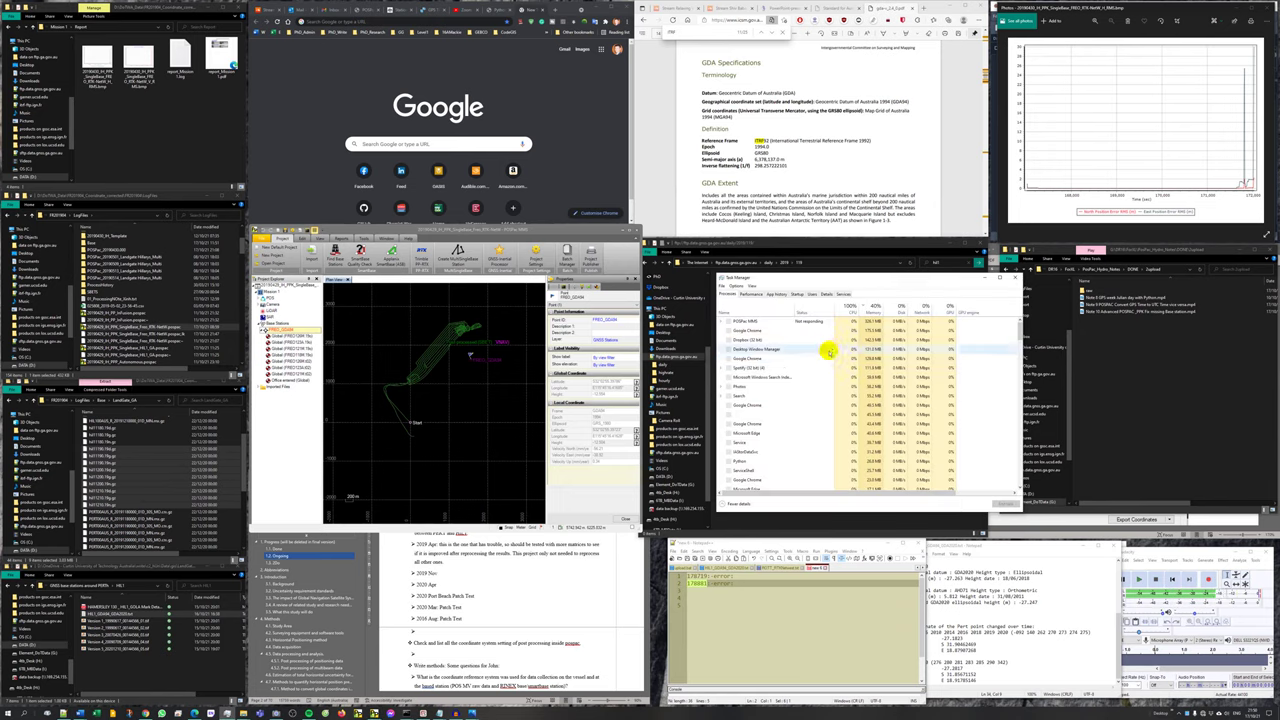
pyautogui.click(848, 357)
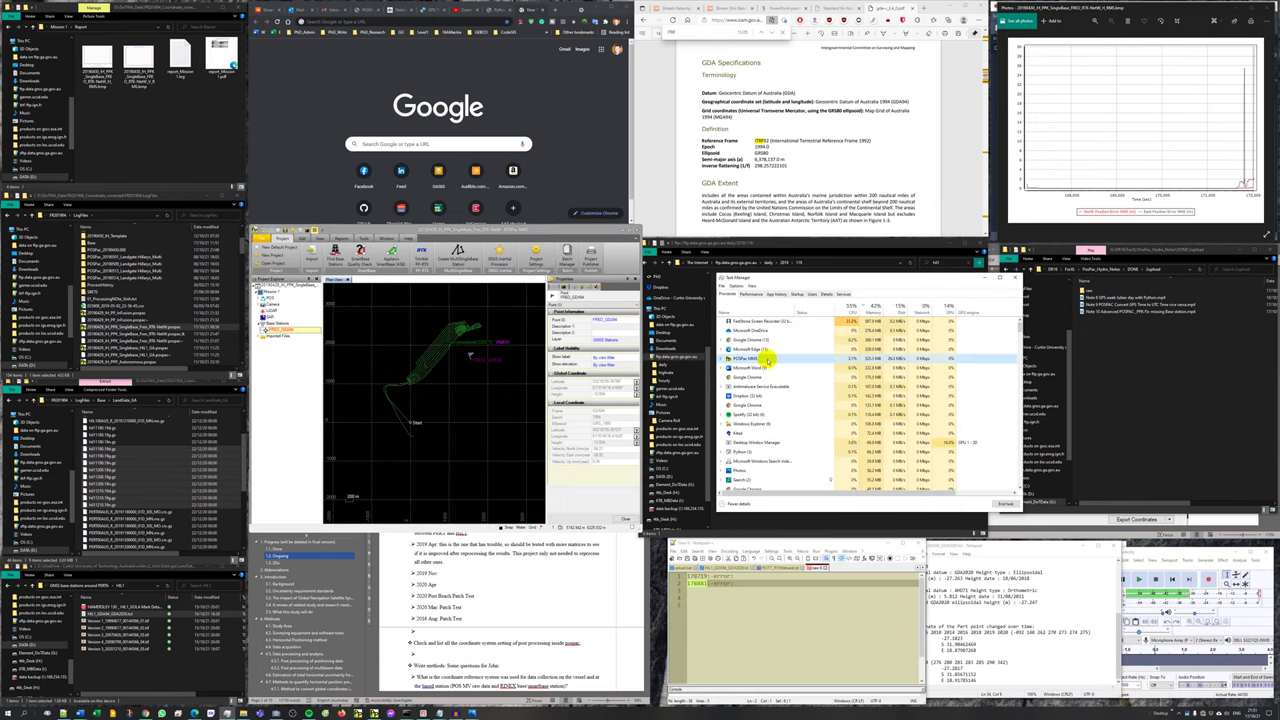
pyautogui.click(1012, 275)
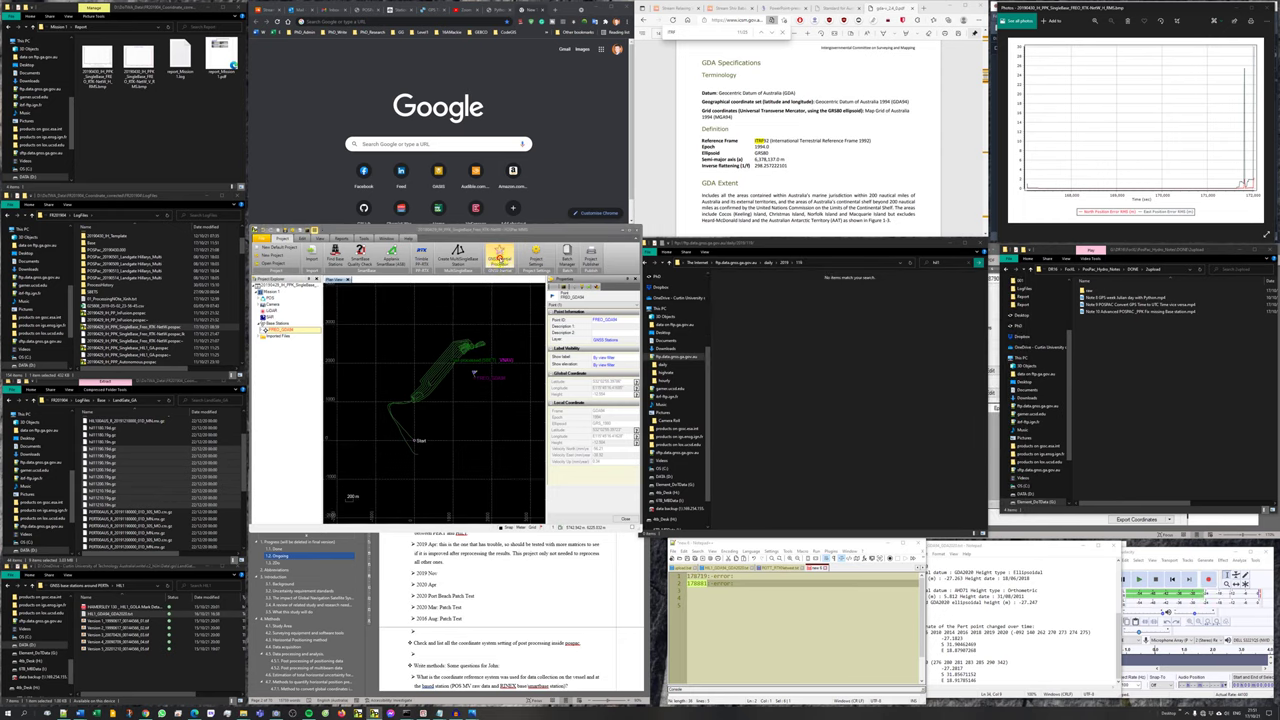
# Process Mission 1 with the GNSS-Inertial Processor in IN-Fusion Single Base mode, and close the project with its changes saved.
pyautogui.click(499, 259)
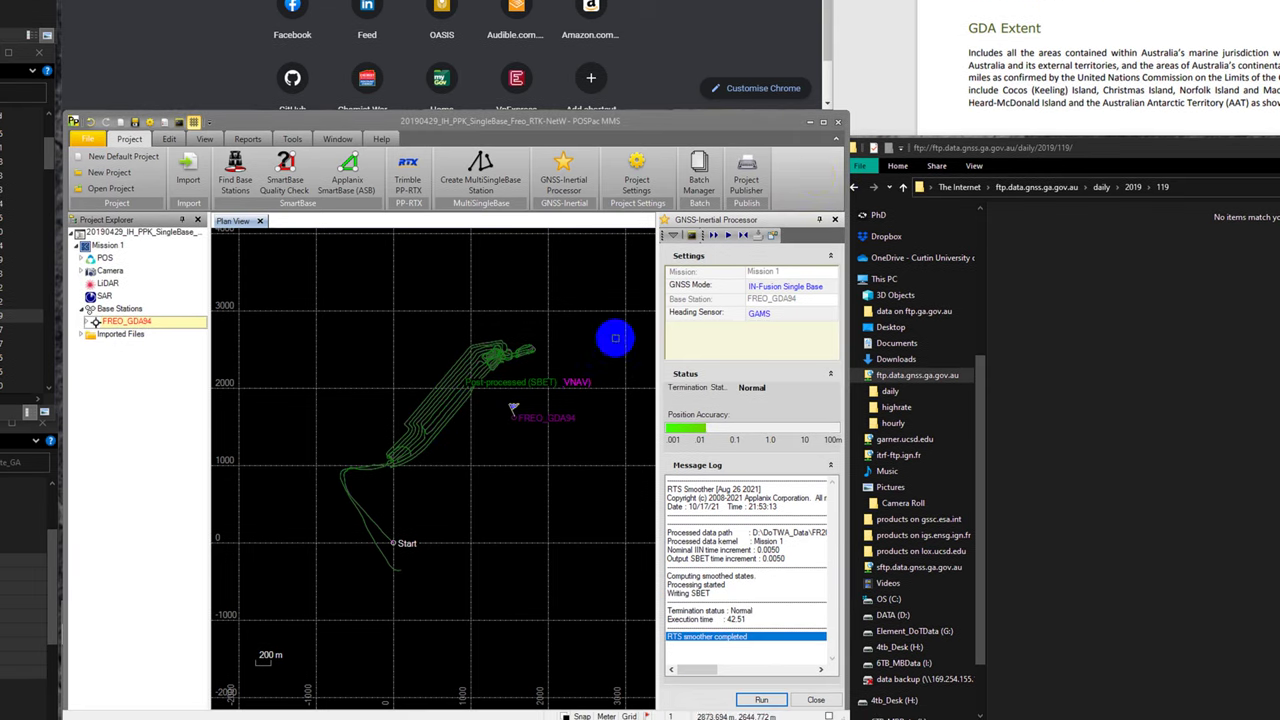
pyautogui.click(838, 128)
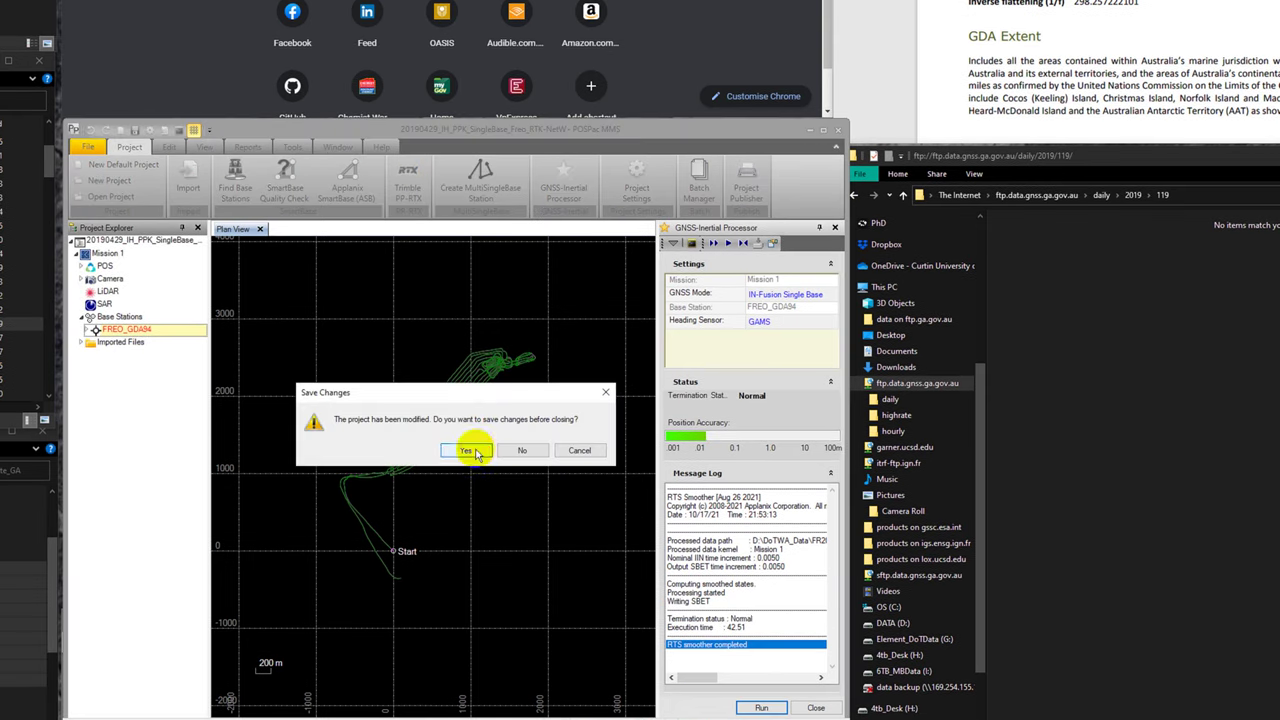
pyautogui.click(471, 363)
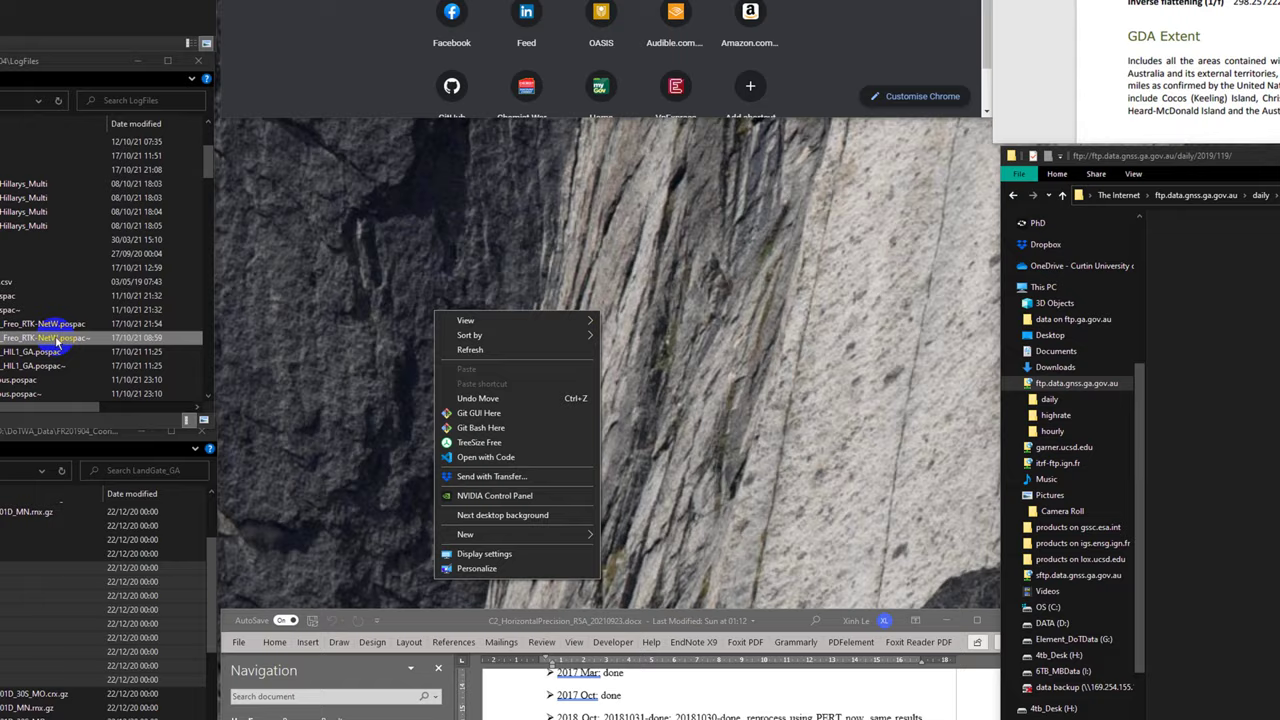
# Open the 20190430_IH_PPK_SingleBase_FREO_RTK-NetW.pospac project from the LogFiles folder.
pyautogui.click(51, 334)
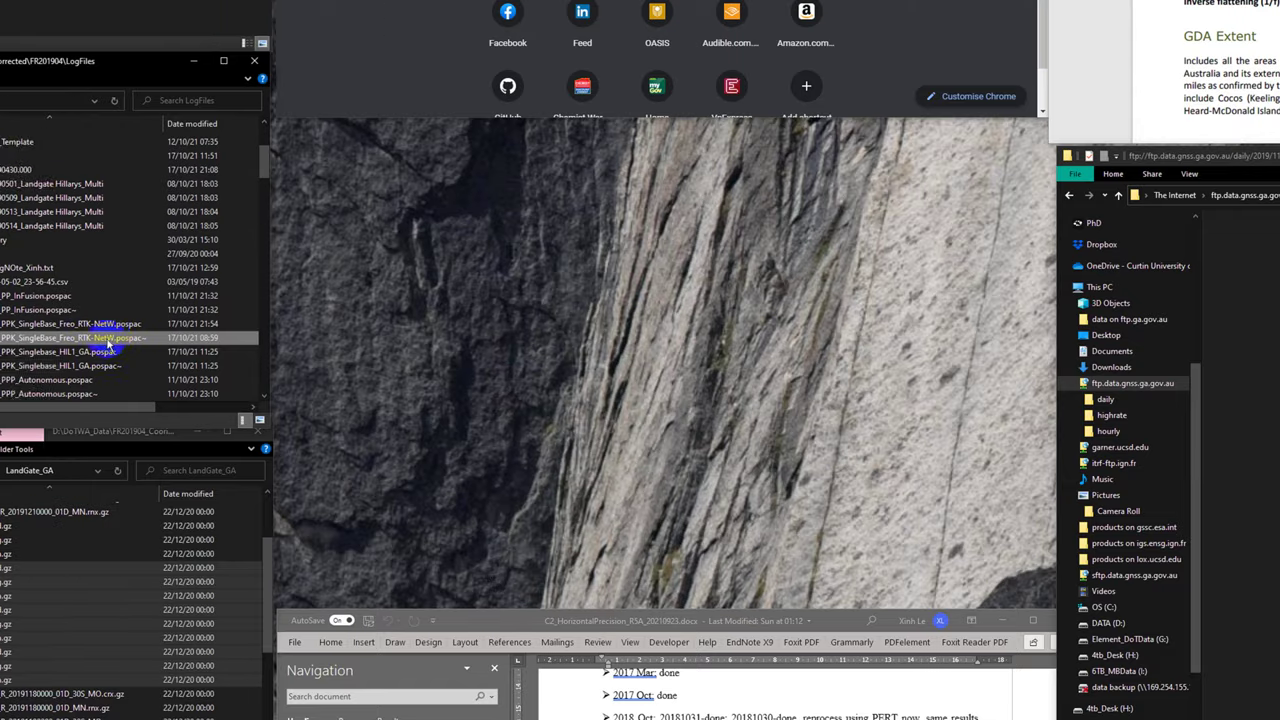
pyautogui.scroll(-2, 57, 320)
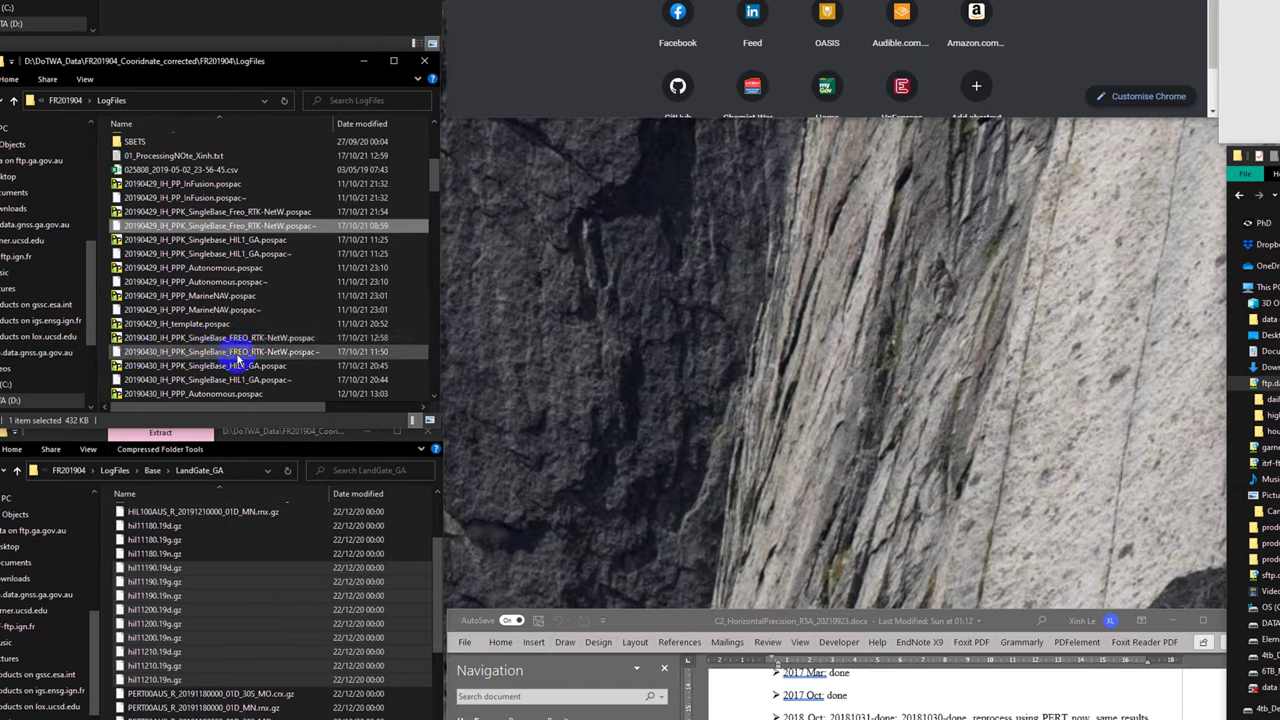
pyautogui.doubleClick(246, 337)
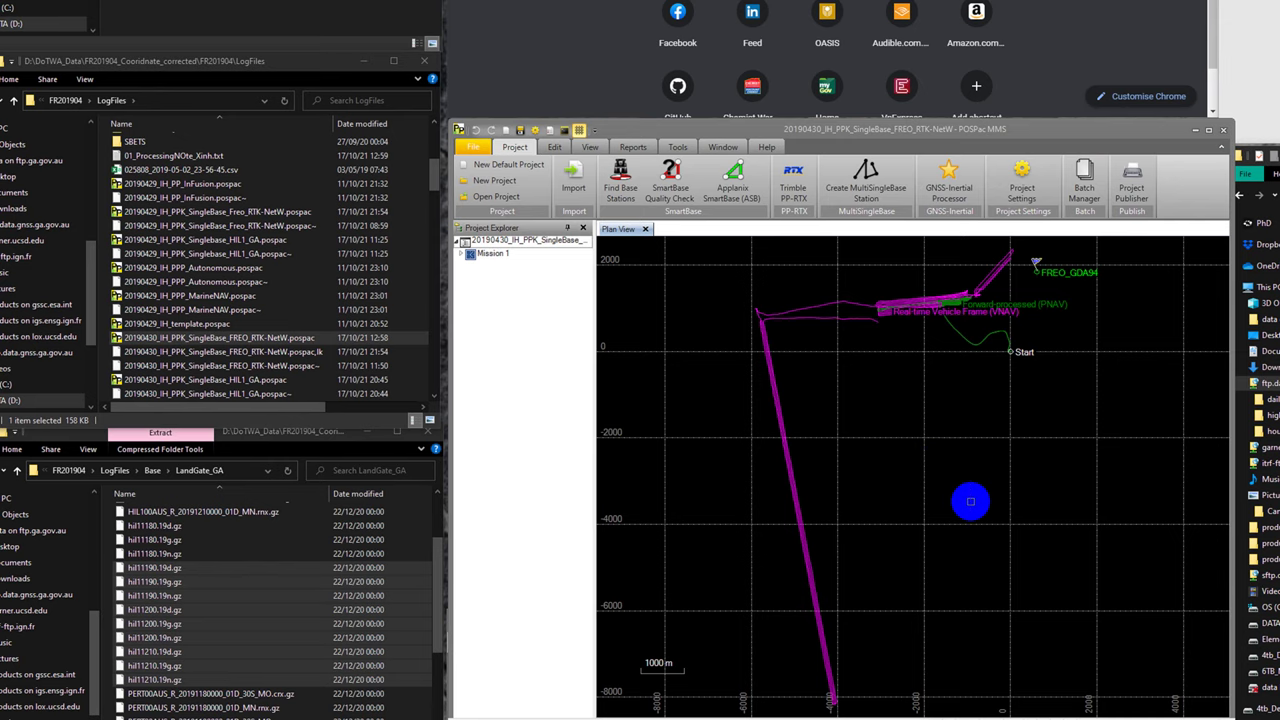
# Open the GNSS-Inertial Processor for Mission 1 and expand its FREO_GDA94 base station and imported files.
pyautogui.click(491, 254)
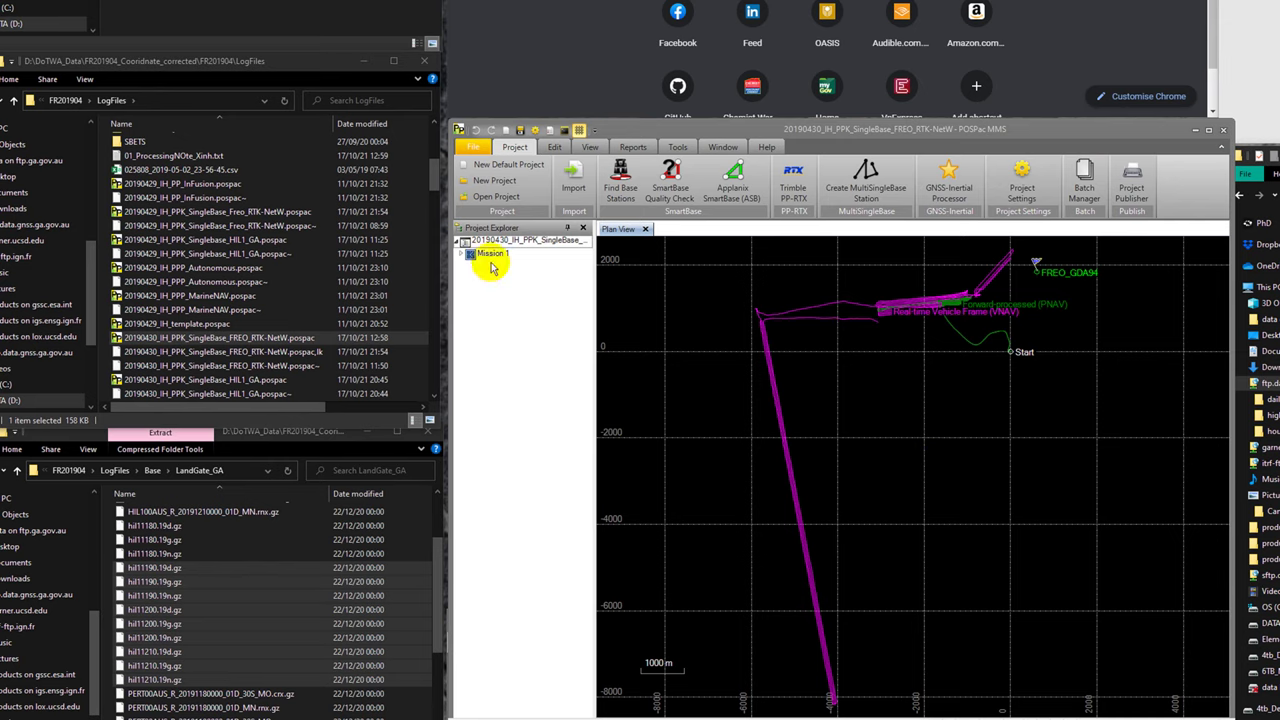
pyautogui.click(948, 185)
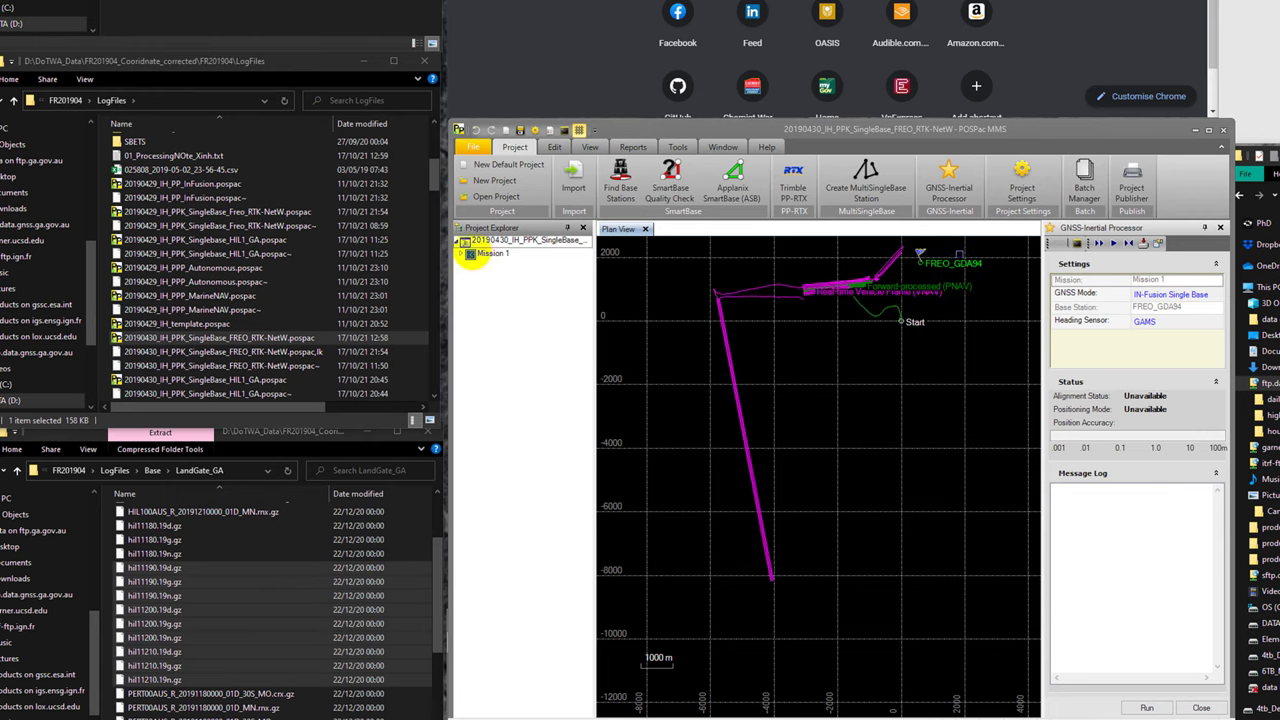
pyautogui.click(461, 254)
pyautogui.click(466, 317)
pyautogui.click(486, 329)
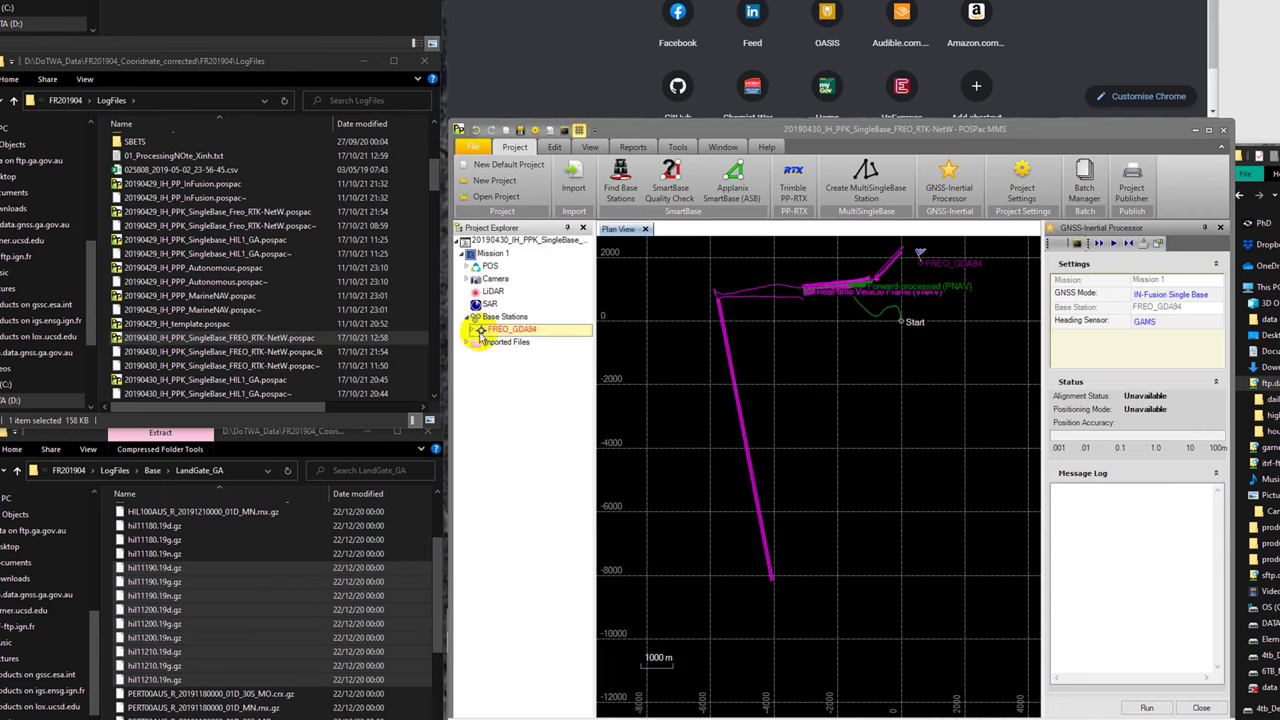
pyautogui.click(472, 330)
pyautogui.click(466, 367)
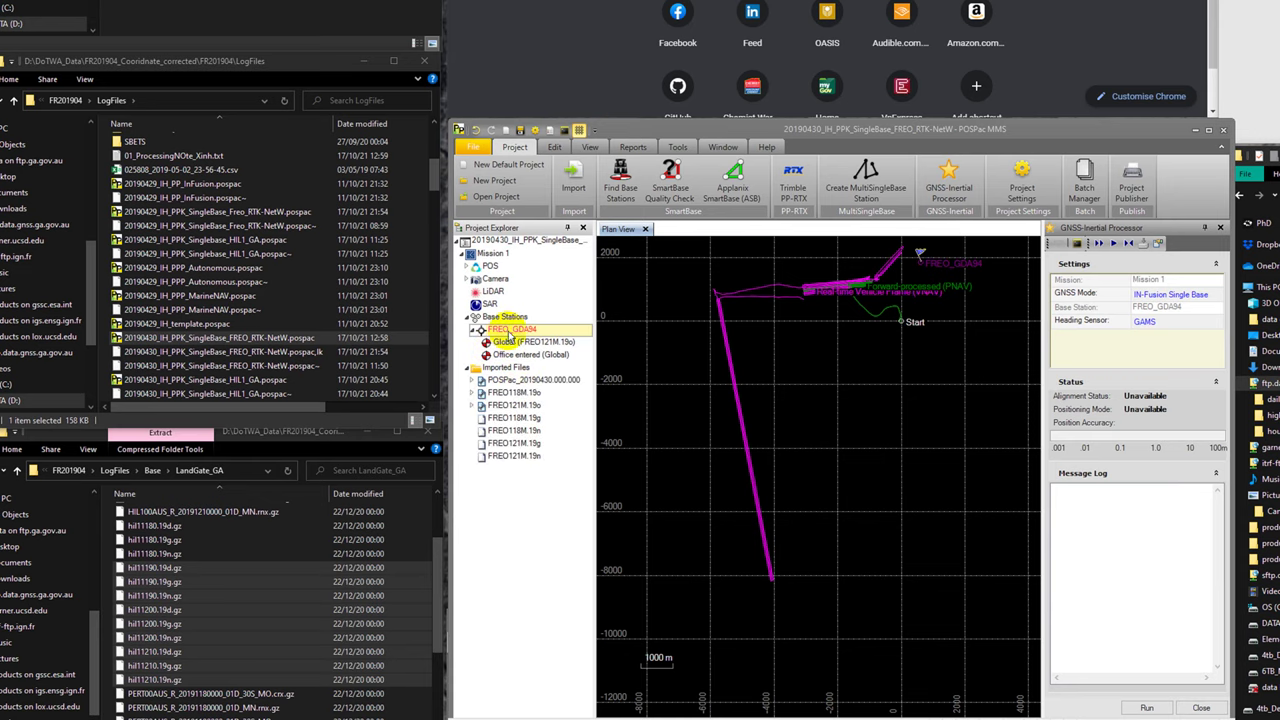
# Run the GNSS-Inertial Processor on Mission 1, and select the ERROR entry in a widened message log.
pyautogui.moveTo(766, 287)
pyautogui.mouseDown()
pyautogui.moveTo(723, 397)
pyautogui.moveTo(782, 300)
pyautogui.mouseUp()
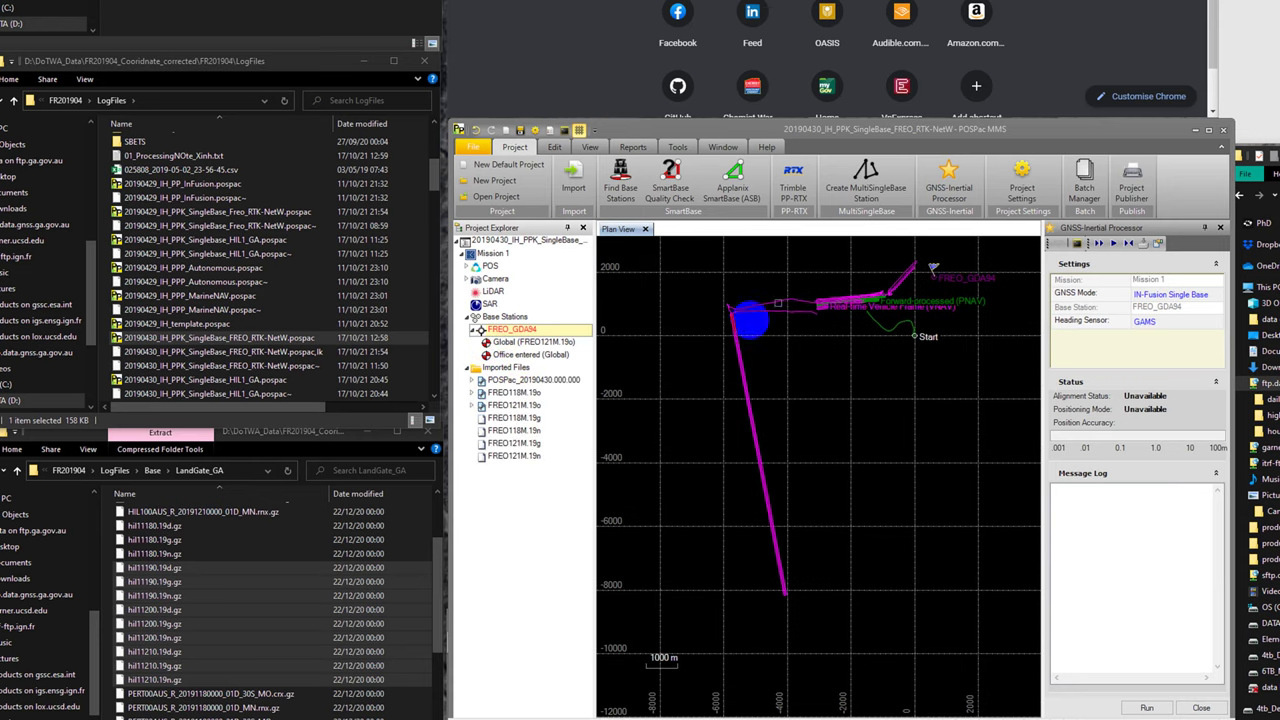
pyautogui.click(950, 190)
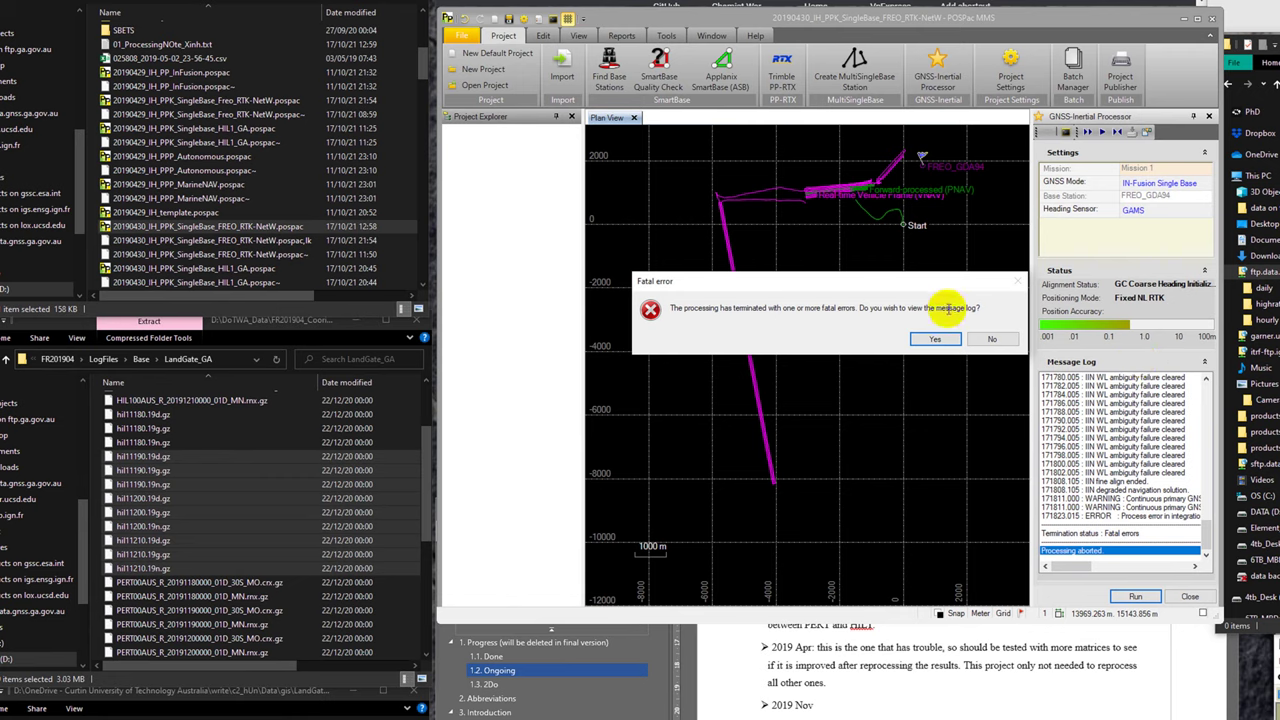
pyautogui.click(933, 339)
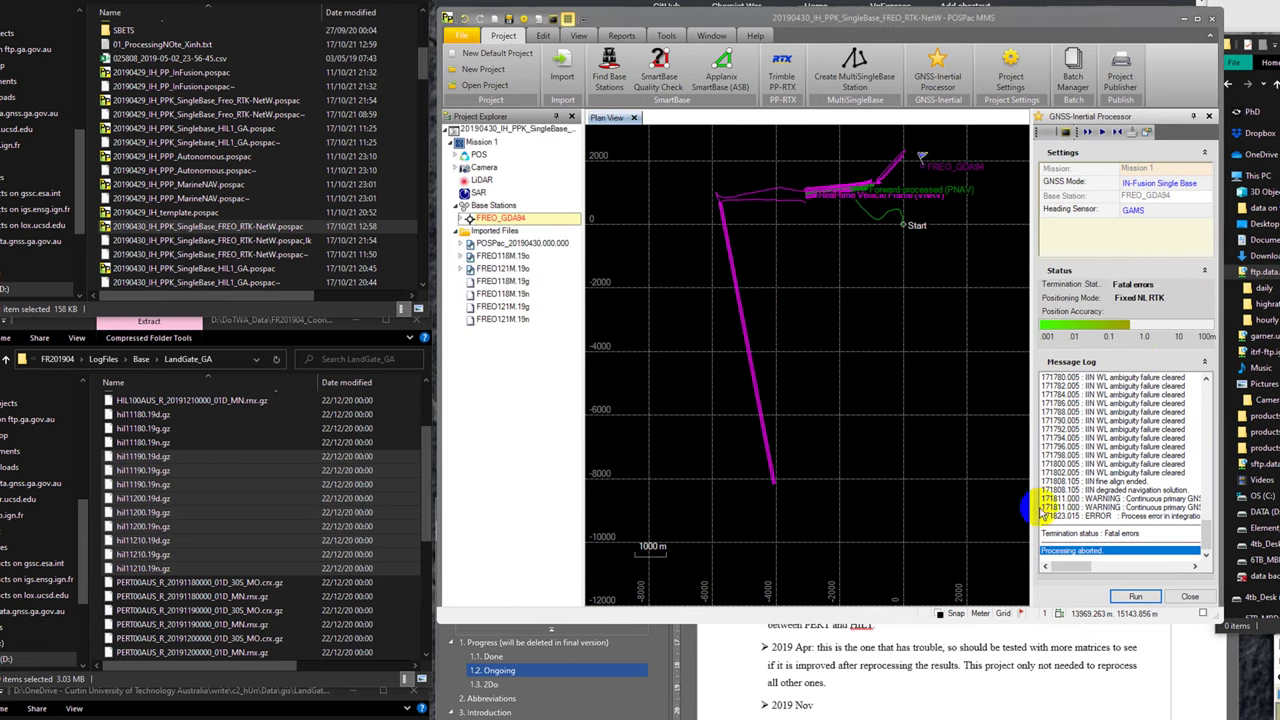
pyautogui.click(933, 507)
pyautogui.moveTo(933, 507); pyautogui.dragTo(930, 509)
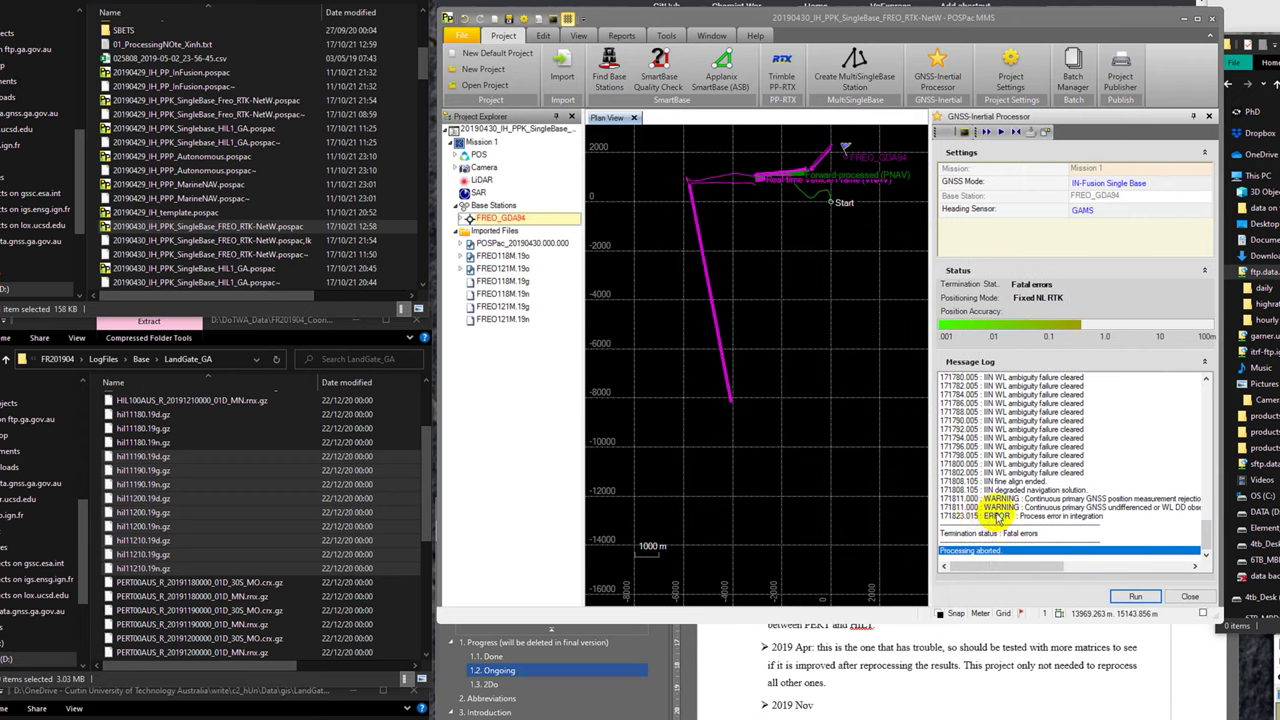
pyautogui.click(945, 516)
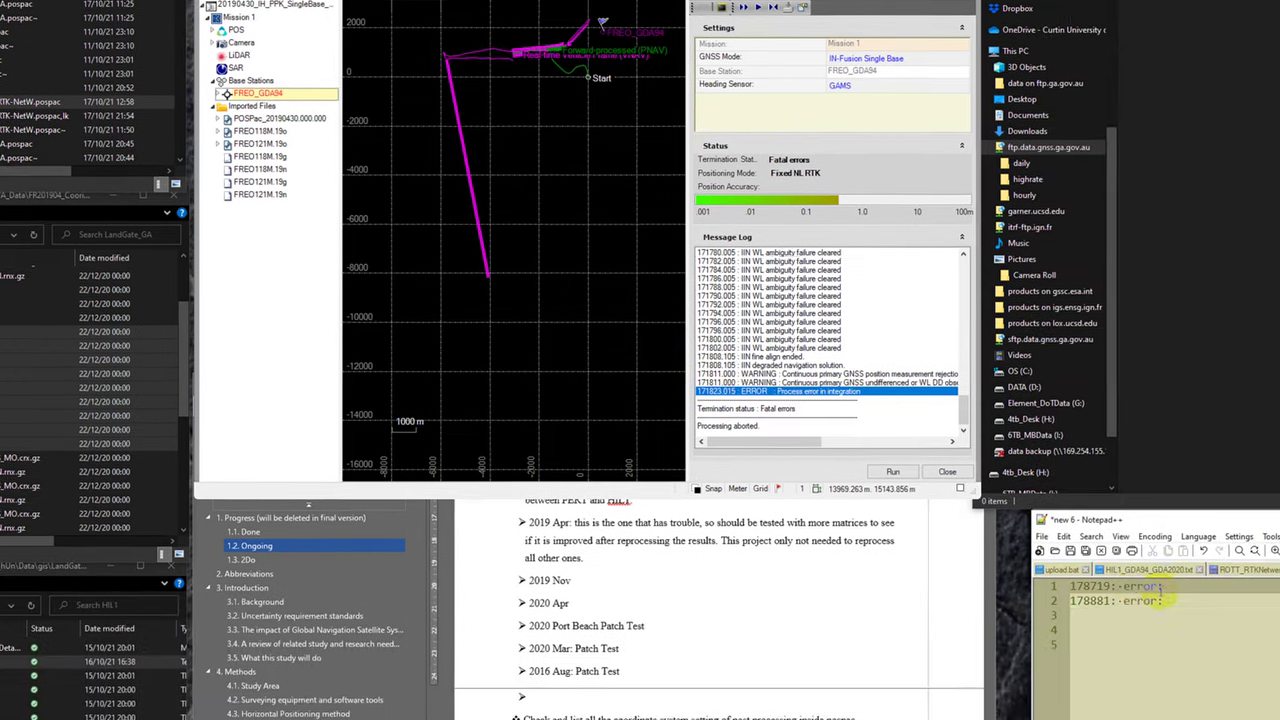
# Replace the old error notes in the Notepad++ file with "171823.015: ERROR" and leave an empty line above it.
pyautogui.moveTo(1146, 588); pyautogui.dragTo(1058, 568)
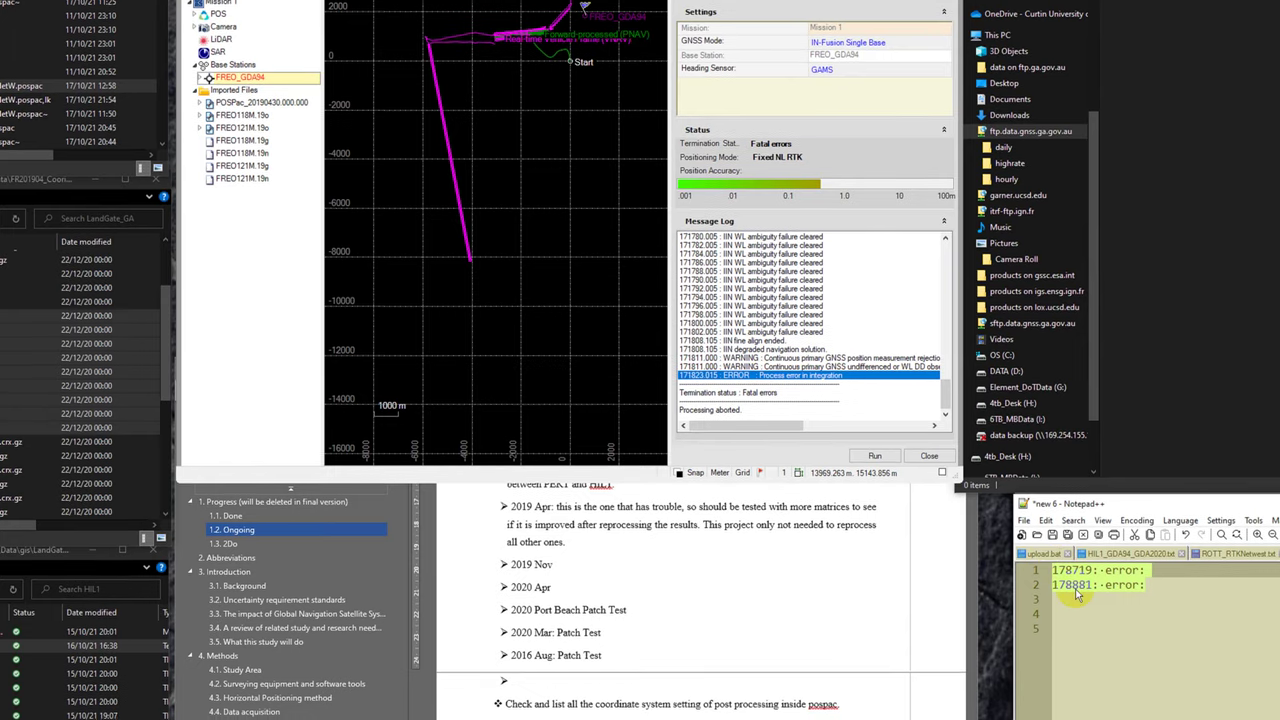
pyautogui.write('17')
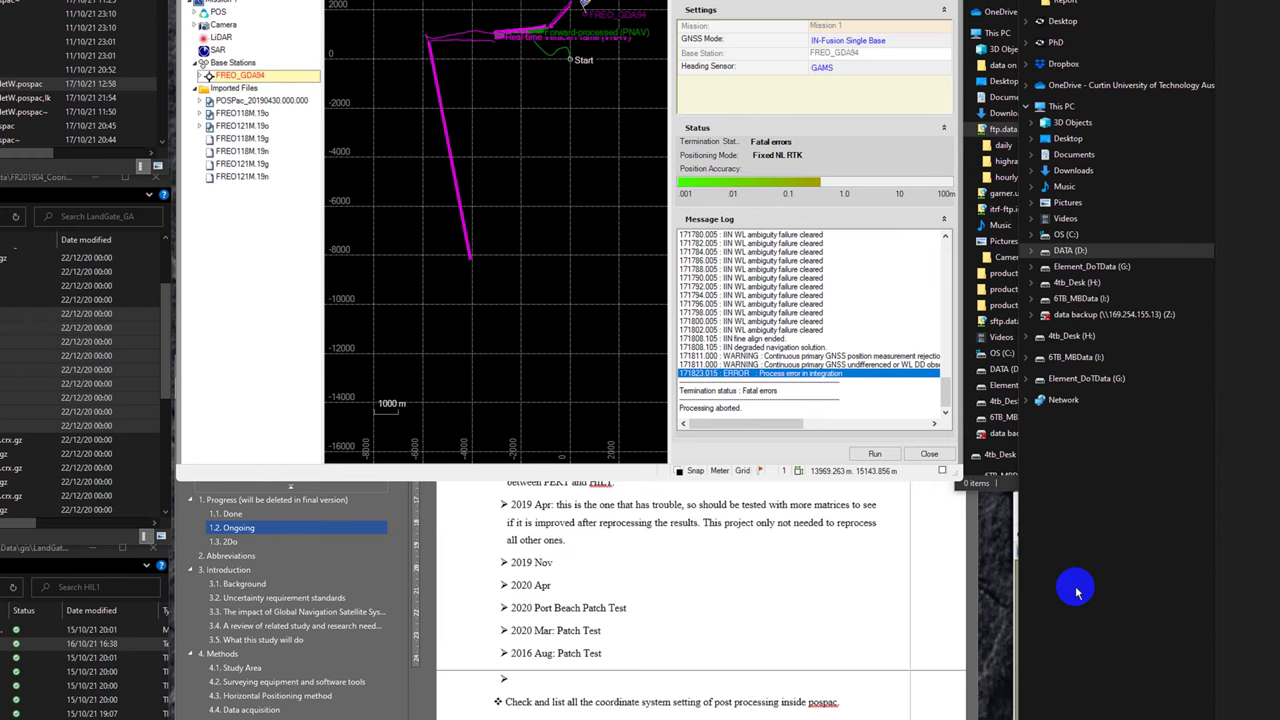
pyautogui.press('Return')
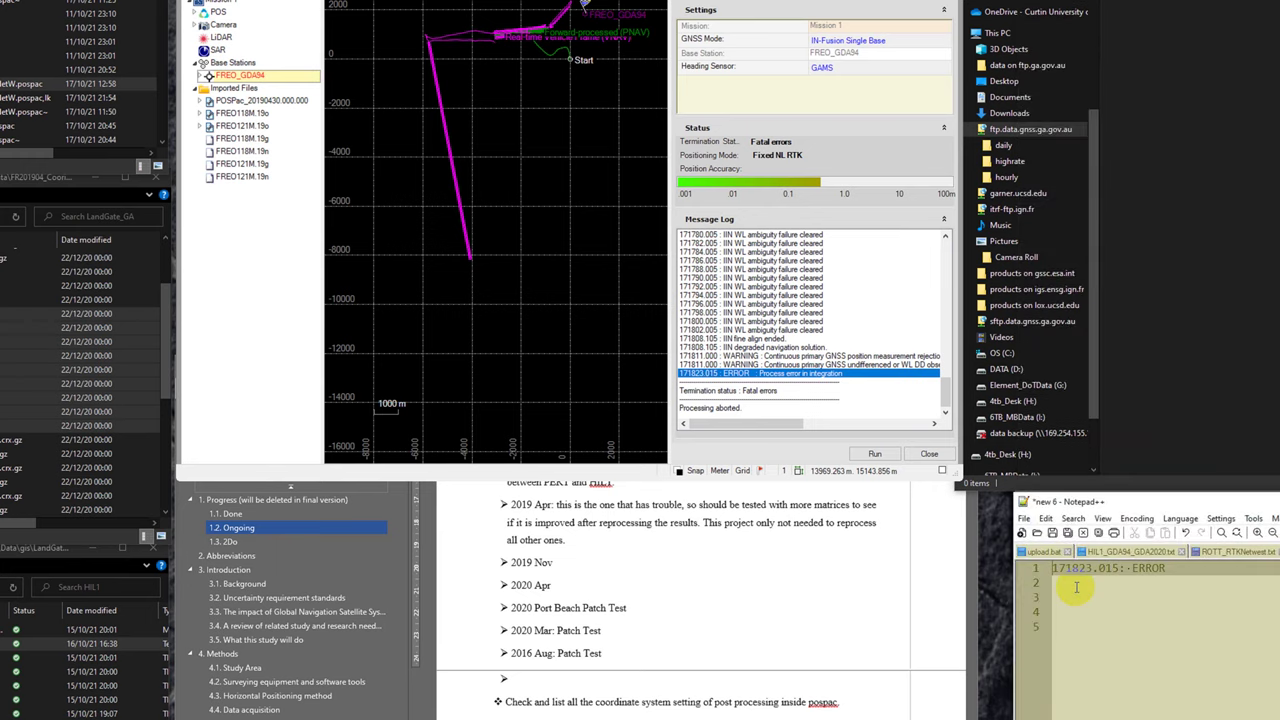
pyautogui.press('Return')
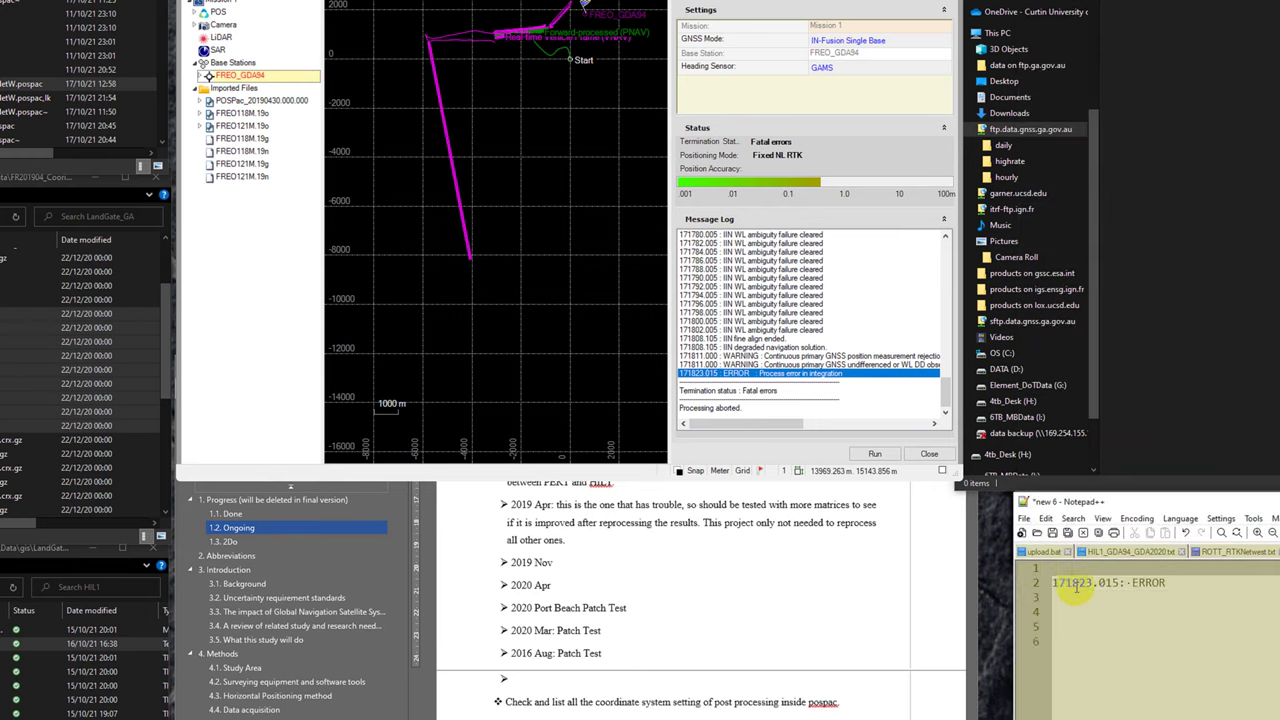
# Examine the processor's message log from initialization to termination for the warnings and ambiguity failures preceding the error.
pyautogui.click(805, 288)
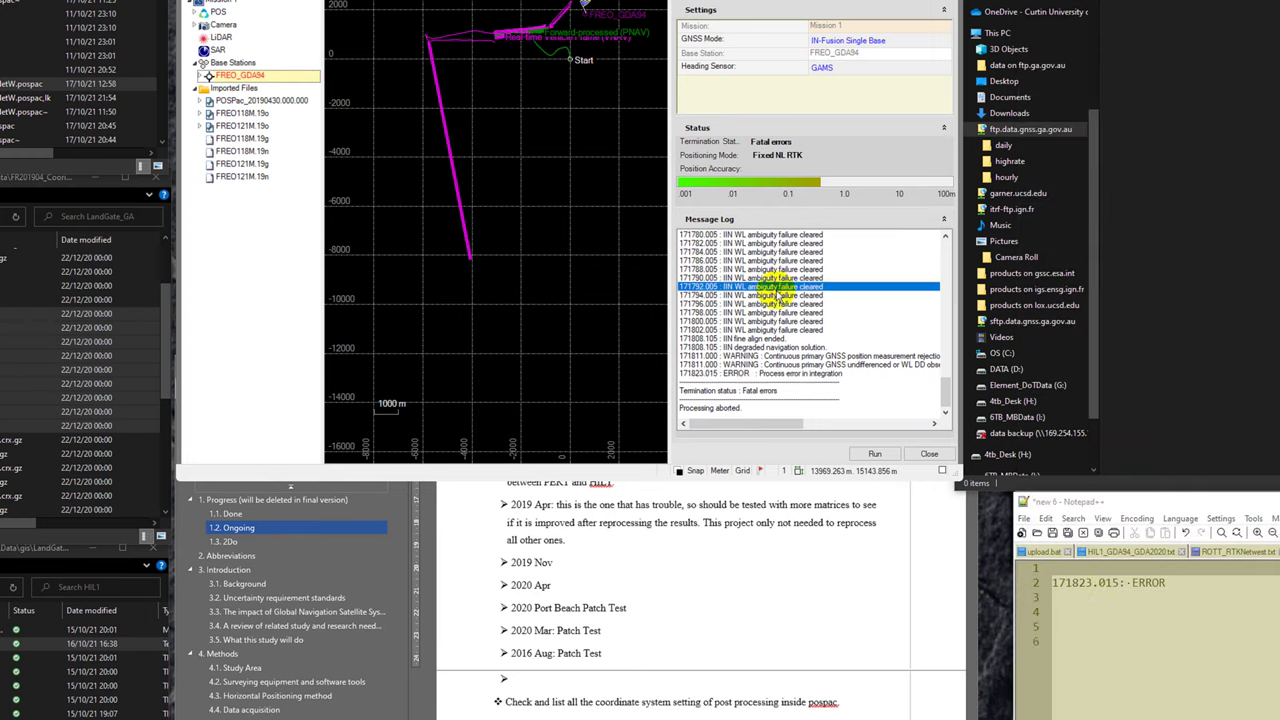
pyautogui.scroll(4, 785, 300)
pyautogui.scroll(5, 778, 305)
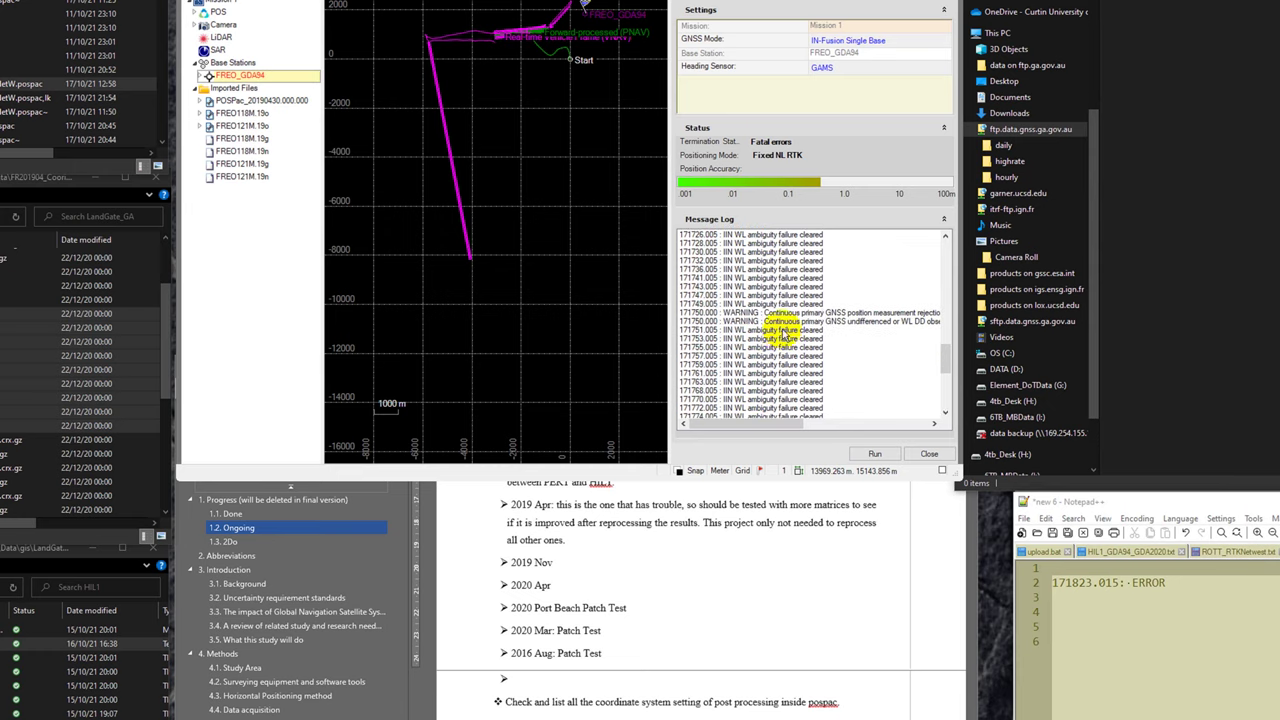
pyautogui.click(785, 330)
pyautogui.scroll(10, 795, 337)
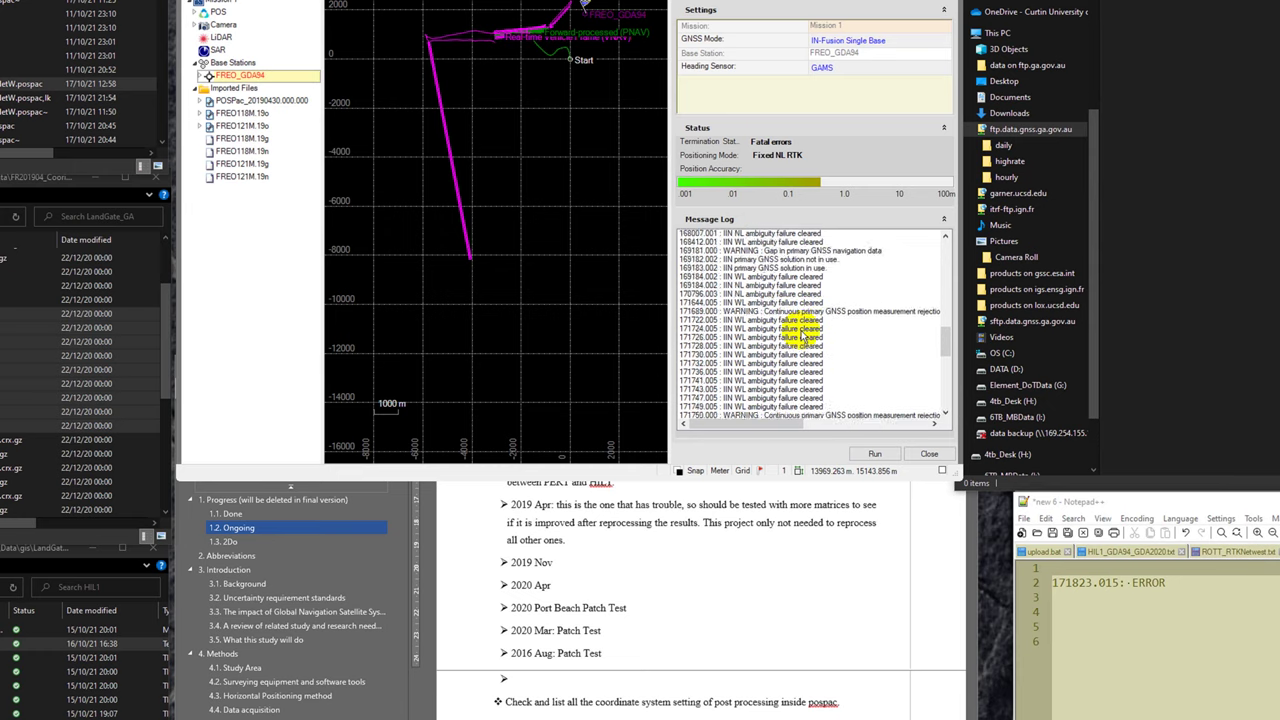
pyautogui.scroll(3, 790, 330)
pyautogui.click(762, 305)
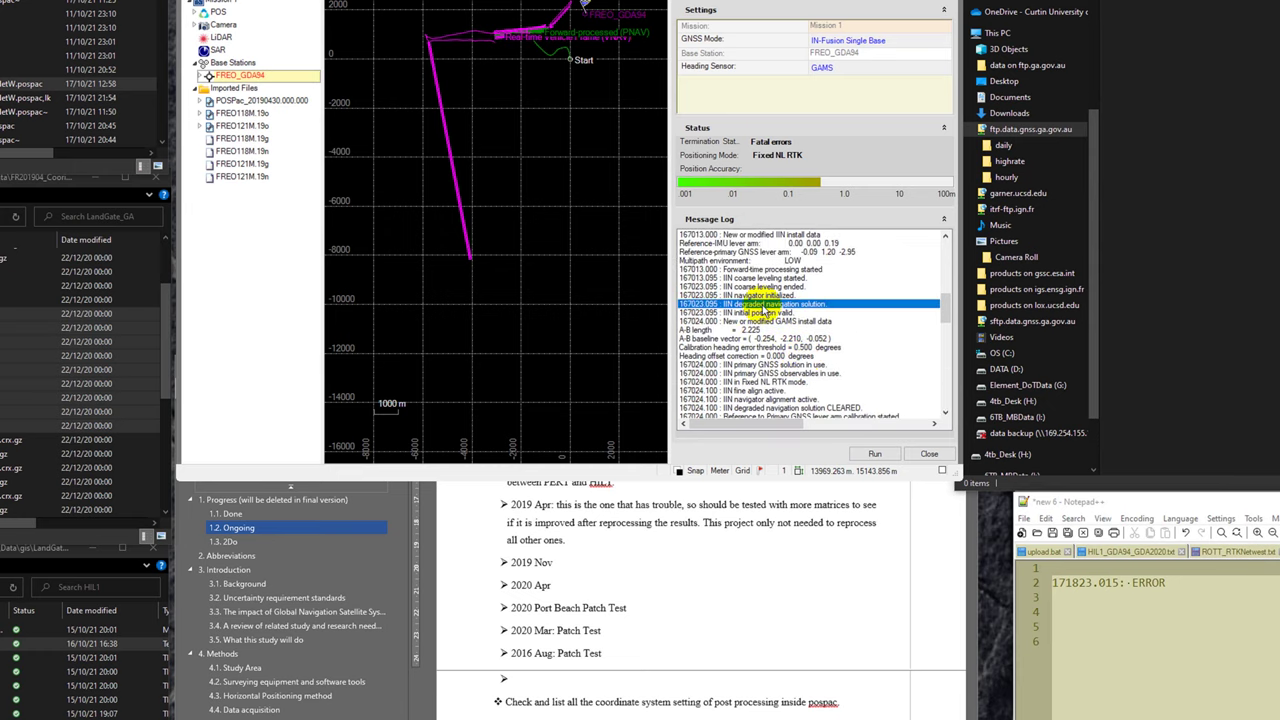
pyautogui.scroll(6, 763, 315)
pyautogui.scroll(-10, 765, 325)
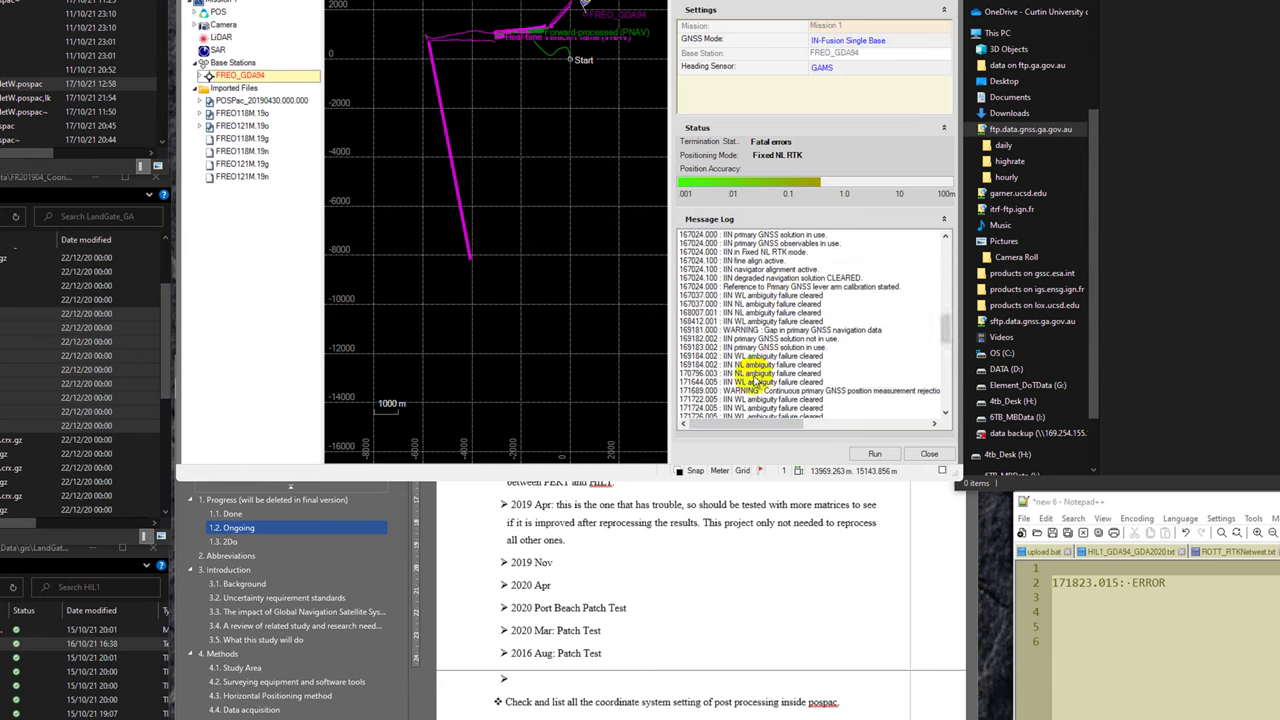
pyautogui.scroll(-5, 762, 345)
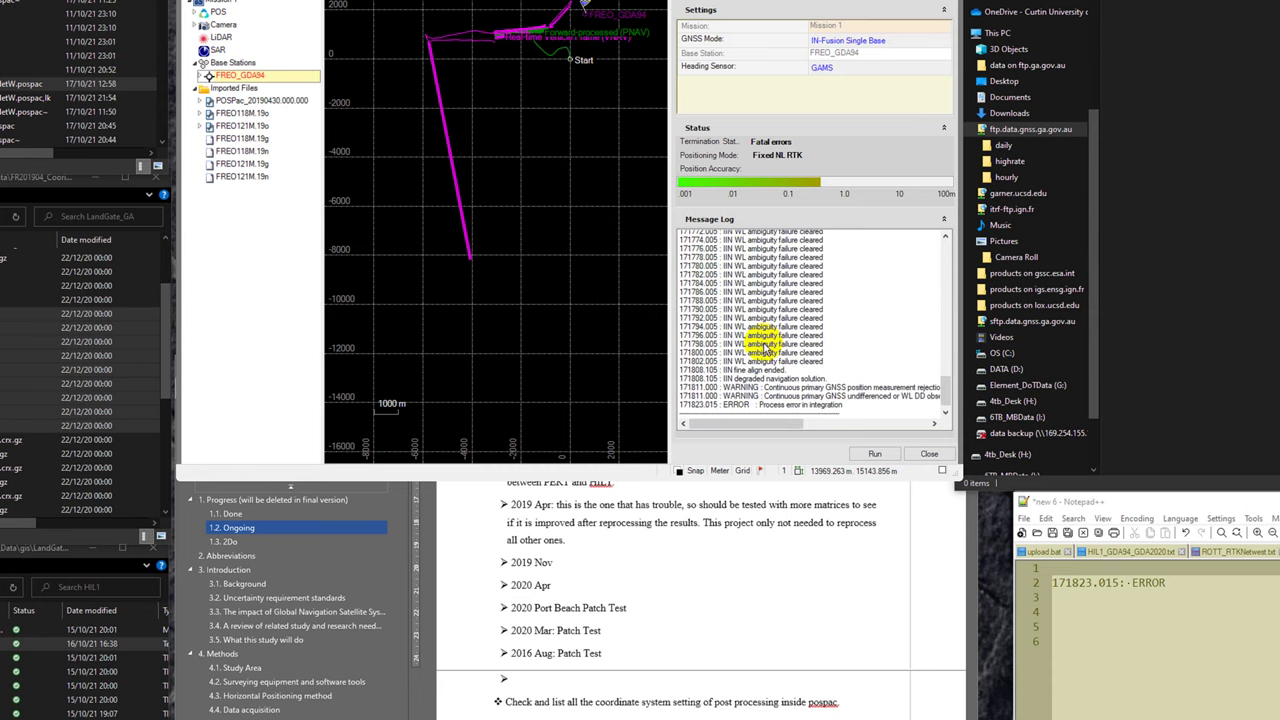
pyautogui.click(745, 339)
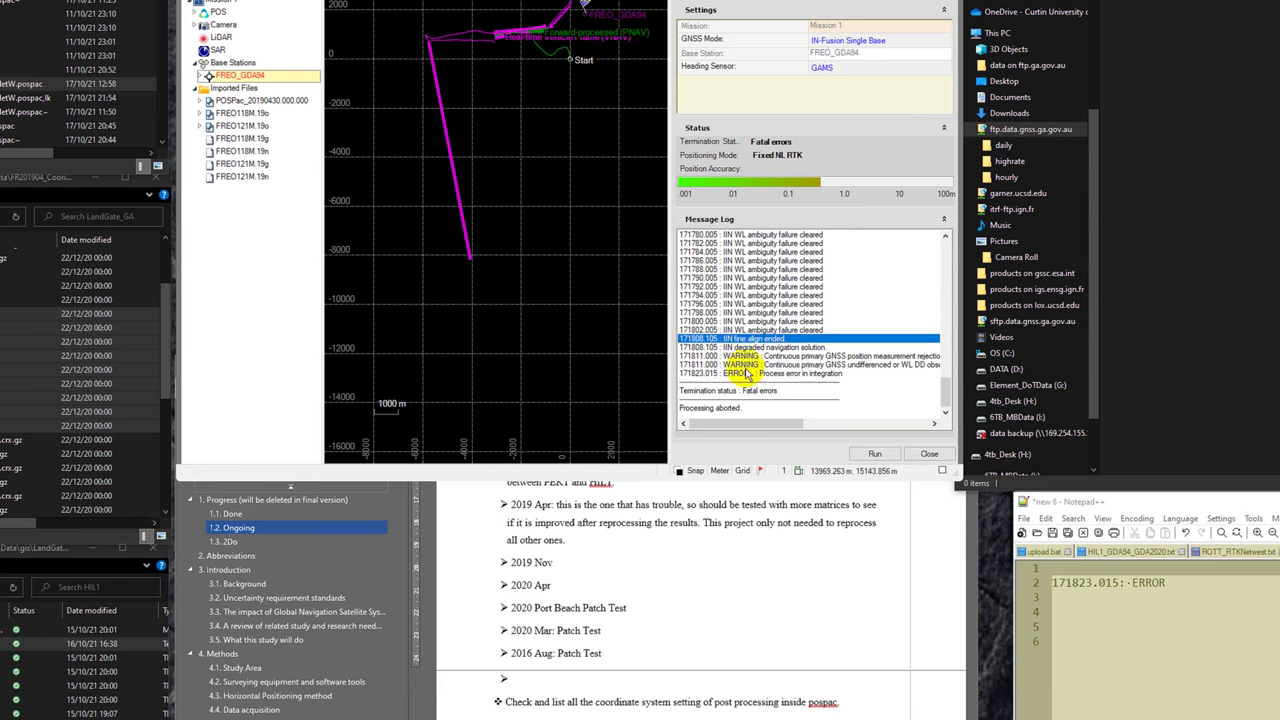
pyautogui.click(745, 373)
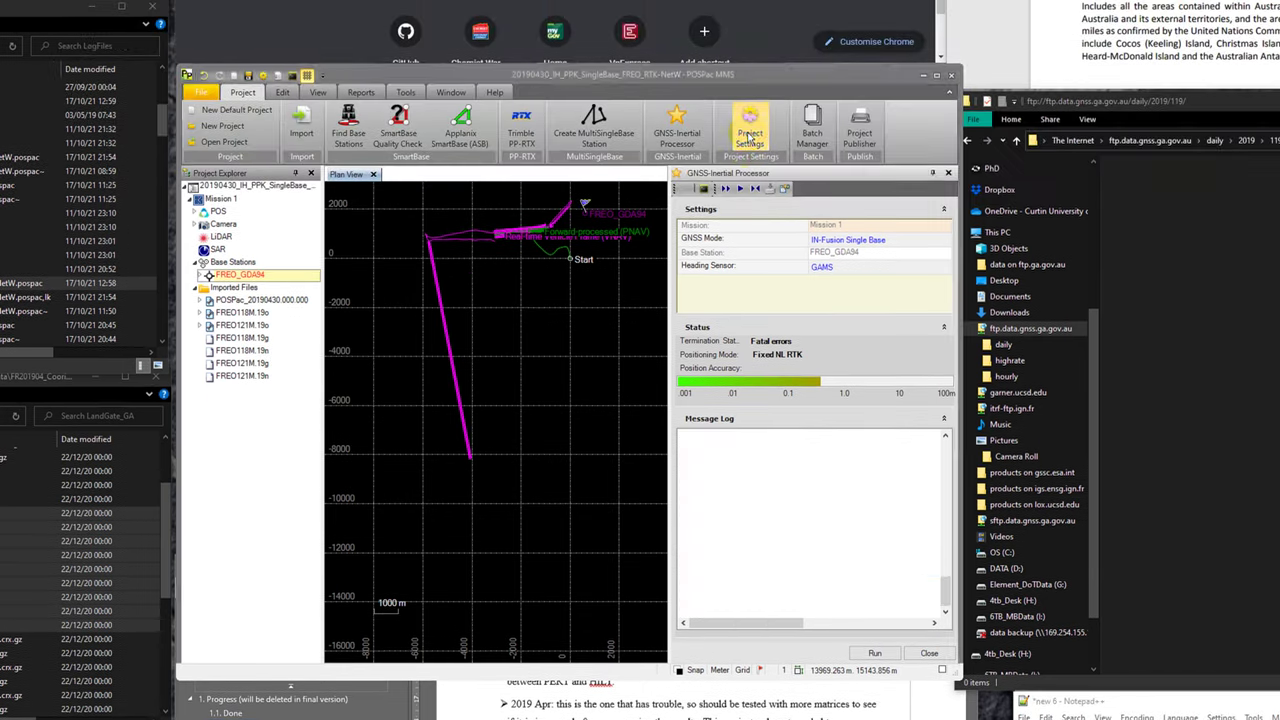
# In the project's GNSS-Inertial Processor settings, set the primary GNSS lever arm standard deviation to <3cm and check the GAMS standard deviation.
pyautogui.click(750, 121)
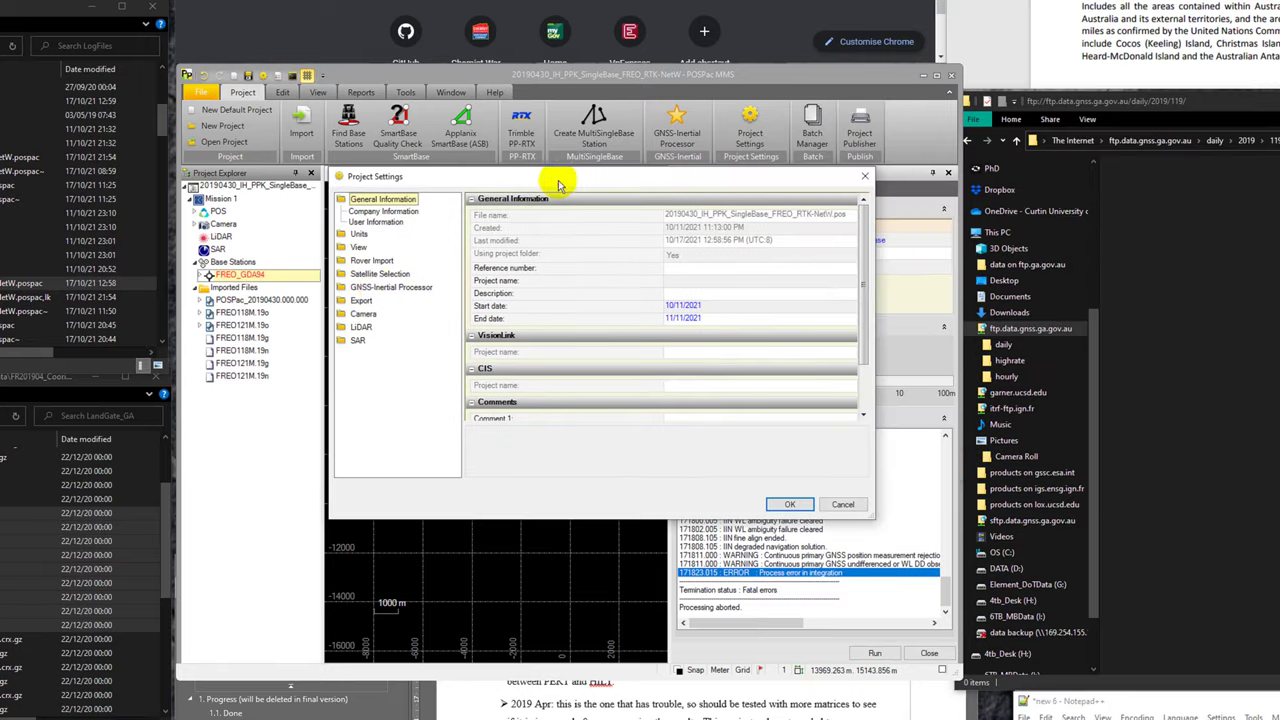
pyautogui.click(382, 287)
pyautogui.click(372, 310)
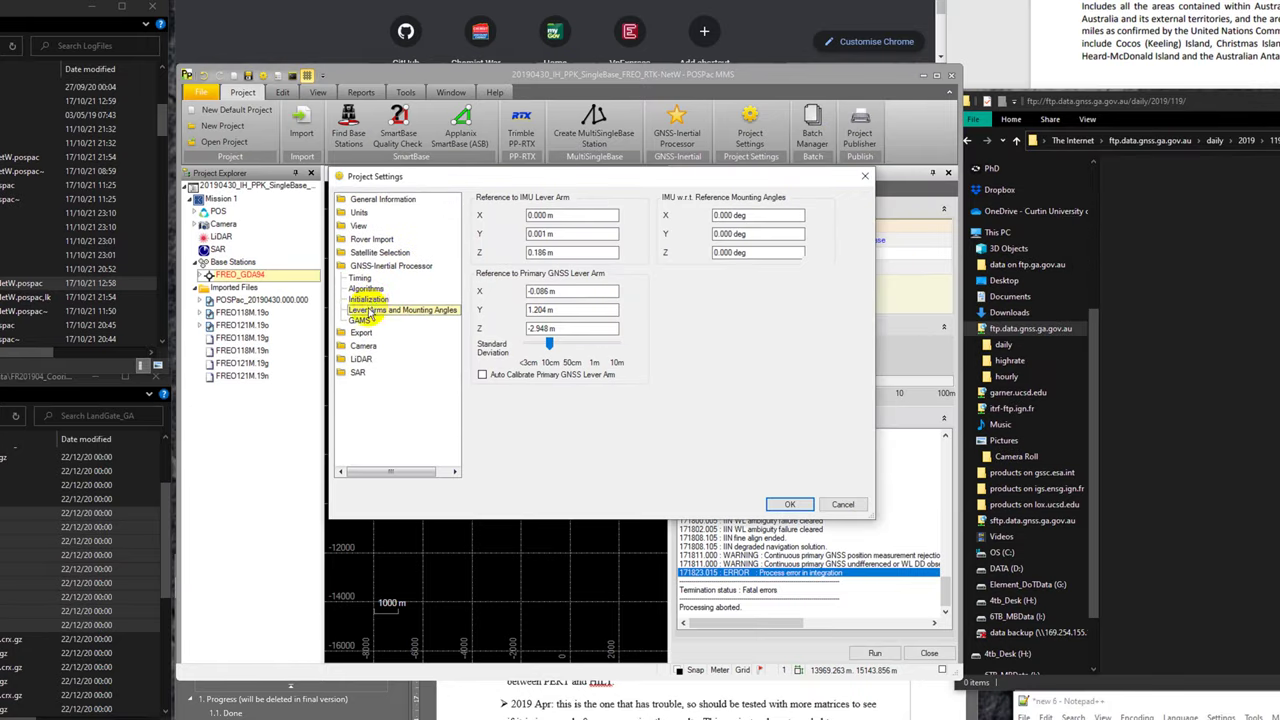
pyautogui.moveTo(548, 343); pyautogui.dragTo(530, 345)
pyautogui.click(359, 320)
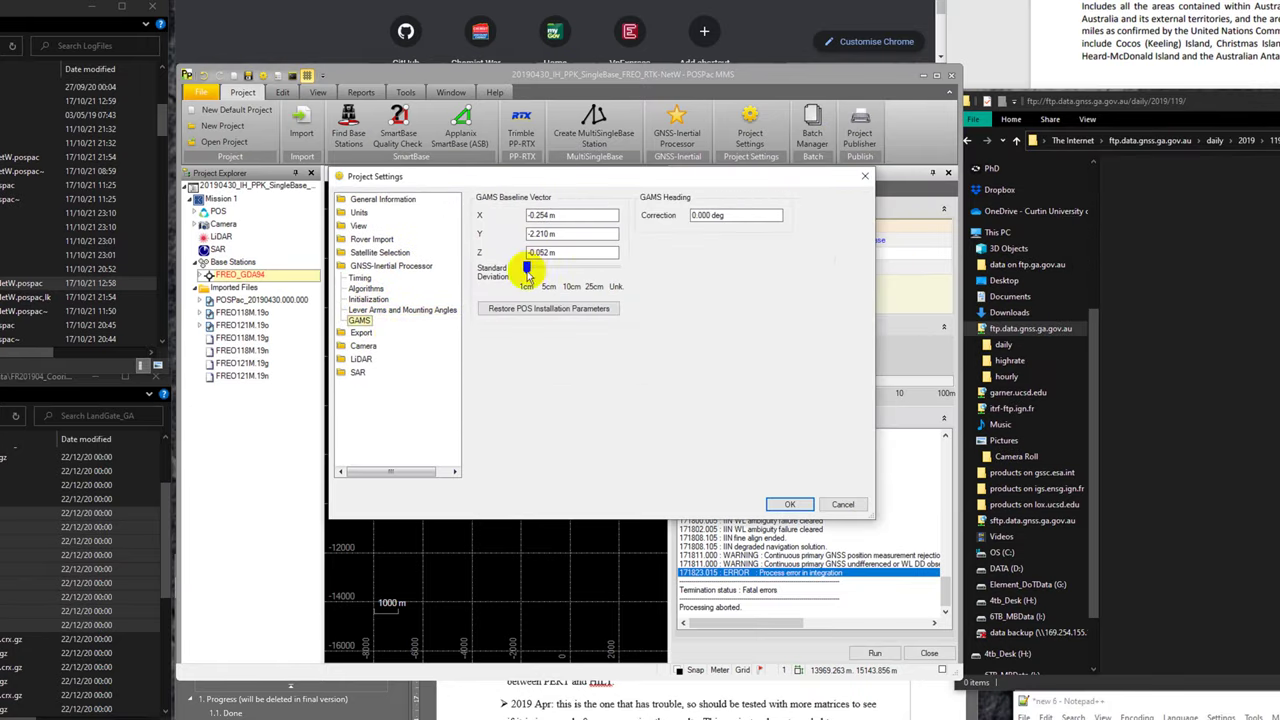
pyautogui.click(380, 310)
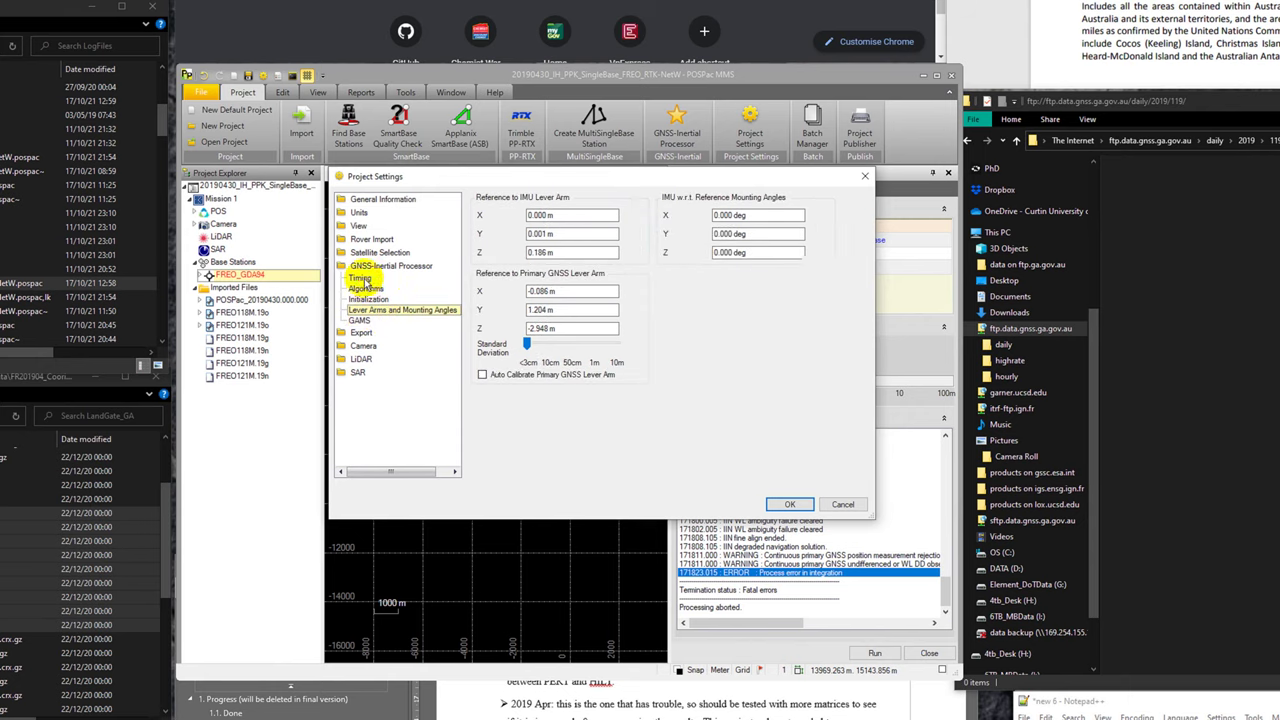
# Turn off the entire time interval, set the processing end time to 171822, apply the settings, and rerun the GNSS-Inertial Processor.
pyautogui.click(359, 278)
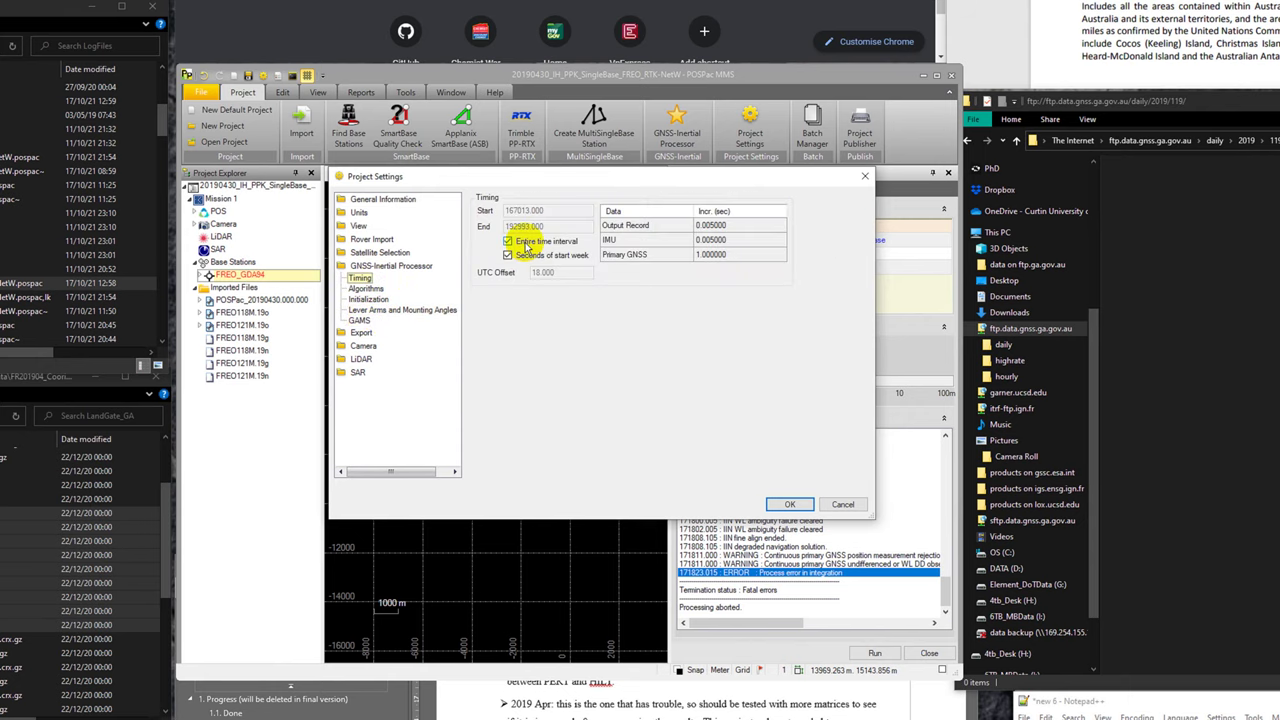
pyautogui.click(526, 243)
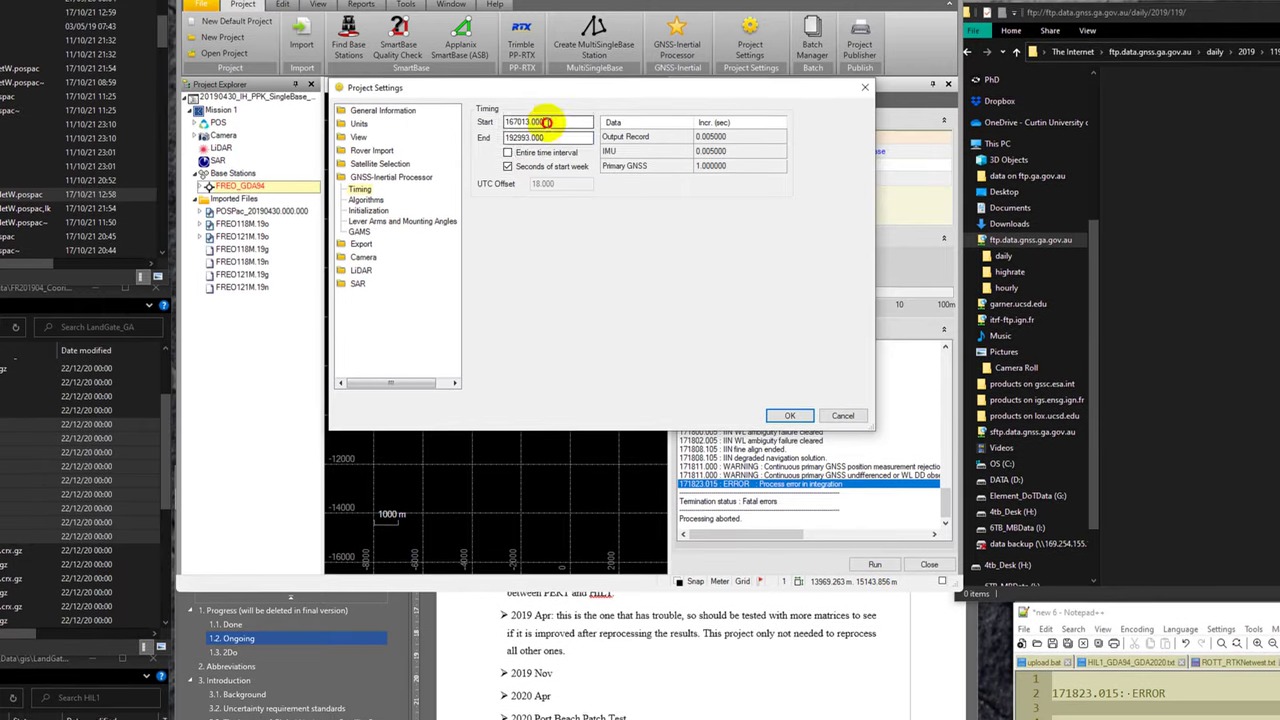
pyautogui.moveTo(549, 120); pyautogui.dragTo(489, 120)
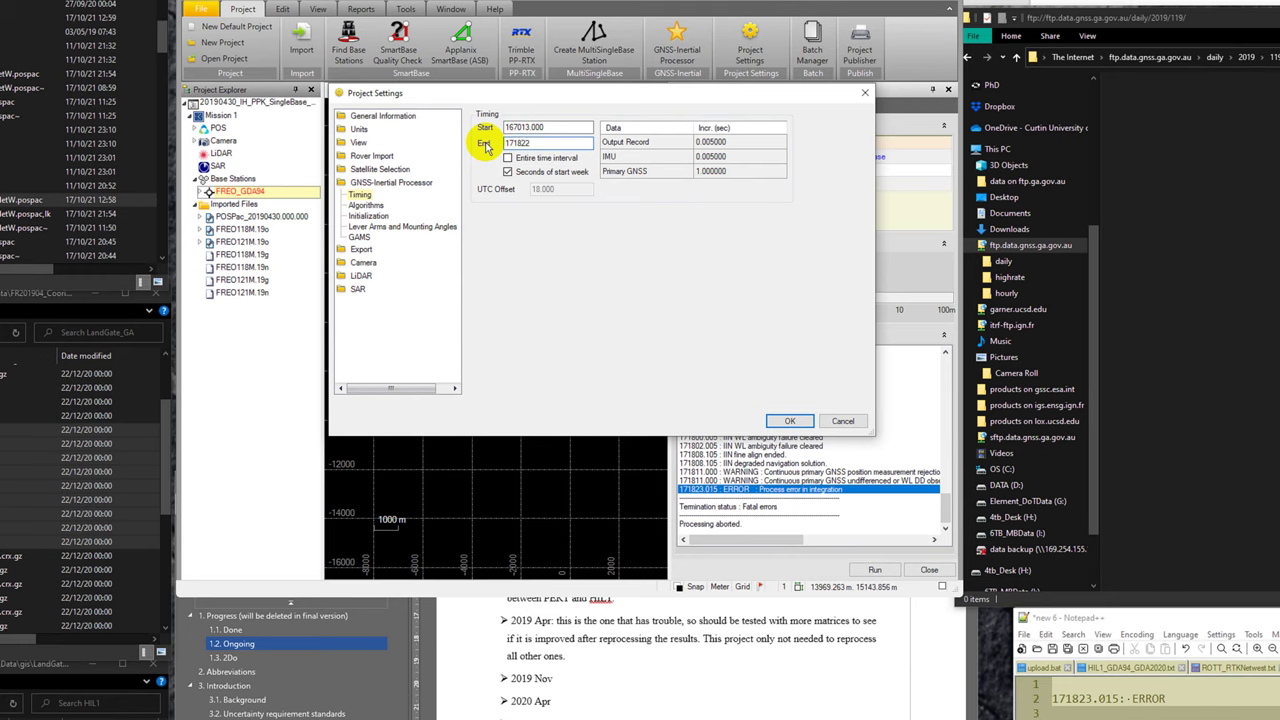
pyautogui.click(789, 420)
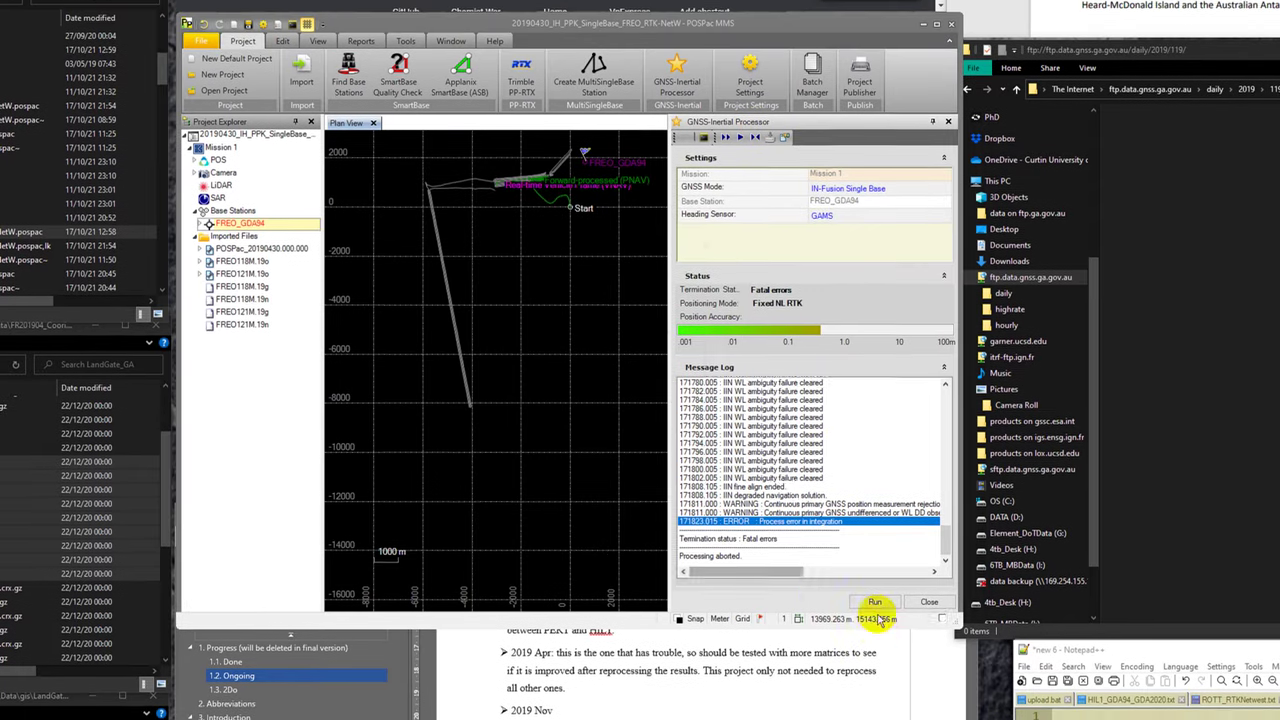
pyautogui.click(875, 569)
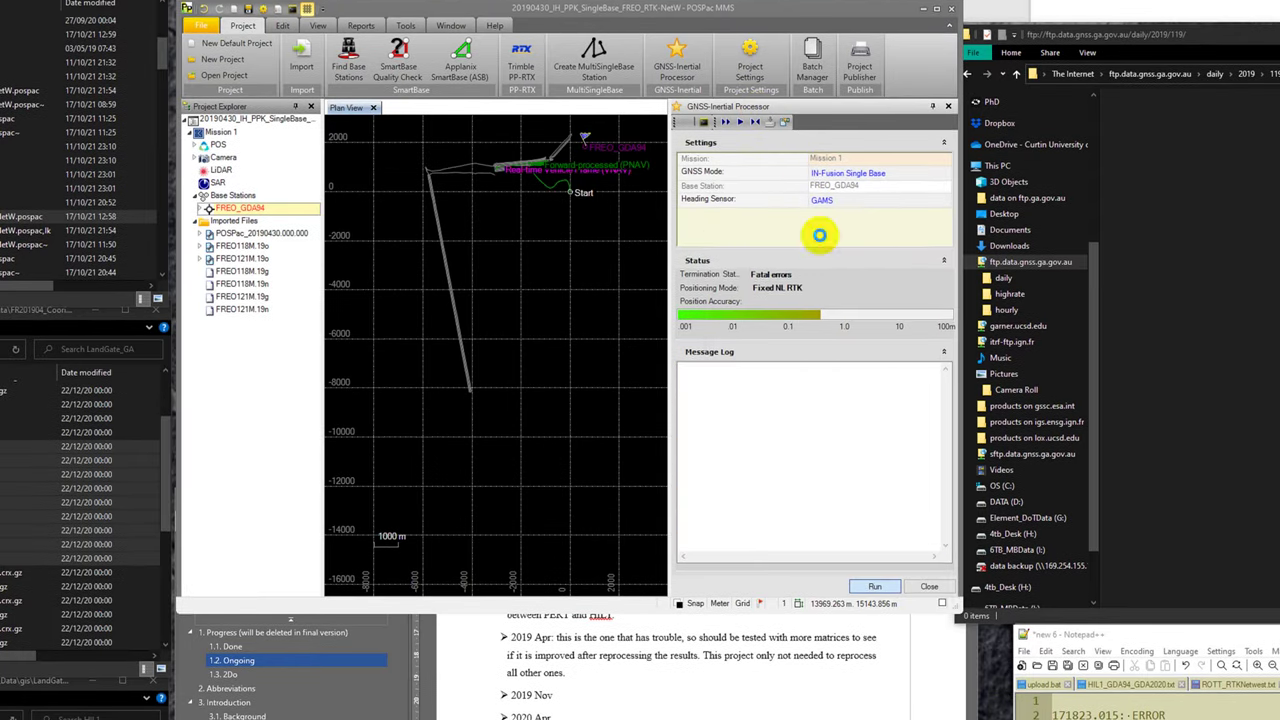
pyautogui.moveTo(645, 248); pyautogui.dragTo(535, 402)
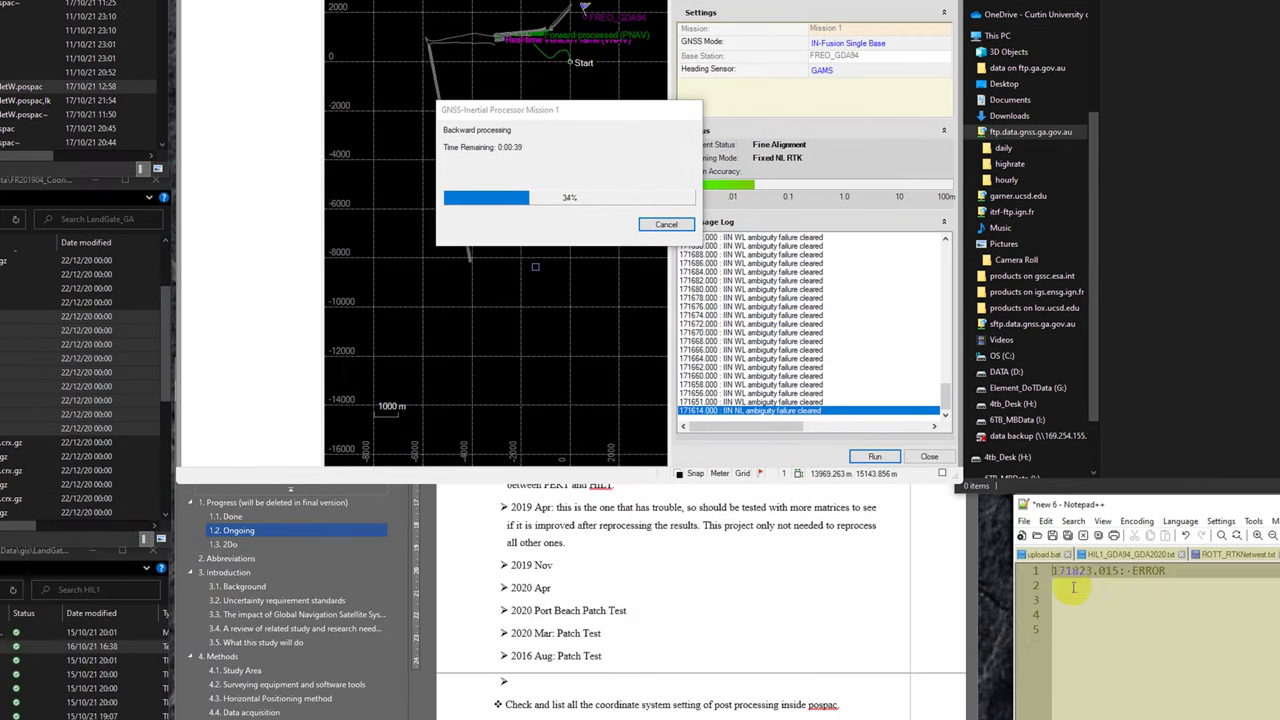
# Add the line "start - 171822: part 1" above the error entry in the Notepad++ notes.
pyautogui.press('Return')
pyautogui.write('start - ')
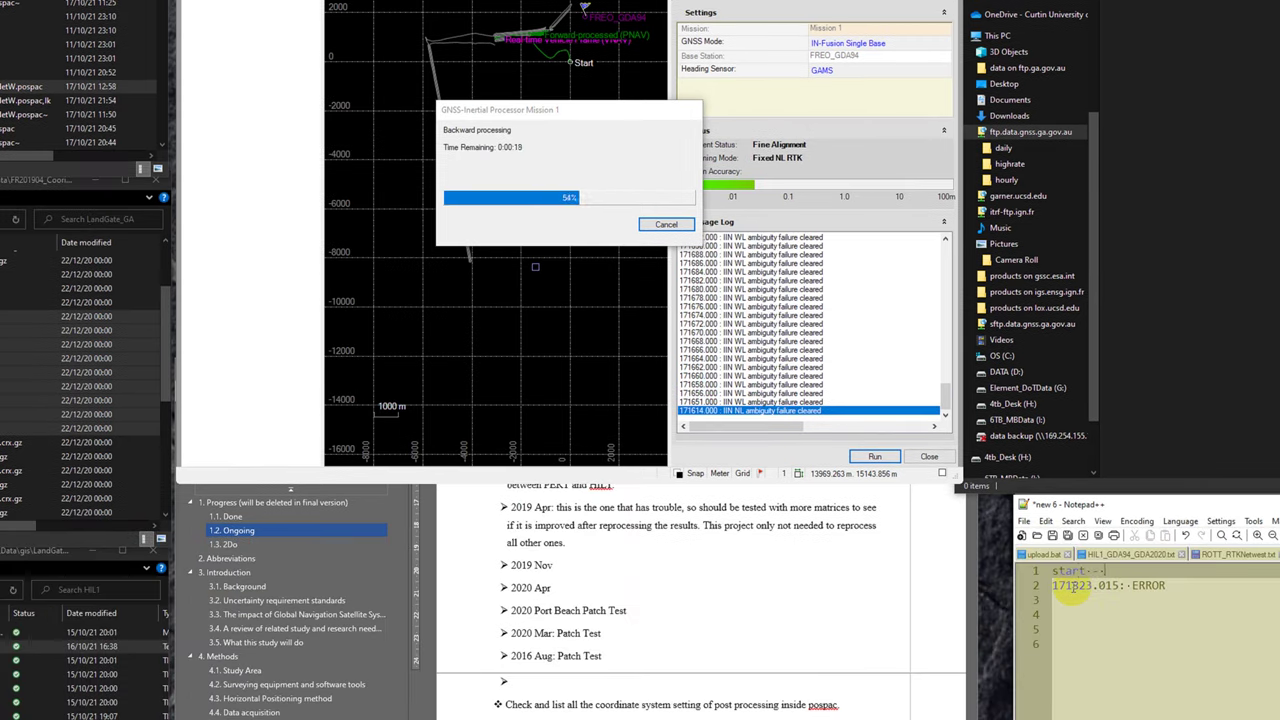
pyautogui.write('1718')
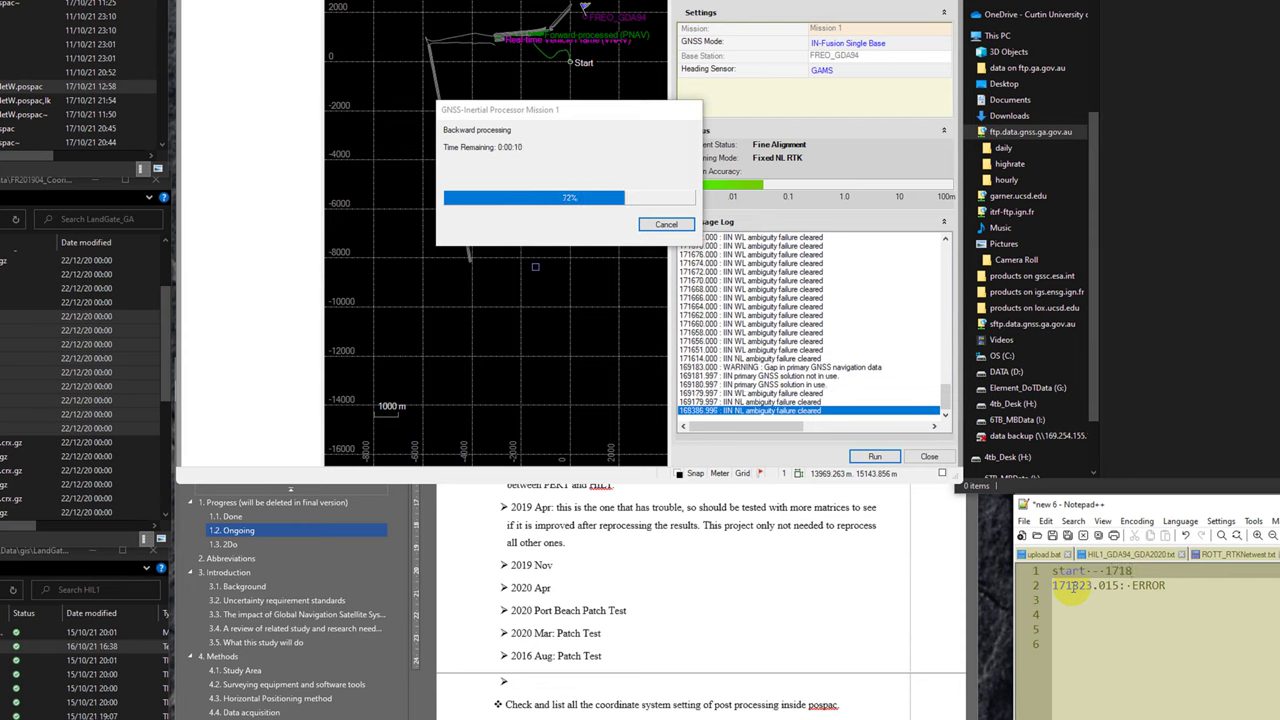
pyautogui.write('22: par')
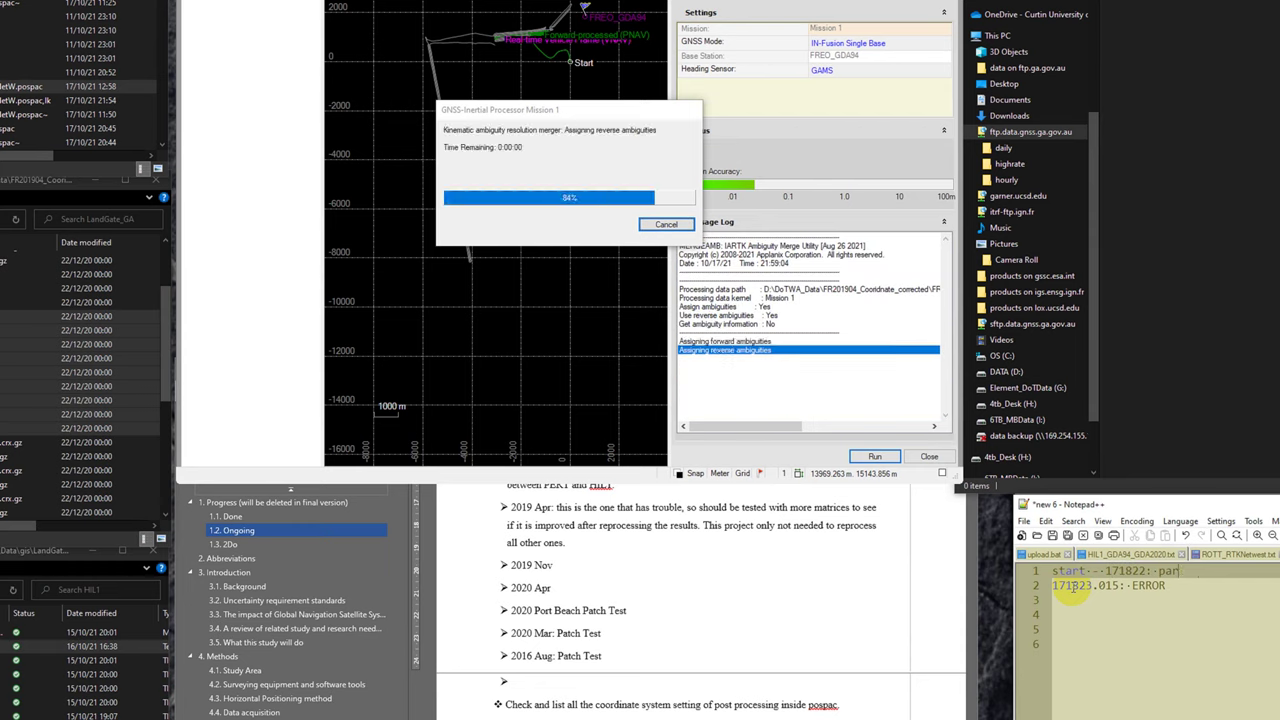
pyautogui.write('t 1')
pyautogui.press('Down')
pyautogui.press('Down')
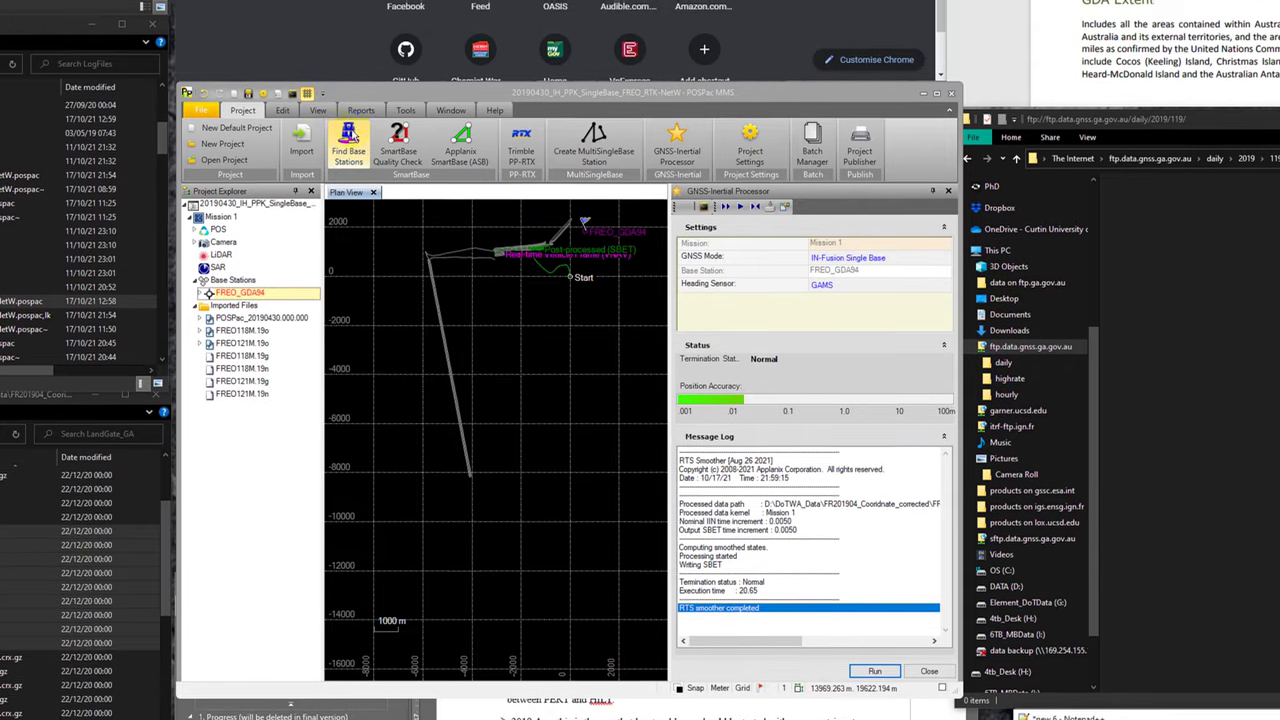
# Generate the QC report for the project using the Diagnostic template.
pyautogui.click(361, 110)
pyautogui.click(273, 151)
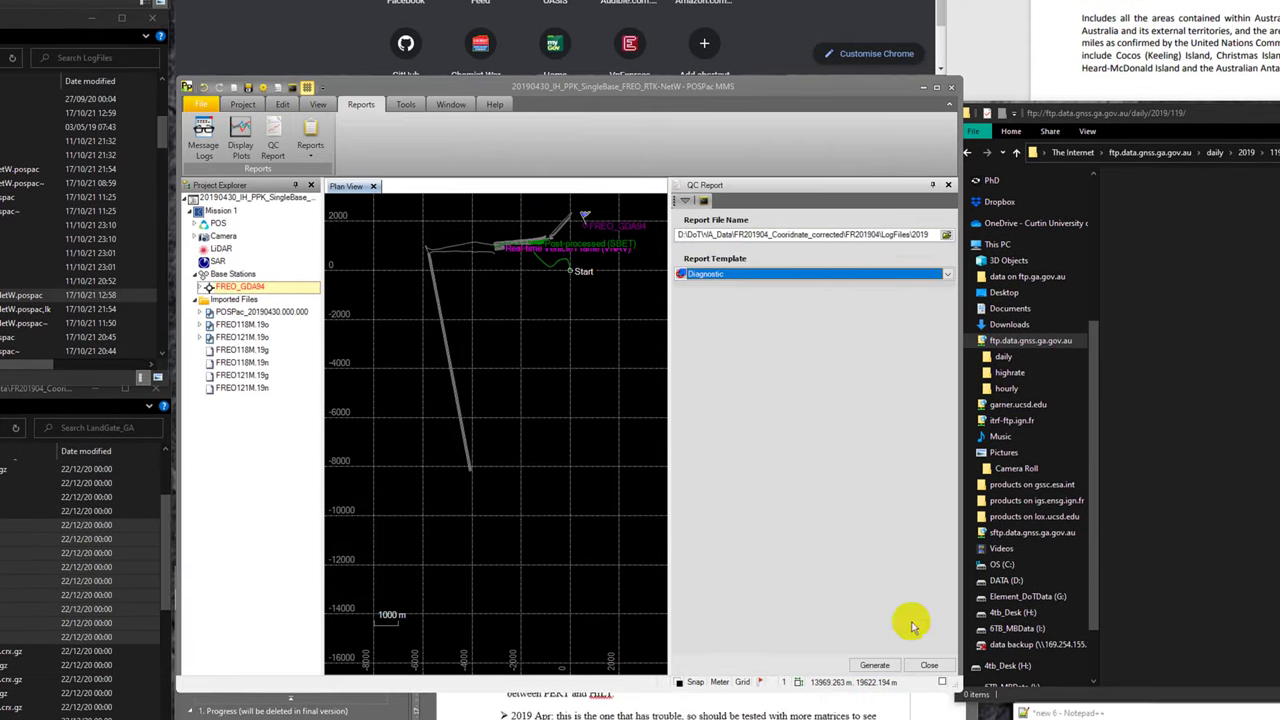
pyautogui.click(874, 693)
pyautogui.click(800, 354)
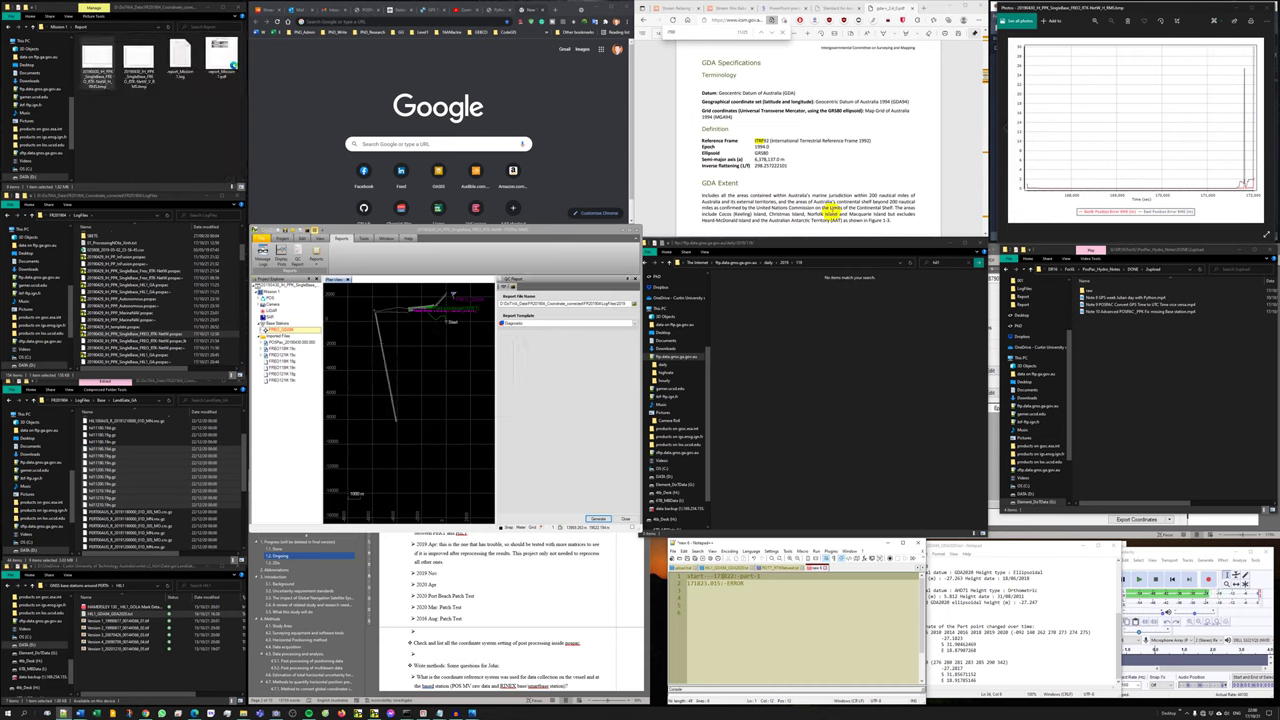
# Plot the north and east position error RMS from the Smoothed Performance Metrics, Reference Frame group.
pyautogui.click(279, 252)
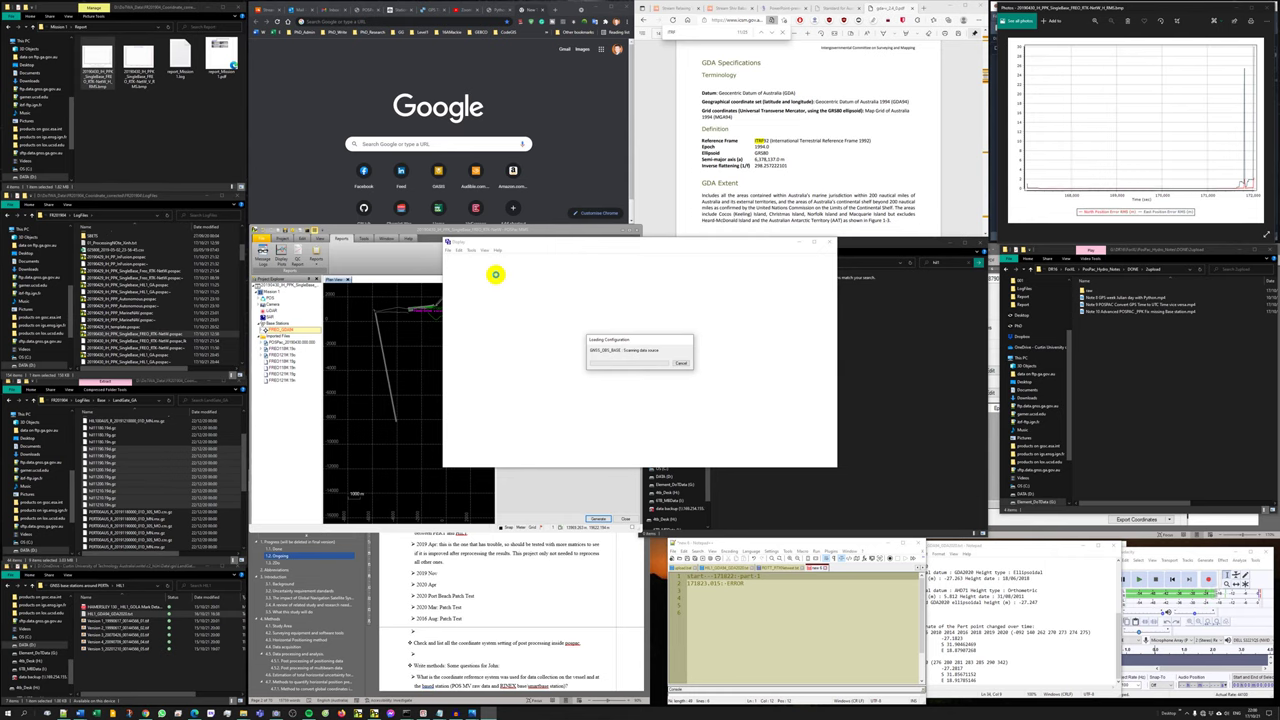
pyautogui.doubleClick(494, 279)
pyautogui.click(494, 286)
pyautogui.keyDown('ctrl'); pyautogui.click(494, 291); pyautogui.keyUp('ctrl')
pyautogui.rightClick(494, 291)
pyautogui.click(518, 295)
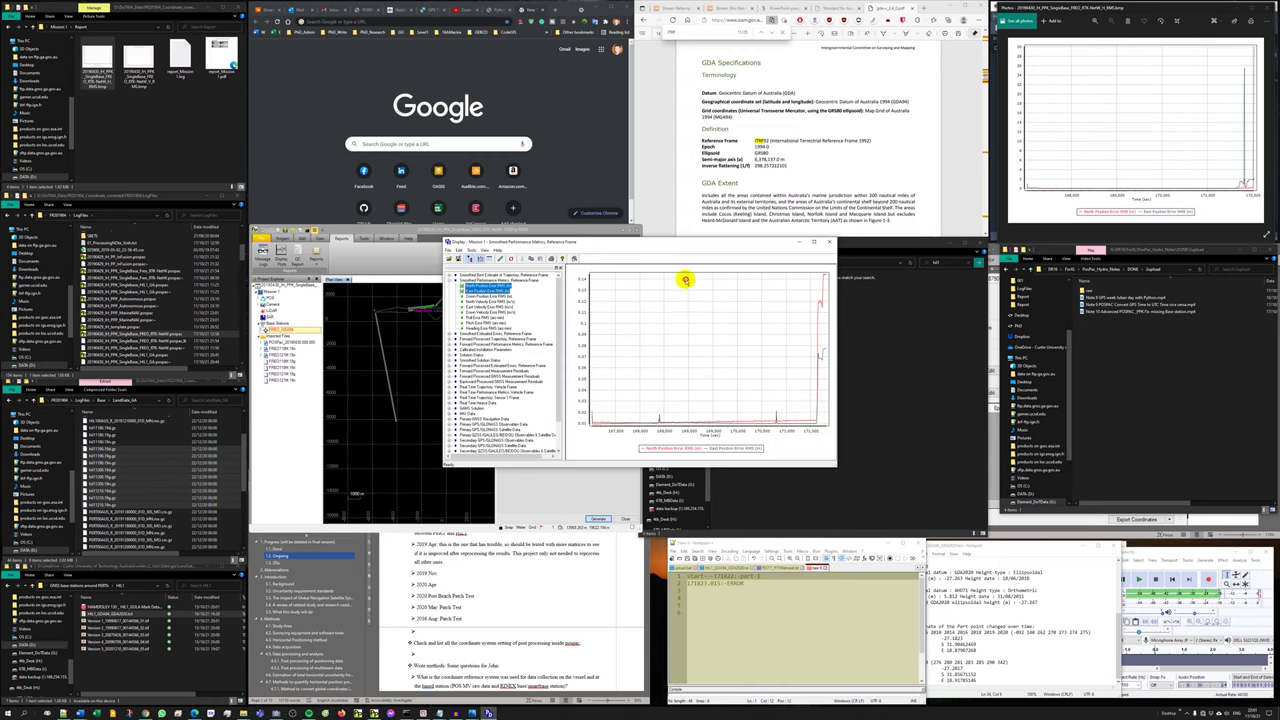
# Open the horizontal RMS plot image from the Mission 1 report folder of the 20190430 PPP InFusion project.
pyautogui.click(157, 109)
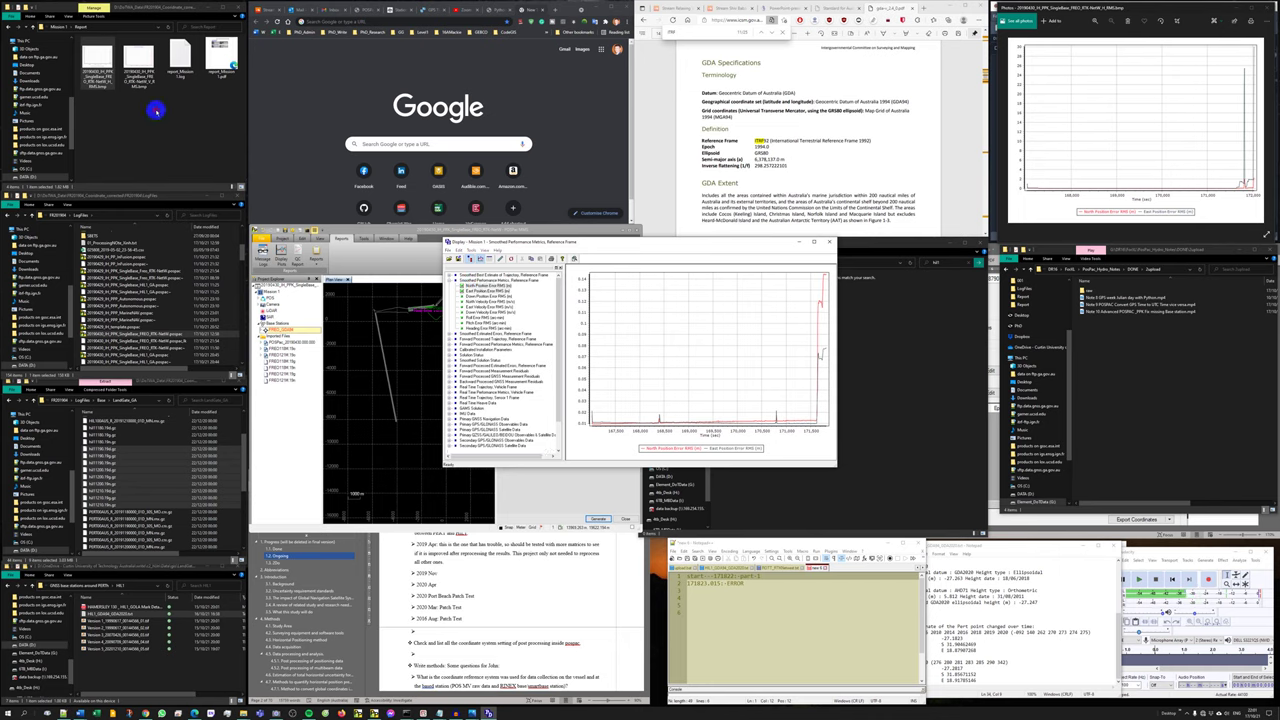
pyautogui.click(59, 26)
pyautogui.click(77, 29)
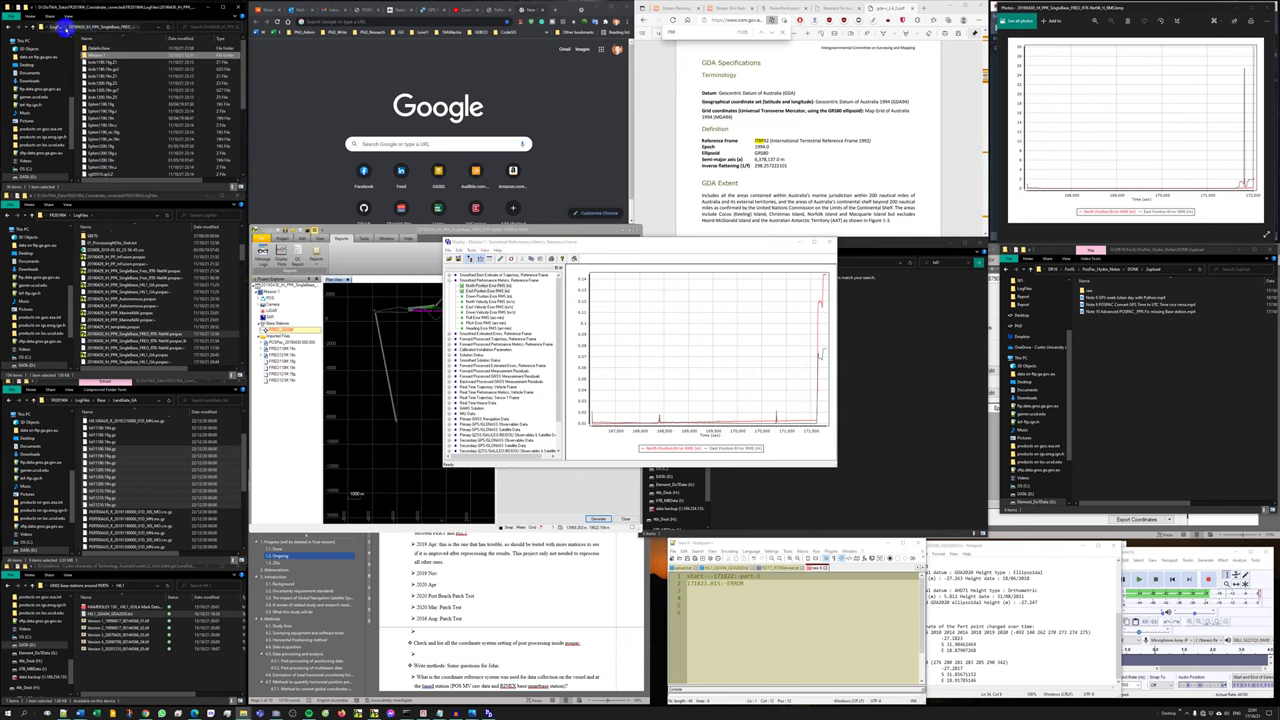
pyautogui.click(57, 27)
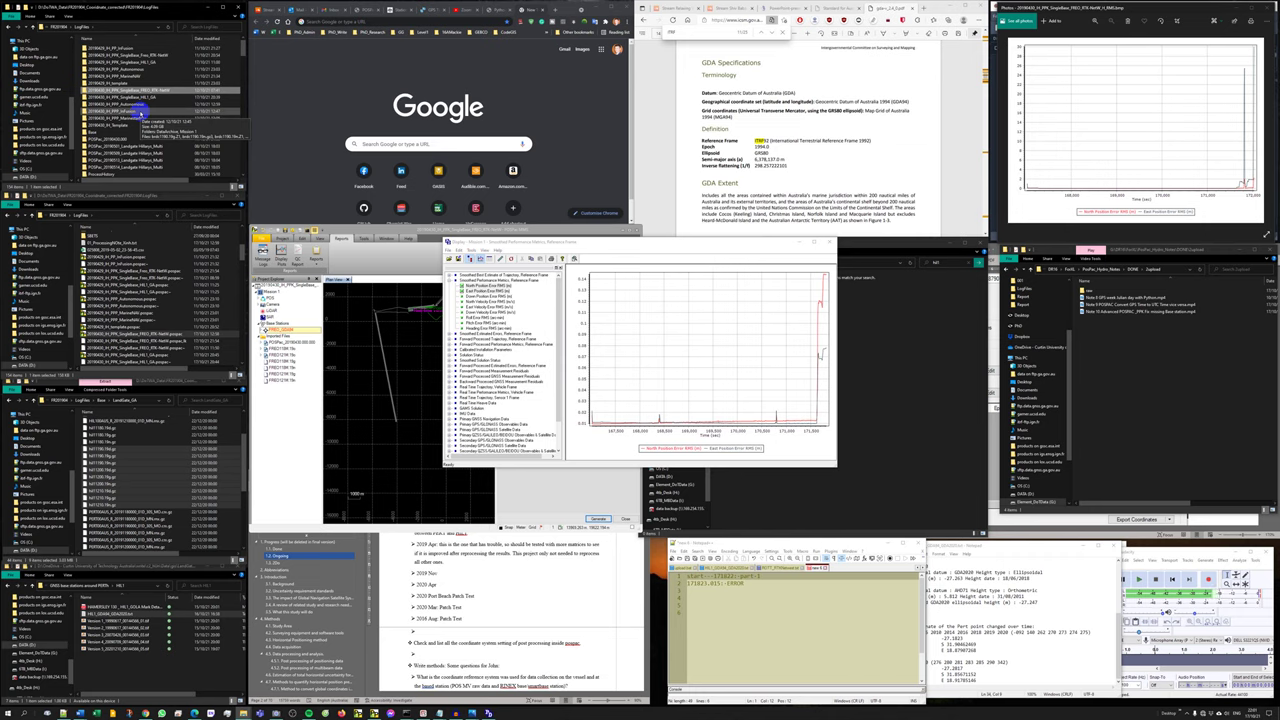
pyautogui.doubleClick(141, 113)
pyautogui.doubleClick(89, 49)
pyautogui.click(103, 62)
pyautogui.doubleClick(103, 62)
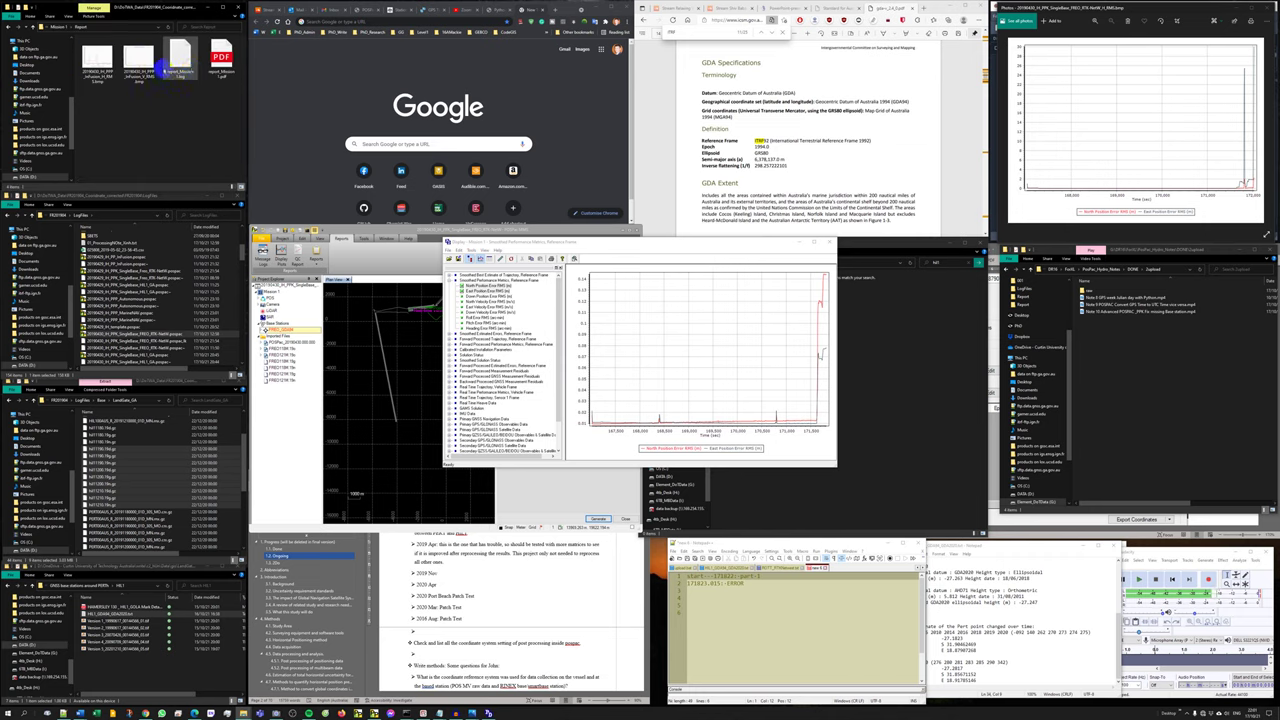
pyautogui.doubleClick(97, 58)
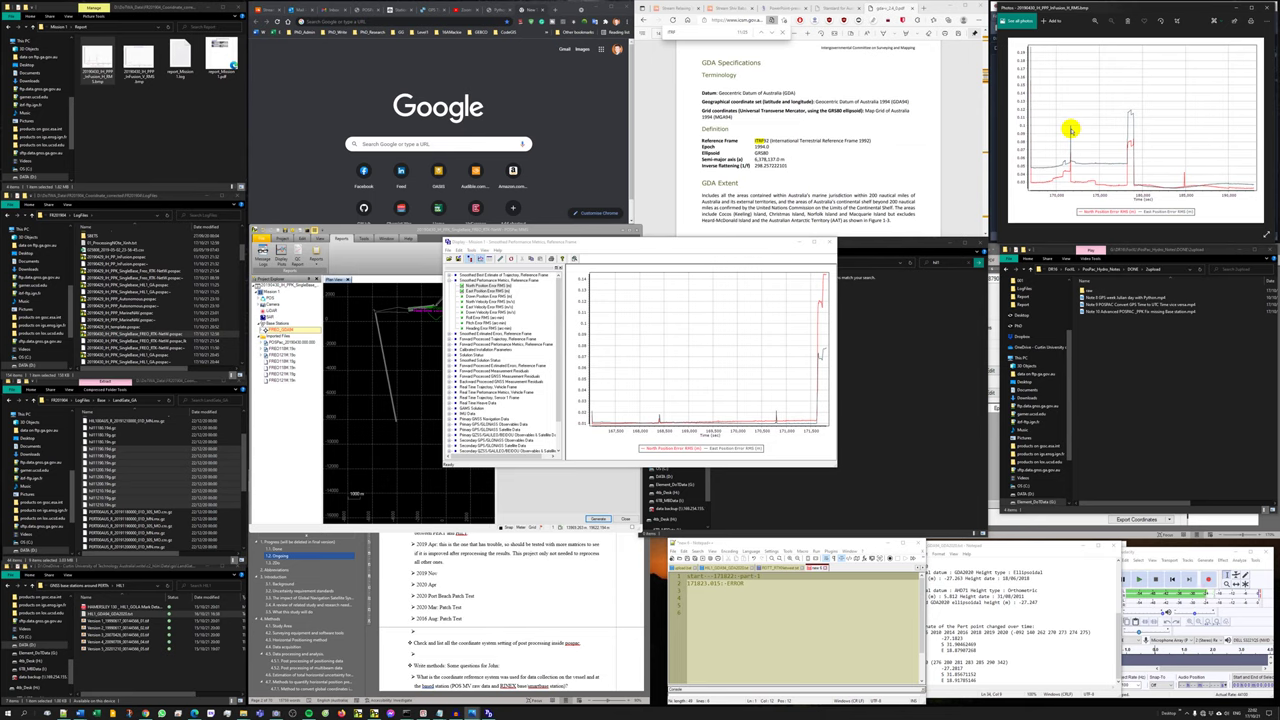
# Examine the horizontal and down position error RMS images from the PPP MarinestarNAV project's report folder, and close that viewer.
pyautogui.click(144, 103)
pyautogui.press('BackSpace')
pyautogui.press('BackSpace')
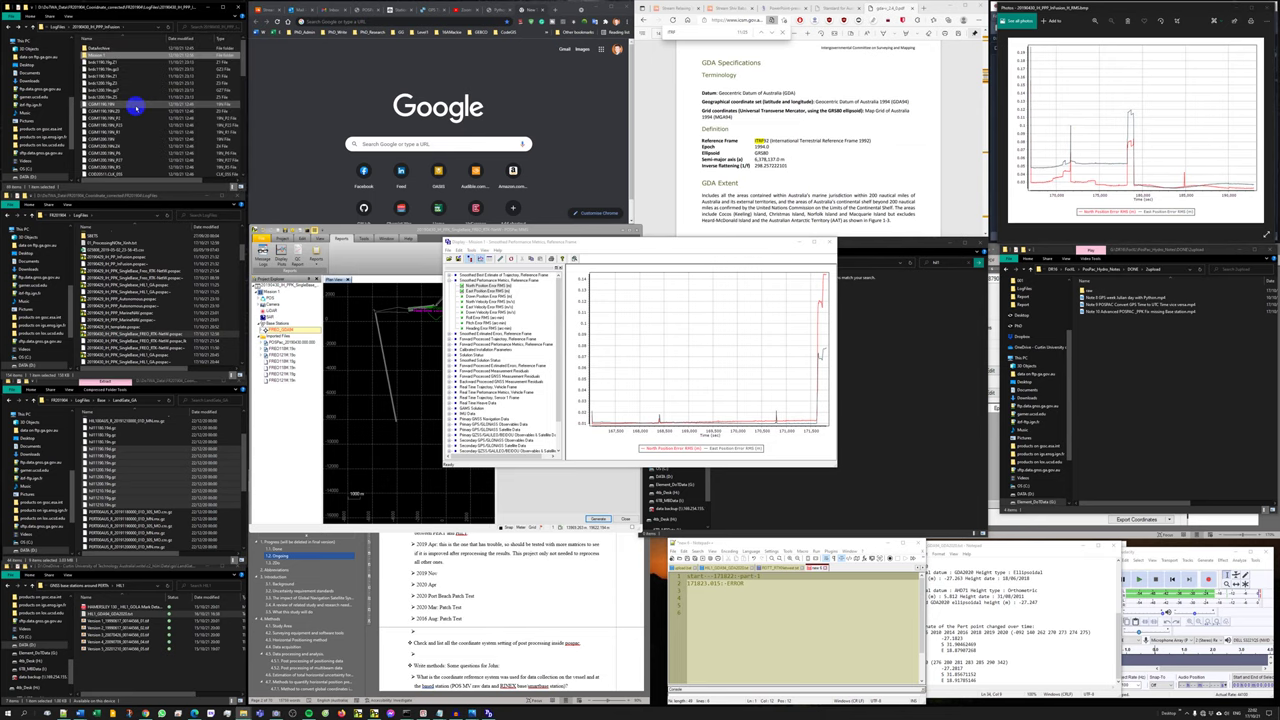
pyautogui.press('BackSpace')
pyautogui.press('BackSpace')
pyautogui.press('BackSpace')
pyautogui.press('BackSpace')
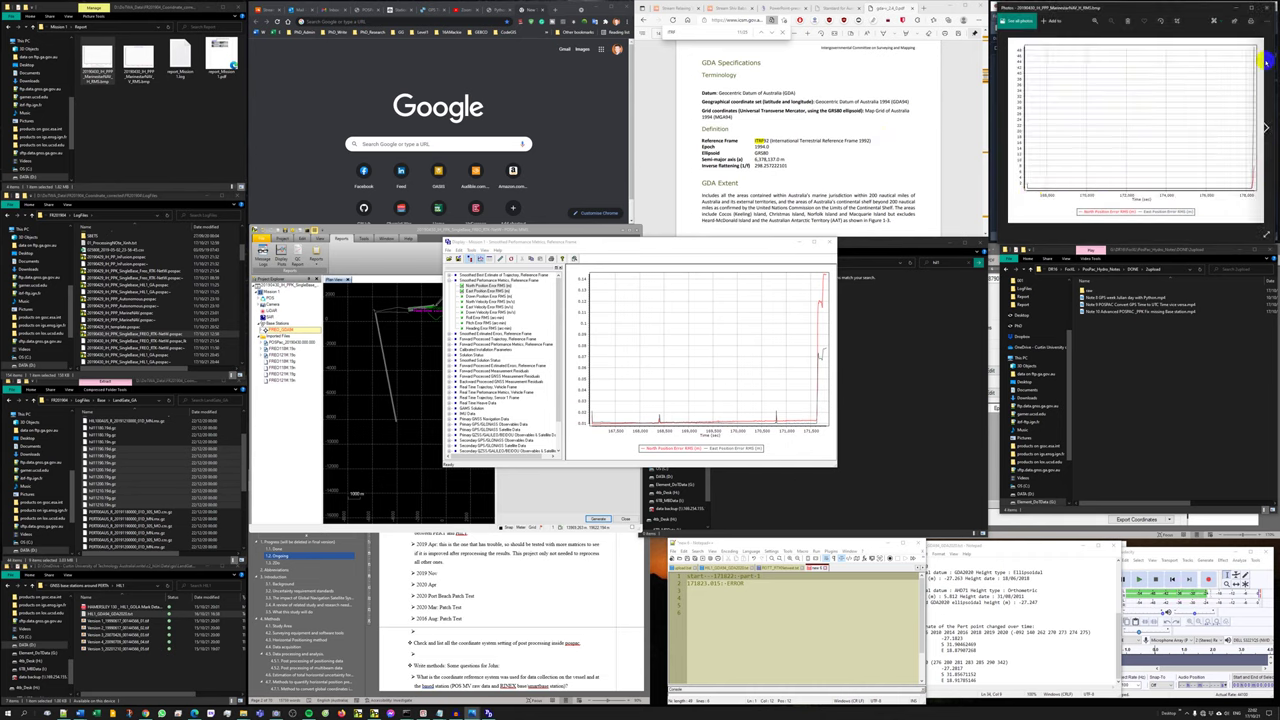
pyautogui.scroll(-3, 1248, 137)
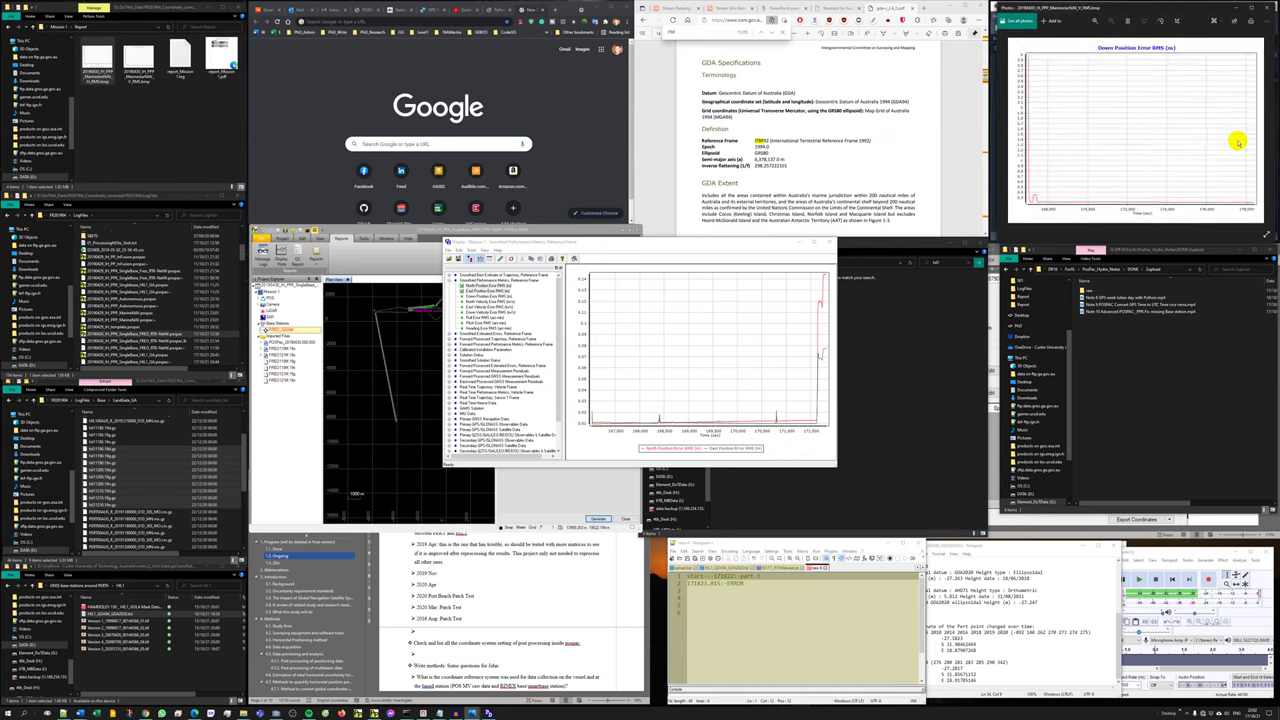
pyautogui.scroll(-3, 1238, 143)
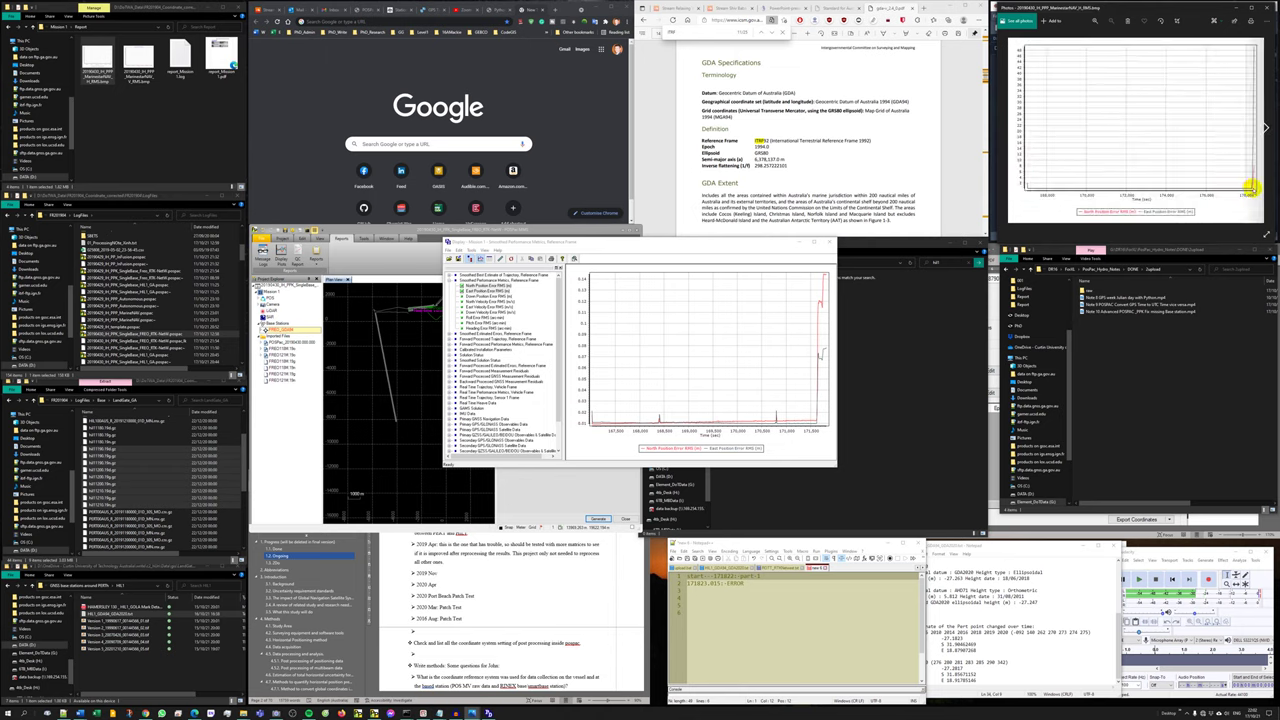
pyautogui.click(1264, 10)
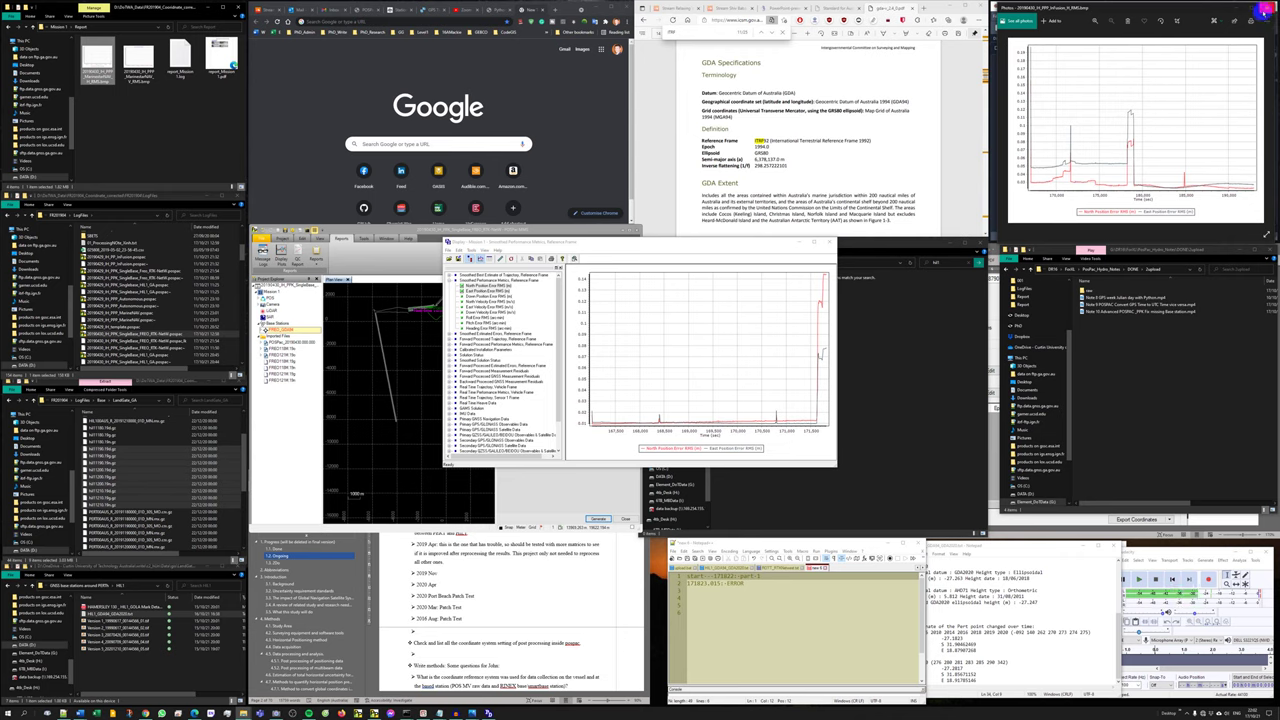
pyautogui.click(1263, 9)
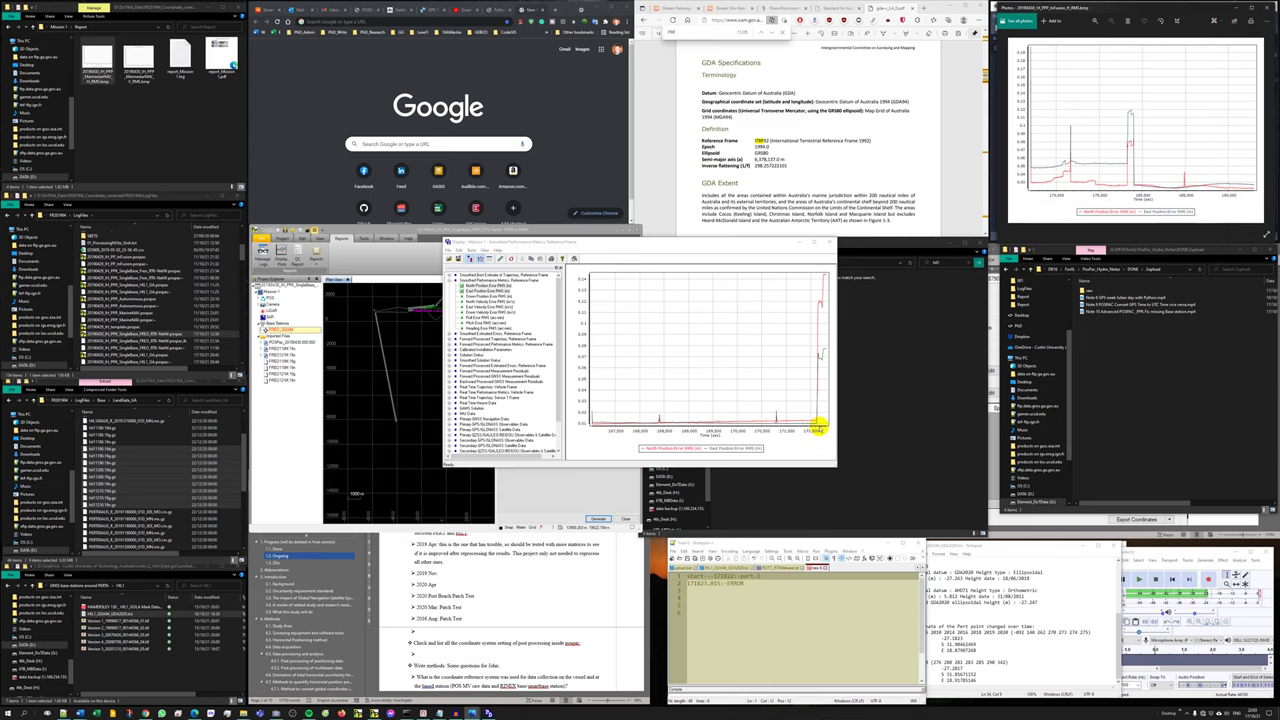
# Add the line "part 1: 171650" below the start entry in the Notepad++ notes.
pyautogui.click(766, 576)
pyautogui.press('Return')
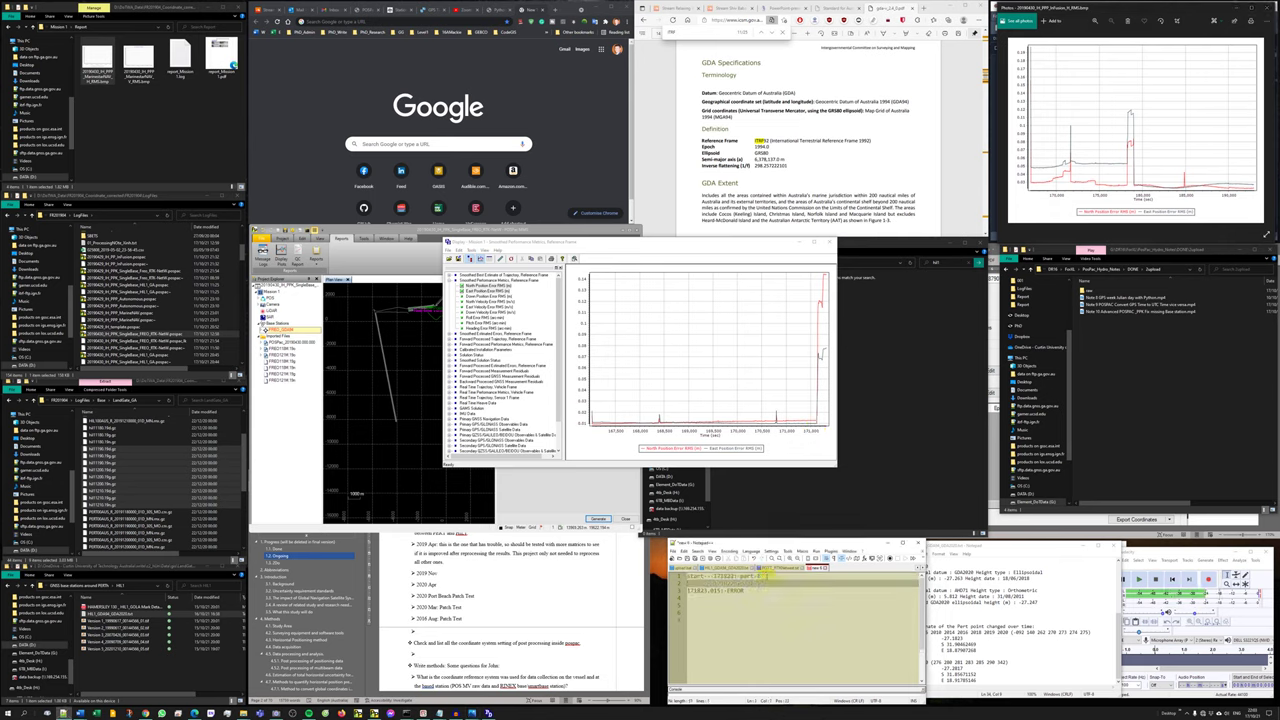
pyautogui.write('part:')
pyautogui.moveTo(722, 583); pyautogui.dragTo(736, 583)
# Close the plot display, set the processing end time to 171650 in the project's timing settings, and rerun the GNSS-Inertial Processor.
pyautogui.click(829, 241)
pyautogui.click(281, 238)
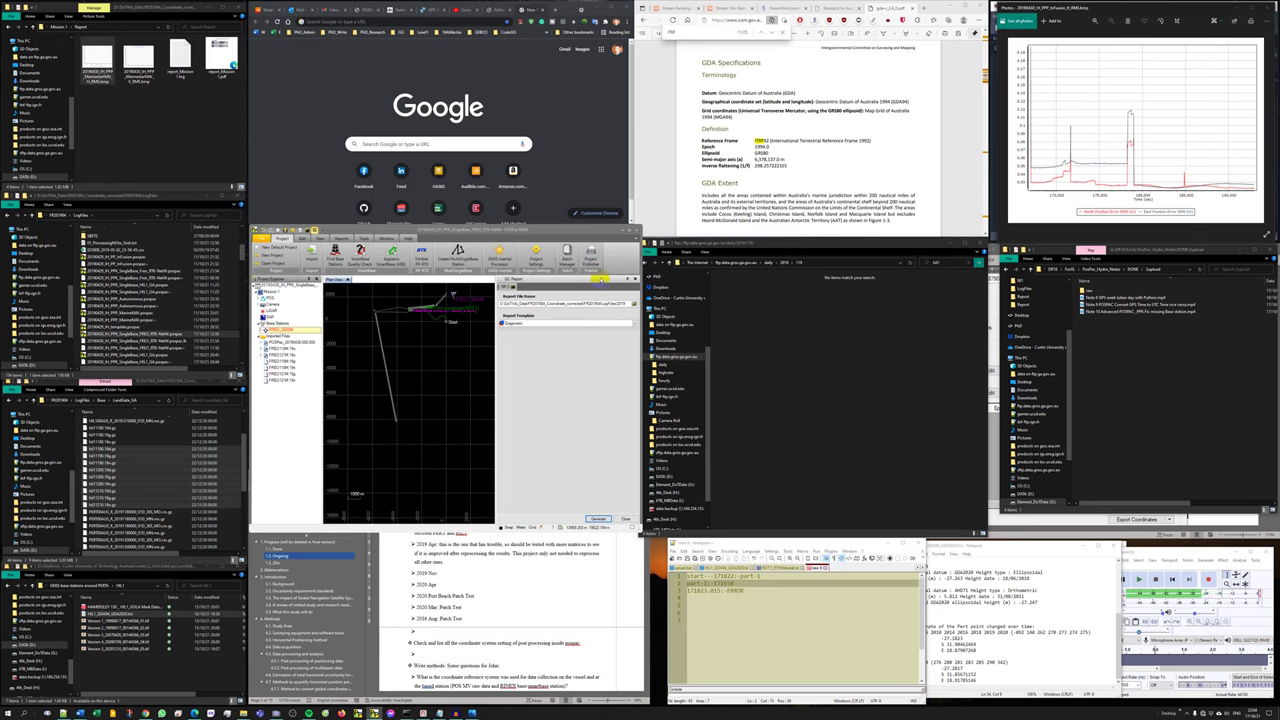
pyautogui.click(540, 256)
pyautogui.moveTo(436, 305); pyautogui.dragTo(419, 305)
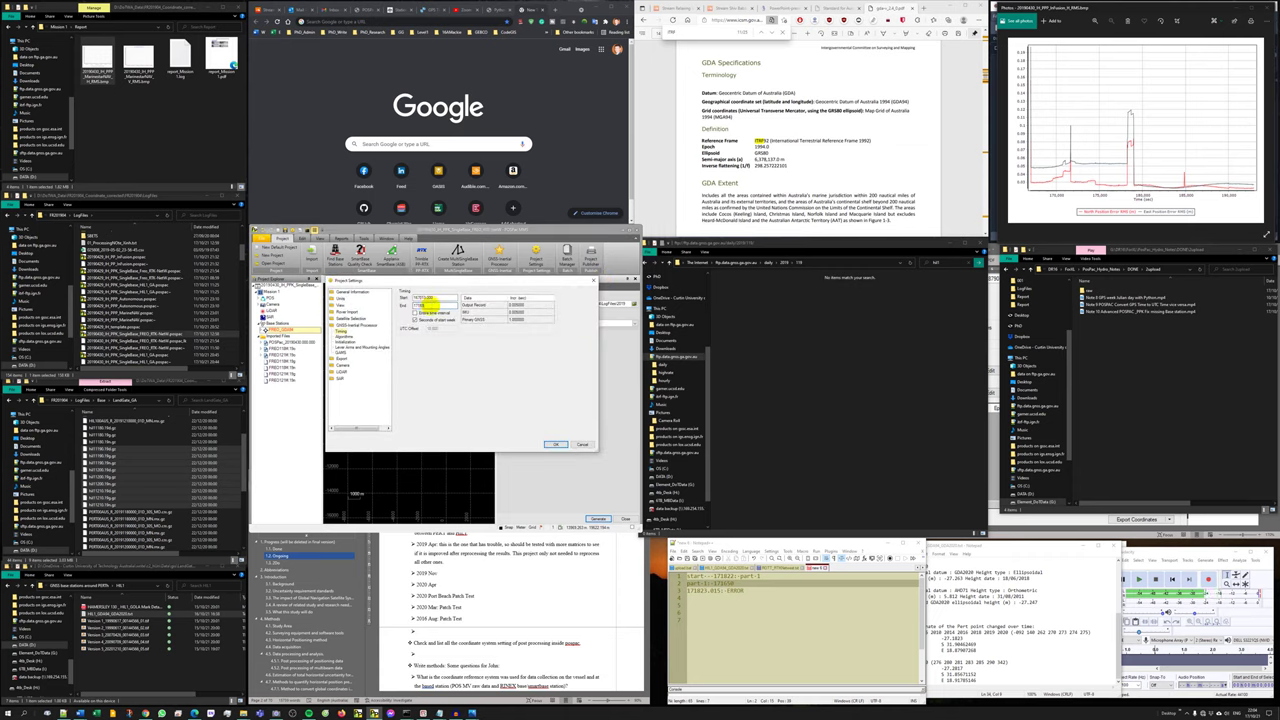
pyautogui.click(553, 444)
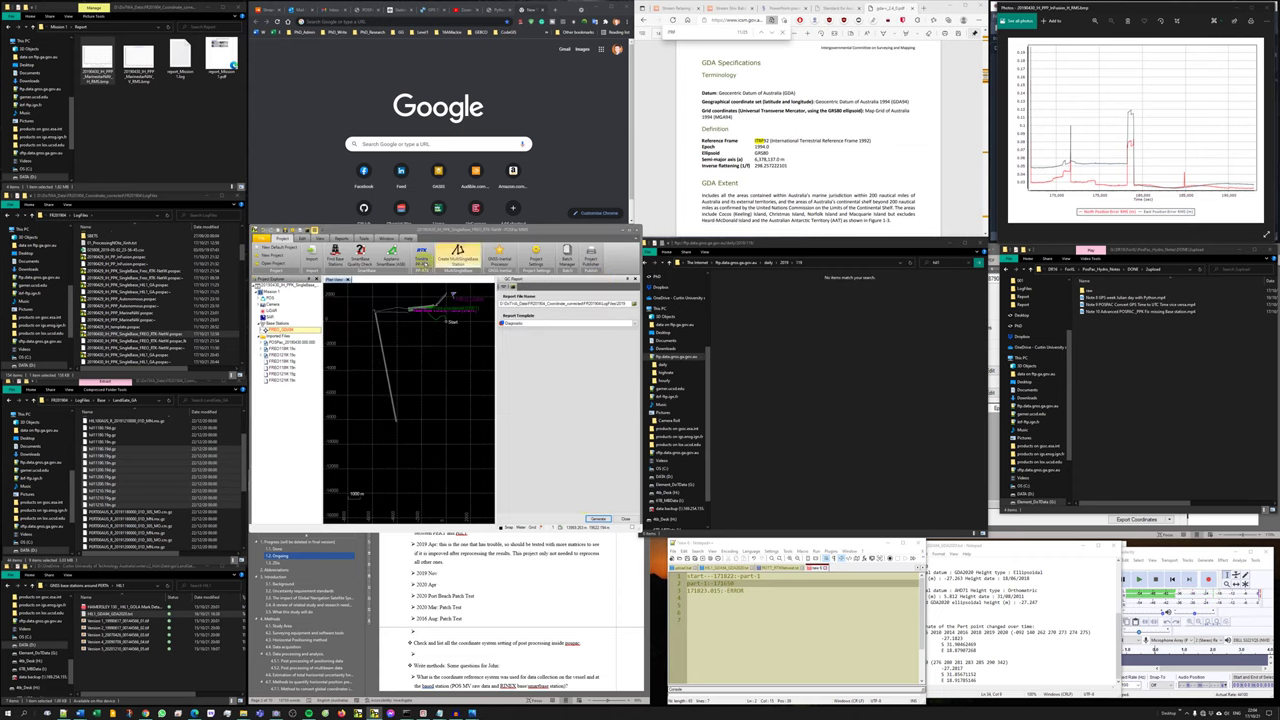
pyautogui.click(497, 258)
pyautogui.click(595, 519)
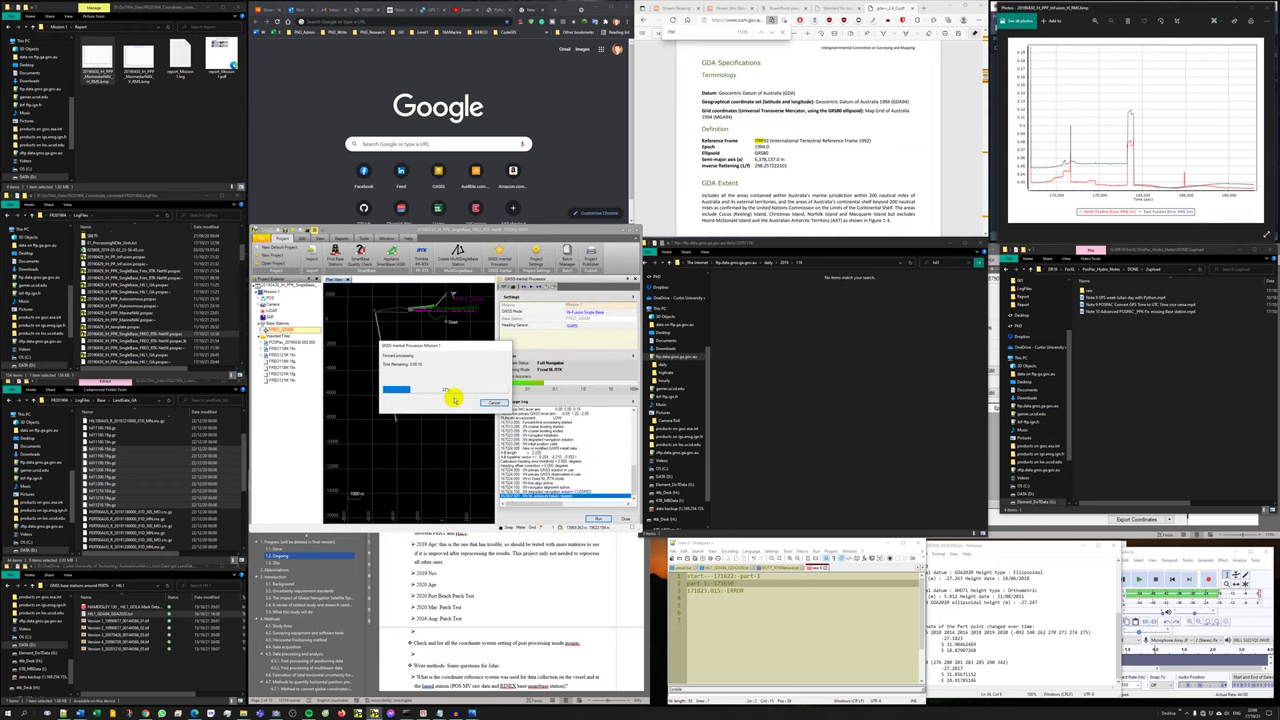
pyautogui.click(737, 584)
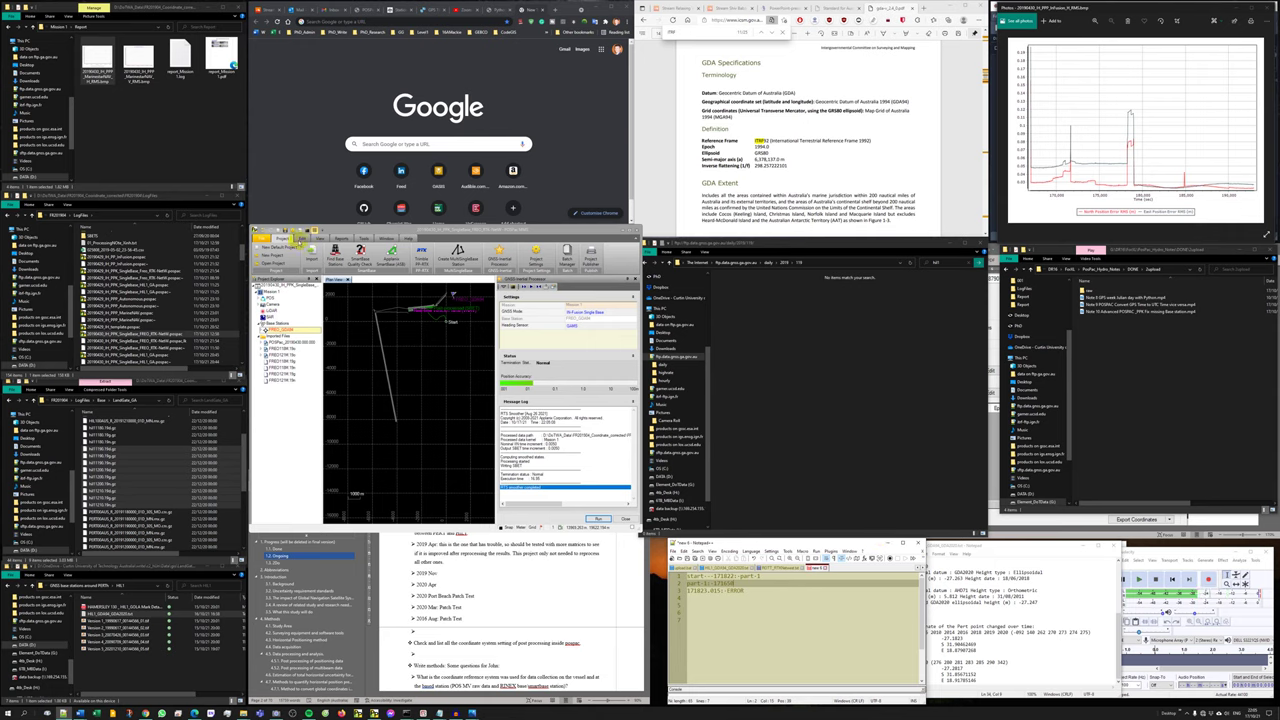
# Plot the smoothed north and east position error RMS for the run ending at 171650, and close the display.
pyautogui.click(342, 238)
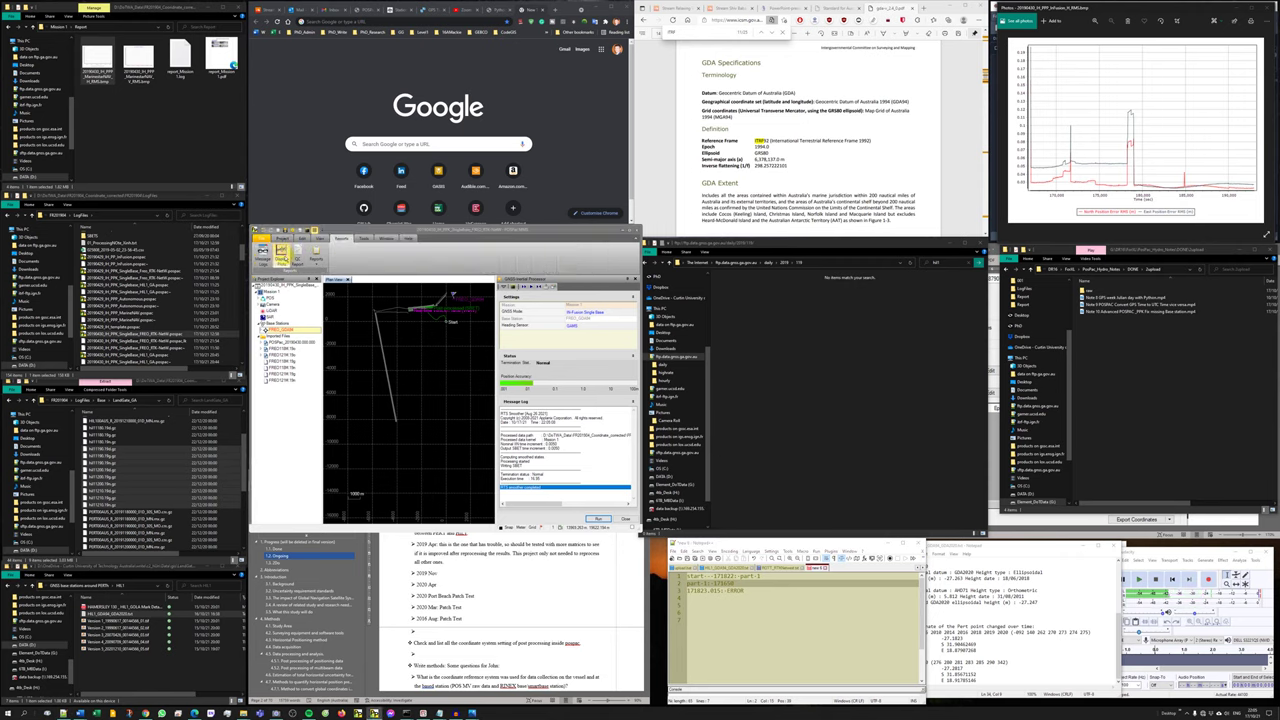
pyautogui.click(283, 255)
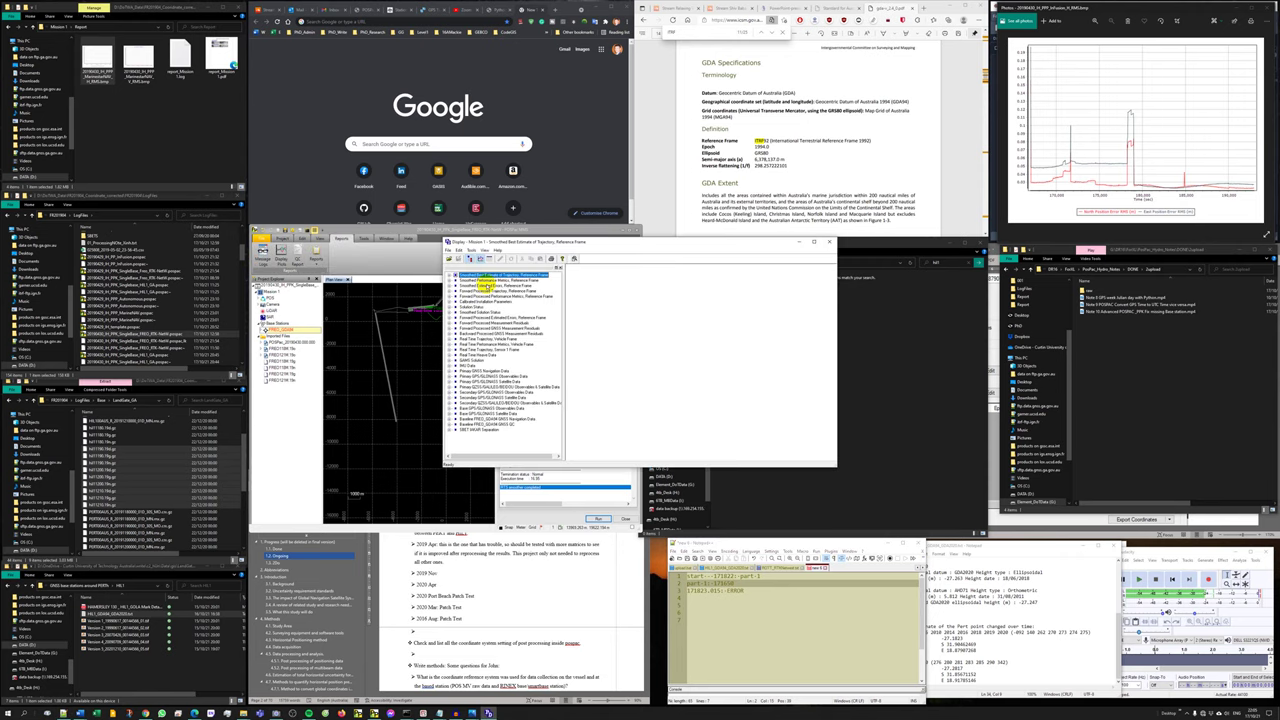
pyautogui.doubleClick(486, 281)
pyautogui.click(487, 286)
pyautogui.keyDown('ctrl'); pyautogui.click(489, 291); pyautogui.keyUp('ctrl')
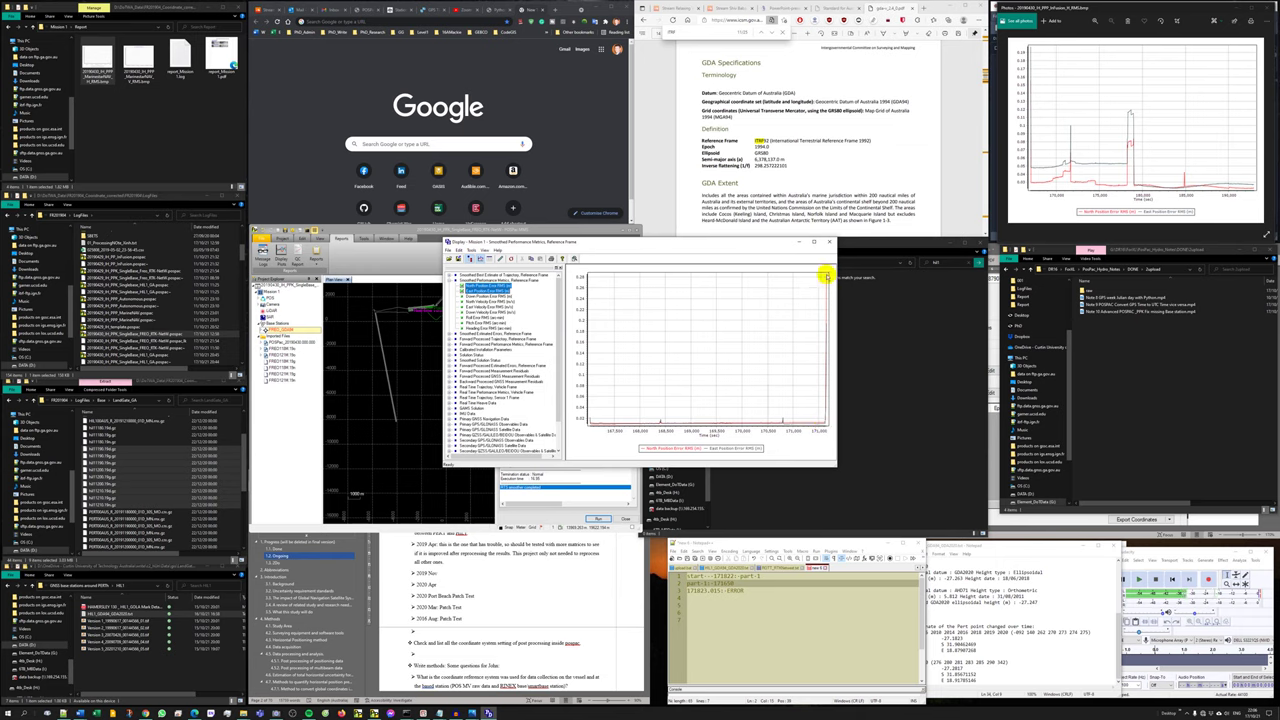
pyautogui.click(829, 242)
# Set the processing end time to 171600 in the project's timing settings and rerun the GNSS-Inertial Processor.
pyautogui.click(282, 239)
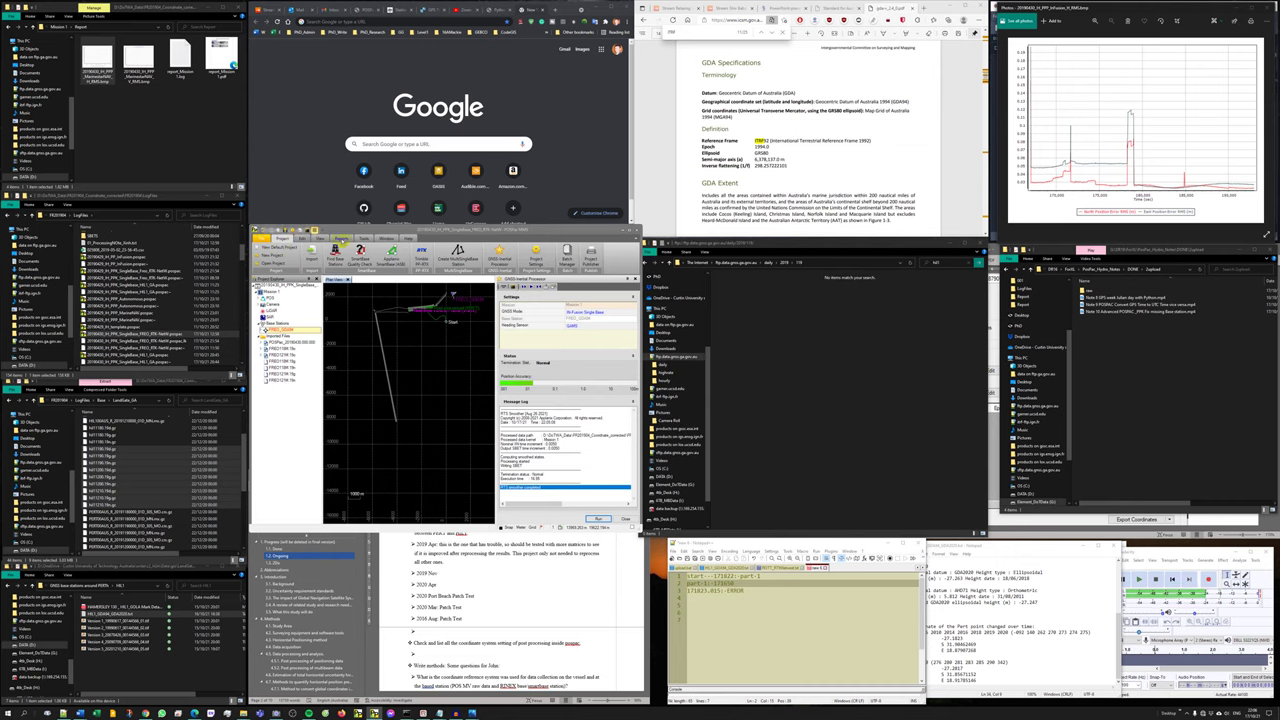
pyautogui.click(536, 254)
pyautogui.doubleClick(420, 306)
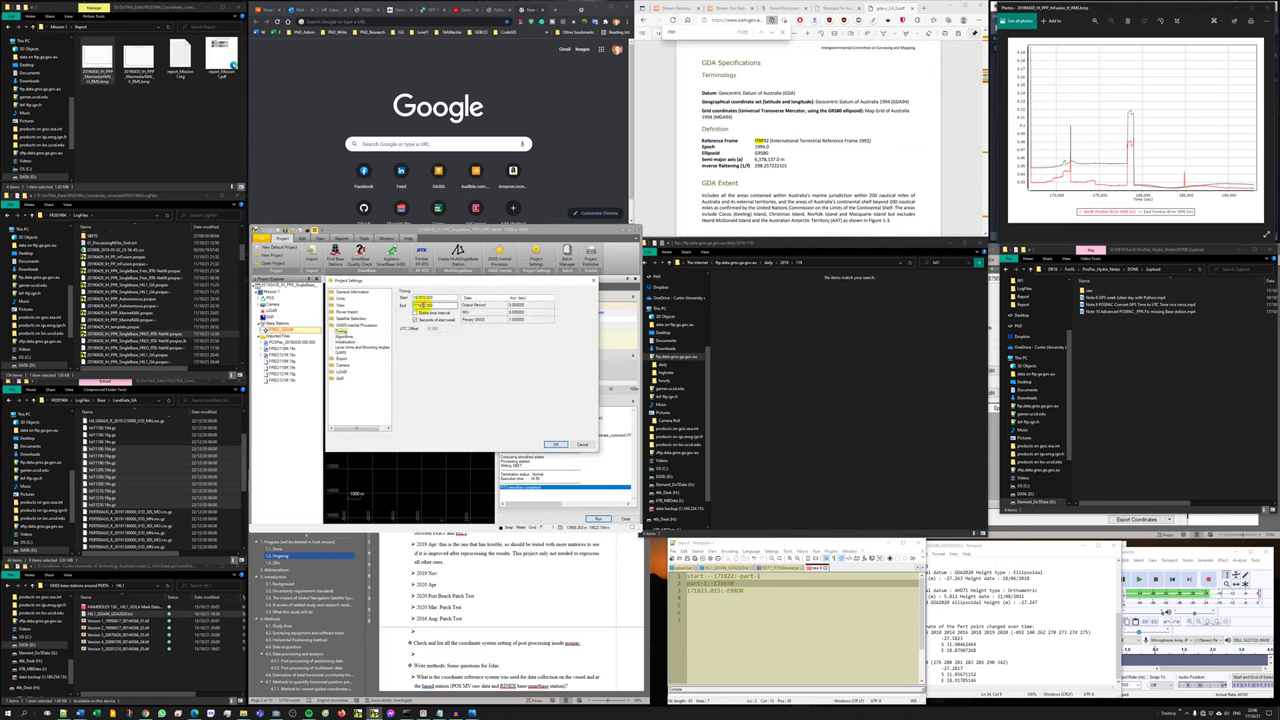
pyautogui.click(554, 443)
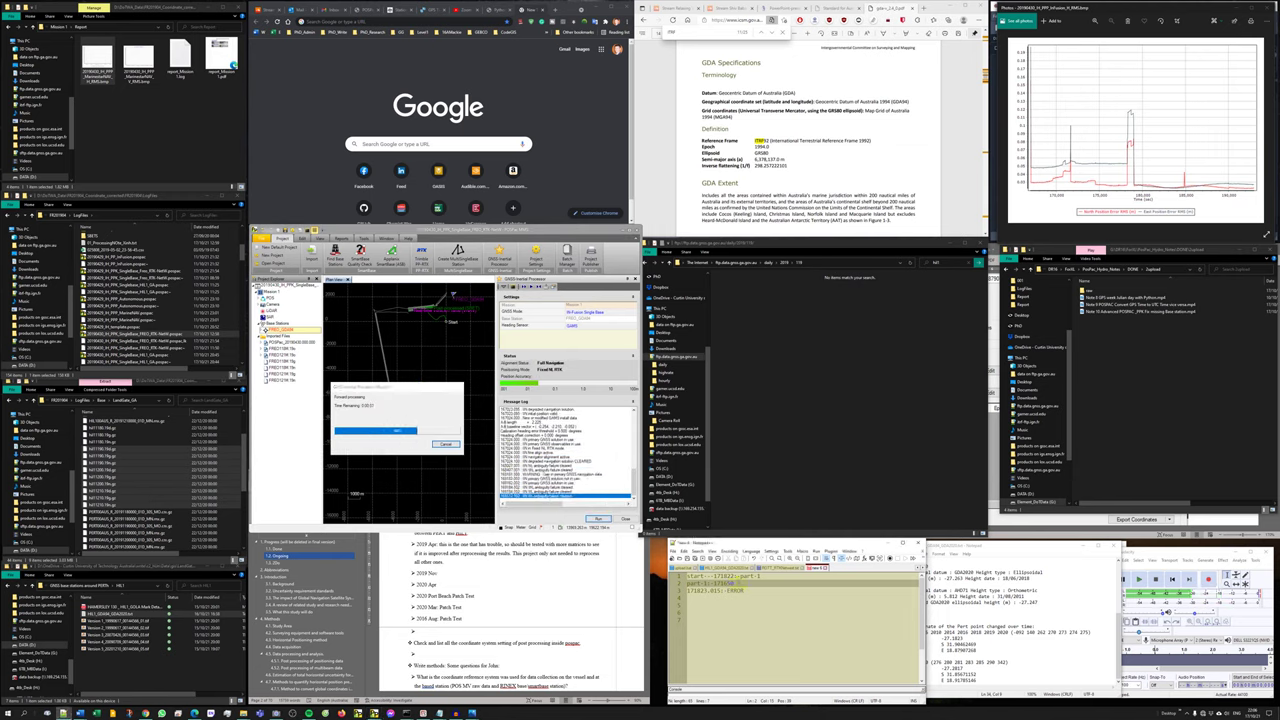
# Check the computer's resource usage in Task Manager while the processing runs, and close it.
pyautogui.rightClick(1020, 710)
pyautogui.click(1030, 677)
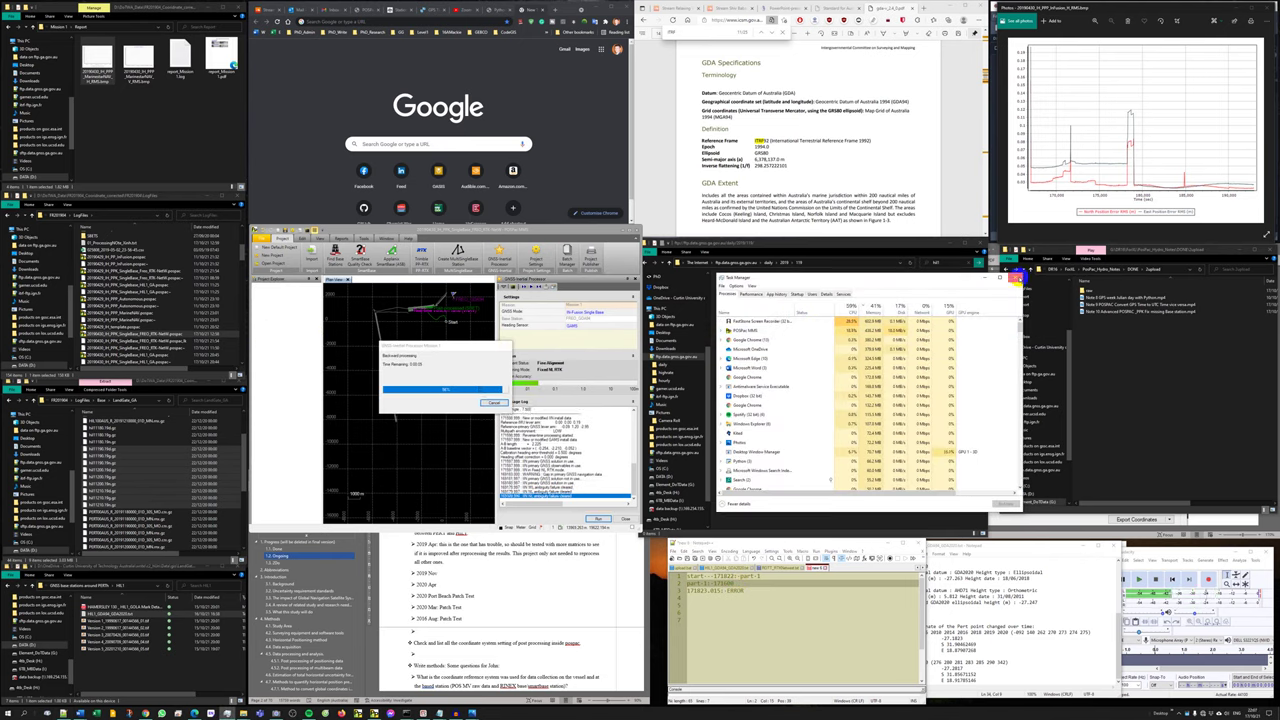
pyautogui.click(1016, 279)
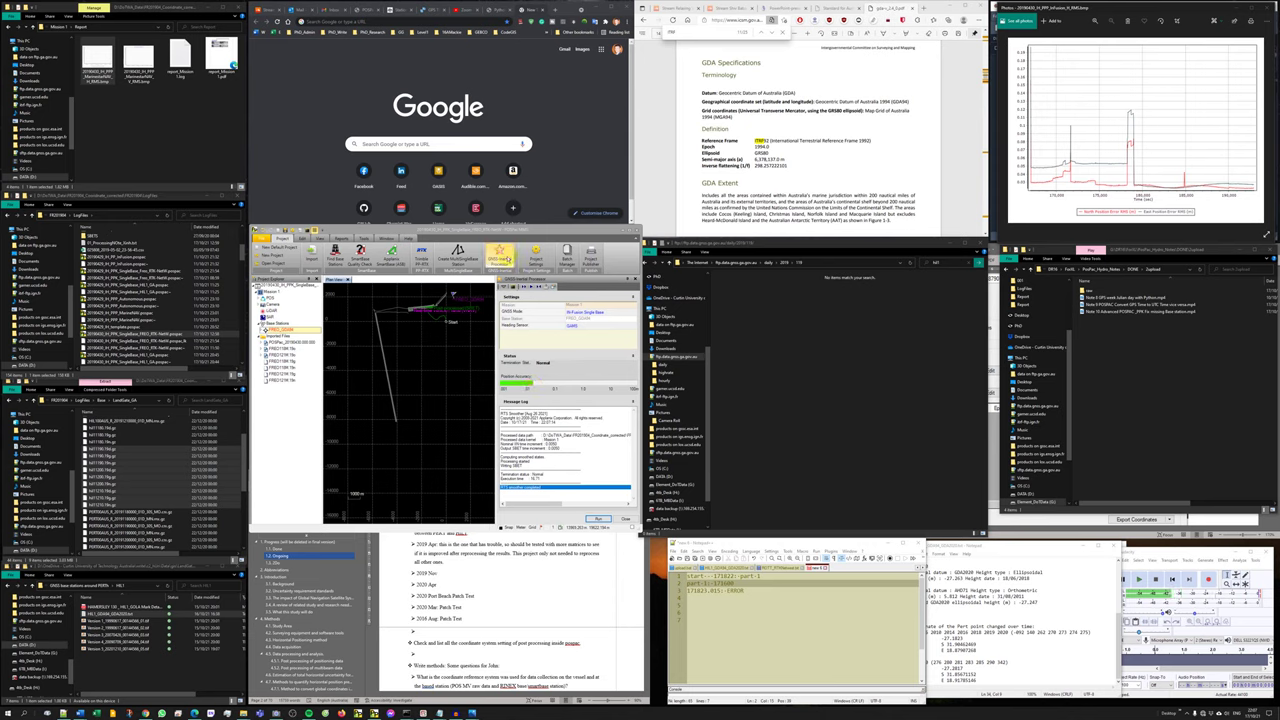
# Plot the smoothed north and east position error RMS for the run ending at 171600, and close the display.
pyautogui.click(340, 238)
pyautogui.click(280, 252)
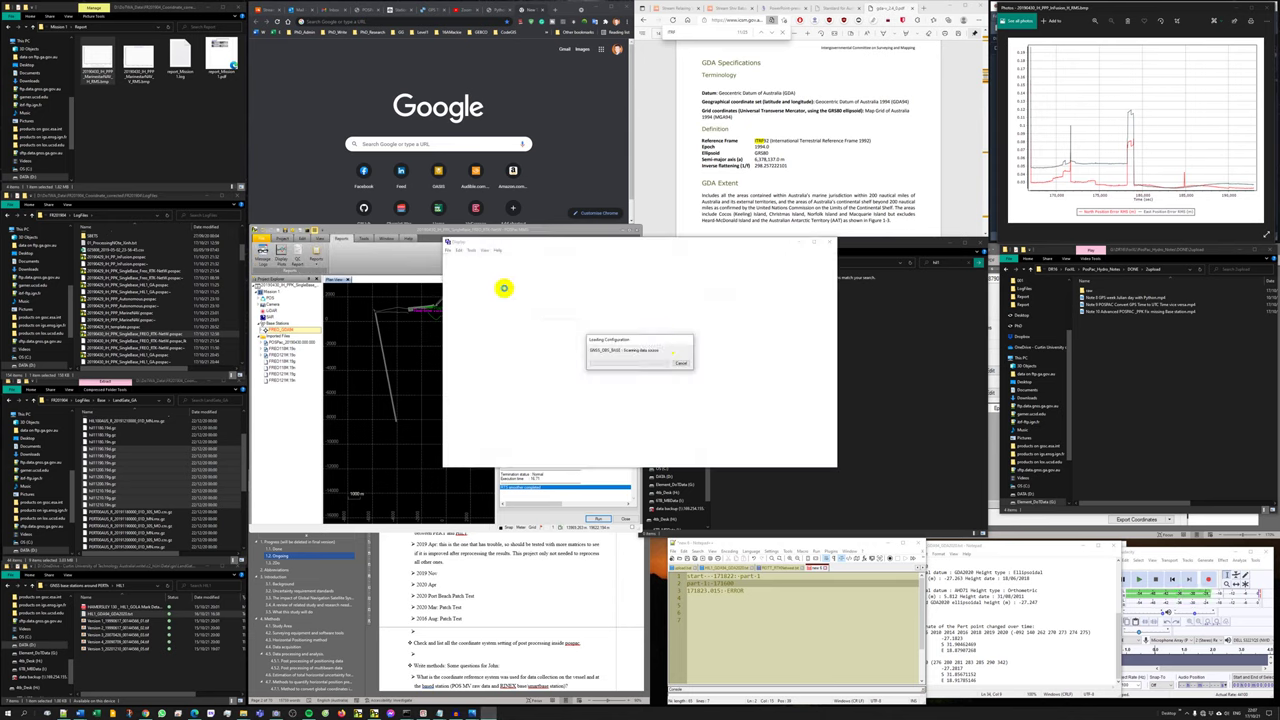
pyautogui.doubleClick(512, 279)
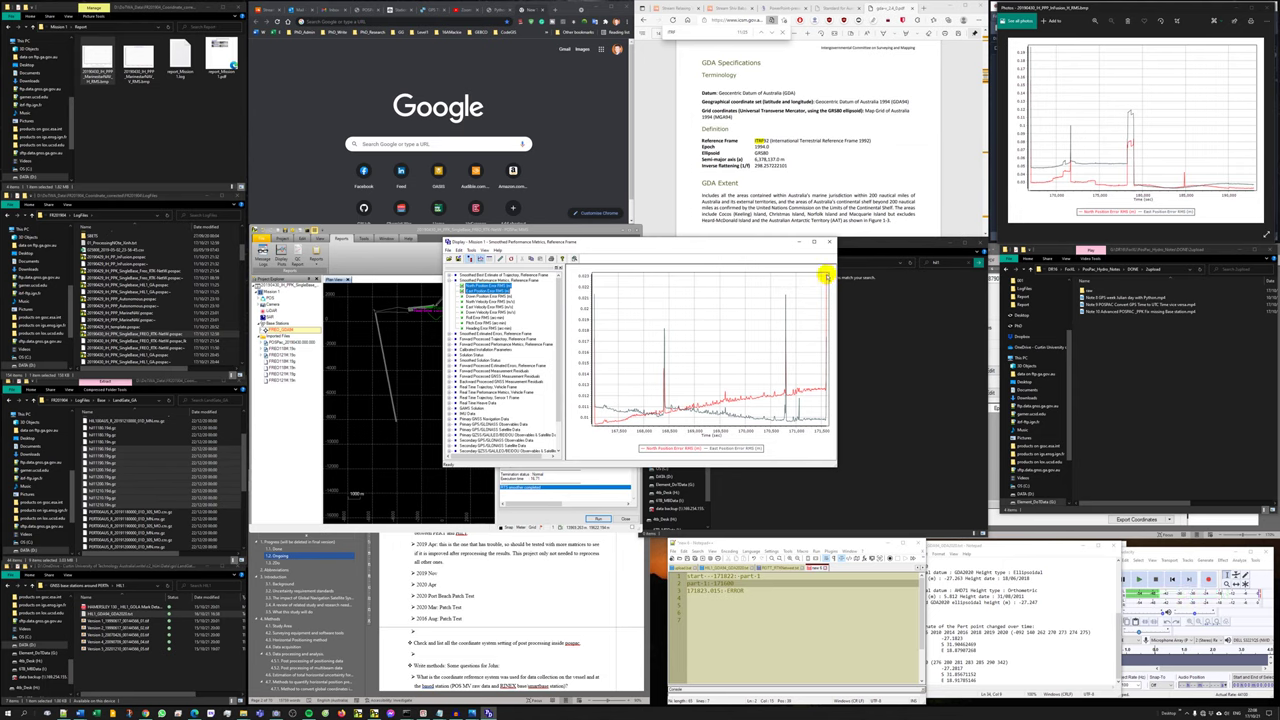
pyautogui.click(829, 241)
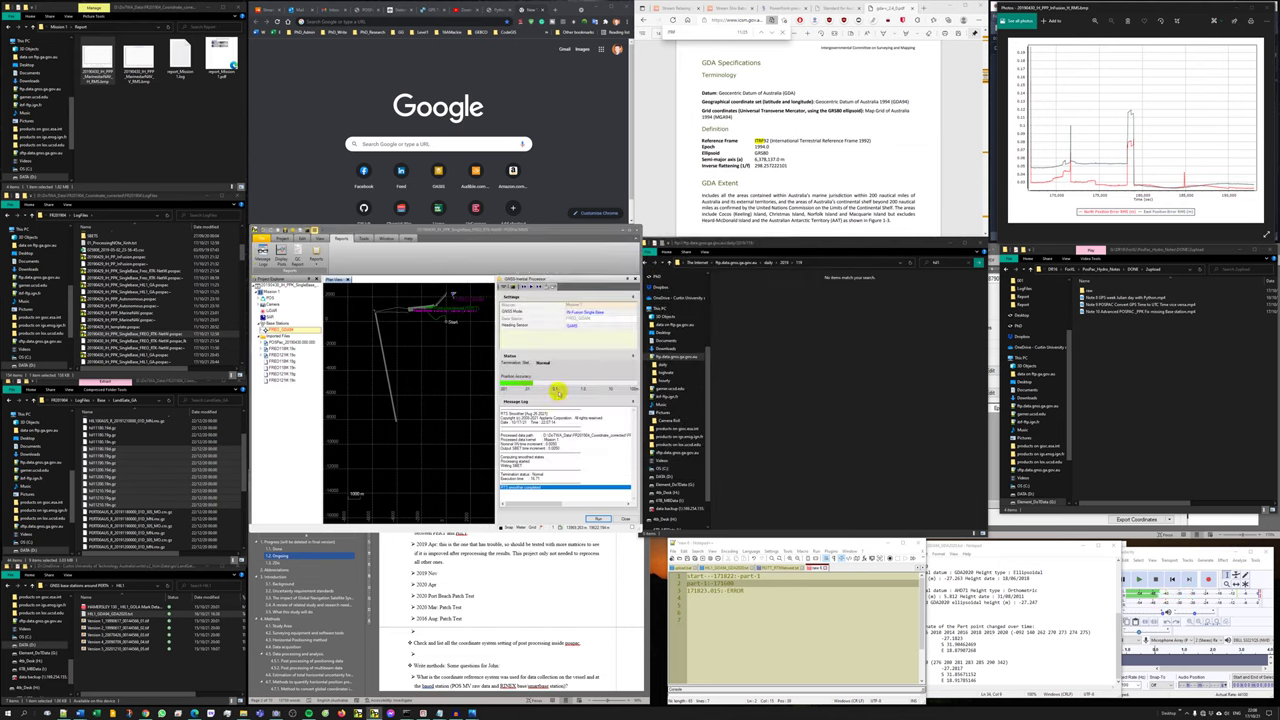
# Set the processing end time to 171640 in the project's timing settings and rerun the GNSS-Inertial Processor.
pyautogui.click(537, 255)
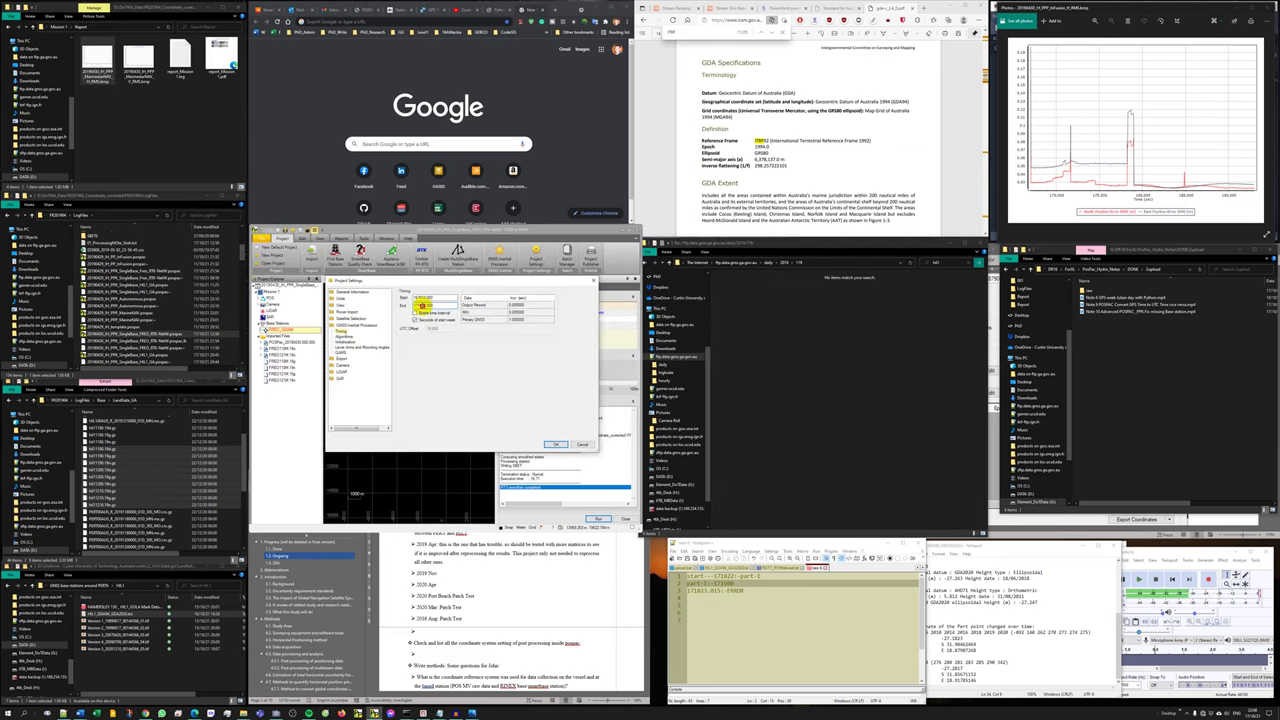
pyautogui.click(557, 444)
pyautogui.click(598, 519)
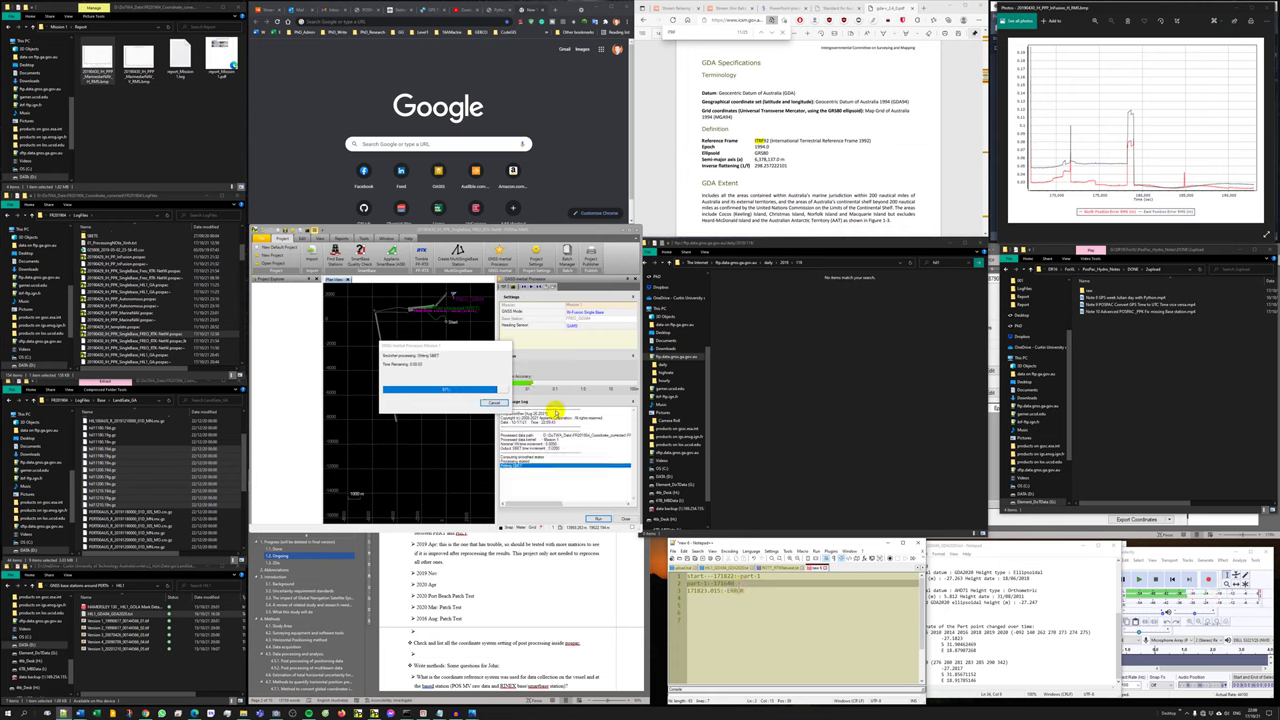
# Plot the smoothed north and east position error RMS for the run ending at 171640, and close the display.
pyautogui.click(342, 237)
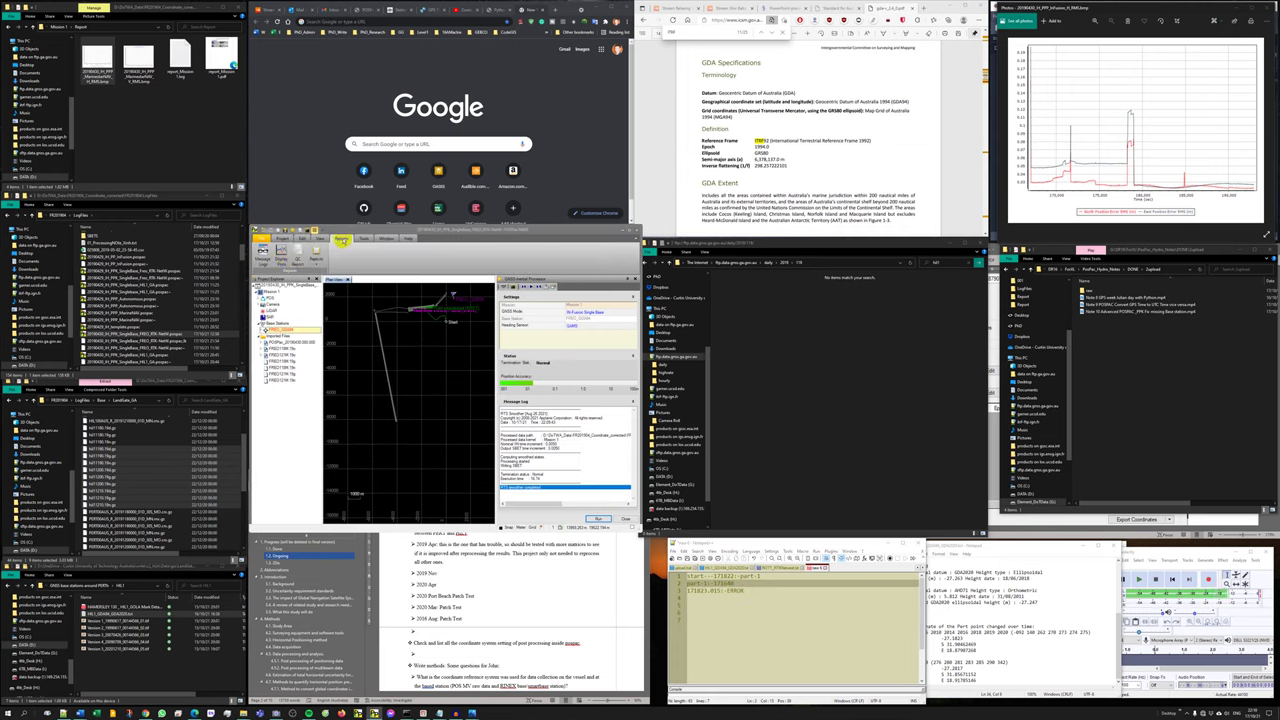
pyautogui.click(283, 255)
pyautogui.click(487, 282)
pyautogui.doubleClick(491, 281)
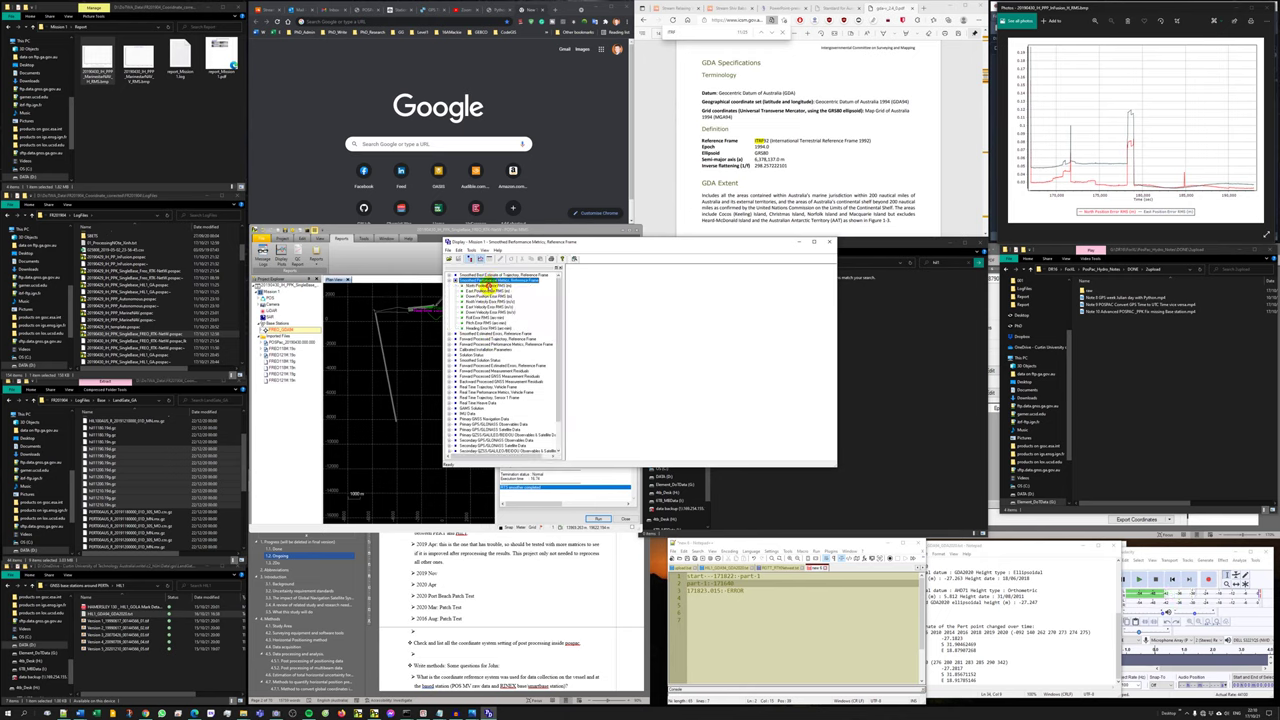
pyautogui.click(488, 286)
pyautogui.keyDown('ctrl'); pyautogui.click(489, 291); pyautogui.keyUp('ctrl')
pyautogui.rightClick(490, 291)
pyautogui.click(508, 312)
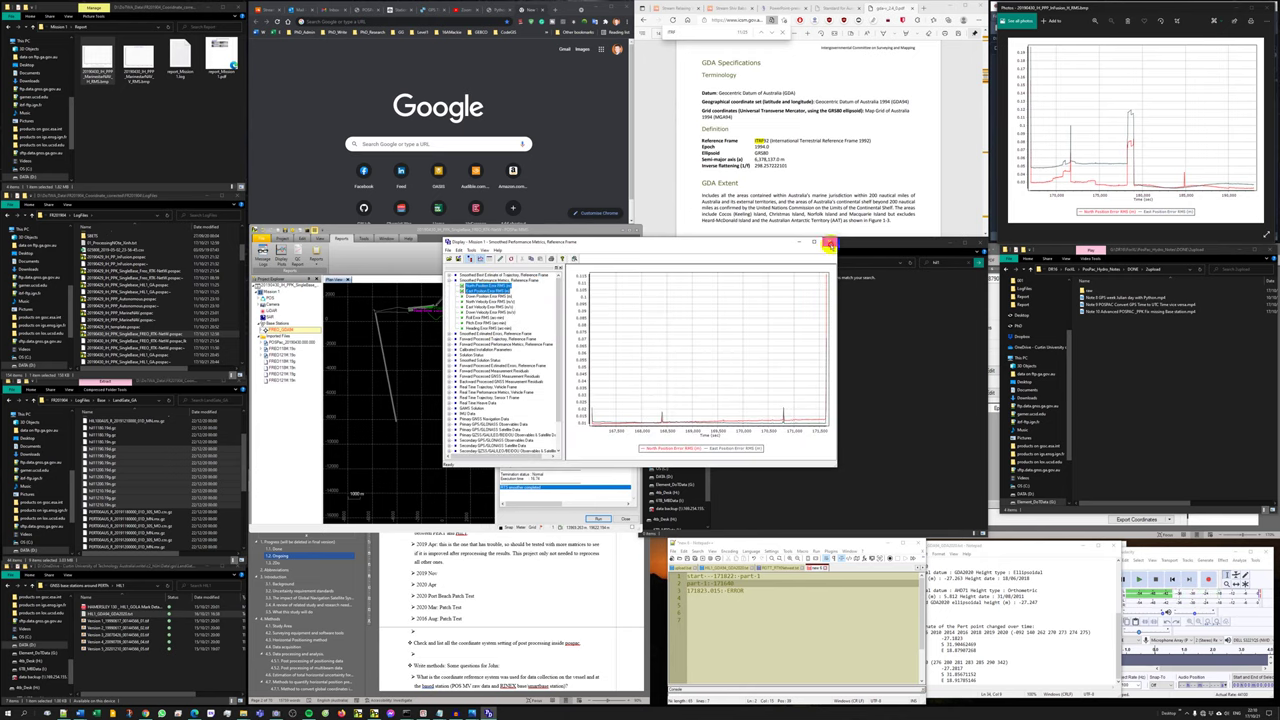
pyautogui.click(829, 242)
# Change the processing end time in the project's timing settings and rerun the GNSS-Inertial Processor.
pyautogui.click(284, 238)
pyautogui.click(535, 251)
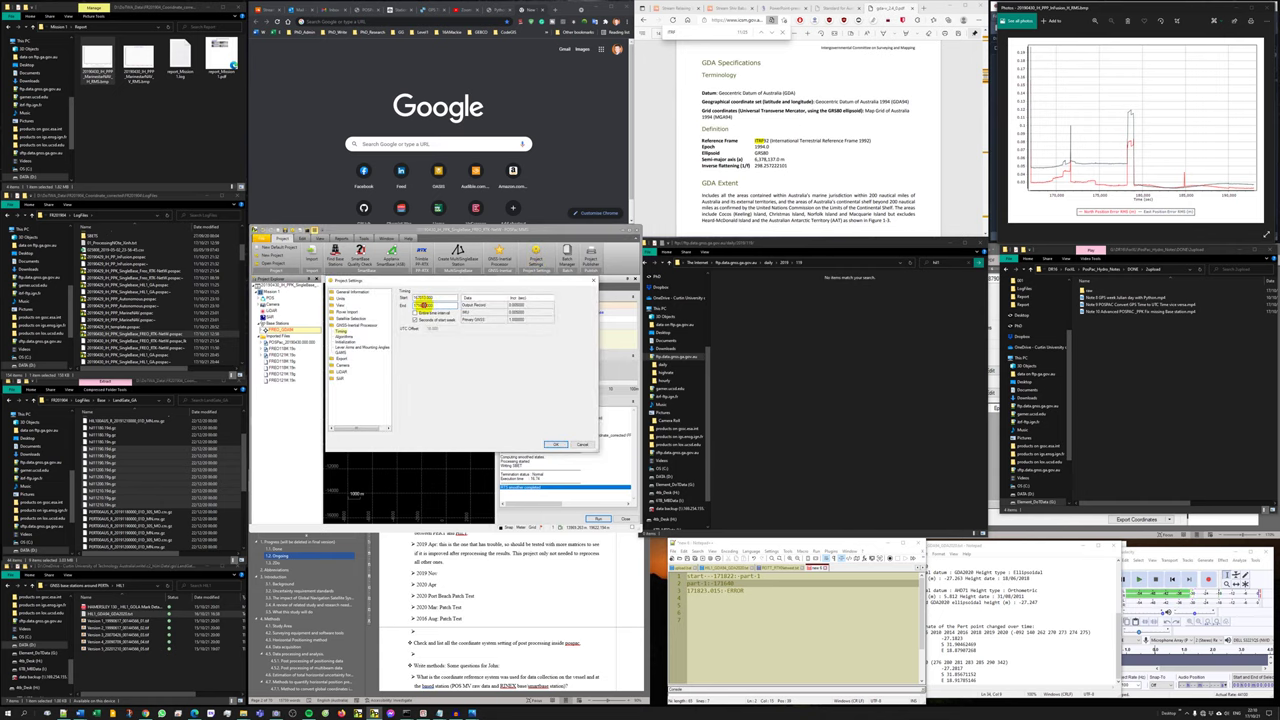
pyautogui.click(554, 444)
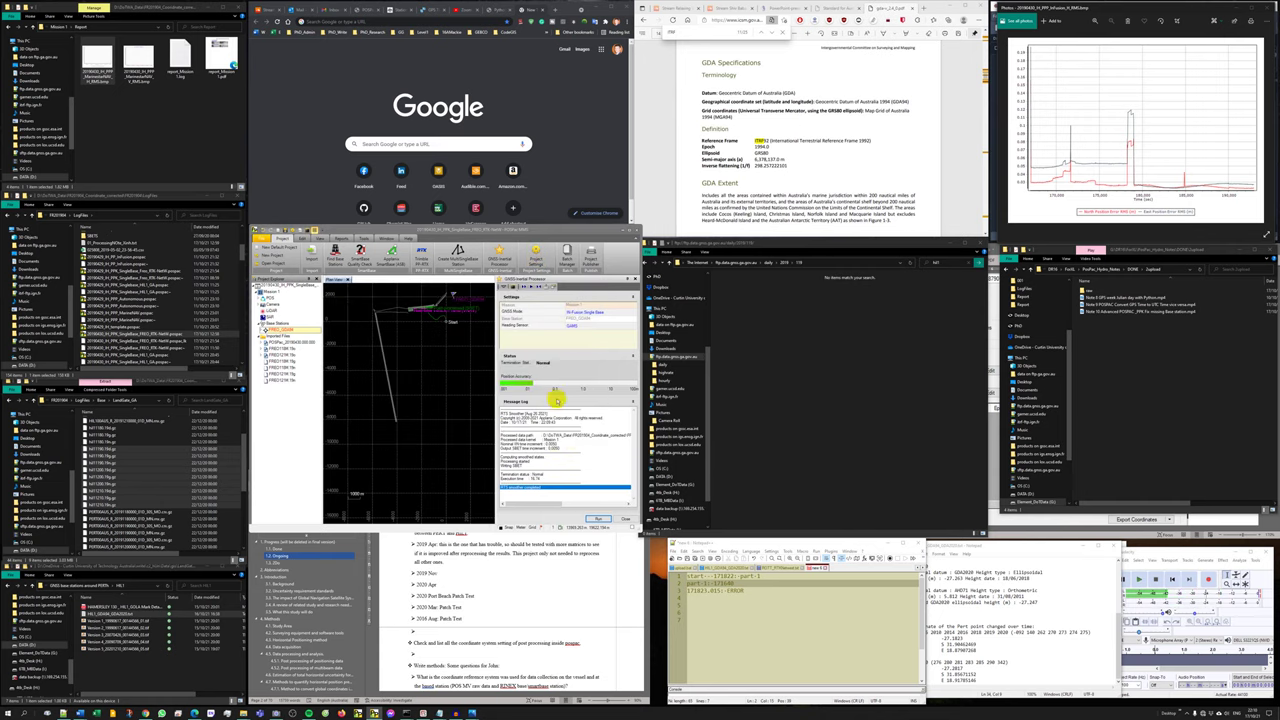
pyautogui.click(597, 519)
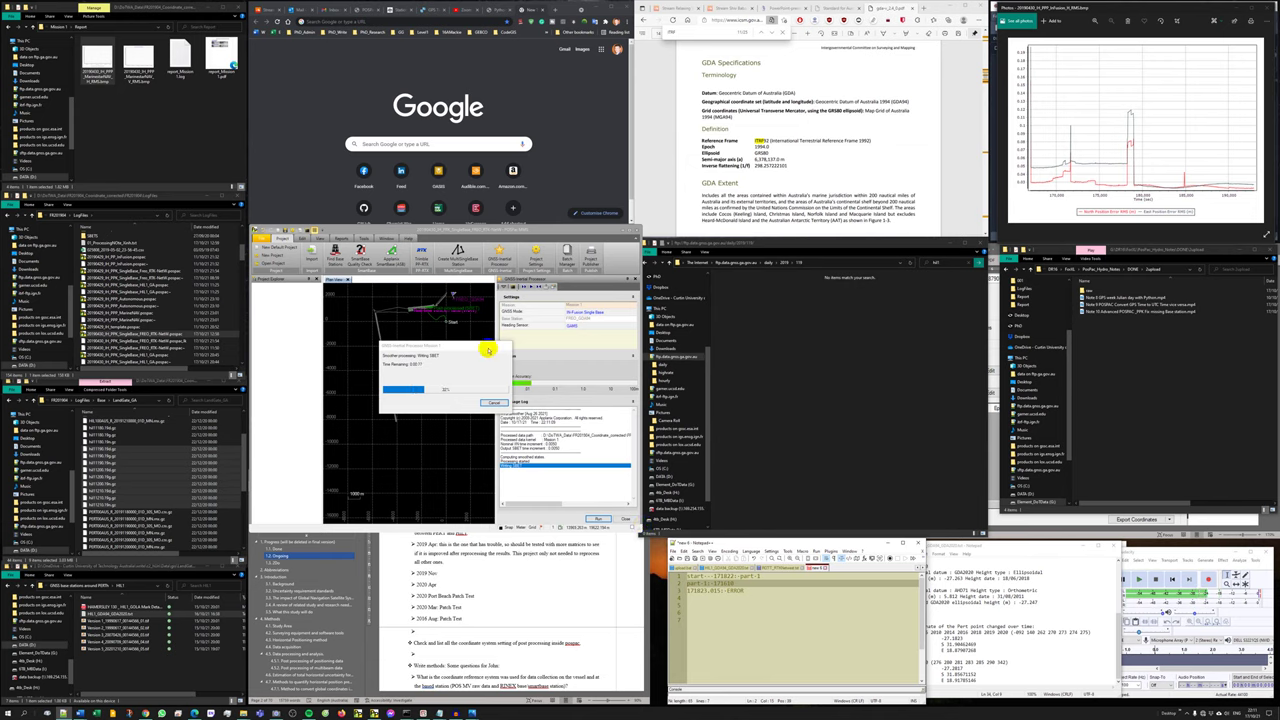
pyautogui.moveTo(488, 350); pyautogui.dragTo(460, 350)
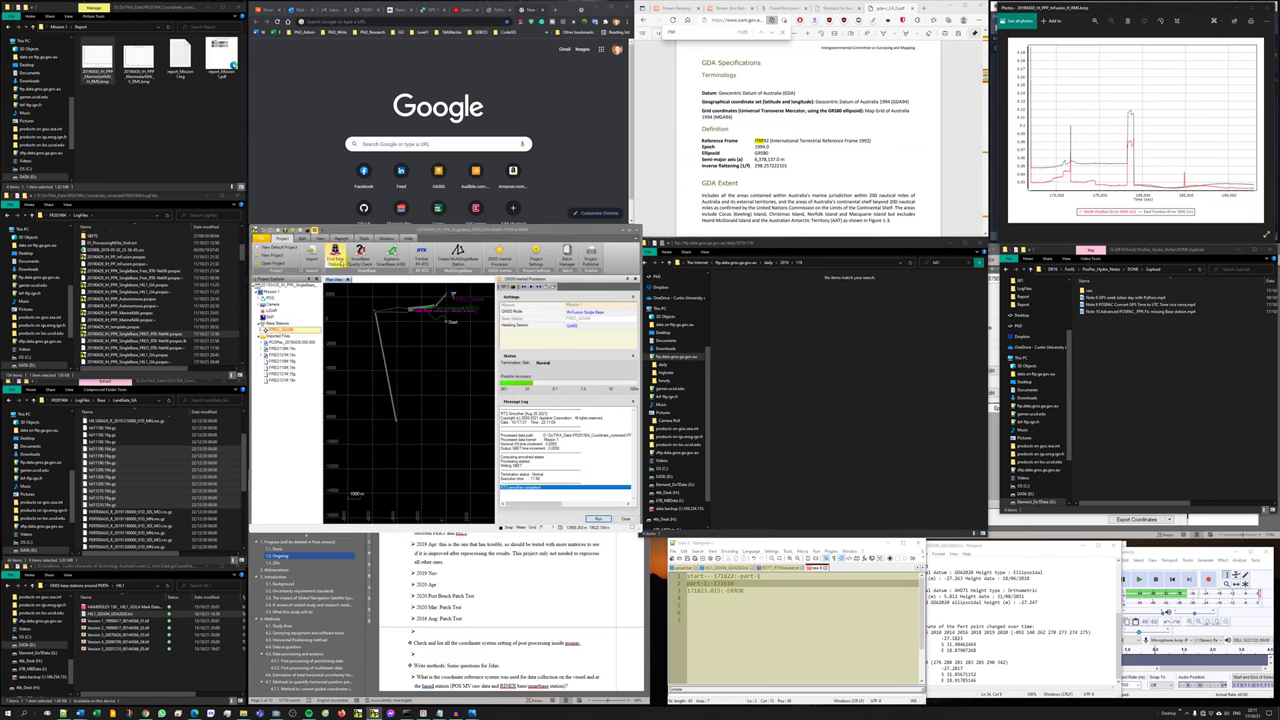
# Plot the smoothed north and east position error RMS for the latest run together, and close the display.
pyautogui.click(341, 239)
pyautogui.click(282, 256)
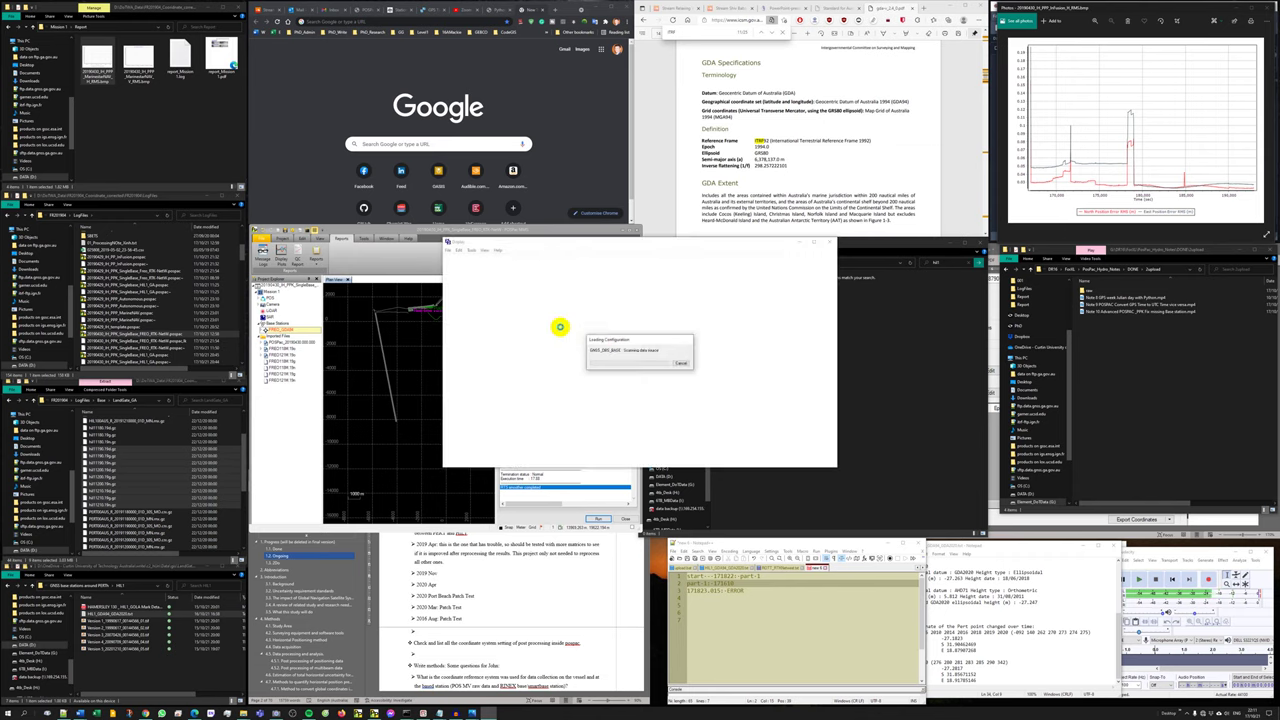
pyautogui.doubleClick(508, 280)
pyautogui.click(496, 286)
pyautogui.keyDown('ctrl'); pyautogui.click(500, 291); pyautogui.keyUp('ctrl')
pyautogui.rightClick(506, 291)
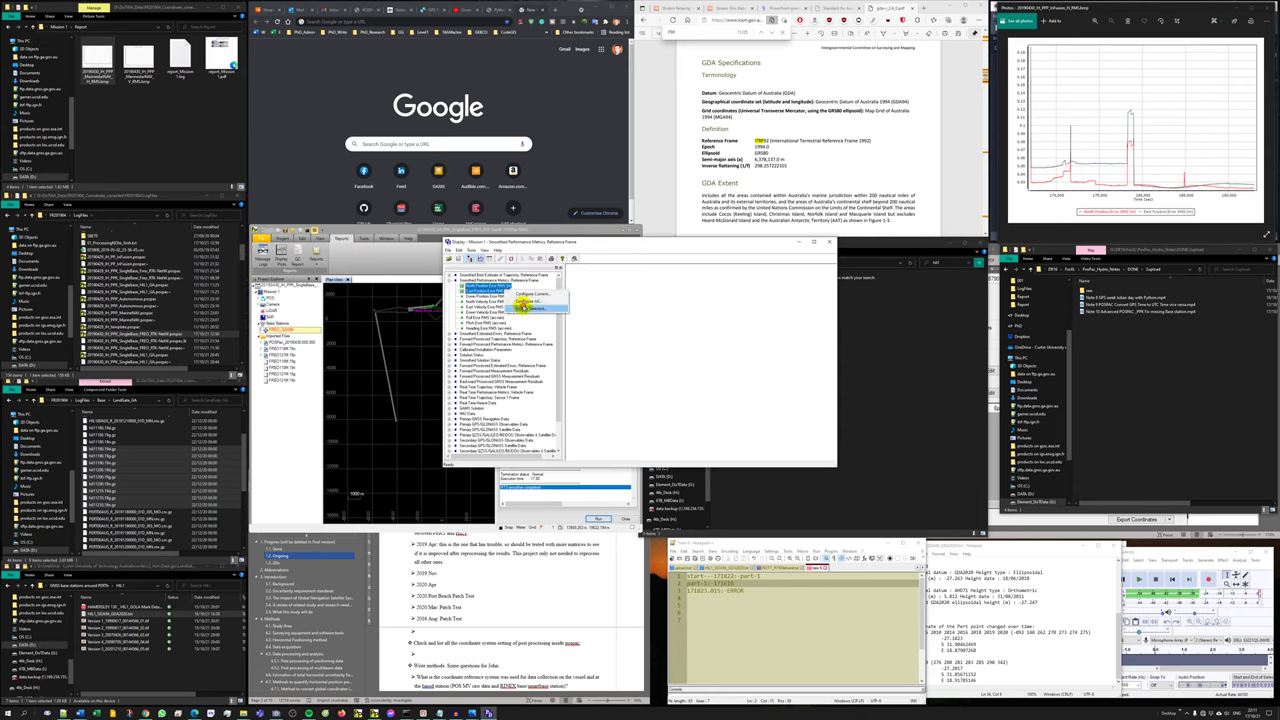
pyautogui.click(523, 303)
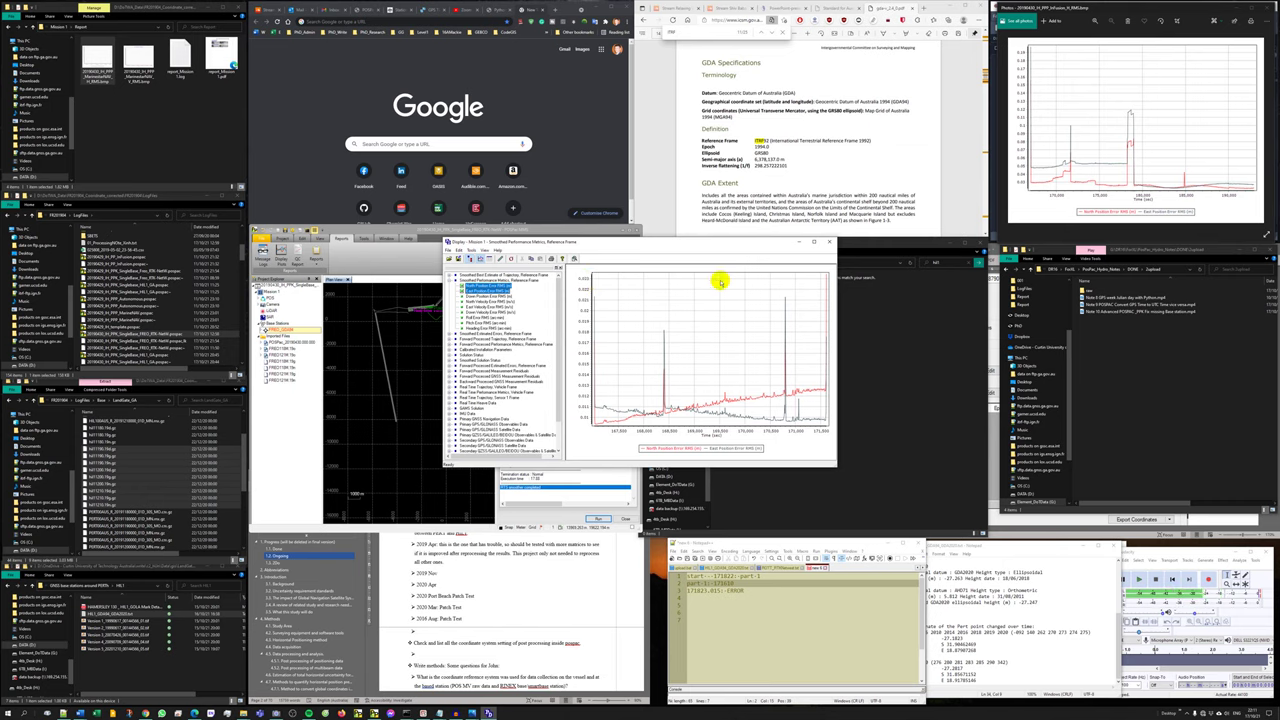
pyautogui.click(828, 243)
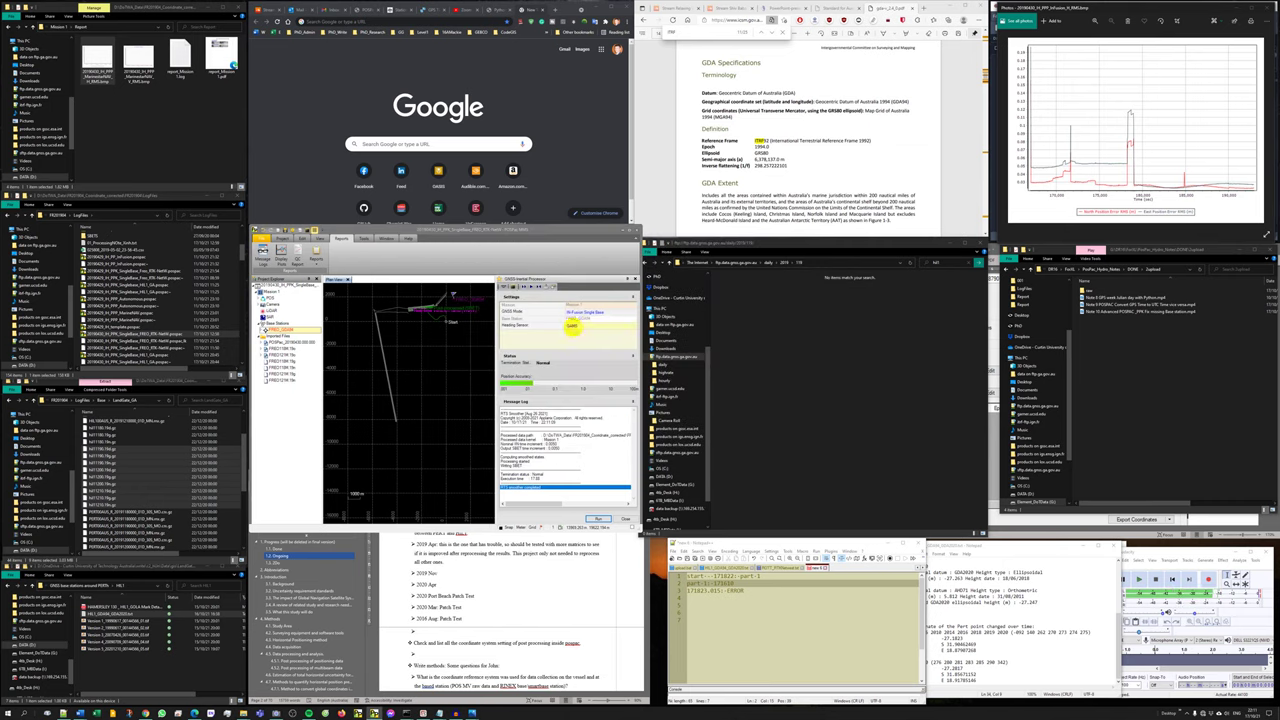
# Generate a QC report for the reprocessed mission using the Diagnostic template.
pyautogui.click(297, 256)
pyautogui.click(598, 518)
pyautogui.click(563, 390)
# In the Notepad++ notes, append "part-1" to the part 1 time line and delete the start-time line above it.
pyautogui.click(745, 583)
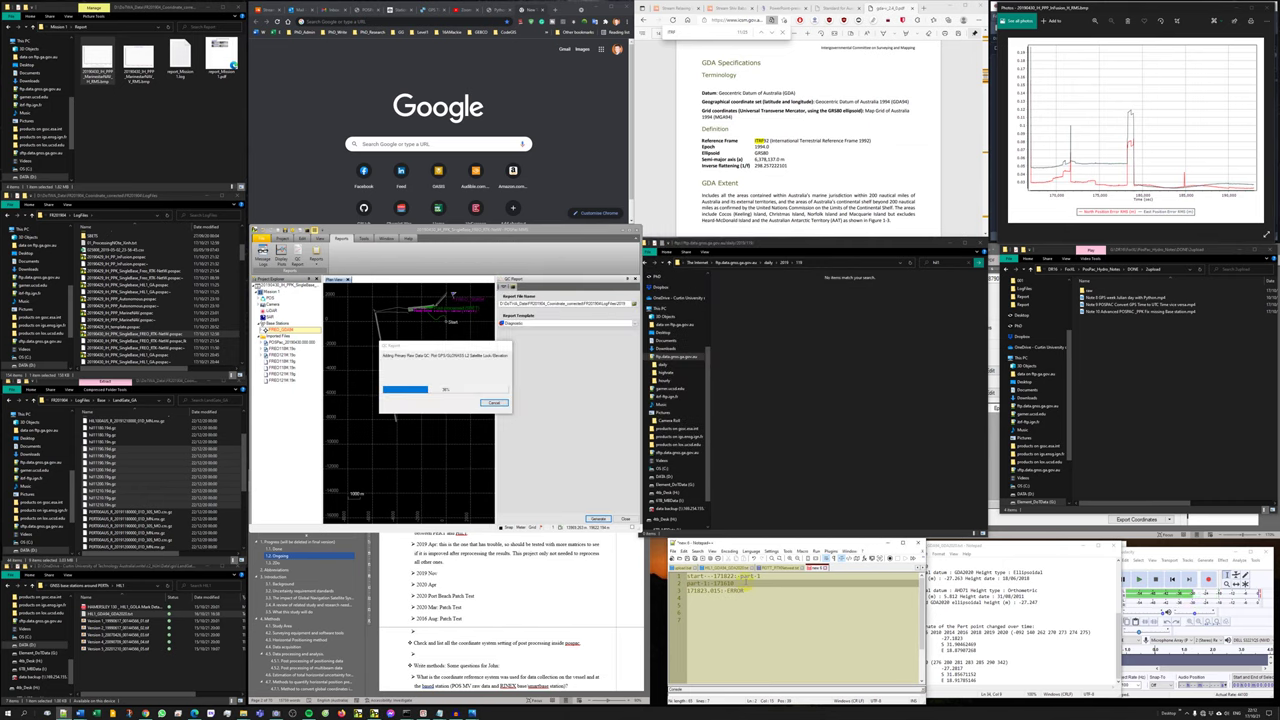
pyautogui.write('part-1')
pyautogui.press('Up')
pyautogui.hotkey('shift', 'Home')
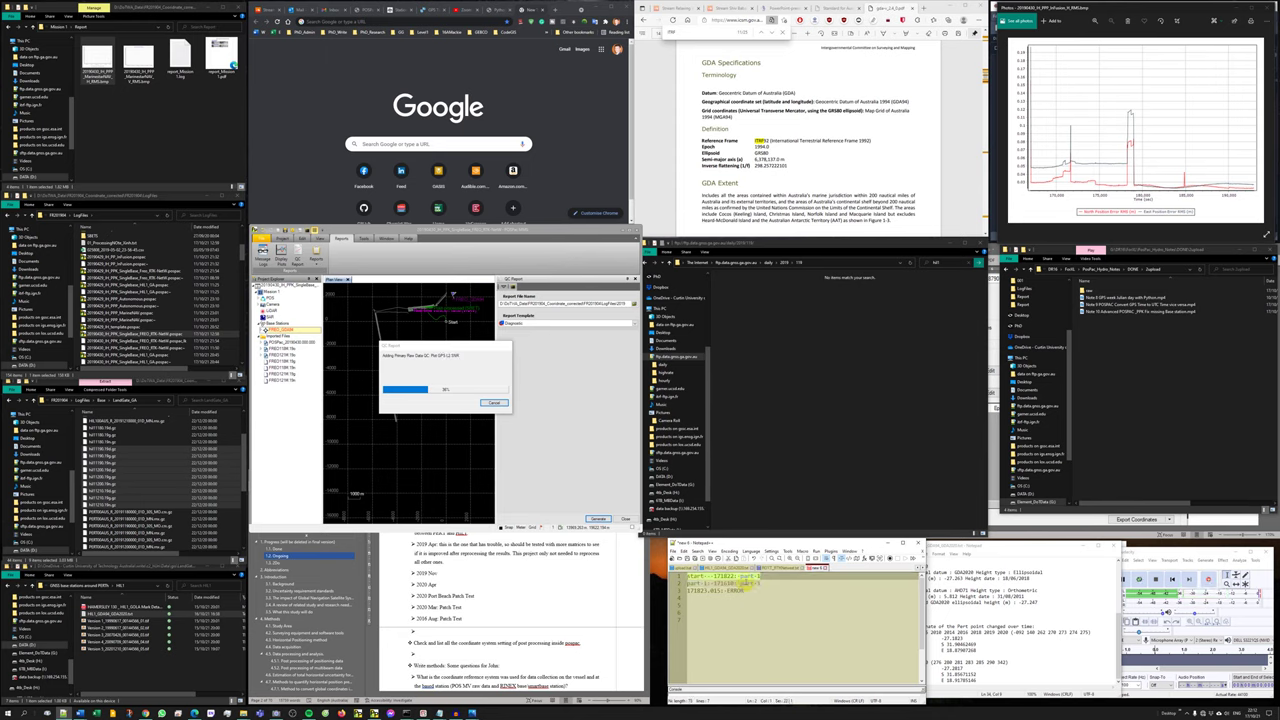
pyautogui.press('BackSpace')
pyautogui.press('Delete')
pyautogui.press('Down')
pyautogui.press('Down')
# Open the Mission 1 Report folder of the FREO RTK-NetW single-base project in File Explorer.
pyautogui.moveTo(430, 345); pyautogui.dragTo(560, 366)
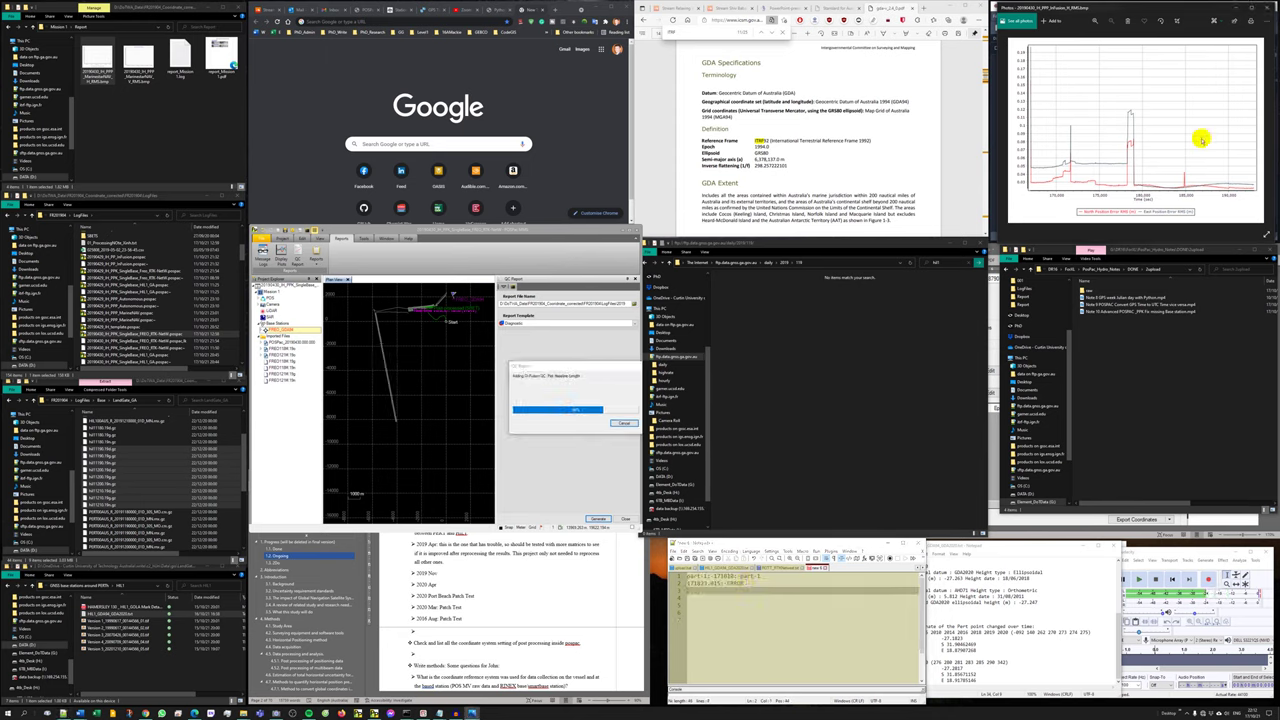
pyautogui.click(62, 28)
pyautogui.click(74, 27)
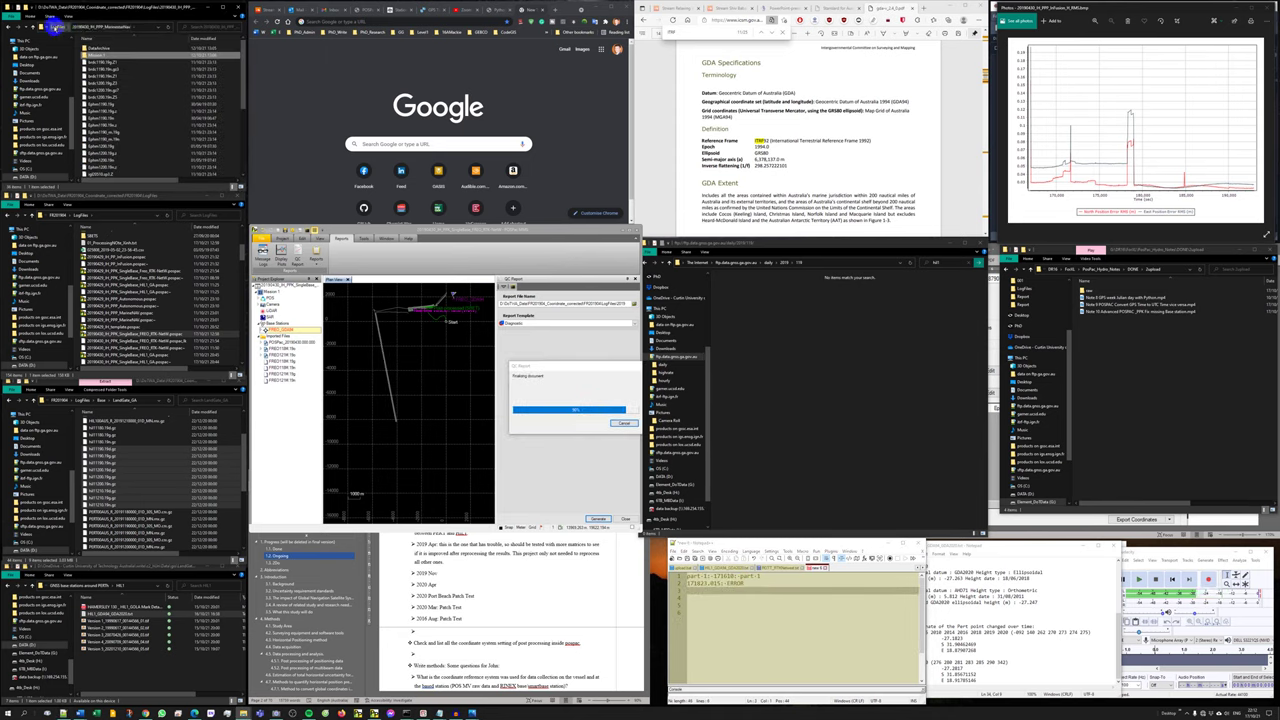
pyautogui.click(57, 27)
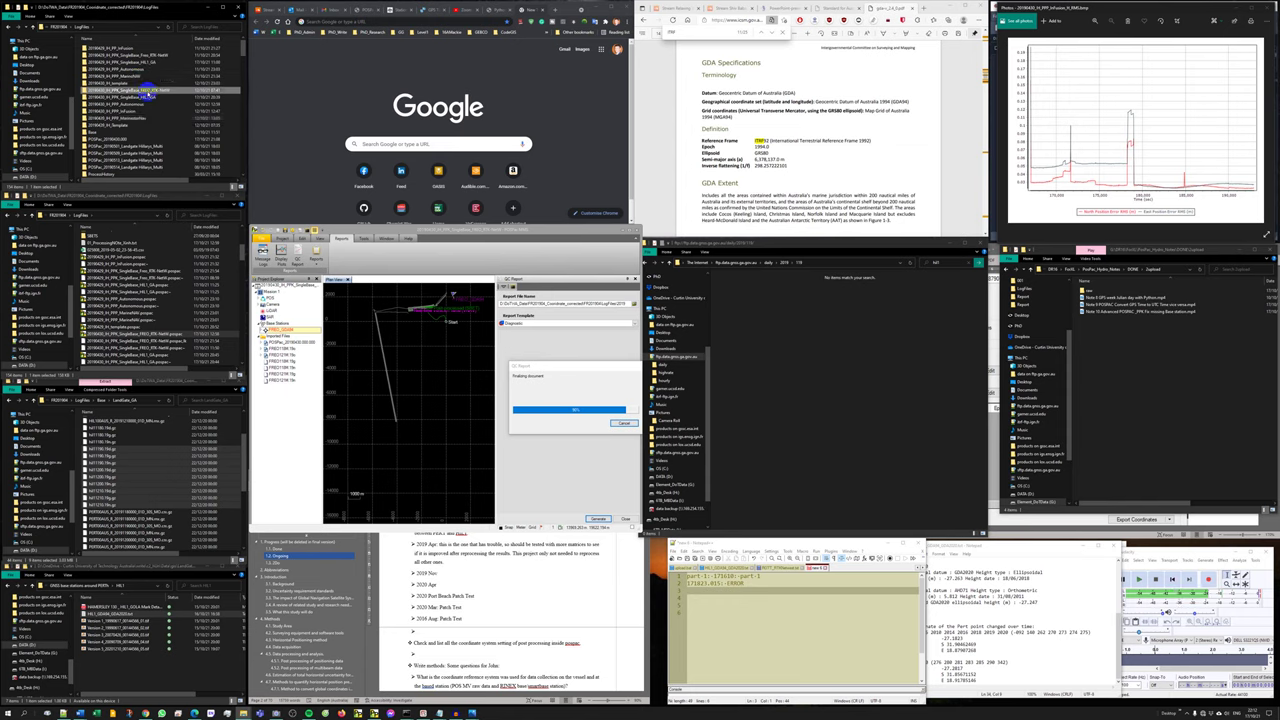
pyautogui.doubleClick(104, 56)
pyautogui.doubleClick(108, 56)
pyautogui.doubleClick(103, 52)
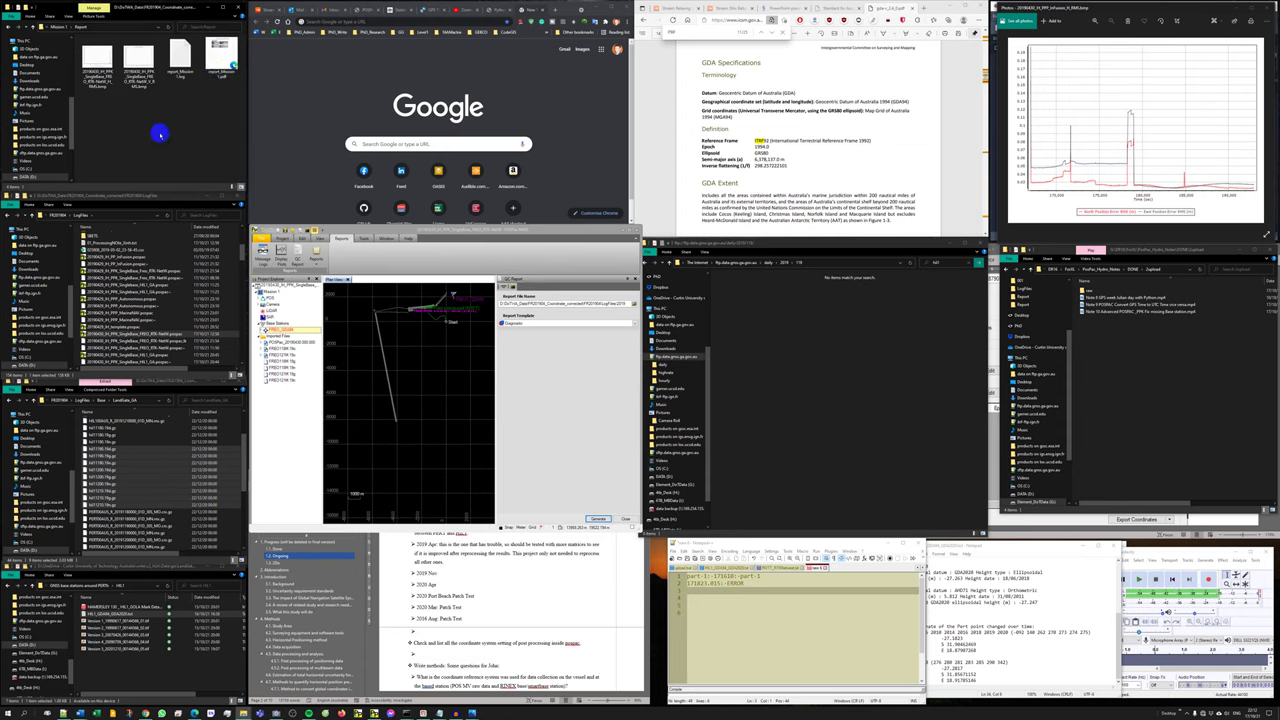
# Open the data display and plot the smoothed north and east position error RMS together for export.
pyautogui.click(283, 255)
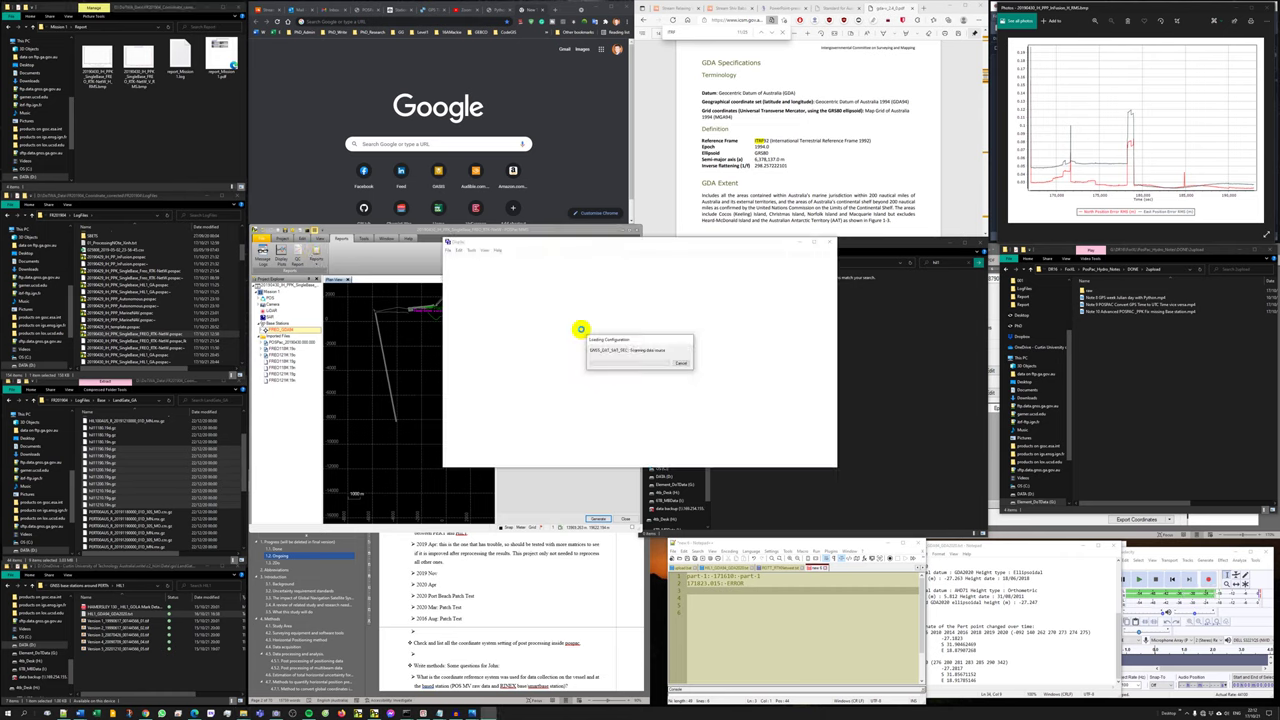
pyautogui.click(503, 286)
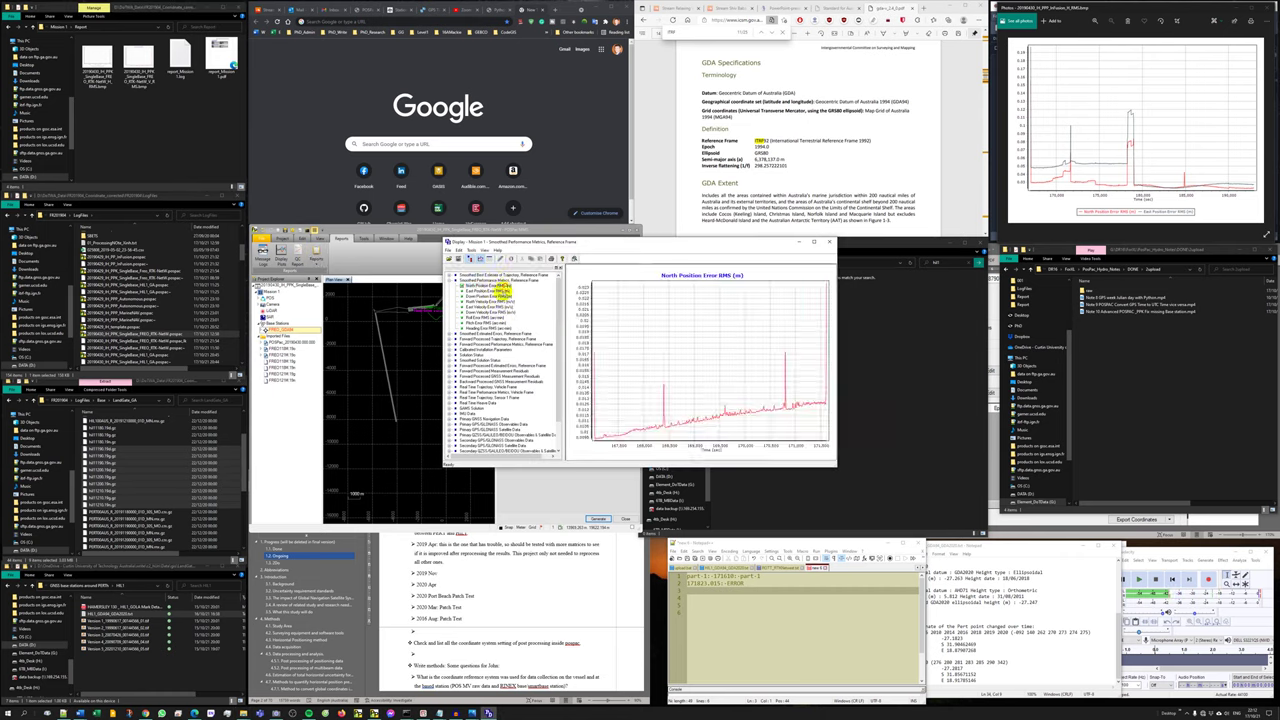
pyautogui.keyDown('ctrl'); pyautogui.click(503, 291); pyautogui.keyUp('ctrl')
# Save the combined plot as a bitmap, reusing the existing H_RMS file name with the processing end time appended.
pyautogui.click(97, 62)
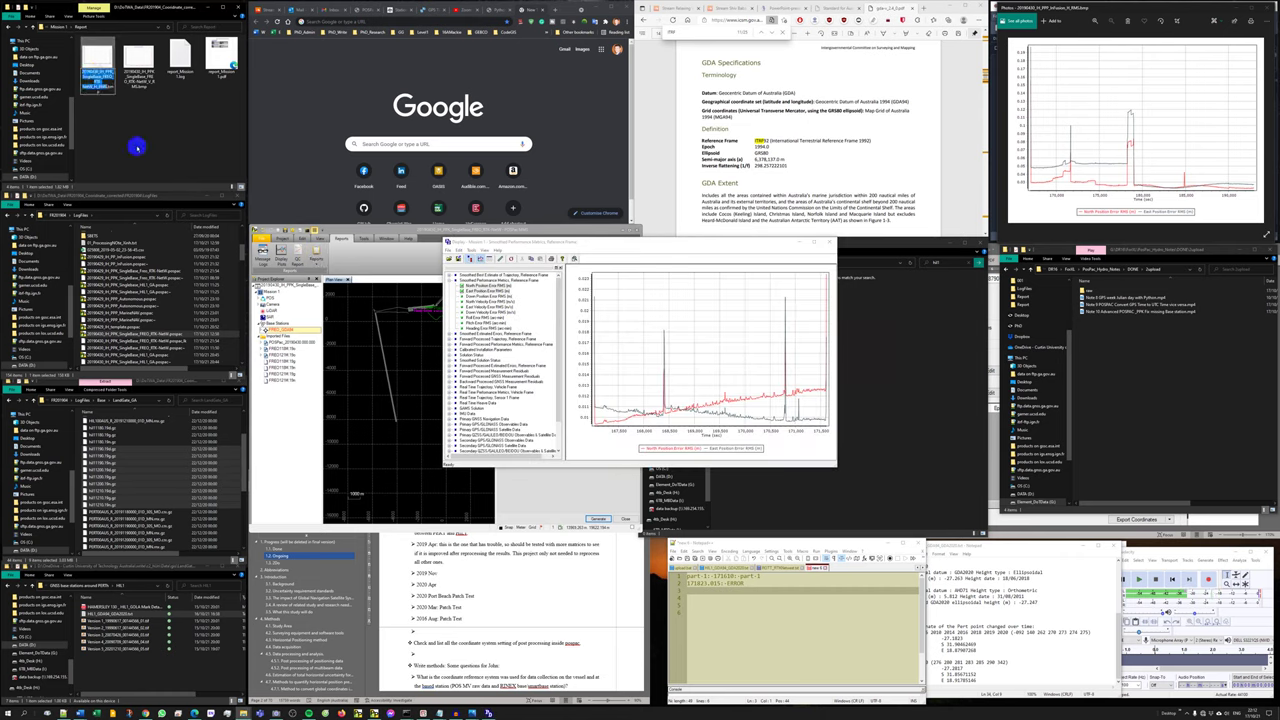
pyautogui.click(465, 258)
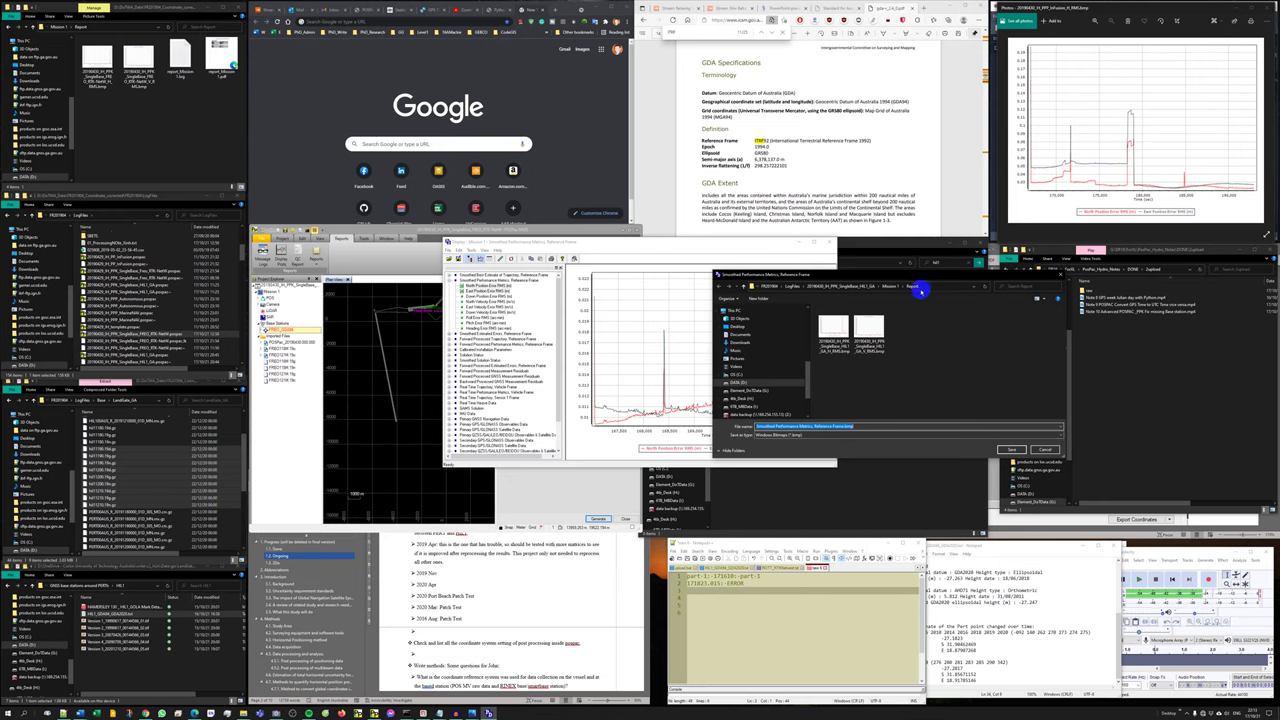
pyautogui.click(890, 426)
pyautogui.hotkey('ctrl', 'a')
pyautogui.write('20180630_H_PPK_SingleBase_FRED2_ERK-NorthE_H_RMS')
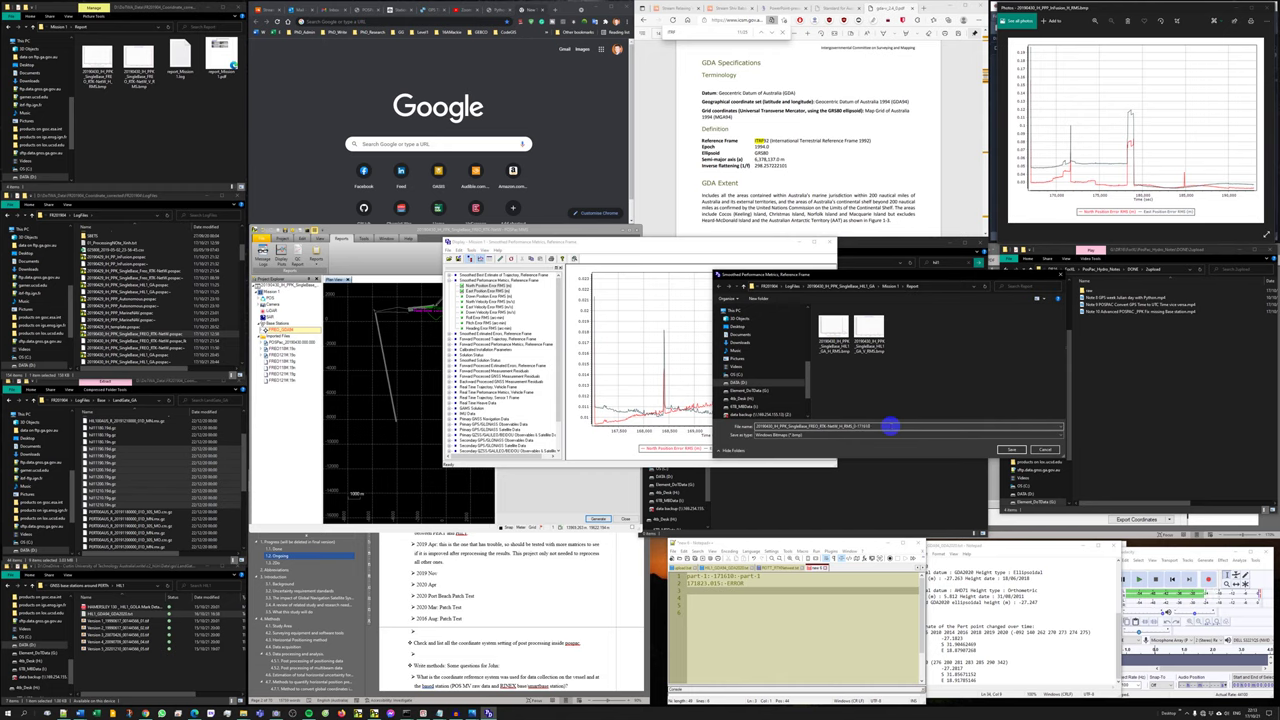
pyautogui.hotkey('ctrl', 'a')
pyautogui.press('Return')
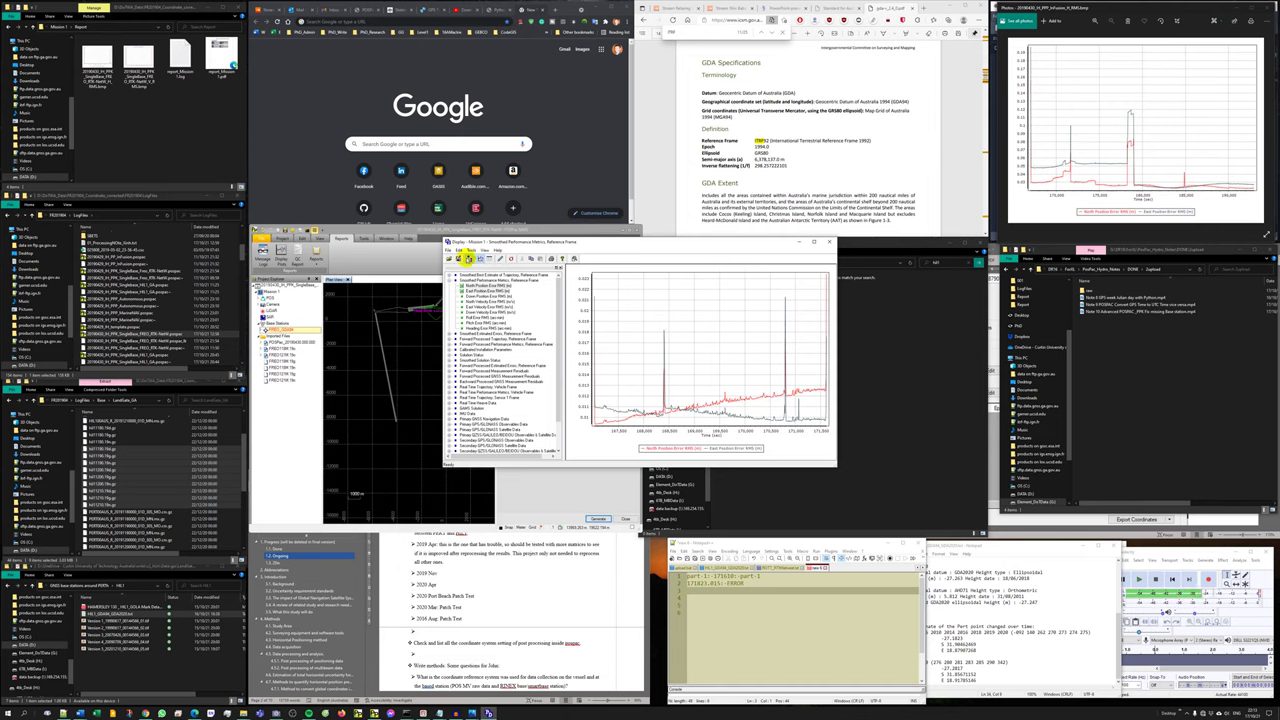
# Save the north and east error plot again in the FREO project's Report folder, appending the end time to the H_RMS name.
pyautogui.click(460, 258)
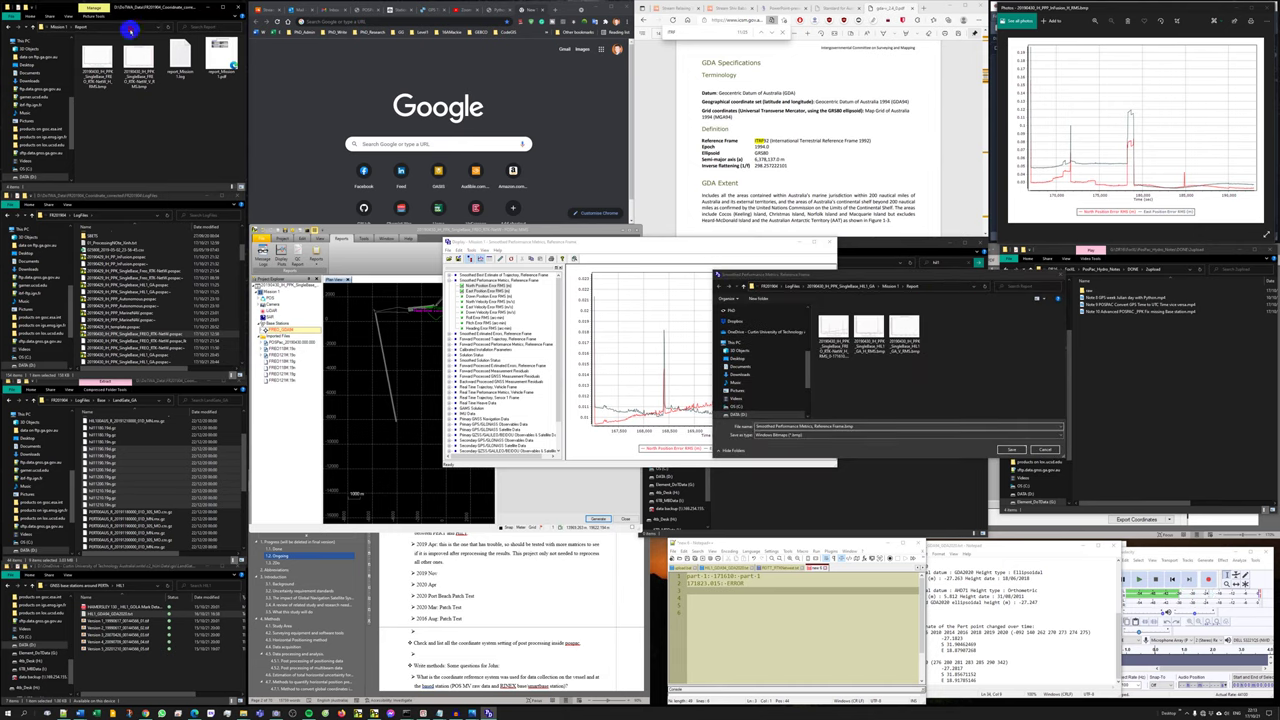
pyautogui.click(945, 288)
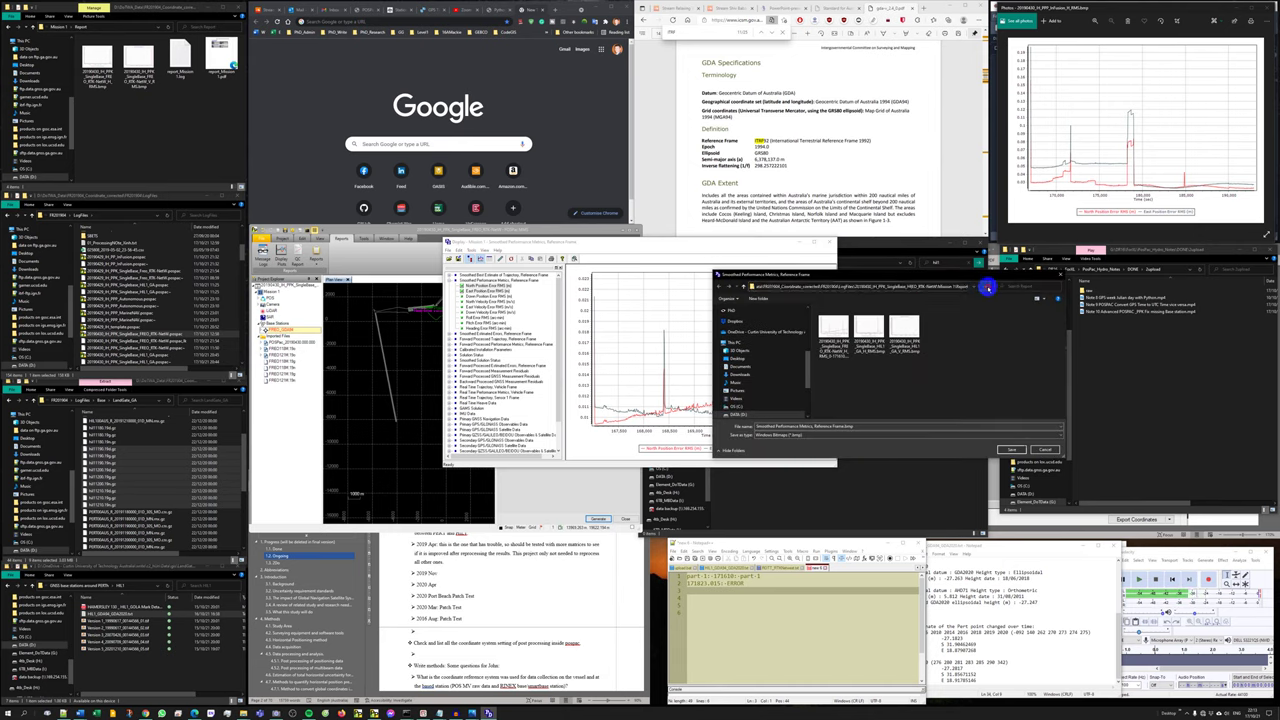
pyautogui.click(987, 288)
pyautogui.click(833, 338)
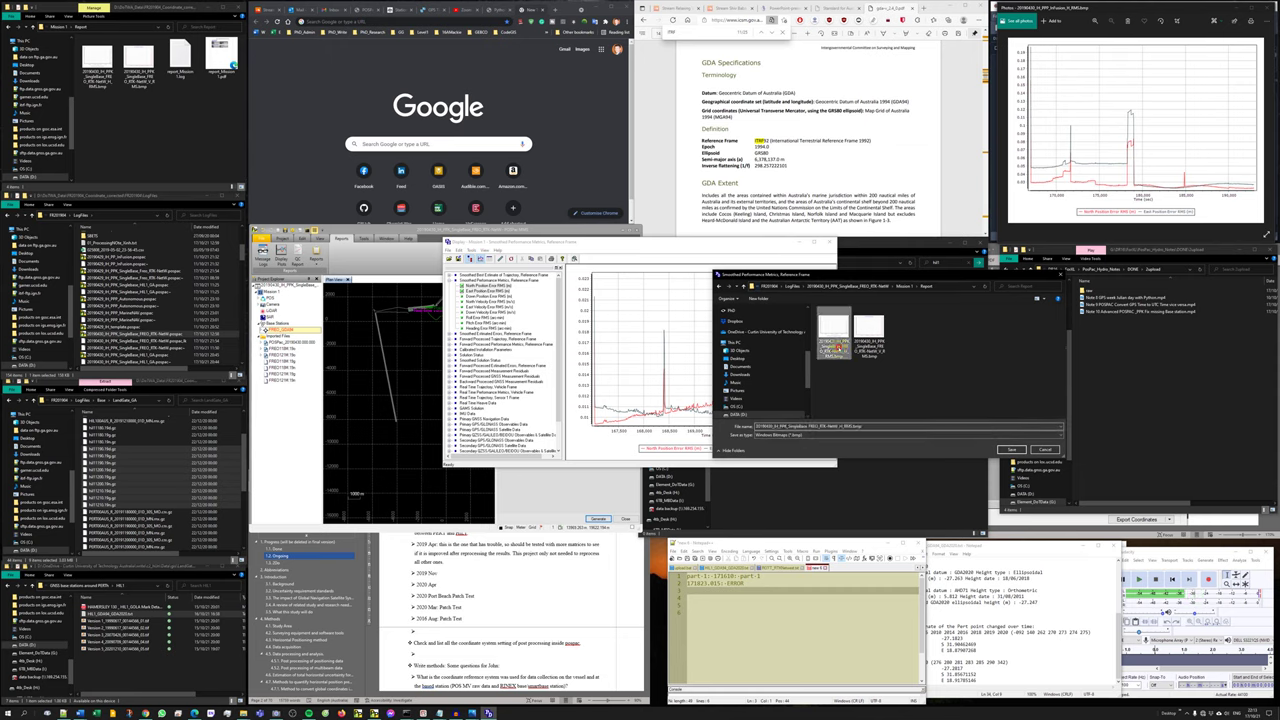
pyautogui.click(851, 426)
pyautogui.moveTo(852, 426); pyautogui.dragTo(923, 426)
pyautogui.press('BackSpace')
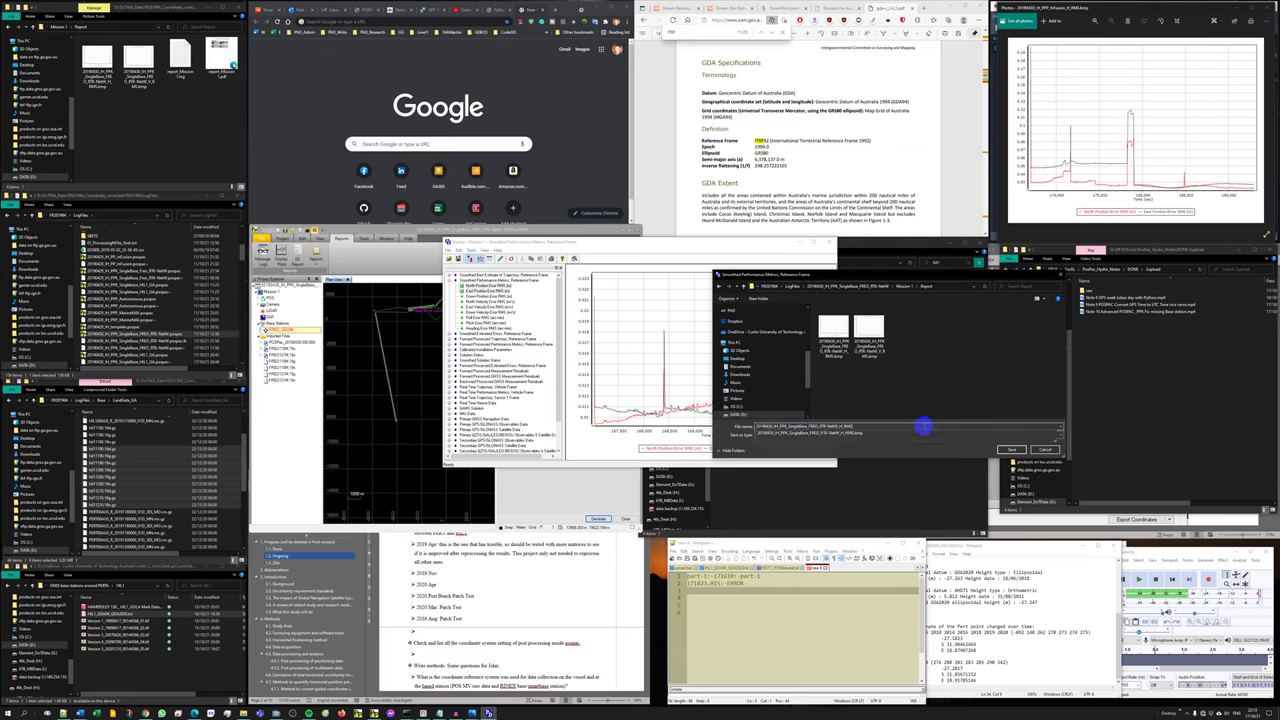
pyautogui.write('_E-171610')
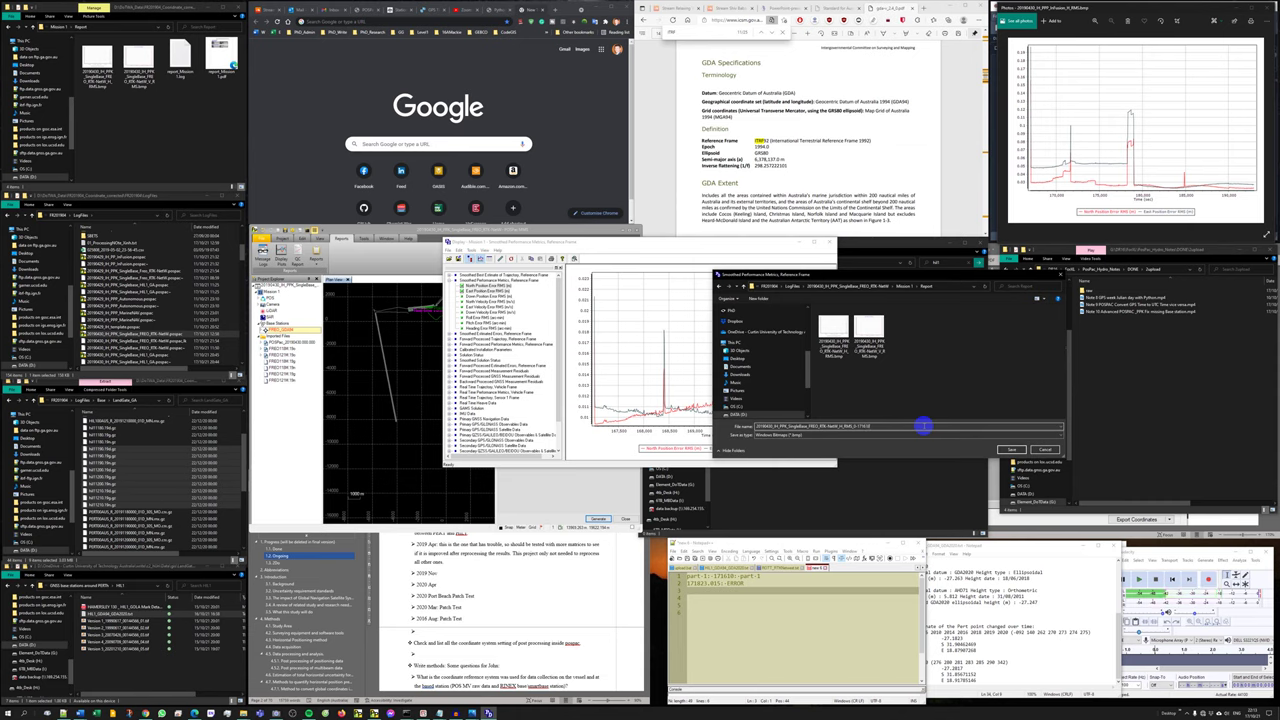
pyautogui.press('Return')
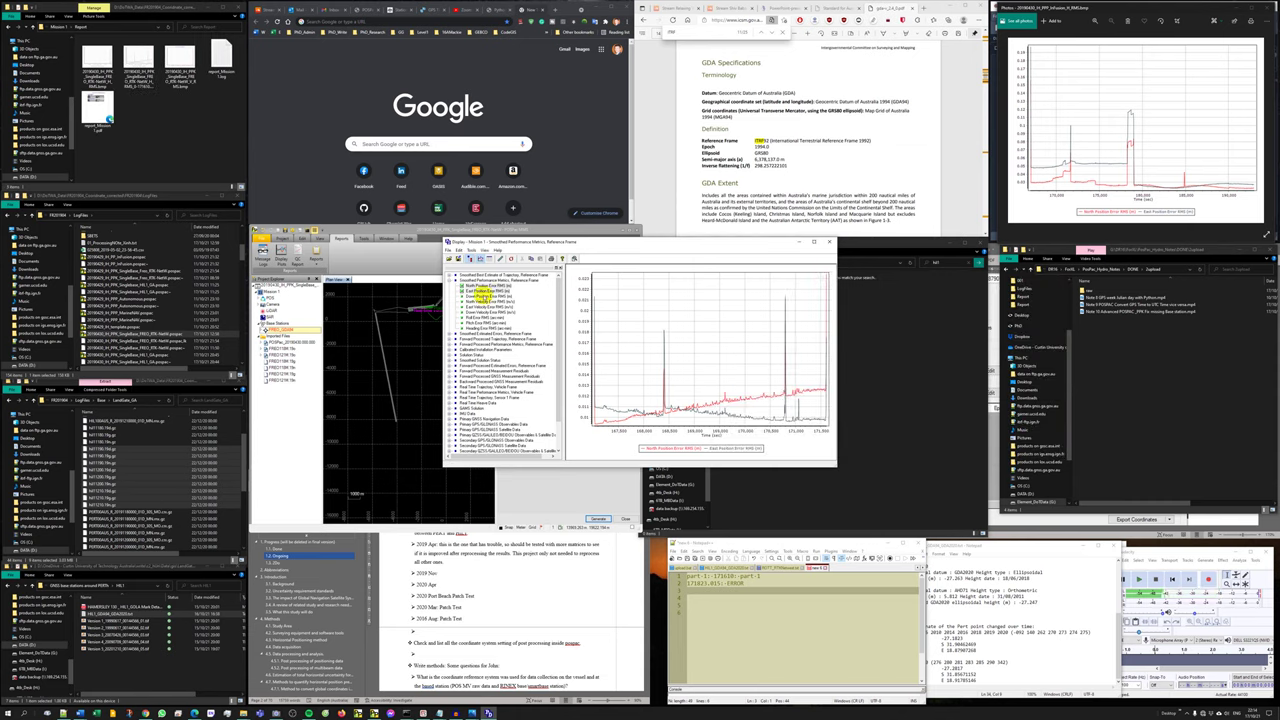
# Plot the down position error RMS, save it as a bitmap with the end time in its name, and close the display.
pyautogui.click(481, 296)
pyautogui.click(463, 259)
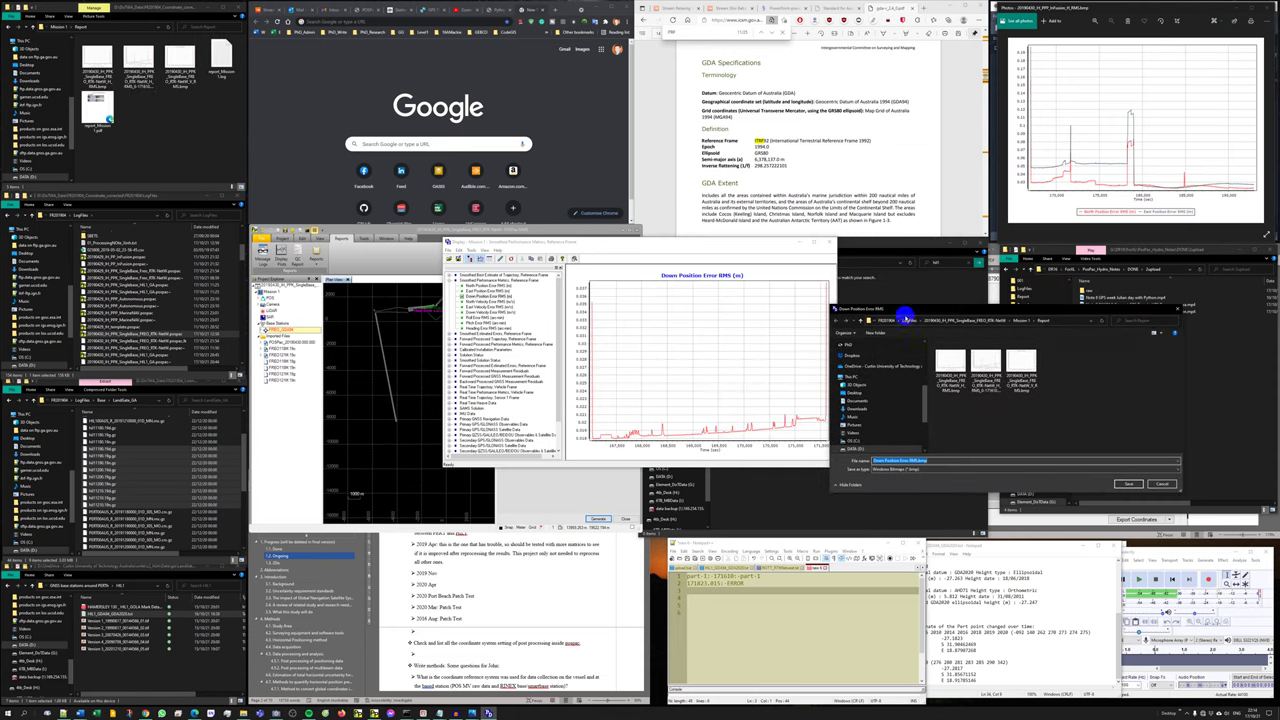
pyautogui.write('20190630_H_PPK_SingleBase_FRE0_RTK-NetM_H_RMS_D-171610')
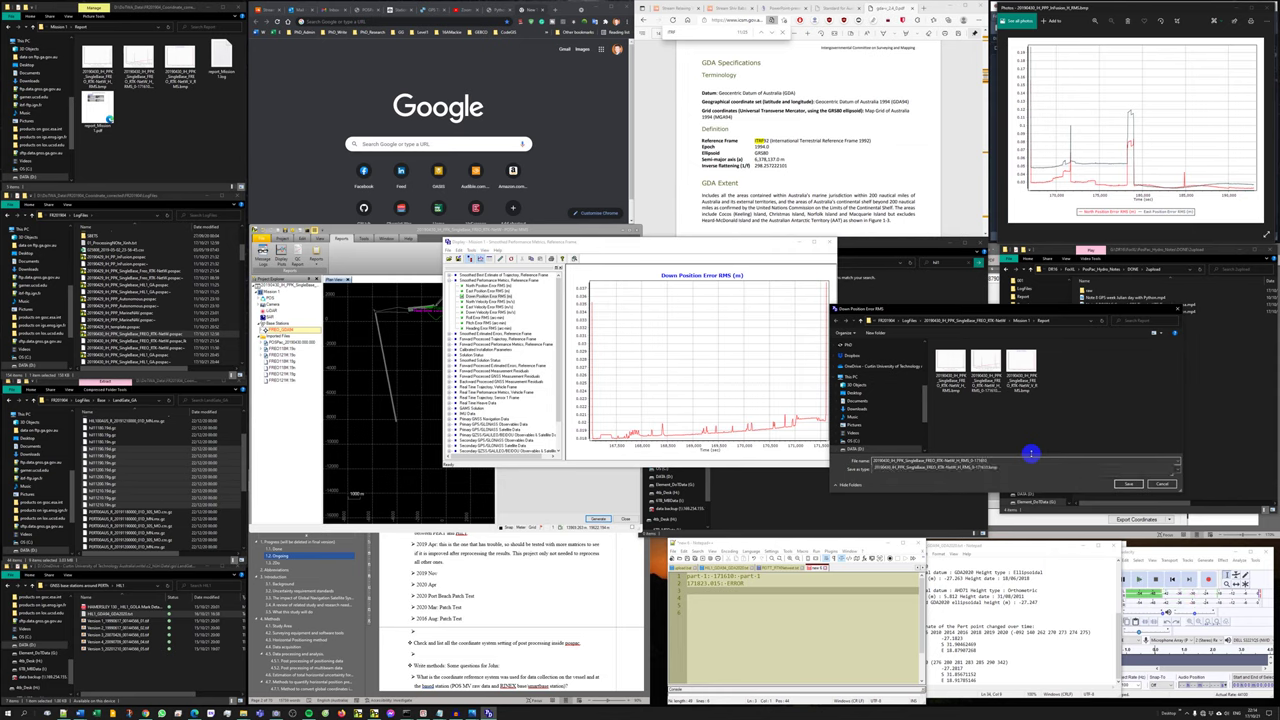
pyautogui.press('Return')
pyautogui.click(826, 242)
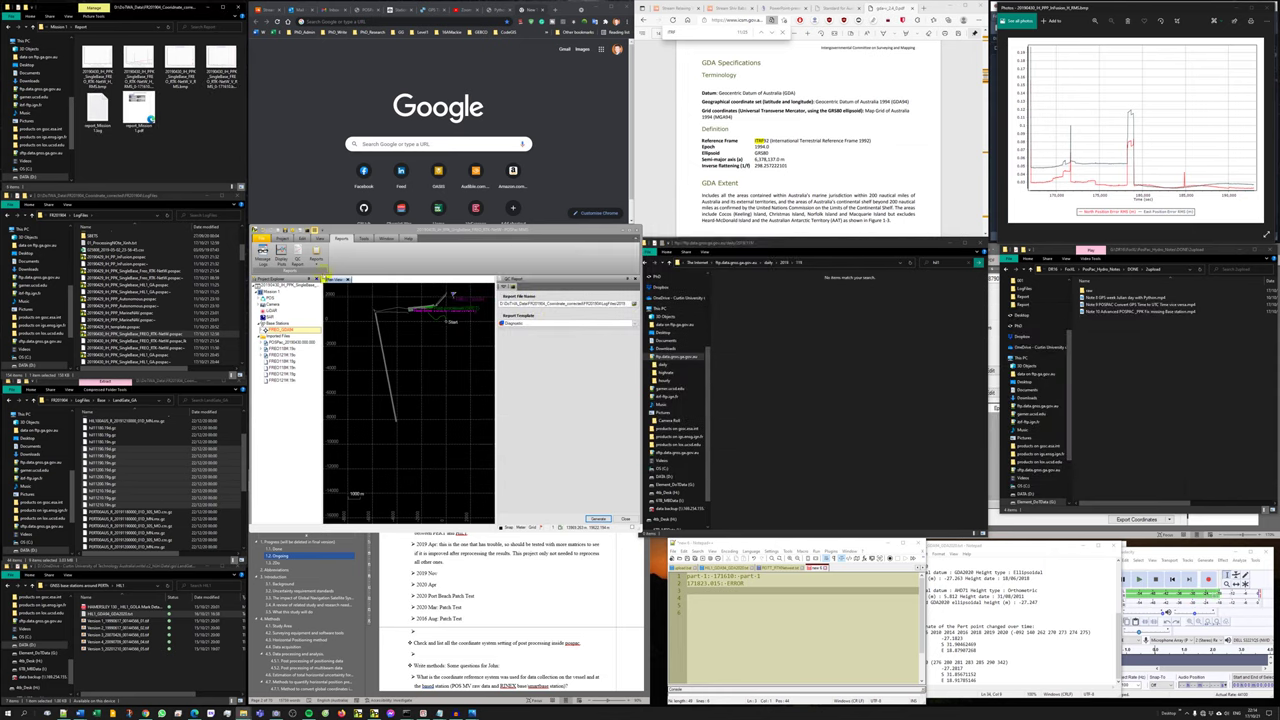
# Close the FREO single-base project window in POSPac.
pyautogui.click(292, 255)
pyautogui.click(635, 230)
pyautogui.scroll(-1, 171, 314)
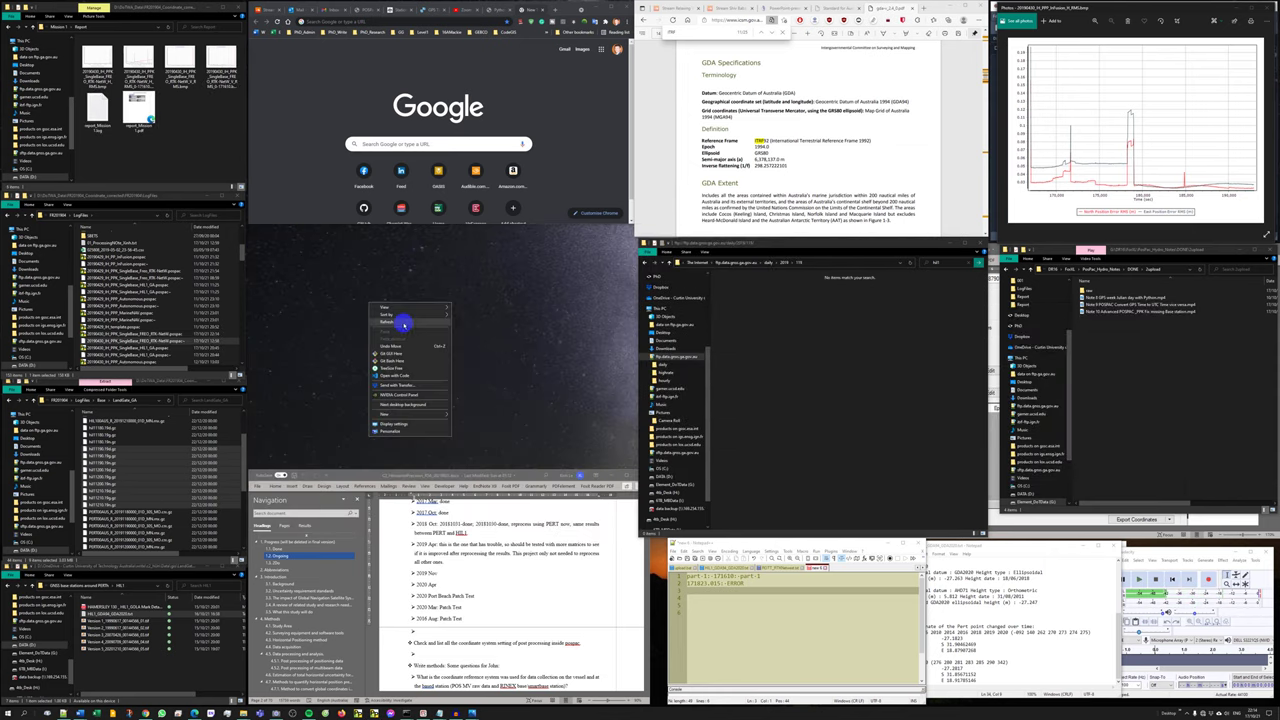
# Append "_part1" to the names of both 20190430 FREO RTK-NetW single-base project files in the LogFiles folder.
pyautogui.click(147, 307)
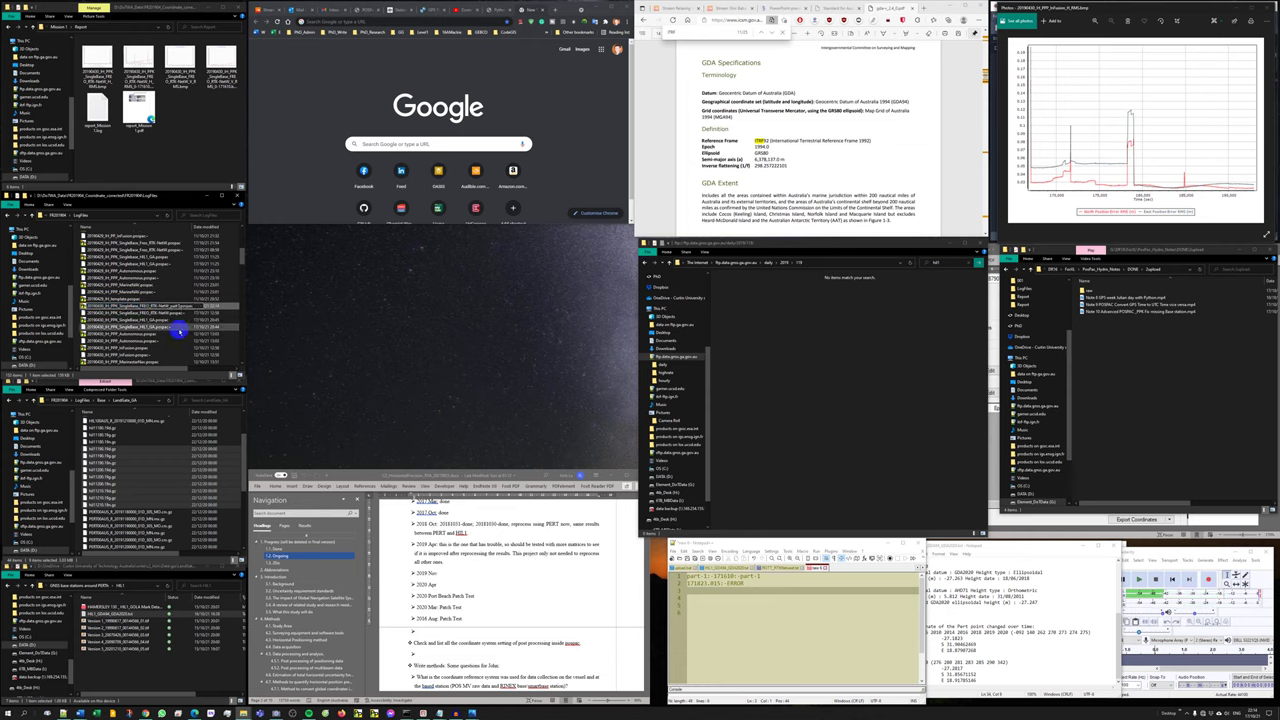
pyautogui.press('F2')
pyautogui.press('Return')
pyautogui.press('Up')
pyautogui.press('F2')
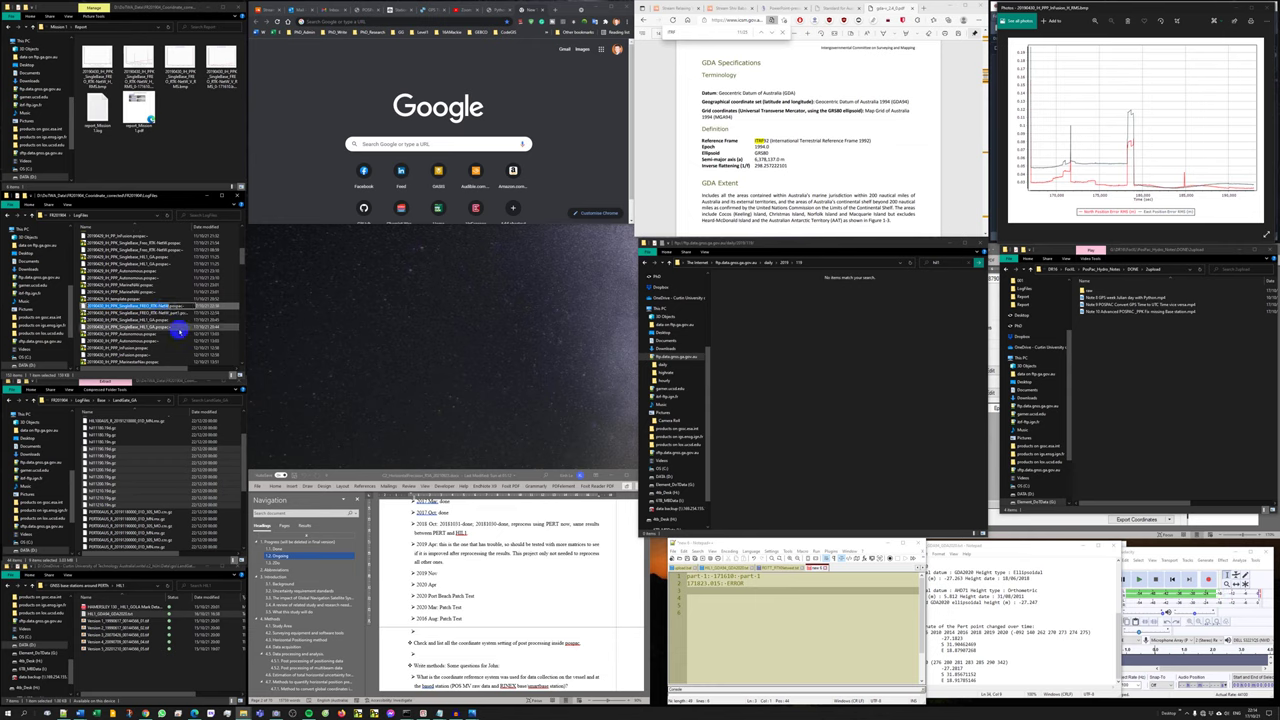
pyautogui.write('20190430_IH_PPK_SingleBase_FREO_RTK-NetW_part1')
pyautogui.press('Return')
# Open the renamed 20190430 FREO RTK-NetW "_part1" single-base project from the LogFiles folder in POSPac.
pyautogui.scroll(1, 176, 325)
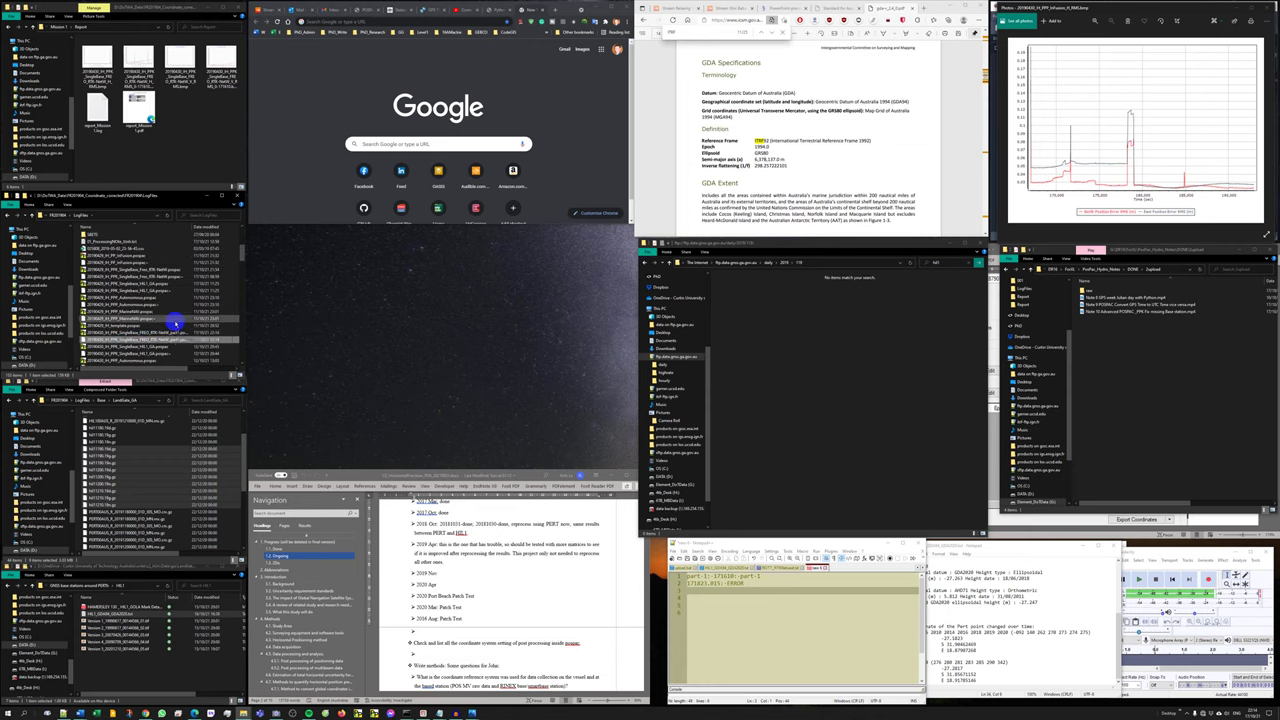
pyautogui.scroll(-2, 170, 315)
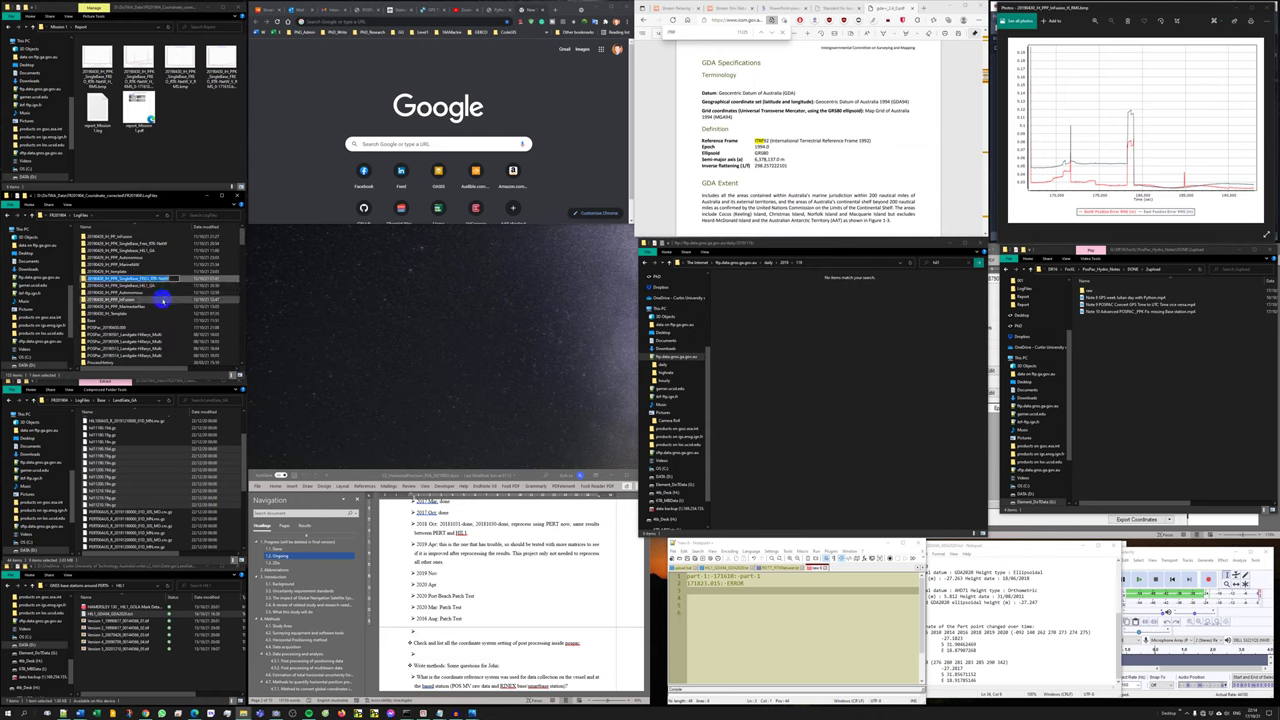
pyautogui.scroll(-3, 163, 290)
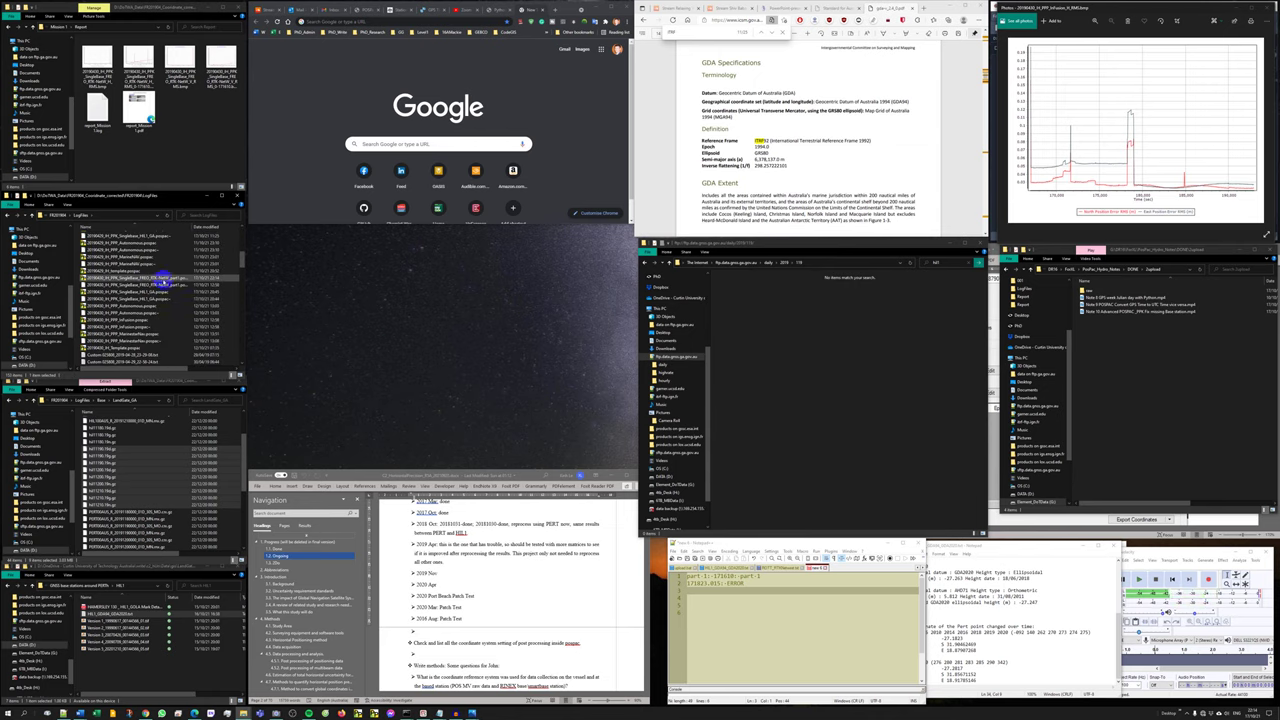
pyautogui.doubleClick(163, 283)
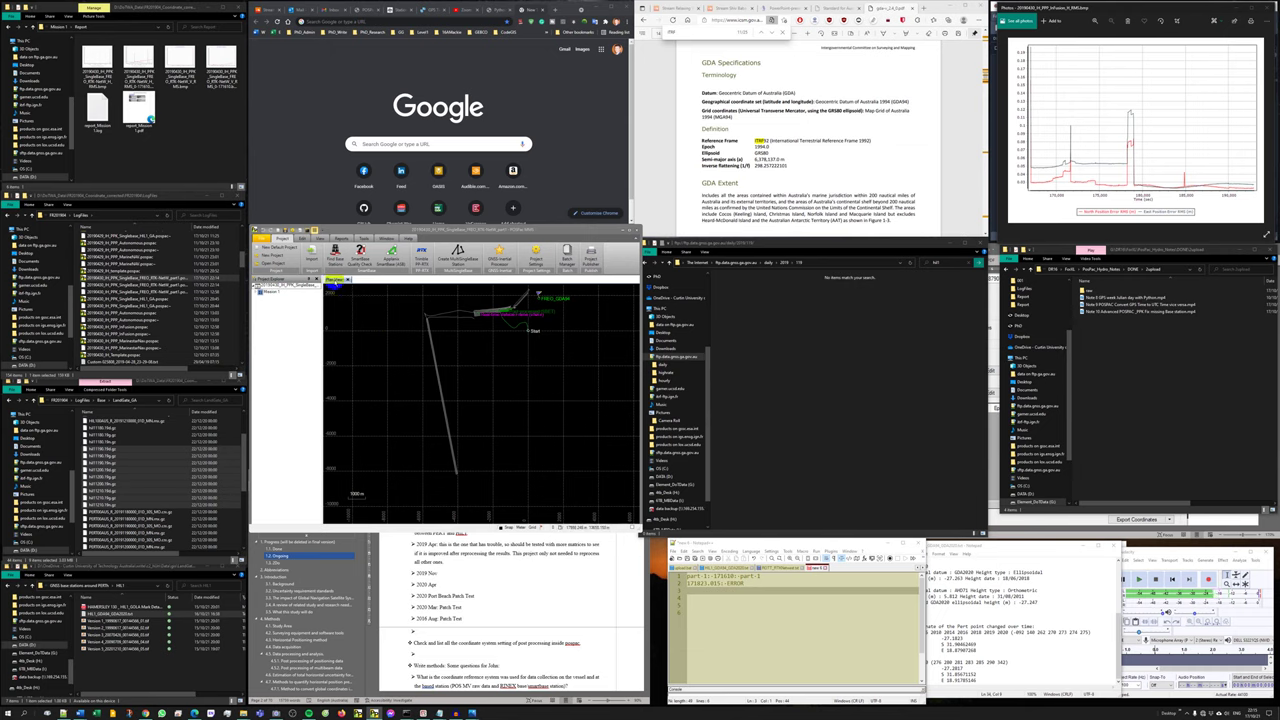
# Save a copy of the project in the LogFiles folder, changing the name's "_part1" suffix to "_part2".
pyautogui.click(262, 238)
pyautogui.click(272, 260)
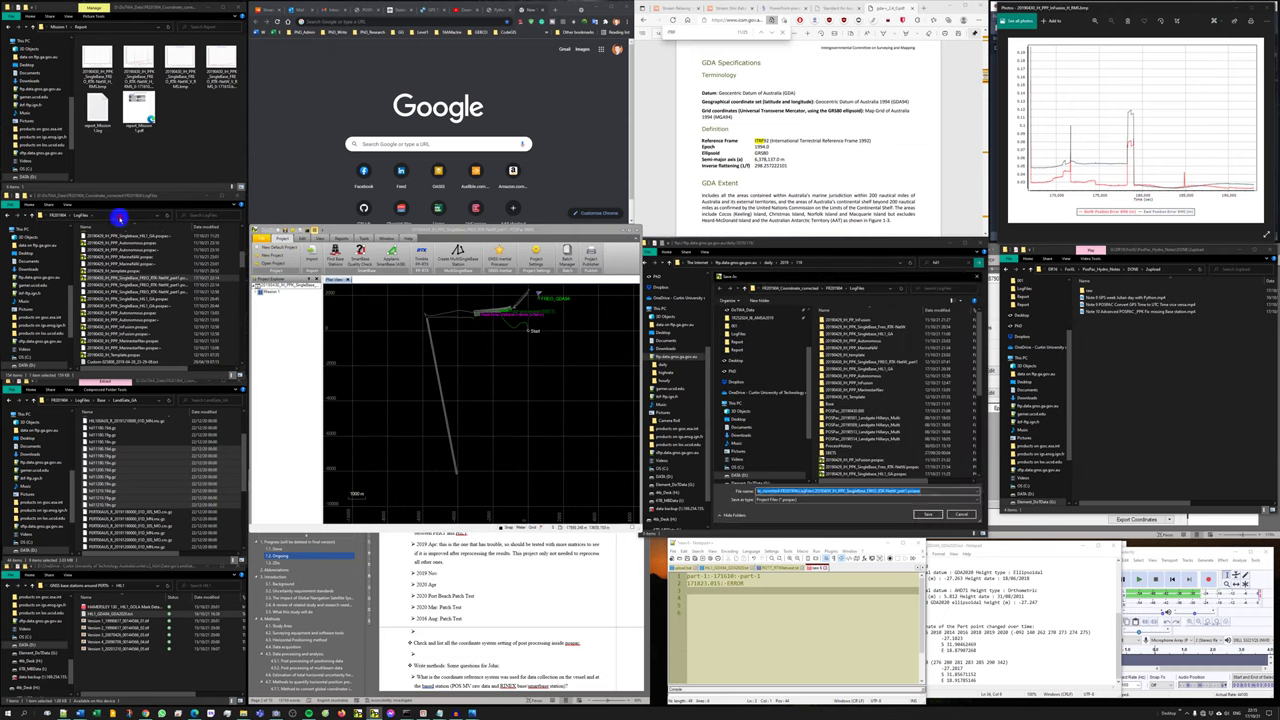
pyautogui.click(943, 409)
pyautogui.moveTo(978, 388); pyautogui.dragTo(982, 480)
pyautogui.click(955, 492)
pyautogui.press('BackSpace')
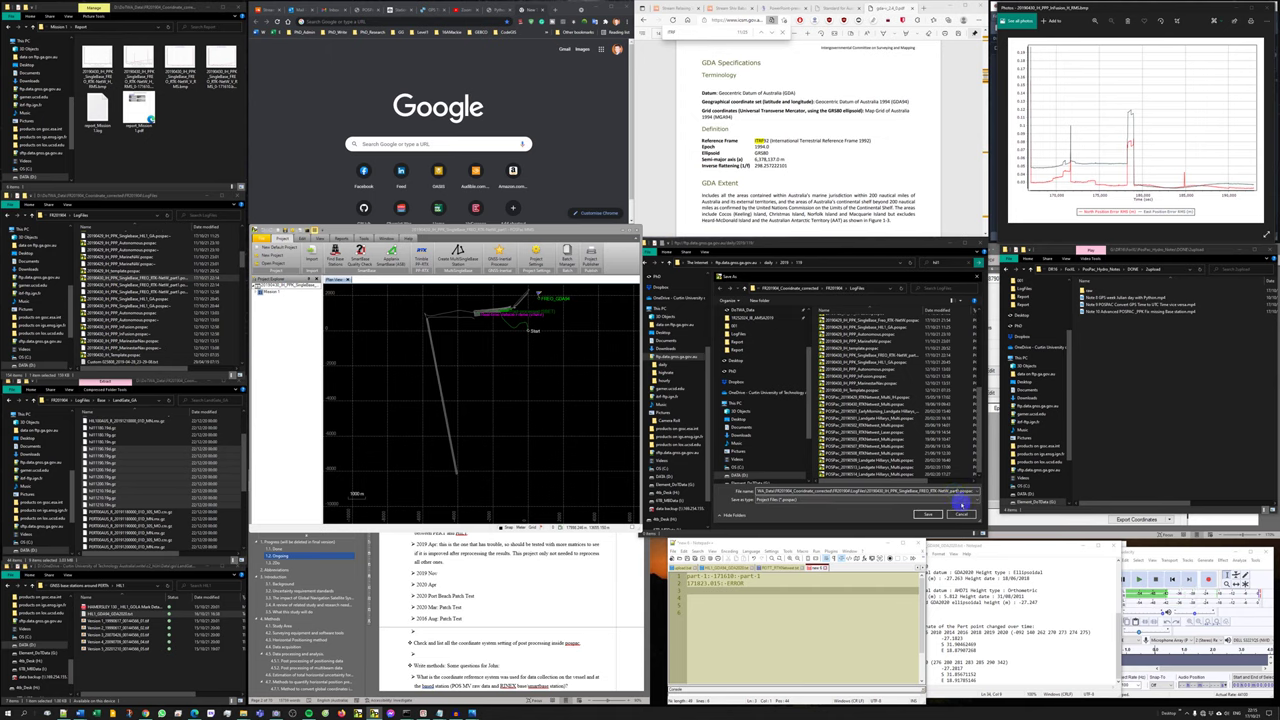
pyautogui.click(960, 513)
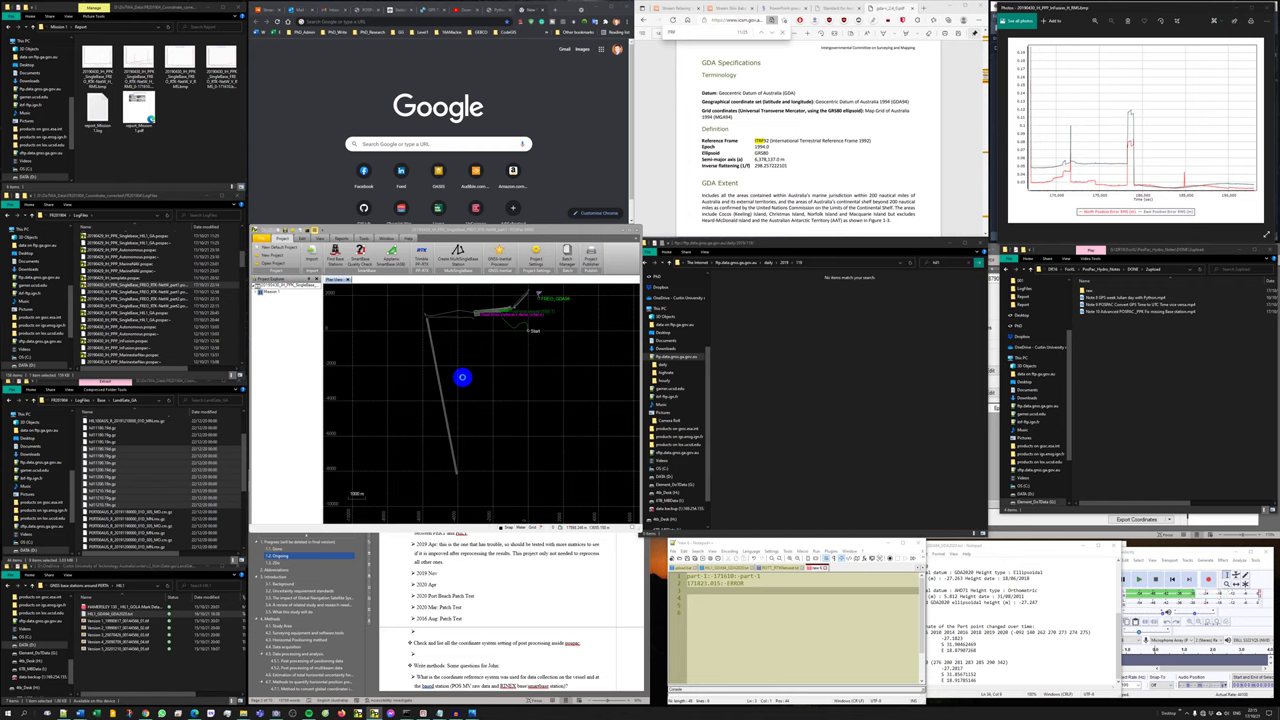
# Narrow the notes editor window and close the Notepad windows stacked beside it.
pyautogui.moveTo(820, 544); pyautogui.dragTo(806, 544)
pyautogui.moveTo(1016, 549); pyautogui.dragTo(1004, 549)
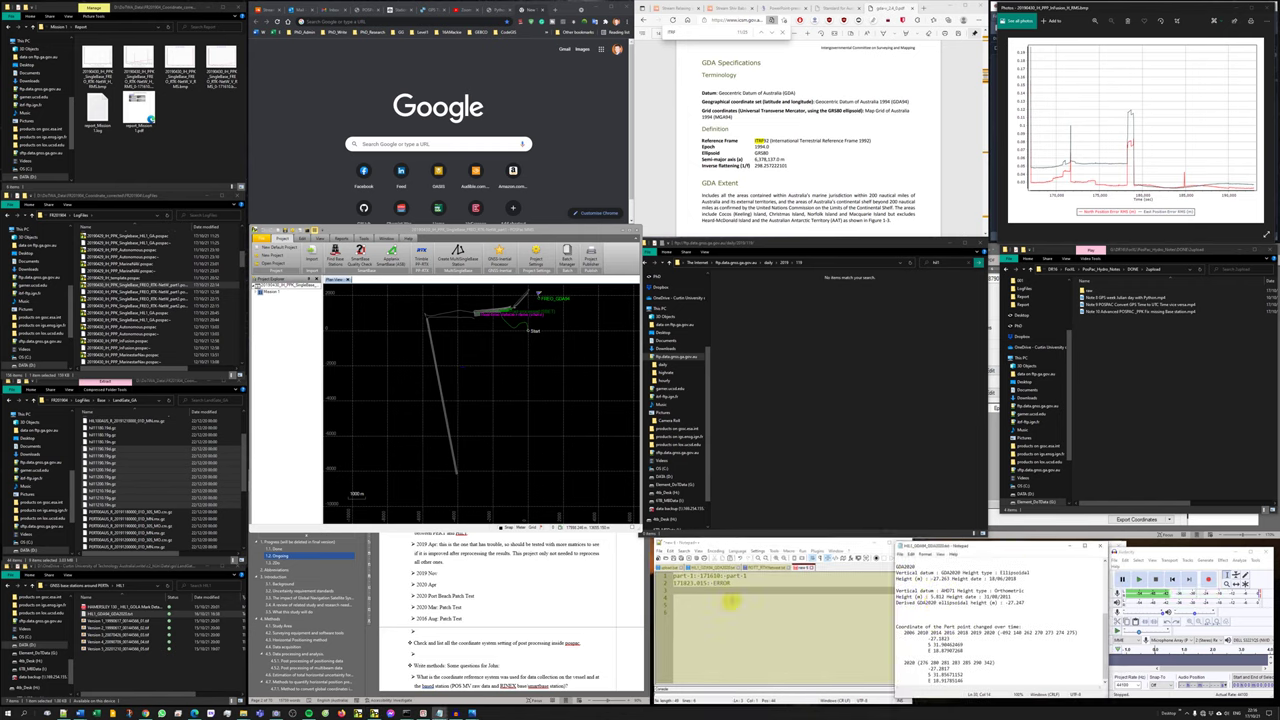
pyautogui.click(731, 602)
pyautogui.moveTo(911, 604); pyautogui.dragTo(891, 604)
pyautogui.click(1011, 549)
pyautogui.click(1098, 547)
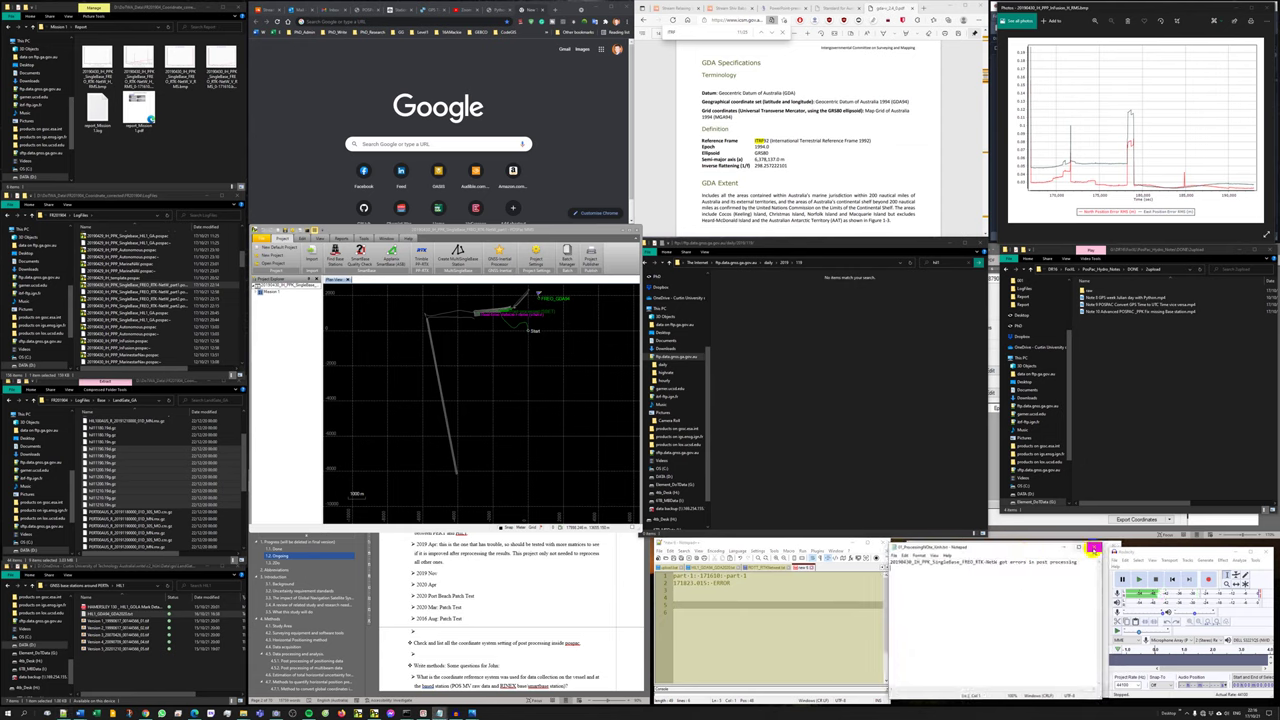
pyautogui.click(1096, 546)
pyautogui.click(1099, 548)
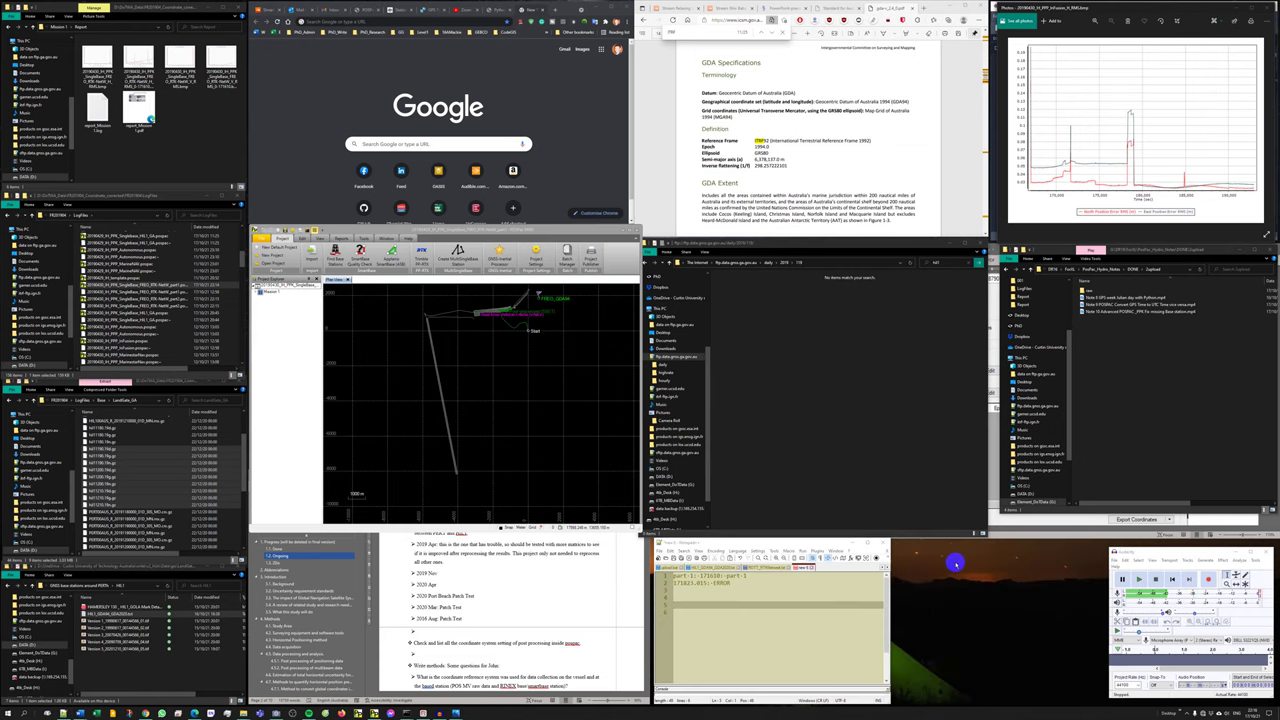
# Check the resource usage of the running processes in Task Manager.
pyautogui.rightClick(956, 564)
pyautogui.click(987, 585)
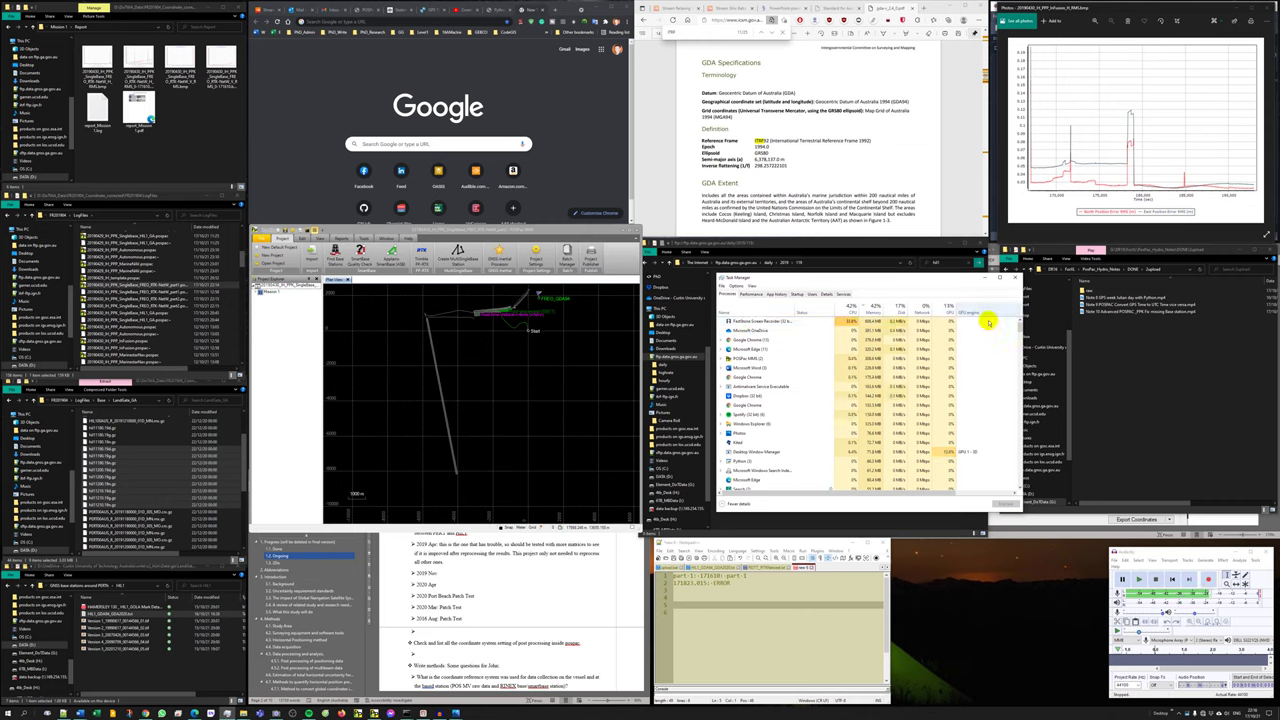
pyautogui.click(1013, 277)
# Review the GAMS, lever arm, timing and algorithm options of the GNSS-Inertial Processor in the project settings.
pyautogui.moveTo(491, 369); pyautogui.dragTo(477, 391)
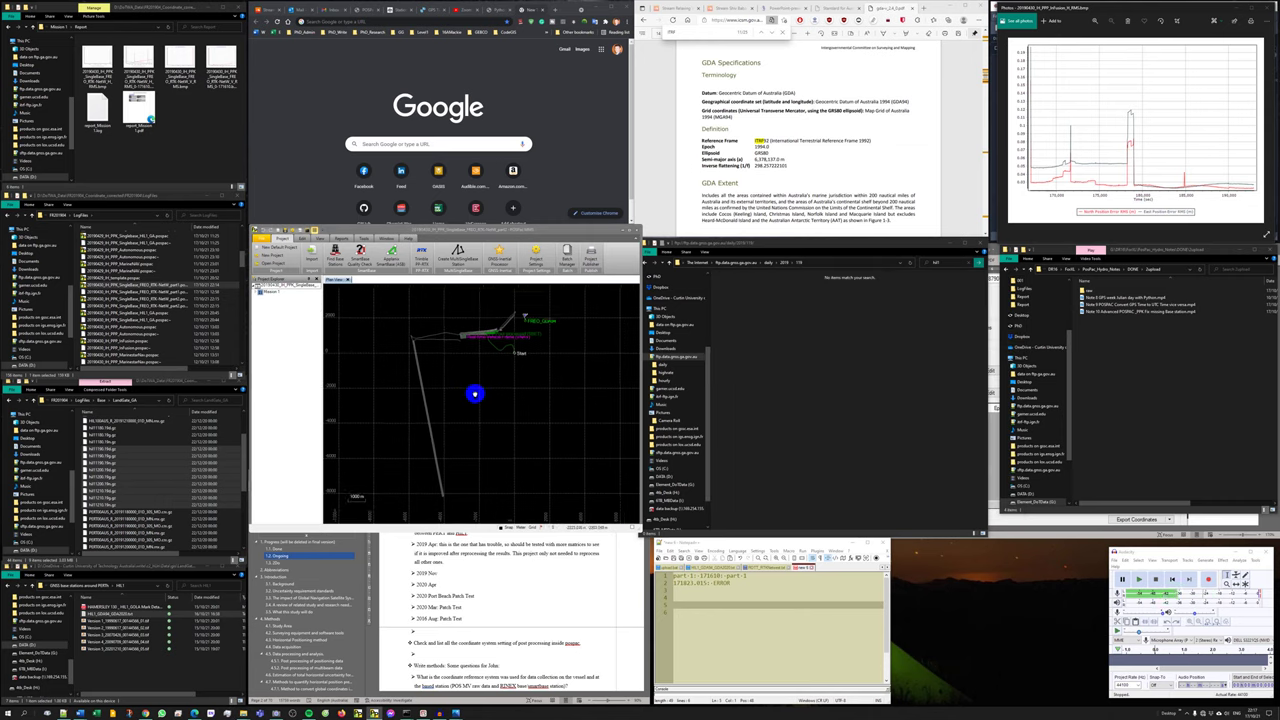
pyautogui.click(536, 257)
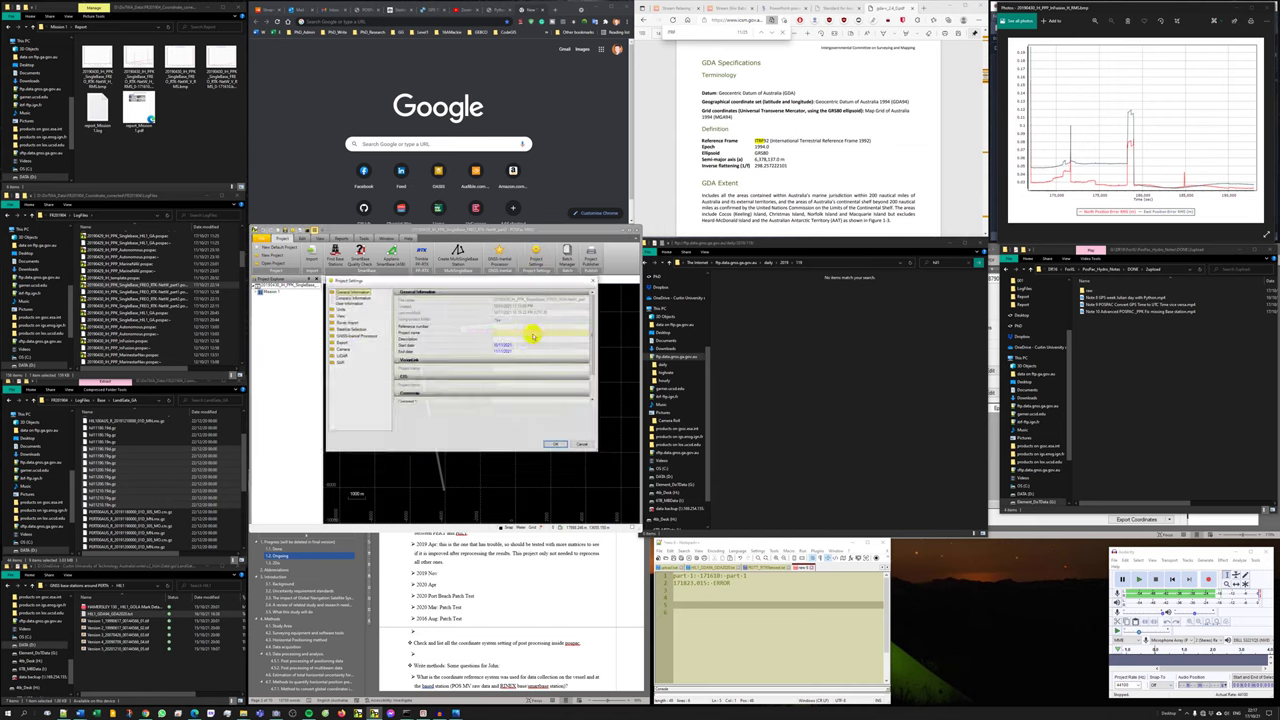
pyautogui.click(349, 336)
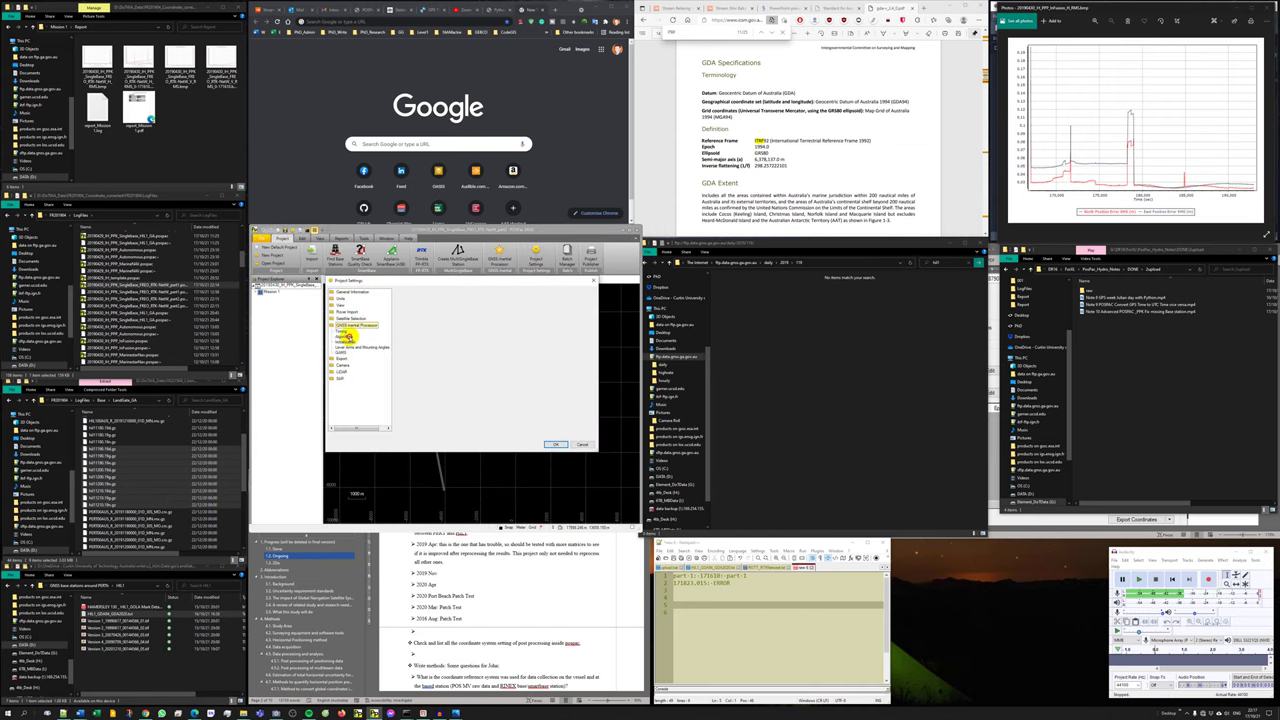
pyautogui.click(347, 347)
pyautogui.click(340, 353)
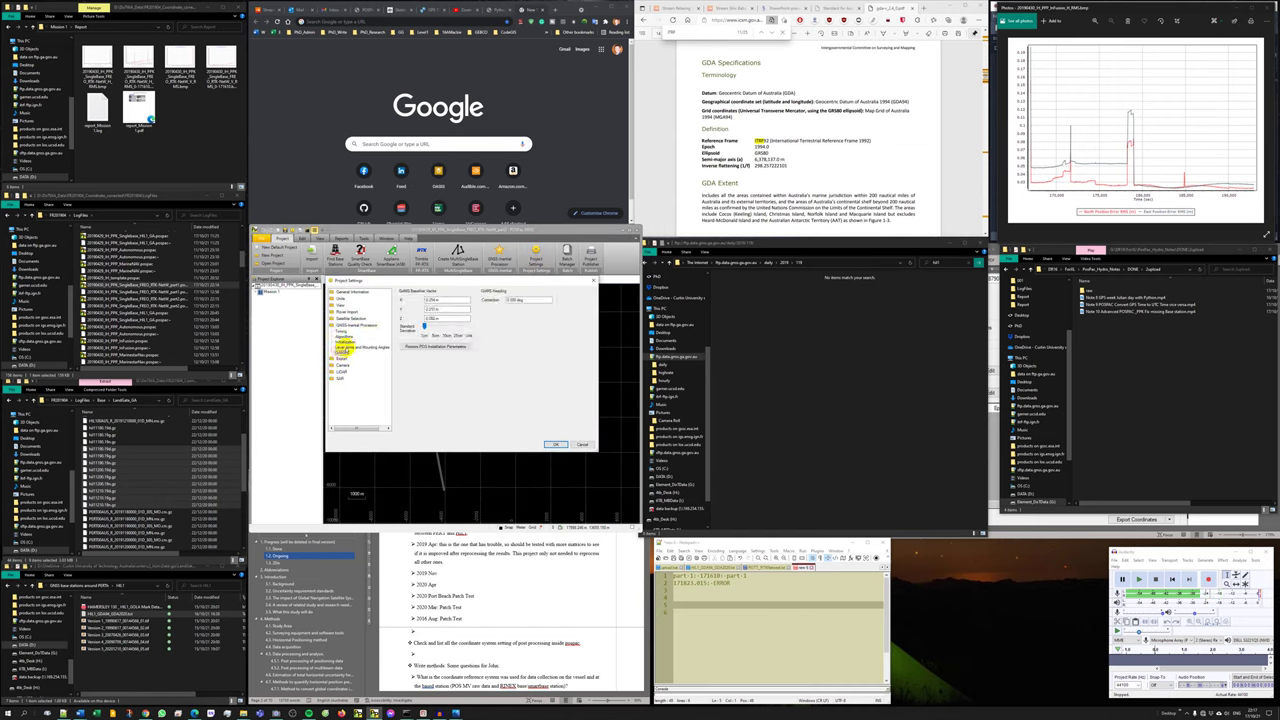
pyautogui.click(342, 347)
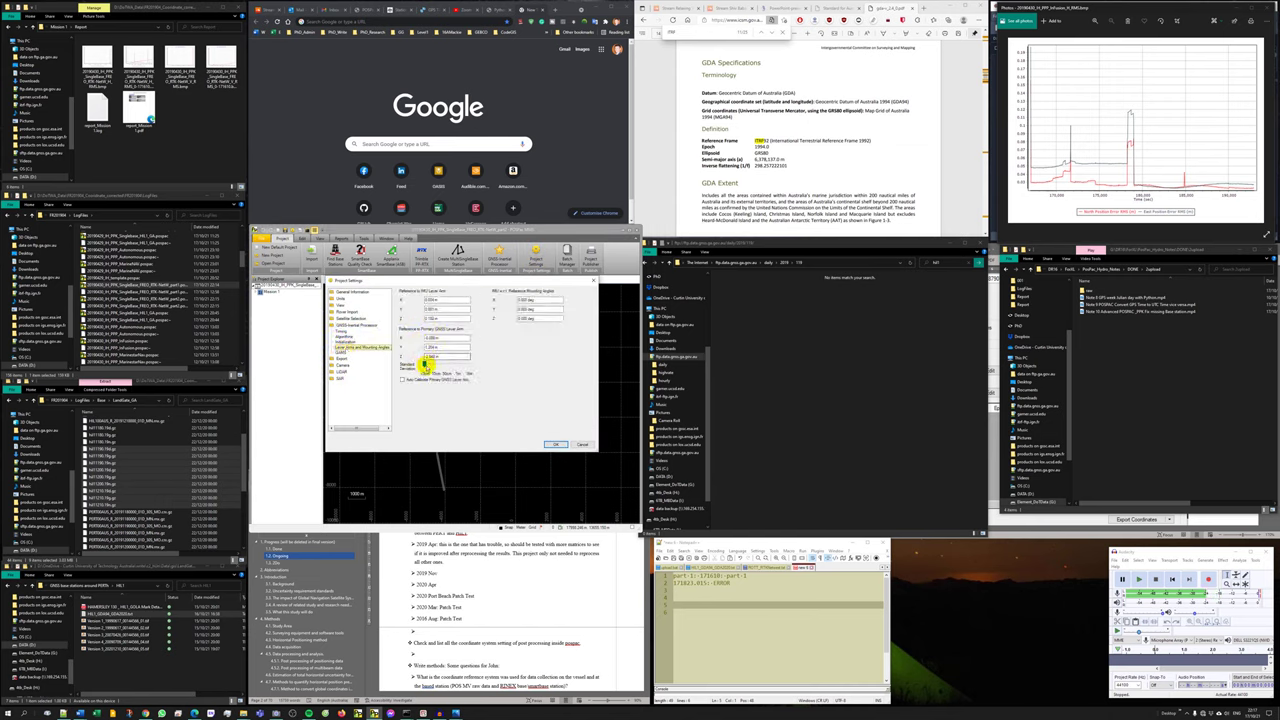
pyautogui.click(346, 331)
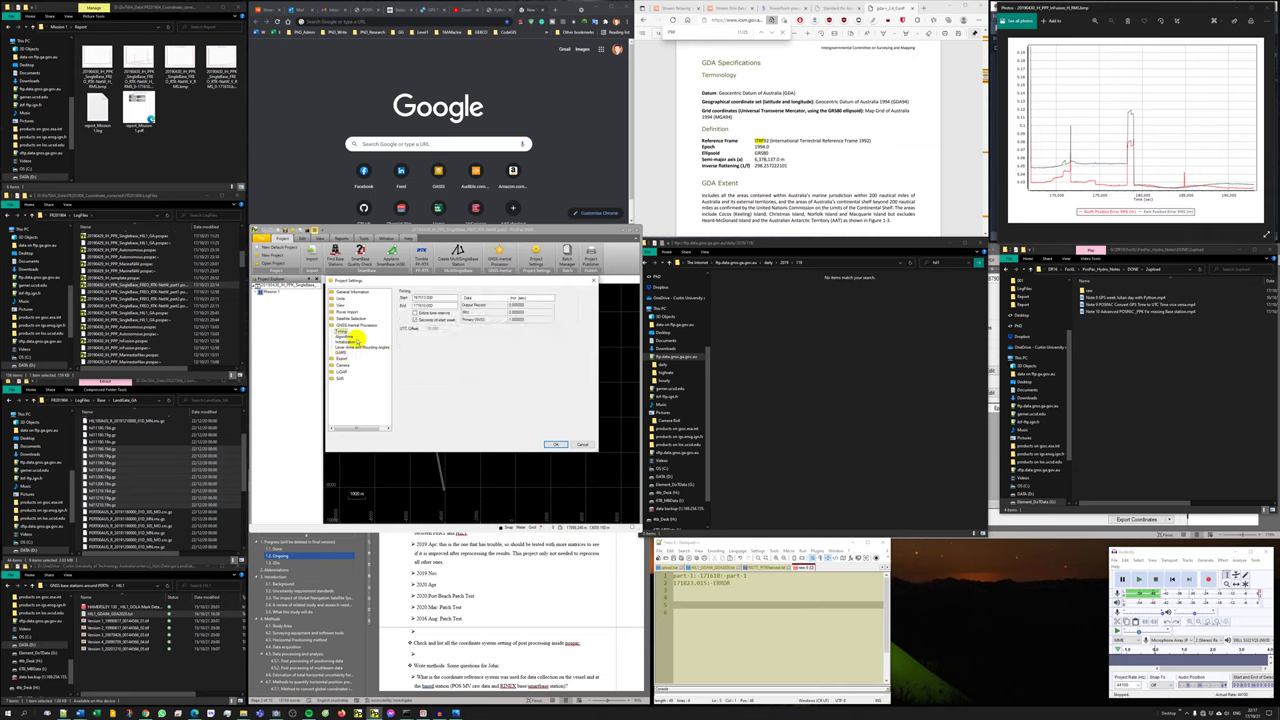
pyautogui.click(344, 338)
pyautogui.click(440, 299)
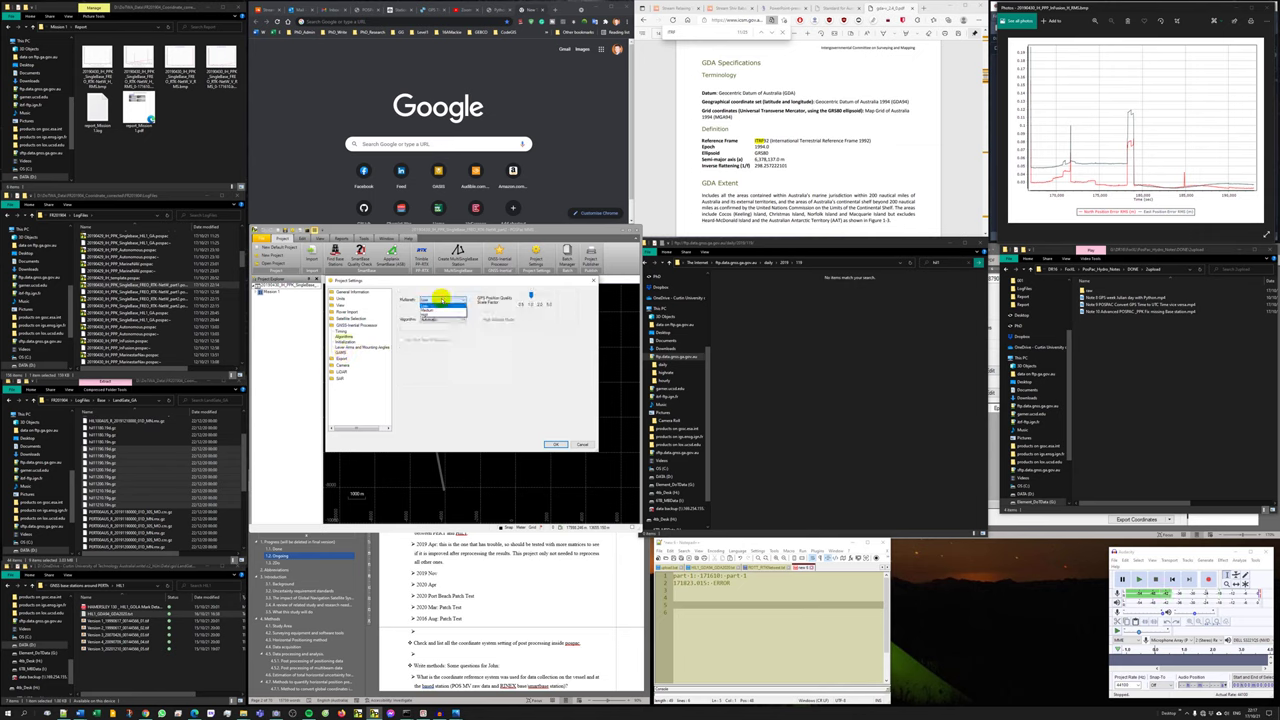
pyautogui.click(440, 299)
pyautogui.click(436, 320)
pyautogui.click(434, 319)
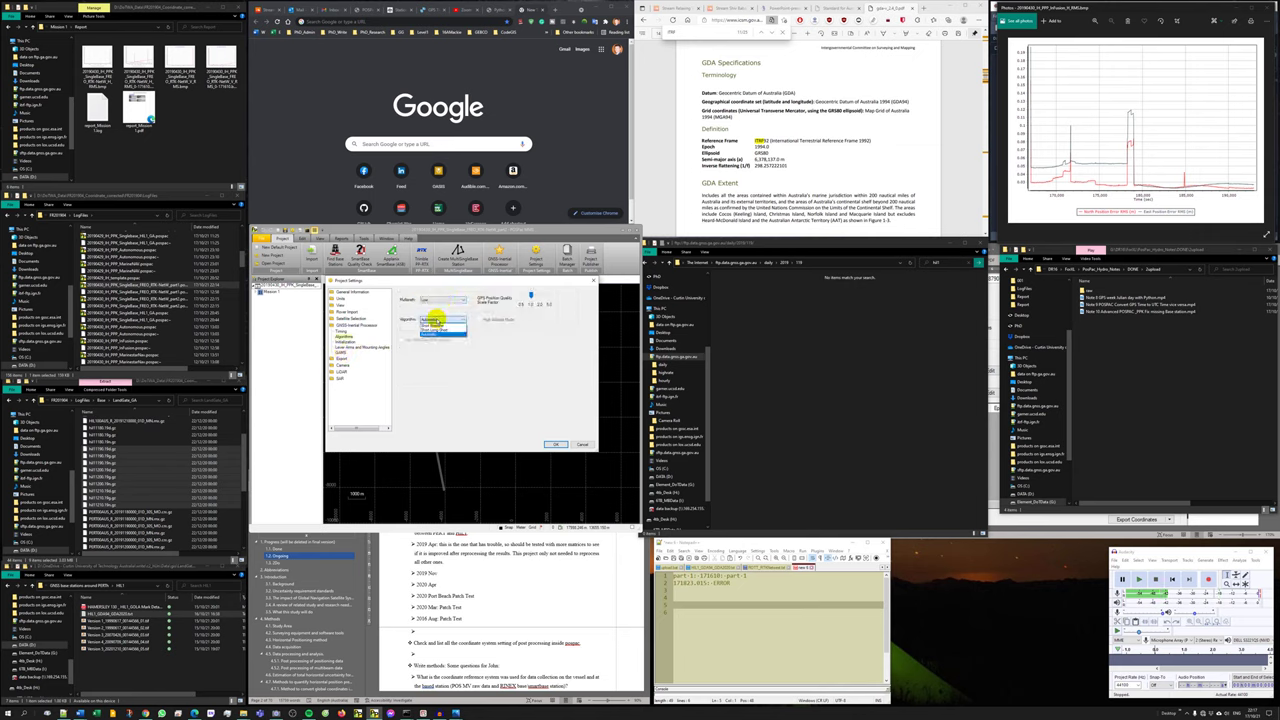
pyautogui.click(436, 318)
# Note 171825 below the first error entry and apply it as the processing start time in the project's timing settings.
pyautogui.click(340, 331)
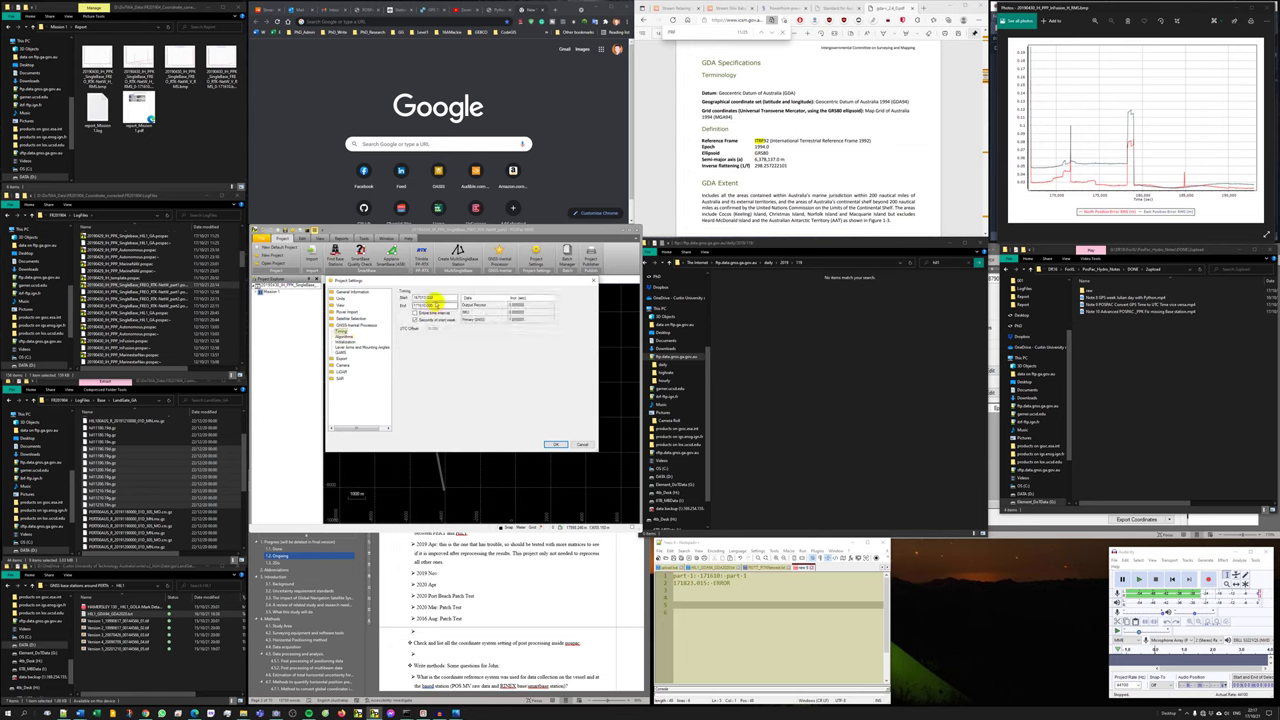
pyautogui.doubleClick(434, 305)
pyautogui.click(432, 313)
pyautogui.click(432, 313)
pyautogui.click(695, 590)
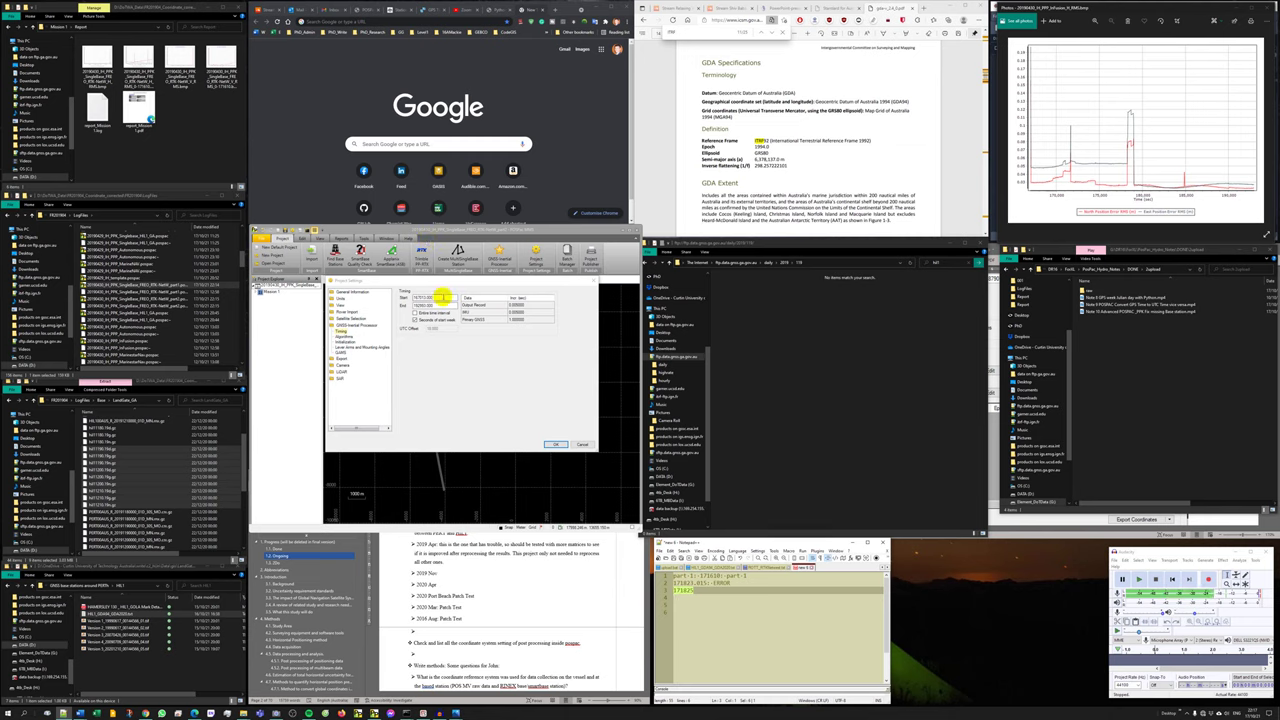
pyautogui.doubleClick(440, 297)
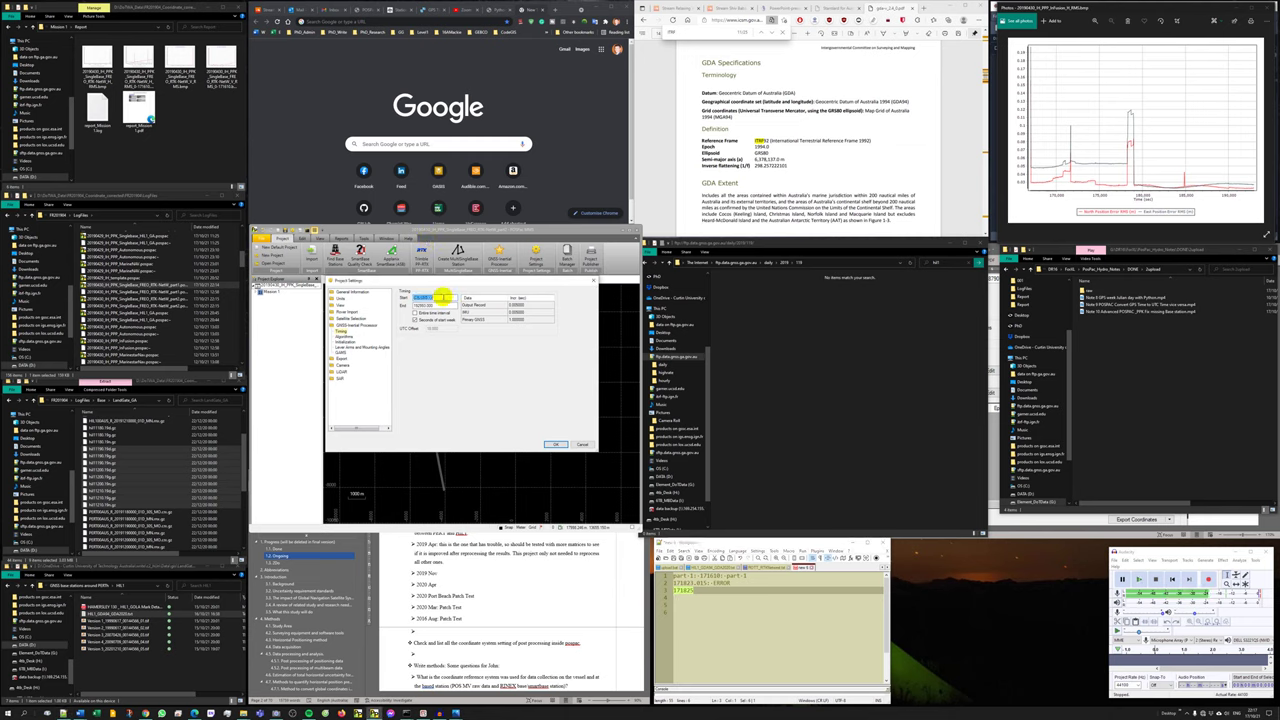
pyautogui.click(555, 444)
# Run the GNSS-Inertial Processor in IN-Fusion Single Base mode and inspect the message log for the error entry.
pyautogui.click(498, 258)
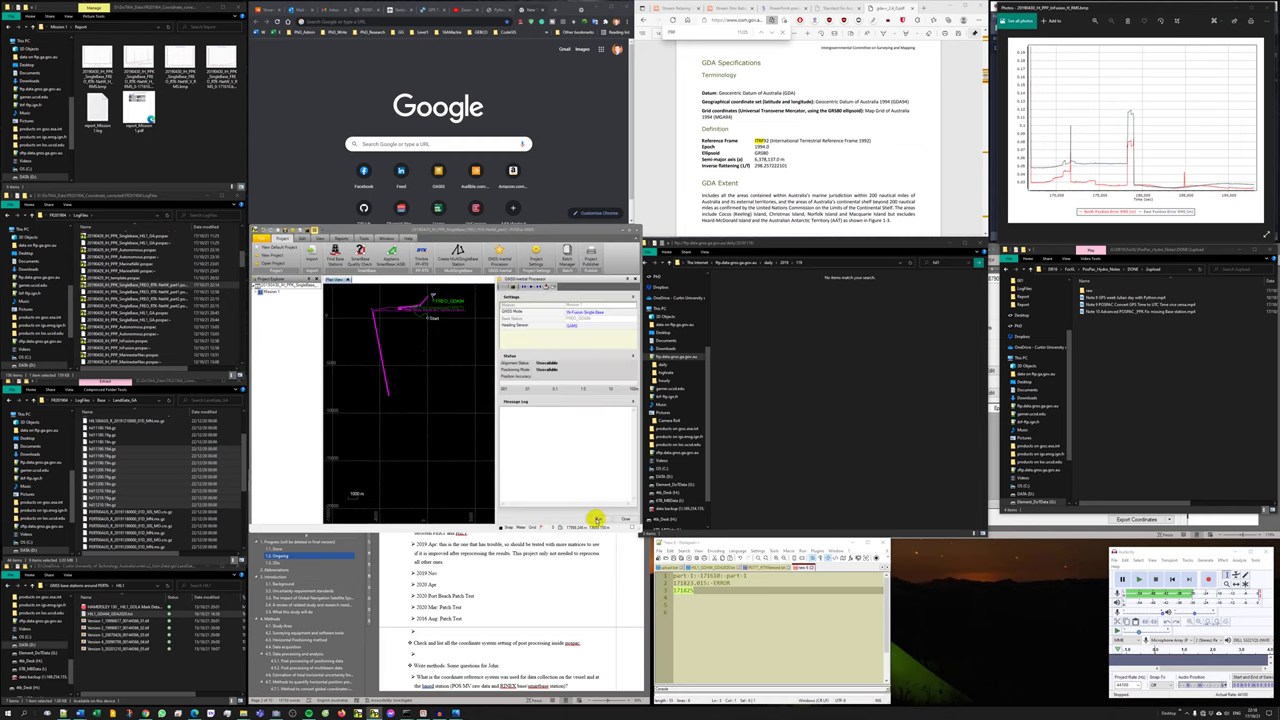
pyautogui.click(598, 519)
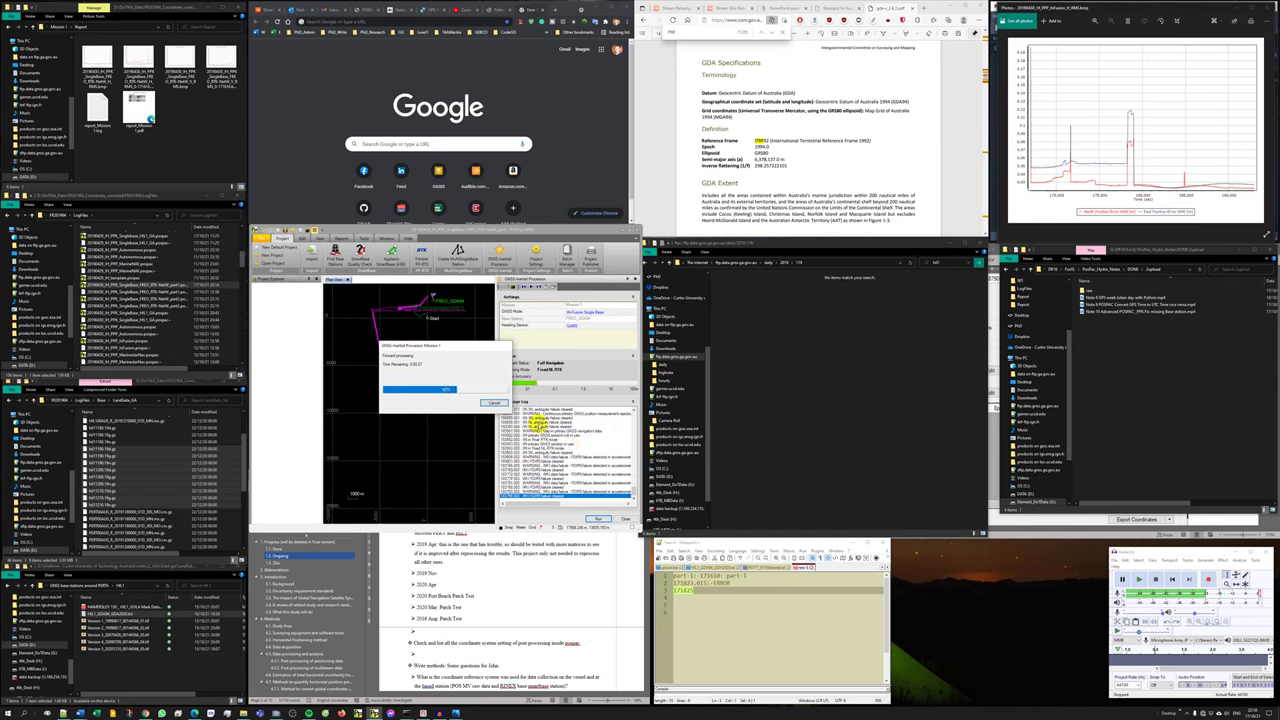
pyautogui.moveTo(471, 345); pyautogui.dragTo(426, 374)
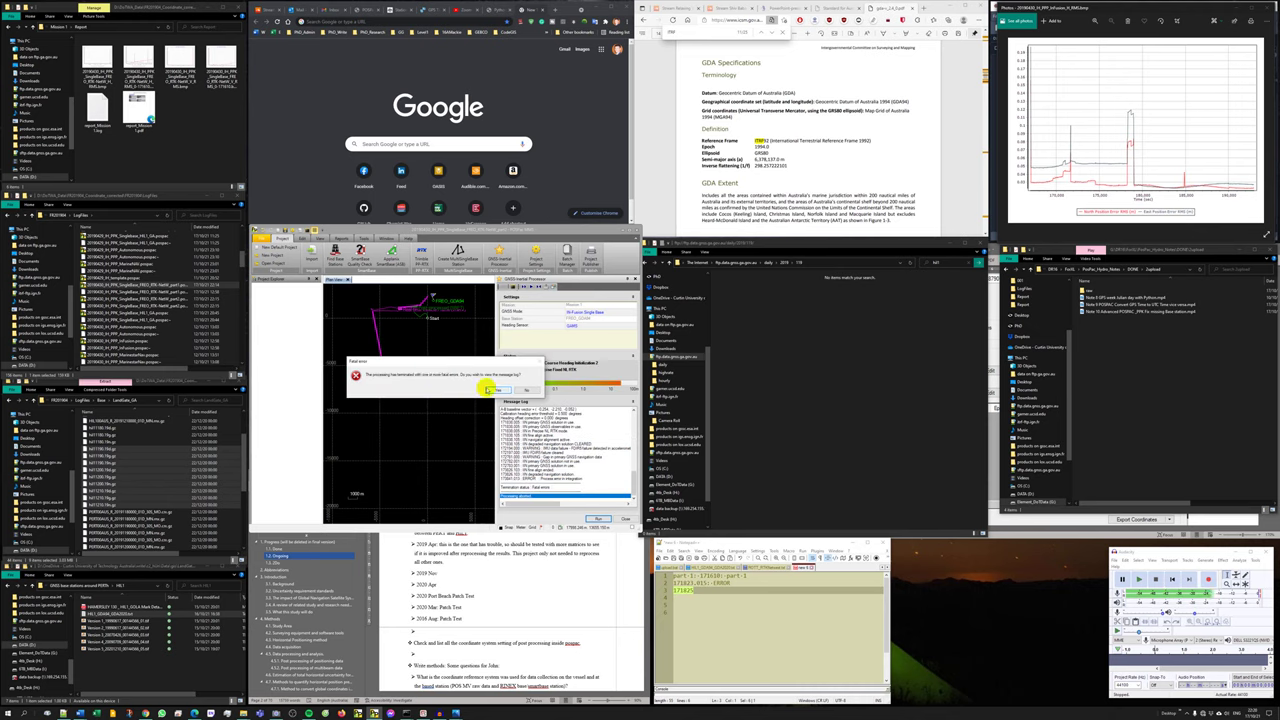
pyautogui.click(495, 390)
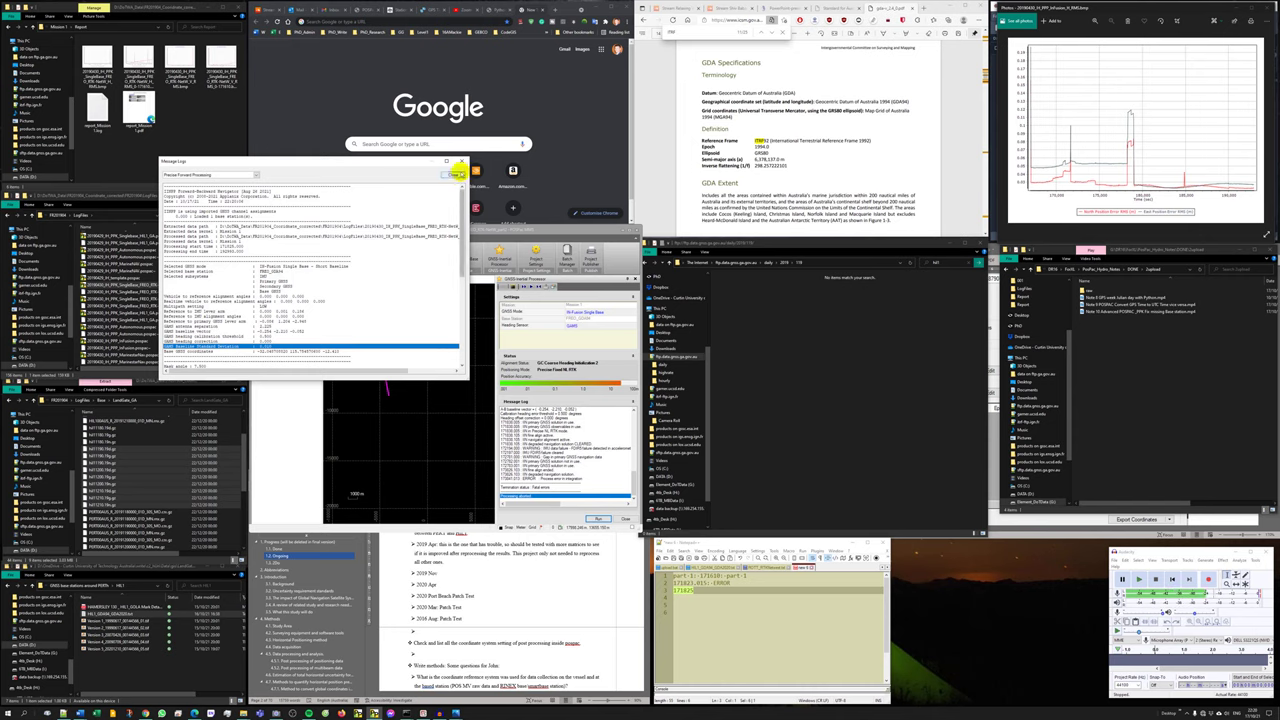
pyautogui.click(460, 163)
pyautogui.click(530, 478)
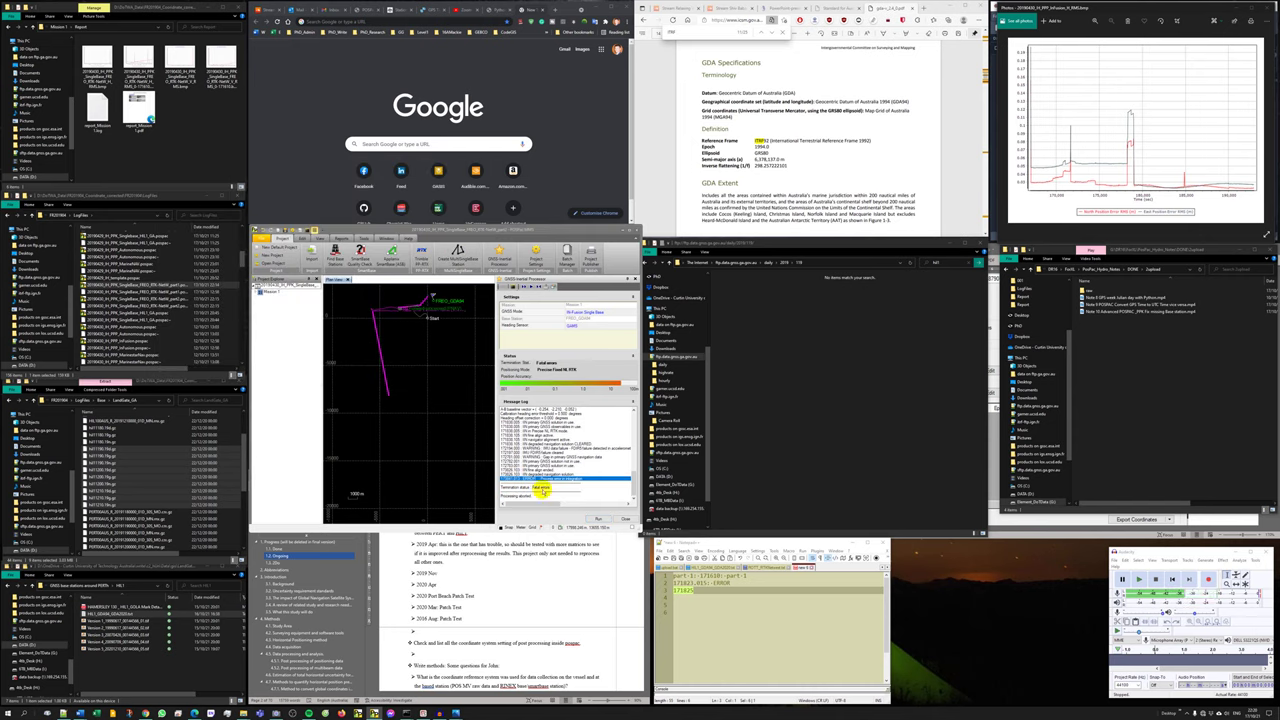
# Add the line "173841.013: ERROR" below the earlier entries in the notes file.
pyautogui.click(710, 599)
pyautogui.press('Return')
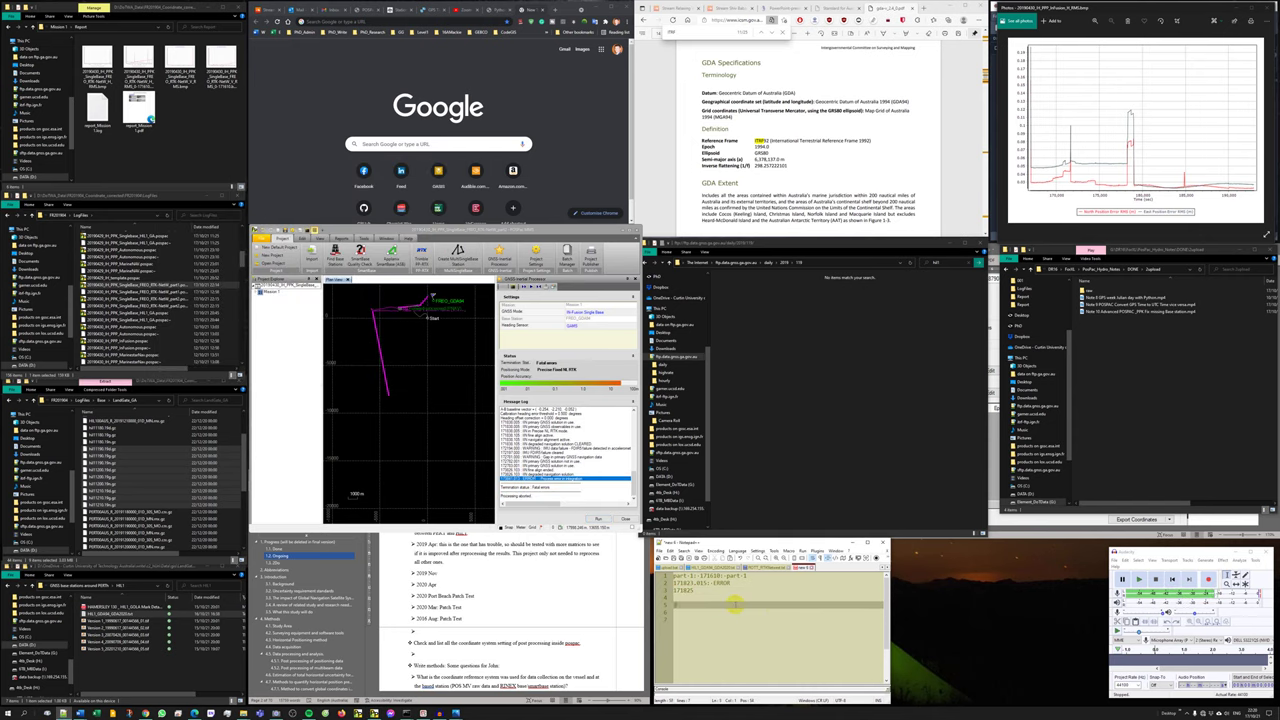
pyautogui.write('173842.013: ER')
pyautogui.press('Return')
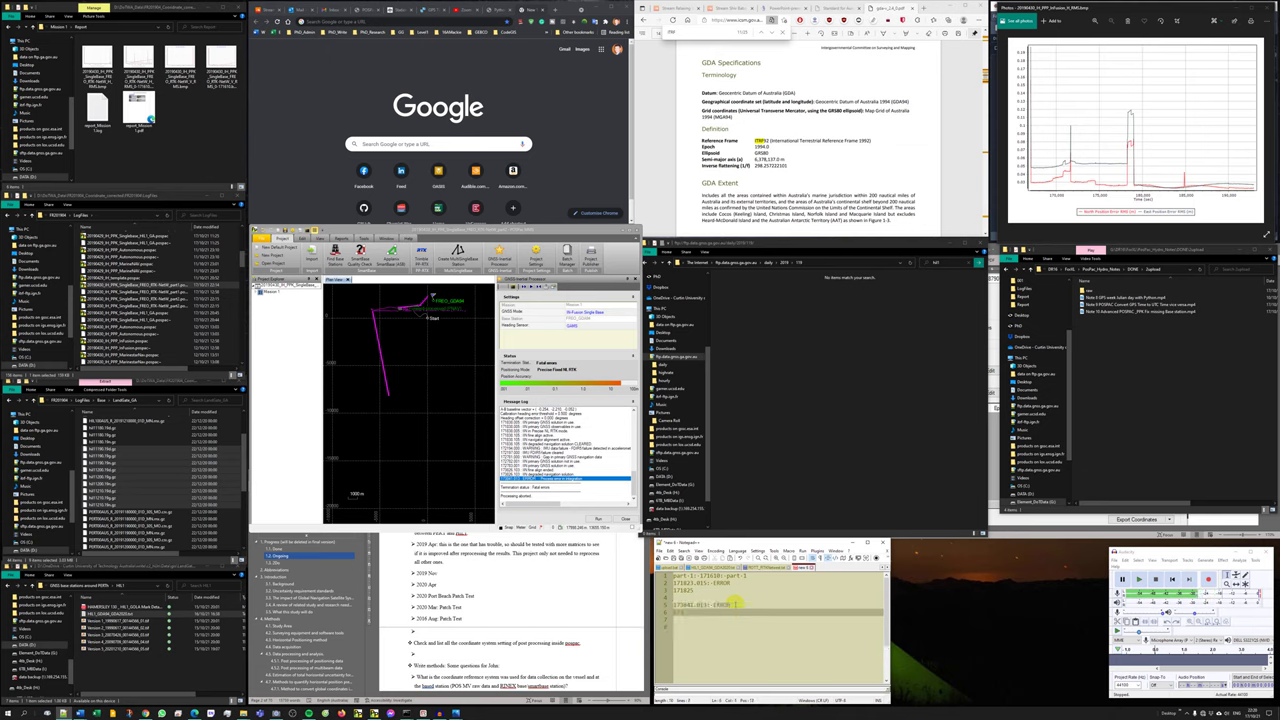
pyautogui.press('Return')
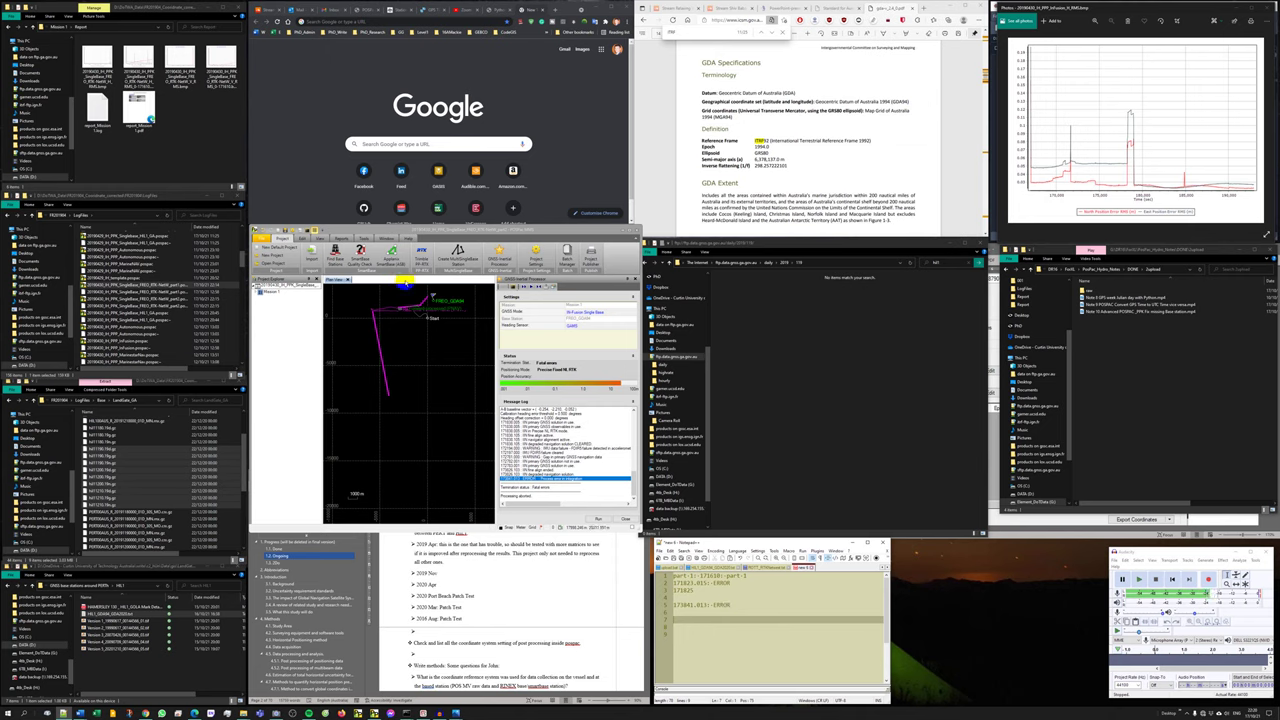
# Plot the north and east position error RMS together from the forward processed performance metrics.
pyautogui.click(344, 239)
pyautogui.click(281, 256)
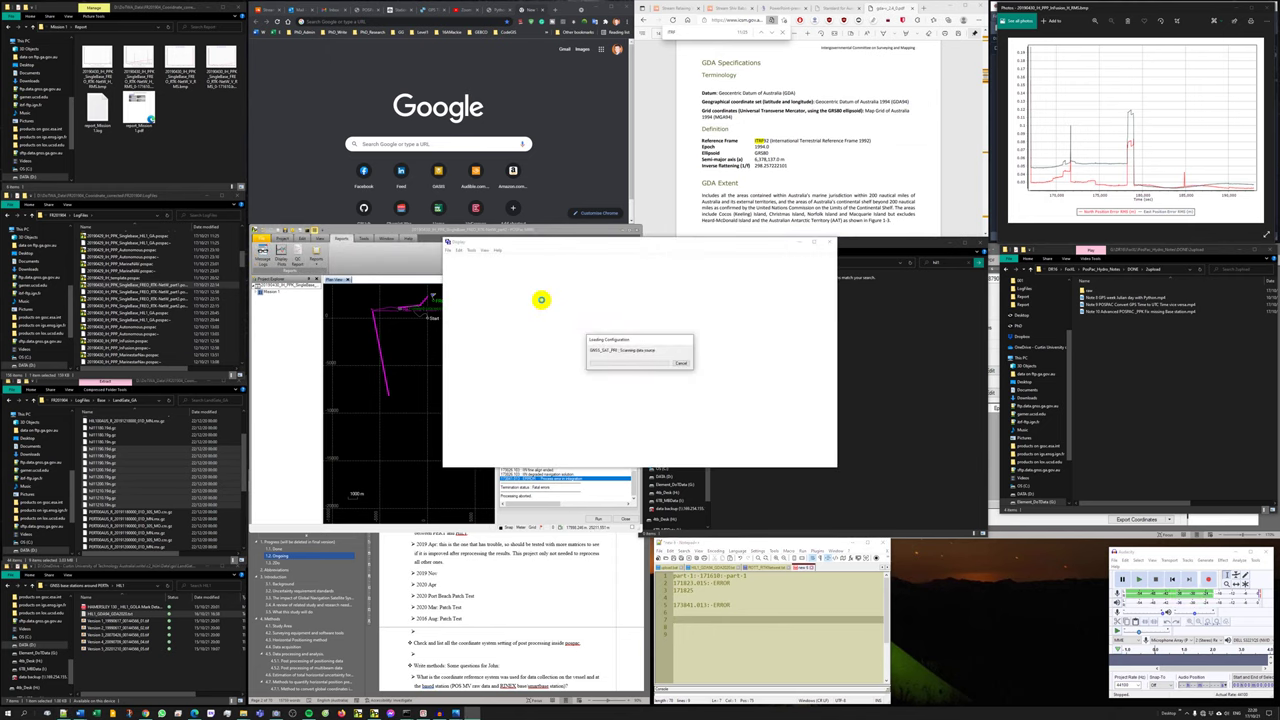
pyautogui.doubleClick(508, 281)
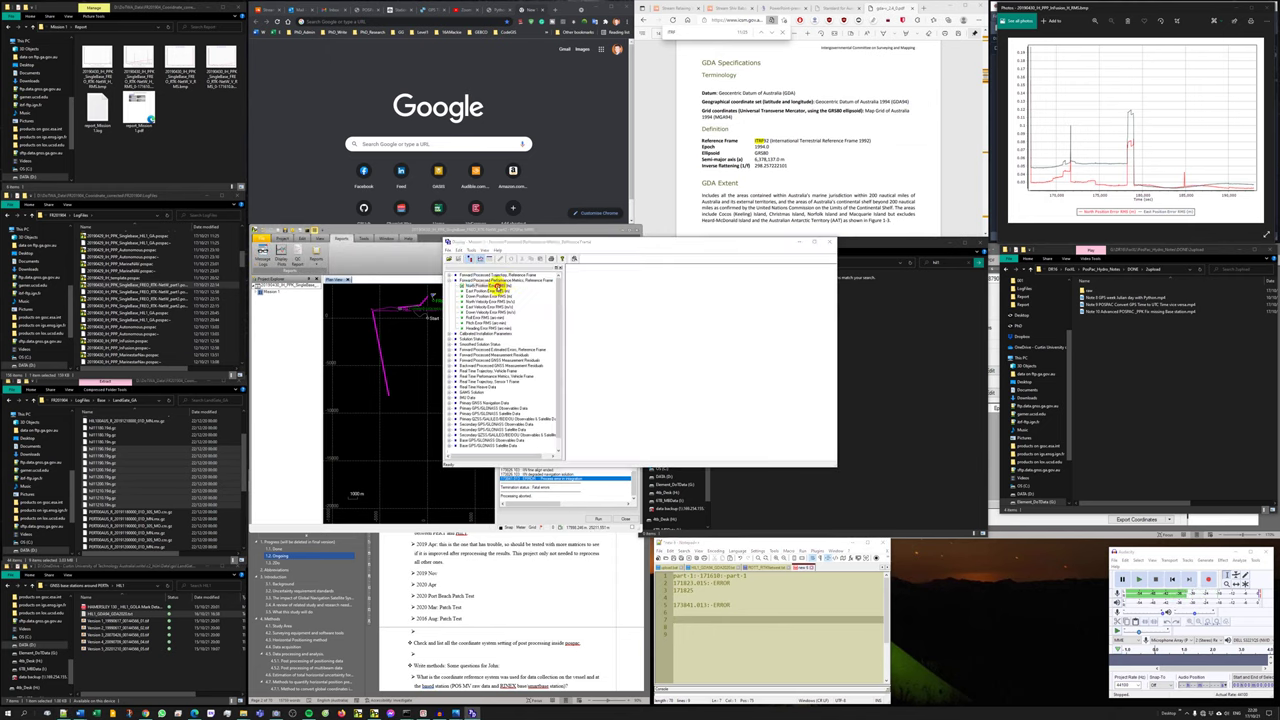
pyautogui.click(497, 286)
pyautogui.keyDown('ctrl'); pyautogui.click(497, 291); pyautogui.keyUp('ctrl')
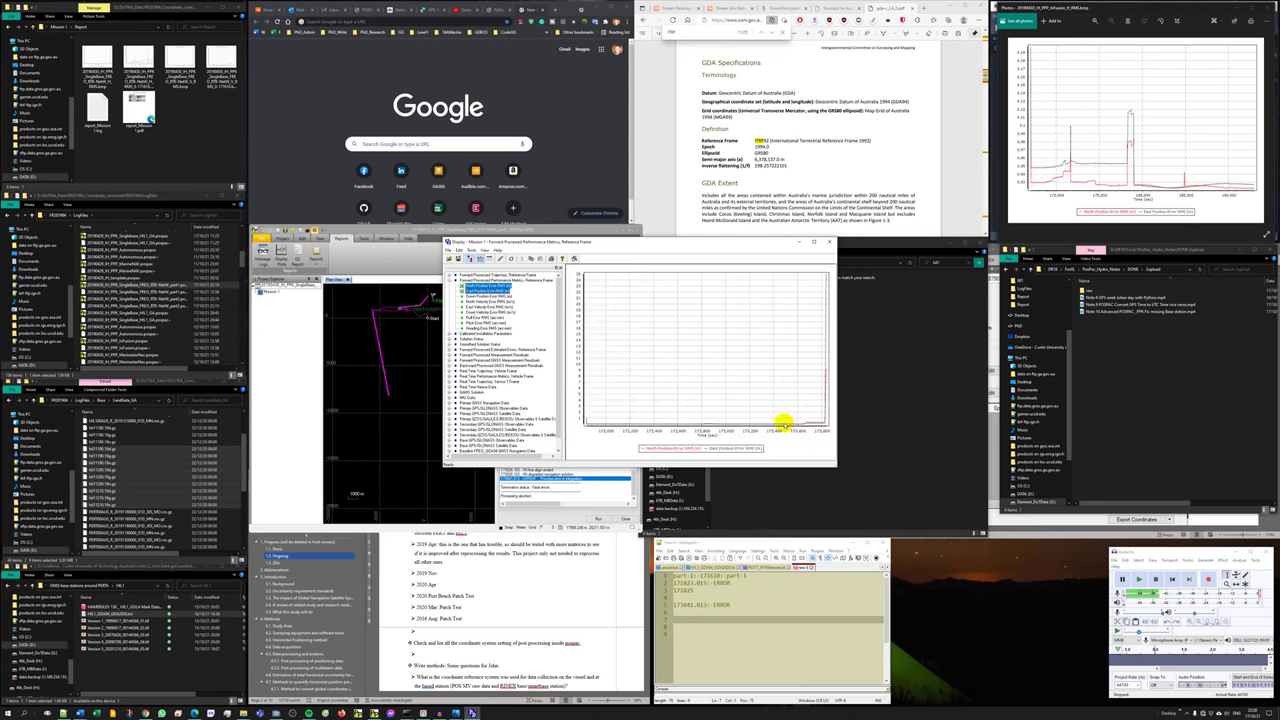
# Plot the north position error RMS alone and record the segment's time range on the third line of the notes.
pyautogui.click(472, 287)
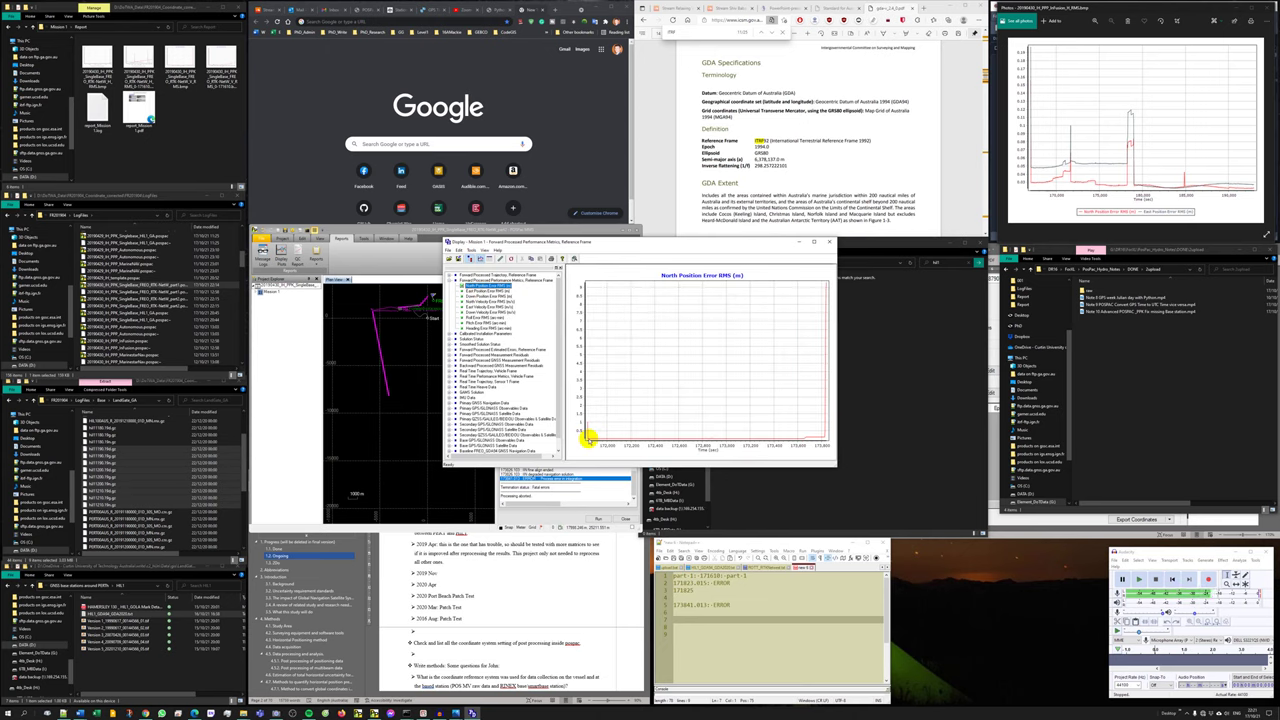
pyautogui.click(717, 592)
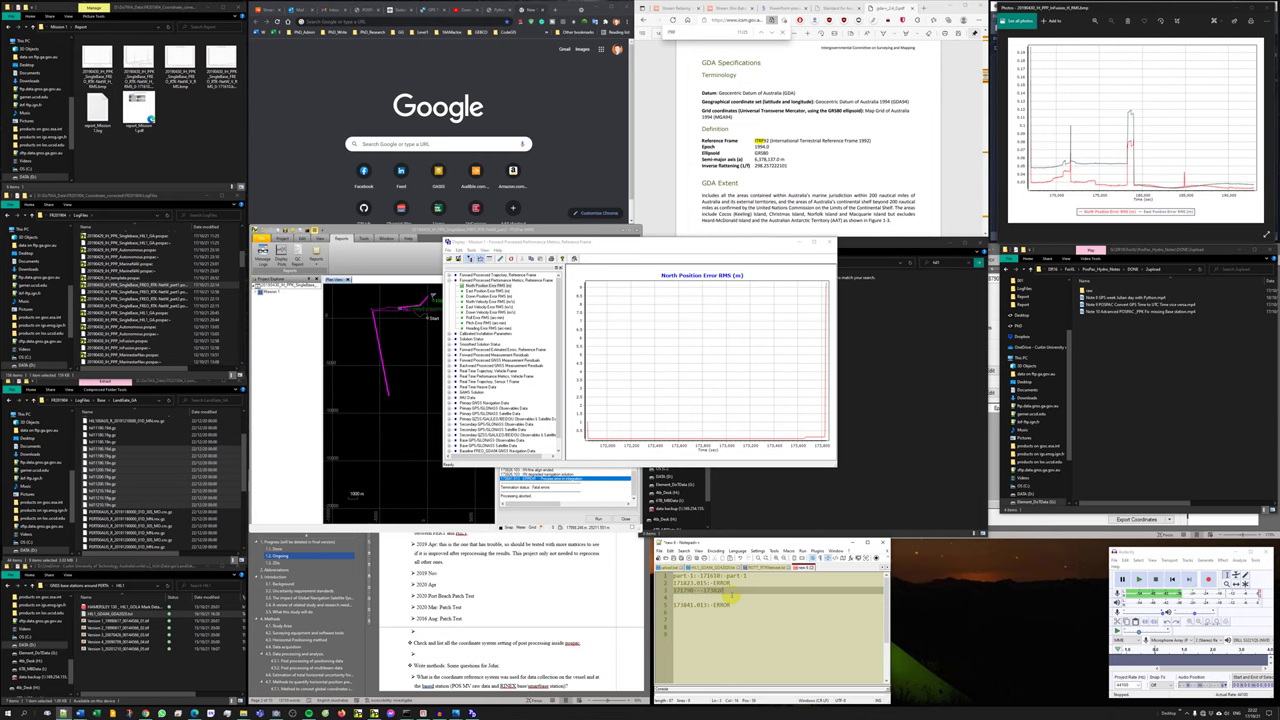
# Set the processing start time to 171790 in the project's timing settings and rerun the GNSS-Inertial Processor.
pyautogui.click(829, 242)
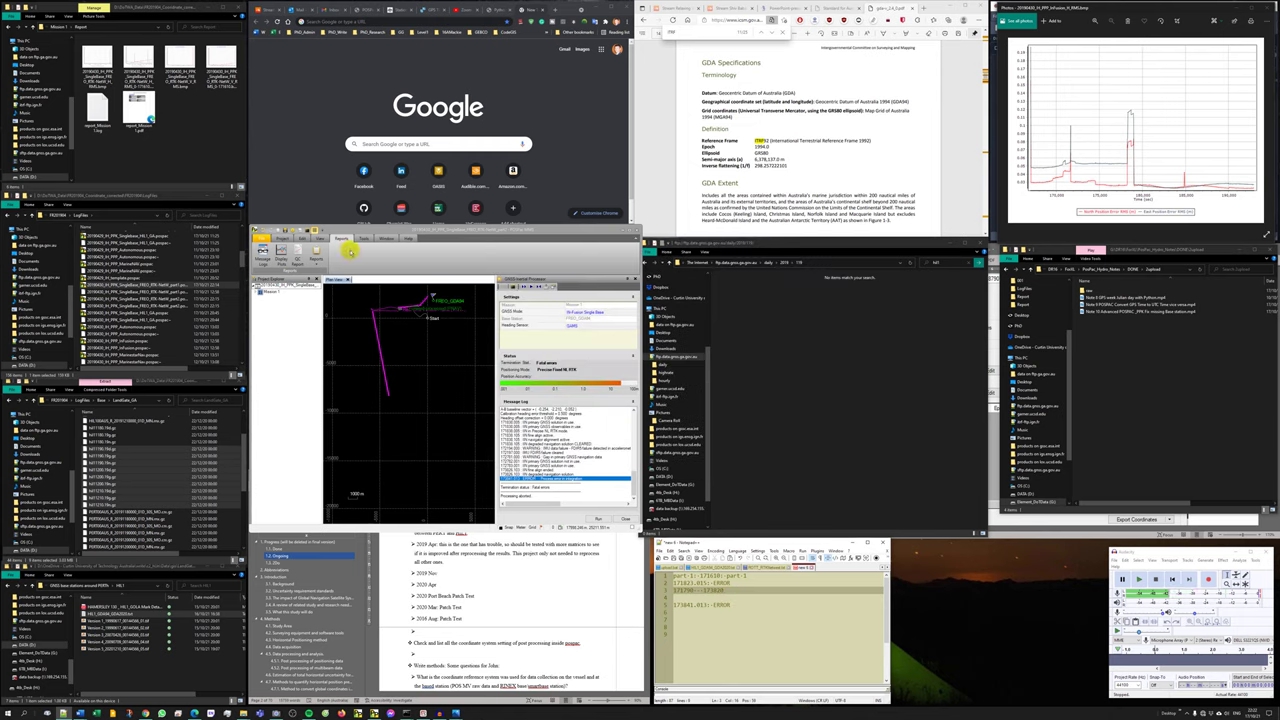
pyautogui.click(285, 239)
pyautogui.click(535, 258)
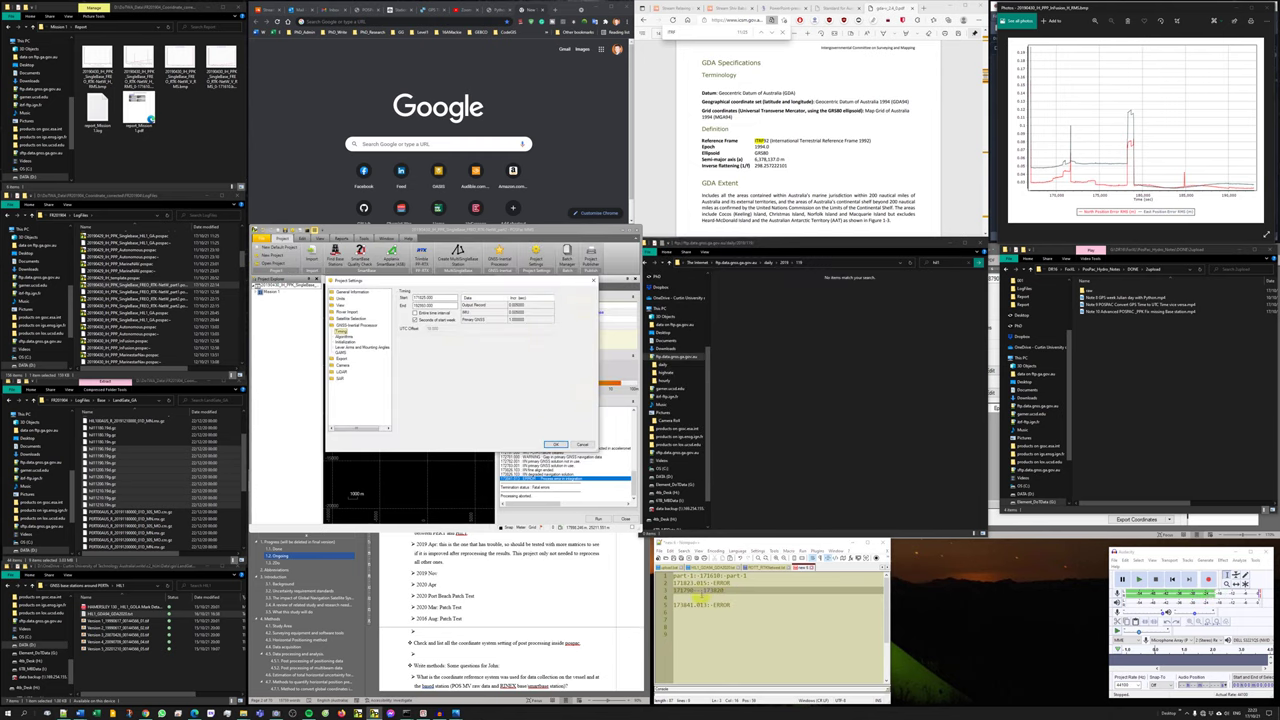
pyautogui.moveTo(436, 298); pyautogui.dragTo(400, 297)
pyautogui.write('171790')
pyautogui.click(555, 444)
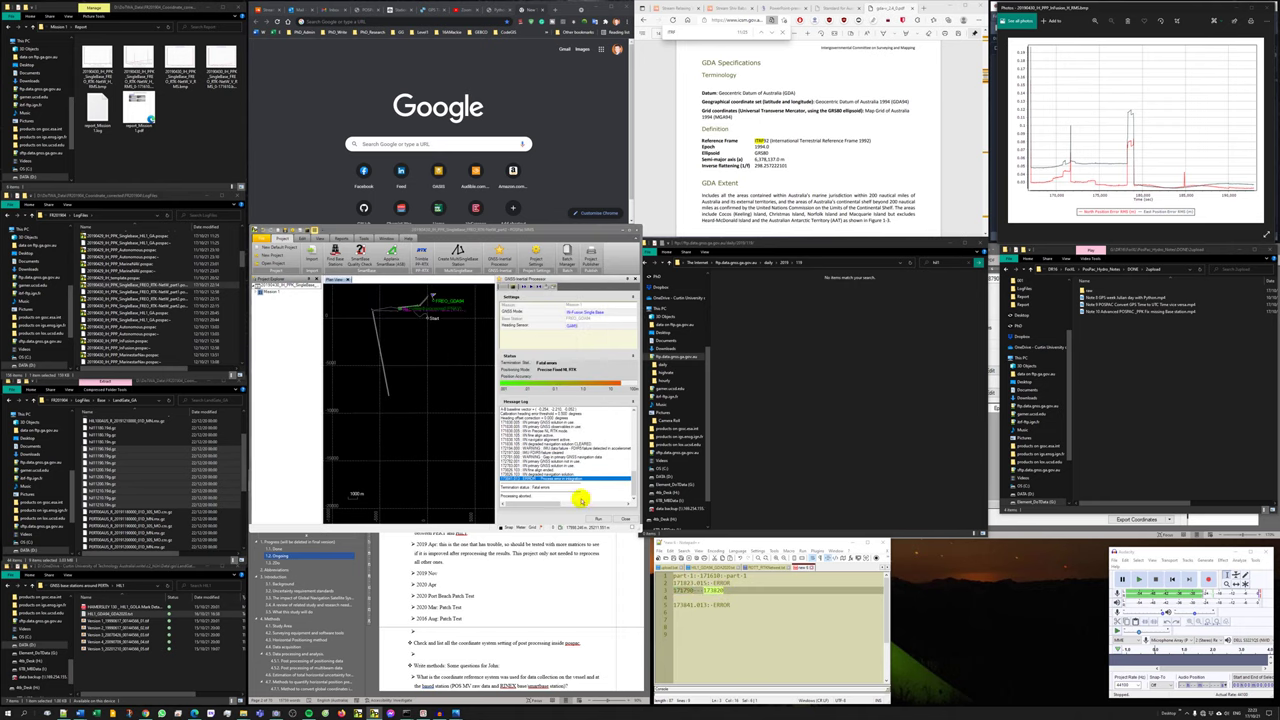
pyautogui.click(595, 519)
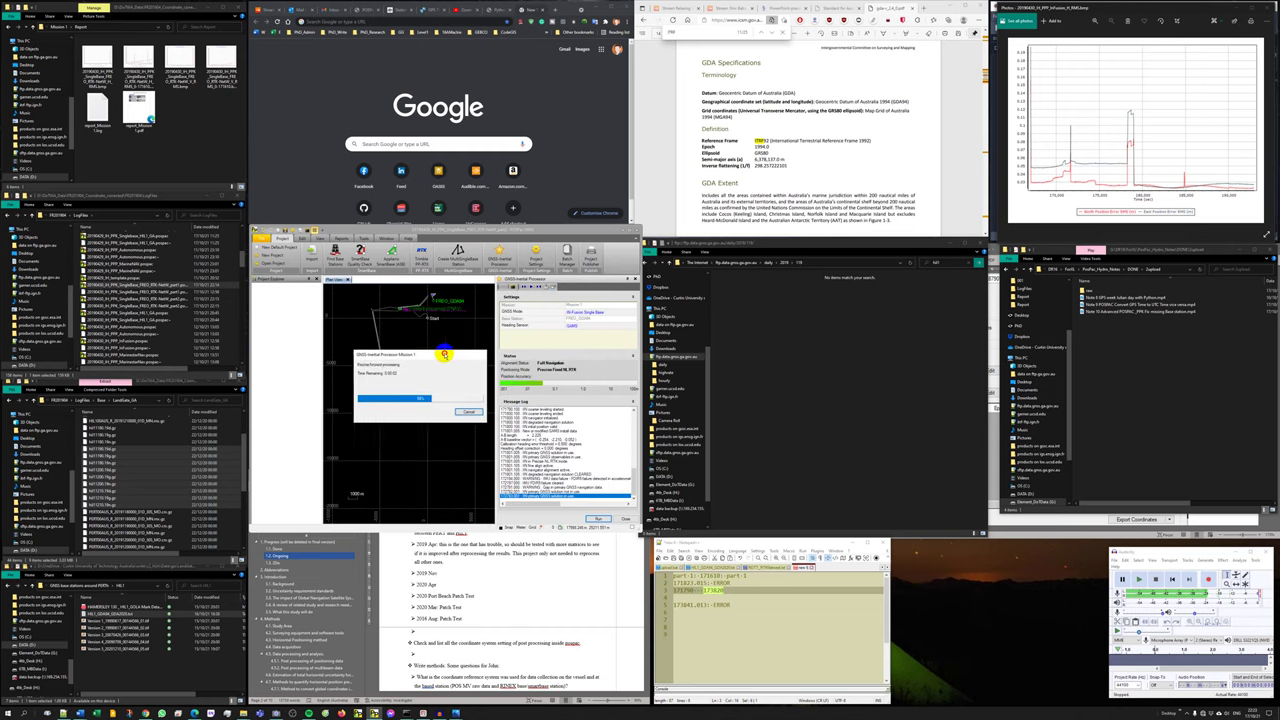
pyautogui.moveTo(449, 357); pyautogui.dragTo(432, 412)
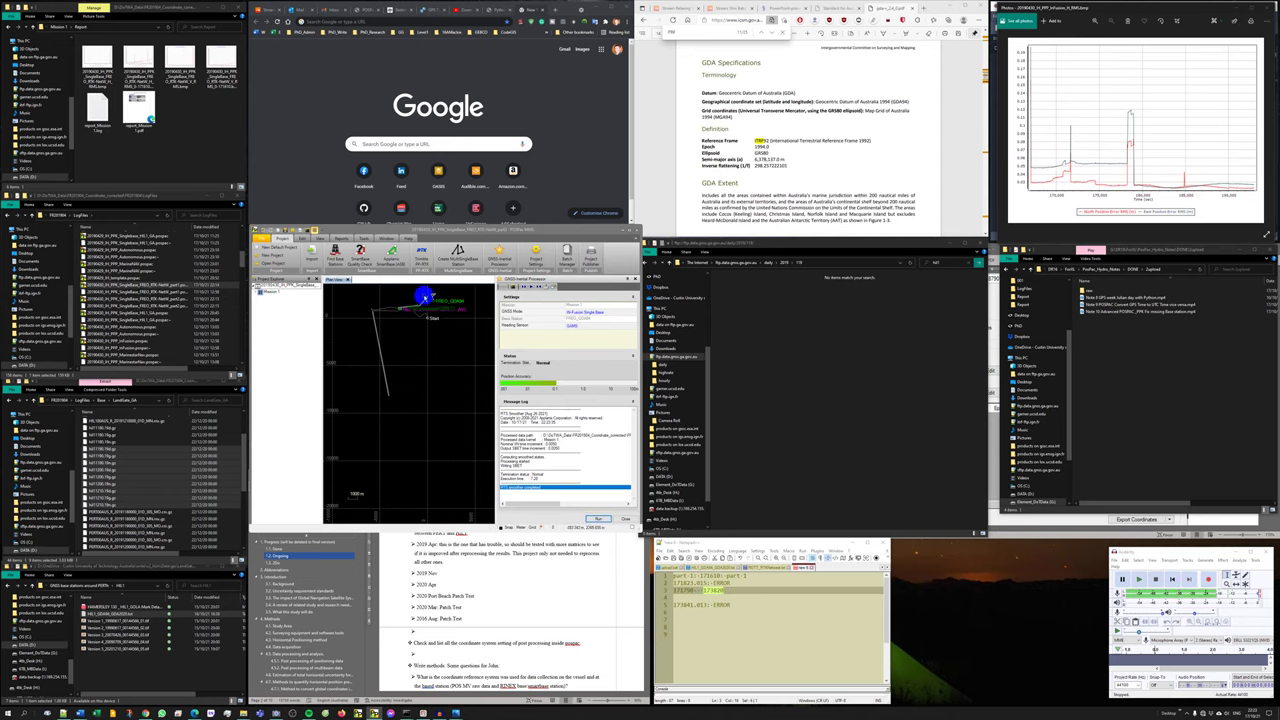
# Plot the north and east position error RMS together from the smoothed performance metrics.
pyautogui.click(341, 238)
pyautogui.click(281, 250)
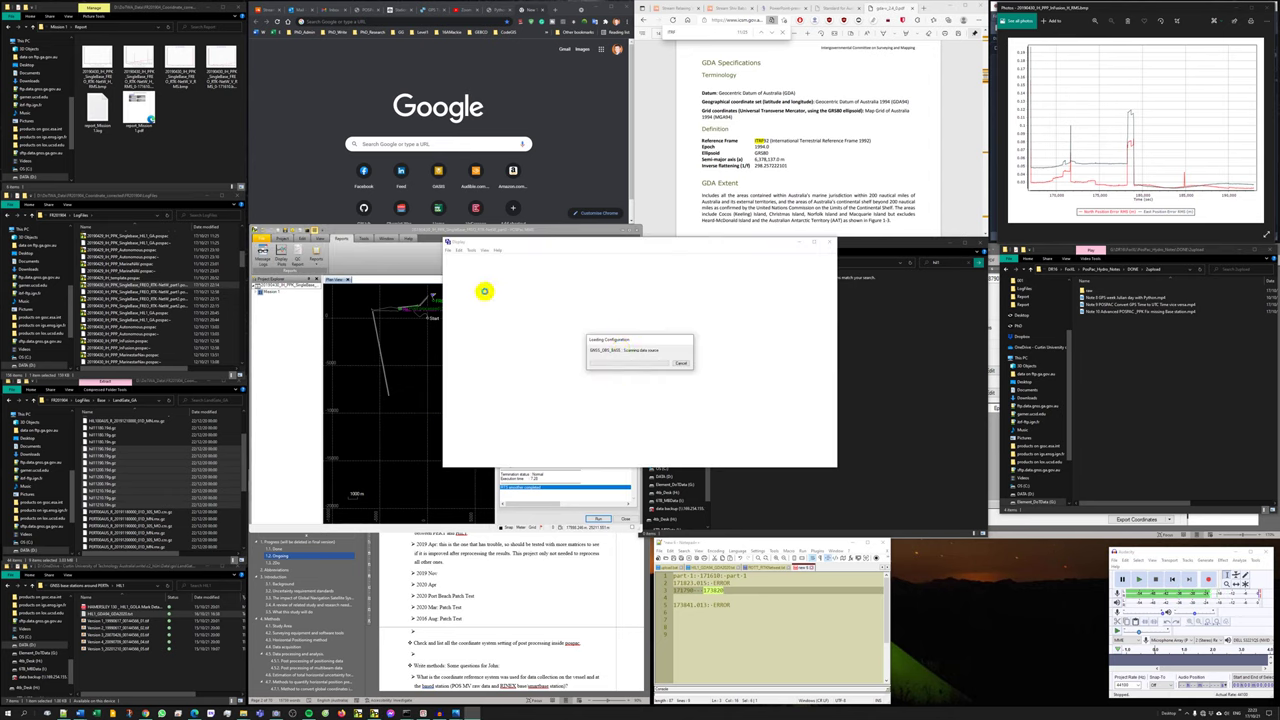
pyautogui.click(494, 281)
pyautogui.doubleClick(494, 282)
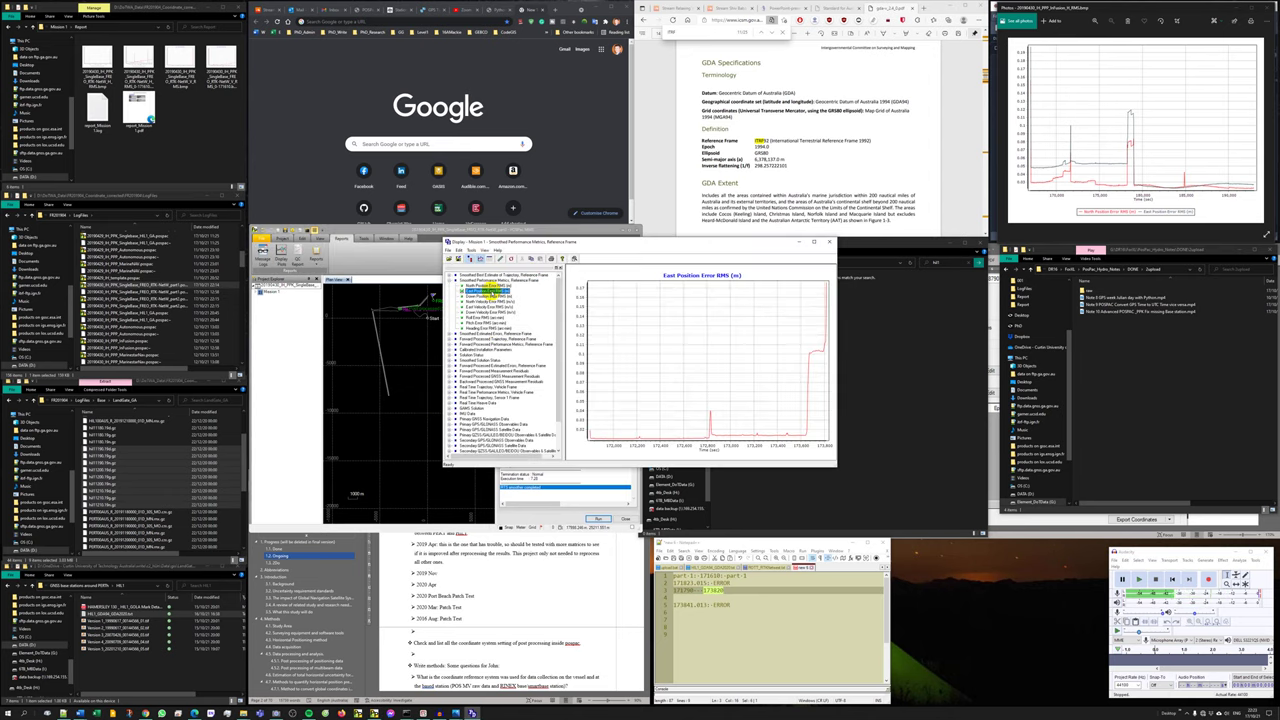
pyautogui.keyDown('ctrl'); pyautogui.click(486, 290); pyautogui.keyUp('ctrl')
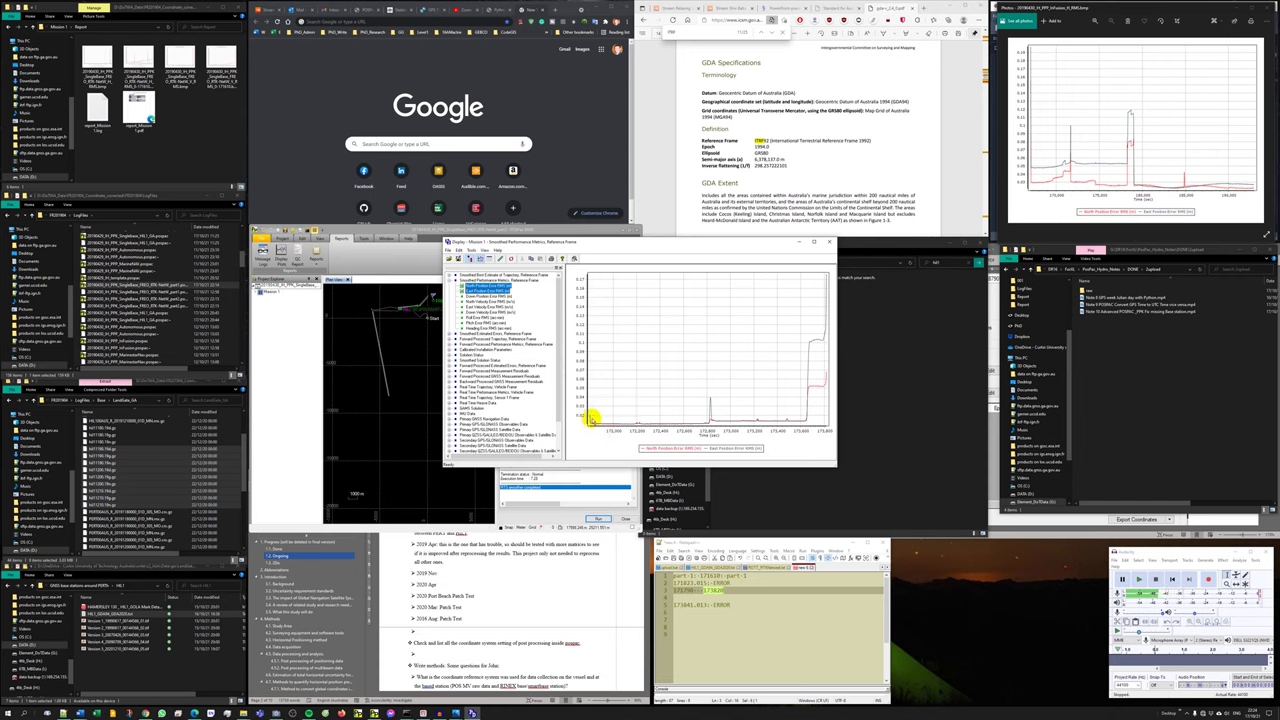
# Change the time range on the third line of the notes to 171810 - 173800 and close the error plot.
pyautogui.click(694, 609)
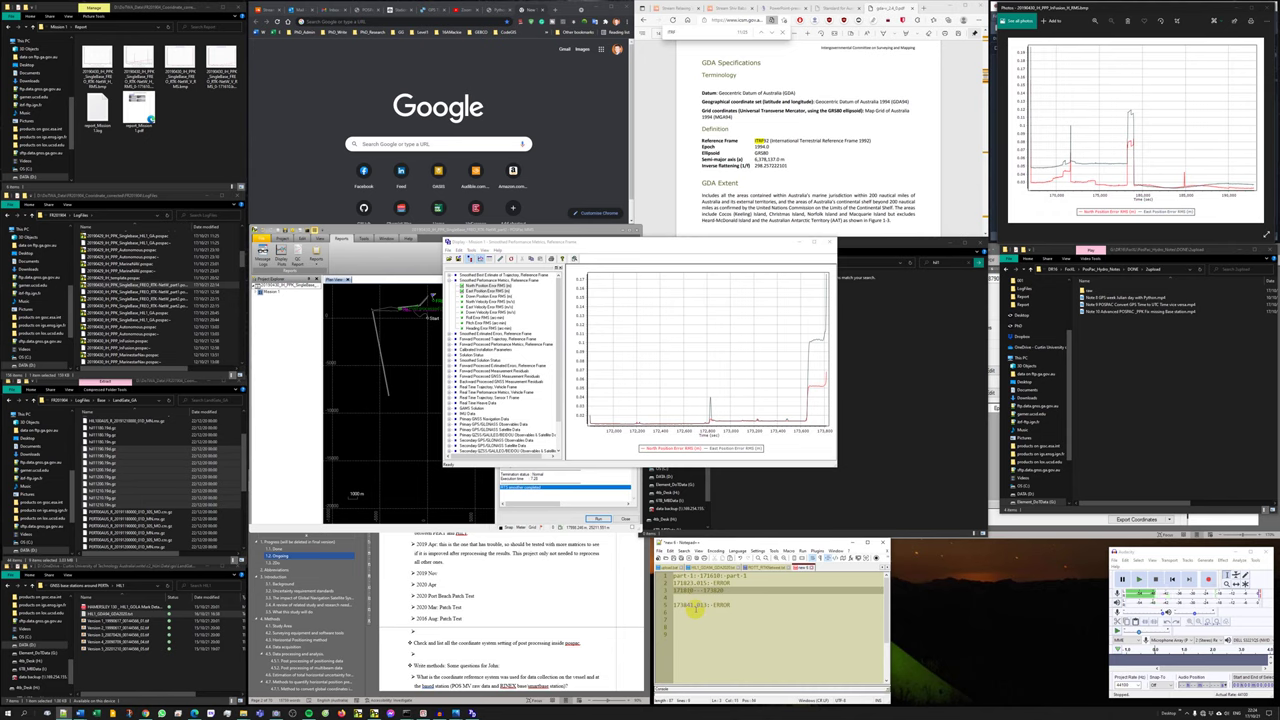
pyautogui.click(704, 598)
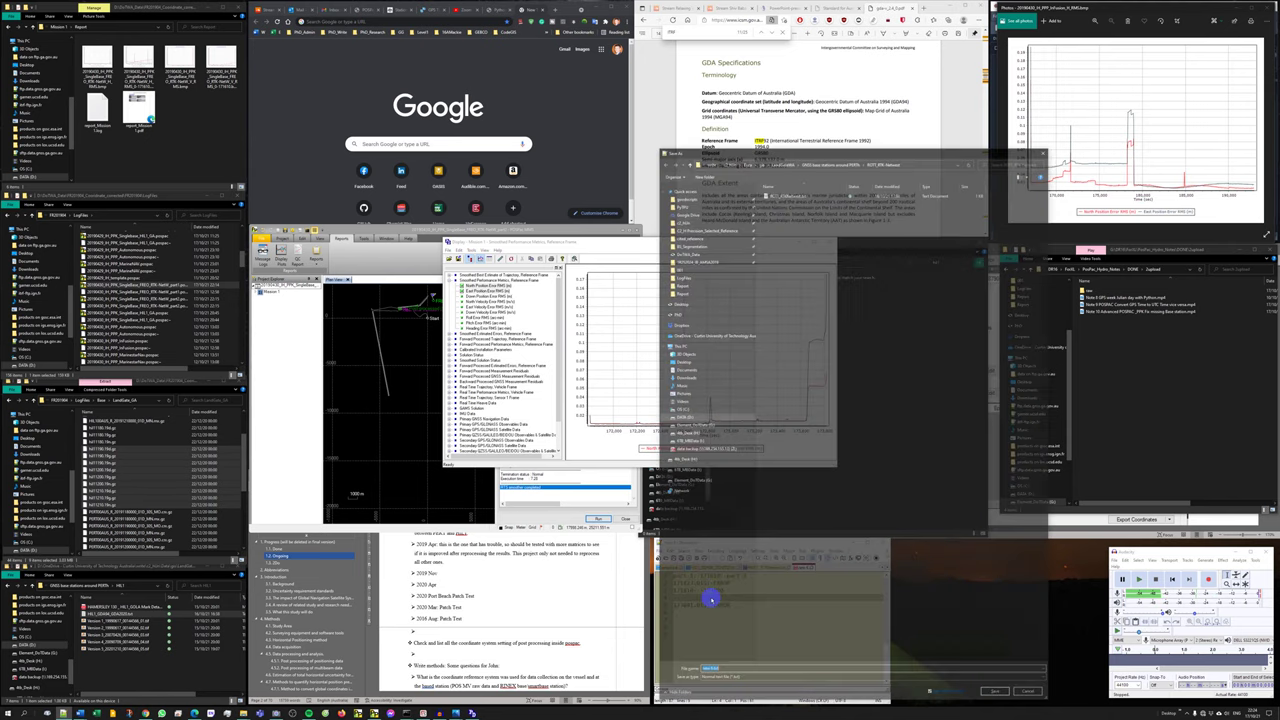
pyautogui.click(832, 243)
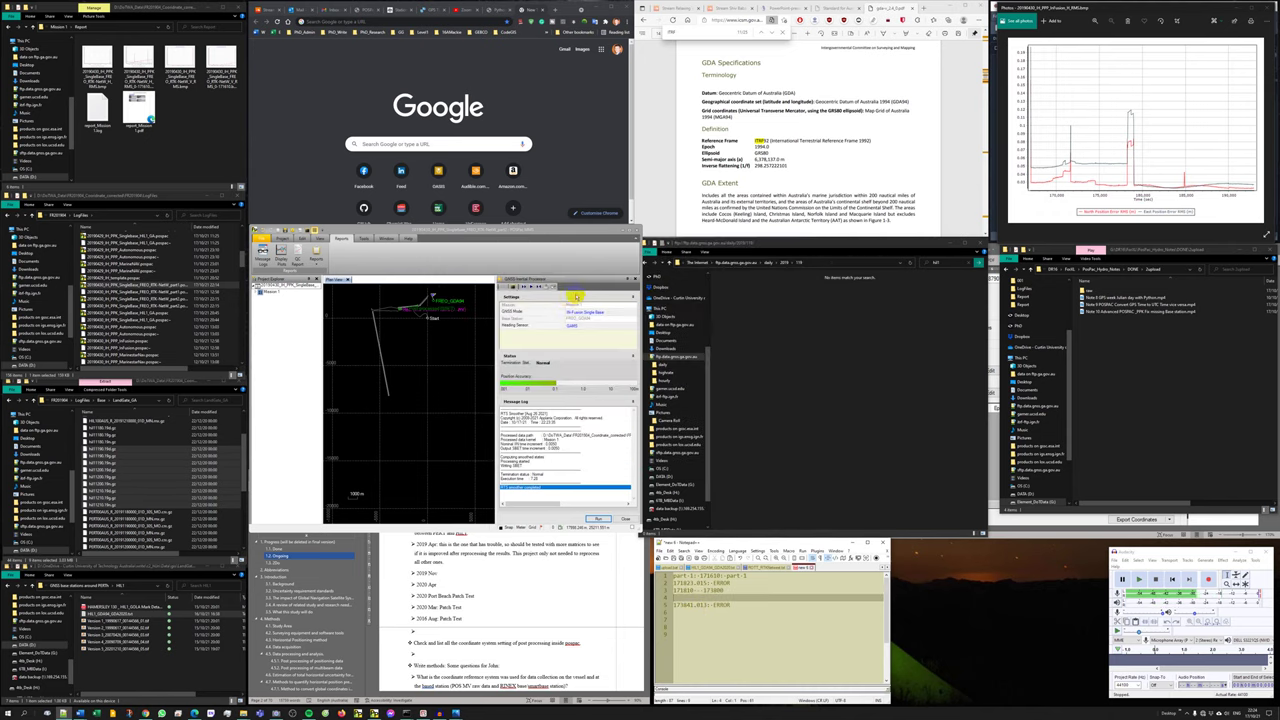
# Set the processing start and end times to the noted range, 171810 to 173800, and rerun the GNSS-Inertial Processor.
pyautogui.click(536, 259)
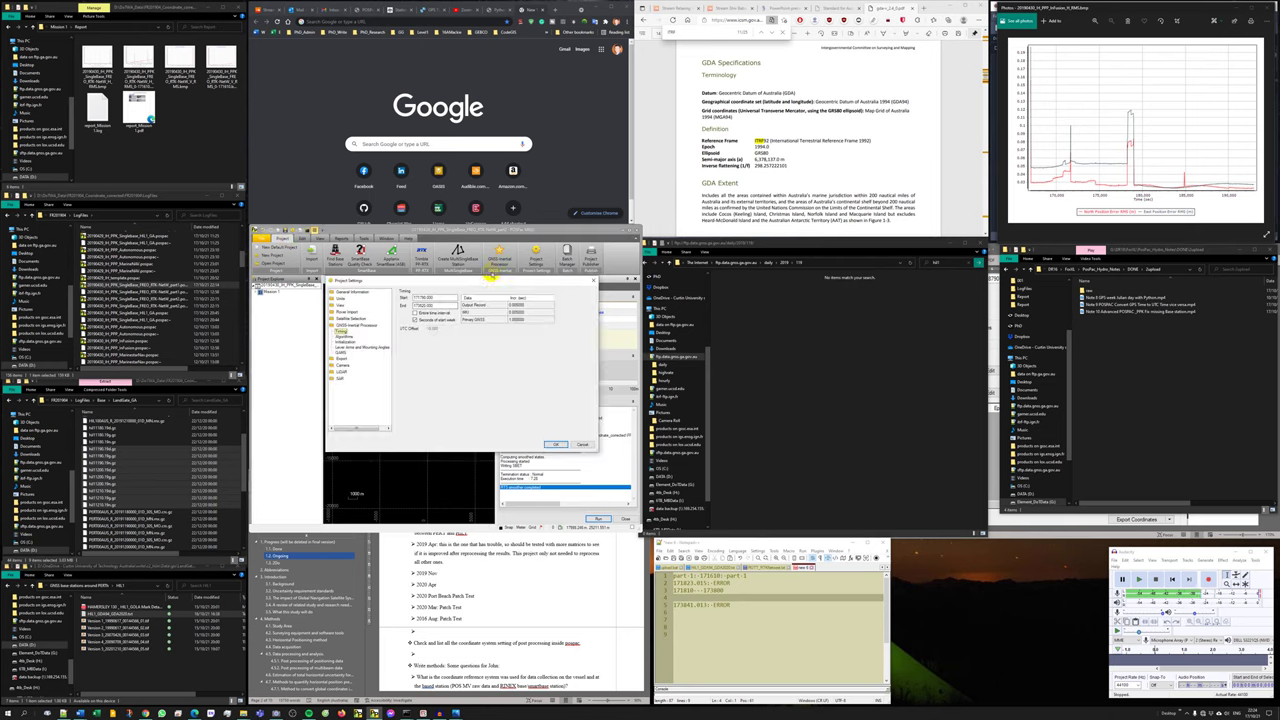
pyautogui.doubleClick(681, 589)
pyautogui.hotkey('ctrl', 'c')
pyautogui.doubleClick(420, 298)
pyautogui.hotkey('ctrl', 'v')
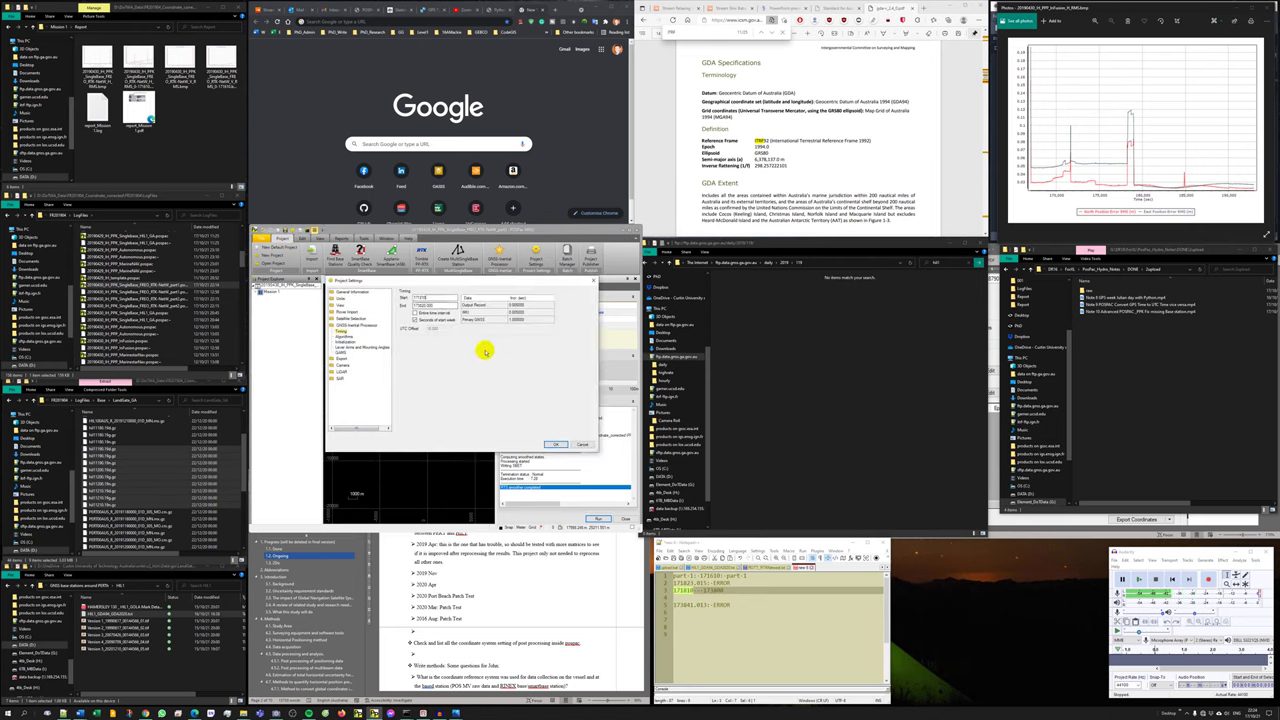
pyautogui.doubleClick(711, 590)
pyautogui.hotkey('ctrl', 'c')
pyautogui.doubleClick(428, 305)
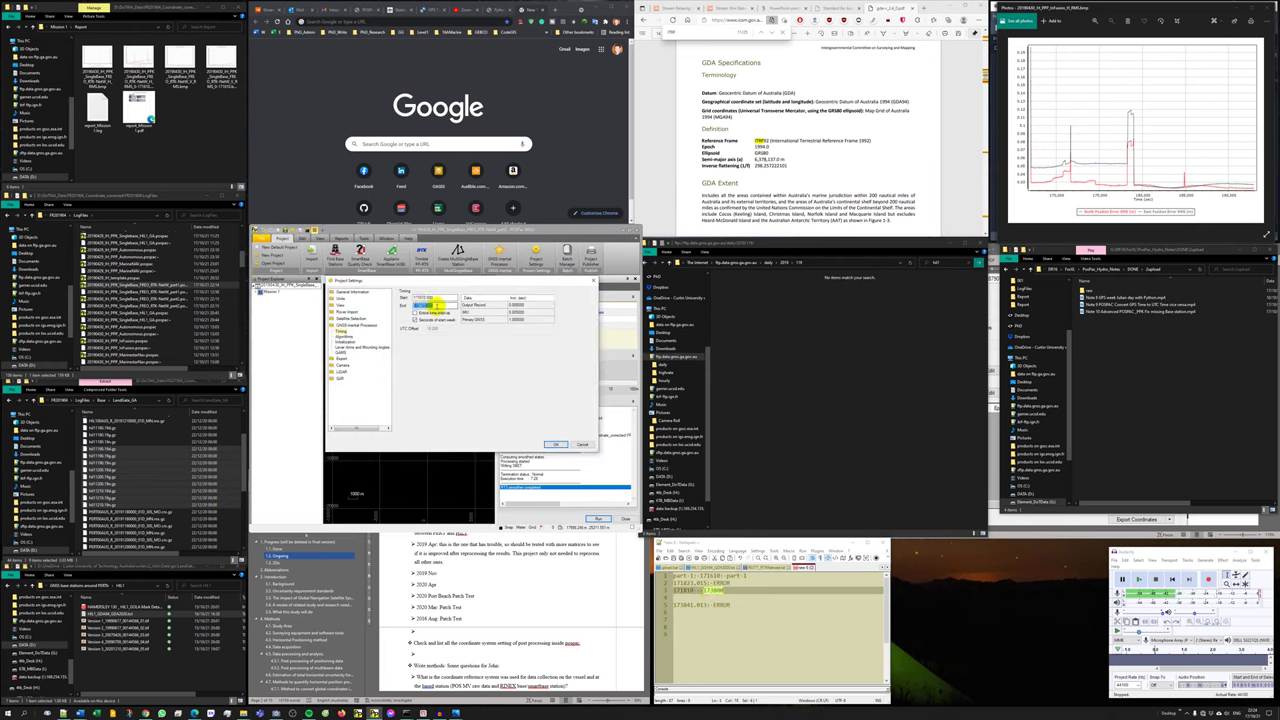
pyautogui.hotkey('ctrl', 'v')
pyautogui.click(551, 444)
pyautogui.click(551, 444)
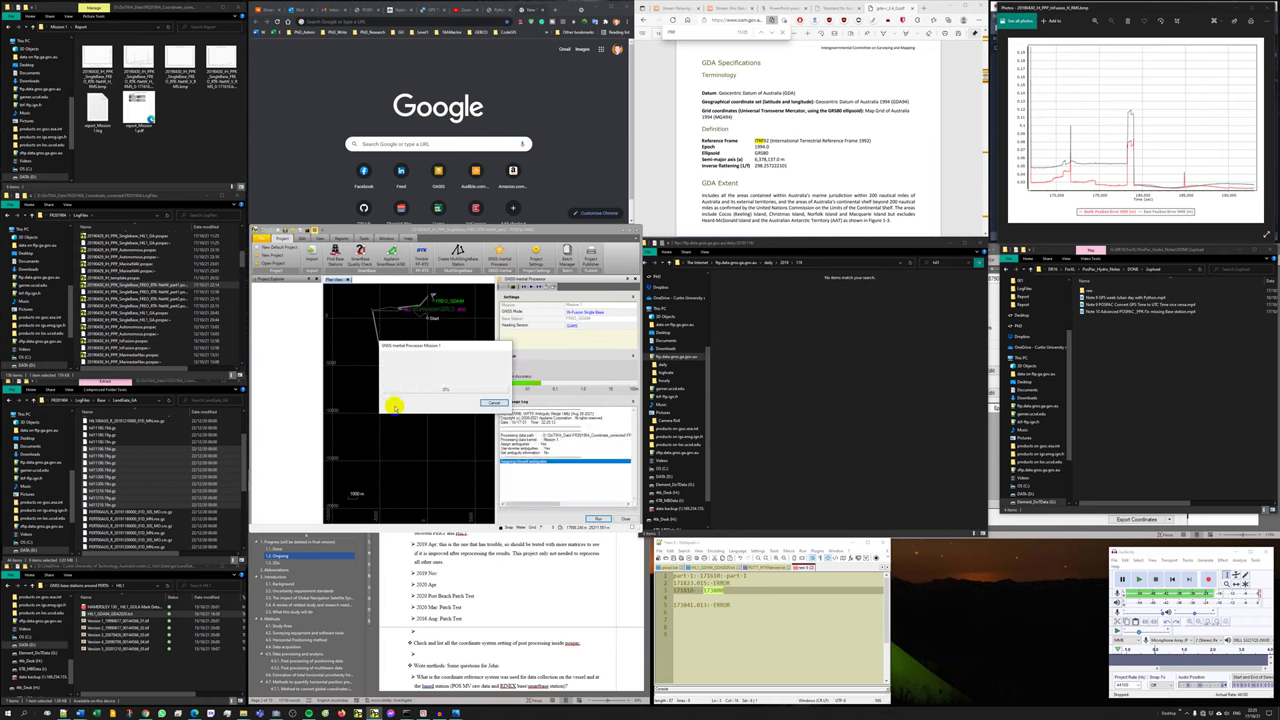
# Insert a "pp:" line with its time range below the first error entry in the notes.
pyautogui.click(751, 584)
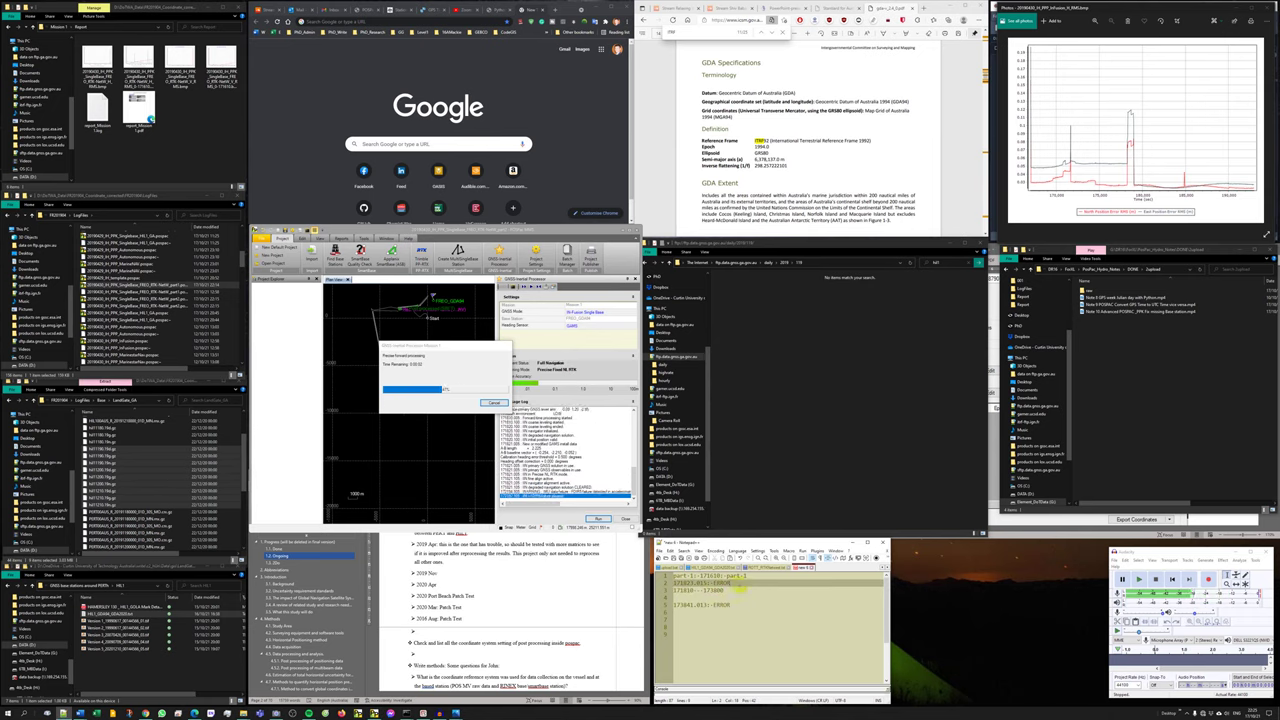
pyautogui.press('Return')
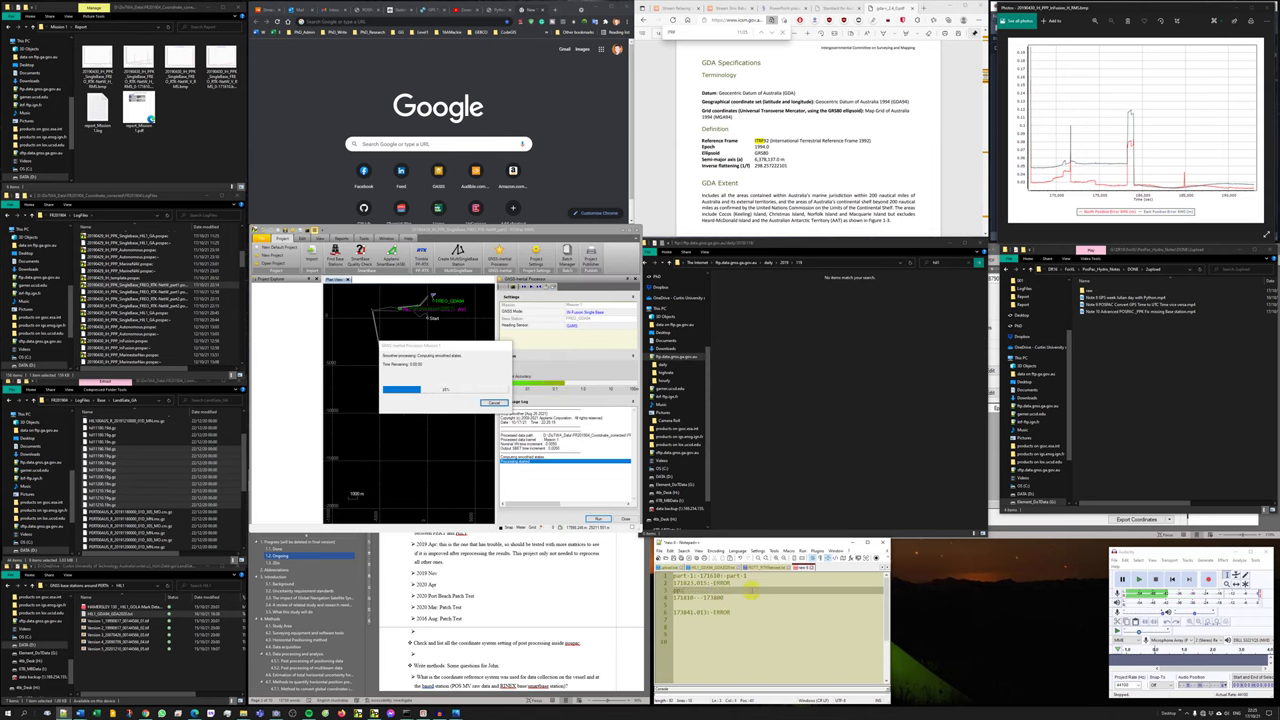
pyautogui.write('pp:-171638 - 171604')
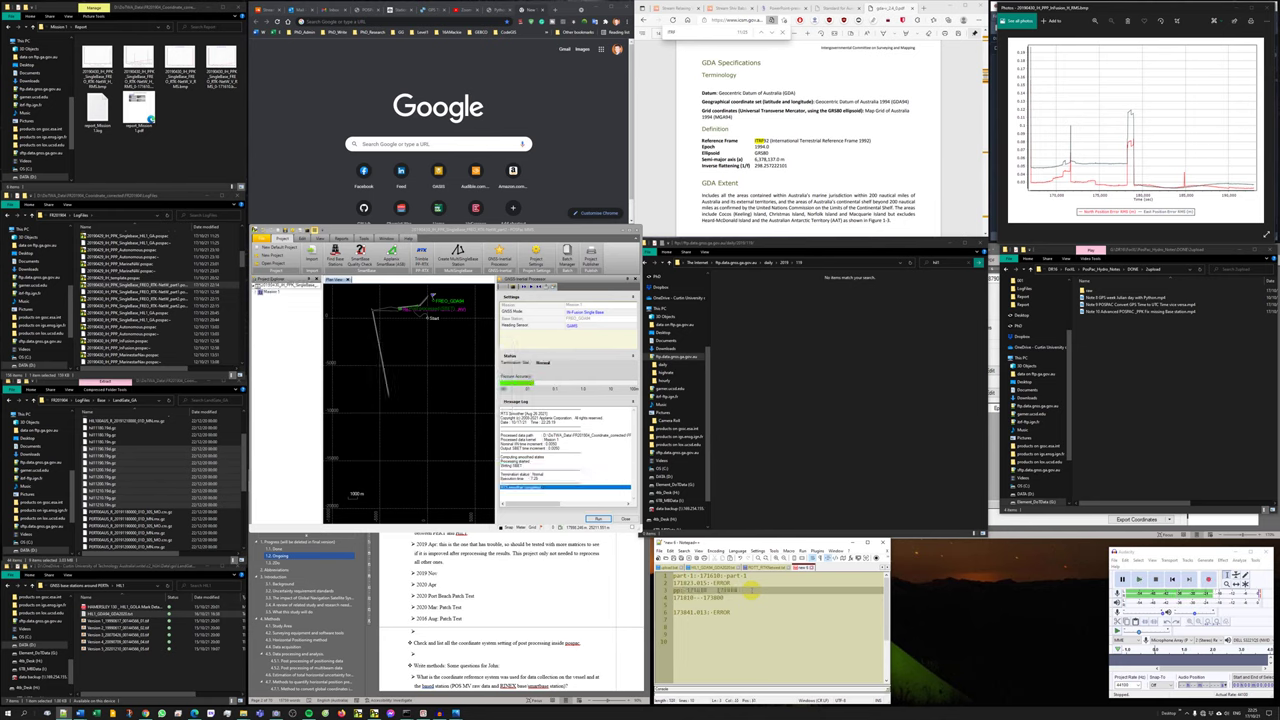
# Plot the smoothed north and east position error RMS together for the reprocessed segment.
pyautogui.click(341, 238)
pyautogui.click(282, 256)
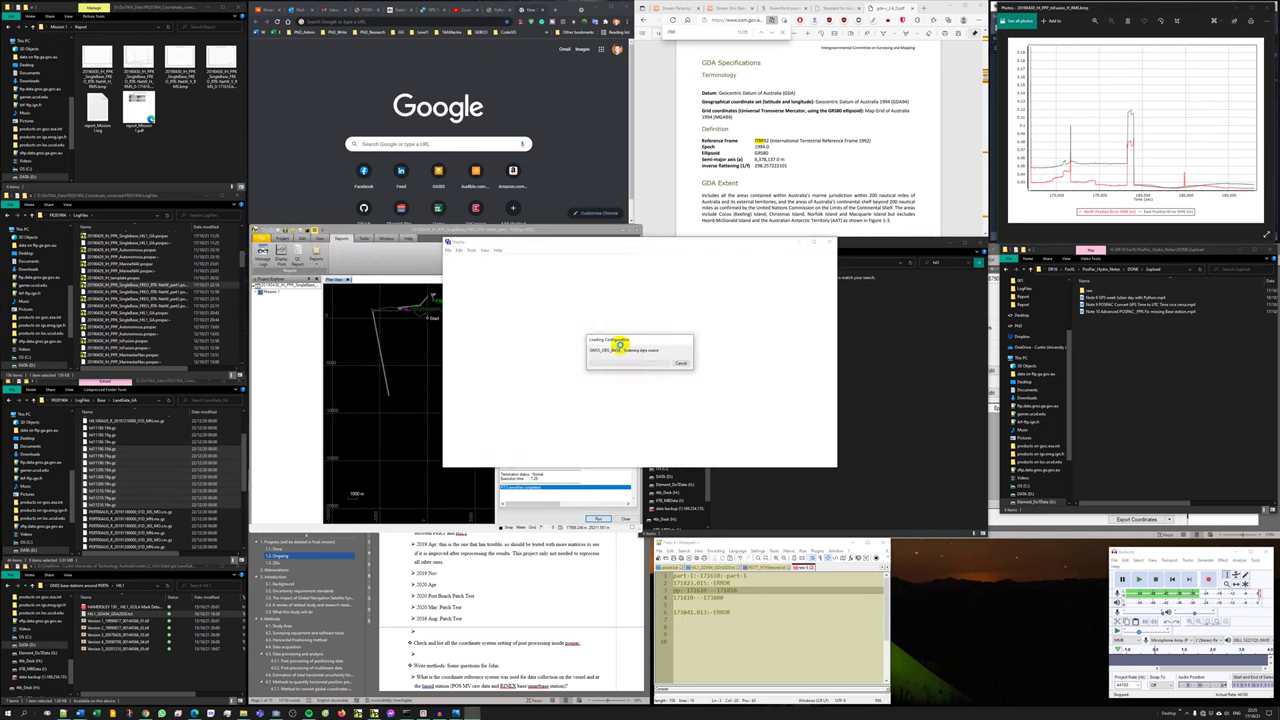
pyautogui.doubleClick(504, 281)
pyautogui.click(500, 286)
pyautogui.keyDown('ctrl'); pyautogui.click(497, 291); pyautogui.keyUp('ctrl')
pyautogui.rightClick(498, 292)
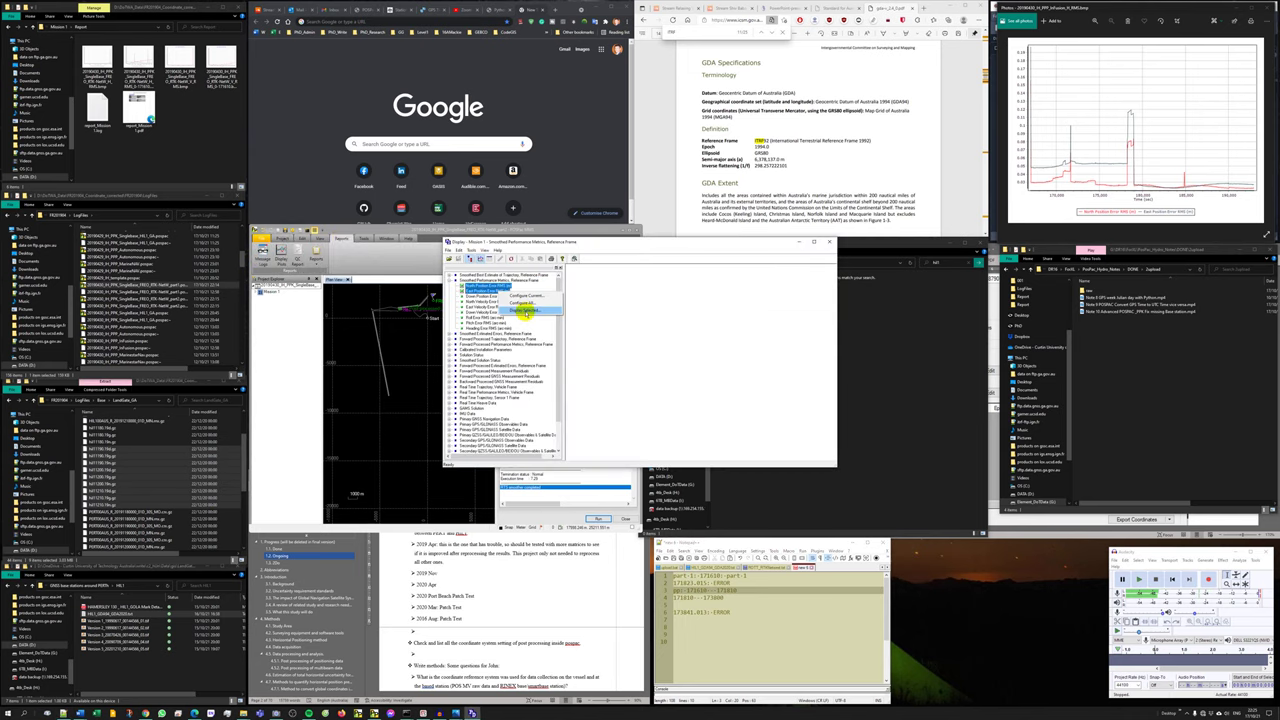
pyautogui.click(526, 310)
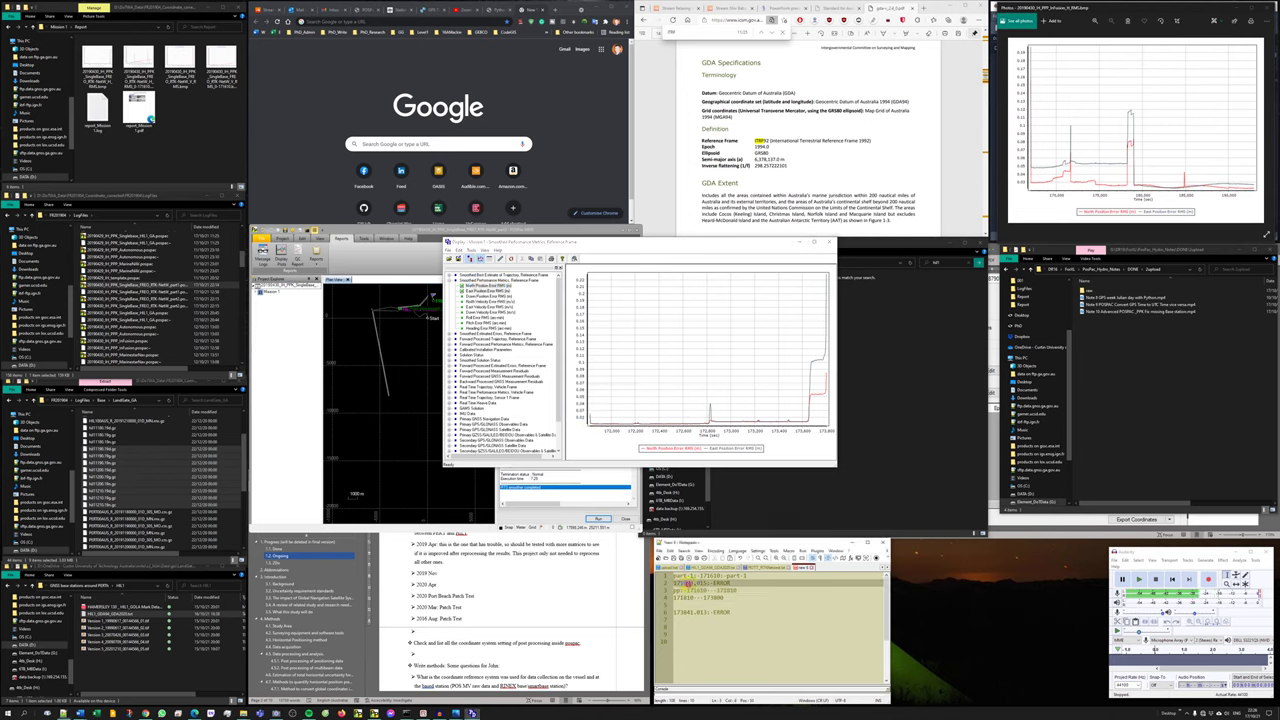
# Change the time range on the fourth line of the notes to 171700 - 173700 and move the error plot aside.
pyautogui.click(678, 598)
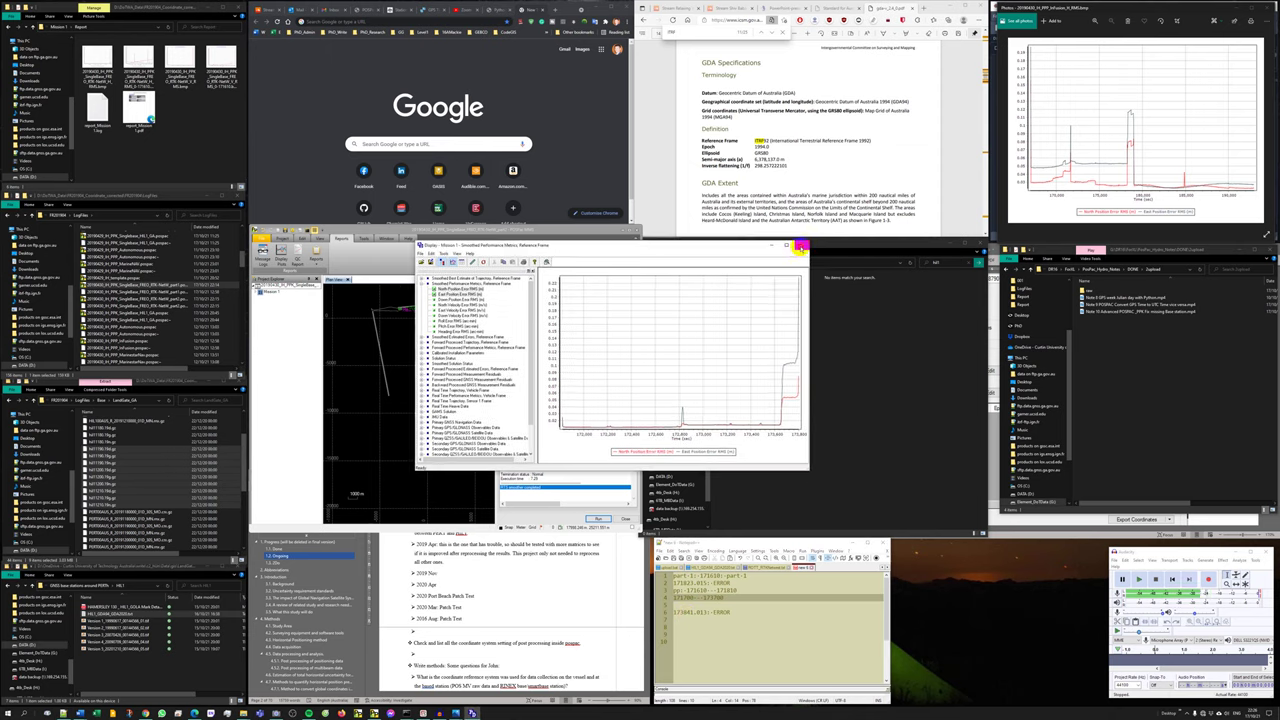
pyautogui.moveTo(745, 246); pyautogui.dragTo(967, 260)
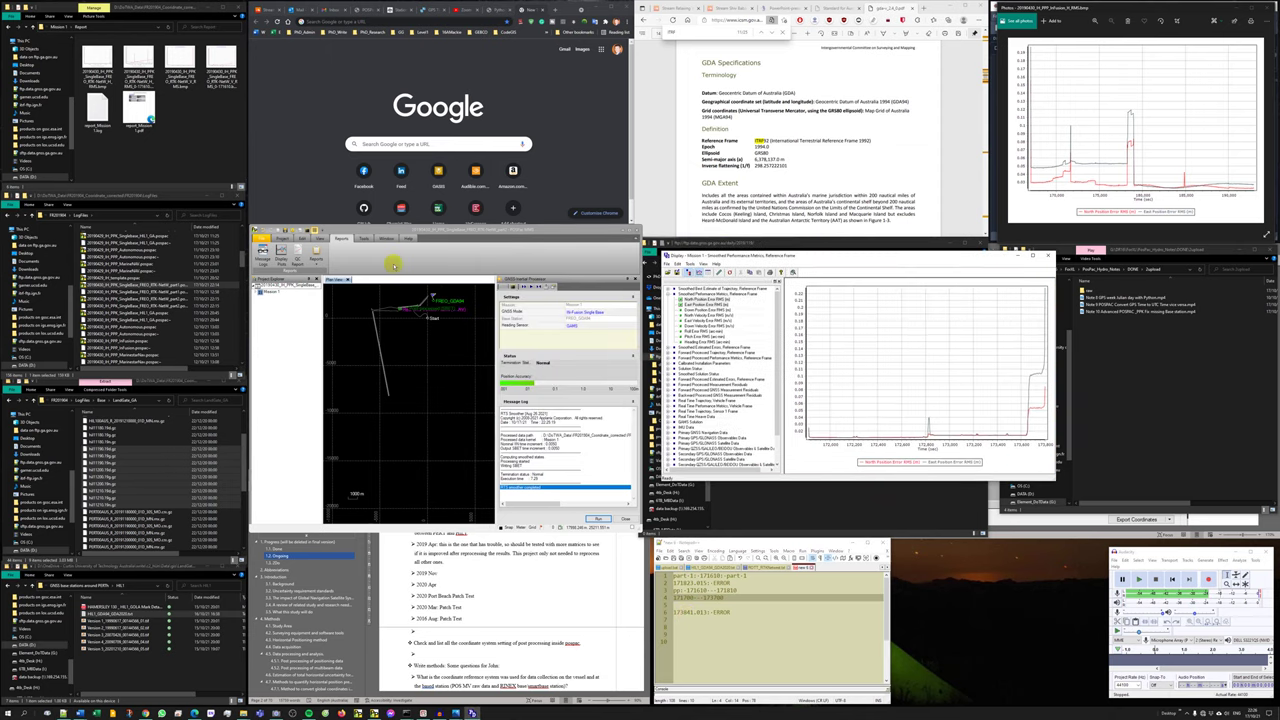
# Set the processing times to 171700 through 173700, rerun the GNSS-Inertial Processor, and close the old error plot.
pyautogui.click(316, 242)
pyautogui.click(282, 240)
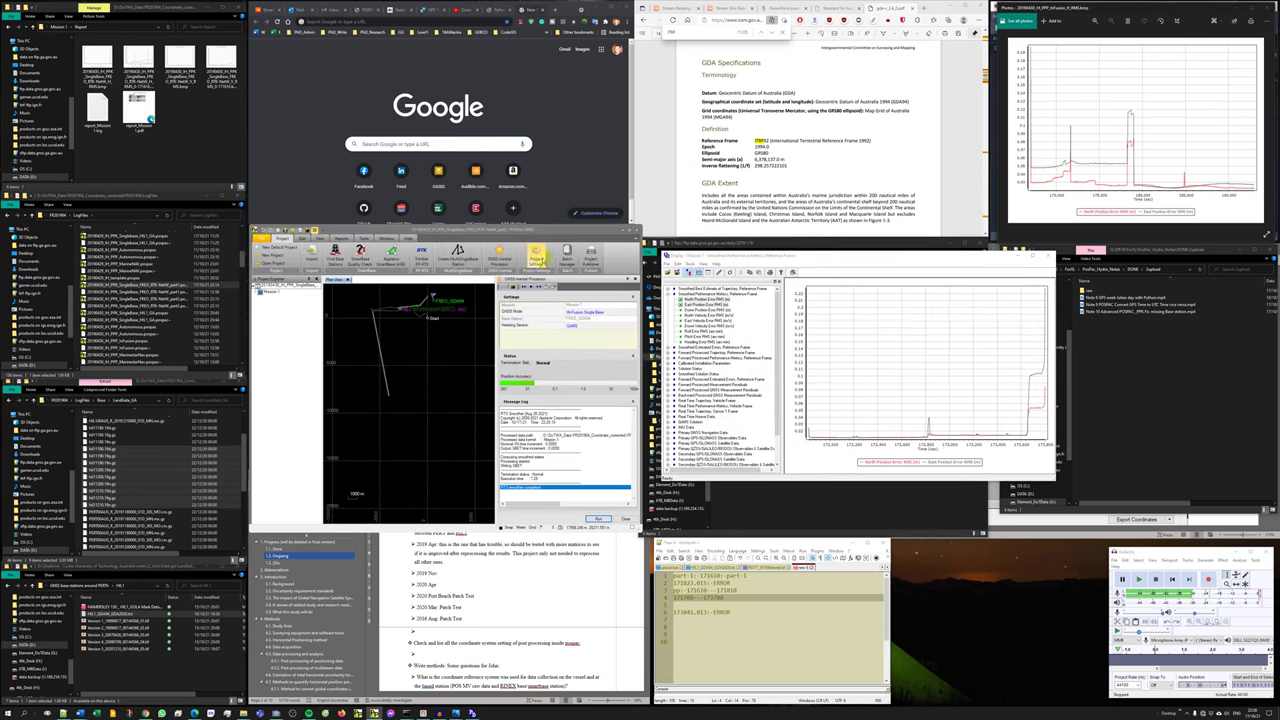
pyautogui.click(543, 258)
pyautogui.doubleClick(683, 598)
pyautogui.hotkey('ctrl', 'c')
pyautogui.doubleClick(444, 298)
pyautogui.hotkey('ctrl', 'v')
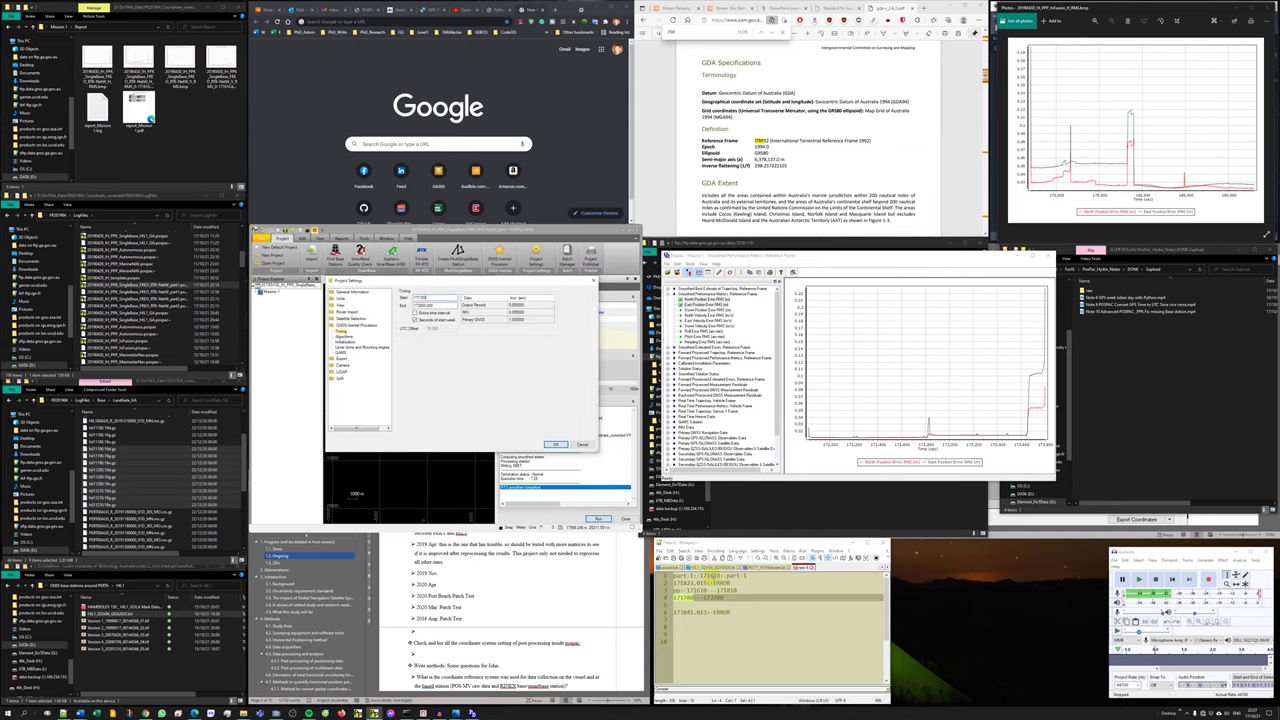
pyautogui.doubleClick(713, 597)
pyautogui.hotkey('ctrl', 'c')
pyautogui.moveTo(442, 306); pyautogui.dragTo(394, 302)
pyautogui.hotkey('ctrl', 'v')
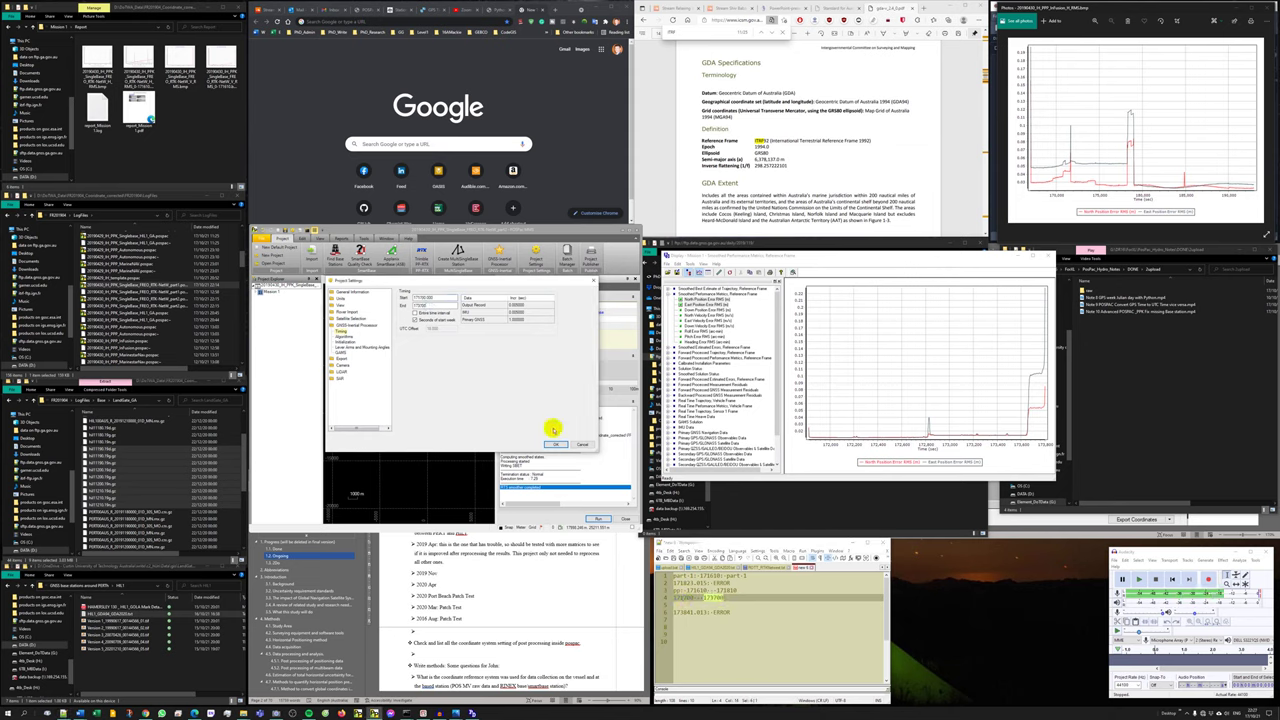
pyautogui.click(557, 446)
pyautogui.click(557, 445)
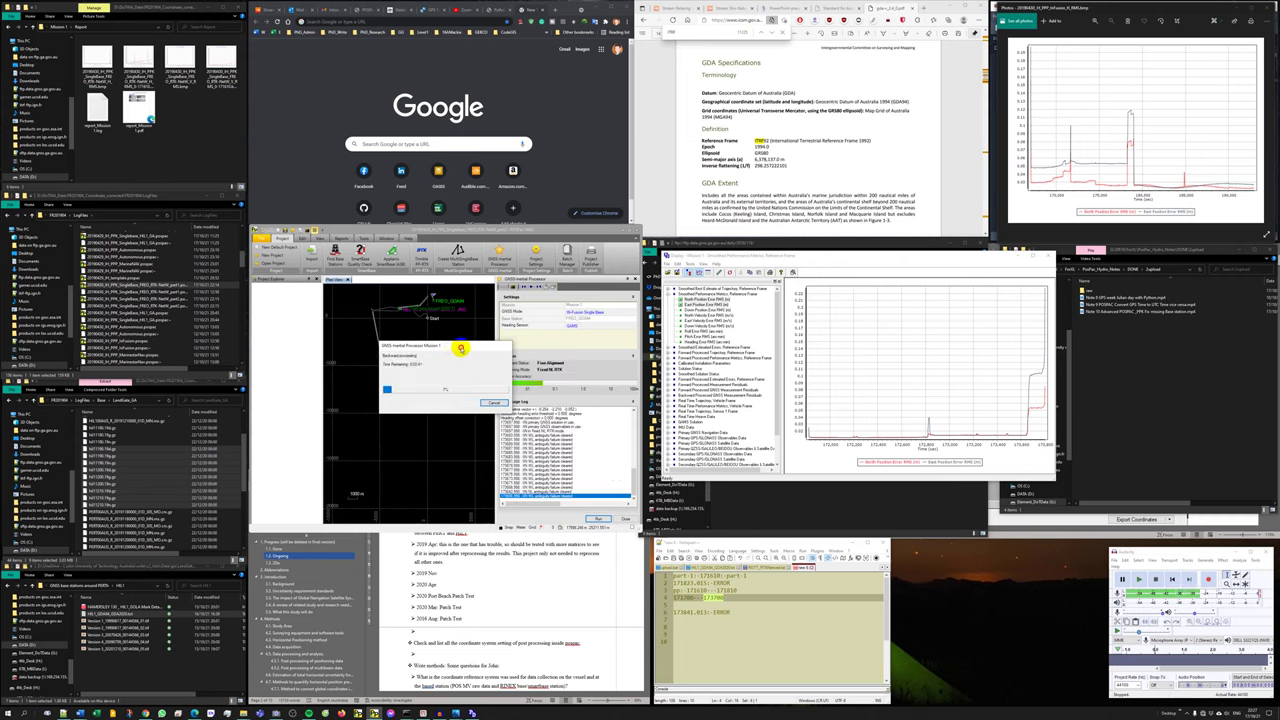
pyautogui.click(1047, 257)
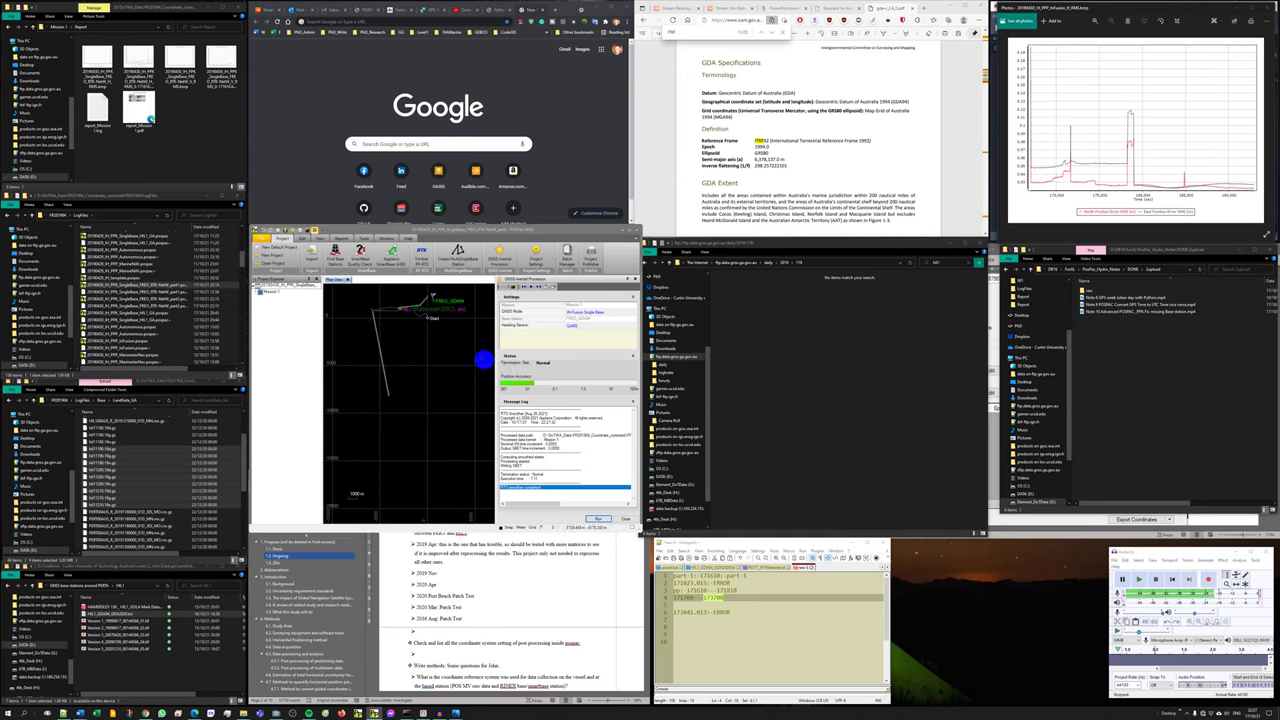
# Plot the smoothed north and east position error RMS together for the widened time range.
pyautogui.click(340, 238)
pyautogui.click(292, 256)
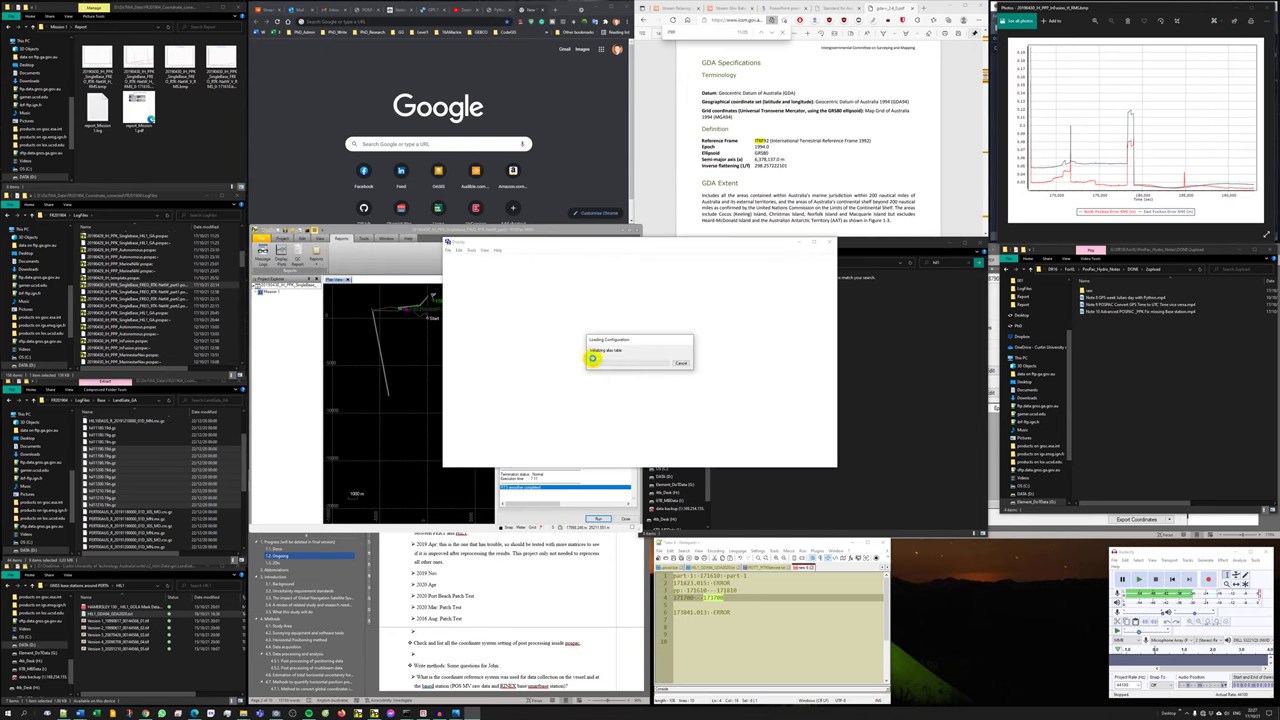
pyautogui.click(490, 286)
pyautogui.keyDown('ctrl'); pyautogui.click(491, 291); pyautogui.keyUp('ctrl')
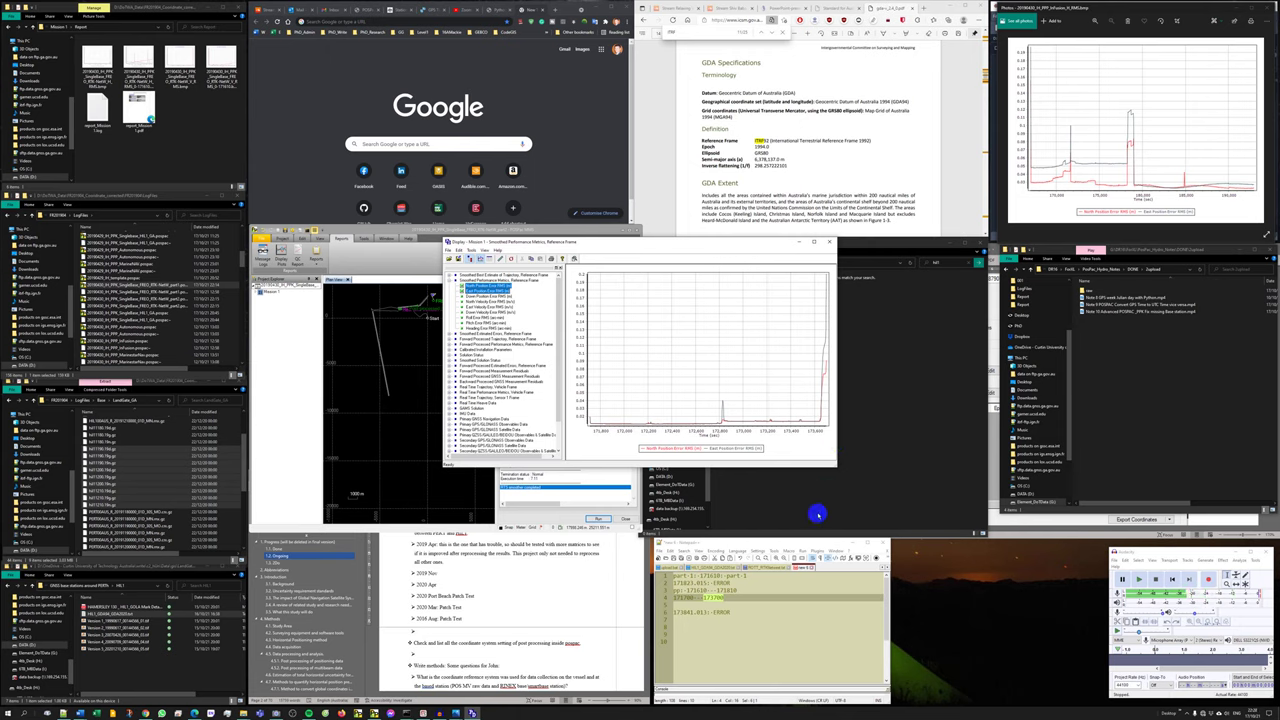
# Revise the end time on the fourth line of the notes and replace its start time with the first line's value.
pyautogui.click(715, 598)
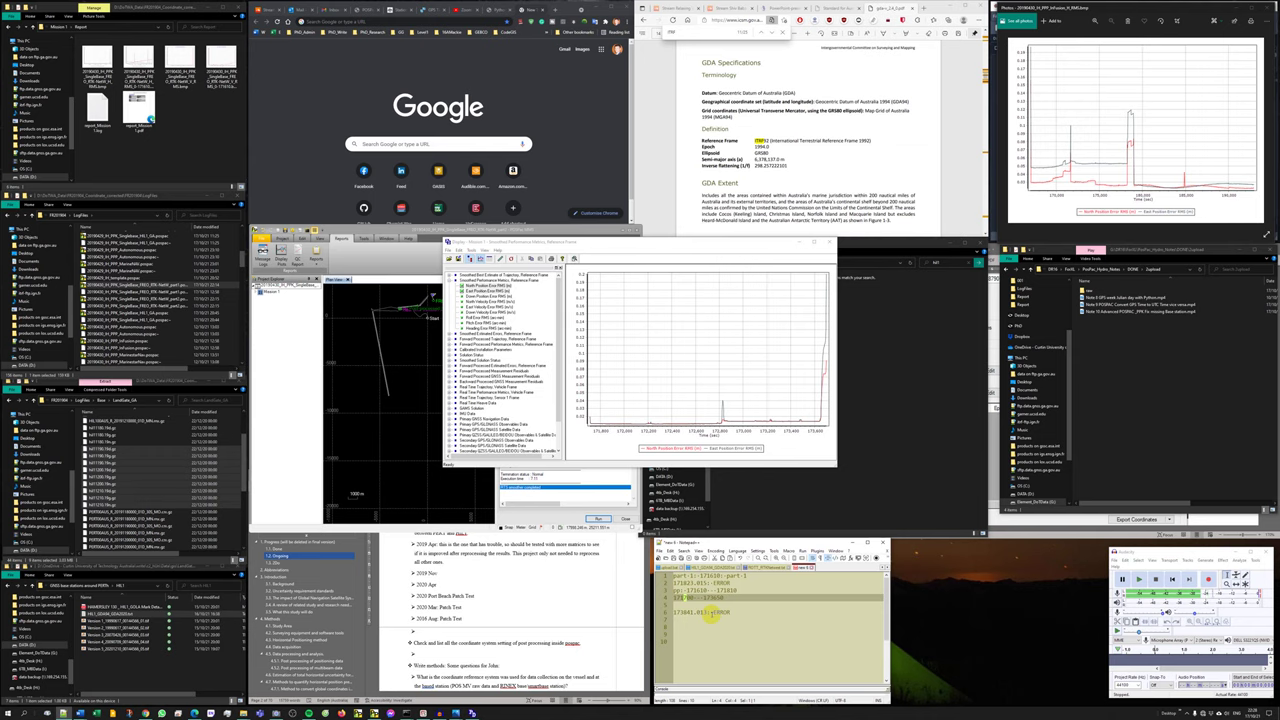
pyautogui.click(710, 576)
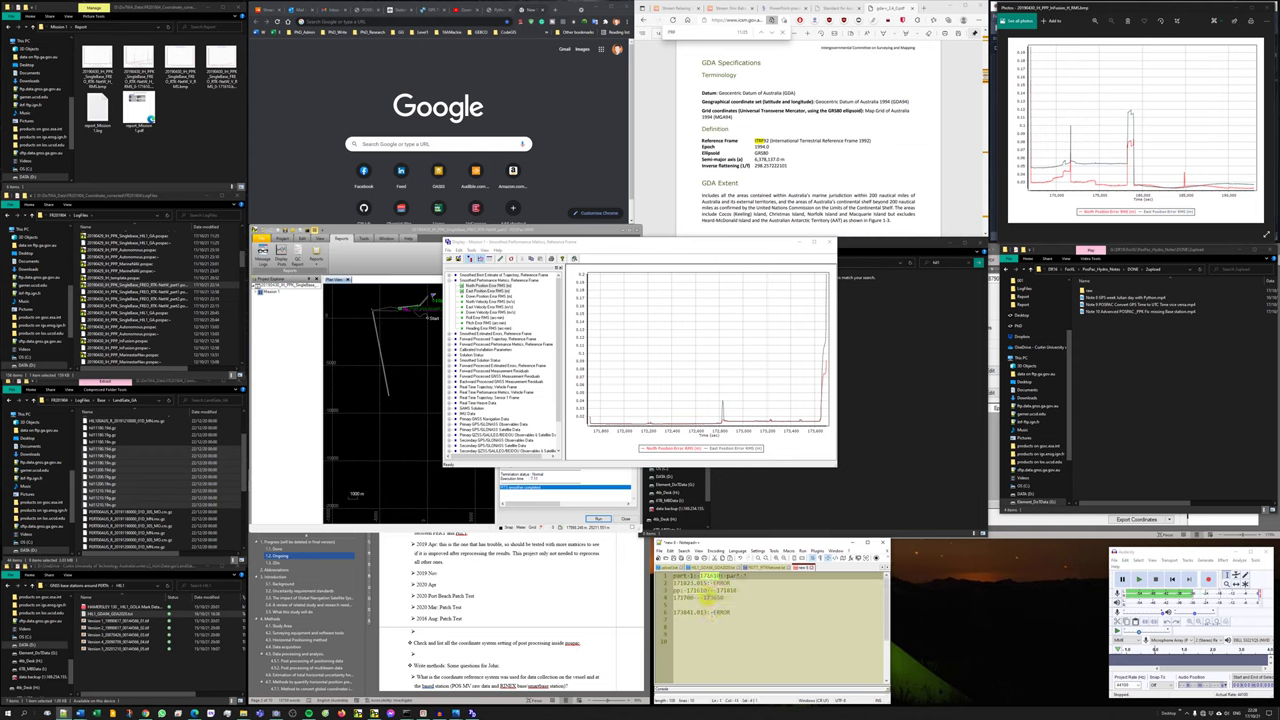
pyautogui.click(681, 598)
pyautogui.click(735, 597)
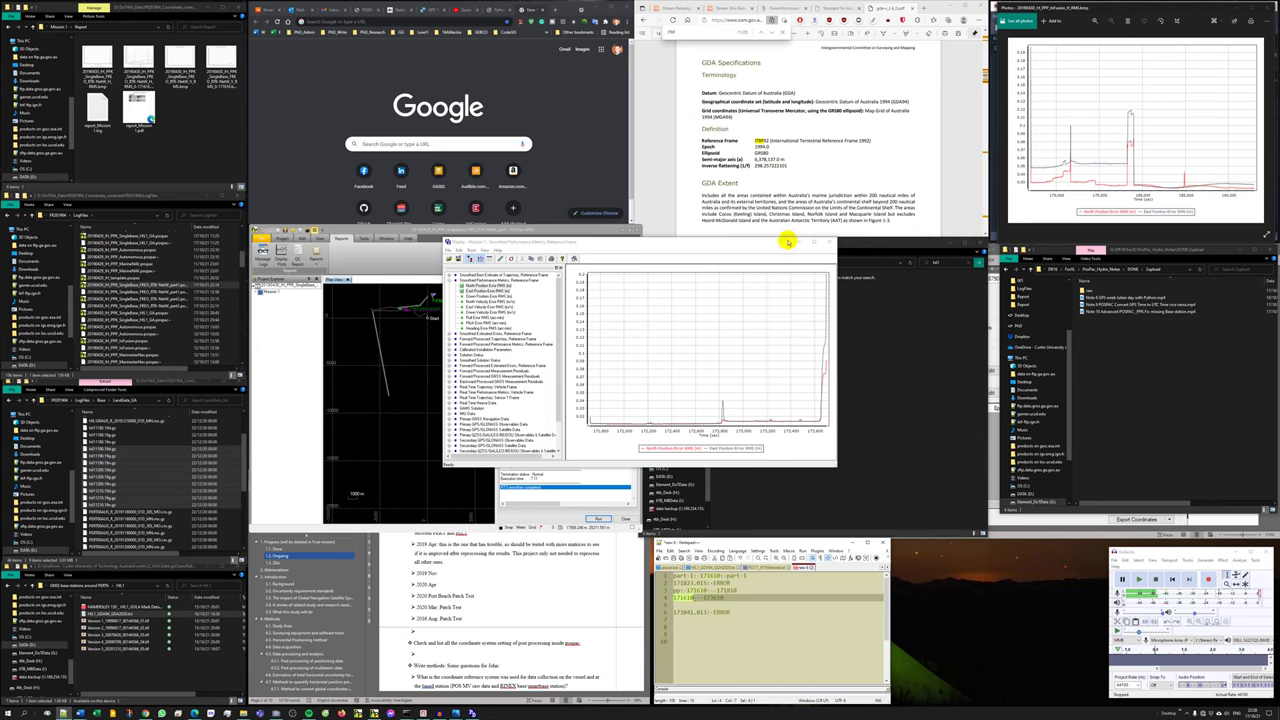
# Close the old error plot, set the processing start and end times to the notes' fourth-line values, and rerun the GNSS-Inertial Processor.
pyautogui.moveTo(785, 240); pyautogui.dragTo(1028, 272)
pyautogui.click(1070, 274)
pyautogui.click(285, 239)
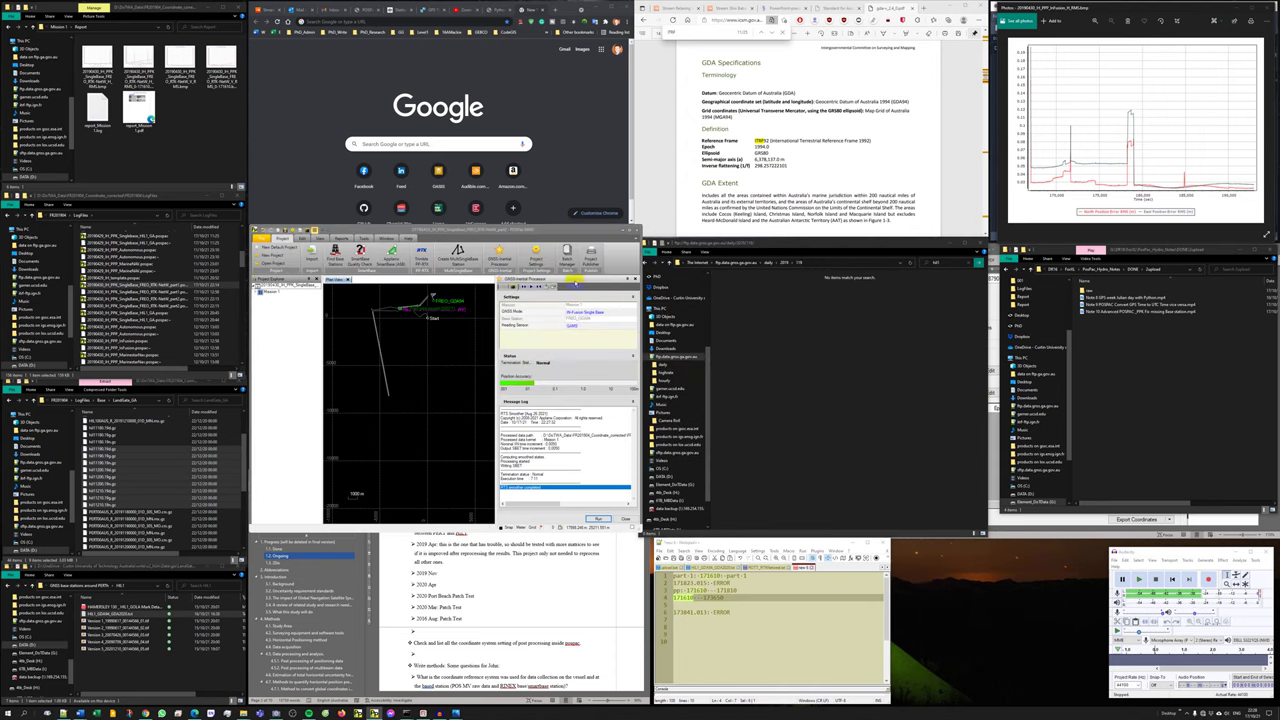
pyautogui.click(537, 258)
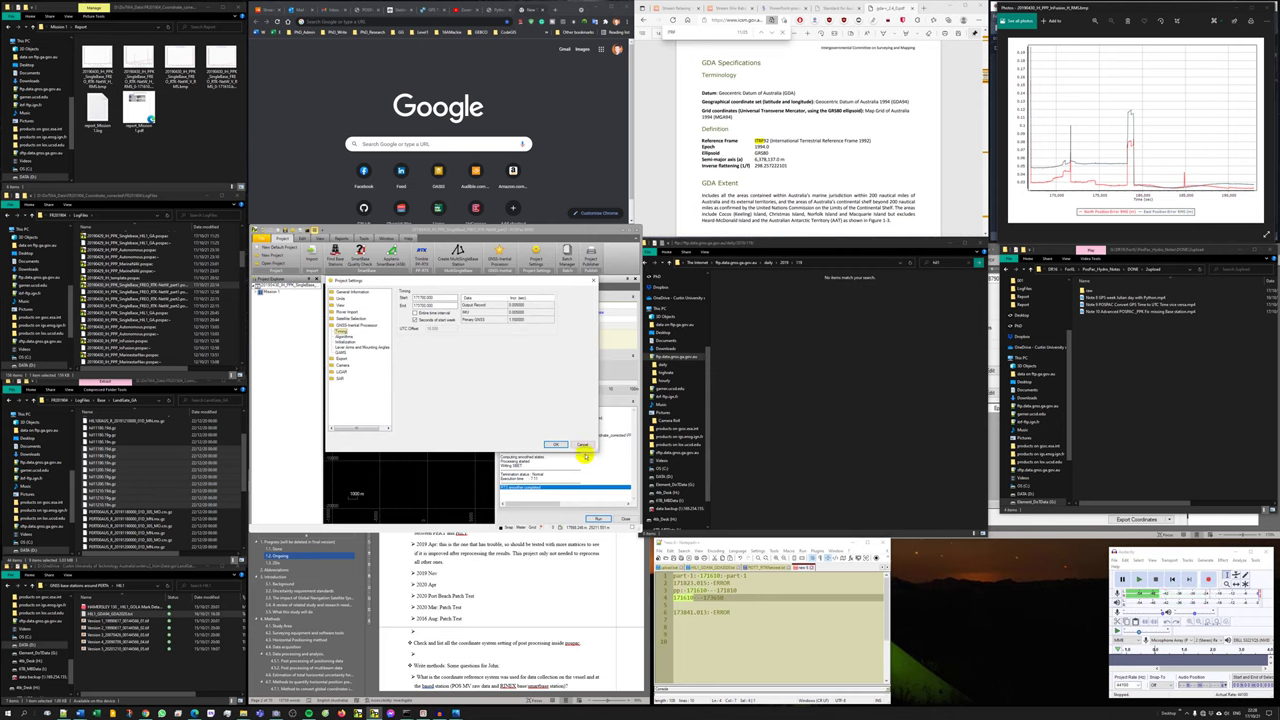
pyautogui.click(431, 297)
pyautogui.doubleClick(431, 297)
pyautogui.hotkey('ctrl', 'v')
pyautogui.doubleClick(714, 597)
pyautogui.moveTo(442, 305); pyautogui.dragTo(394, 304)
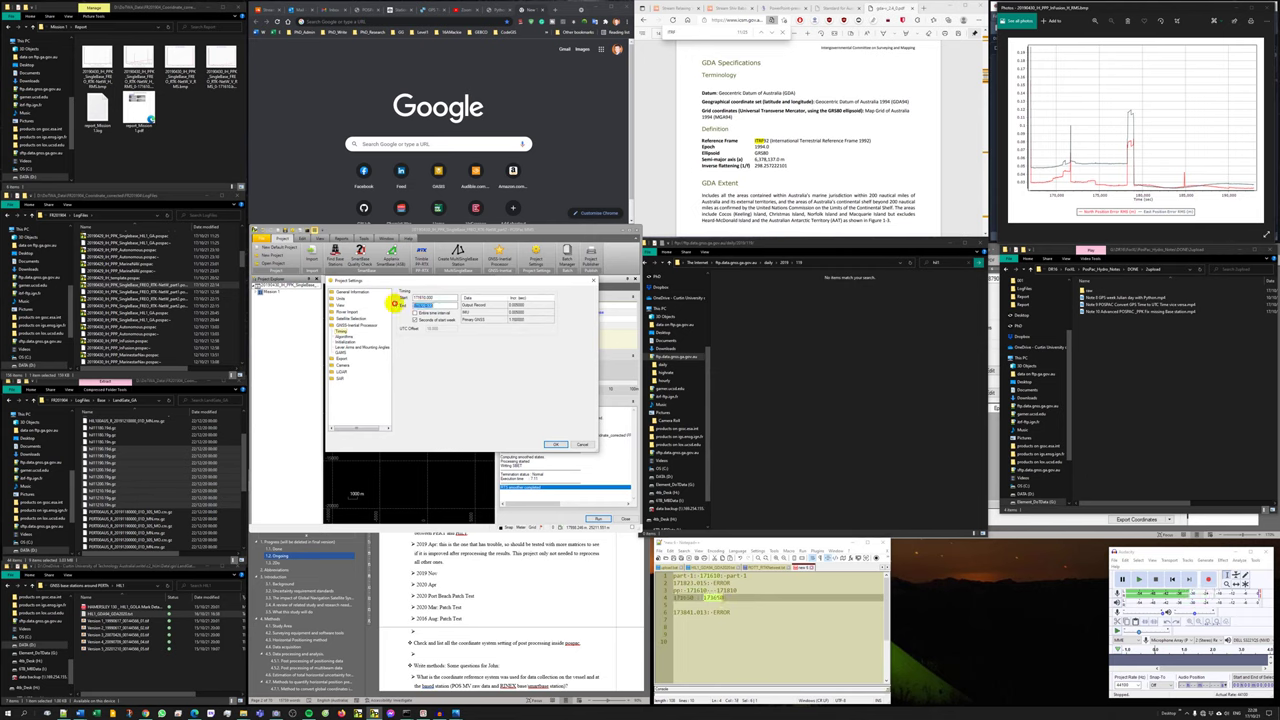
pyautogui.hotkey('ctrl', 'v')
pyautogui.click(552, 444)
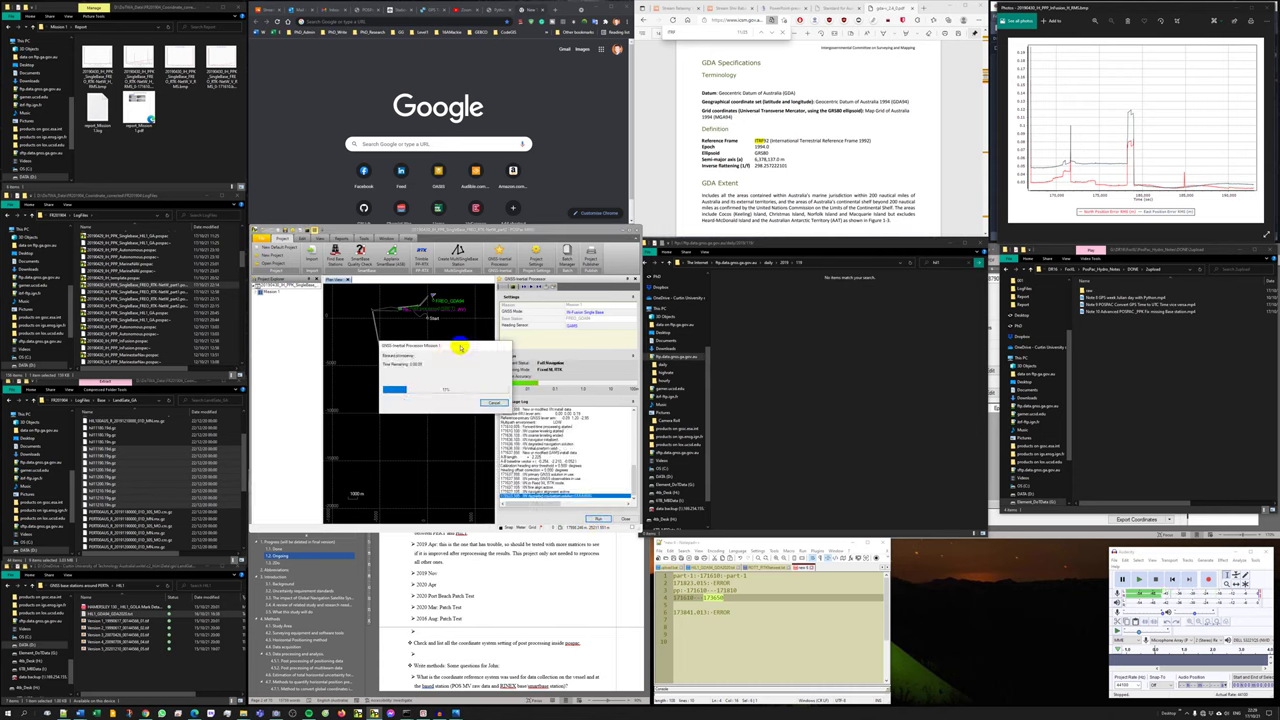
# Plot the smoothed north and east position error RMS together for the reprocessed time range and close the plot after checking it.
pyautogui.click(341, 238)
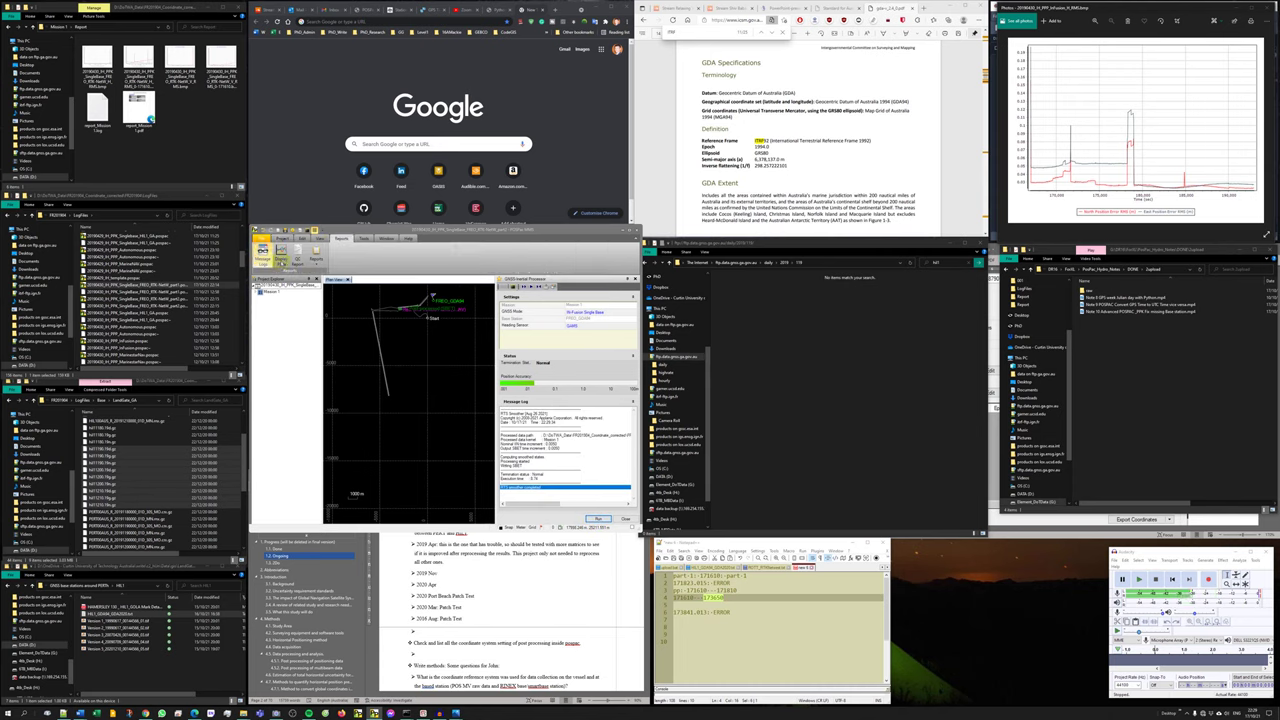
pyautogui.click(281, 256)
pyautogui.doubleClick(501, 281)
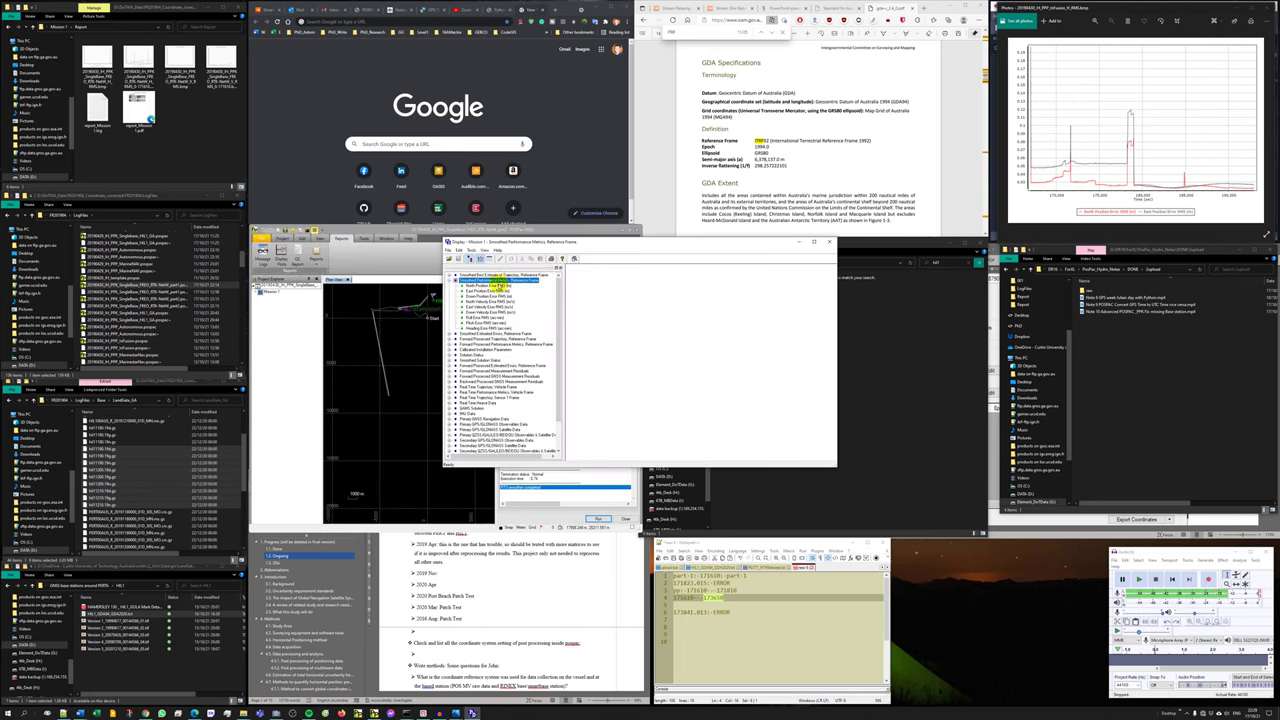
pyautogui.click(497, 286)
pyautogui.keyDown('ctrl'); pyautogui.click(496, 291); pyautogui.keyUp('ctrl')
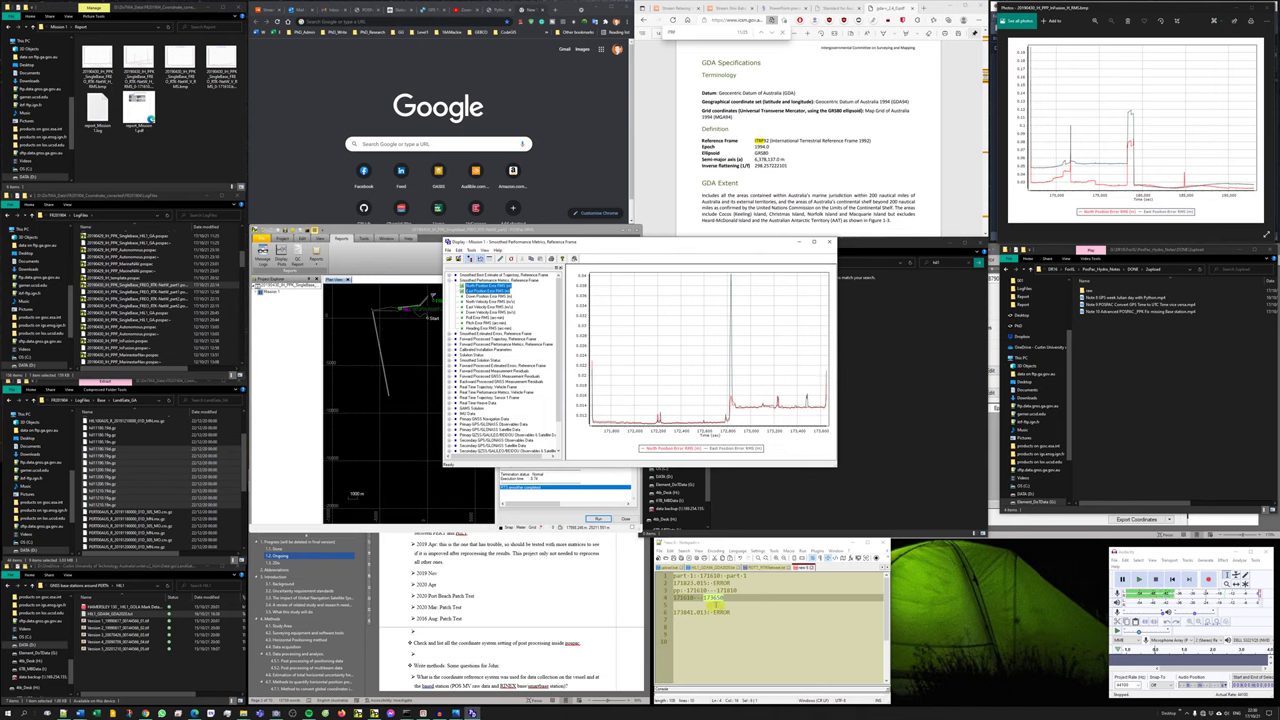
pyautogui.moveTo(753, 248); pyautogui.dragTo(660, 266)
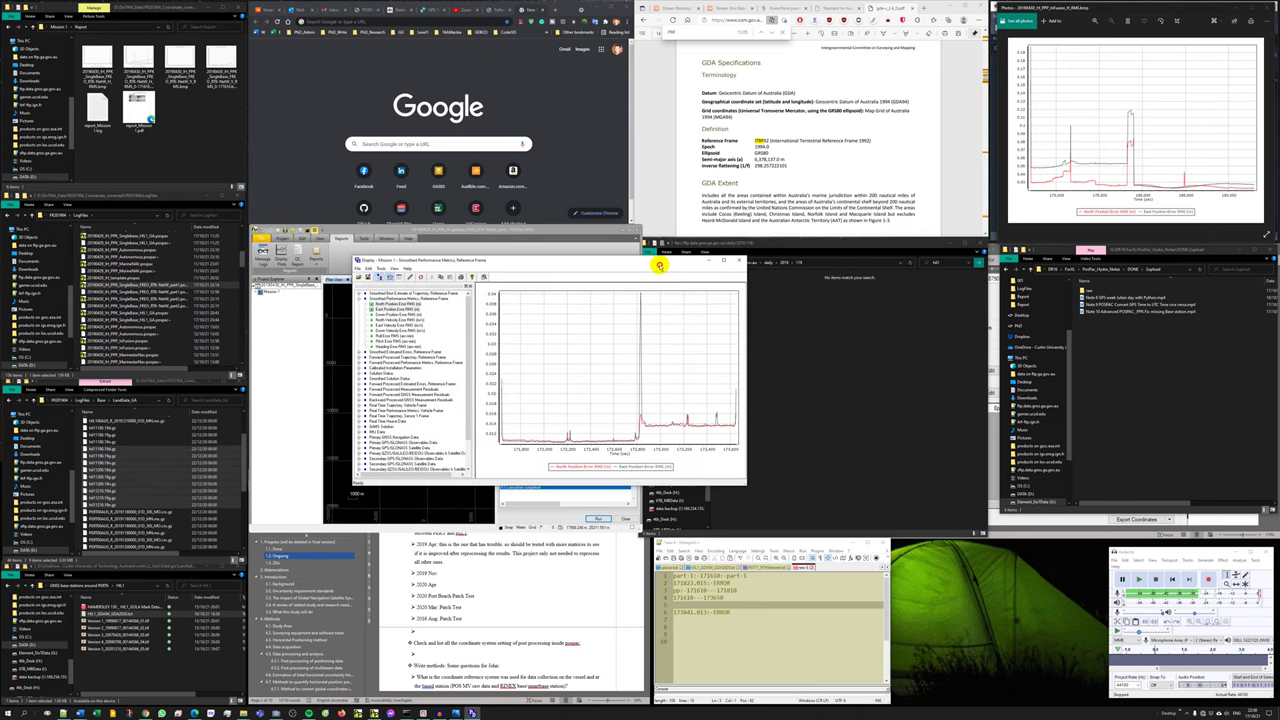
pyautogui.click(739, 260)
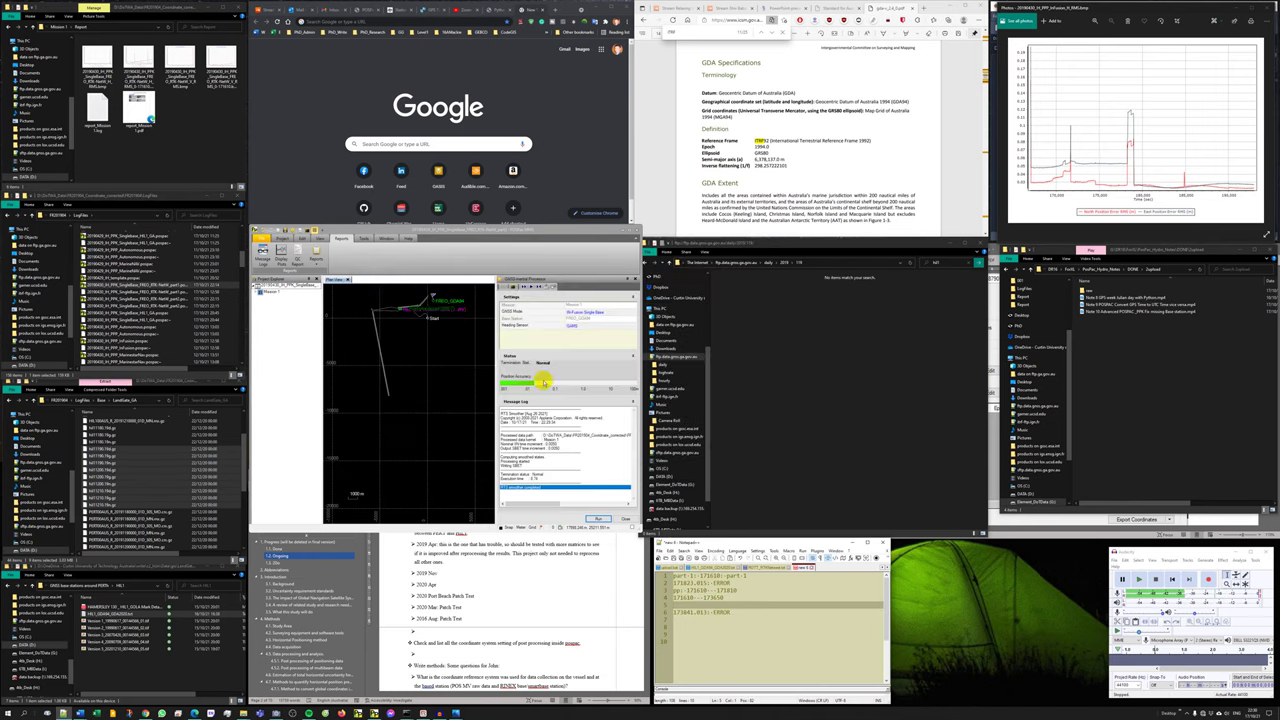
# Open the current project's Mission 1 report folder in File Explorer and generate the mission's QC report with the Diagnostic template.
pyautogui.click(290, 253)
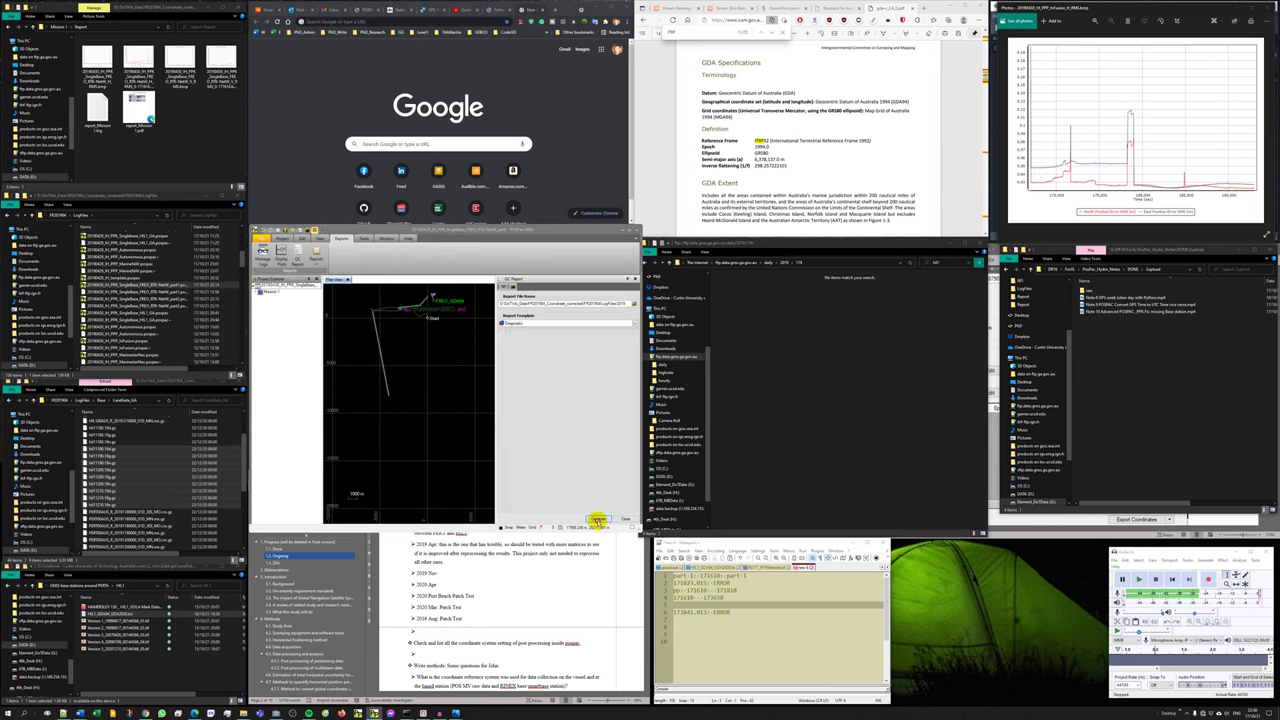
pyautogui.click(183, 139)
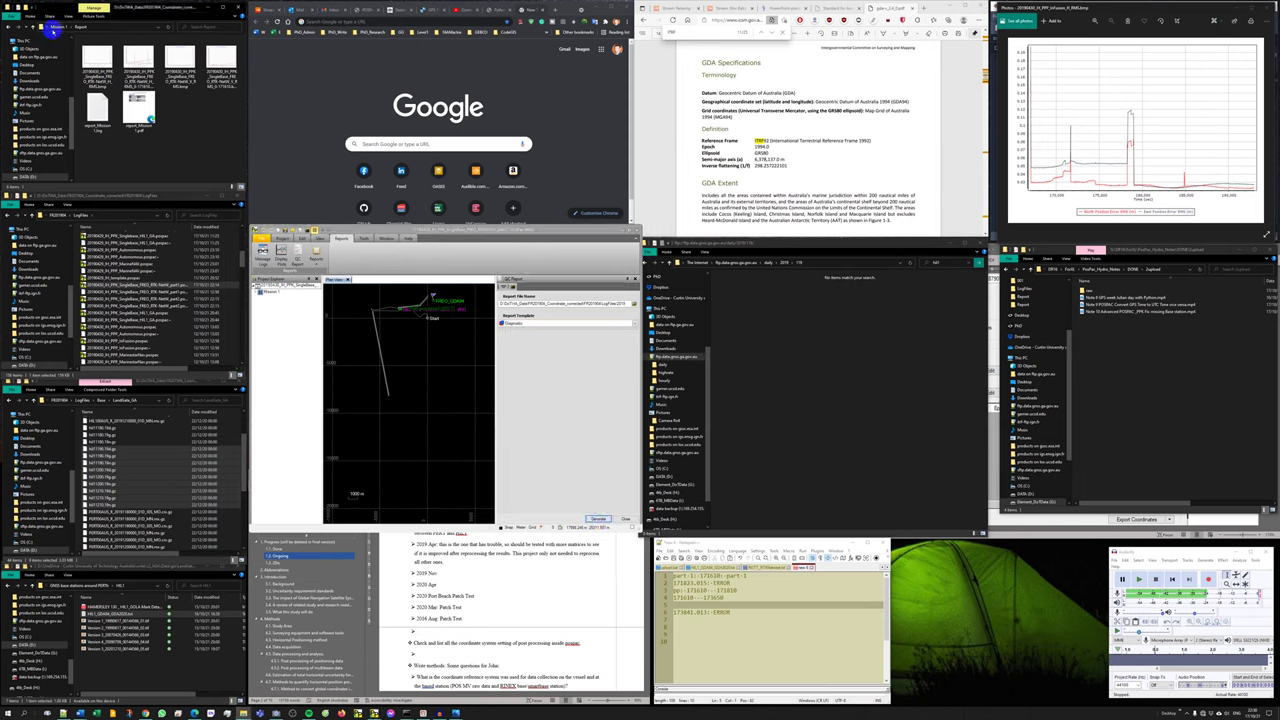
pyautogui.click(59, 28)
pyautogui.click(60, 28)
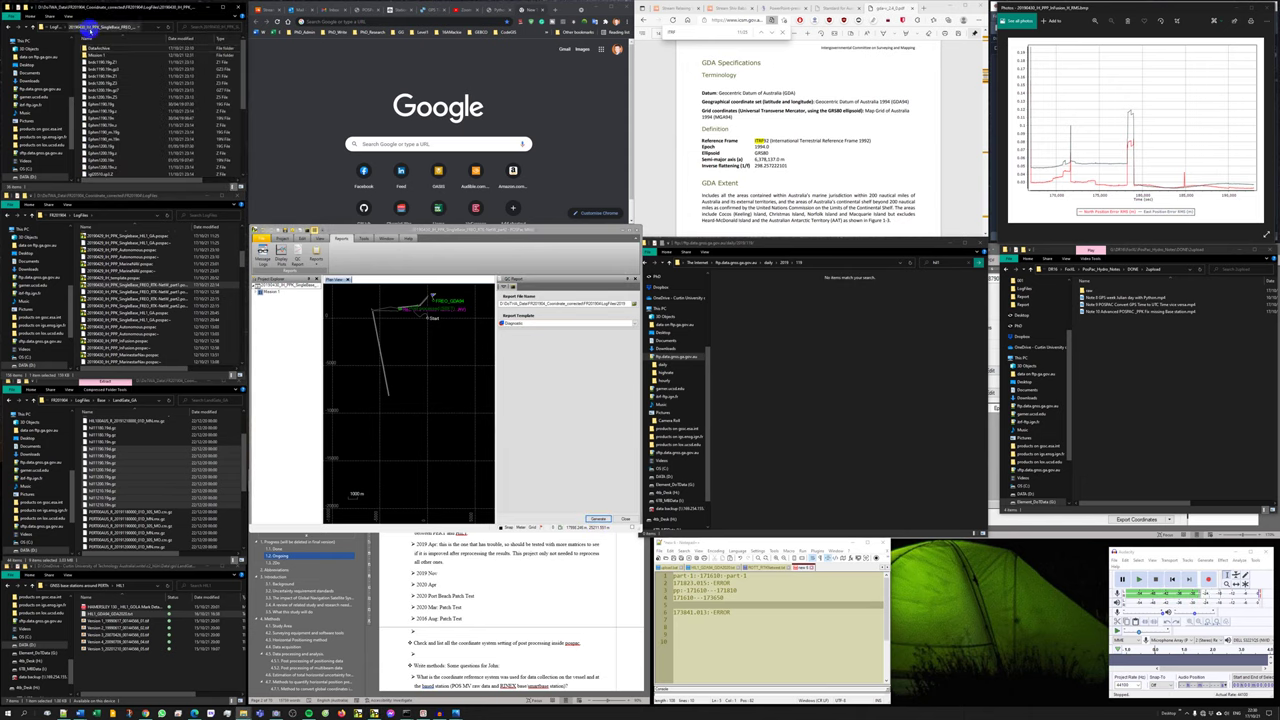
pyautogui.click(56, 29)
pyautogui.doubleClick(157, 99)
pyautogui.doubleClick(105, 56)
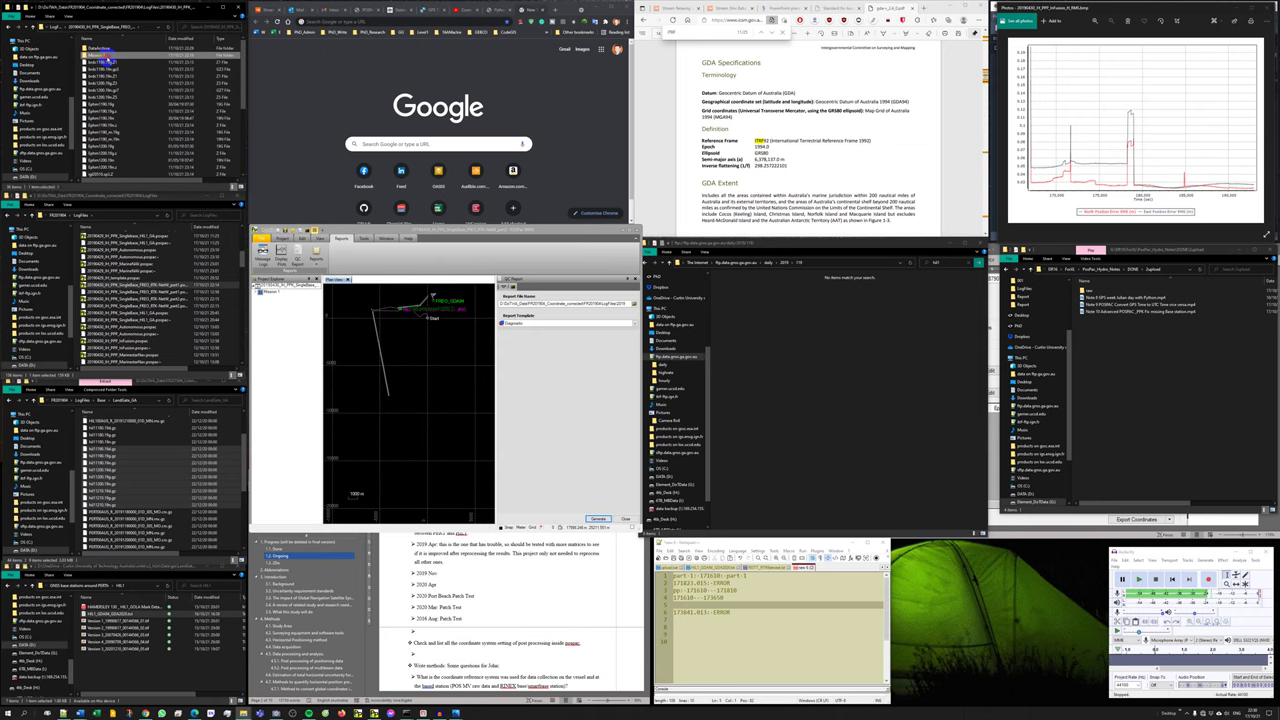
pyautogui.click(112, 64)
pyautogui.doubleClick(111, 63)
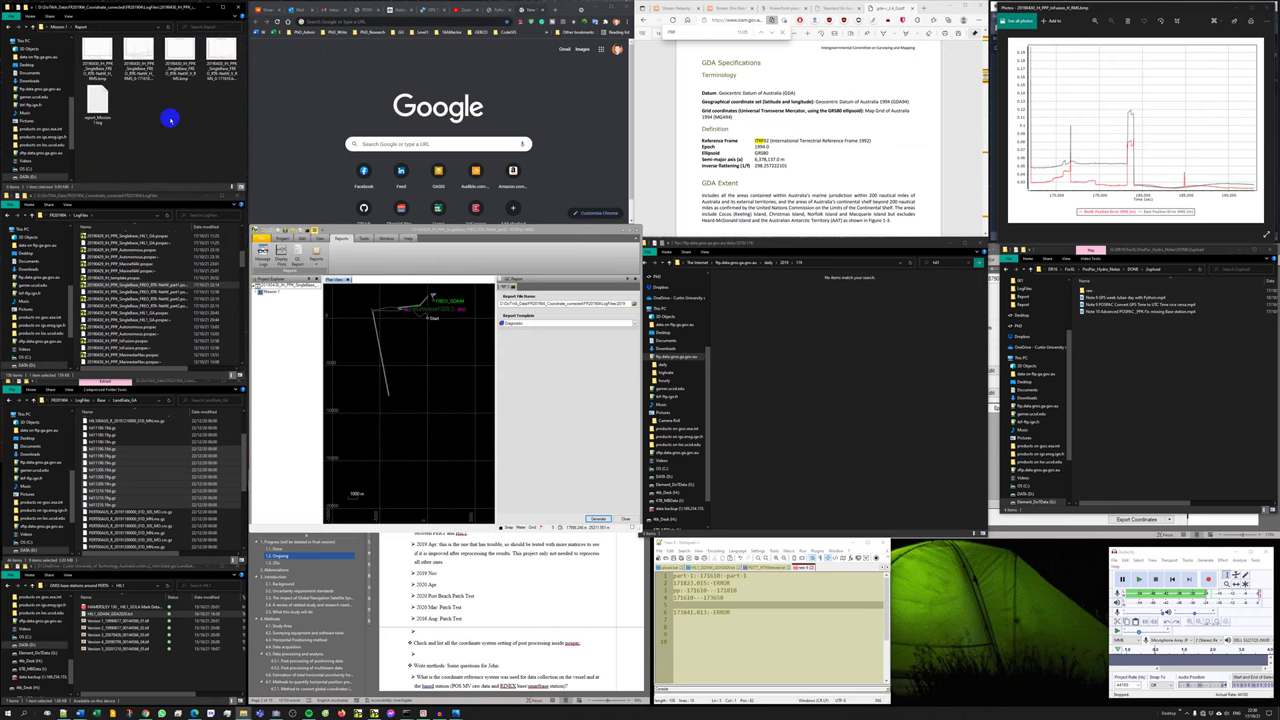
pyautogui.click(600, 466)
pyautogui.click(598, 518)
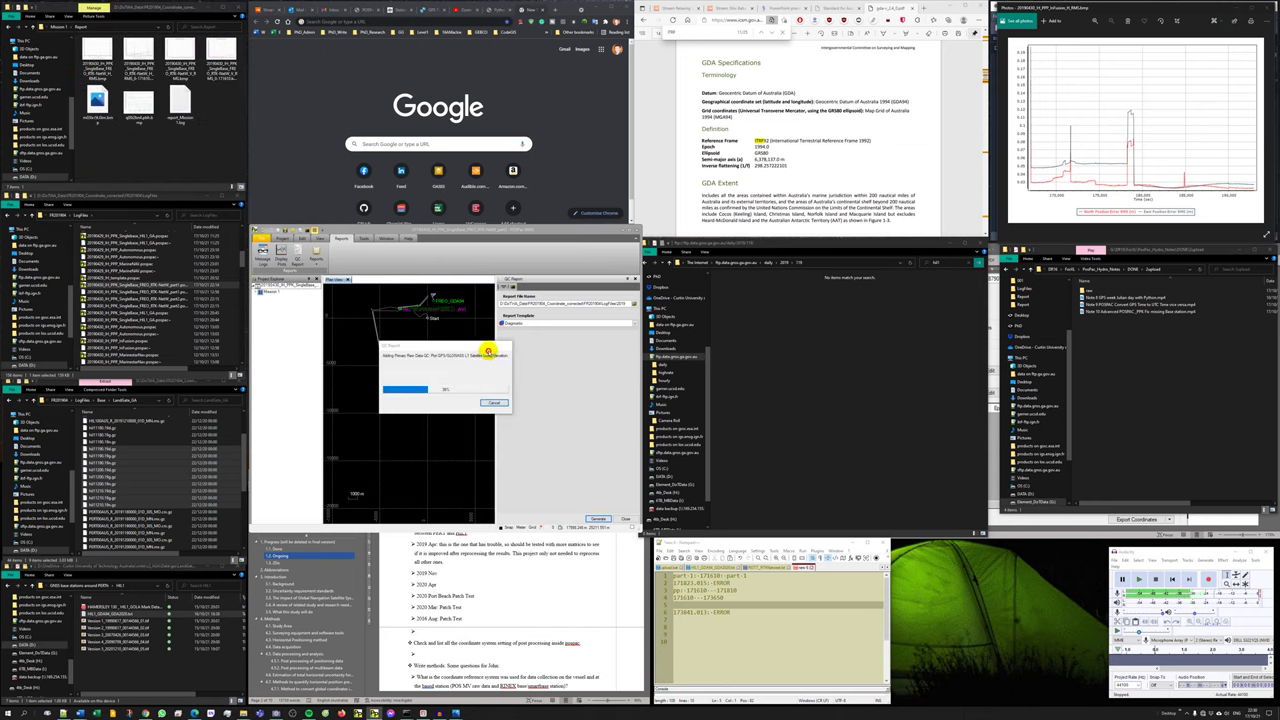
# Label the 173650 time range in the notes as part 2 and delete the redundant range line above it.
pyautogui.click(742, 597)
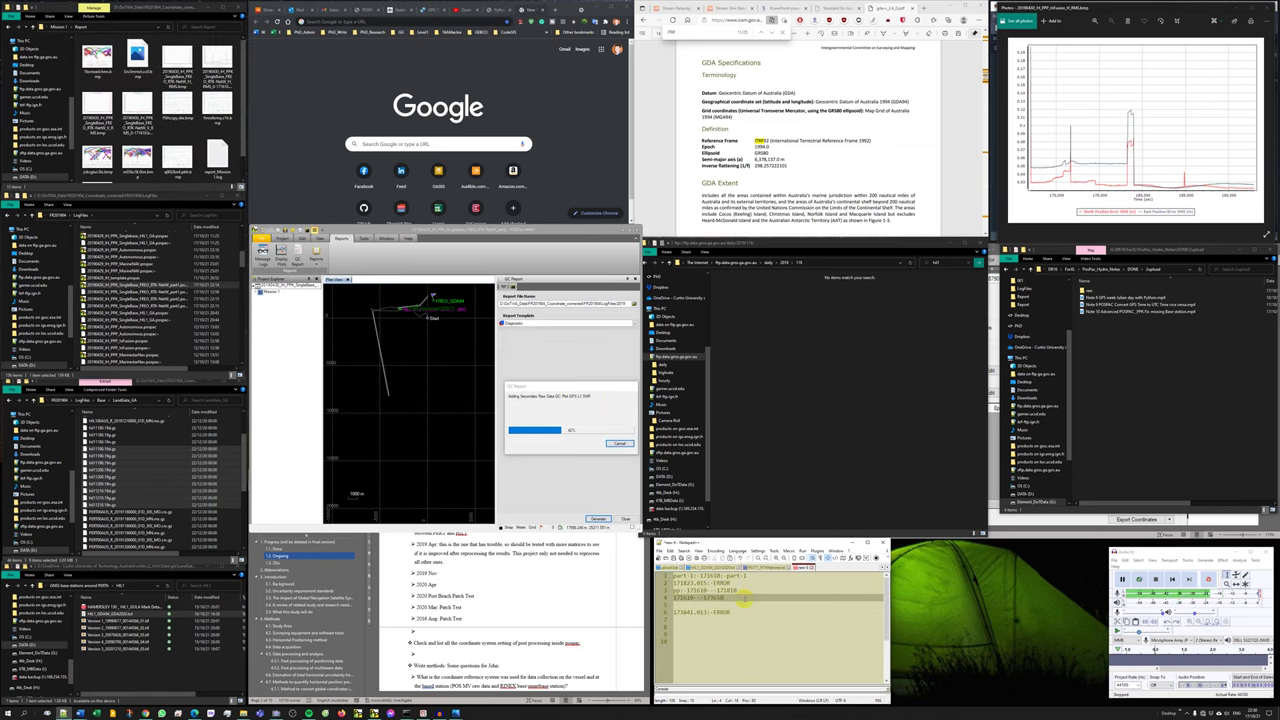
pyautogui.write('::part 2')
pyautogui.press('Up')
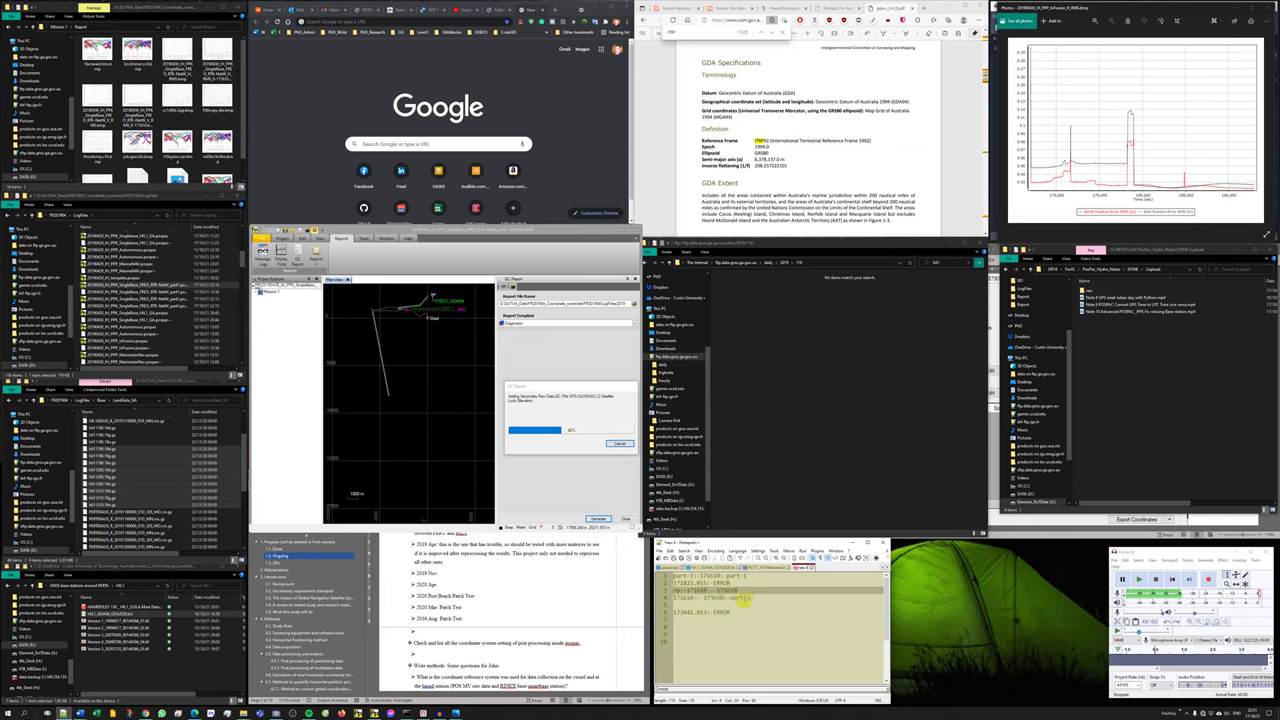
pyautogui.hotkey('shift', 'Home')
pyautogui.press('Delete')
pyautogui.press('Delete')
pyautogui.press('Return')
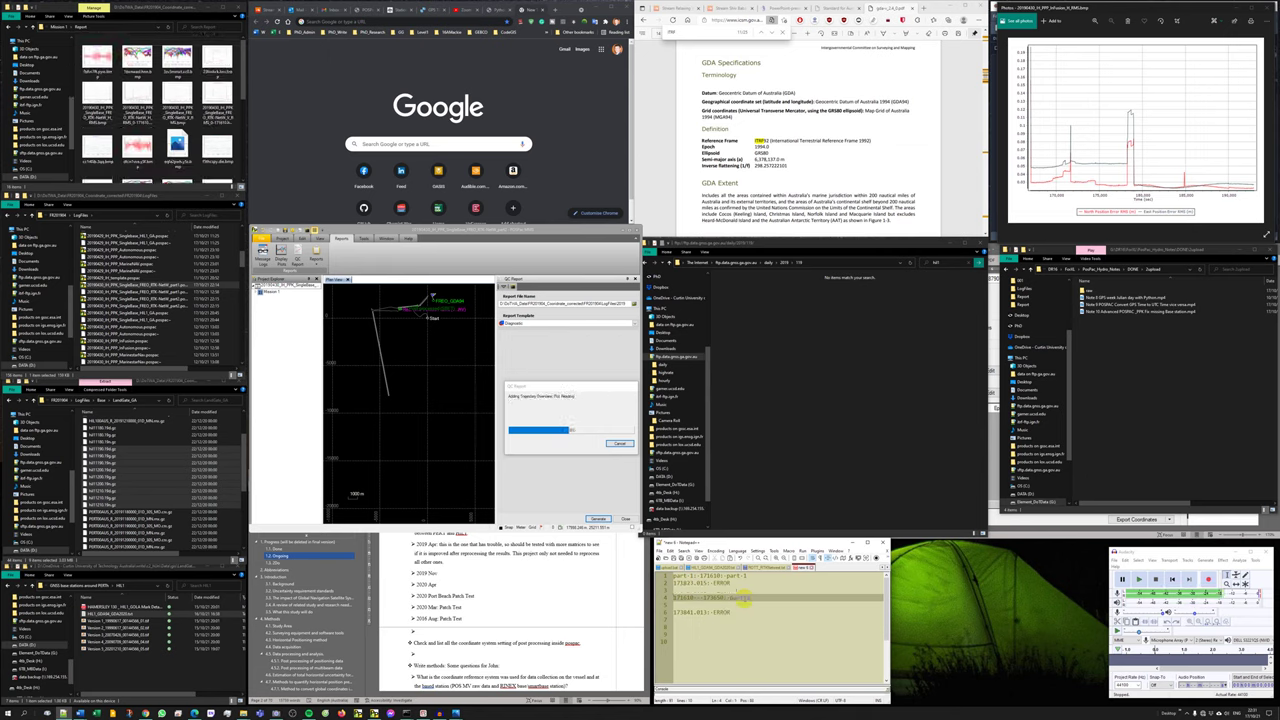
pyautogui.press('Up')
pyautogui.press('Delete')
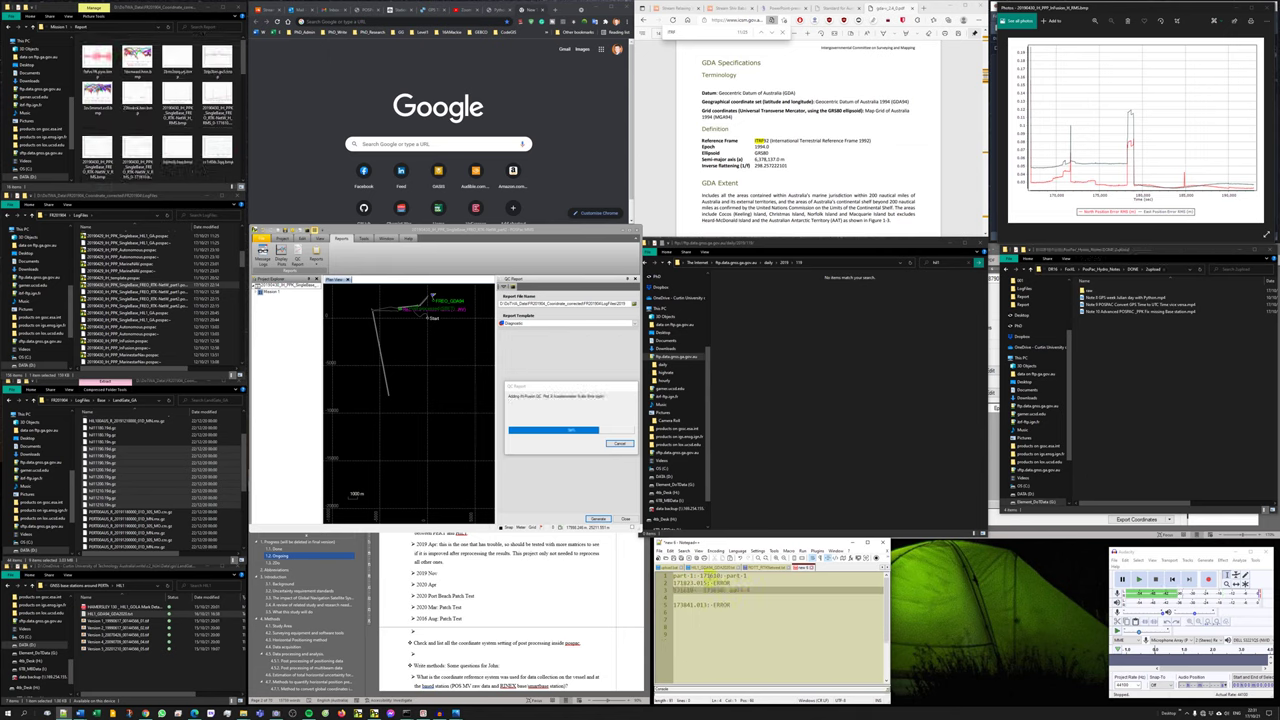
# Compare the part 1 time with the first error time and the part 2 range in the notes.
pyautogui.click(686, 583)
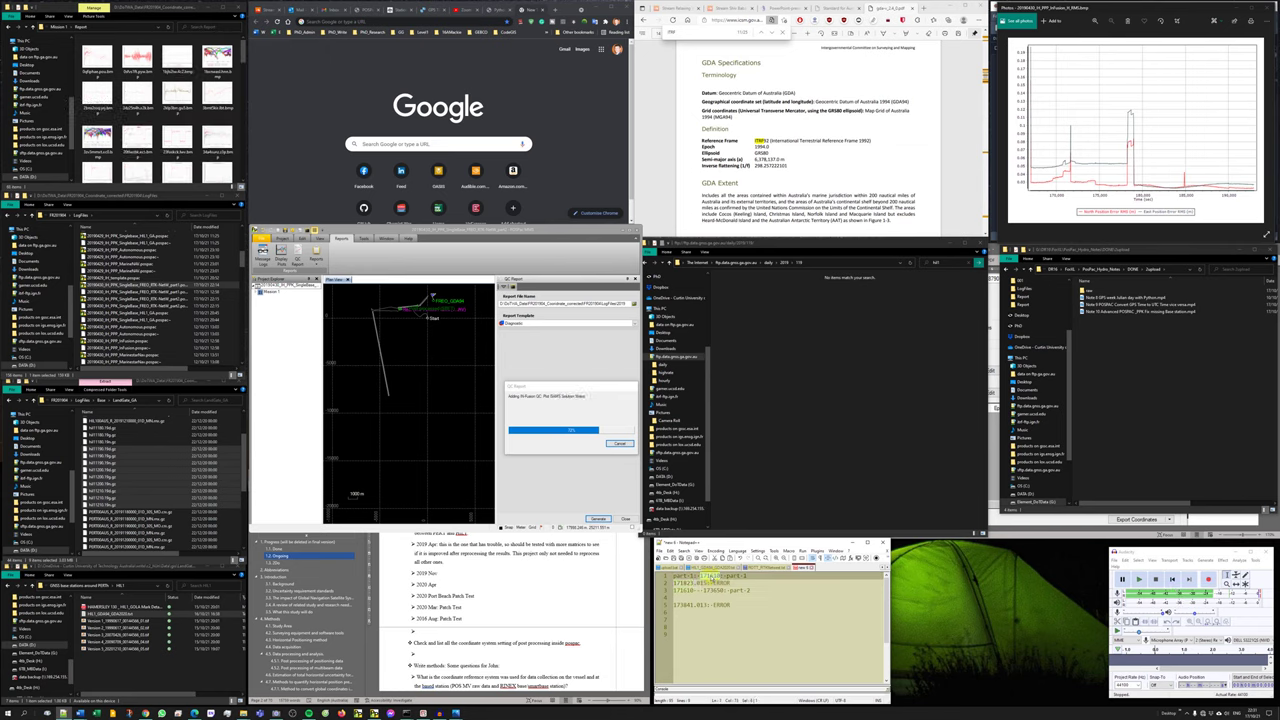
pyautogui.click(680, 591)
pyautogui.doubleClick(680, 591)
pyautogui.doubleClick(684, 583)
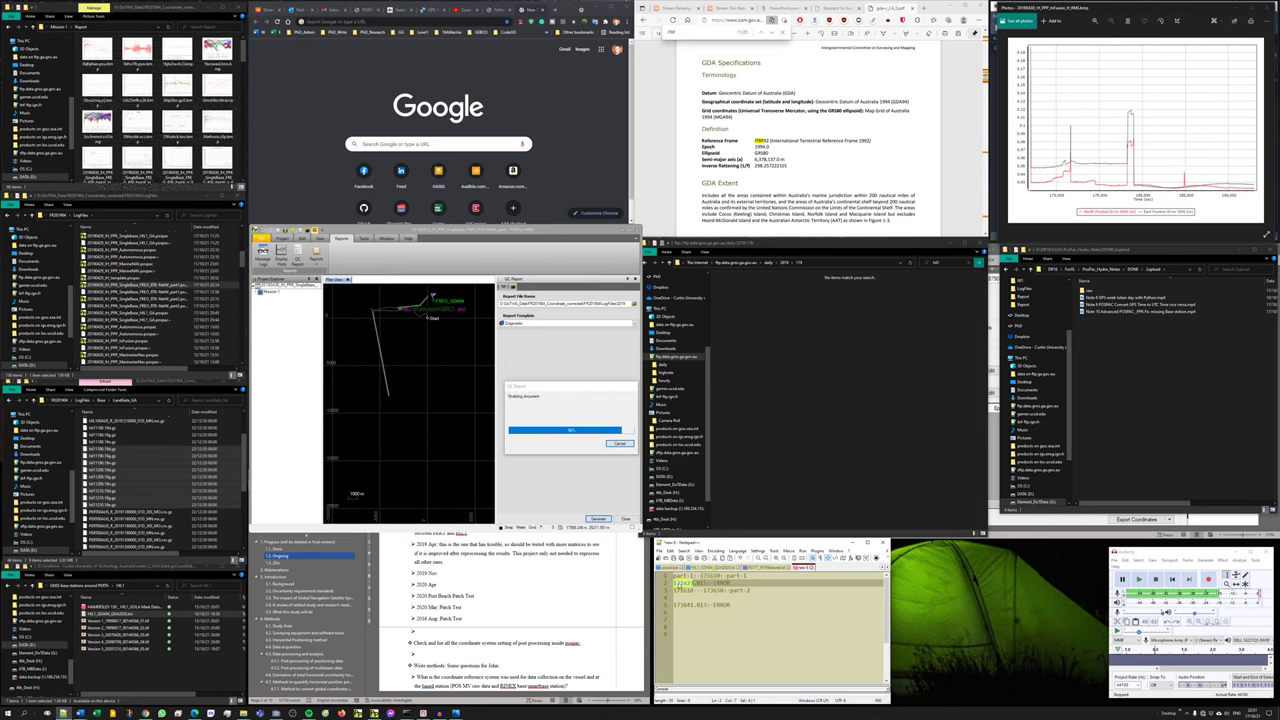
pyautogui.click(771, 594)
pyautogui.click(753, 598)
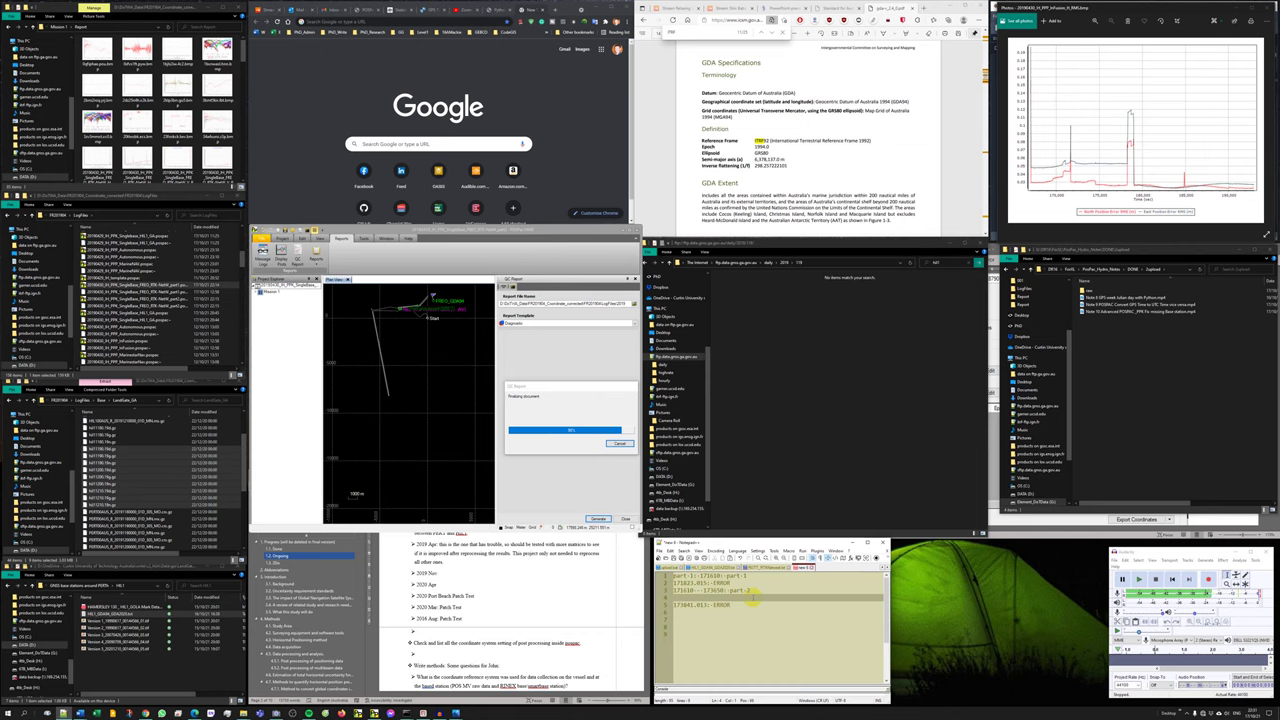
pyautogui.click(735, 611)
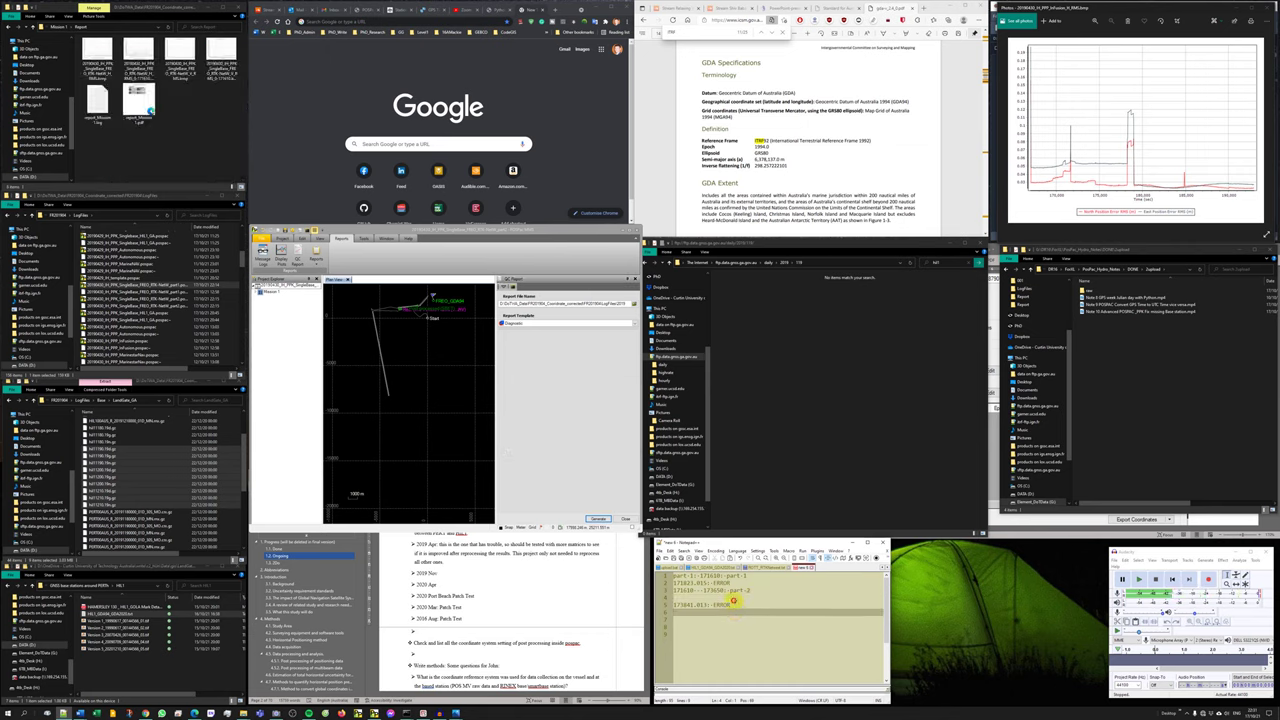
# Plot the North and East Position Error RMS together from the Smoothed Performance Metrics, Reference Frame.
pyautogui.click(281, 252)
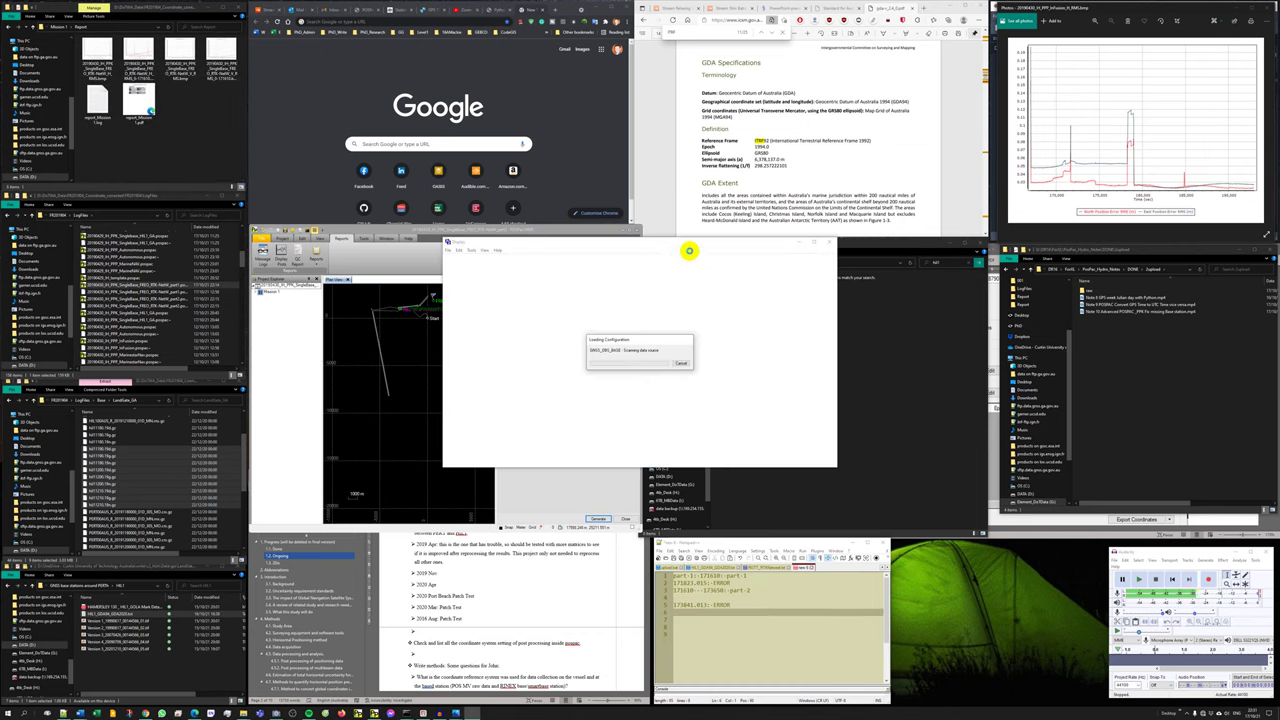
pyautogui.doubleClick(498, 280)
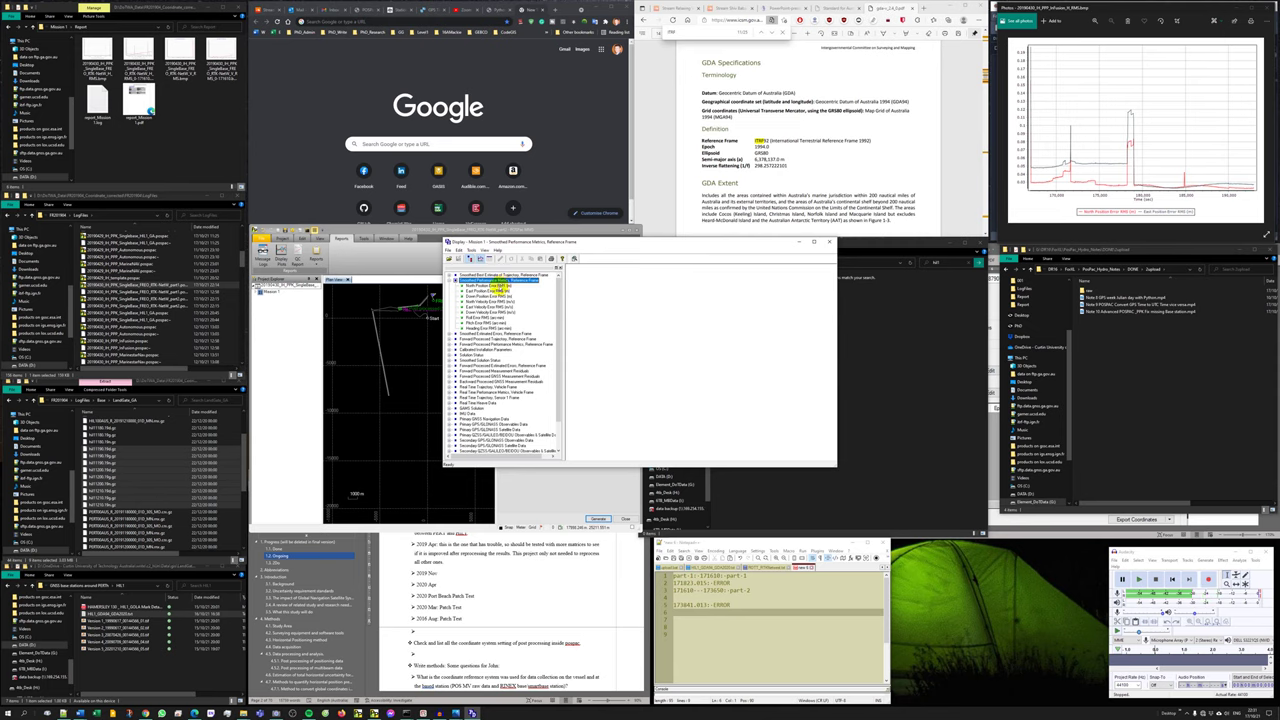
pyautogui.rightClick(507, 288)
pyautogui.click(521, 308)
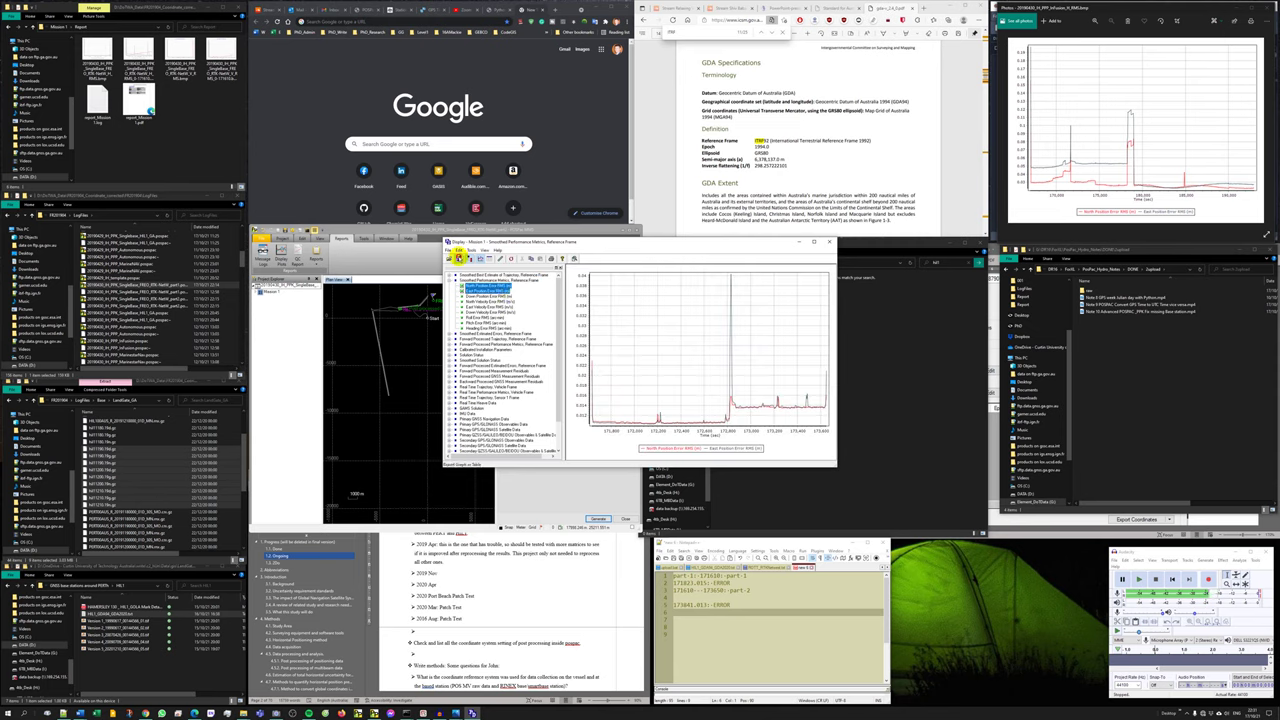
# Start exporting the North and East error plot as an image into the current project's Mission 1 Report folder.
pyautogui.click(458, 258)
pyautogui.click(121, 26)
pyautogui.hotkey('ctrl', 'c')
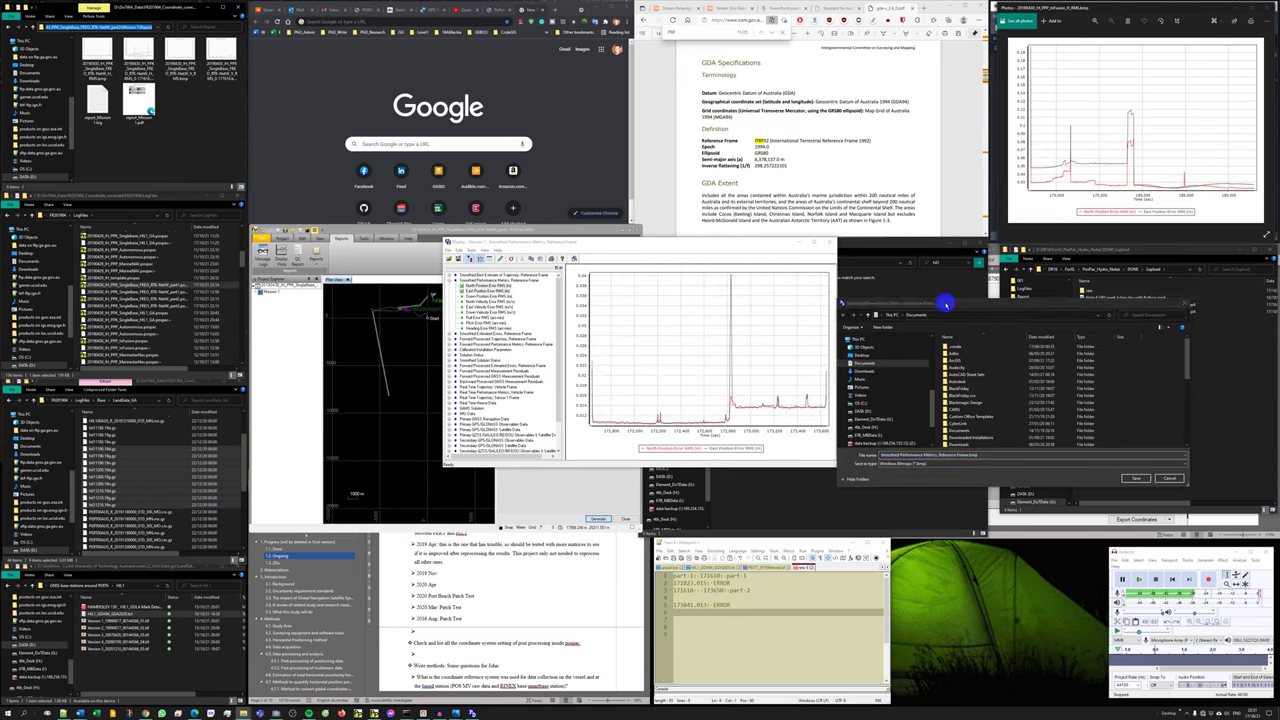
pyautogui.click(1029, 315)
pyautogui.hotkey('ctrl', 'v')
pyautogui.press('Return')
pyautogui.click(970, 369)
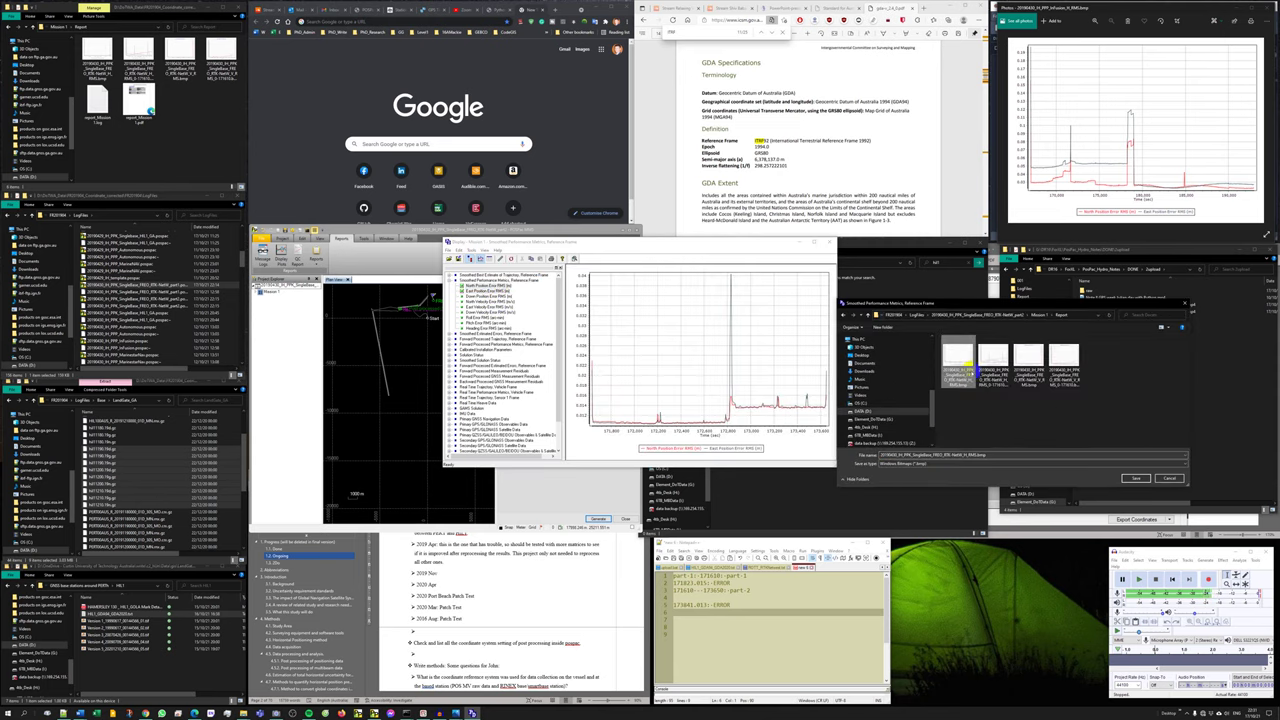
pyautogui.click(990, 388)
pyautogui.click(982, 455)
pyautogui.doubleClick(985, 455)
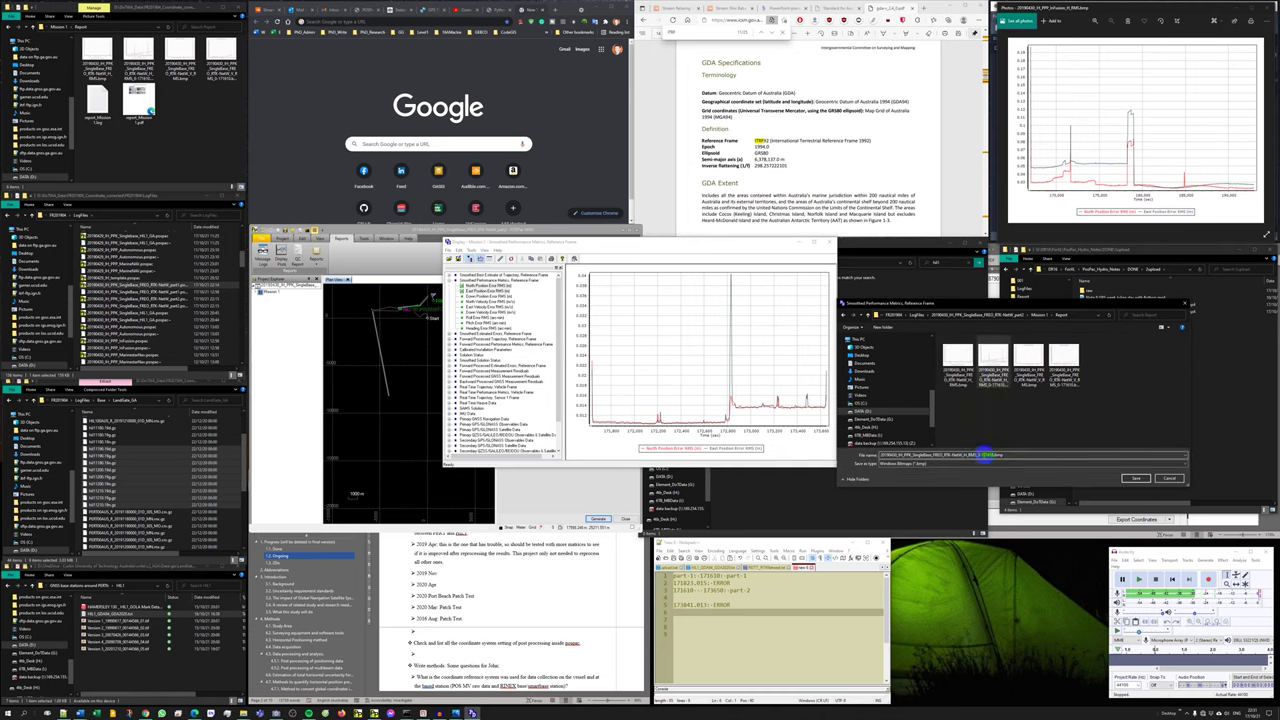
pyautogui.press('BackSpace')
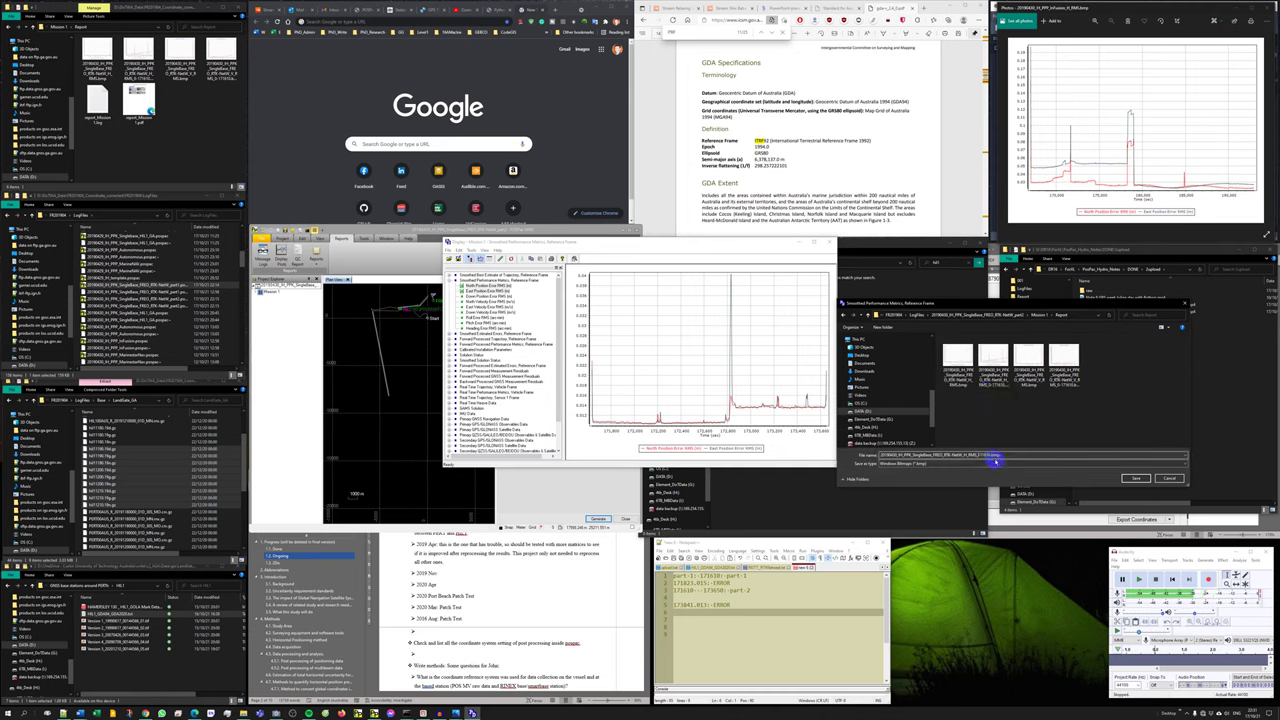
pyautogui.doubleClick(714, 590)
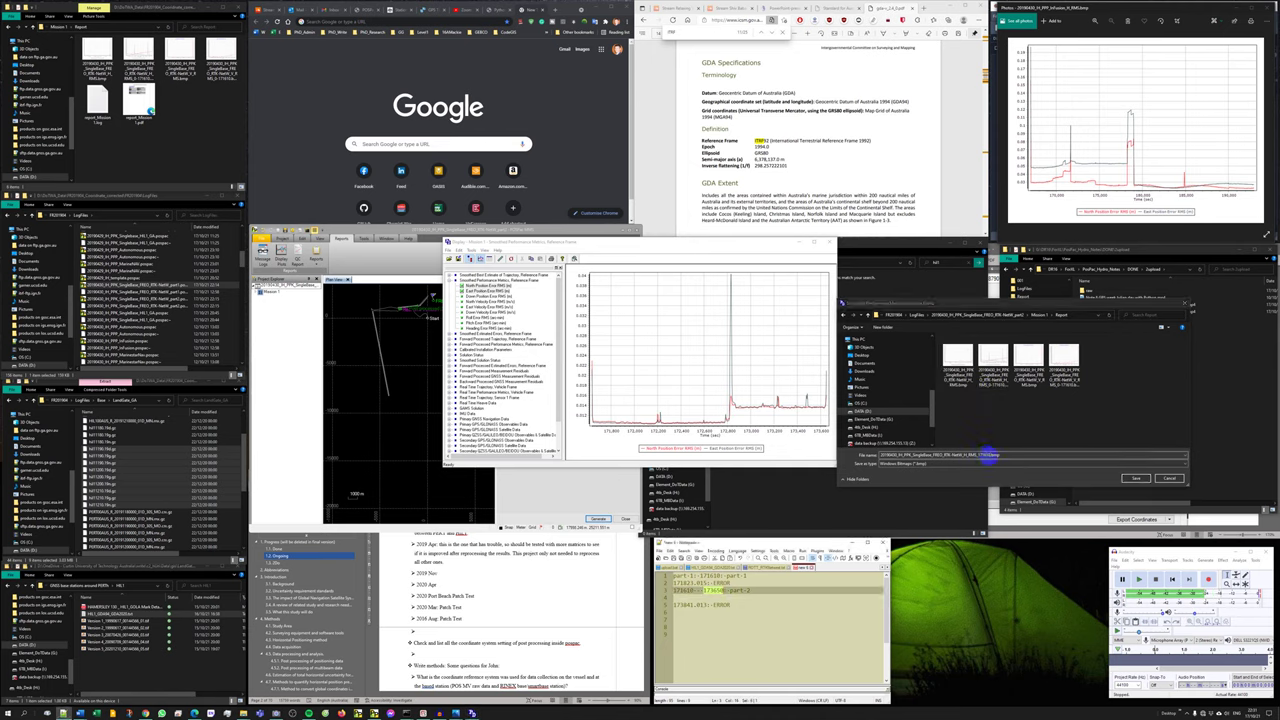
pyautogui.click(990, 455)
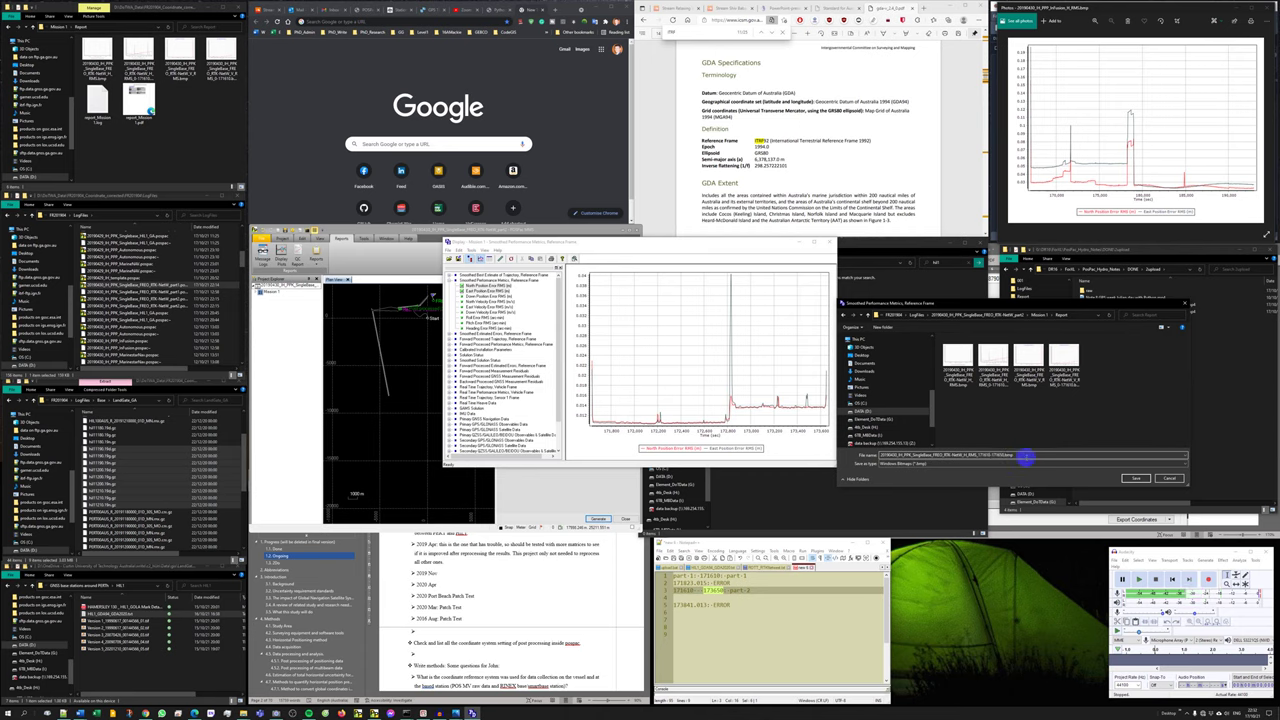
pyautogui.click(1136, 478)
pyautogui.click(488, 297)
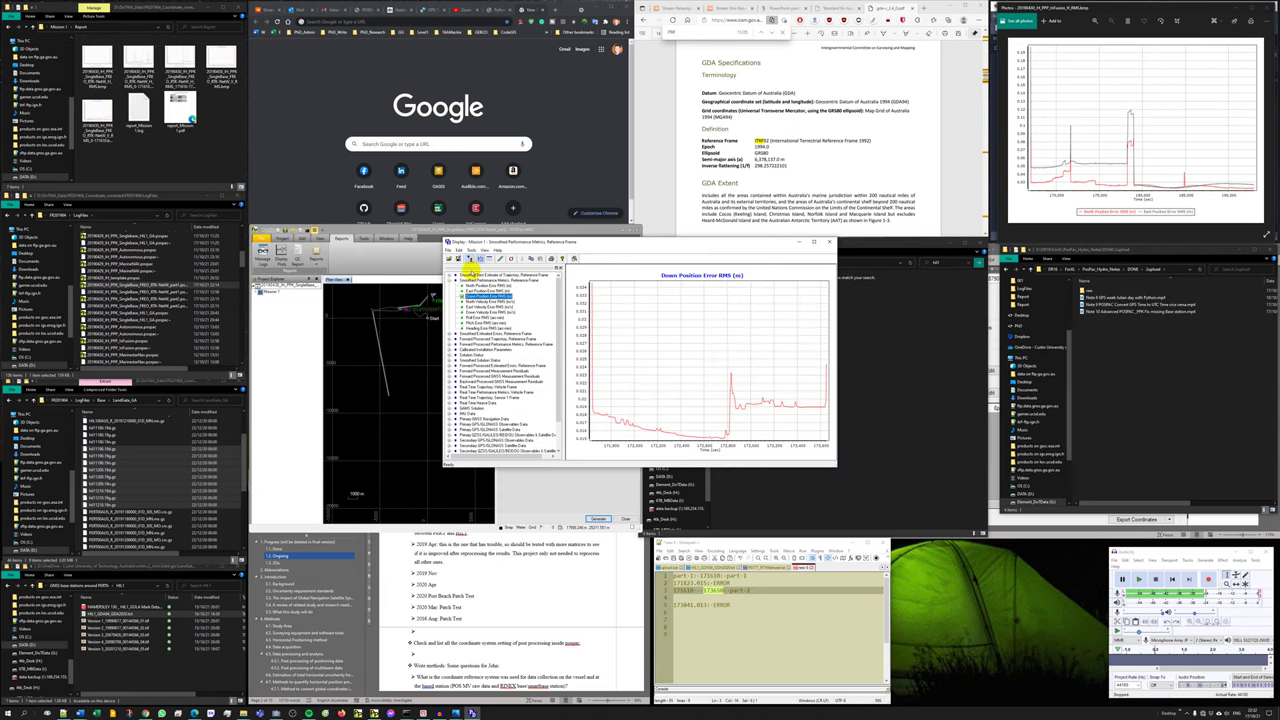
pyautogui.click(467, 258)
pyautogui.click(986, 454)
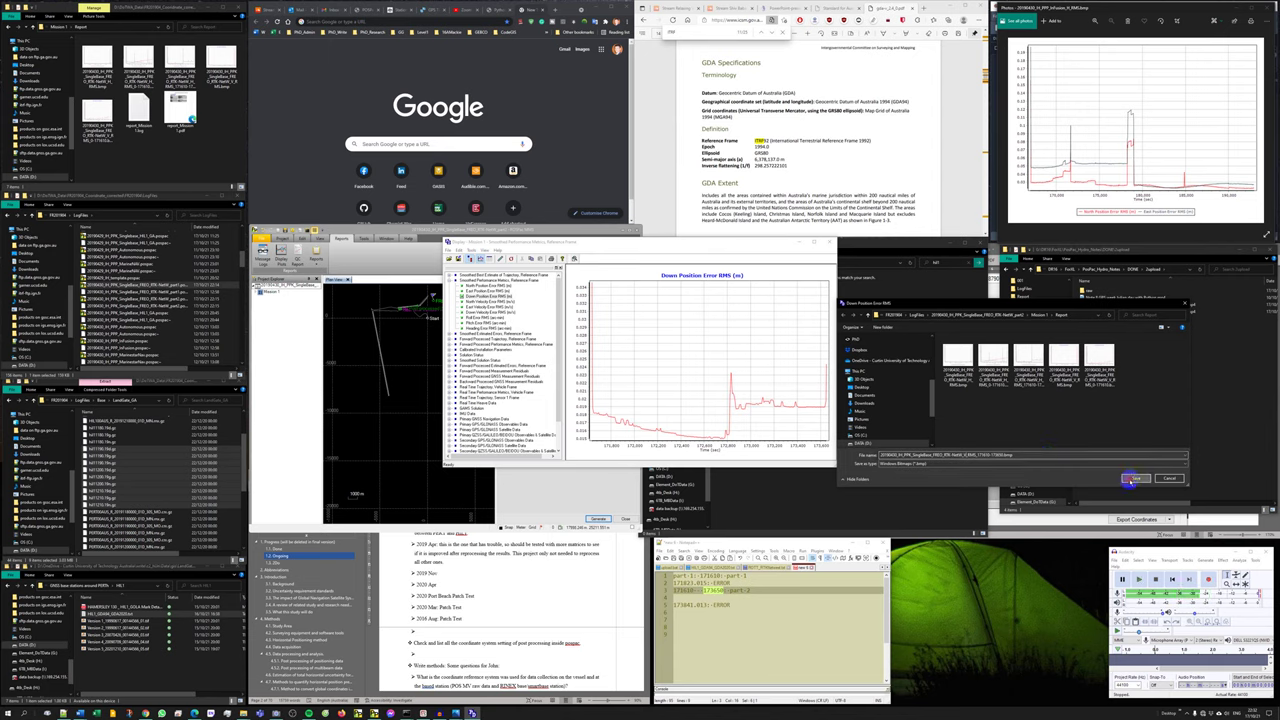
pyautogui.click(1136, 478)
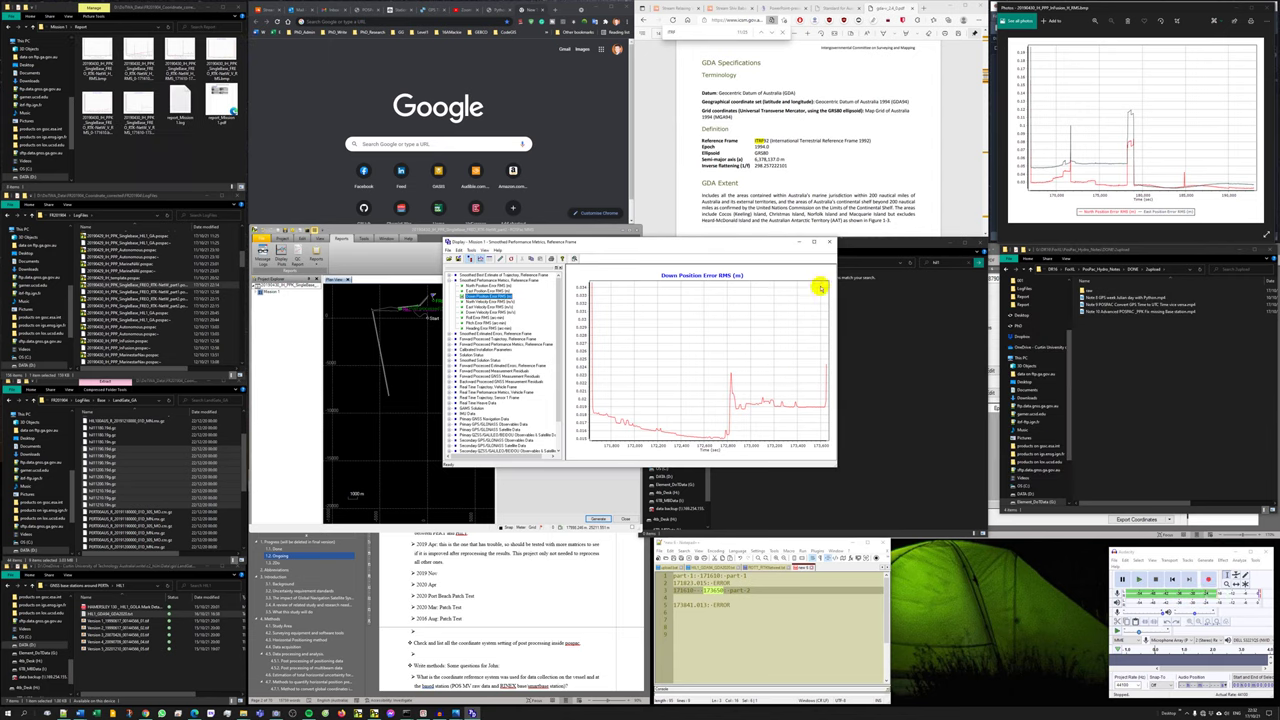
pyautogui.click(829, 243)
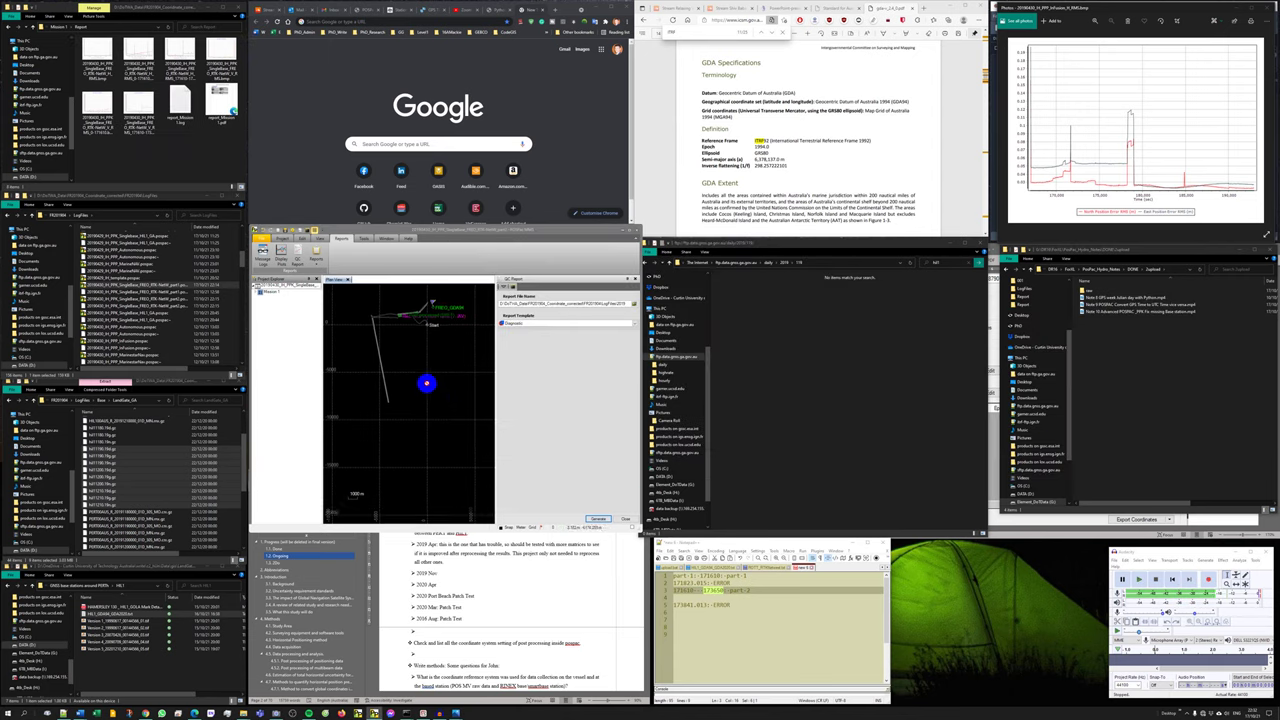
# Save the current project under a new name as a separate copy for the next part.
pyautogui.click(262, 239)
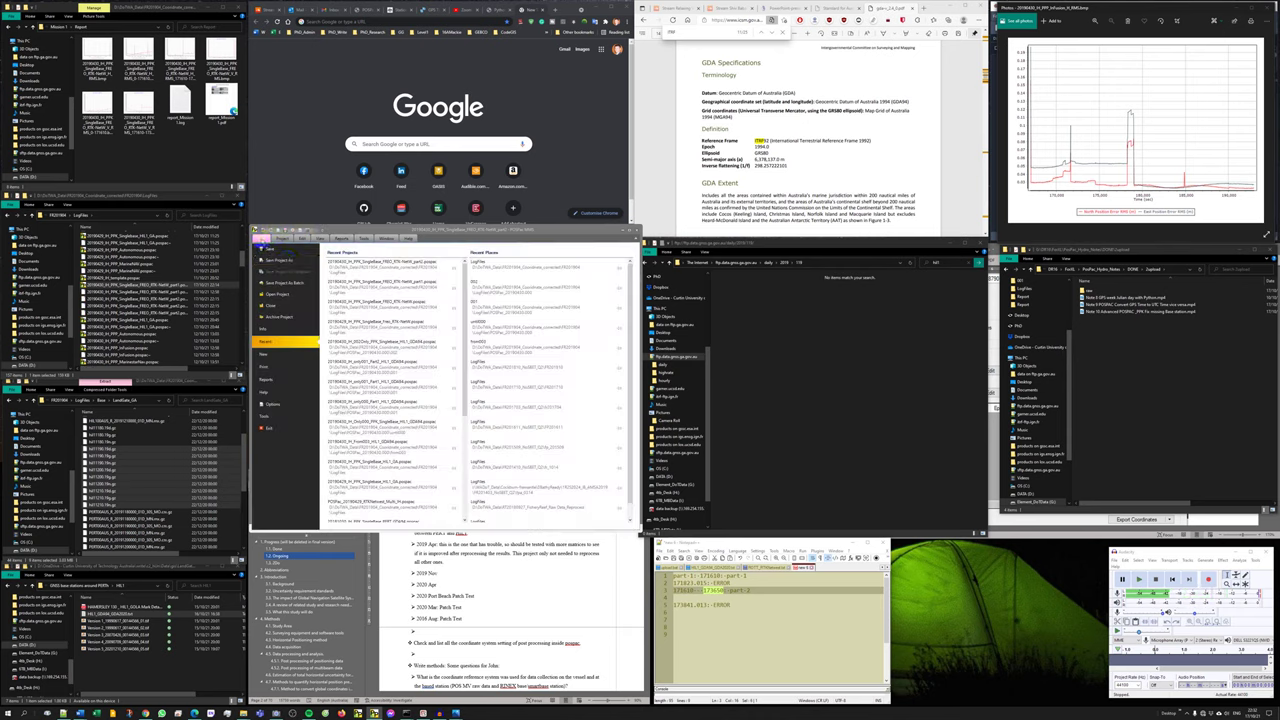
pyautogui.click(283, 276)
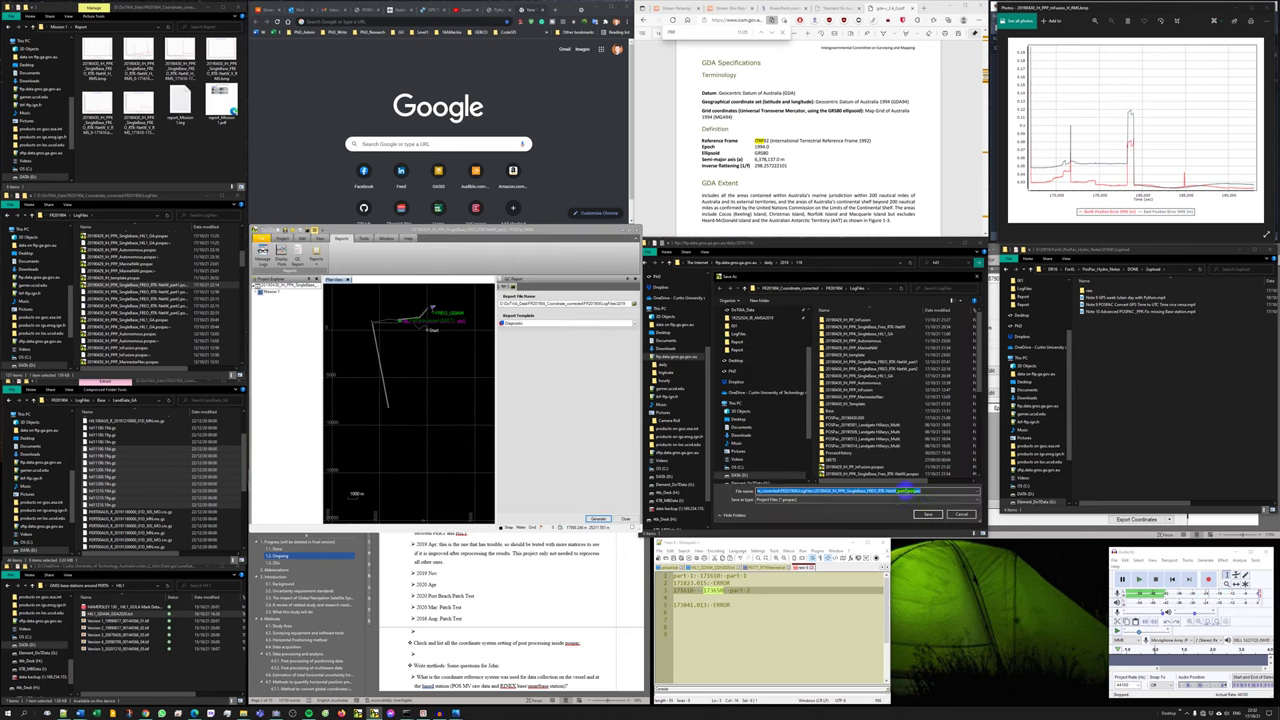
pyautogui.press('Return')
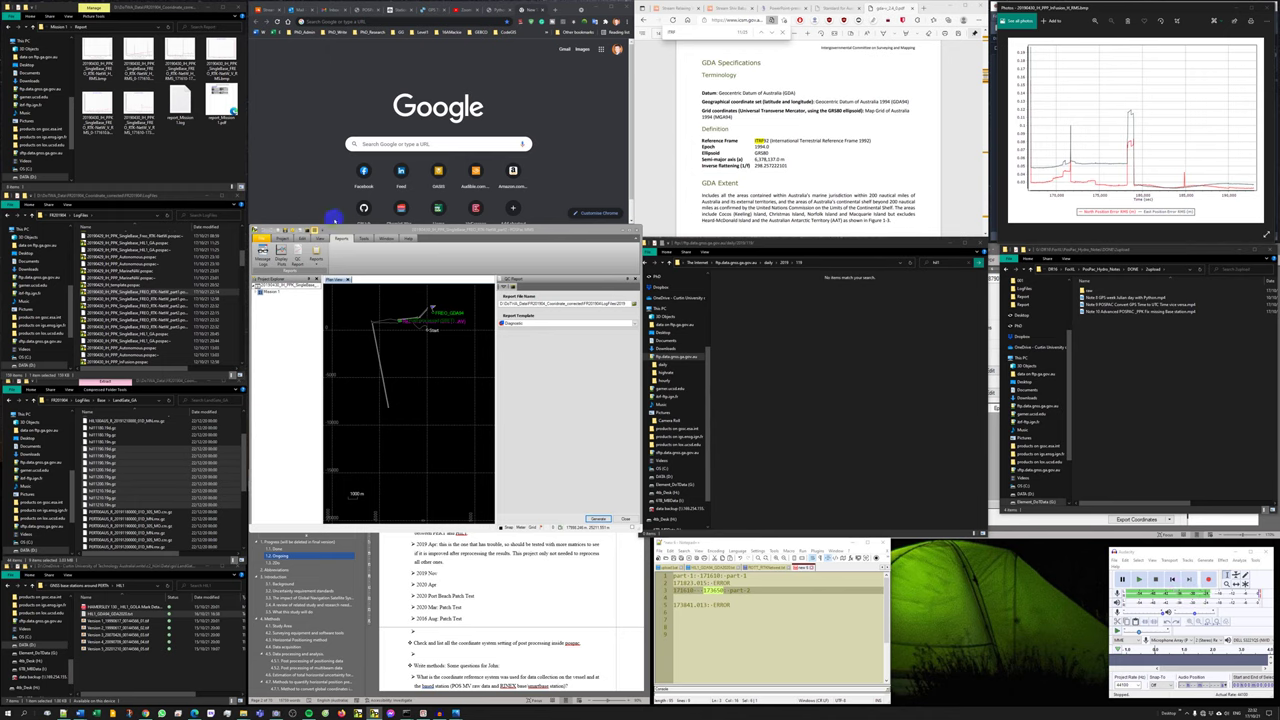
# Open the part 2 Mission 1 report PDF and examine its Smoothed Trajectory top view.
pyautogui.click(213, 107)
pyautogui.doubleClick(216, 100)
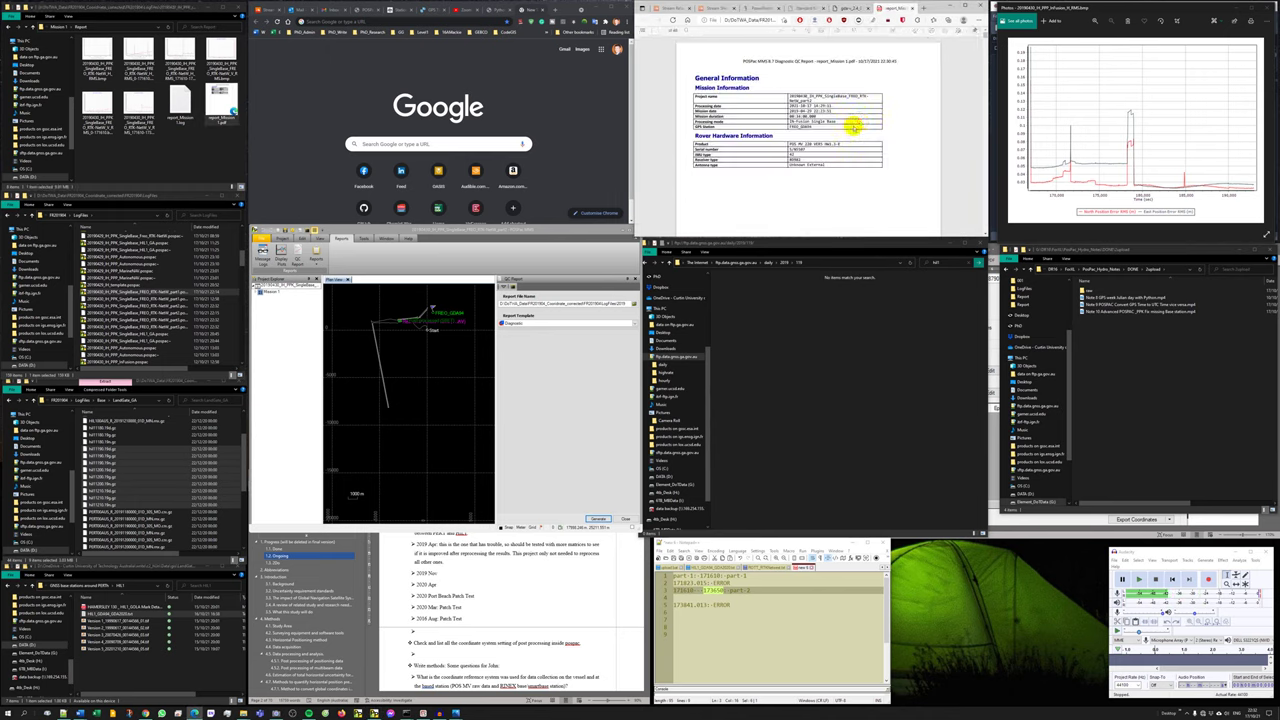
pyautogui.scroll(-15, 862, 128)
pyautogui.scroll(-10, 870, 133)
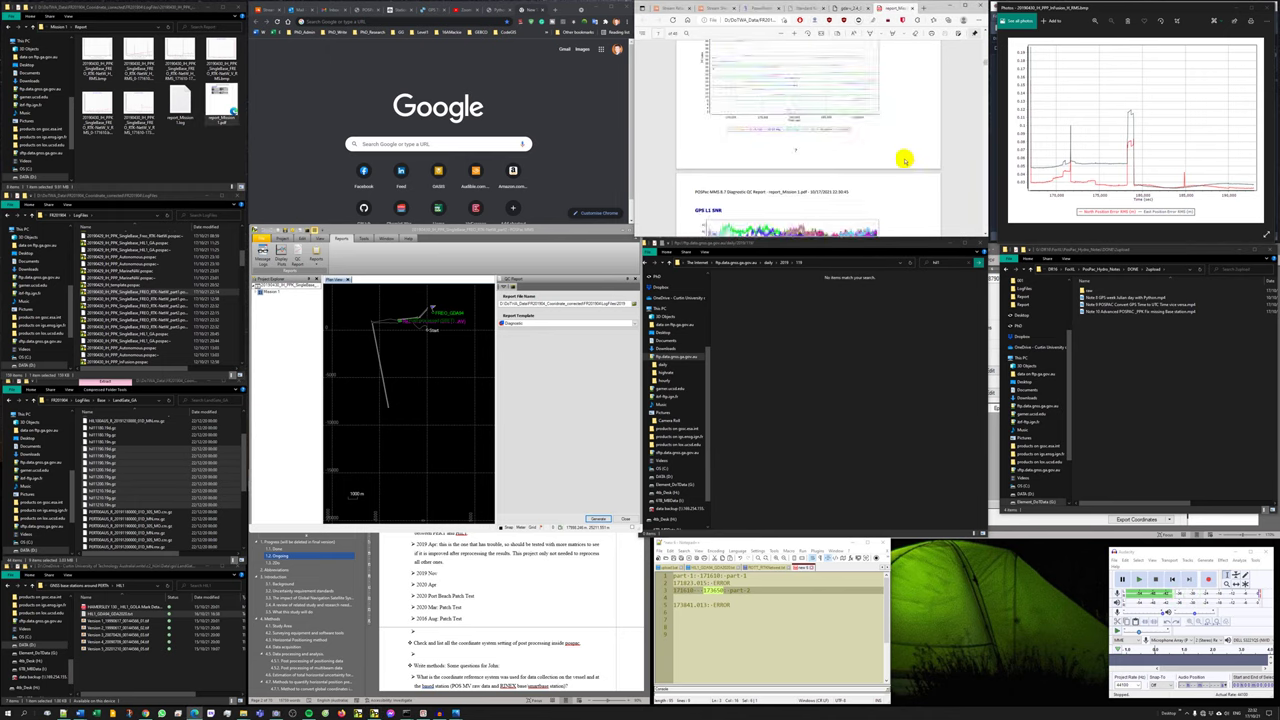
pyautogui.scroll(-10, 884, 160)
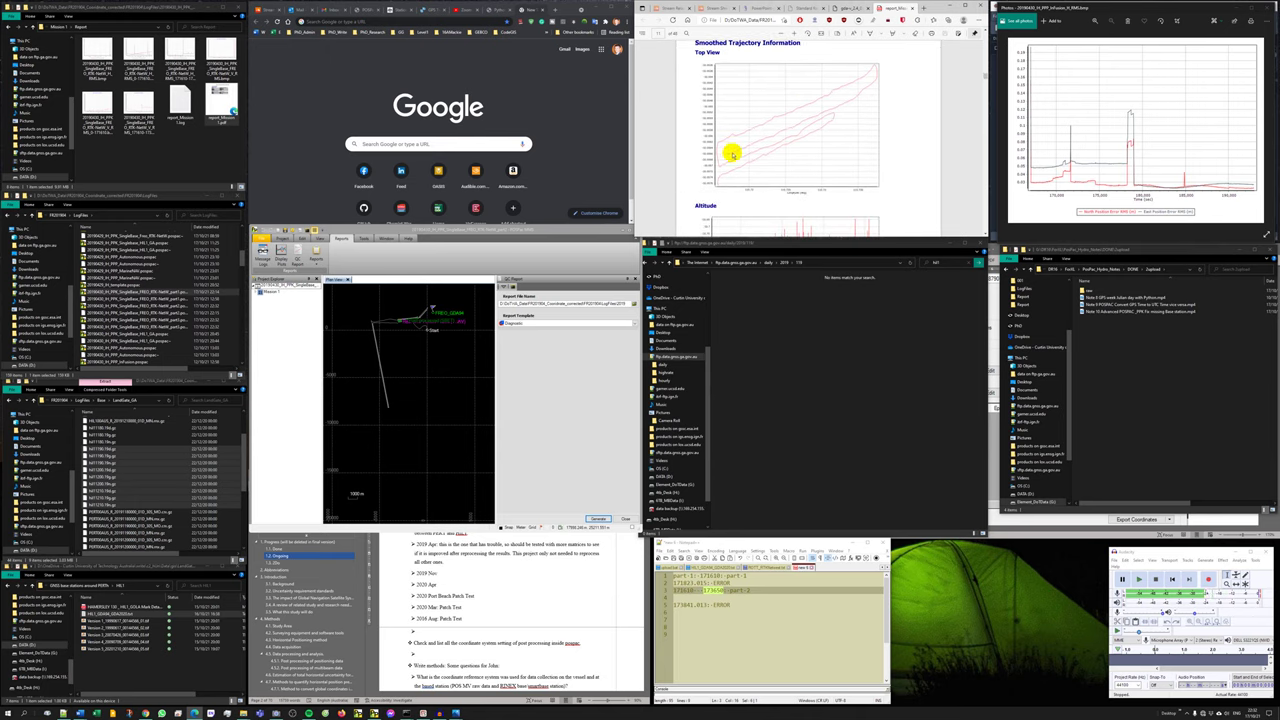
# Browse to the original, unsplit FREO RTK-NetW project's Mission 1 Report folder and open its report PDF.
pyautogui.click(58, 27)
pyautogui.click(71, 27)
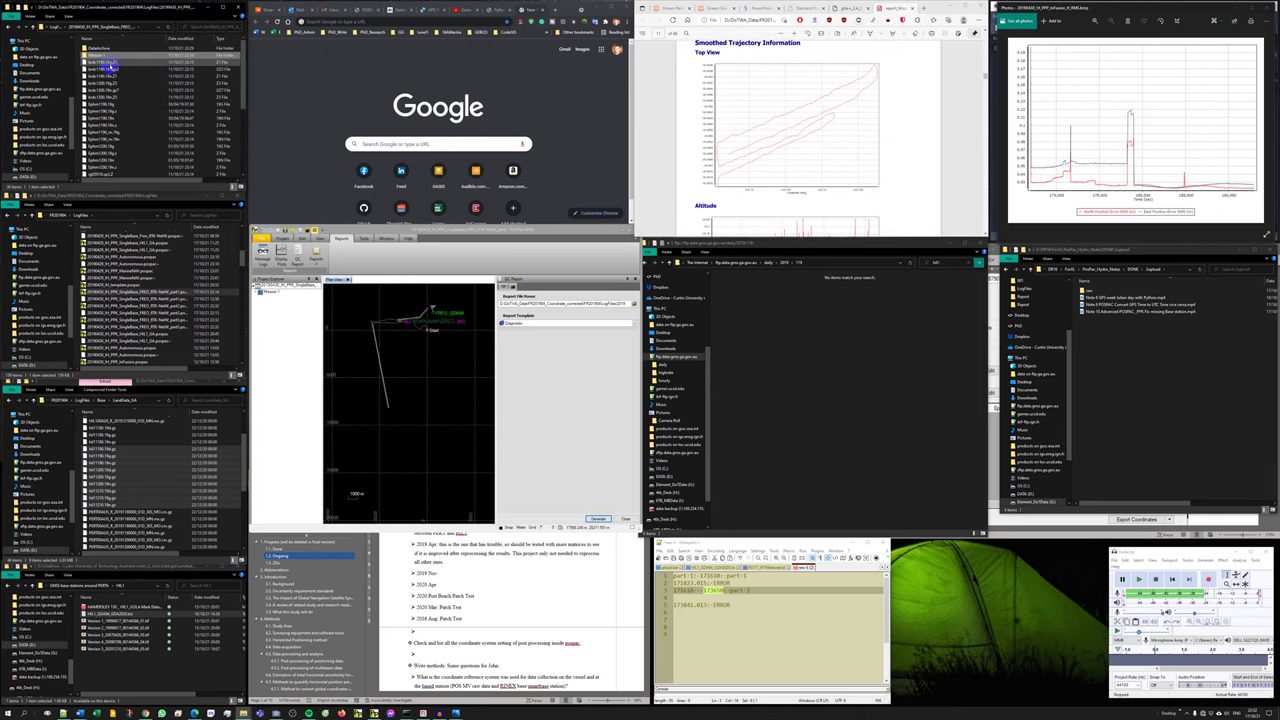
pyautogui.click(59, 26)
pyautogui.doubleClick(155, 90)
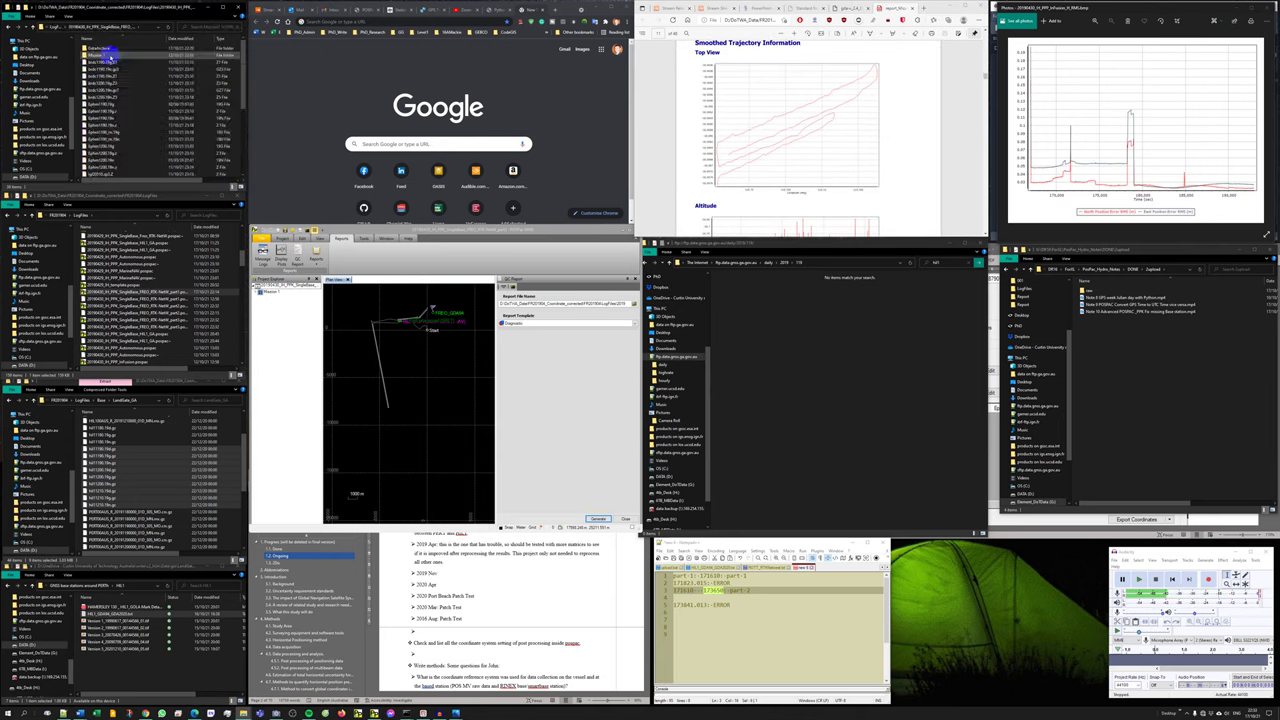
pyautogui.doubleClick(108, 55)
pyautogui.doubleClick(108, 61)
pyautogui.doubleClick(138, 114)
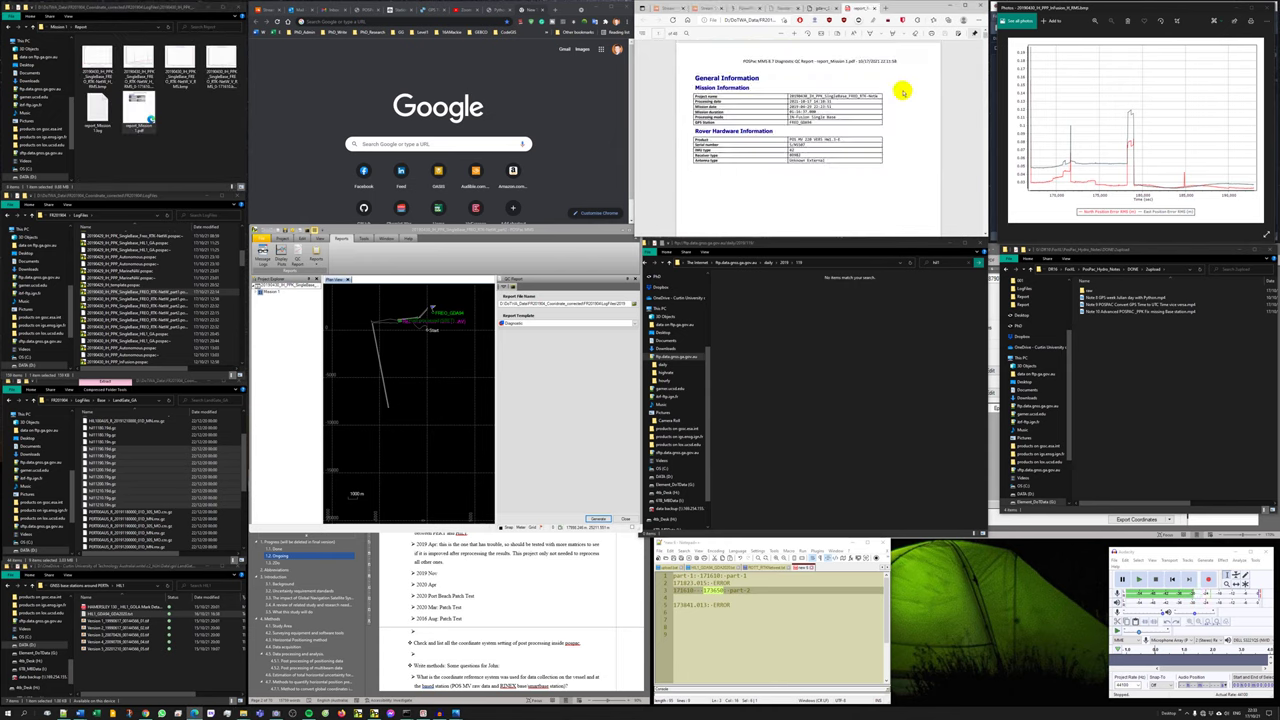
# Examine the original project's Smoothed Trajectory top view for comparison and close the report.
pyautogui.scroll(-5, 903, 117)
pyautogui.scroll(-15, 905, 118)
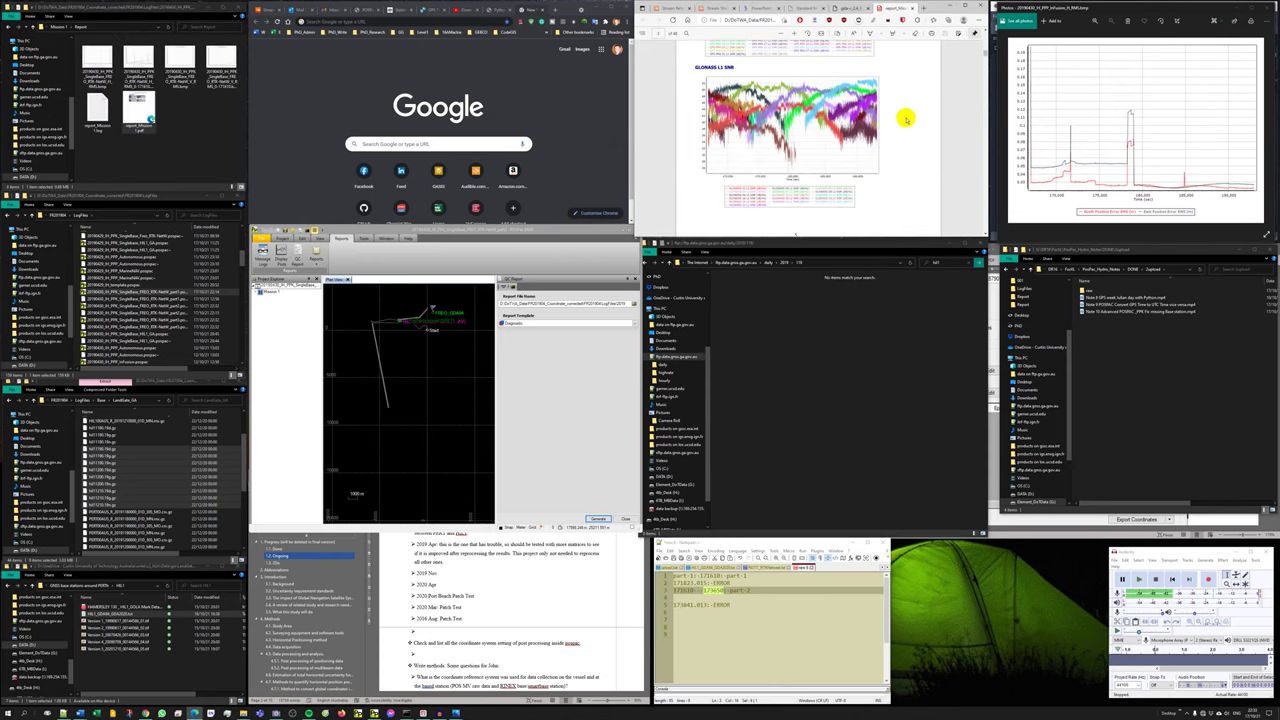
pyautogui.scroll(-10, 905, 118)
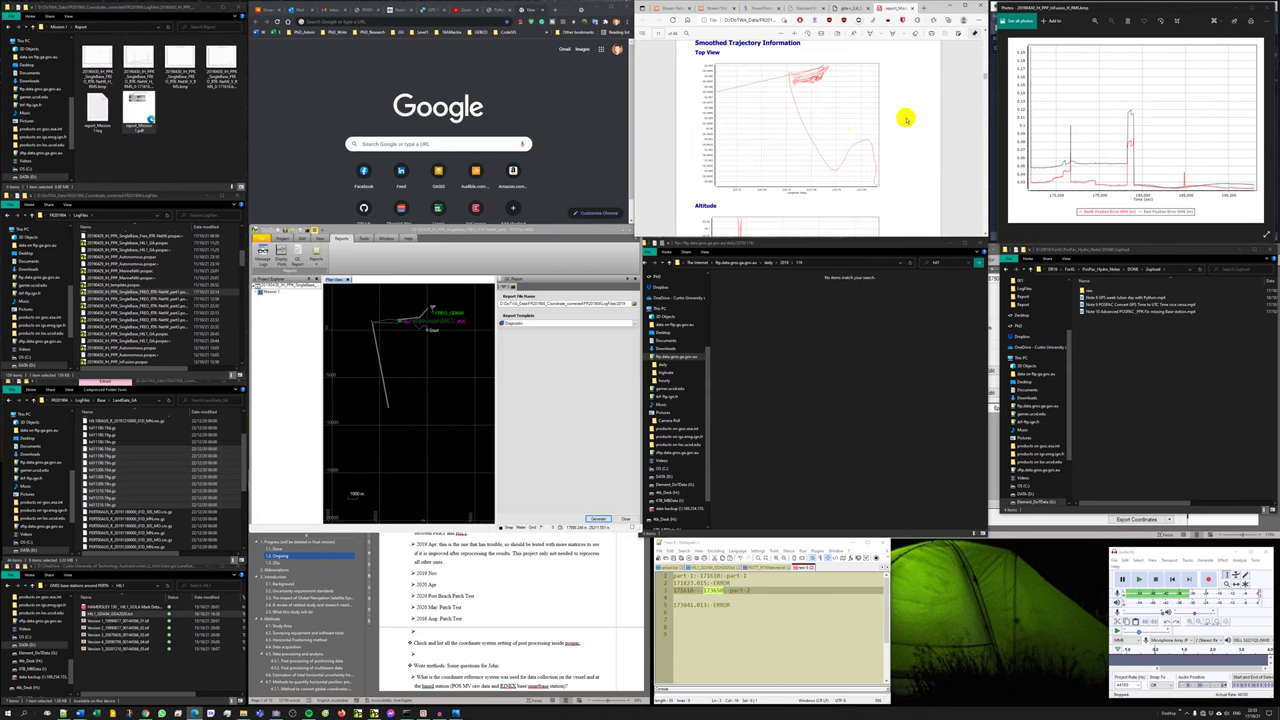
pyautogui.click(912, 9)
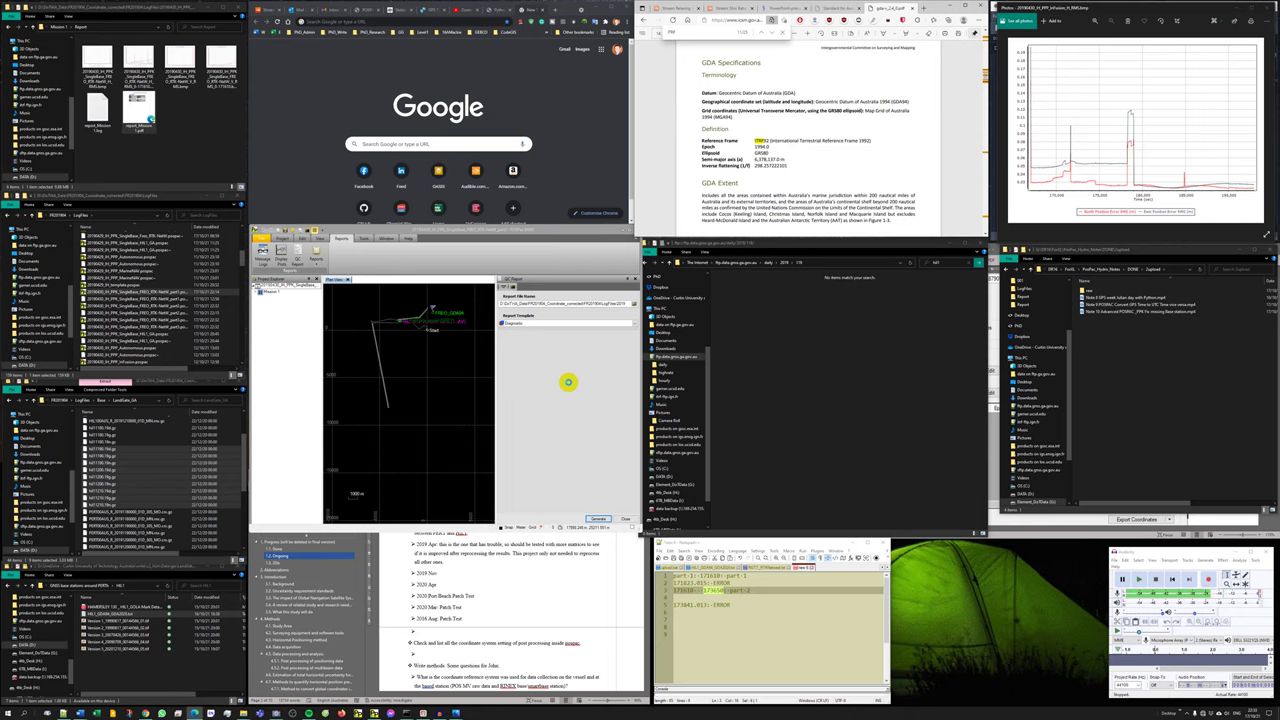
pyautogui.click(724, 598)
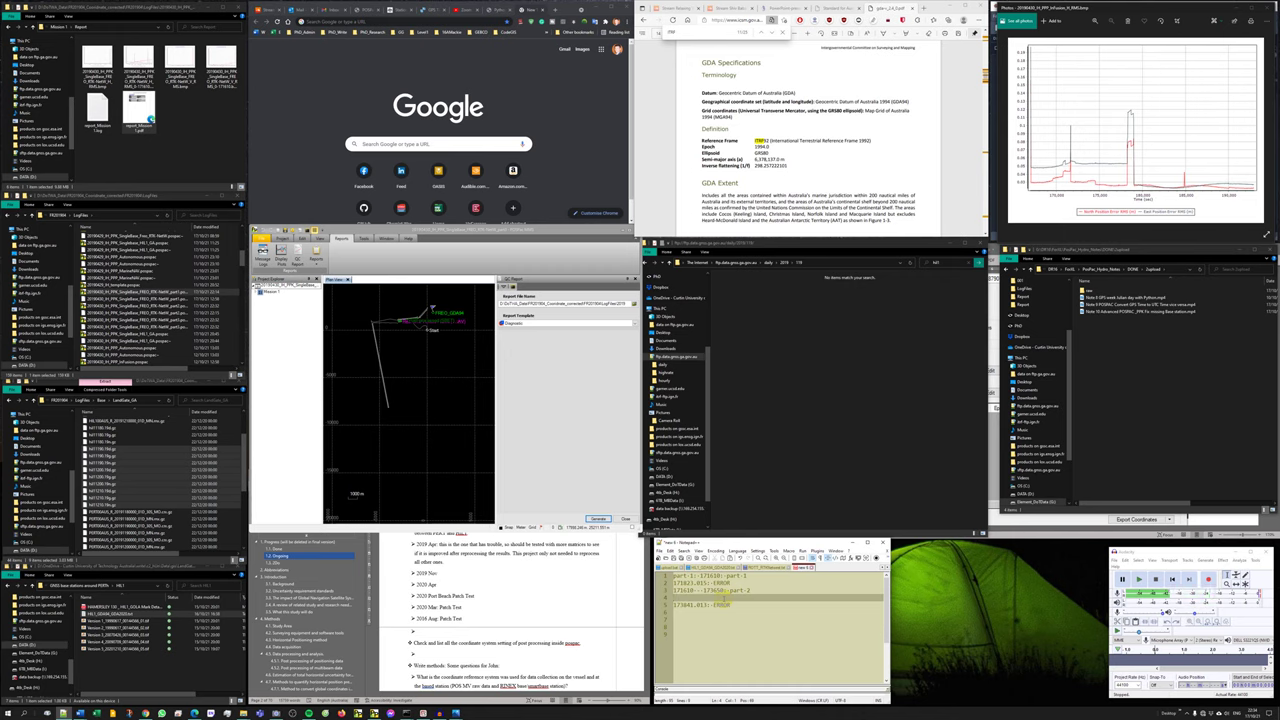
pyautogui.moveTo(416, 350); pyautogui.dragTo(417, 369)
pyautogui.scroll(1, 417, 369)
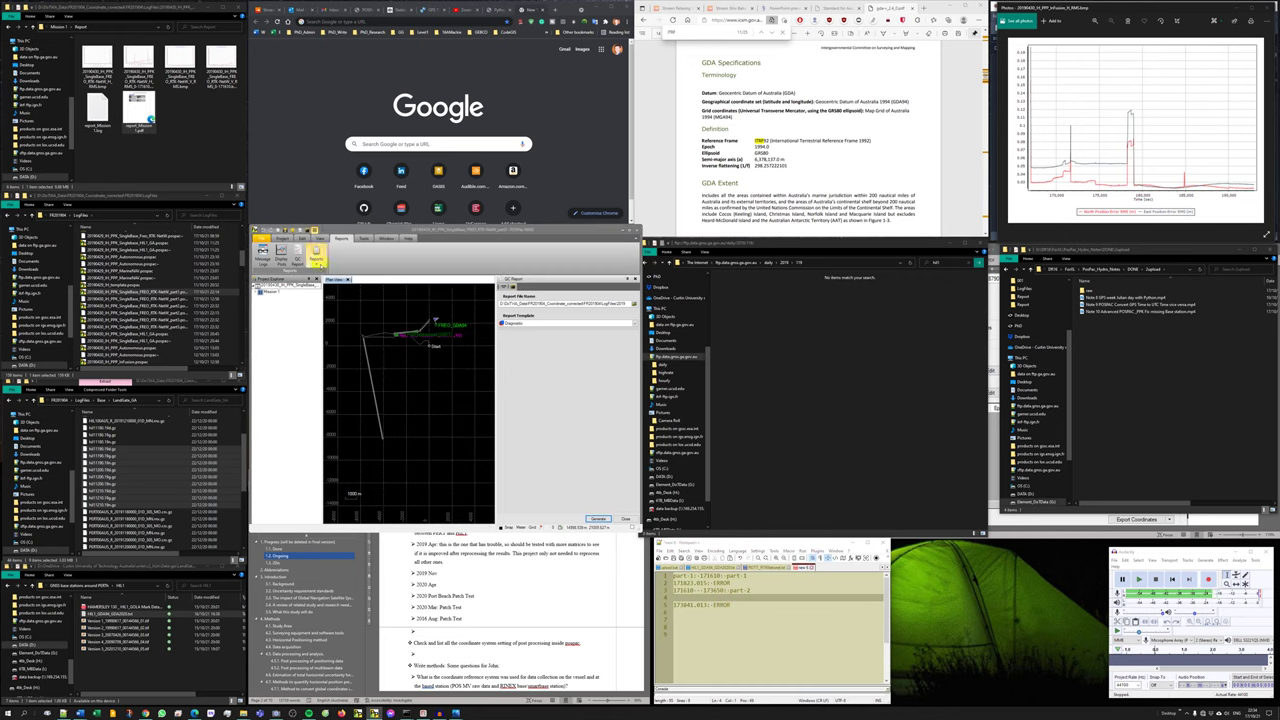
# Set the project's timing start to 173650 and run the GNSS-Inertial Processor on Mission 1.
pyautogui.click(281, 237)
pyautogui.click(536, 253)
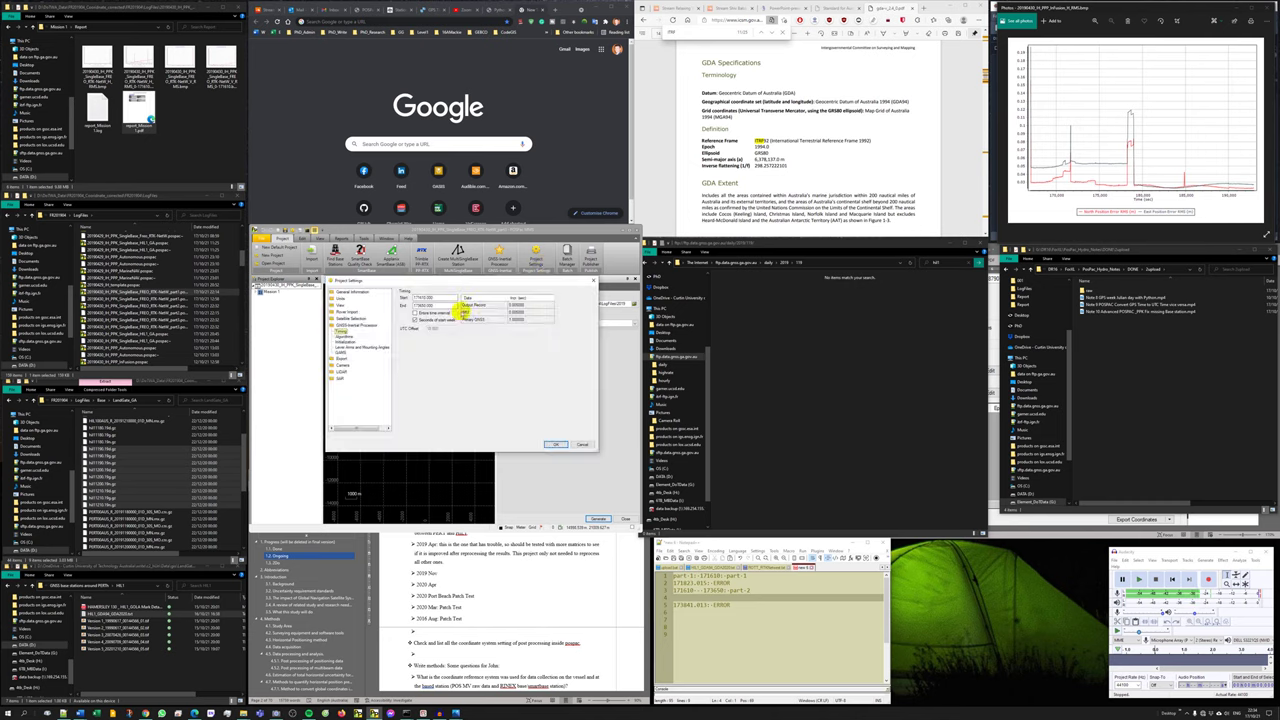
pyautogui.doubleClick(714, 590)
pyautogui.hotkey('ctrl', 'c')
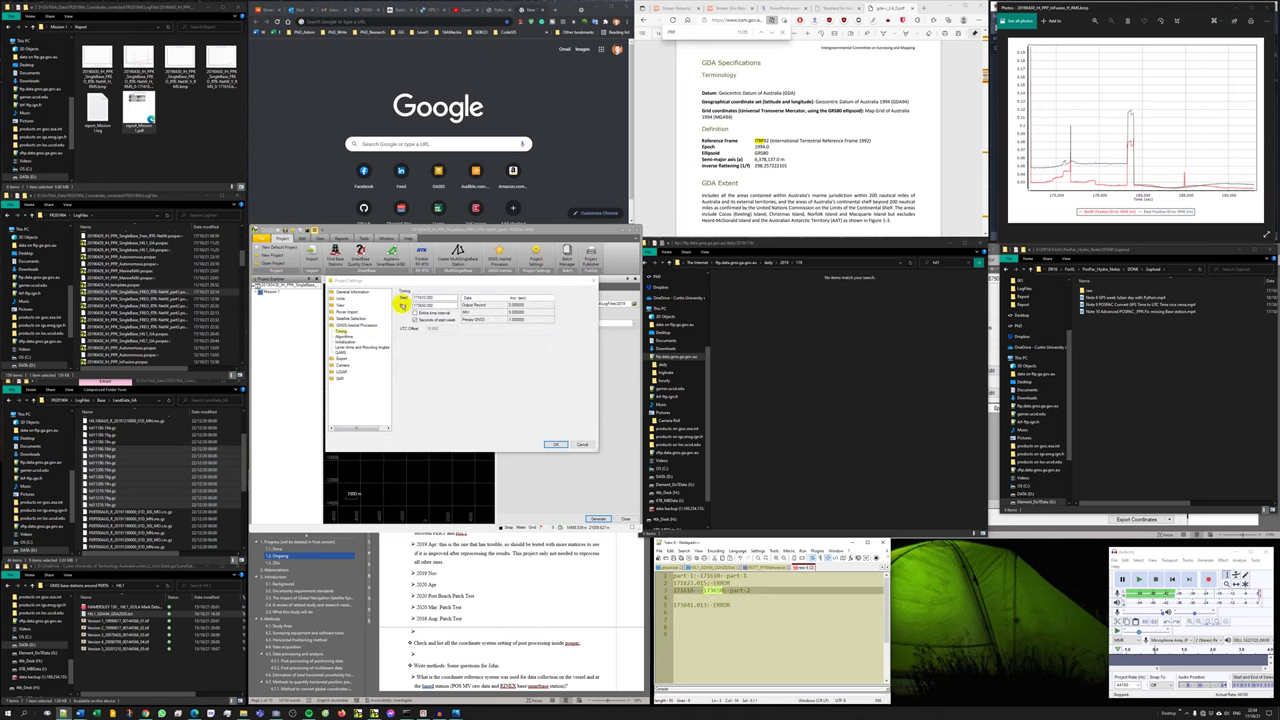
pyautogui.hotkey('ctrl', 'v')
pyautogui.moveTo(441, 297); pyautogui.dragTo(402, 298)
pyautogui.click(428, 311)
pyautogui.click(428, 311)
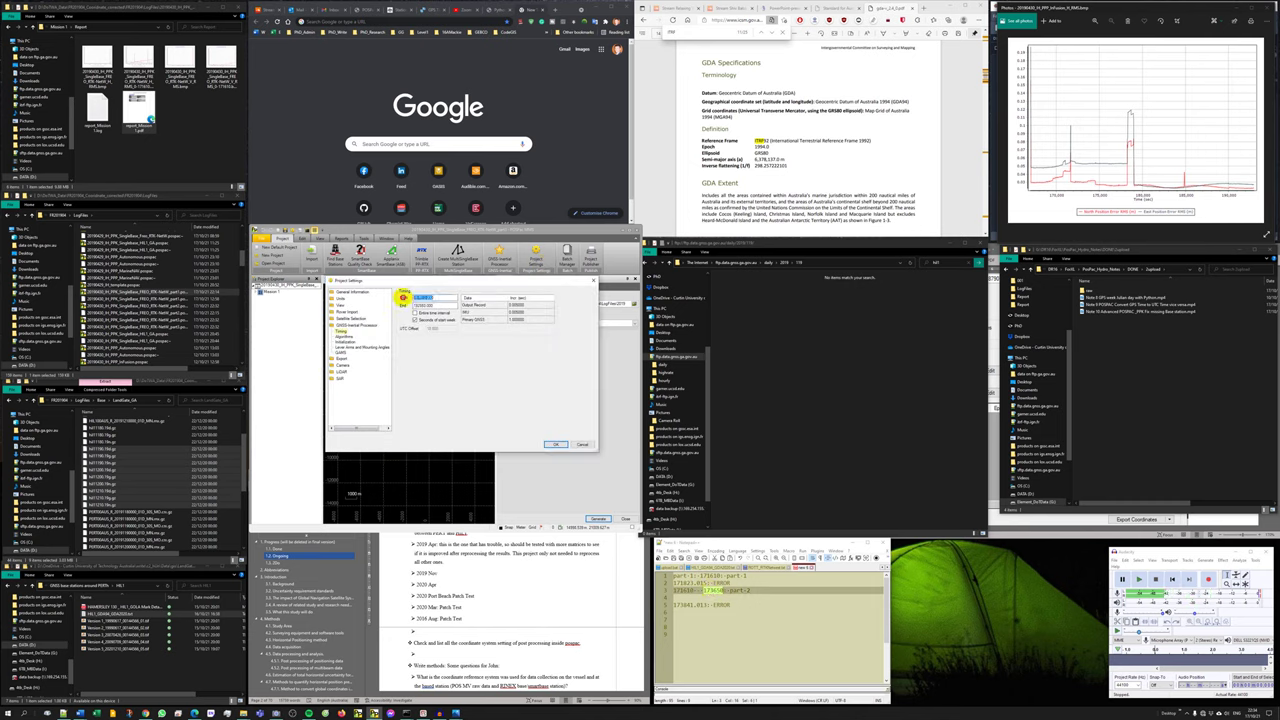
pyautogui.hotkey('ctrl', 'v')
pyautogui.click(556, 444)
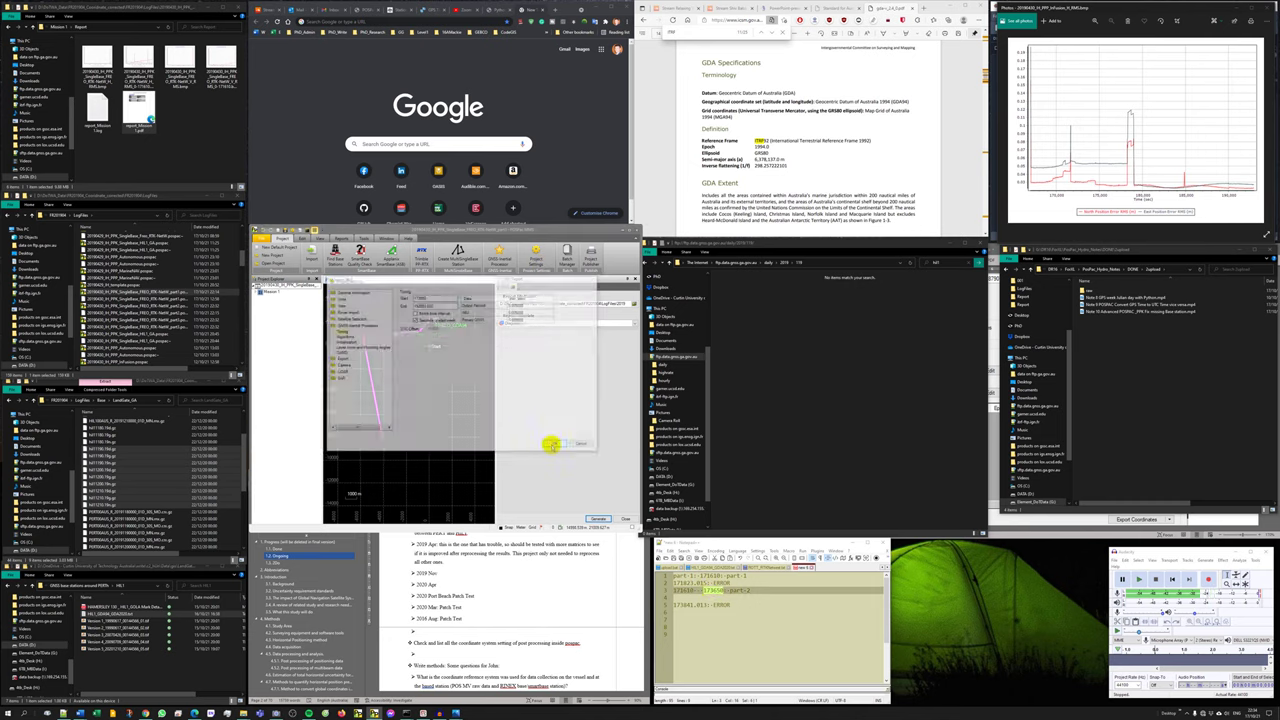
pyautogui.click(597, 518)
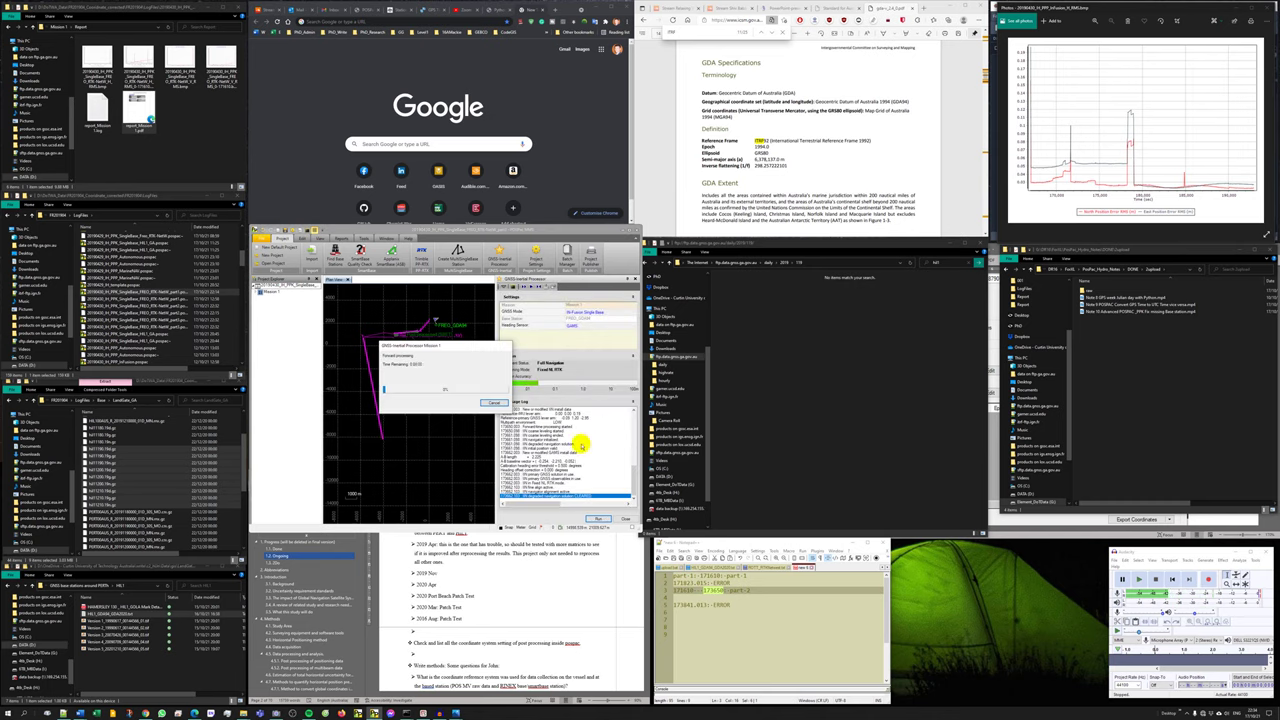
pyautogui.moveTo(452, 347); pyautogui.dragTo(412, 371)
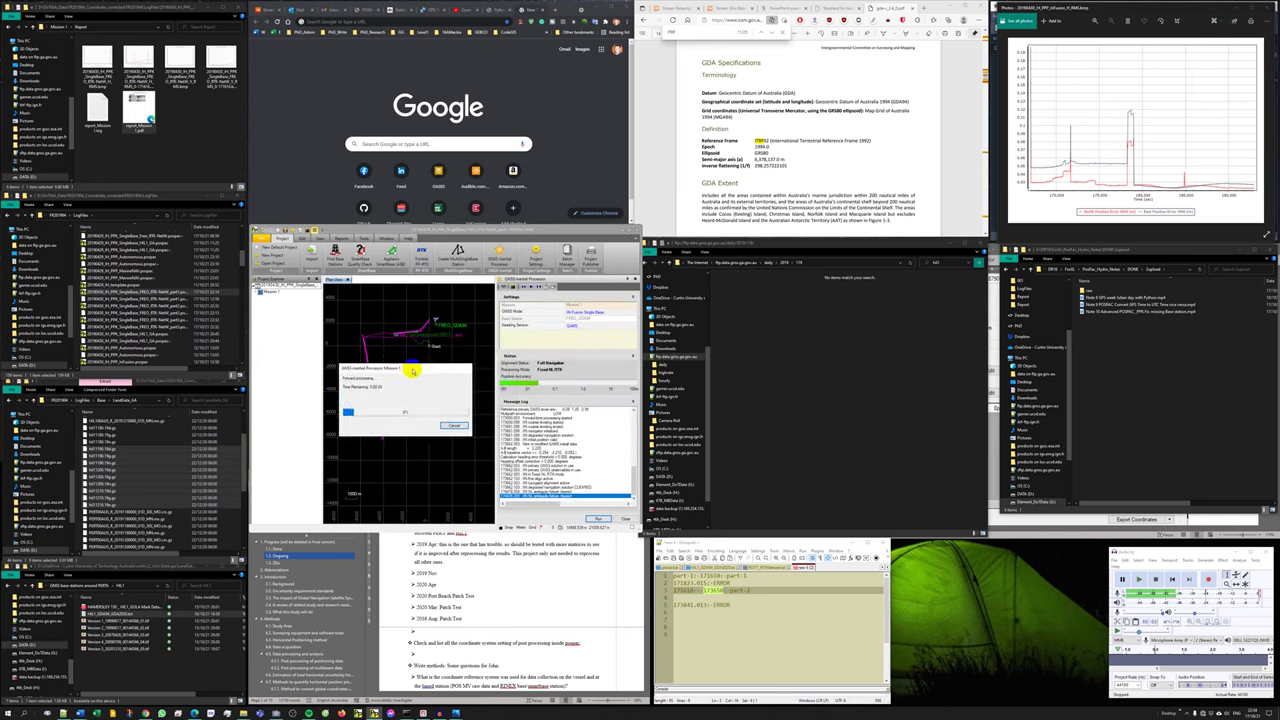
# Remove the blank line before the 173841.013 error note and add a new last line for 173650 to end.
pyautogui.click(701, 598)
pyautogui.press('Delete')
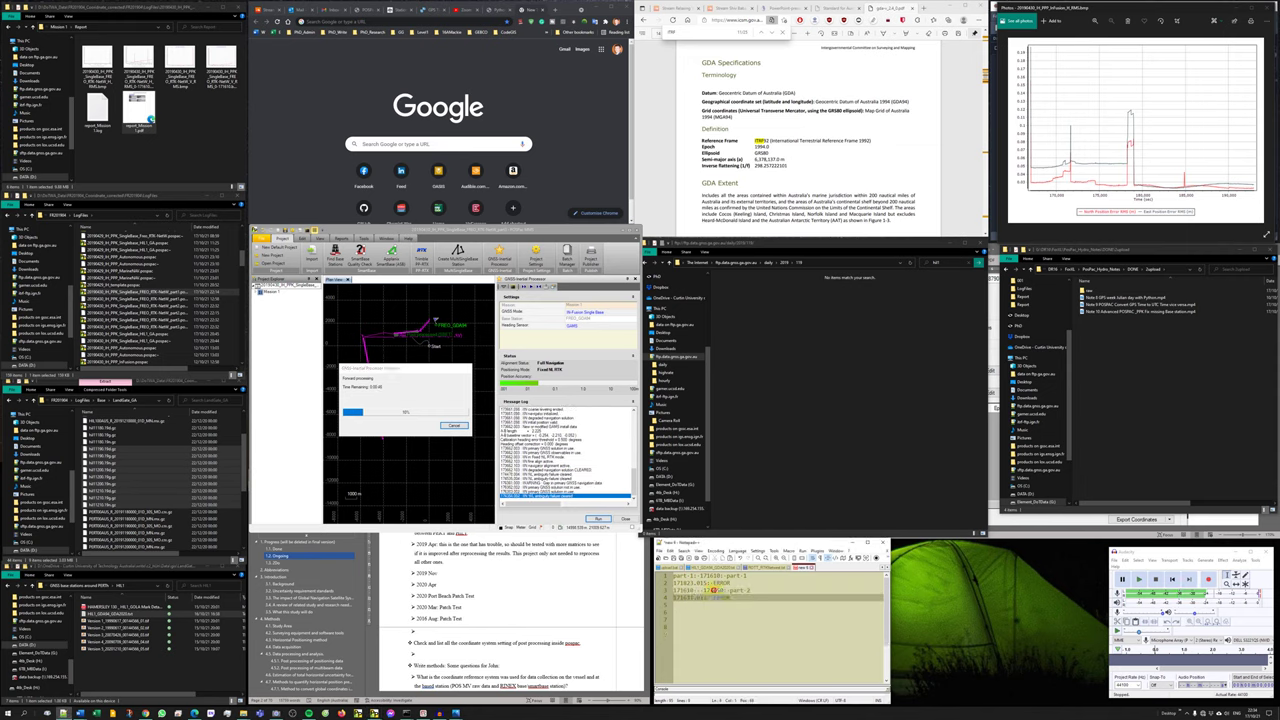
pyautogui.doubleClick(712, 590)
pyautogui.click(695, 606)
pyautogui.hotkey('ctrl', 'v')
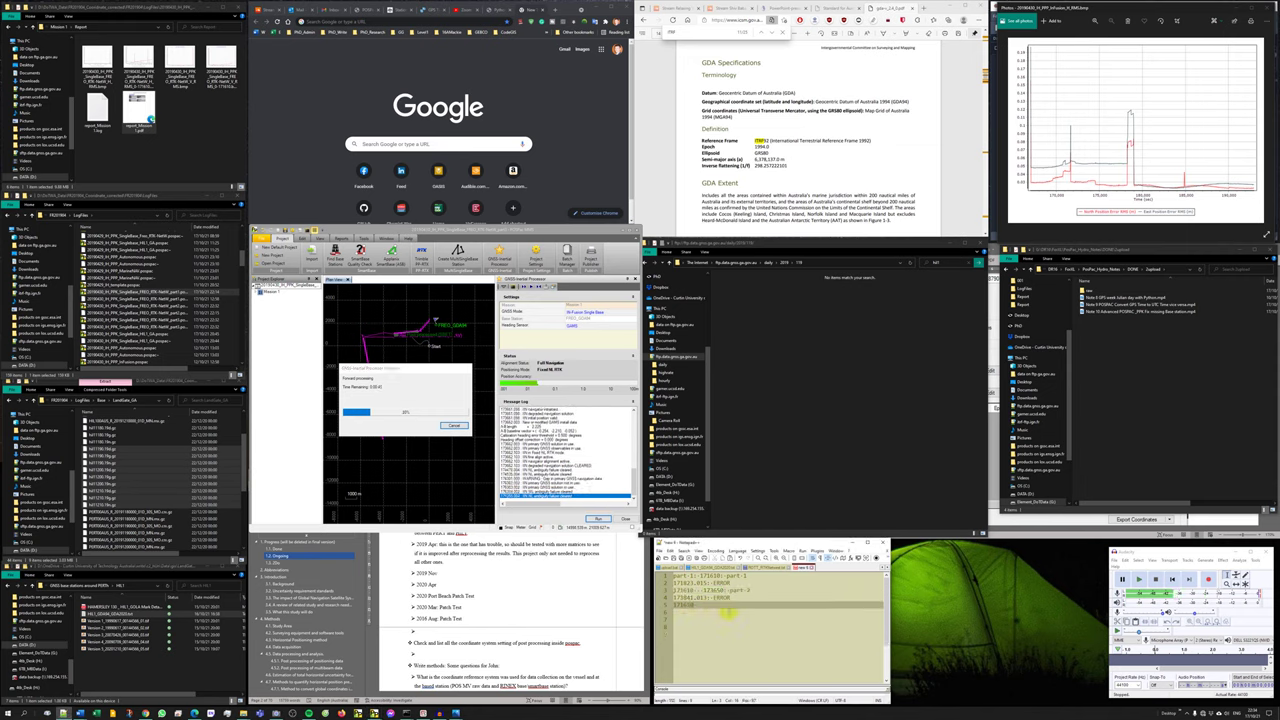
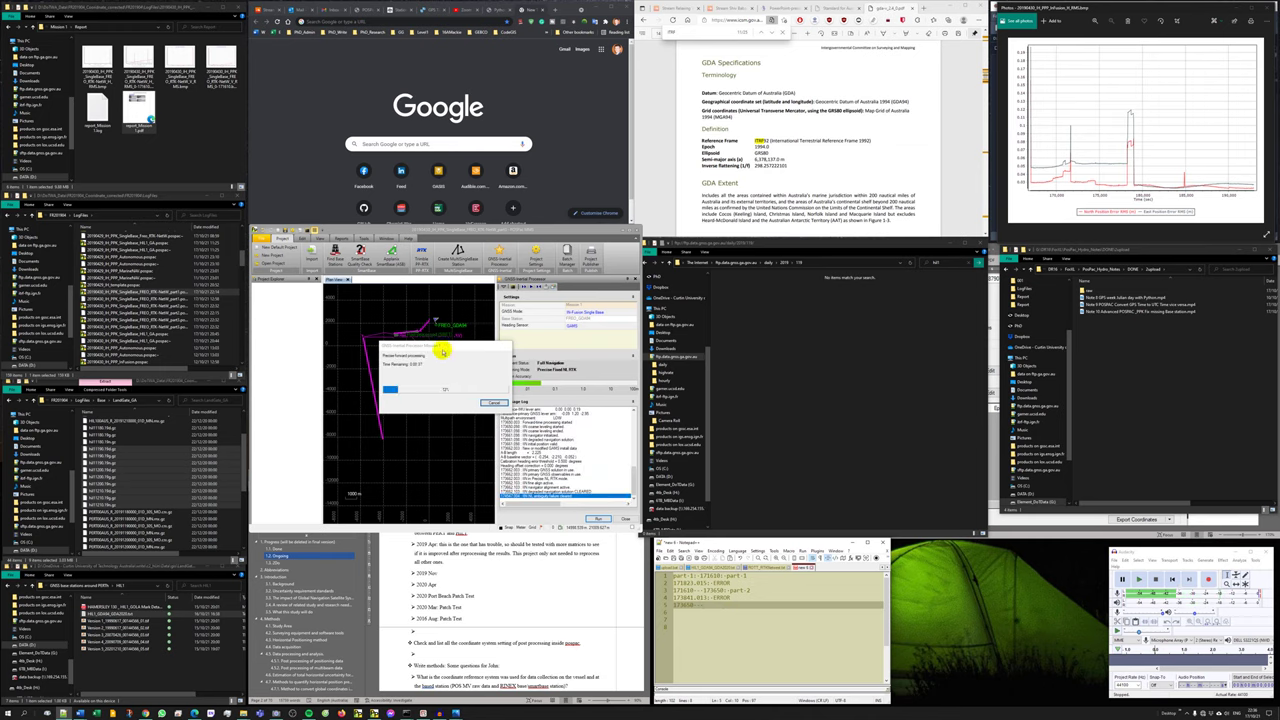
pyautogui.moveTo(443, 349); pyautogui.dragTo(397, 356)
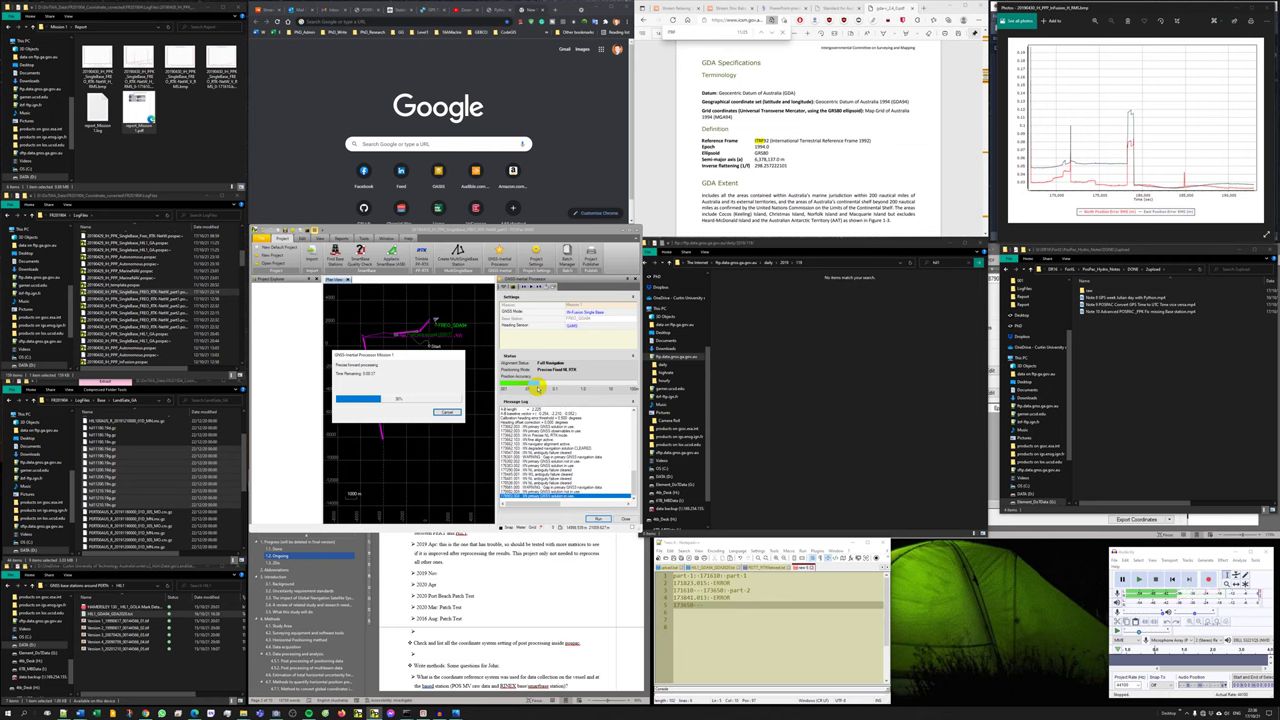
pyautogui.click(725, 605)
pyautogui.write('-end')
pyautogui.hotkey('shift', 'Home')
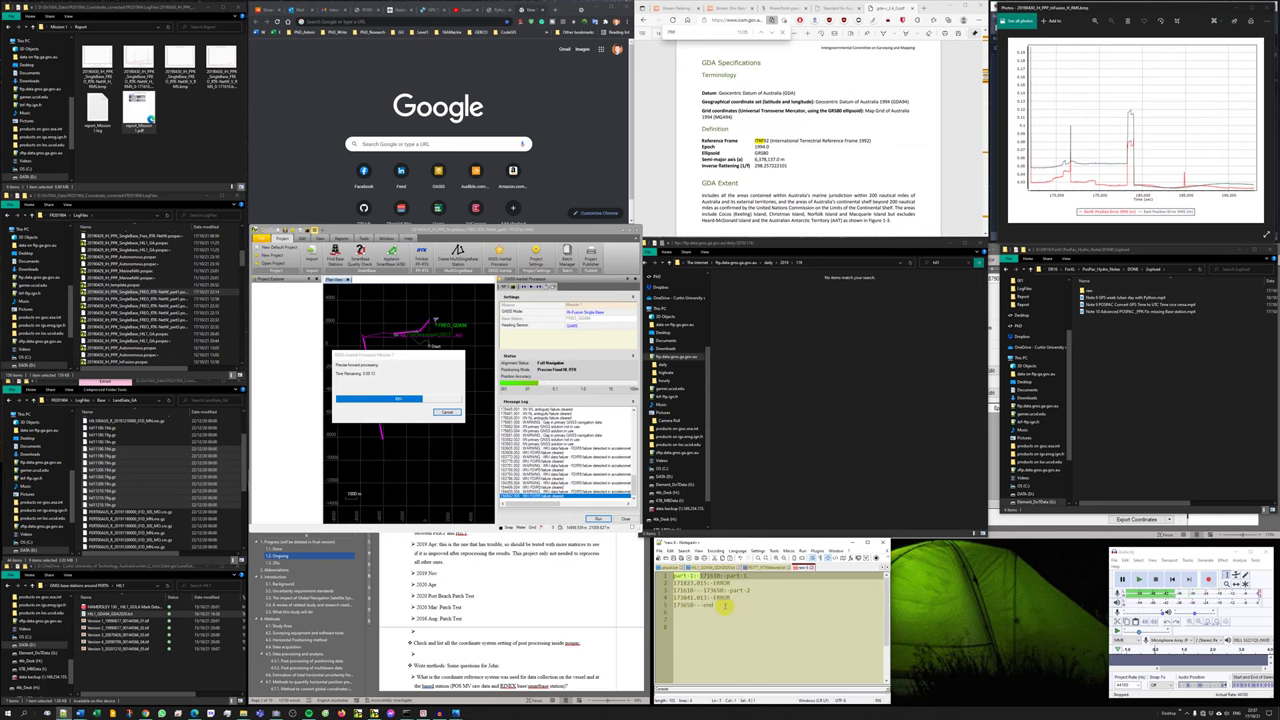
# Rewrite the first line of the notes as "start-171610: part 1".
pyautogui.write('0')
pyautogui.press('Down')
pyautogui.press('Down')
pyautogui.press('Down')
pyautogui.press('Down')
pyautogui.press('Up')
pyautogui.press('Up')
pyautogui.press('Up')
pyautogui.press('Up')
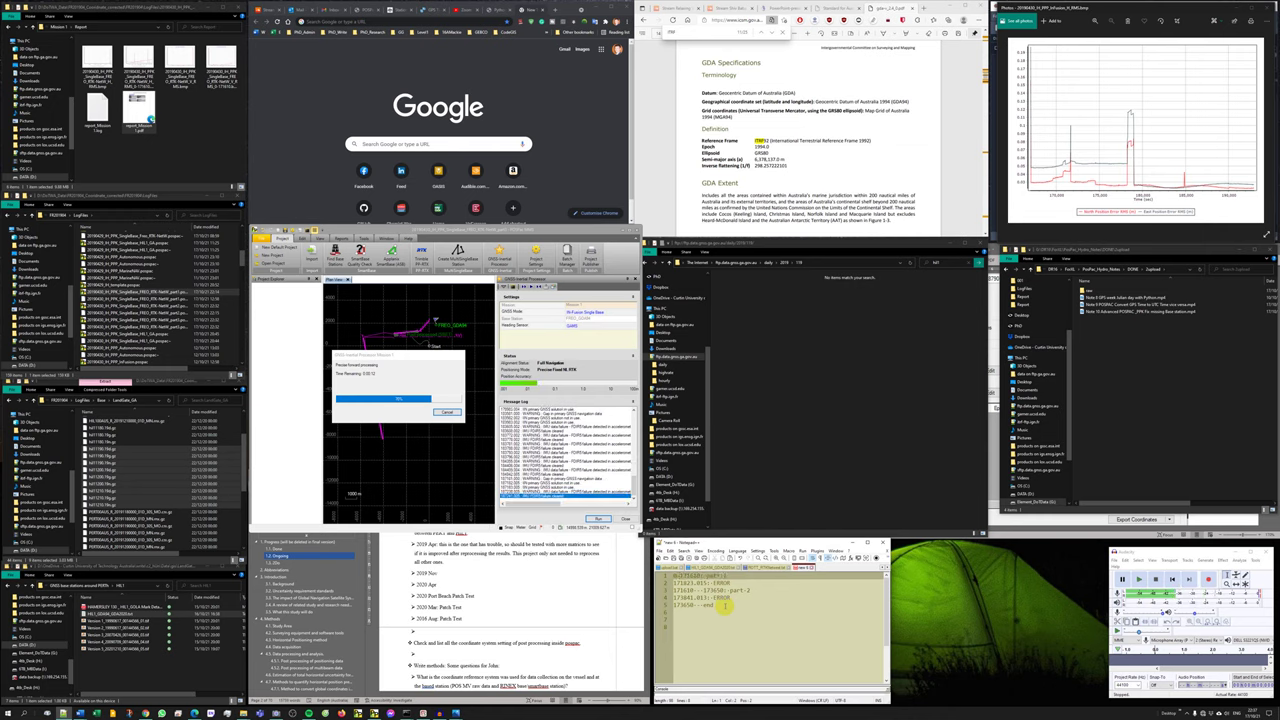
pyautogui.press('BackSpace')
pyautogui.write('start-171618')
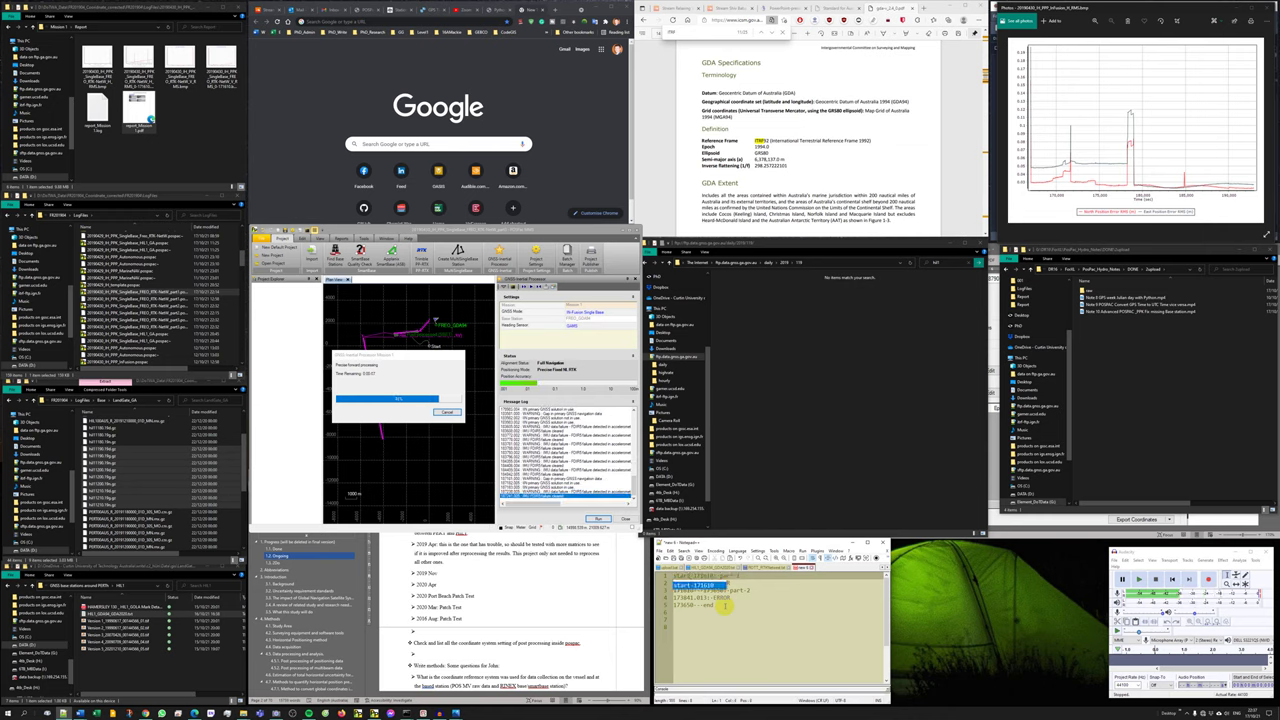
# Label the notes' last time range as part 3 and move the notes window beside the processing window.
pyautogui.press('Down')
pyautogui.press('Down')
pyautogui.press('Down')
pyautogui.press('Down')
pyautogui.press('Down')
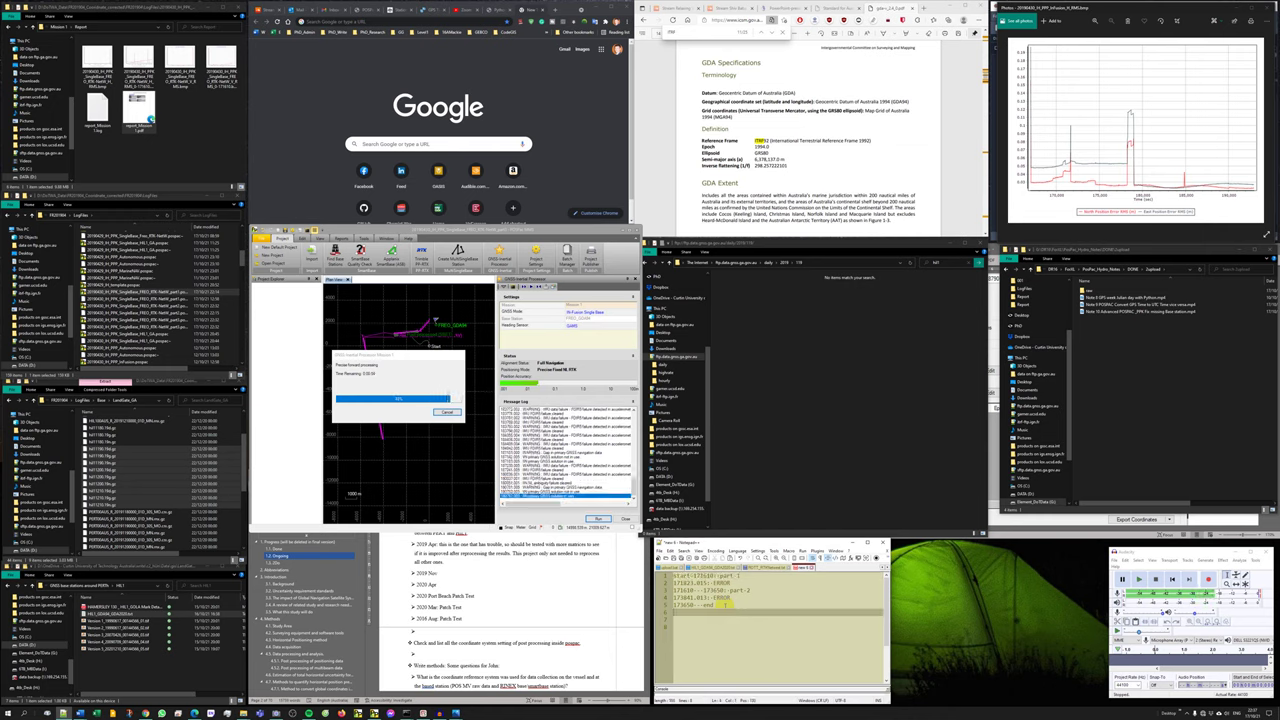
pyautogui.click(725, 606)
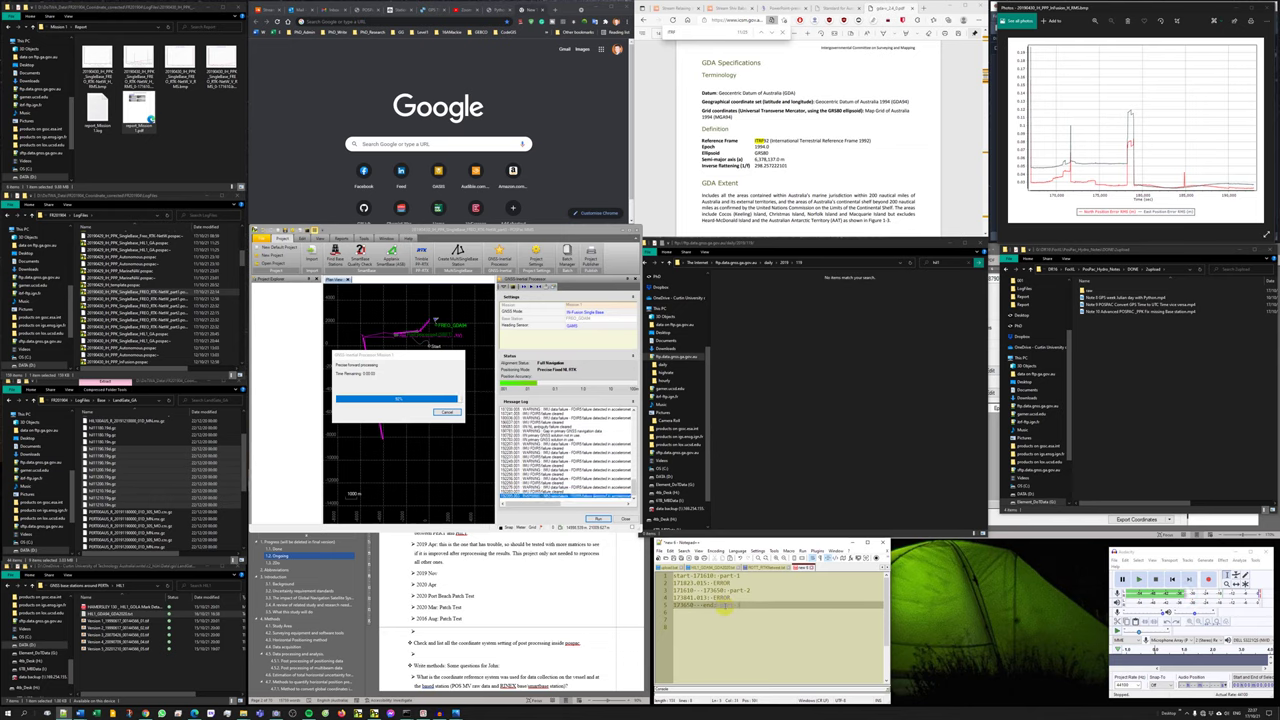
pyautogui.write(': part 3')
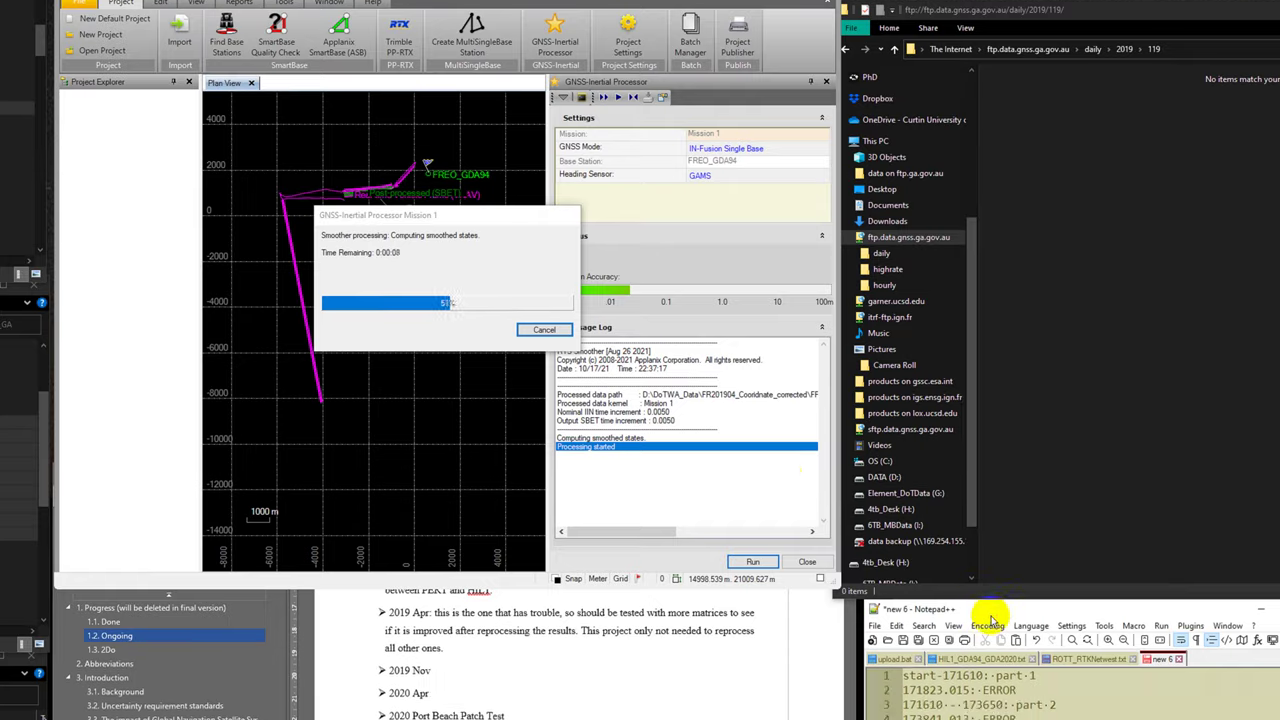
pyautogui.moveTo(968, 656); pyautogui.dragTo(966, 251)
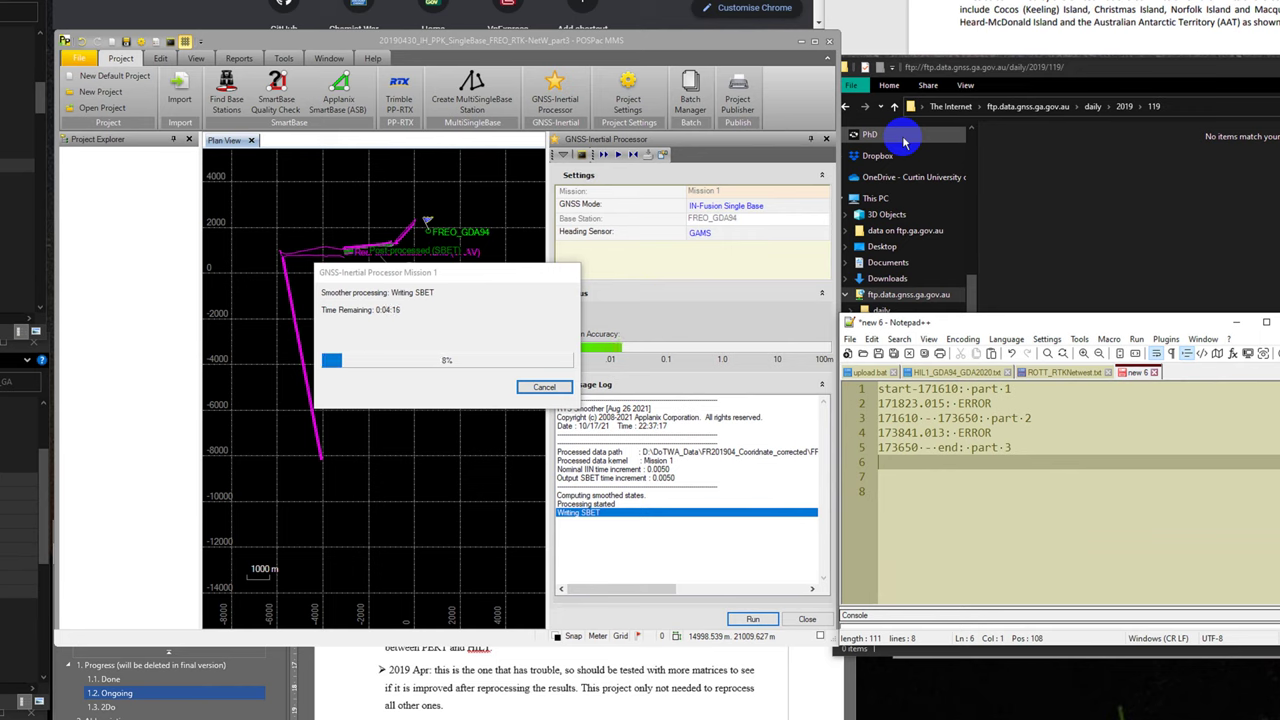
pyautogui.moveTo(505, 280); pyautogui.dragTo(396, 353)
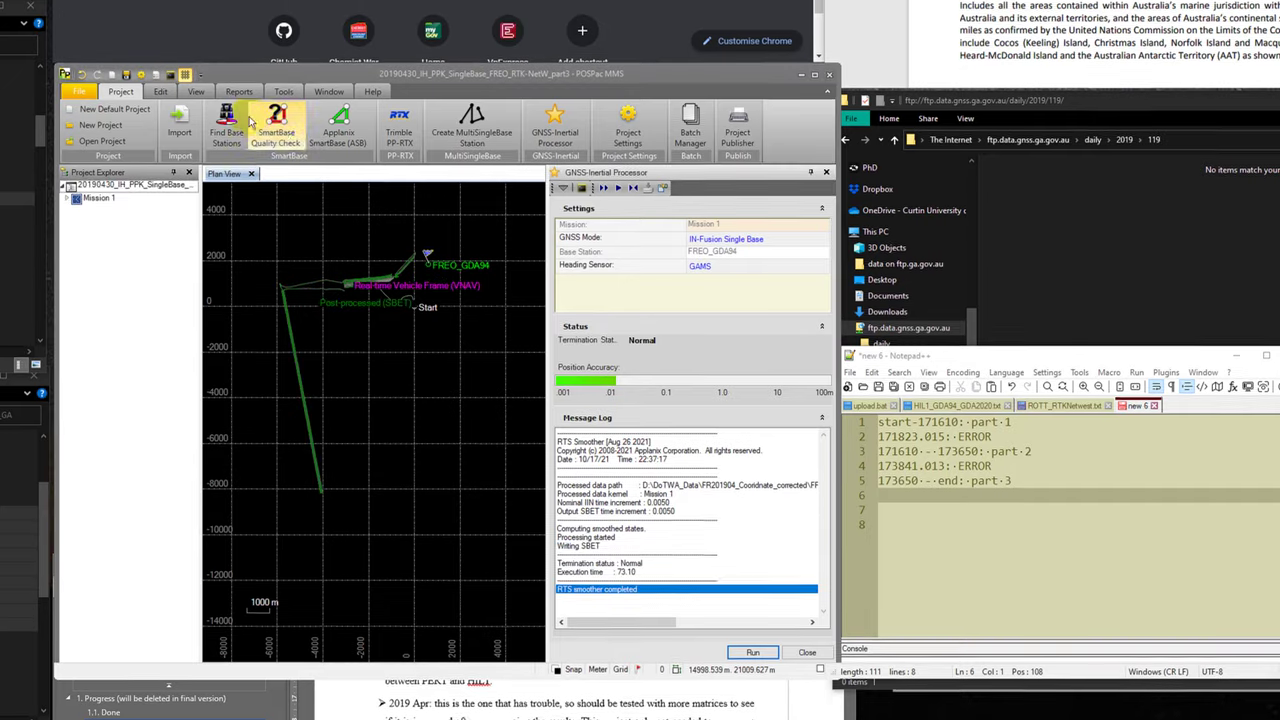
# Plot Mission 1's smoothed North and East Position Error RMS together, examine the graph and close the plot display.
pyautogui.click(239, 58)
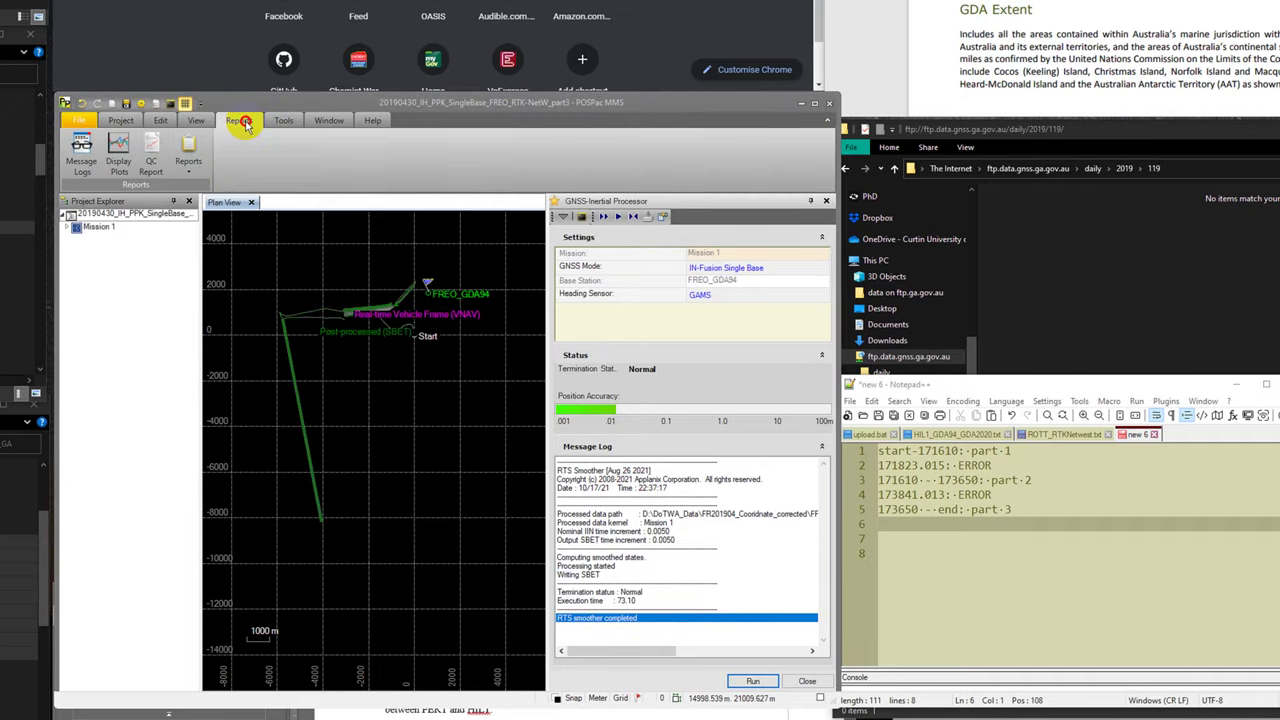
pyautogui.click(124, 167)
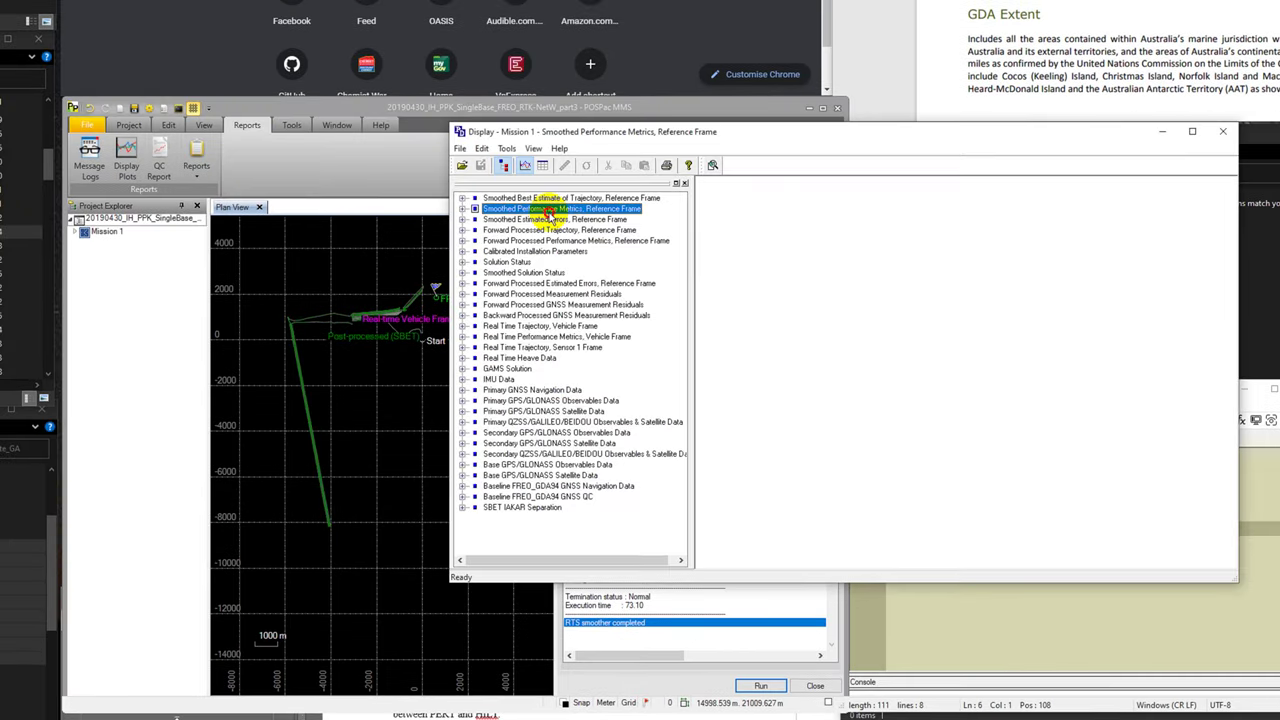
pyautogui.doubleClick(548, 211)
pyautogui.click(545, 219)
pyautogui.keyDown('ctrl'); pyautogui.click(540, 230); pyautogui.keyUp('ctrl')
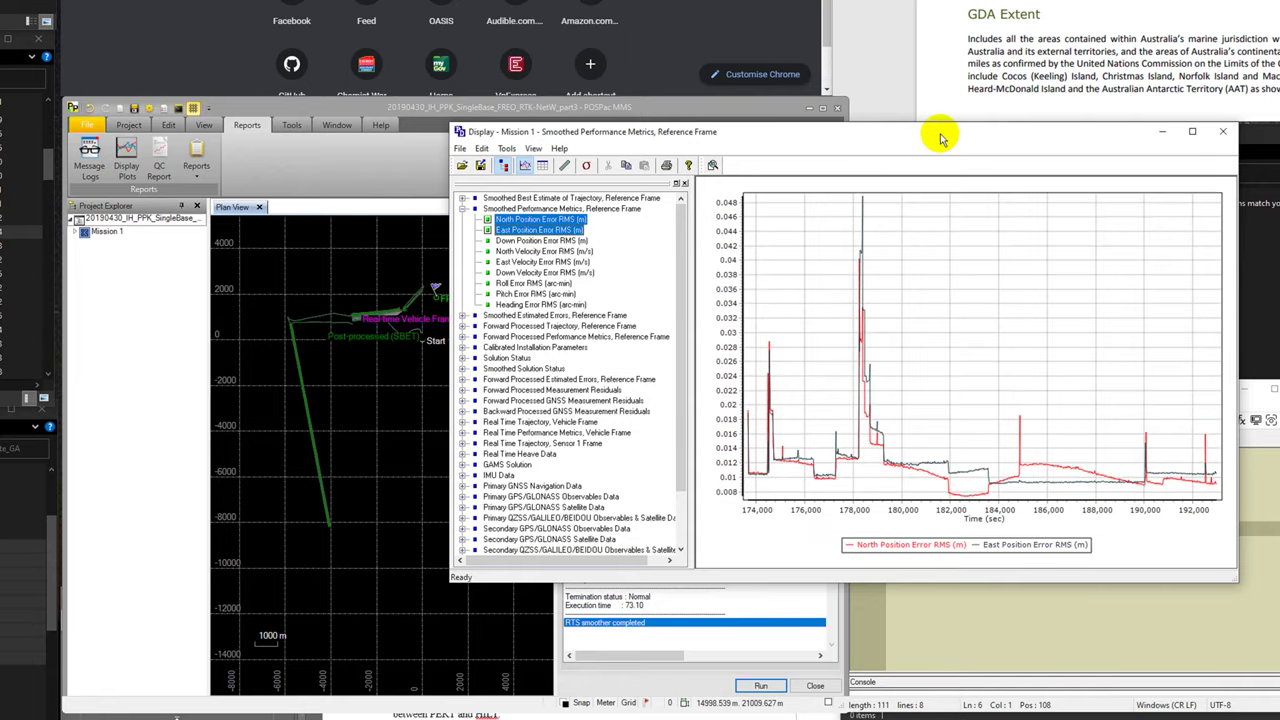
pyautogui.moveTo(943, 134); pyautogui.dragTo(535, 131)
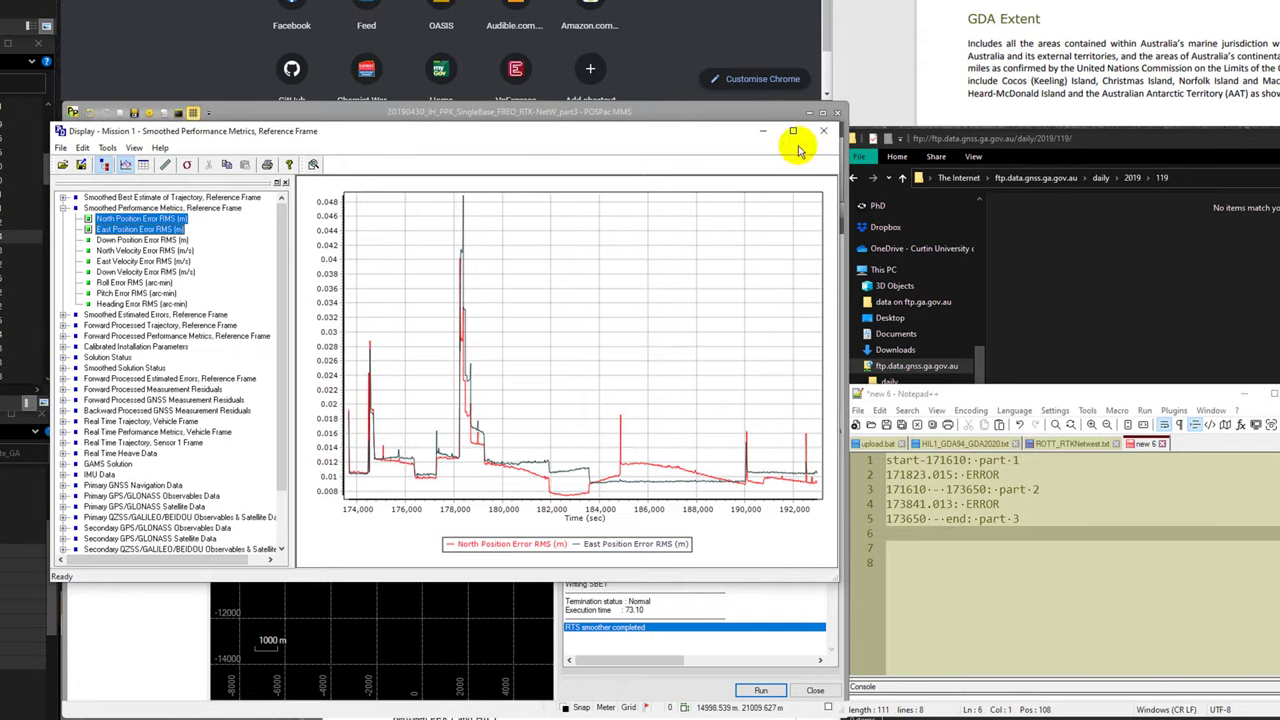
pyautogui.click(820, 134)
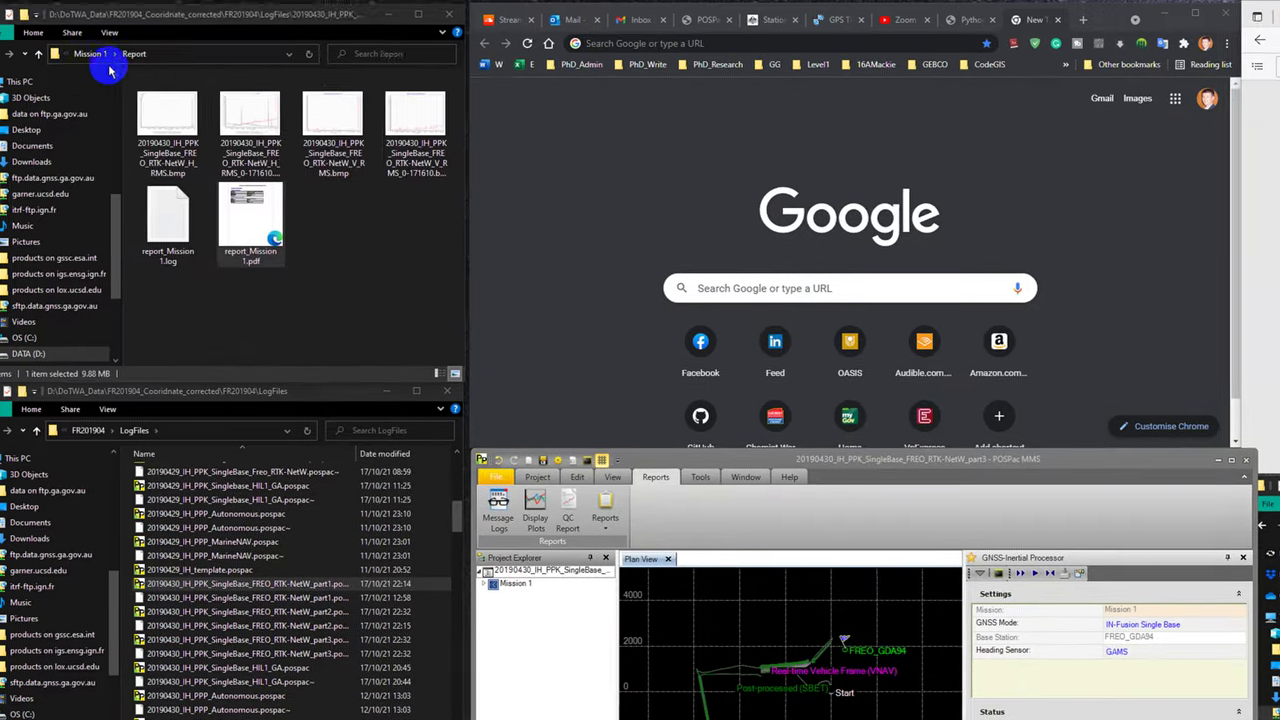
# Browse to the FREO RTK-NetW part 3 project's Mission 1 Report folder and delete report_Mission 1.pdf.
pyautogui.click(133, 55)
pyautogui.click(114, 53)
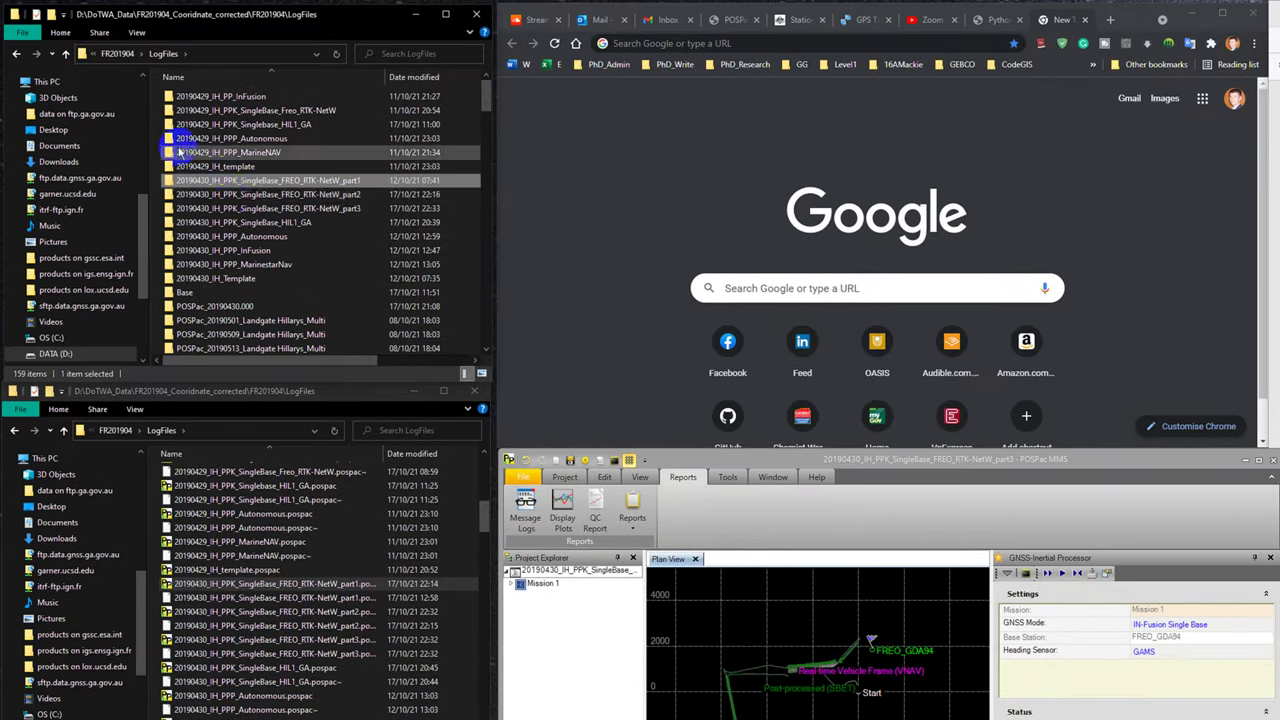
pyautogui.doubleClick(241, 213)
pyautogui.doubleClick(224, 116)
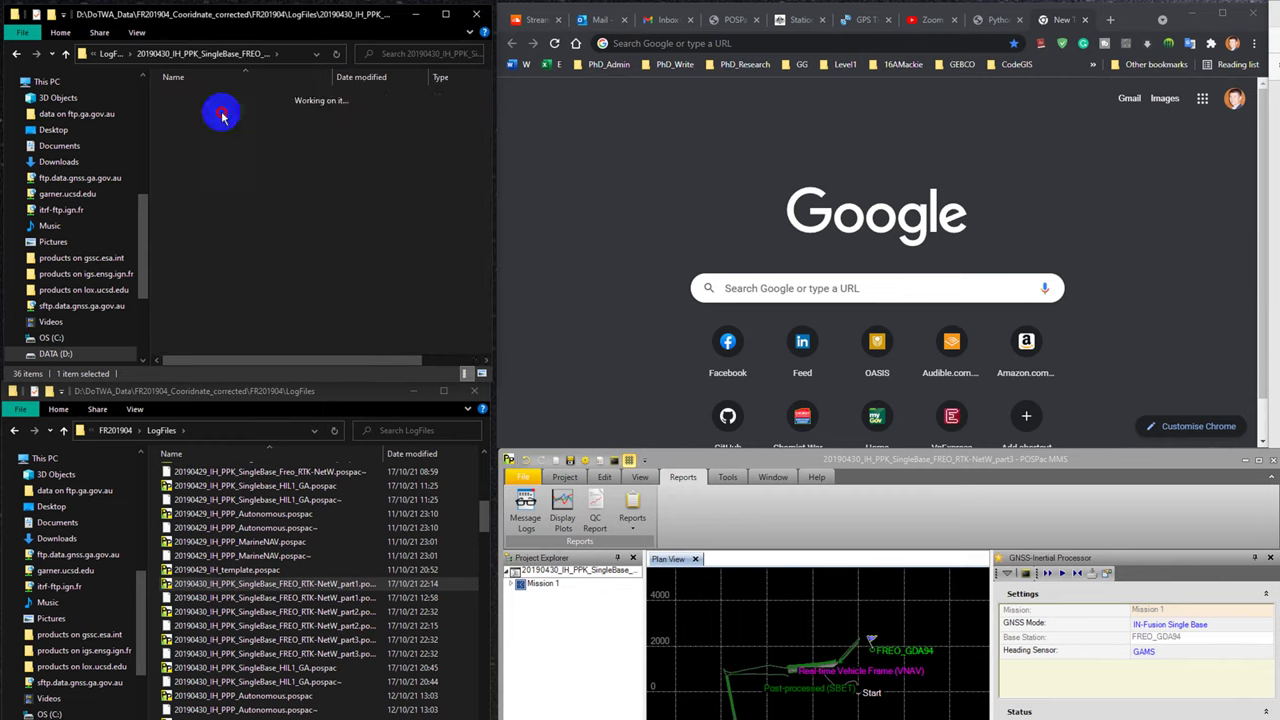
pyautogui.click(216, 124)
pyautogui.doubleClick(216, 124)
pyautogui.click(435, 221)
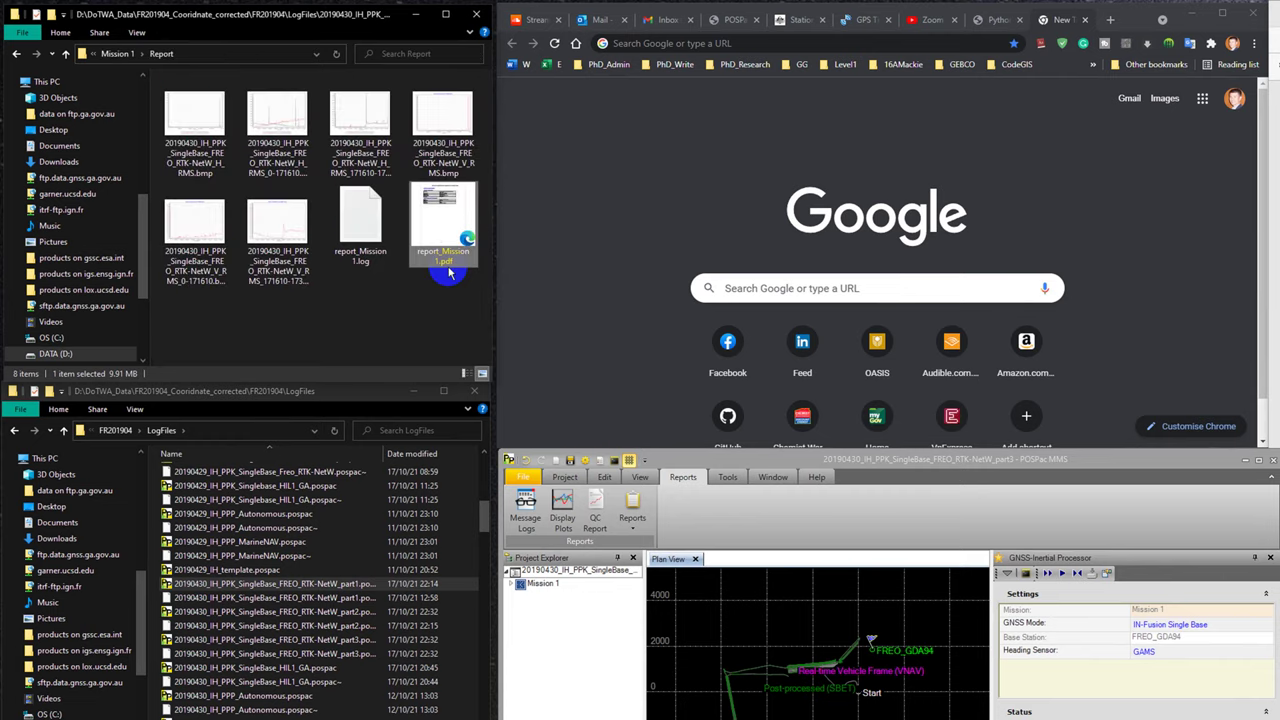
pyautogui.press('Delete')
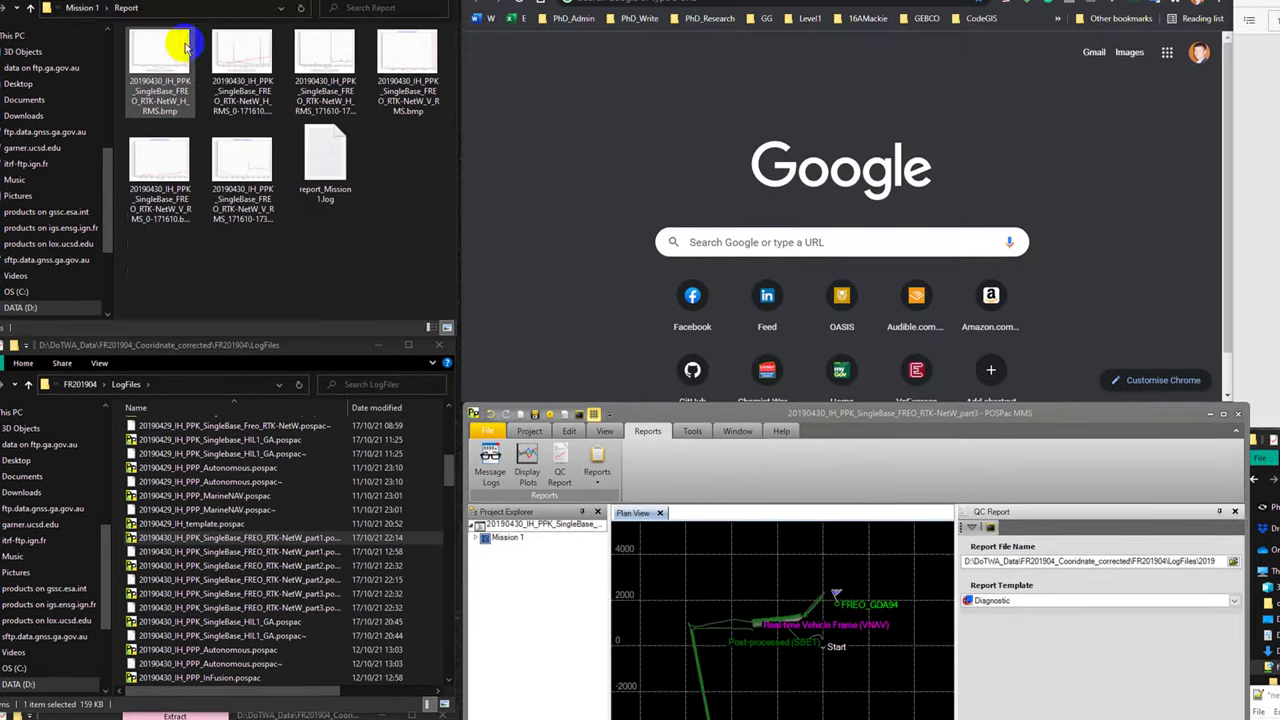
# Check the QC report's full file path against the path of the part 3 project's Report folder.
pyautogui.click(172, 53)
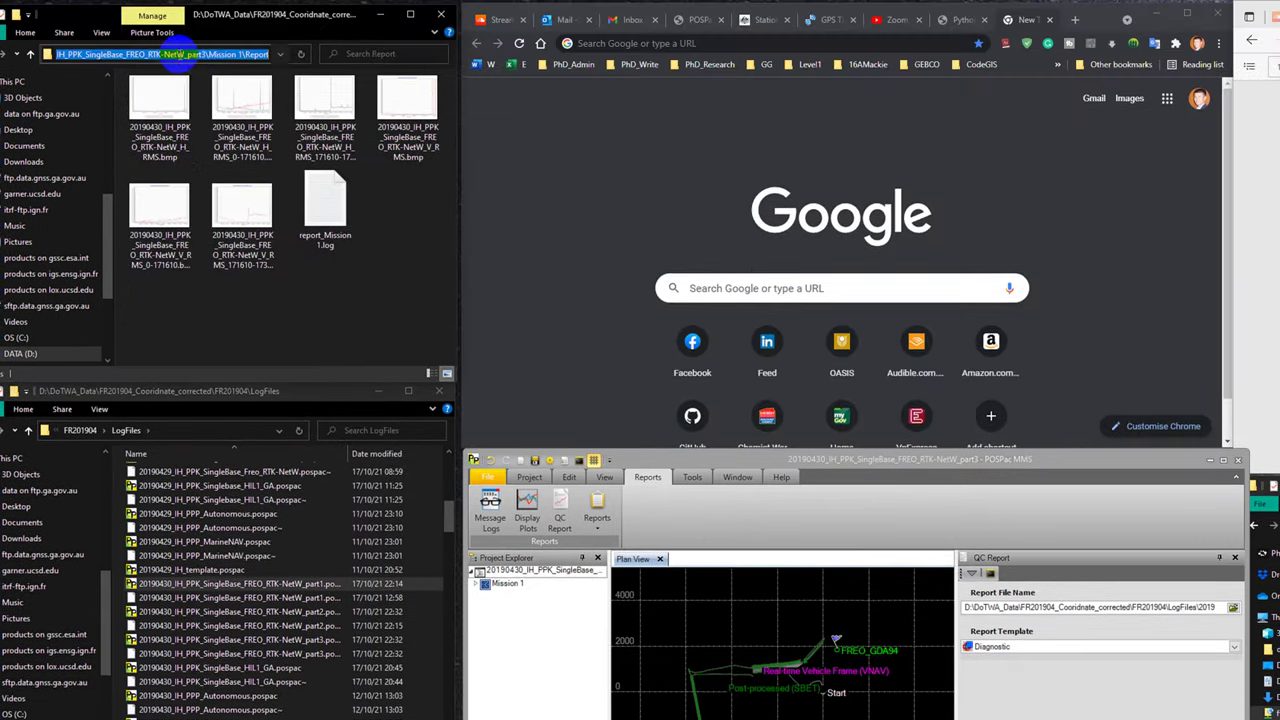
pyautogui.click(341, 321)
pyautogui.click(911, 464)
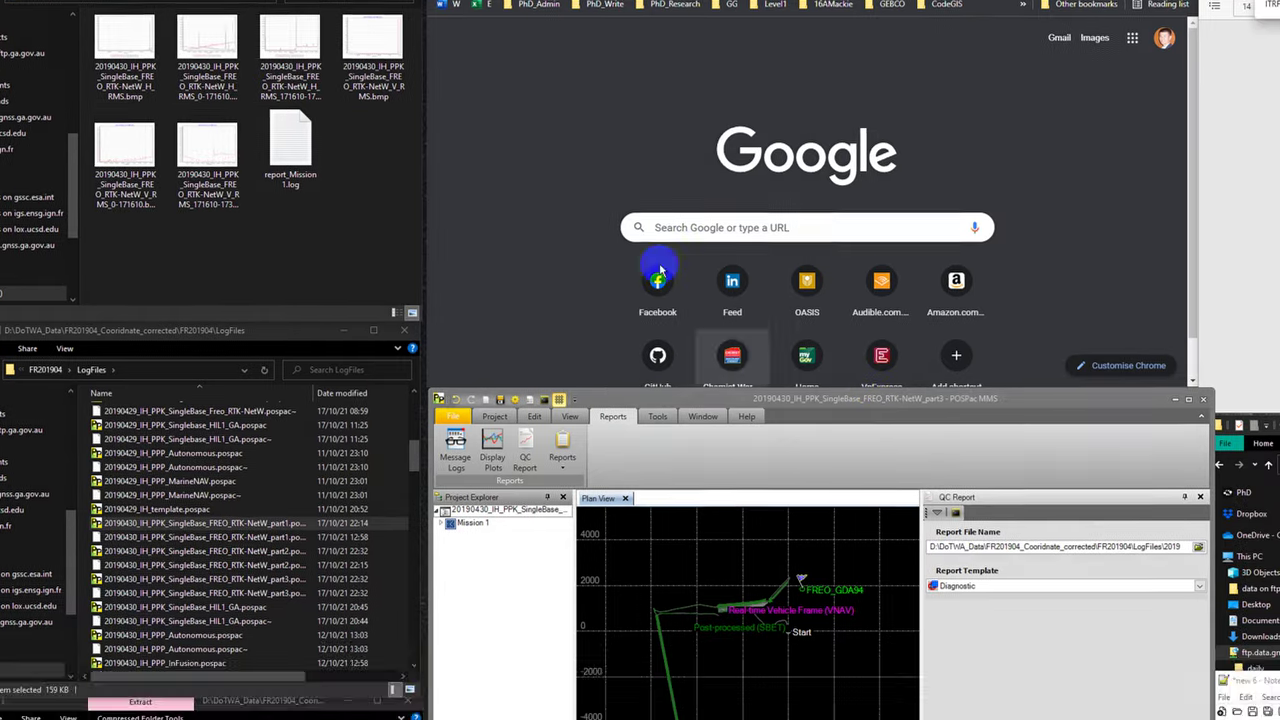
pyautogui.click(148, 58)
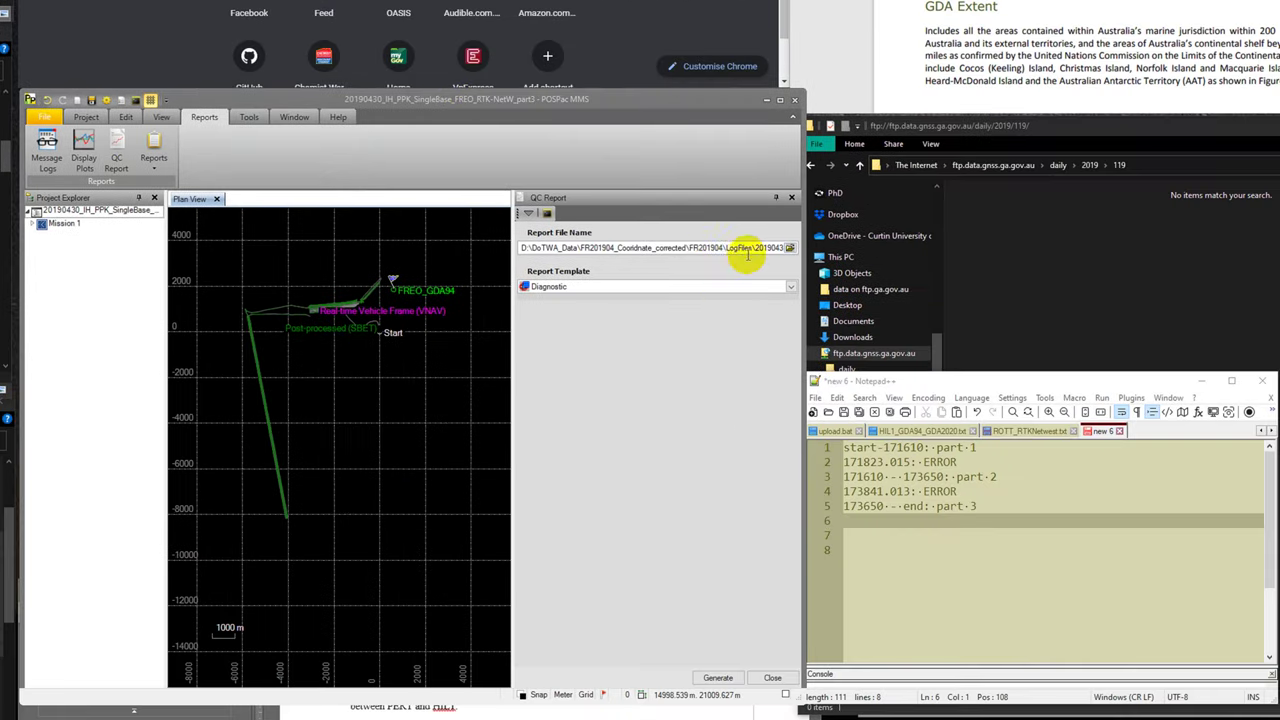
pyautogui.click(1150, 607)
pyautogui.press('Right')
pyautogui.press('Right')
pyautogui.press('Right')
pyautogui.press('Right')
pyautogui.press('Right')
pyautogui.press('Right')
pyautogui.press('Right')
pyautogui.press('Right')
pyautogui.press('Right')
pyautogui.press('Right')
pyautogui.press('Right')
pyautogui.press('Right')
pyautogui.press('Right')
pyautogui.press('Right')
pyautogui.press('Right')
pyautogui.press('Right')
pyautogui.press('Right')
pyautogui.press('Right')
pyautogui.press('Right')
pyautogui.press('Right')
pyautogui.press('Right')
pyautogui.press('Right')
pyautogui.press('Right')
pyautogui.press('Right')
pyautogui.press('Right')
pyautogui.press('Right')
pyautogui.press('Right')
pyautogui.press('Right')
pyautogui.press('Right')
pyautogui.press('Right')
pyautogui.press('Right')
pyautogui.press('Right')
pyautogui.press('Right')
pyautogui.press('Right')
pyautogui.press('Right')
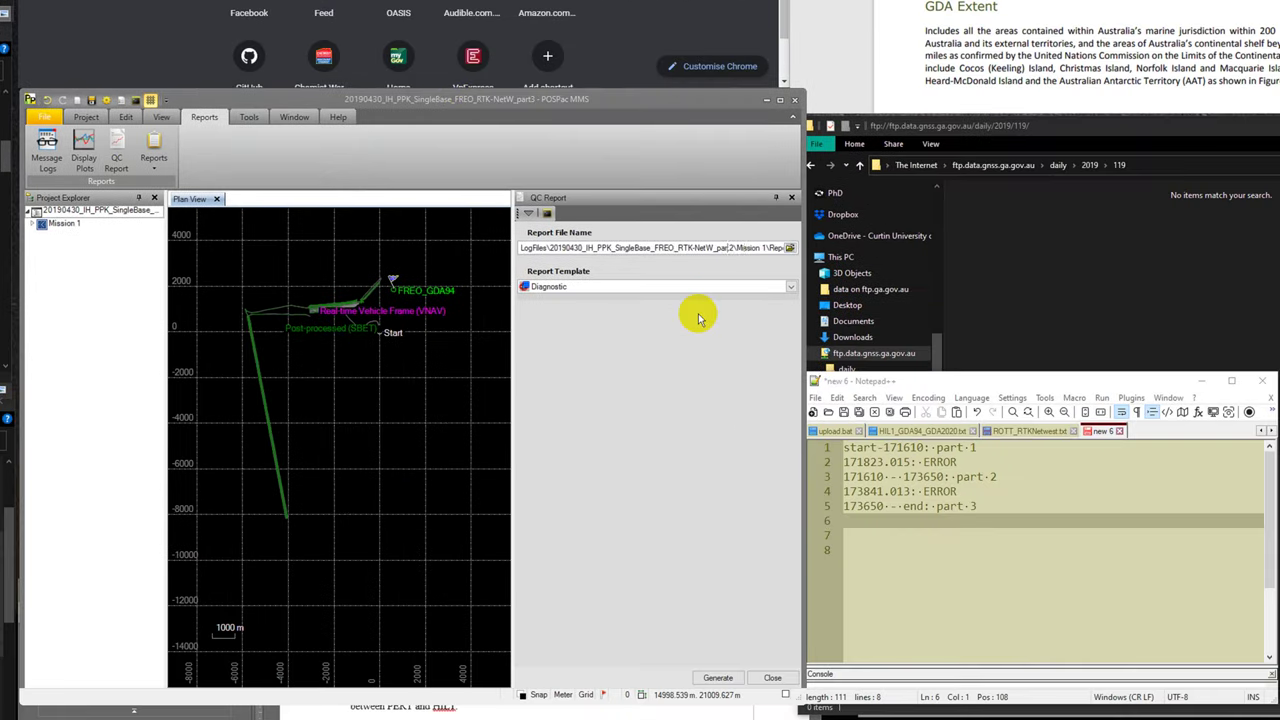
pyautogui.press('Delete')
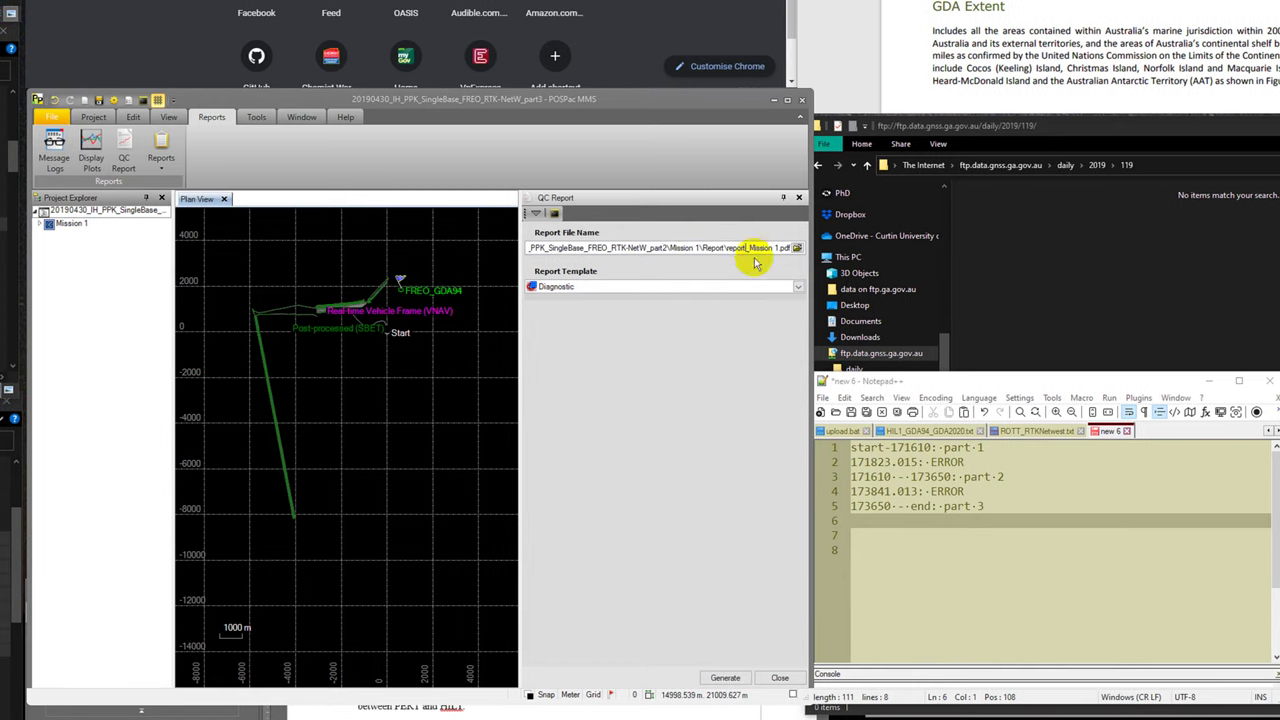
pyautogui.click(661, 248)
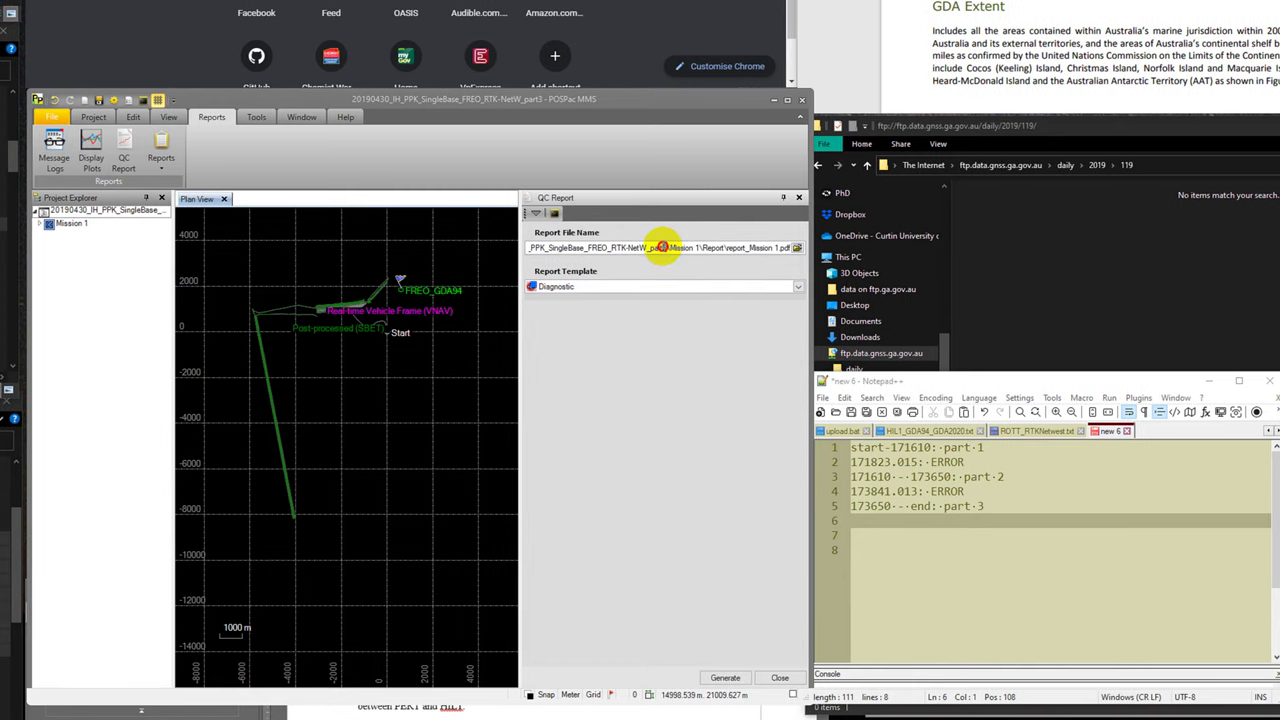
pyautogui.press('Delete')
# Generate the Diagnostic QC report as report_Mission 1.pdf in the FREO RTK-NetW part 3 project's Mission 1 Report folder.
pyautogui.click(123, 150)
pyautogui.click(798, 248)
pyautogui.click(807, 249)
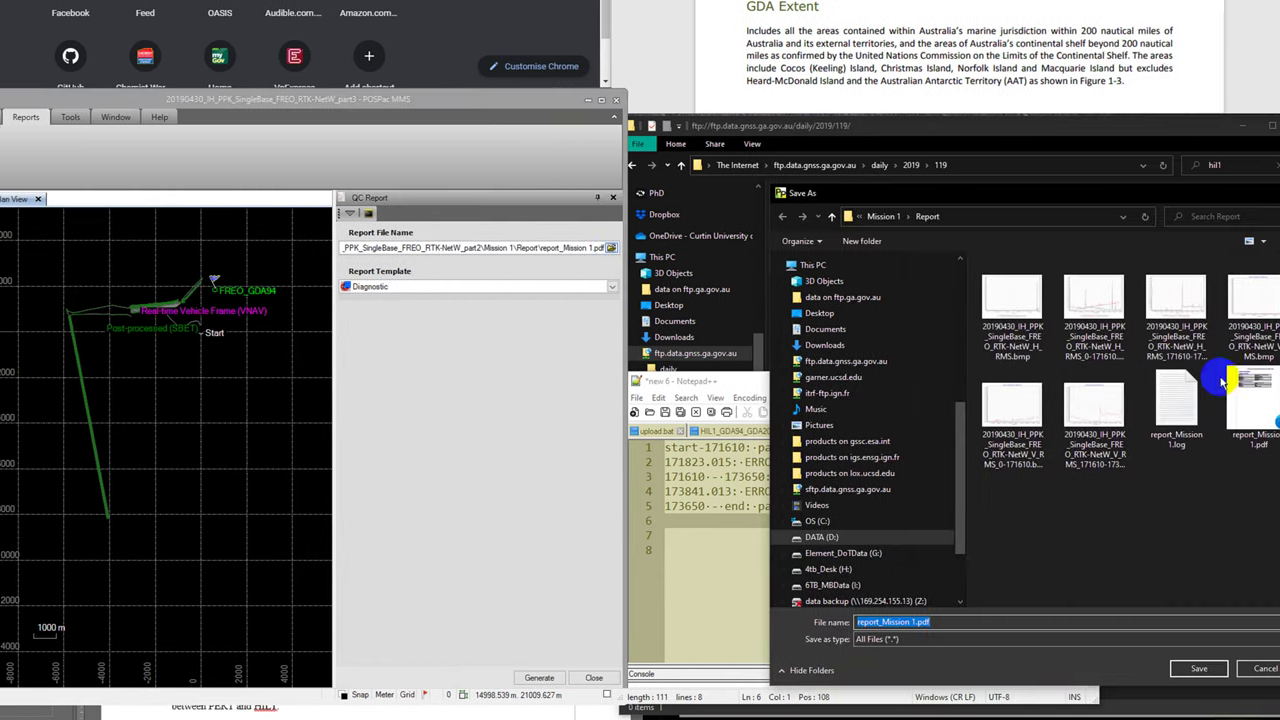
pyautogui.click(866, 218)
pyautogui.doubleClick(1099, 391)
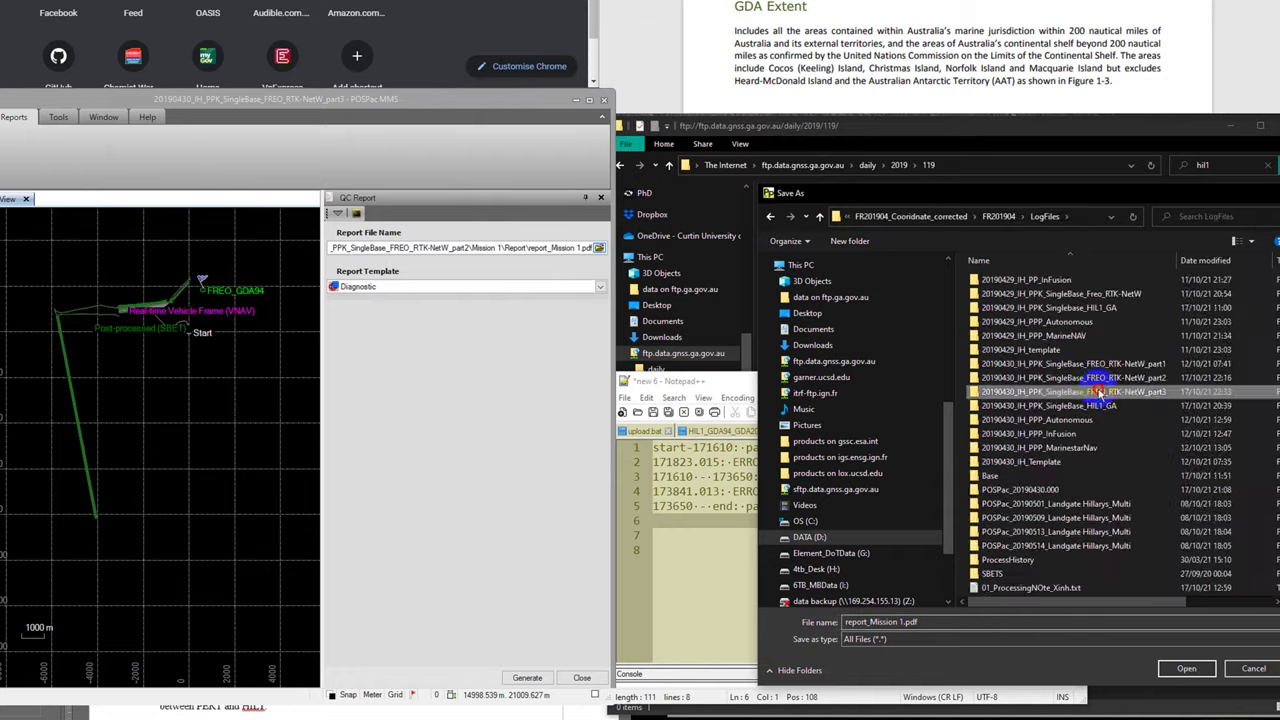
pyautogui.doubleClick(1013, 295)
pyautogui.doubleClick(1014, 308)
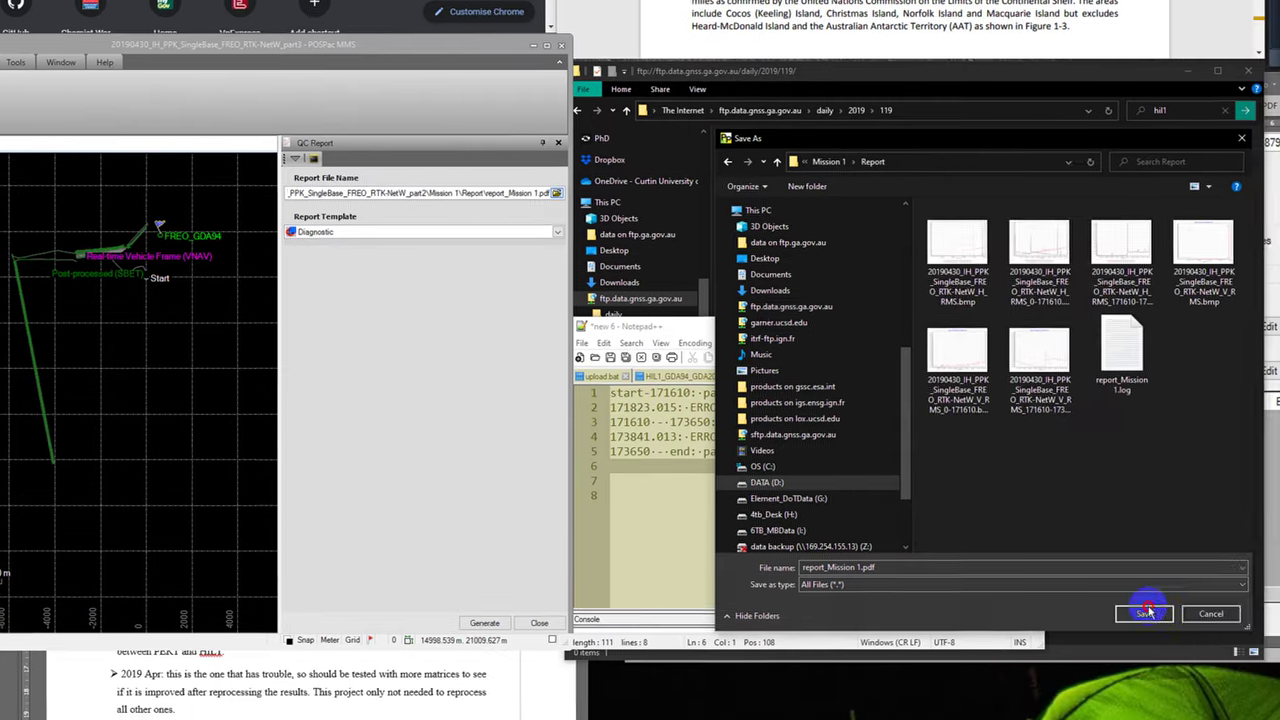
pyautogui.click(1187, 668)
pyautogui.click(673, 612)
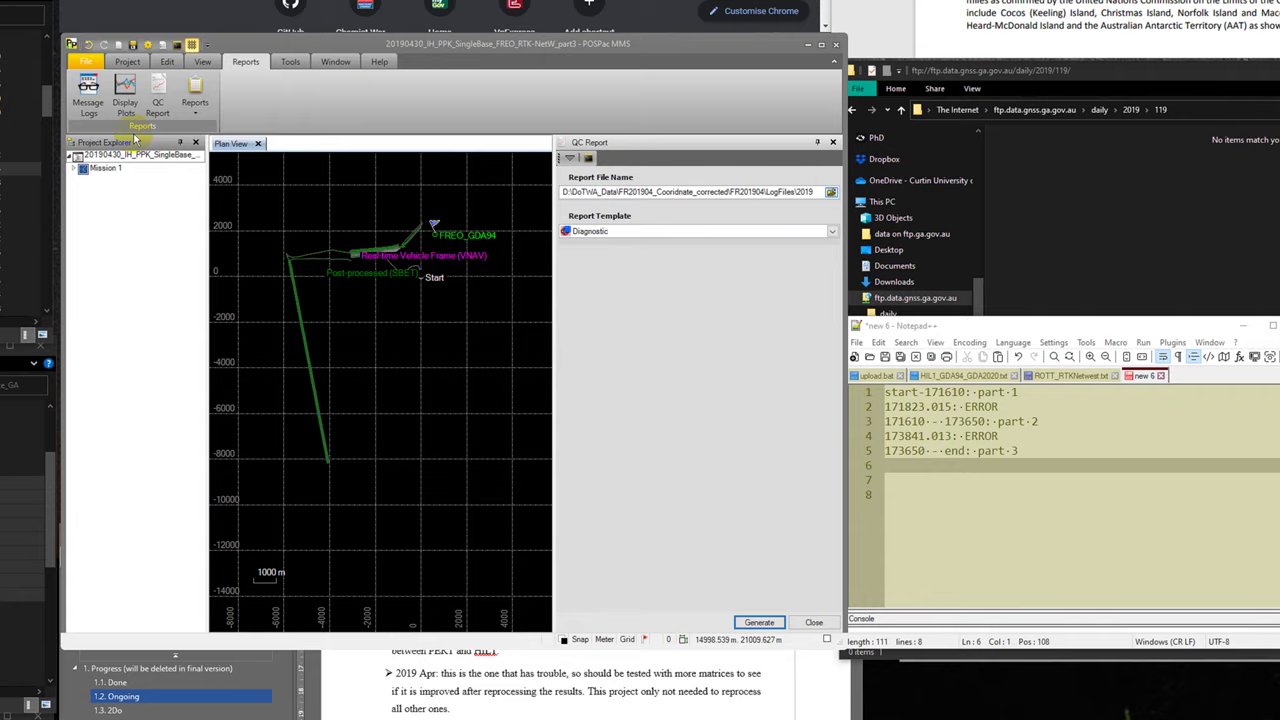
# Plot Mission 1's smoothed North and East Position Error RMS together in one graph.
pyautogui.click(125, 95)
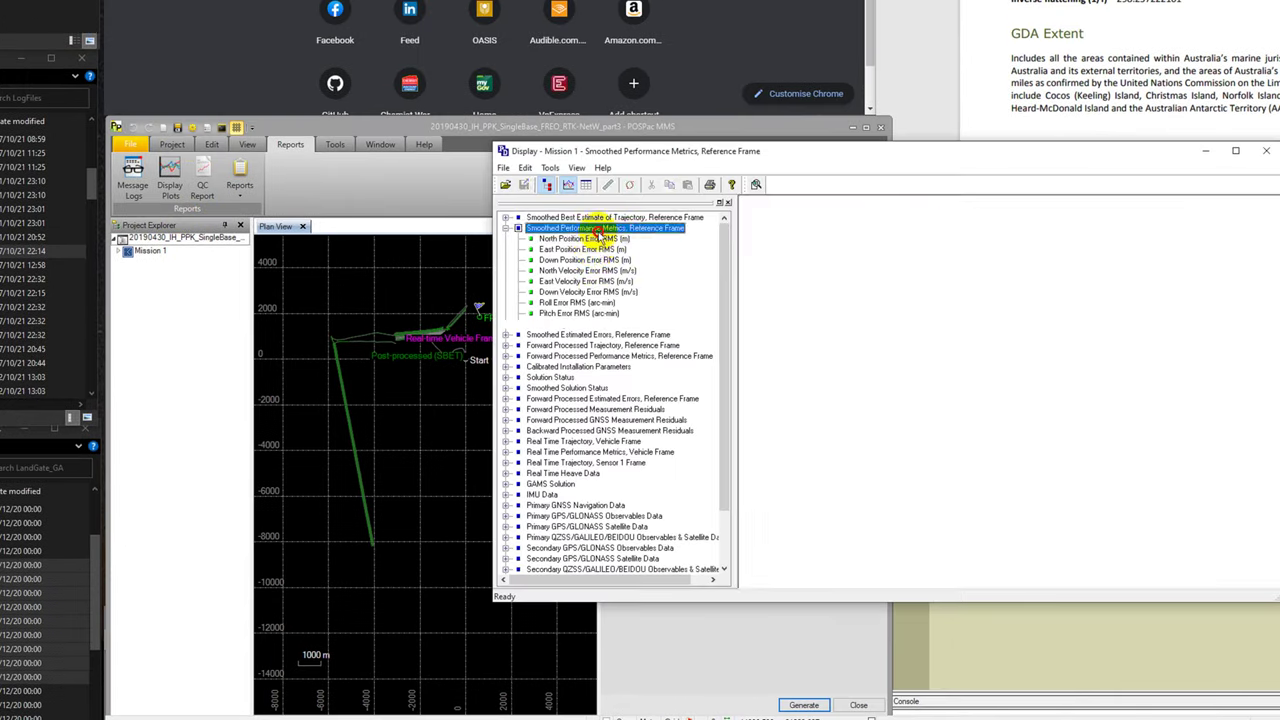
pyautogui.click(598, 238)
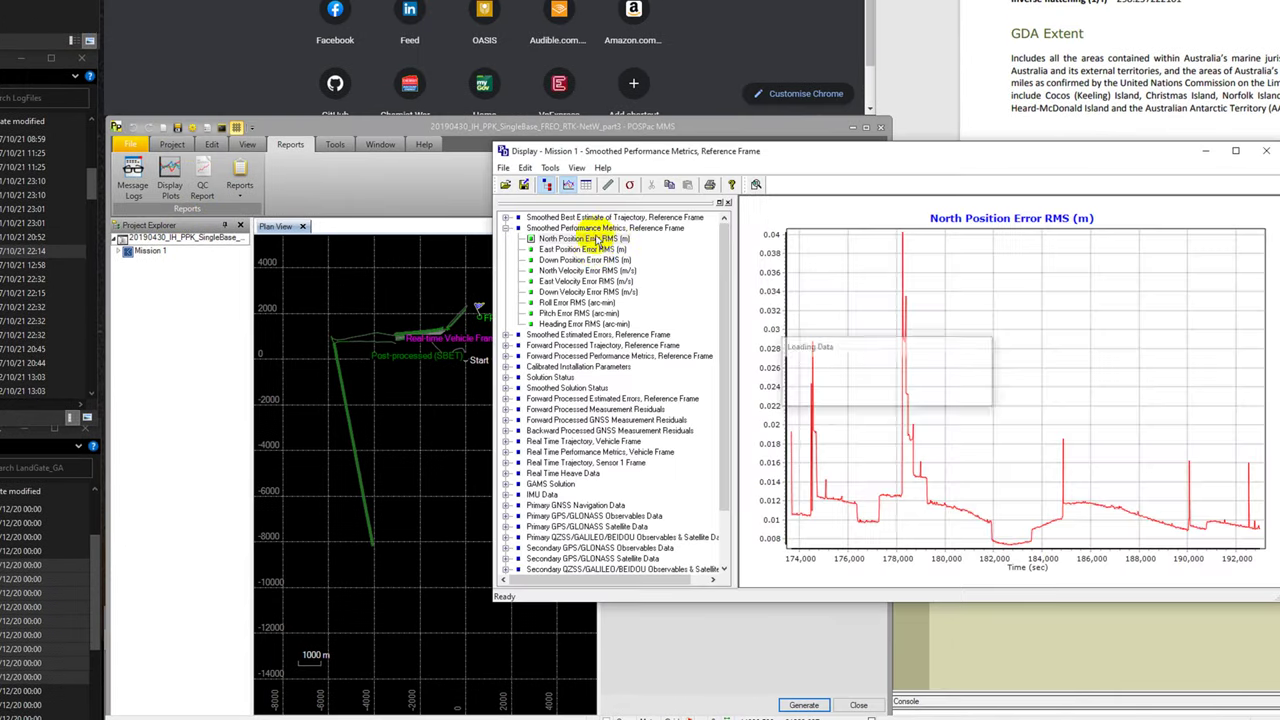
pyautogui.keyDown('ctrl'); pyautogui.click(595, 249); pyautogui.keyUp('ctrl')
pyautogui.rightClick(595, 250)
pyautogui.click(640, 275)
# Start exporting the combined graph and browse to the part 3 project's Mission 1 Report folder.
pyautogui.click(523, 184)
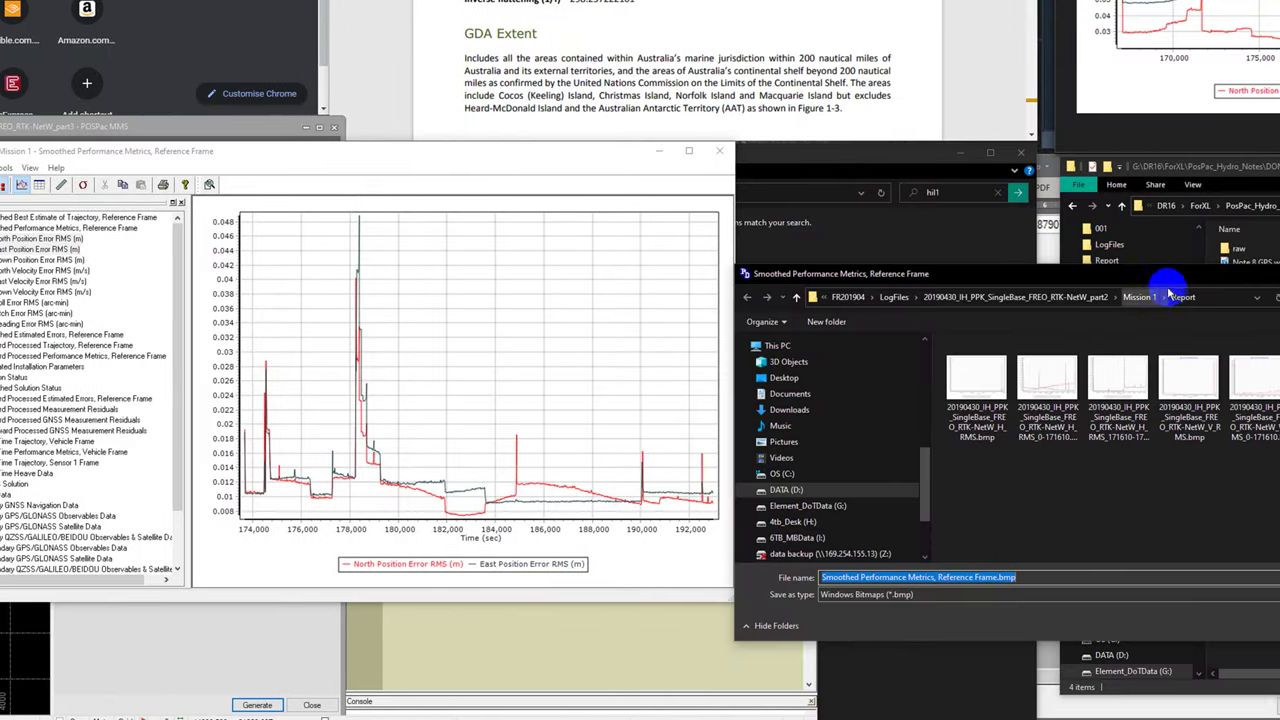
pyautogui.click(946, 297)
pyautogui.doubleClick(1143, 470)
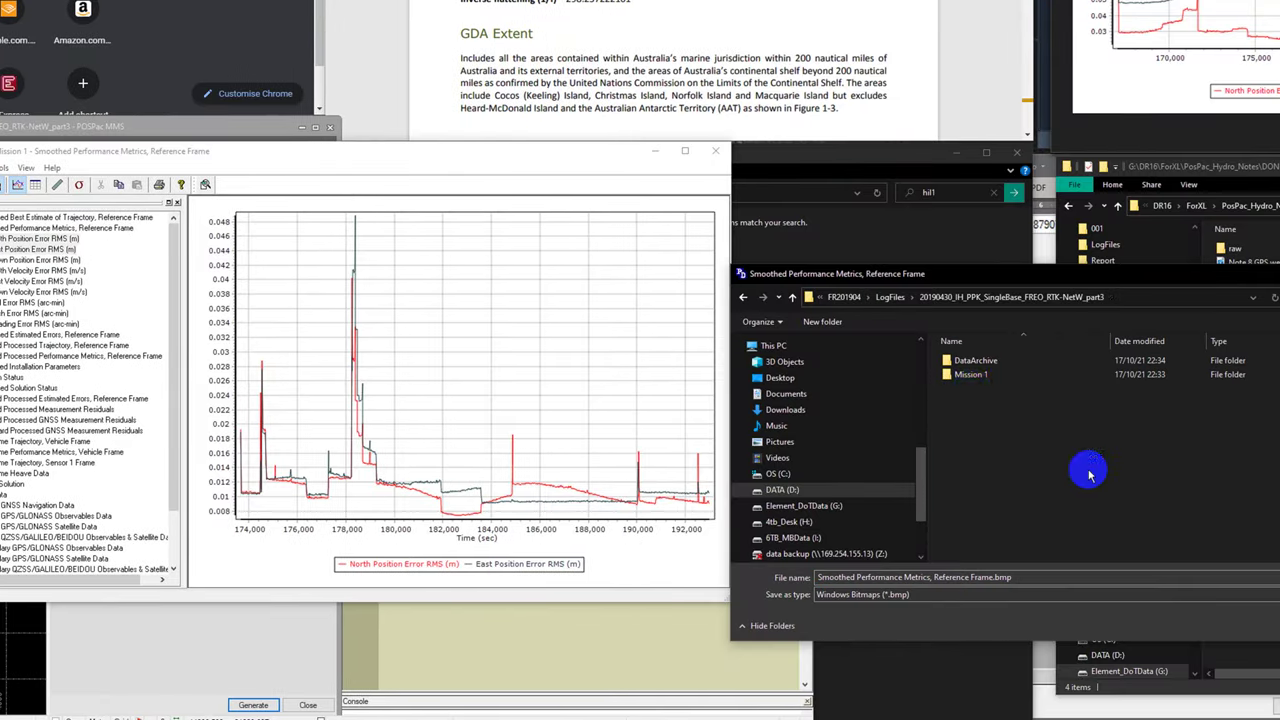
pyautogui.doubleClick(968, 374)
pyautogui.doubleClick(966, 362)
# Save the exported horizontal error graph as 20190430_IH_PPK_SingleBase_FREO_RTK-NetW_H_RMS_173650-End.bmp.
pyautogui.click(1049, 406)
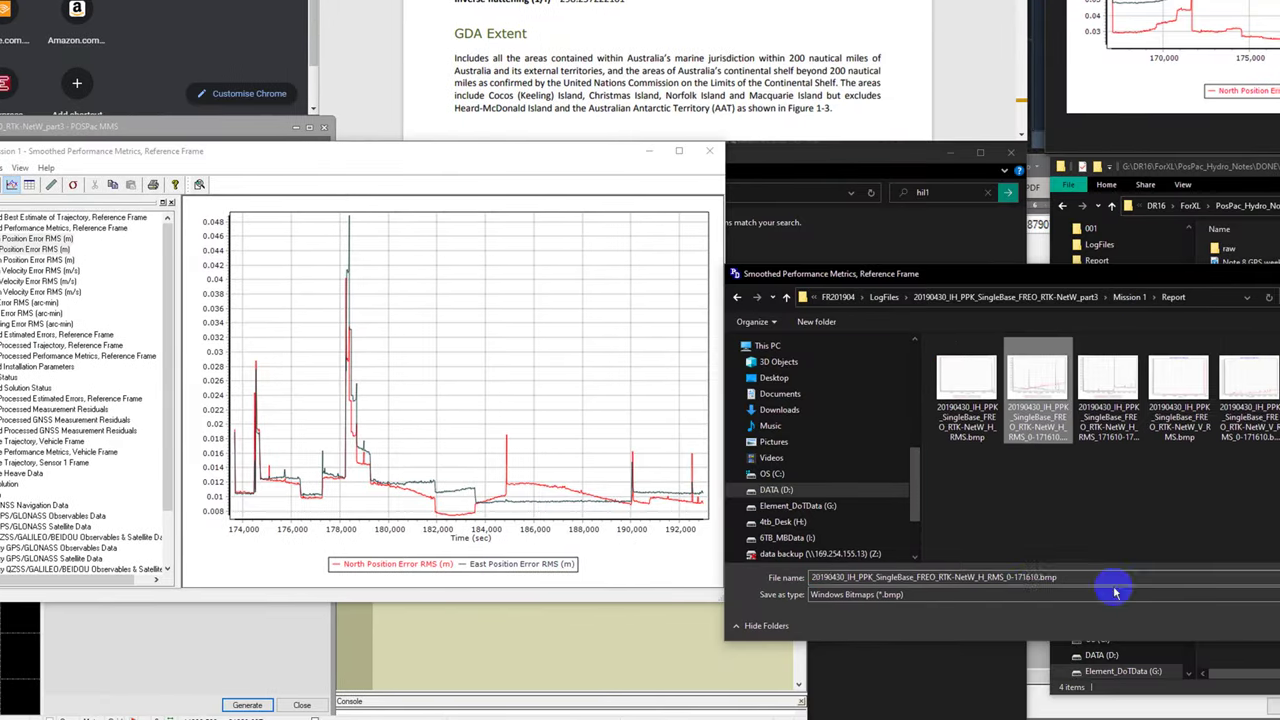
pyautogui.click(1112, 430)
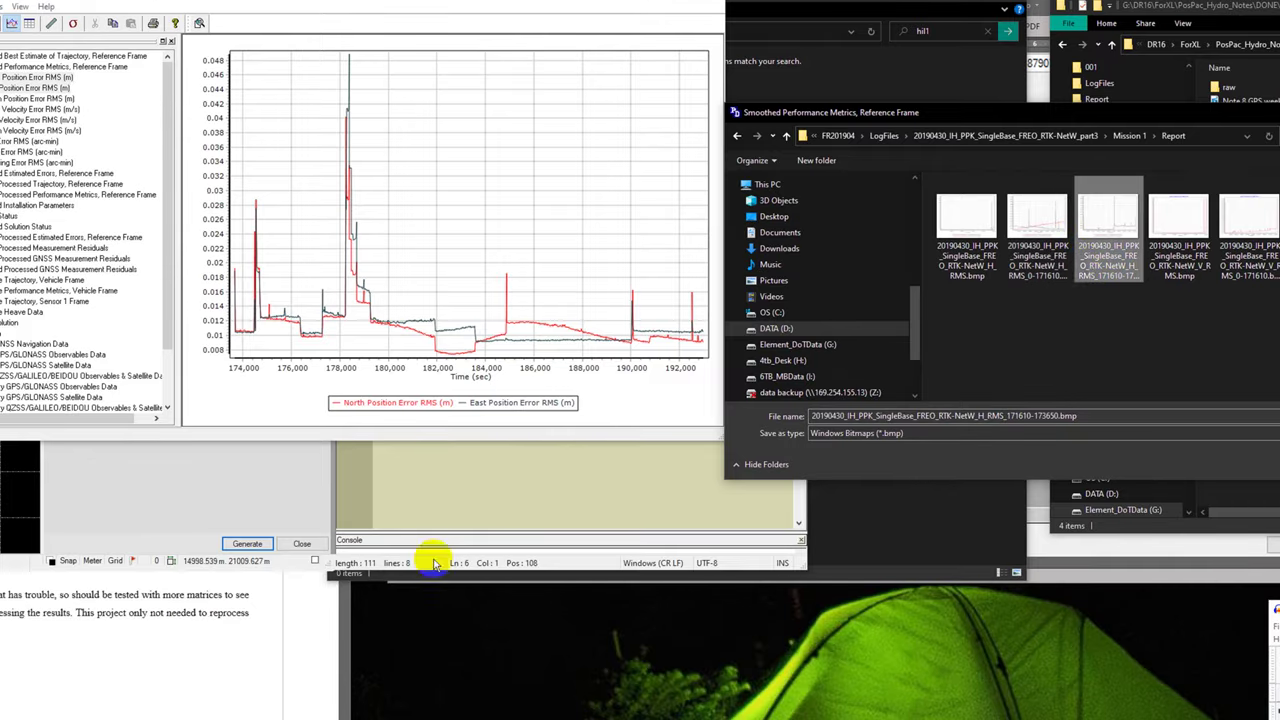
pyautogui.click(495, 610)
pyautogui.doubleClick(392, 371)
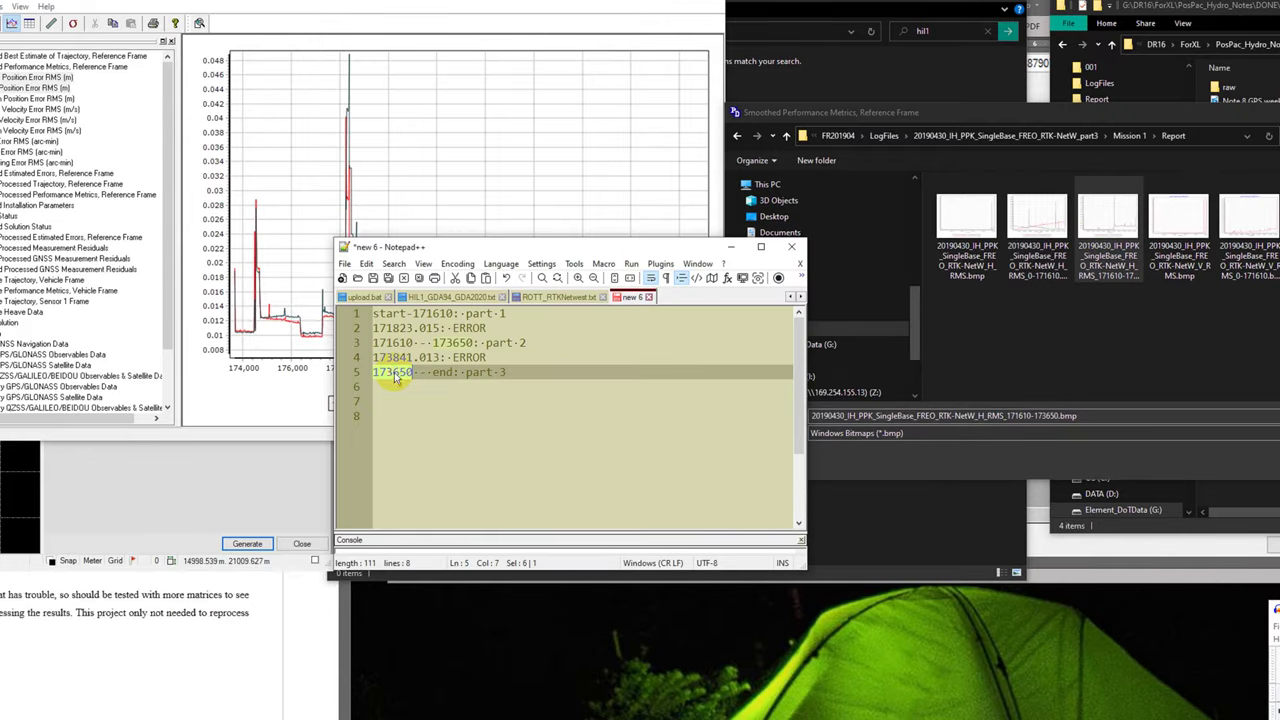
pyautogui.click(1015, 418)
pyautogui.click(1024, 424)
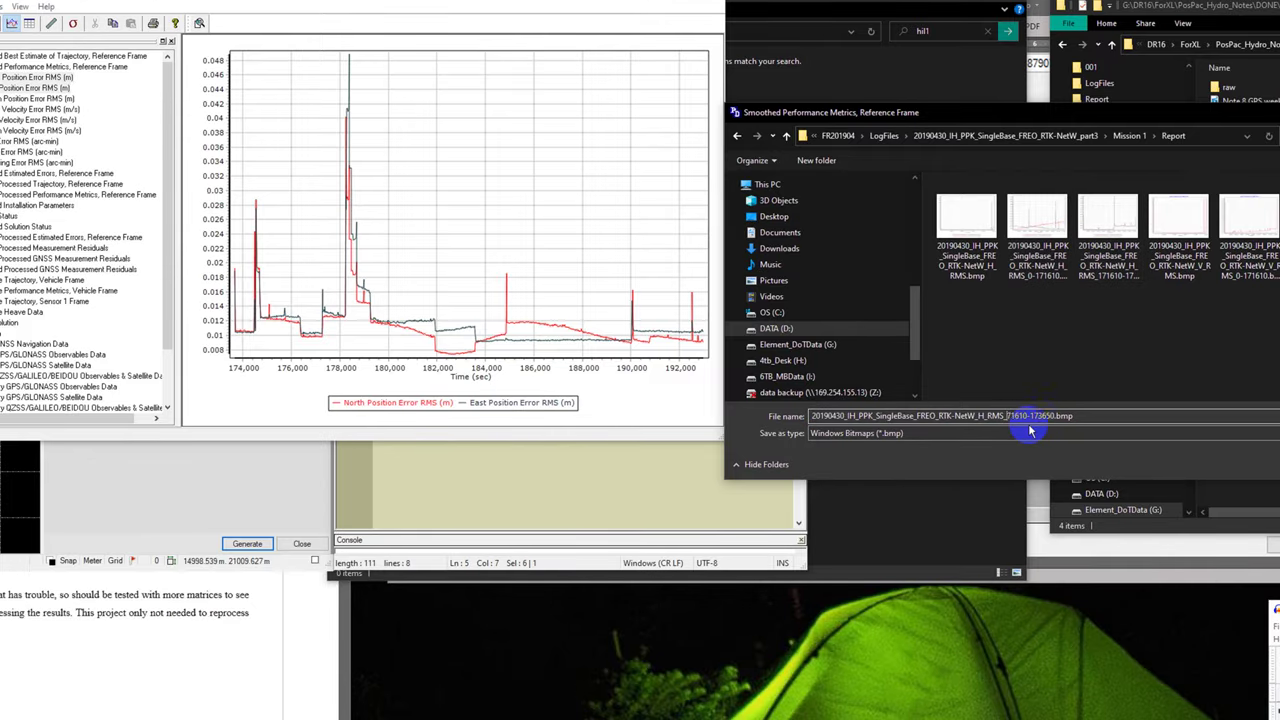
pyautogui.press('Delete')
pyautogui.press('Delete')
pyautogui.press('Delete')
pyautogui.click(1031, 415)
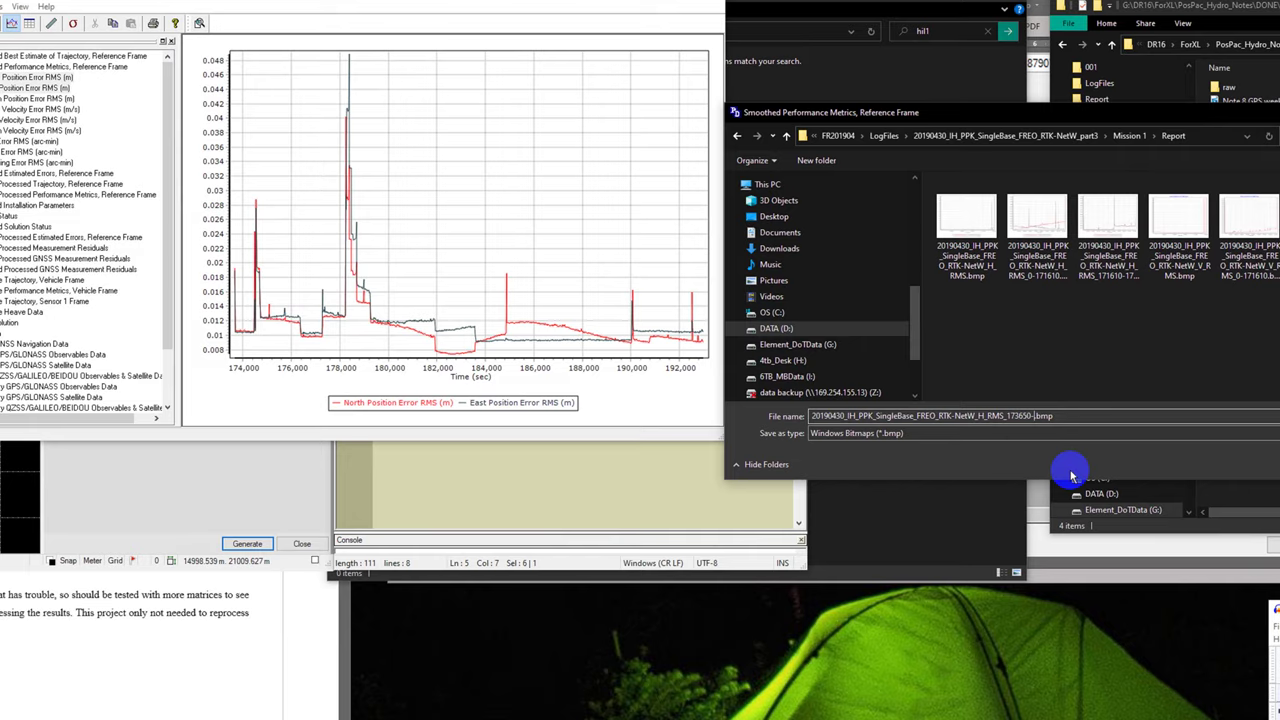
pyautogui.write('-End')
pyautogui.hotkey('ctrl', 'a')
pyautogui.press('Return')
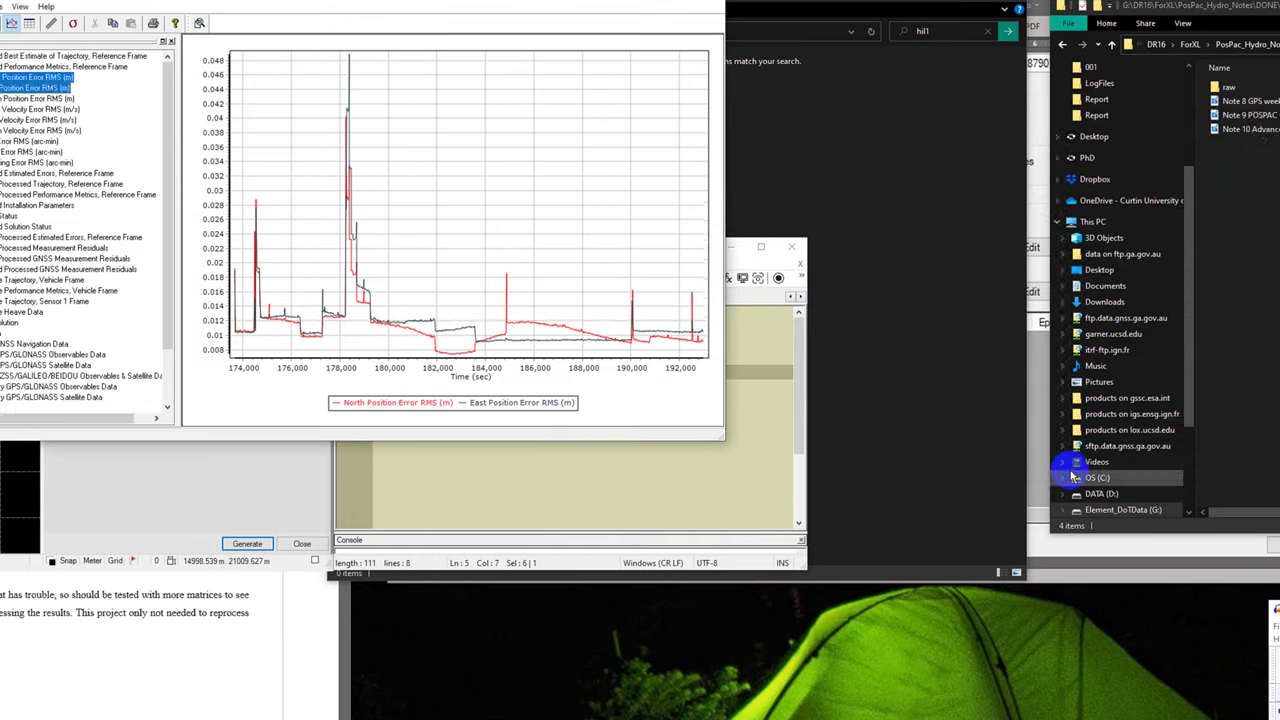
# Export the Down Position Error RMS graph as the vertical RMS bitmap for 173650-End and close the plot display.
pyautogui.click(18, 98)
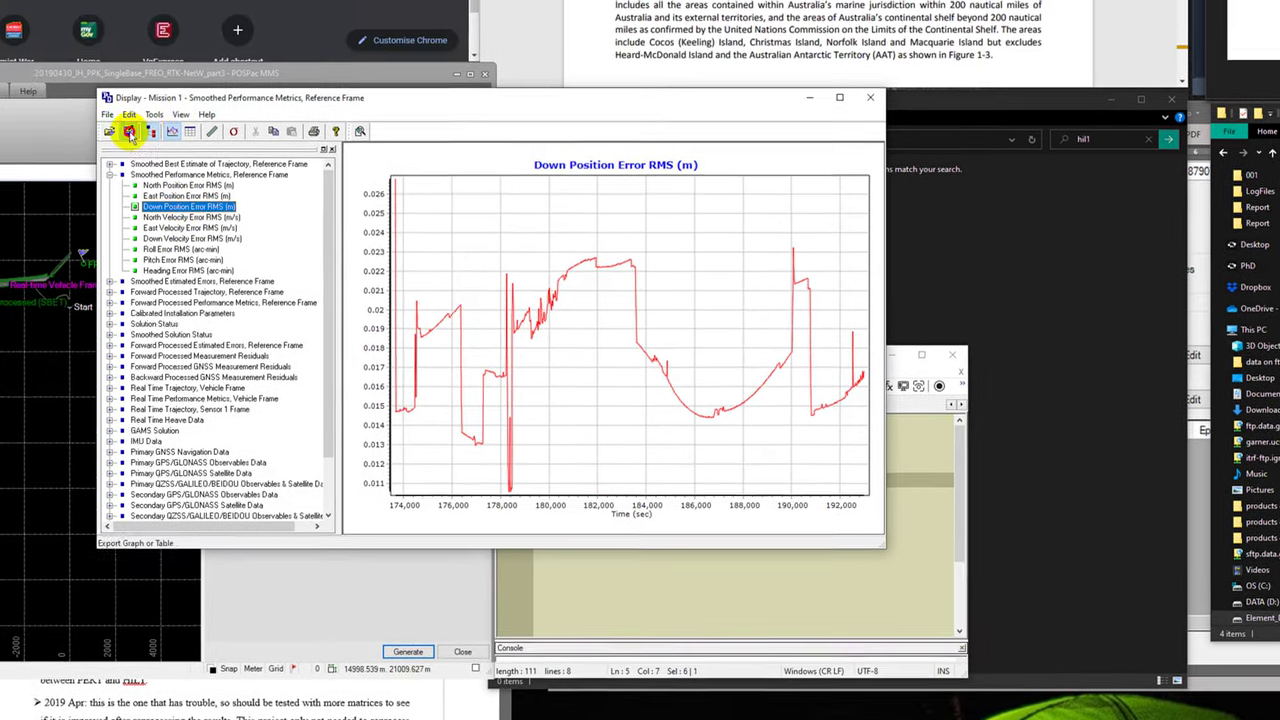
pyautogui.click(71, 71)
pyautogui.hotkey('ctrl', 'v')
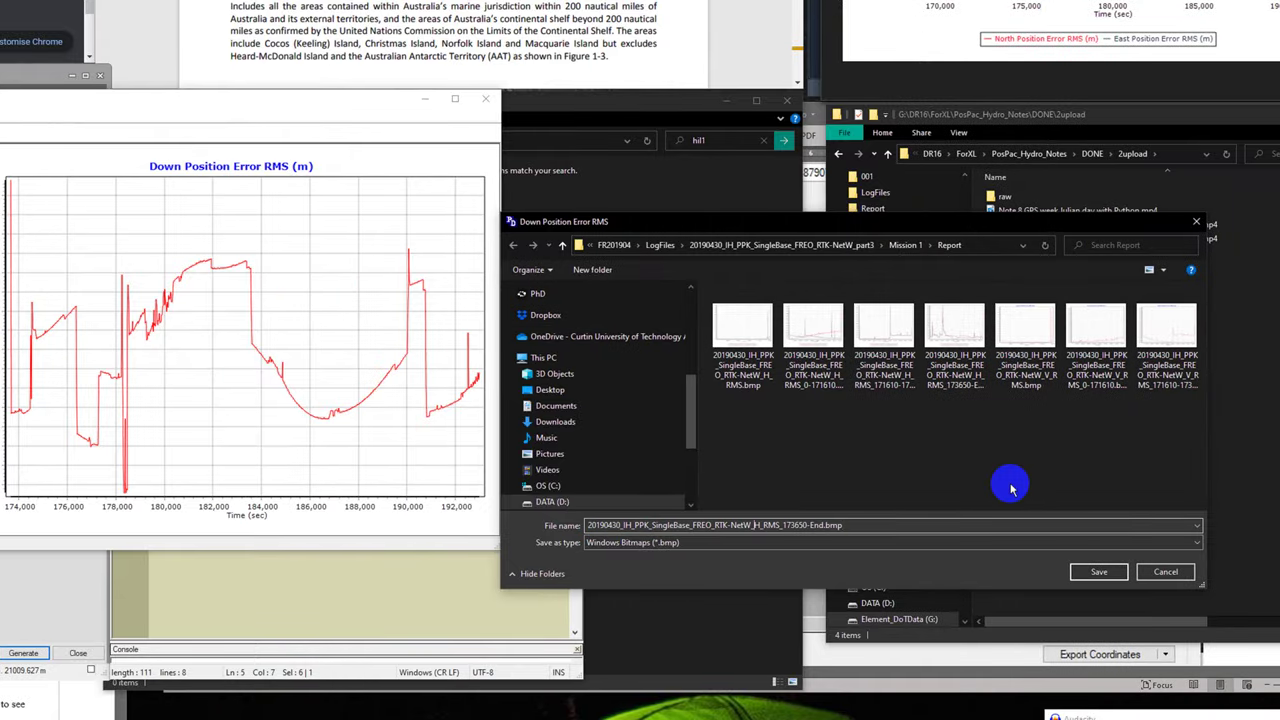
pyautogui.press('Return')
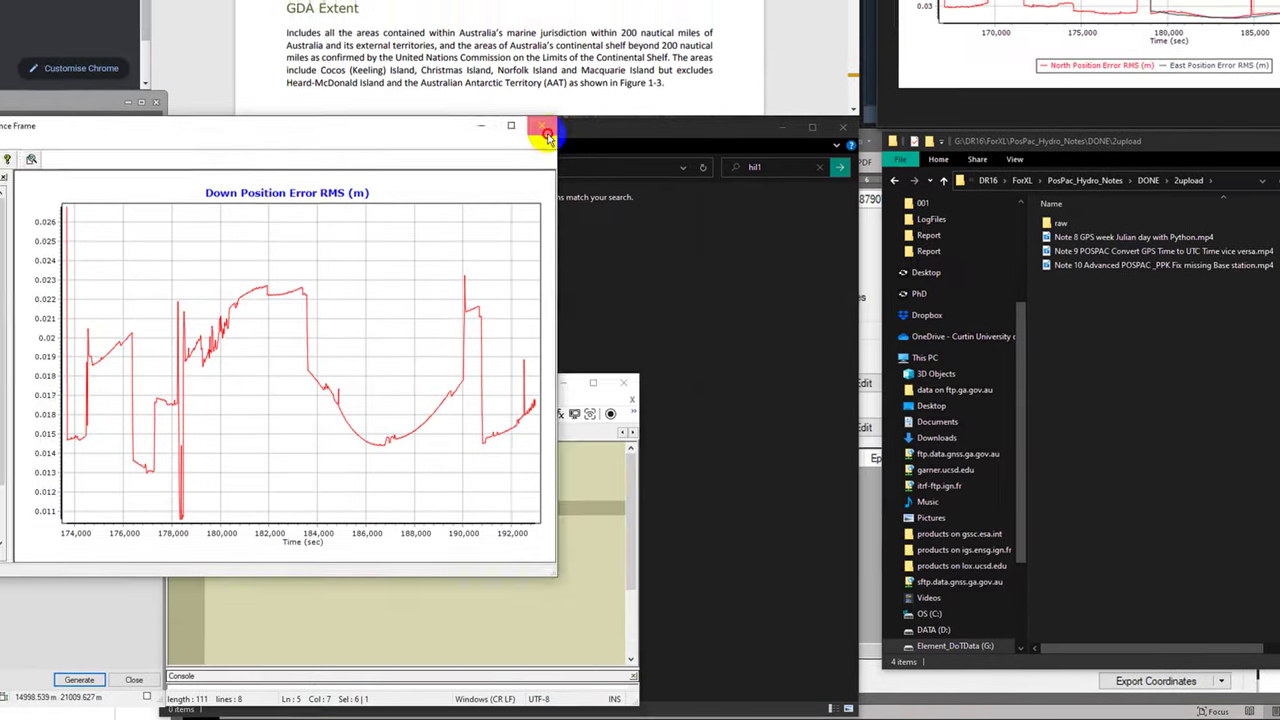
pyautogui.click(486, 99)
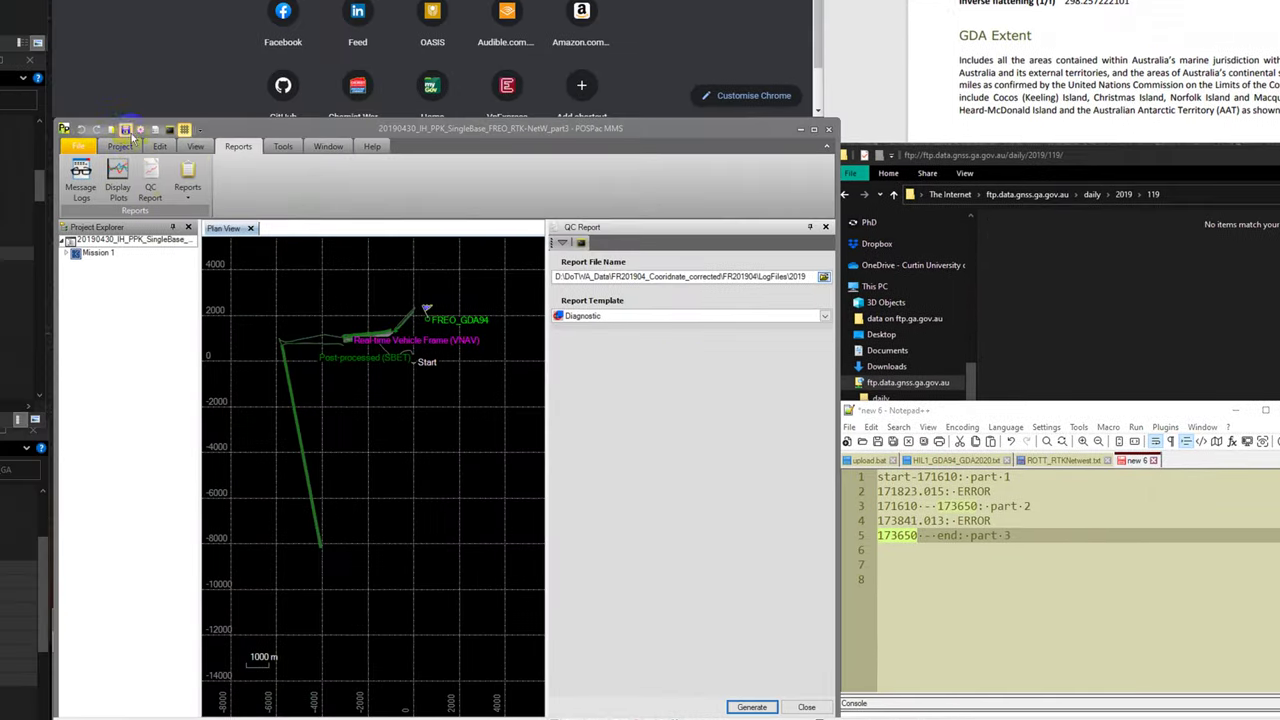
# Save the FREO RTK-NetW part 3 project and close the processing window.
pyautogui.click(125, 145)
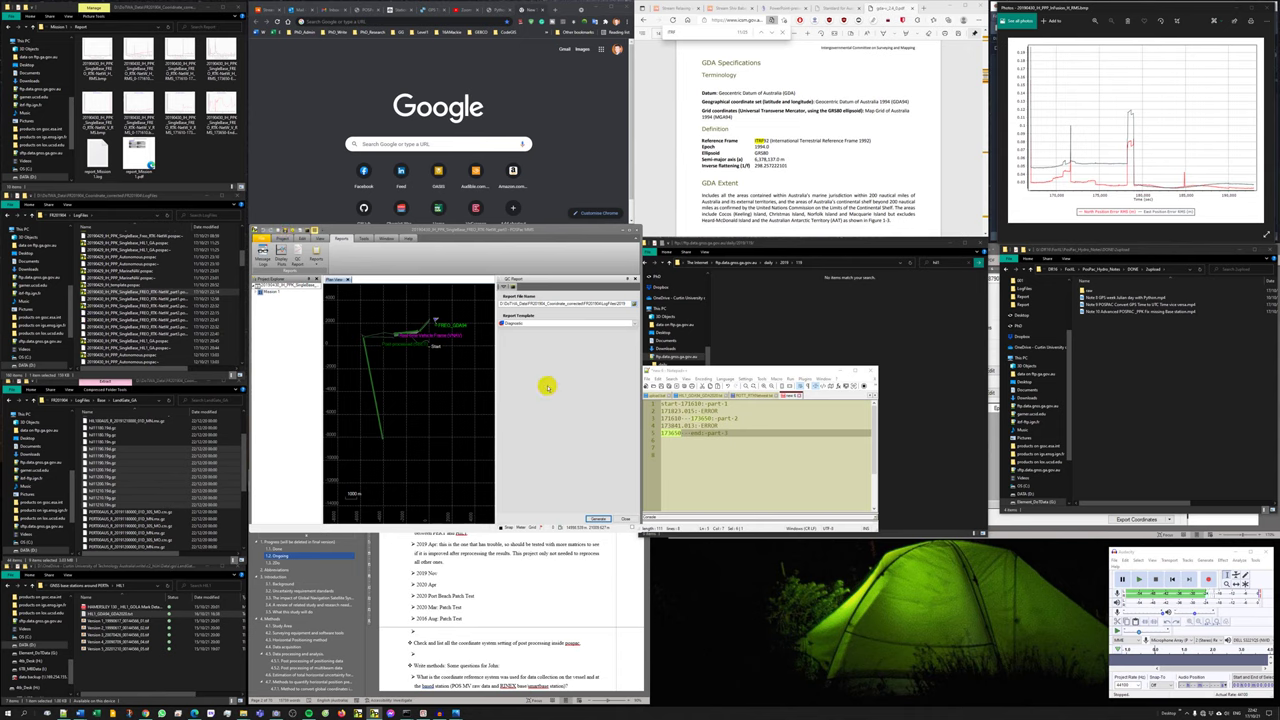
pyautogui.click(622, 242)
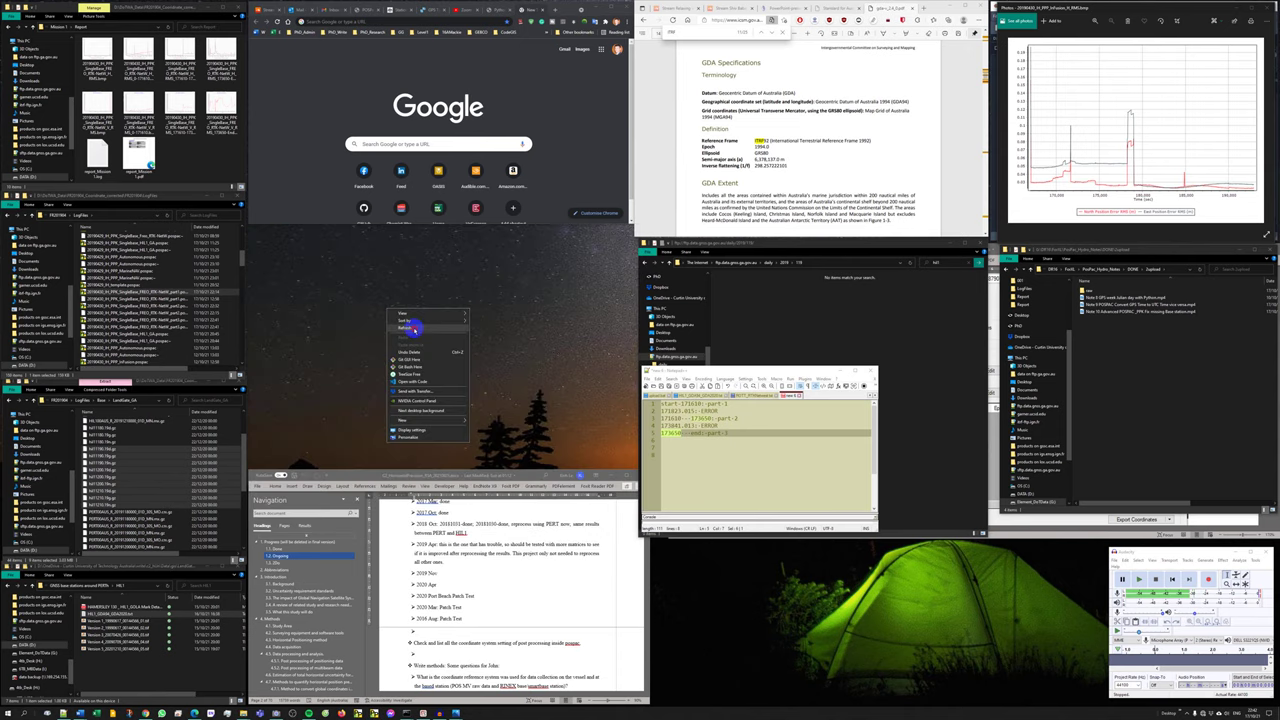
pyautogui.rightClick(342, 290)
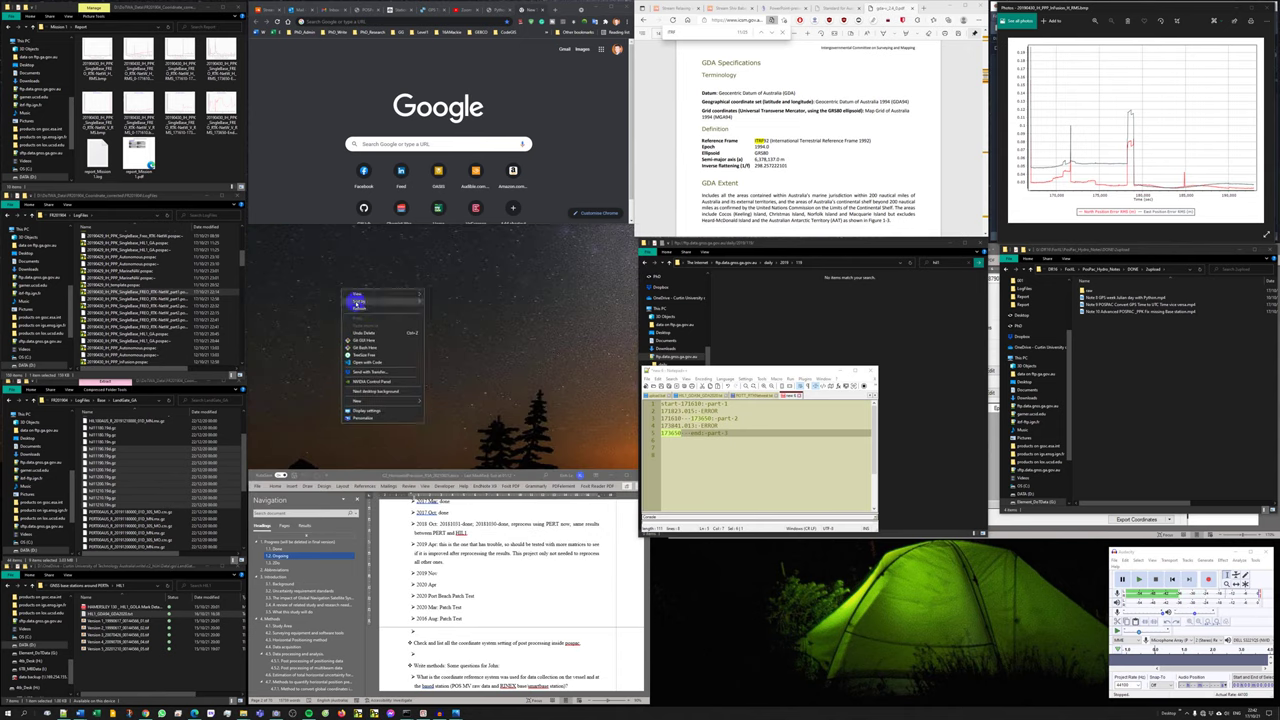
pyautogui.click(381, 309)
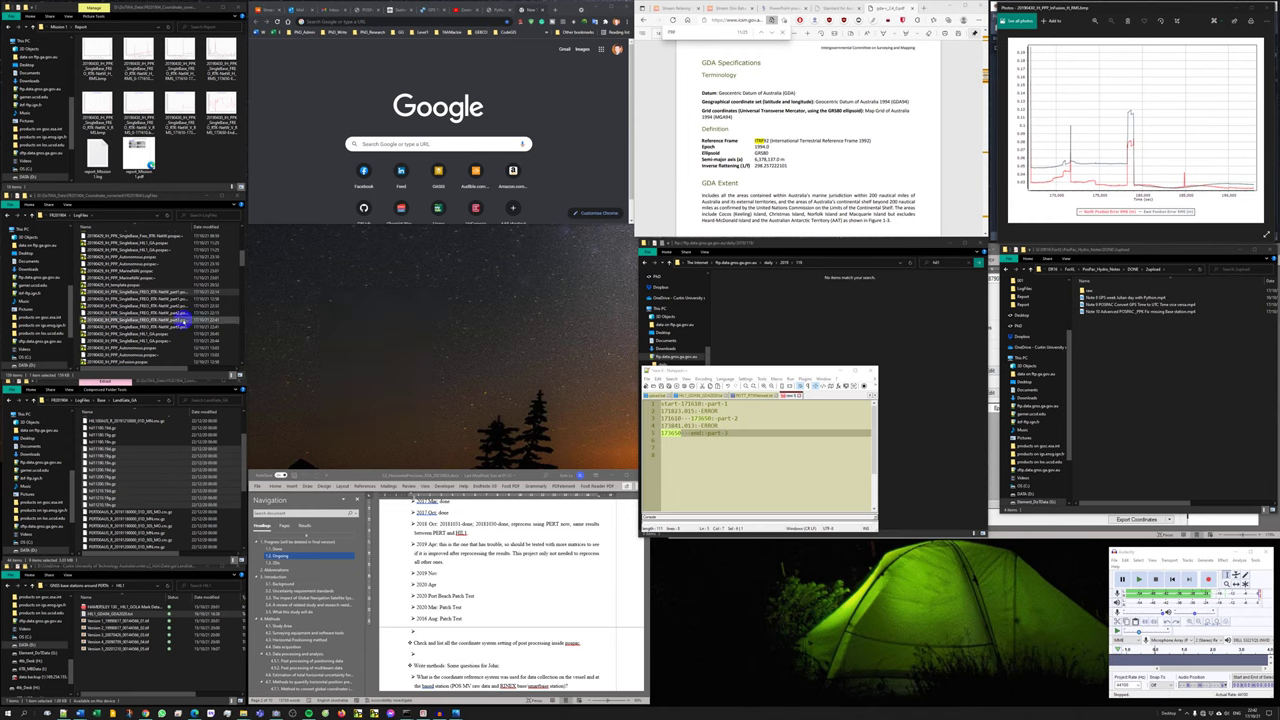
# Rename the 20190430 PPK SingleBase HIL1_GA project file and its backup in LogFiles so their names end in _part1.
pyautogui.click(194, 296)
pyautogui.scroll(-3, 160, 270)
pyautogui.click(146, 278)
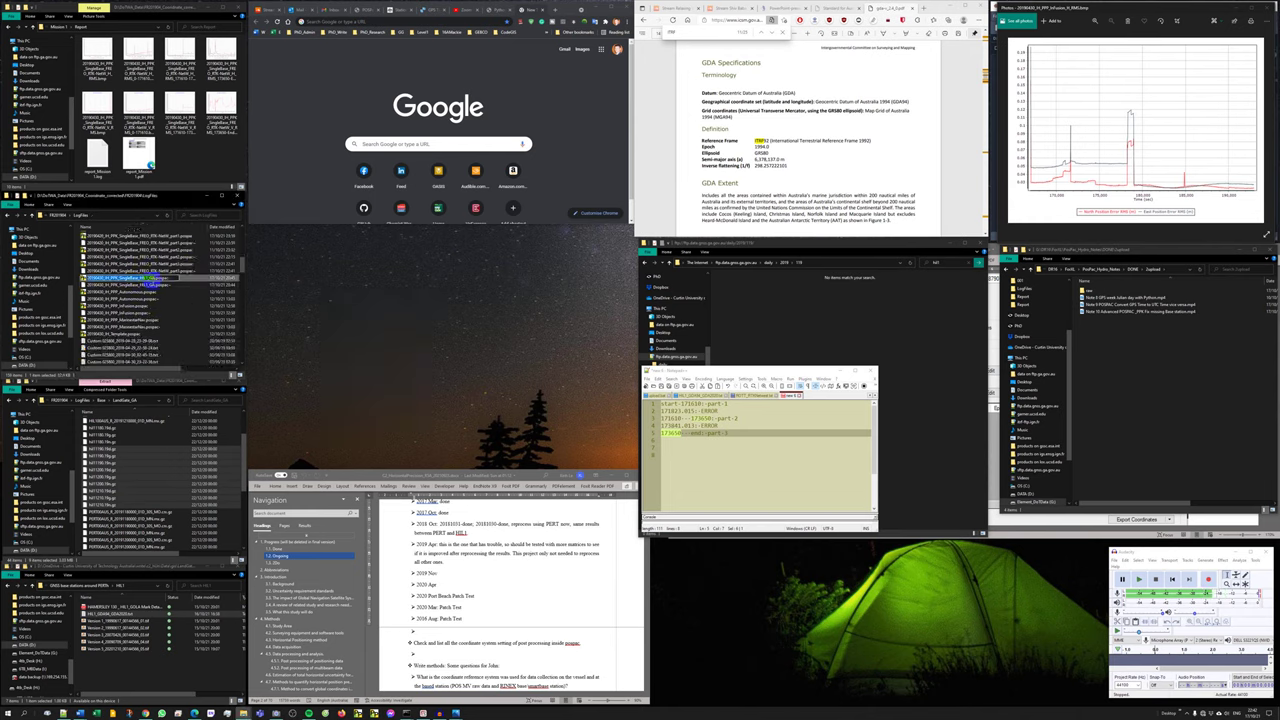
pyautogui.click(163, 305)
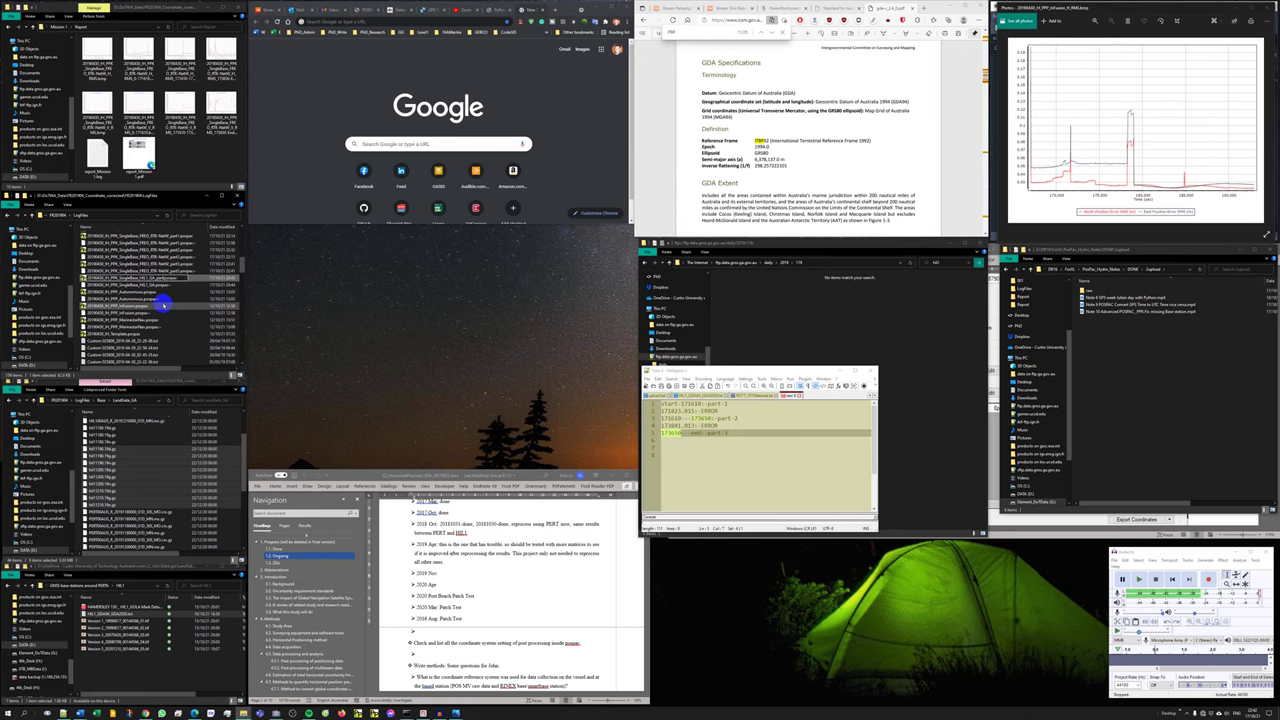
pyautogui.press('Return')
pyautogui.press('F2')
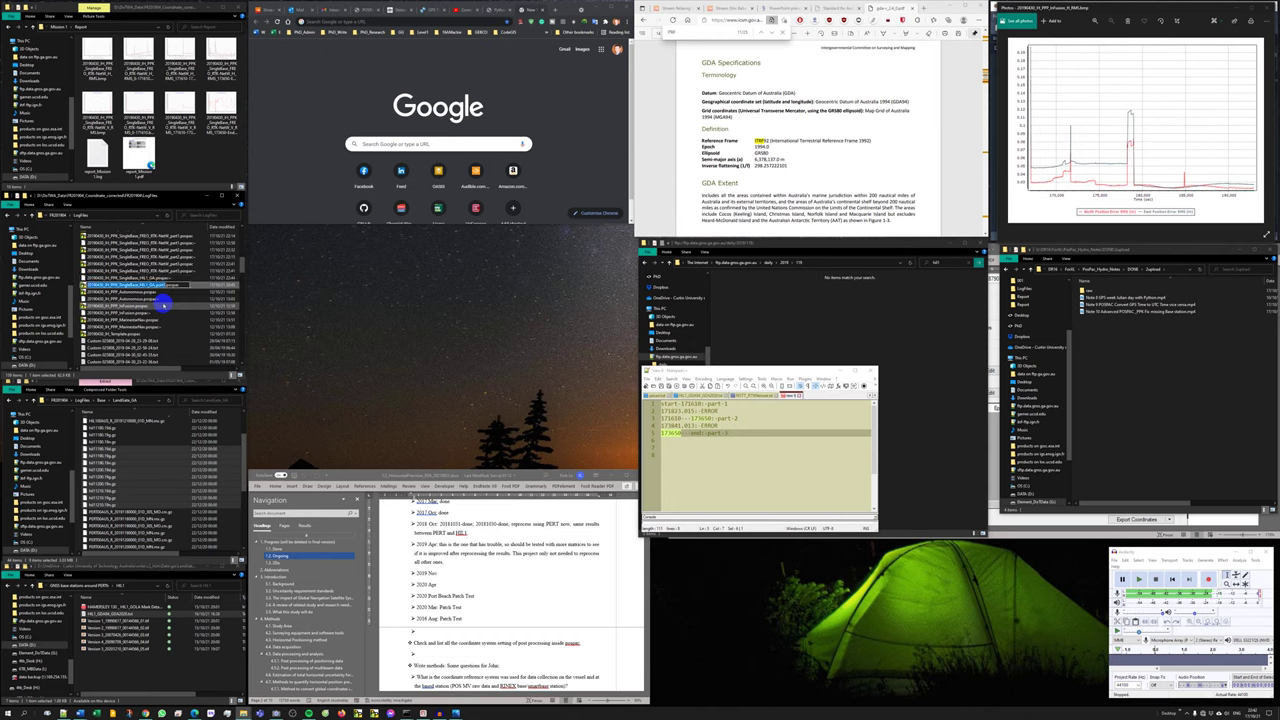
pyautogui.press('Escape')
pyautogui.press('Up')
pyautogui.press('F2')
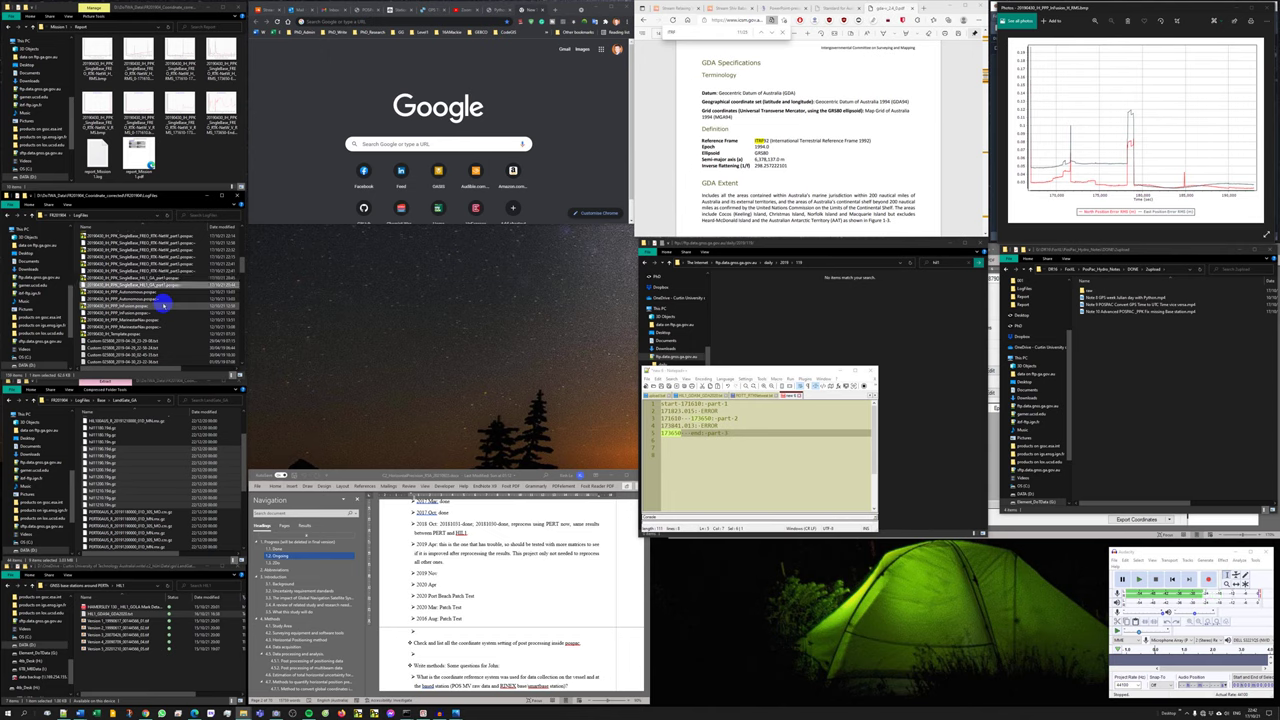
# Go up to LogFiles in the report file window and rename the HIL1_GA project folder to 20190430_IH_PPK_SingleBase_HIL1_GA_part1.
pyautogui.click(56, 27)
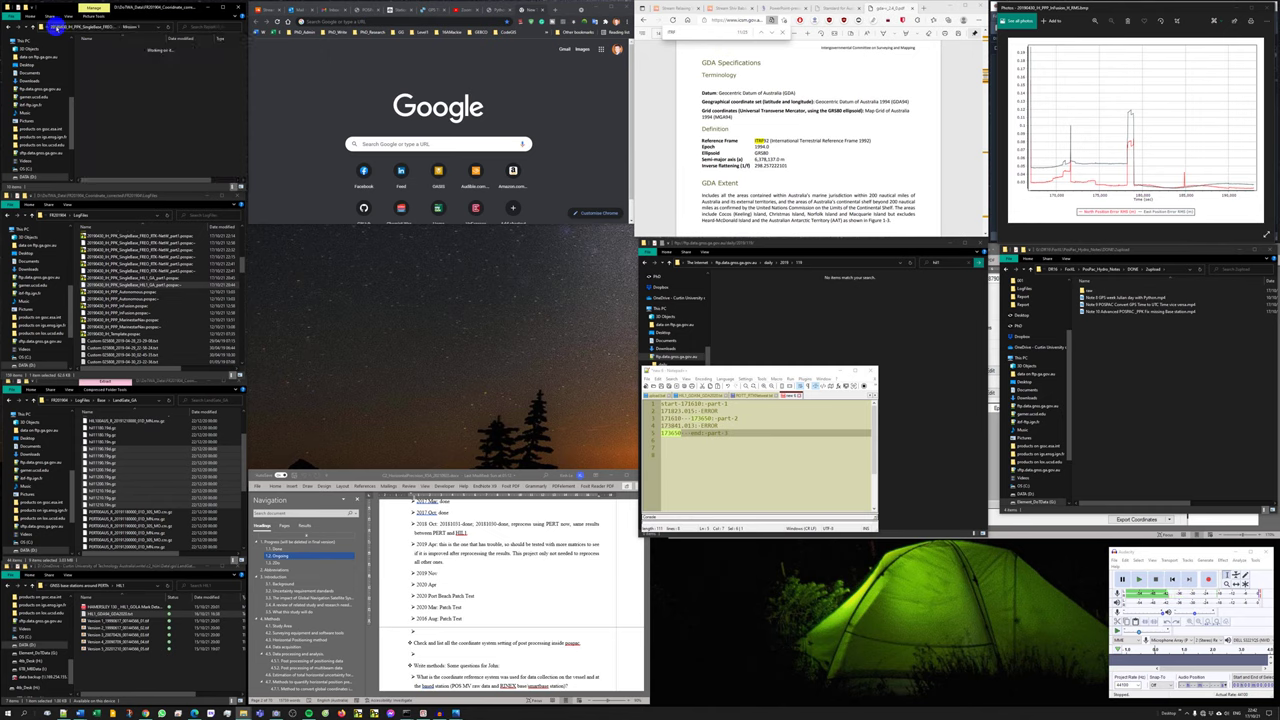
pyautogui.click(59, 27)
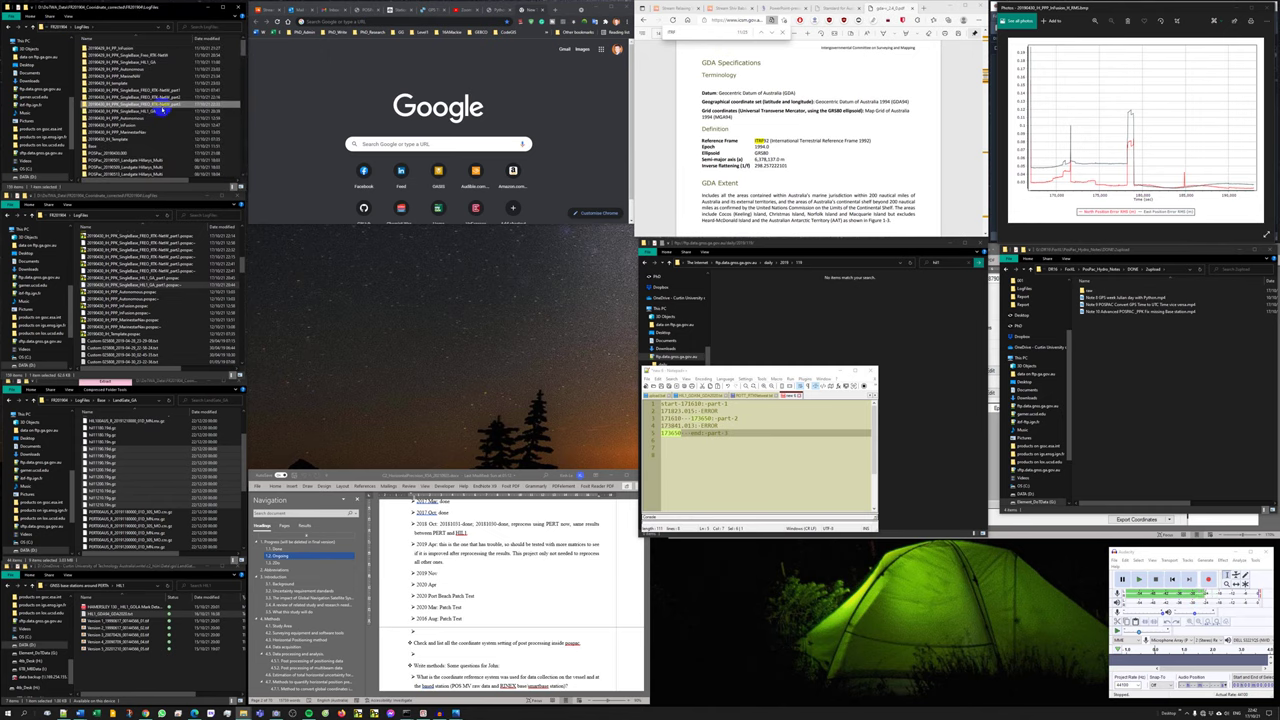
pyautogui.click(162, 112)
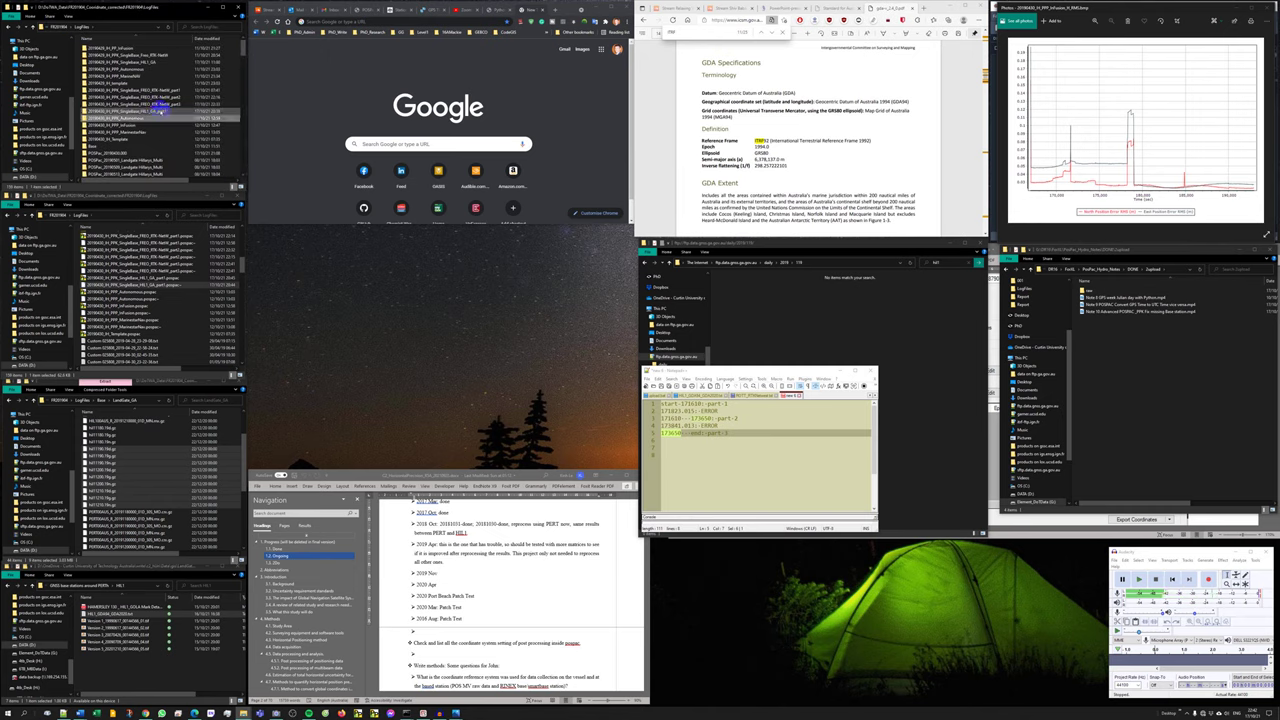
# Open the 20190430_IH_PPK_SingleBase_HIL1_GA_part1 project and check the part 1 time range in the notes.
pyautogui.click(161, 280)
pyautogui.doubleClick(161, 283)
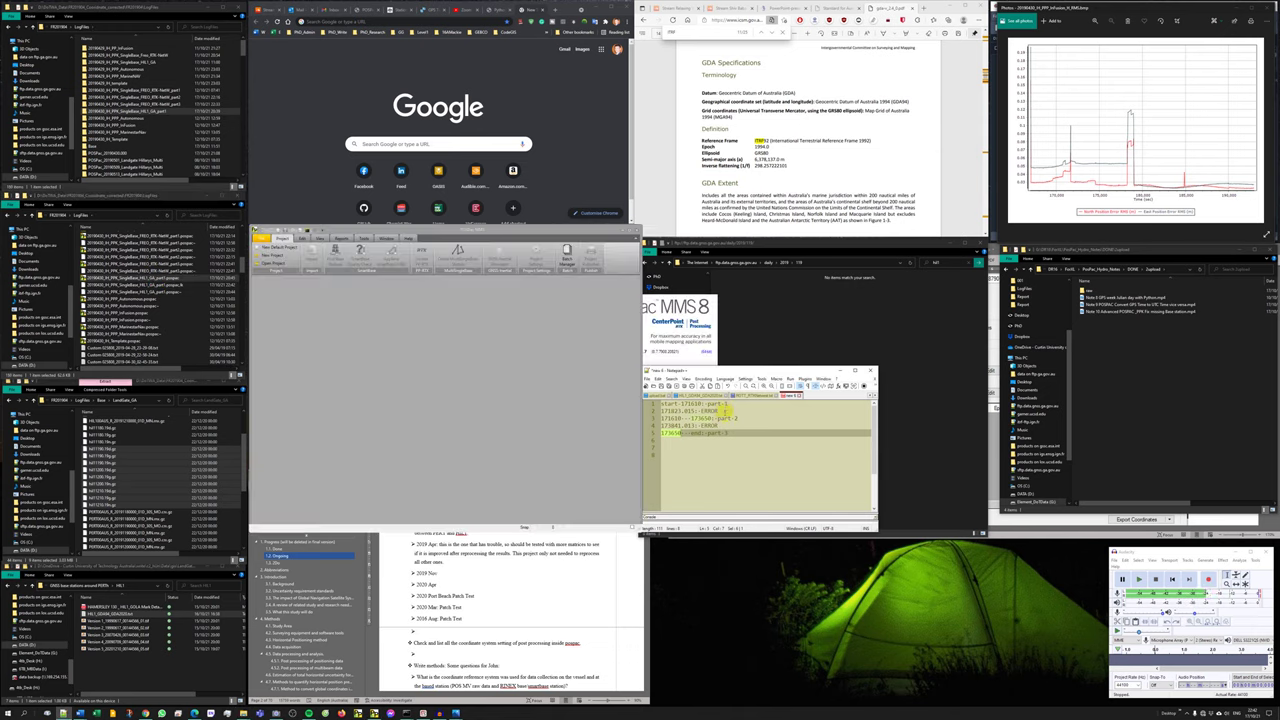
pyautogui.click(714, 410)
pyautogui.click(704, 403)
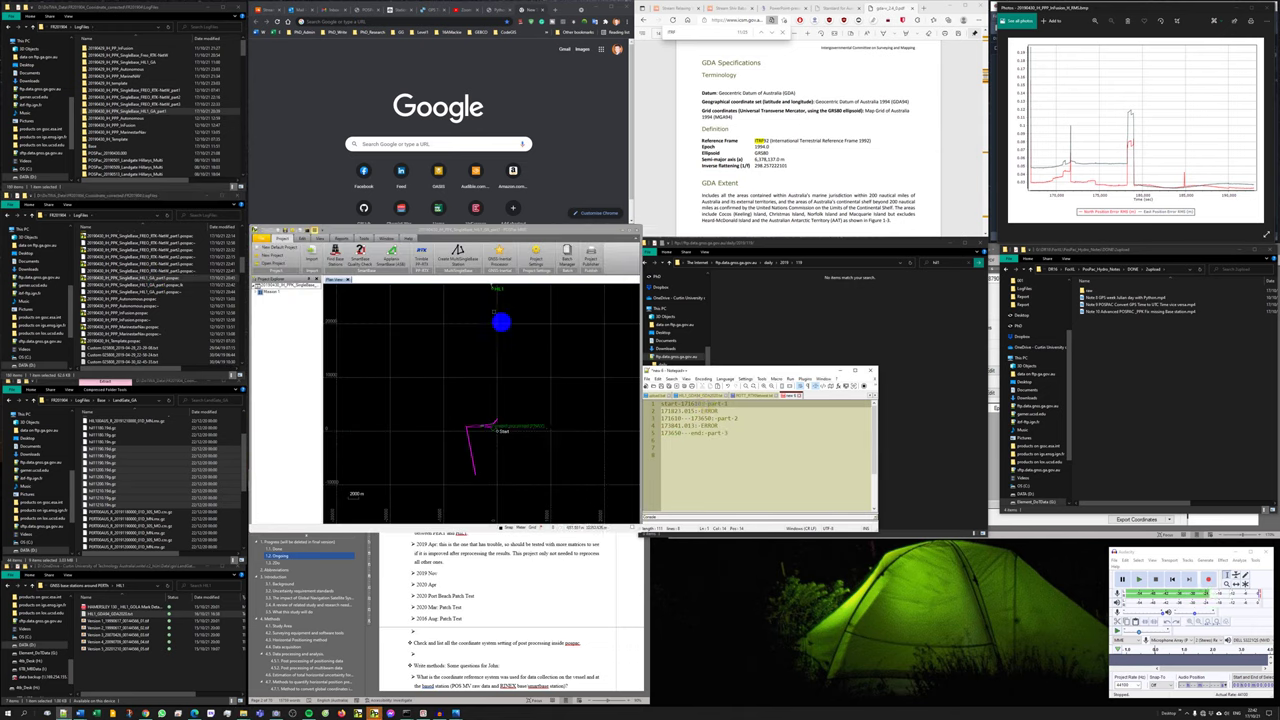
# In the project settings, set the GNSS-Inertial Processor end time to the part 1 limit given in the notes.
pyautogui.click(536, 256)
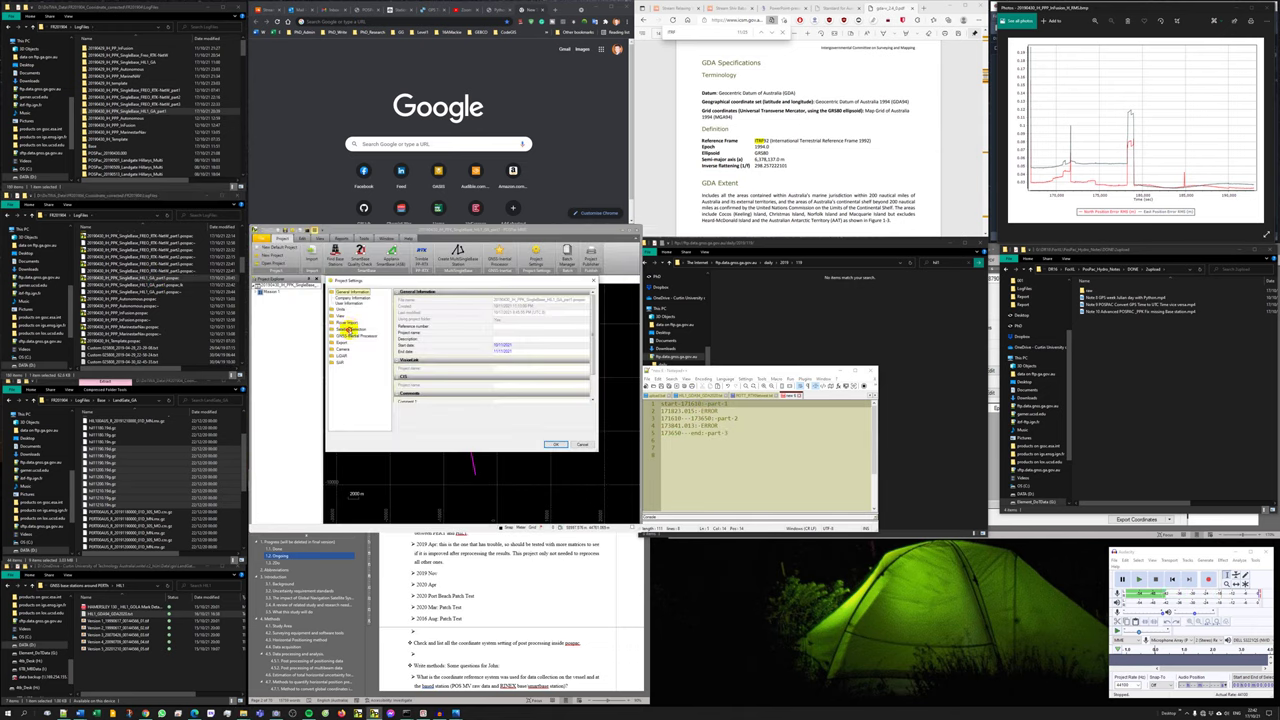
pyautogui.click(349, 329)
pyautogui.click(356, 326)
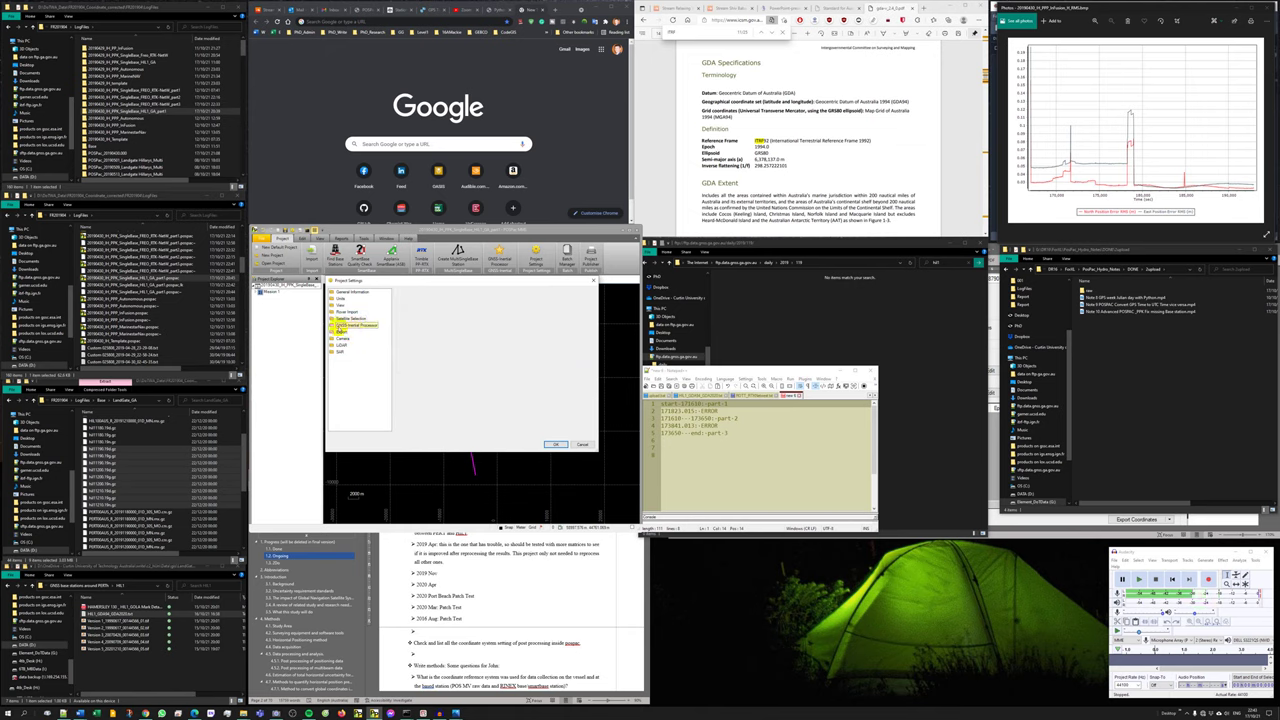
pyautogui.doubleClick(350, 326)
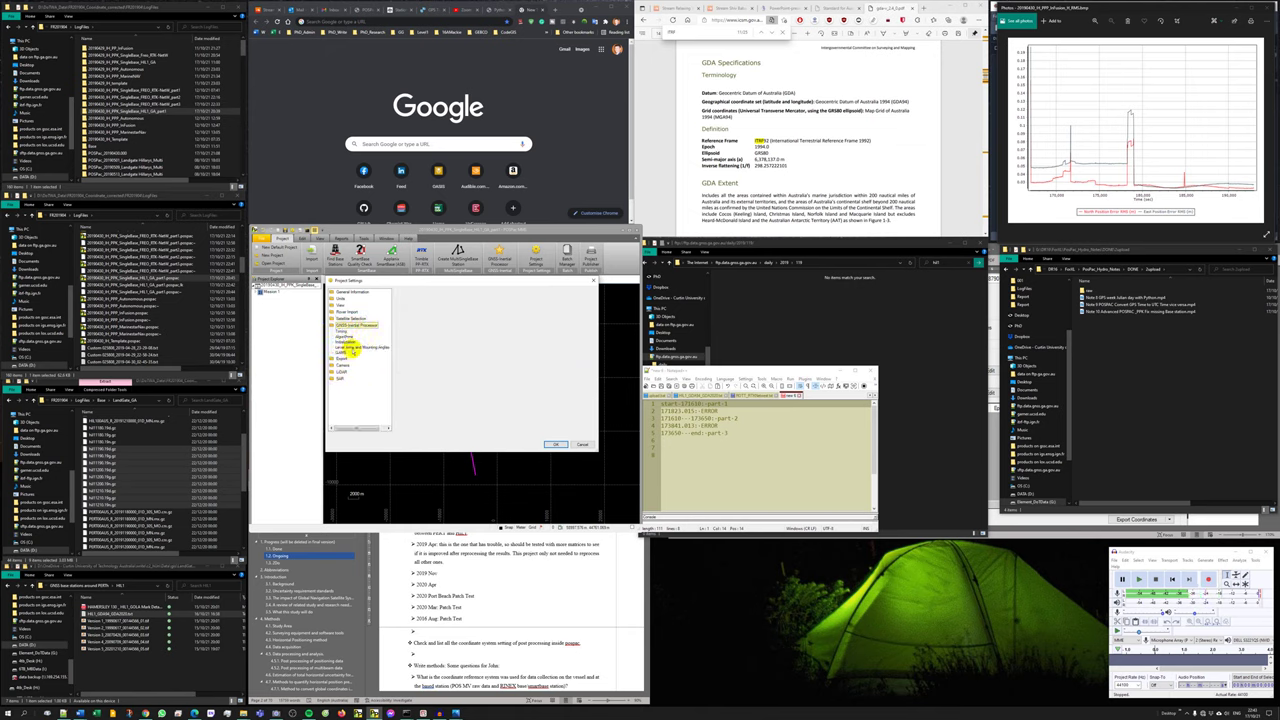
pyautogui.click(352, 348)
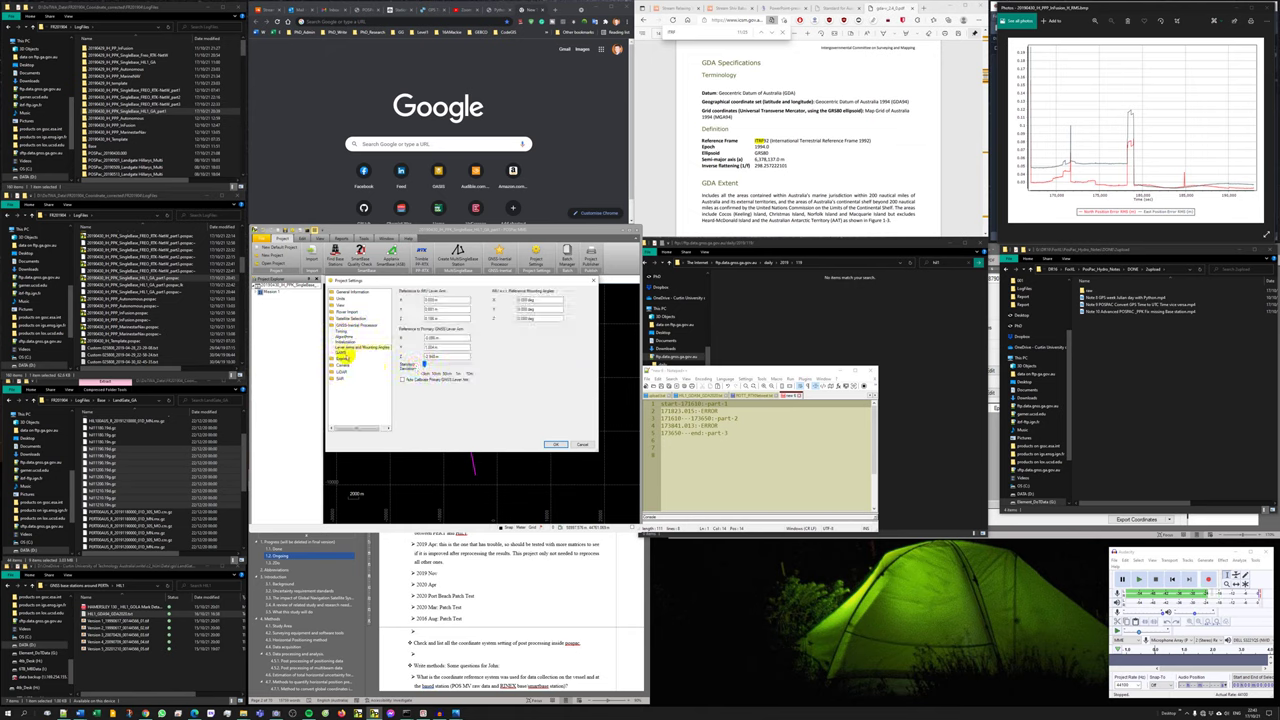
pyautogui.click(342, 353)
pyautogui.click(342, 331)
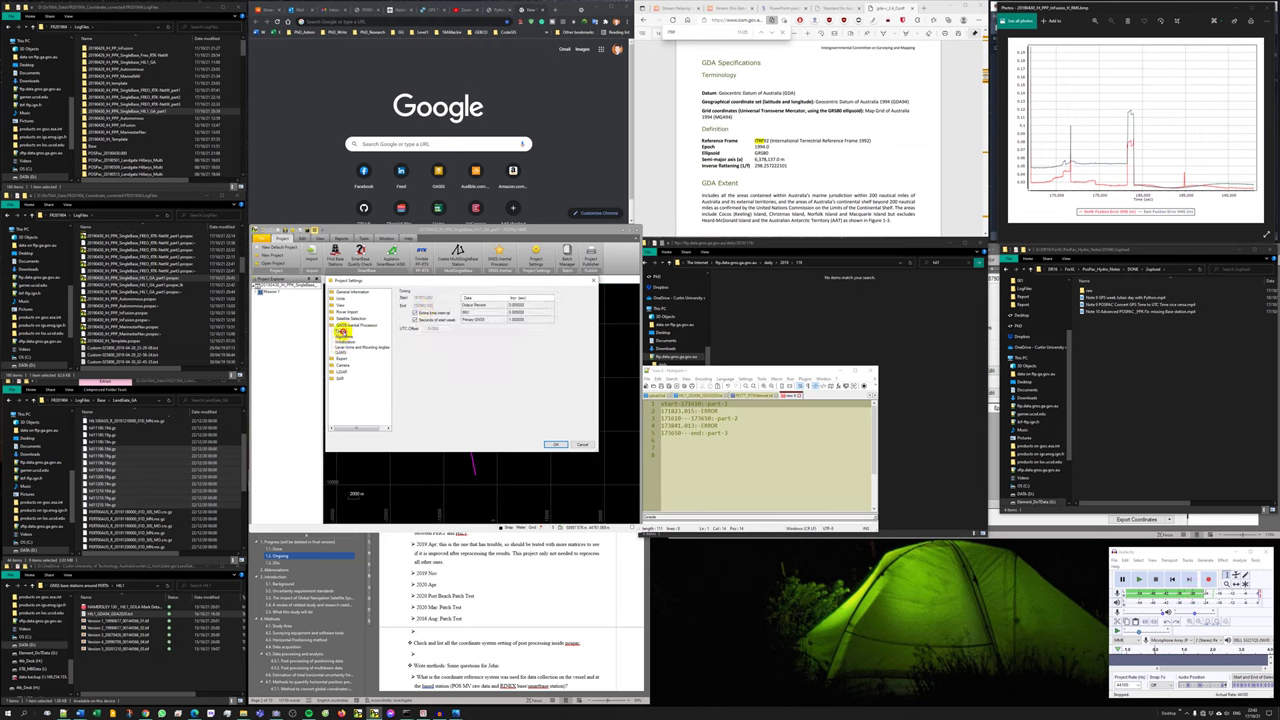
pyautogui.click(689, 403)
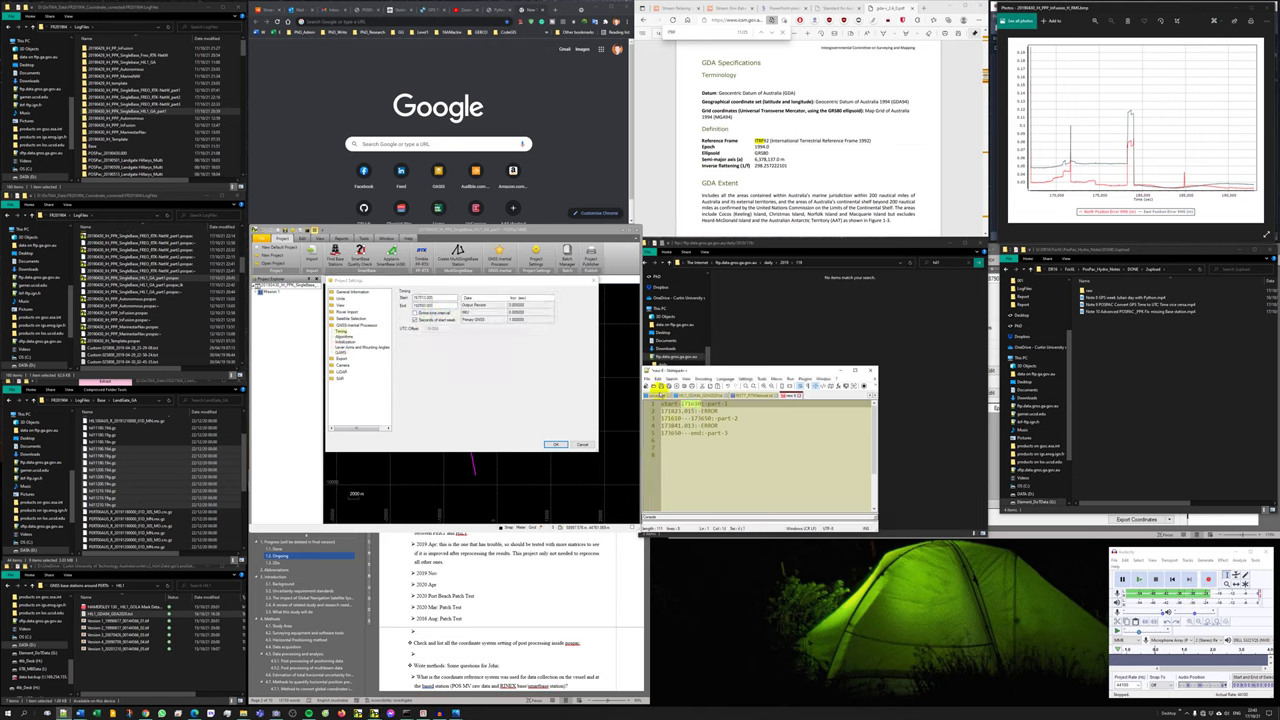
pyautogui.doubleClick(447, 306)
pyautogui.write('171830')
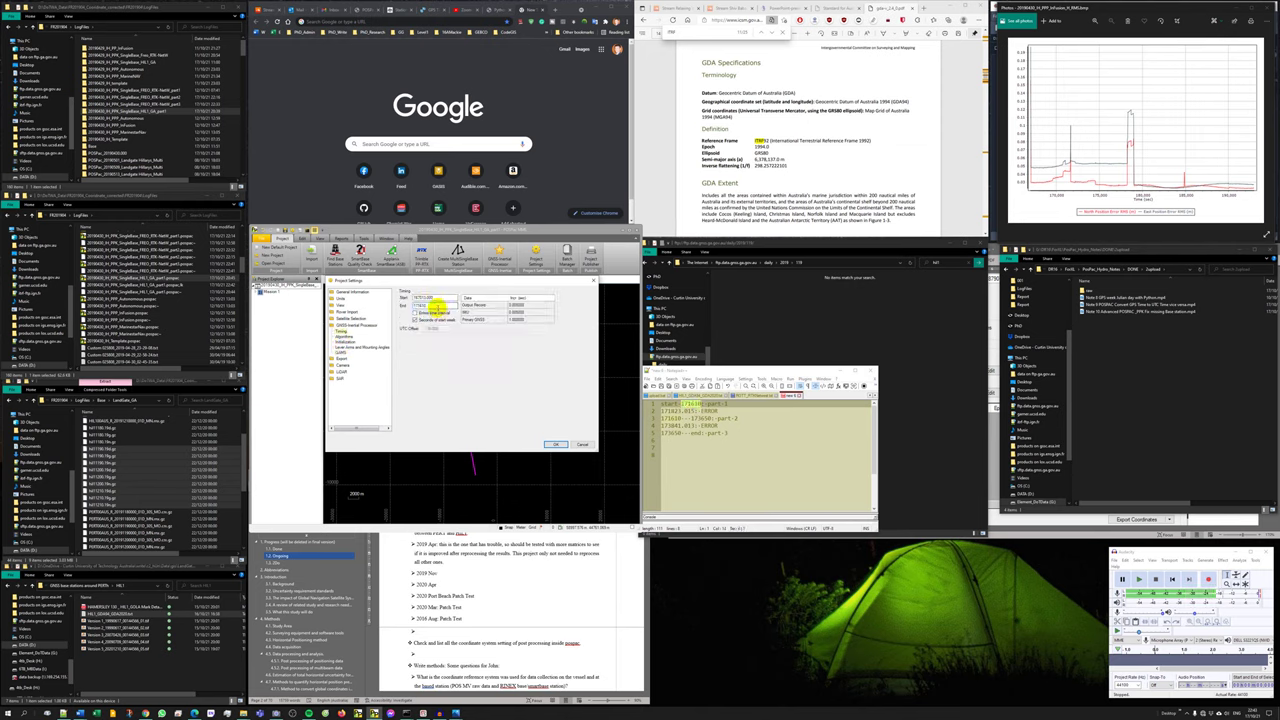
pyautogui.click(556, 444)
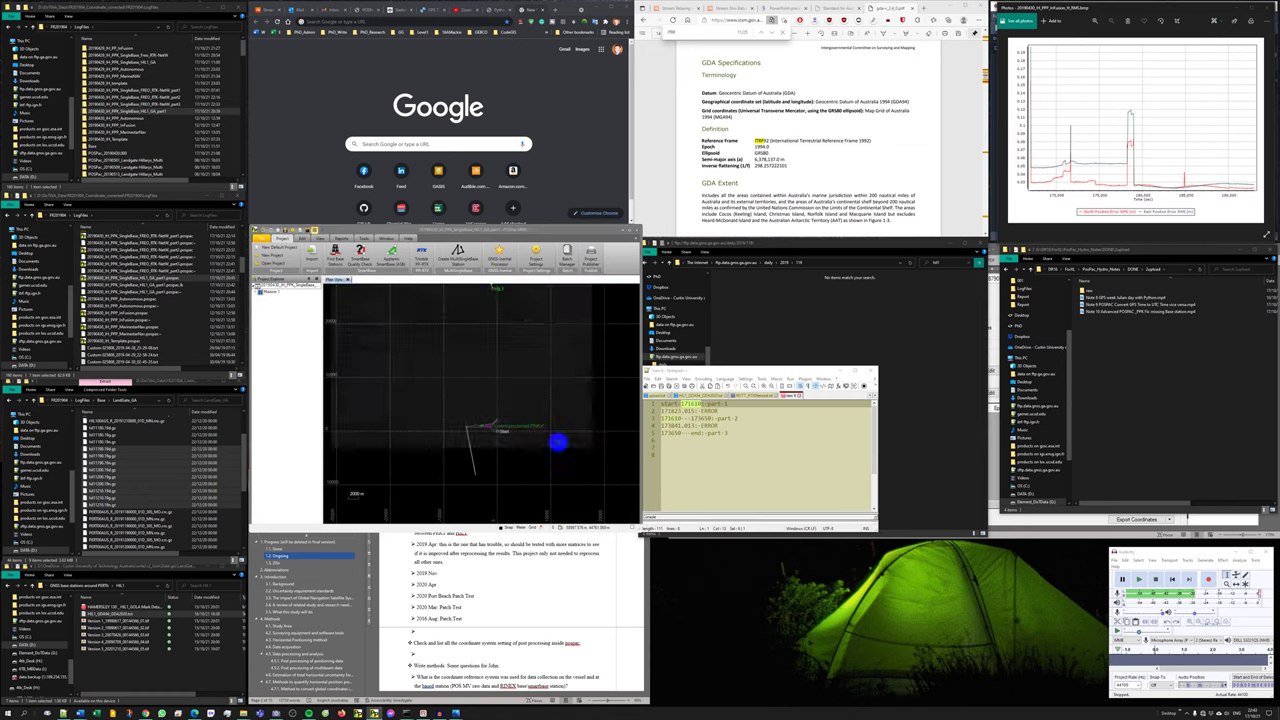
# Run the GNSS-Inertial Processor for part 1 of the HIL1_GA project, continuing past the base separation warning.
pyautogui.click(486, 258)
pyautogui.click(597, 519)
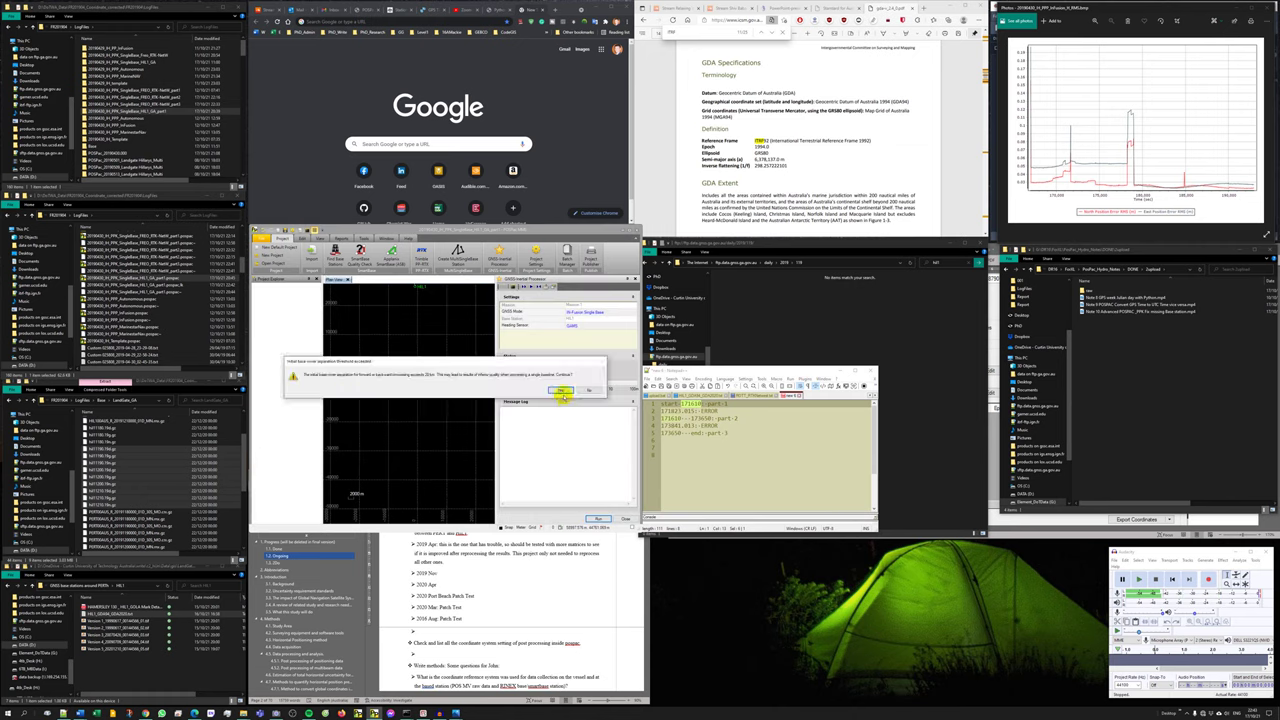
pyautogui.click(561, 394)
pyautogui.moveTo(449, 344); pyautogui.dragTo(325, 458)
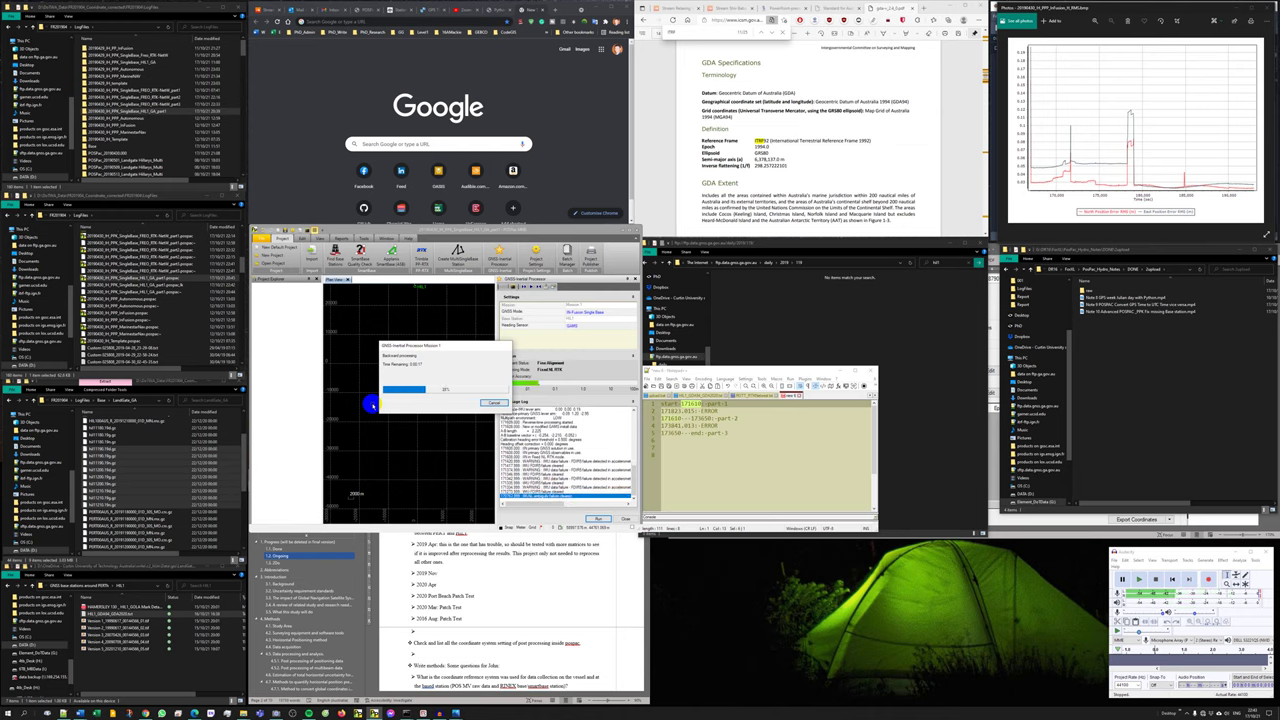
pyautogui.moveTo(430, 347); pyautogui.dragTo(368, 382)
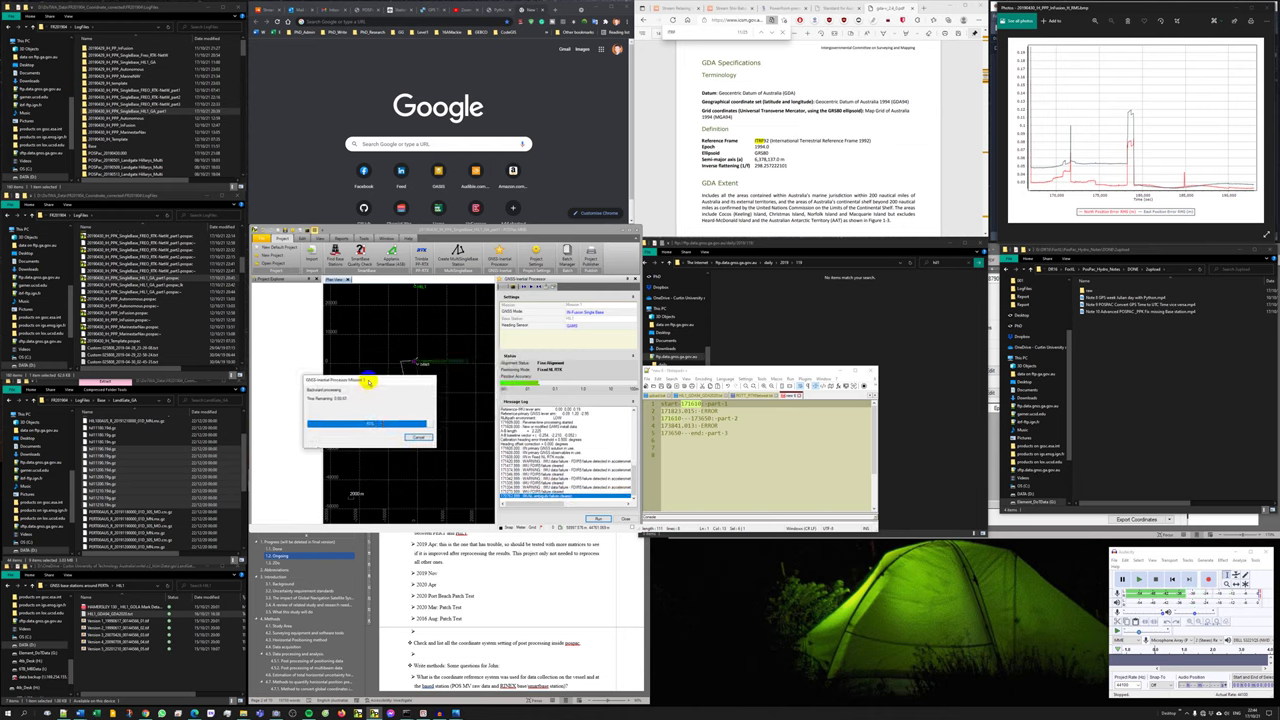
pyautogui.moveTo(436, 338); pyautogui.dragTo(392, 365)
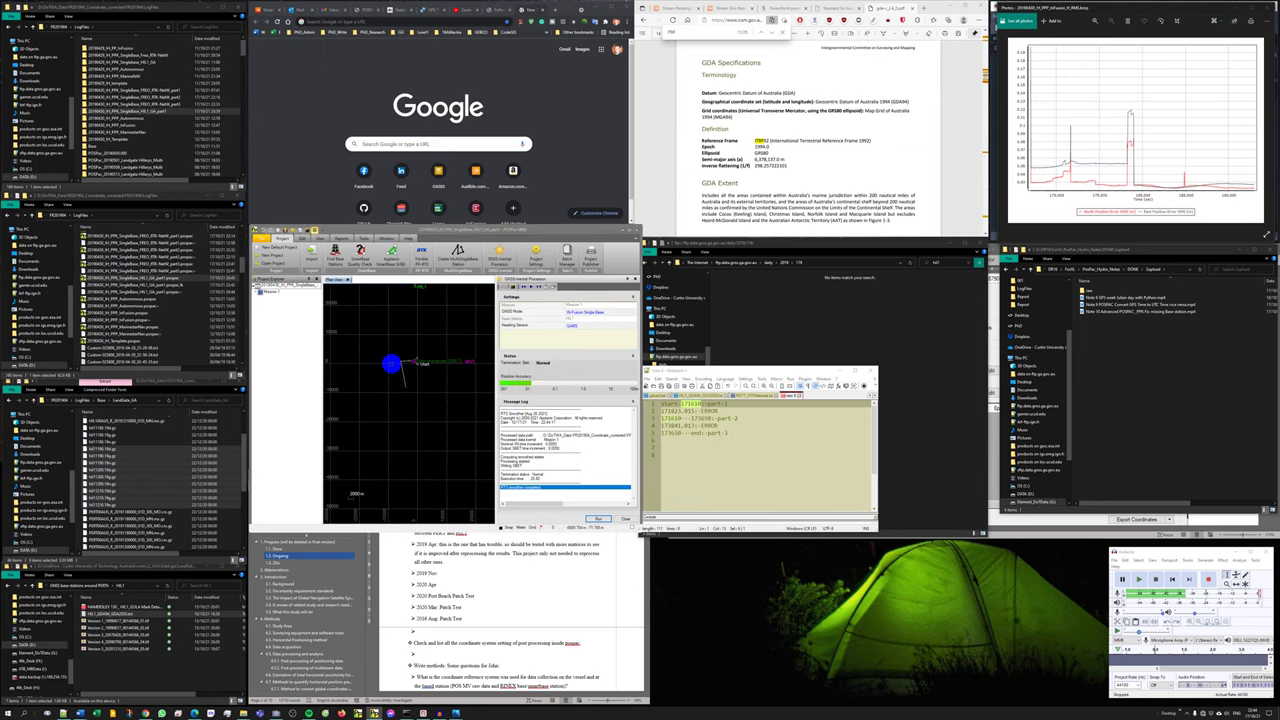
# Plot the smoothed north and east position error RMS together, check the north velocity error RMS, and close the display window.
pyautogui.click(337, 239)
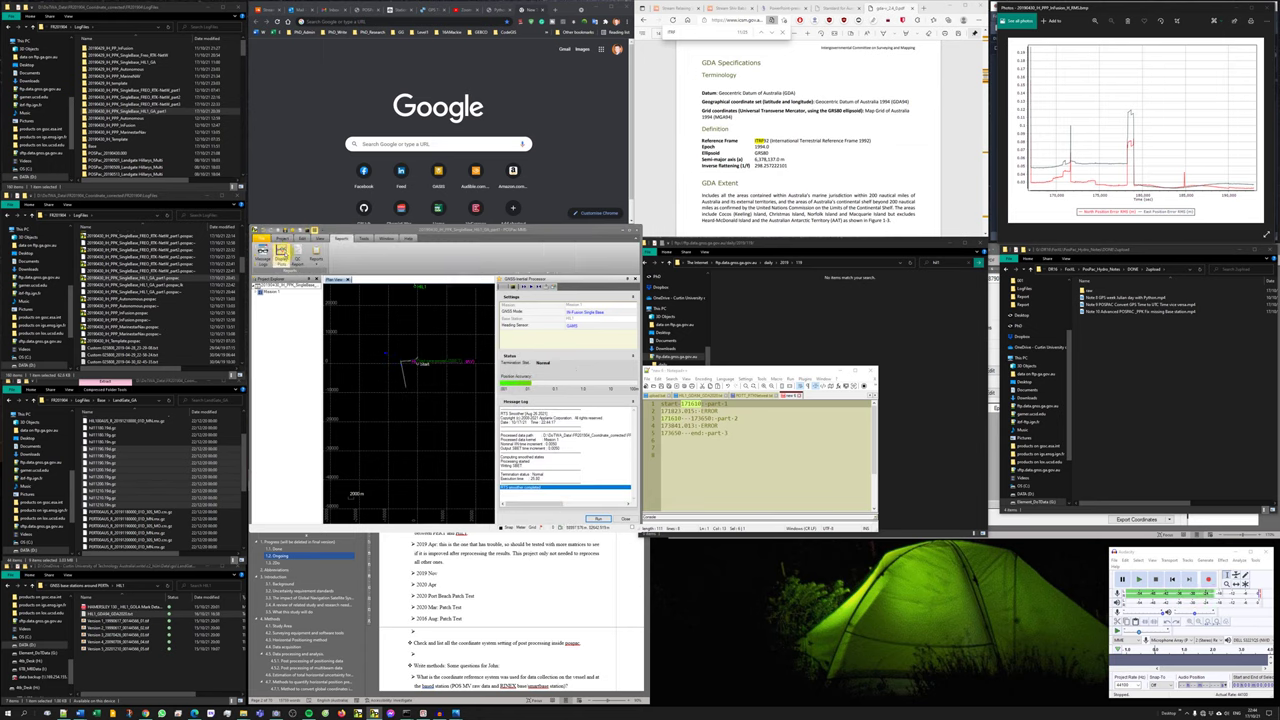
pyautogui.click(283, 255)
pyautogui.click(492, 287)
pyautogui.keyDown('ctrl'); pyautogui.click(495, 291); pyautogui.keyUp('ctrl')
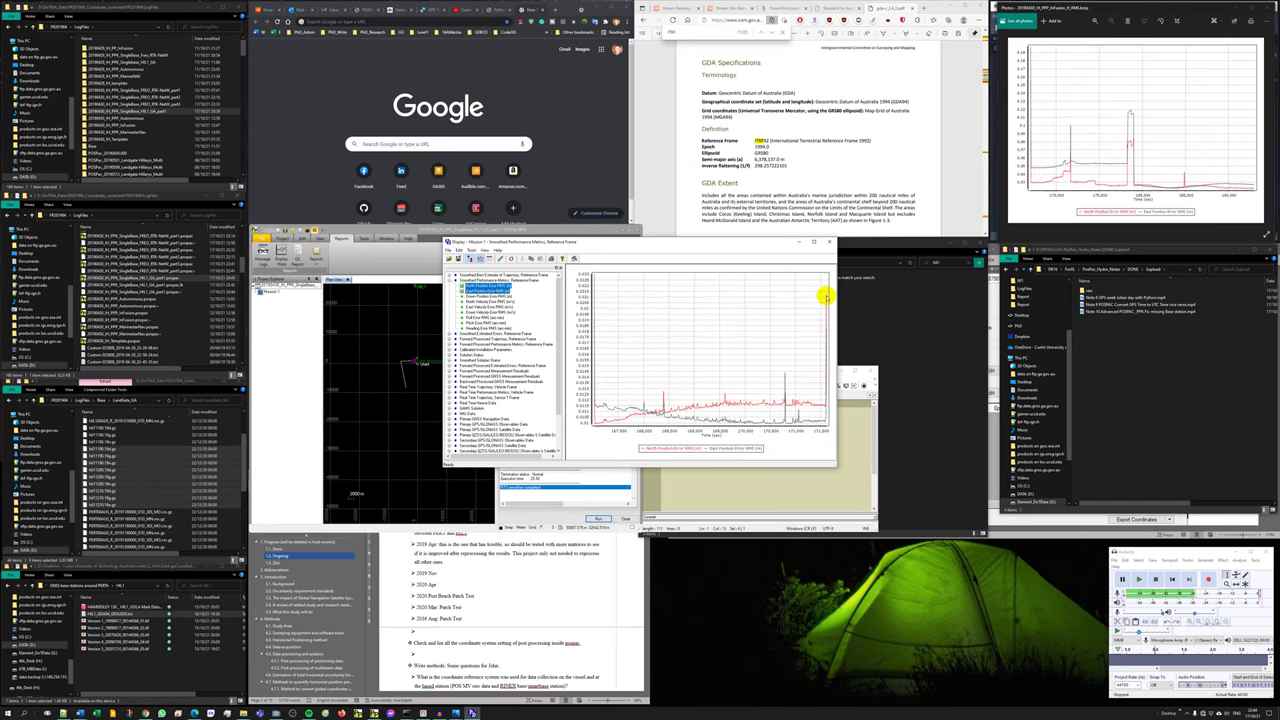
pyautogui.click(492, 302)
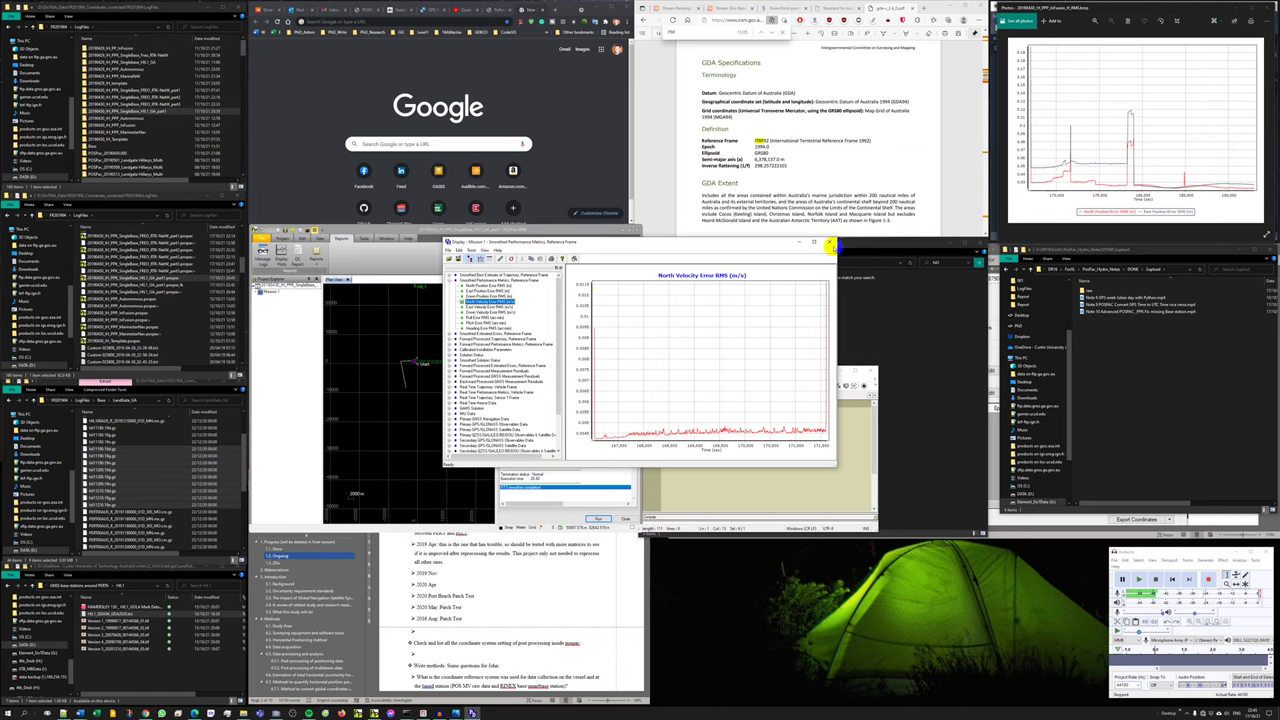
pyautogui.click(828, 241)
# Generate the Diagnostic QC report over the existing file and open the part 1 project's Mission 1 Report folder.
pyautogui.click(300, 255)
pyautogui.click(597, 519)
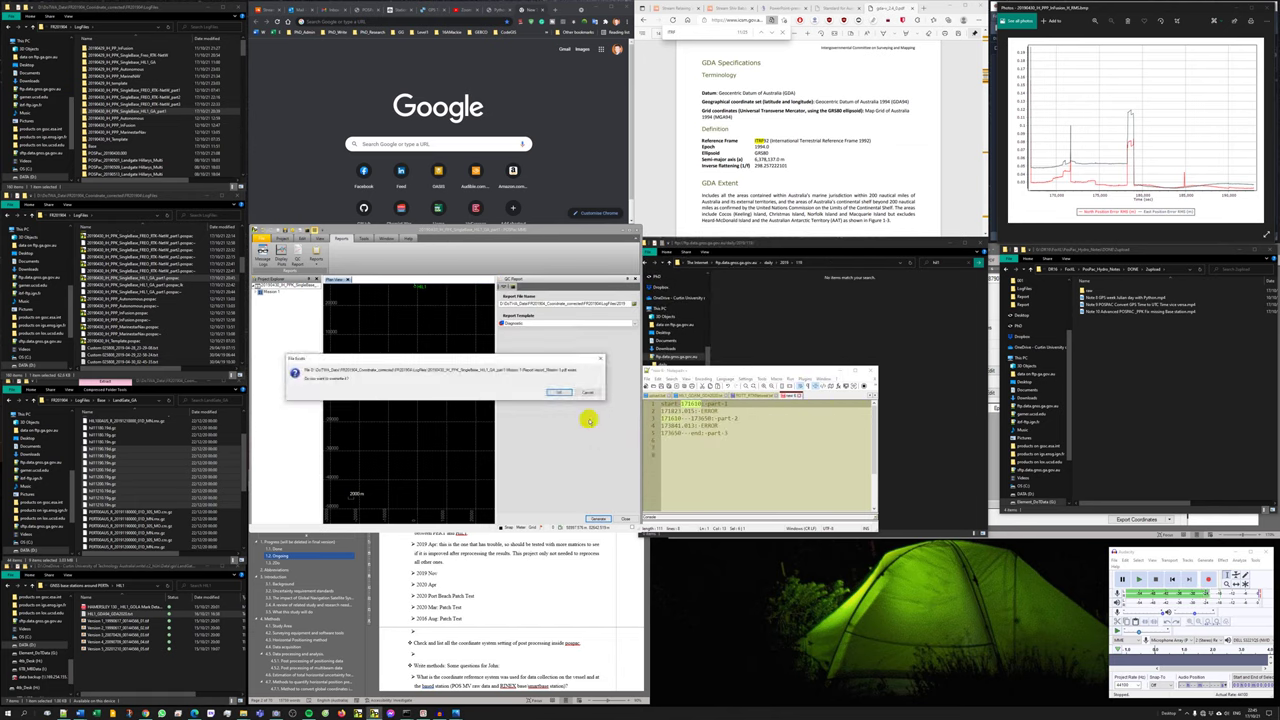
pyautogui.click(557, 391)
pyautogui.doubleClick(158, 112)
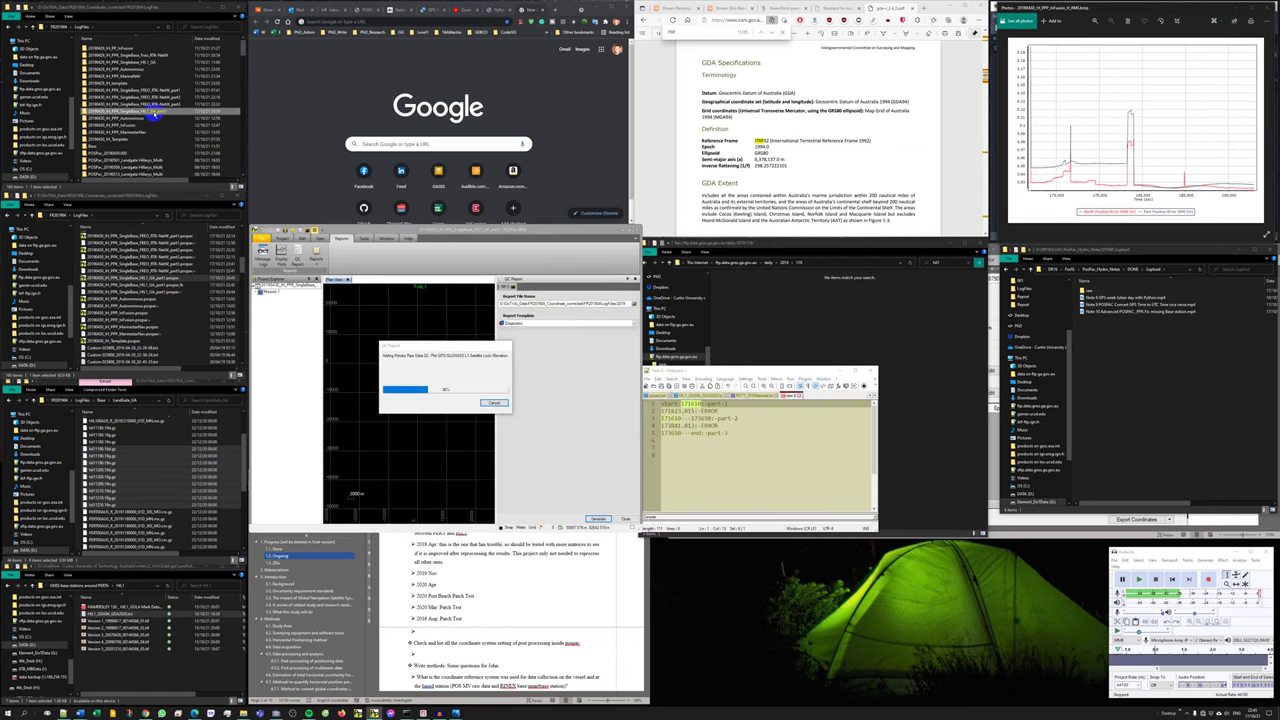
pyautogui.doubleClick(117, 49)
pyautogui.doubleClick(117, 62)
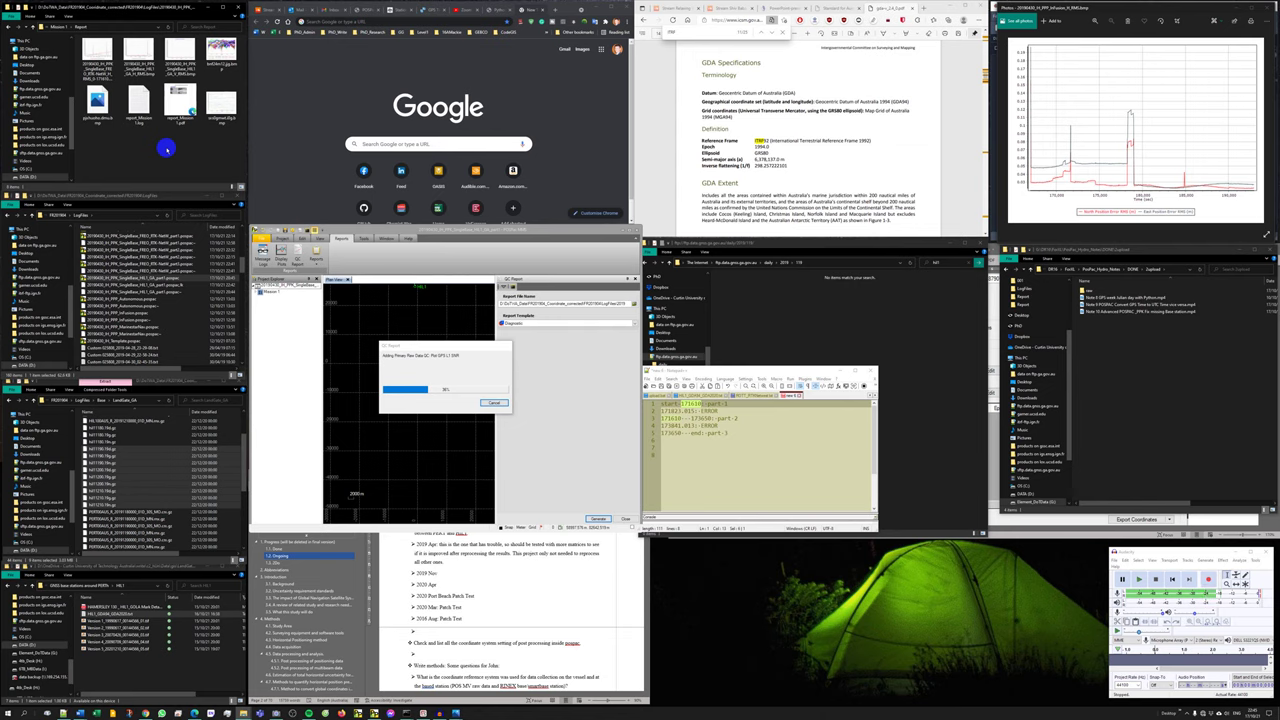
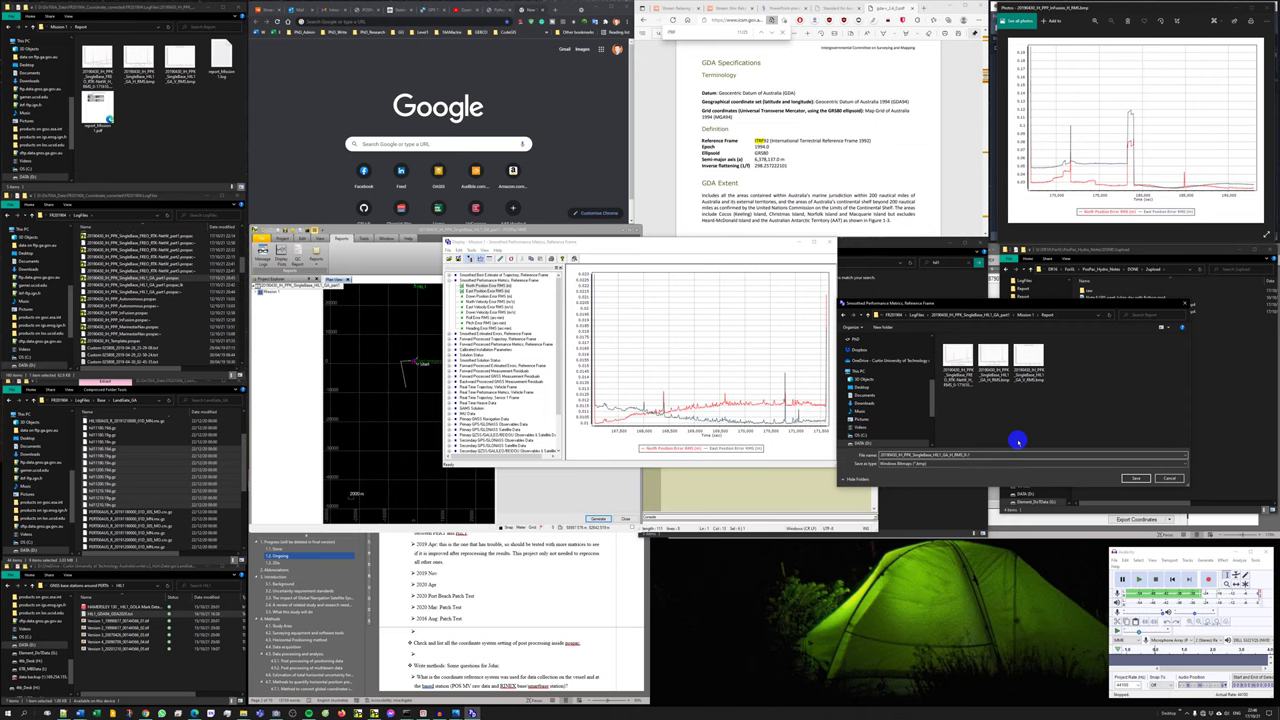
# Save the north and east position error plot as a bitmap named 20190430_IH_PPK_SingleBase_HIL1_GDA94_GA_H_RMS with the part 1 time range appended.
pyautogui.click(771, 471)
pyautogui.click(742, 241)
pyautogui.click(752, 471)
pyautogui.moveTo(757, 367); pyautogui.dragTo(771, 543)
pyautogui.click(980, 455)
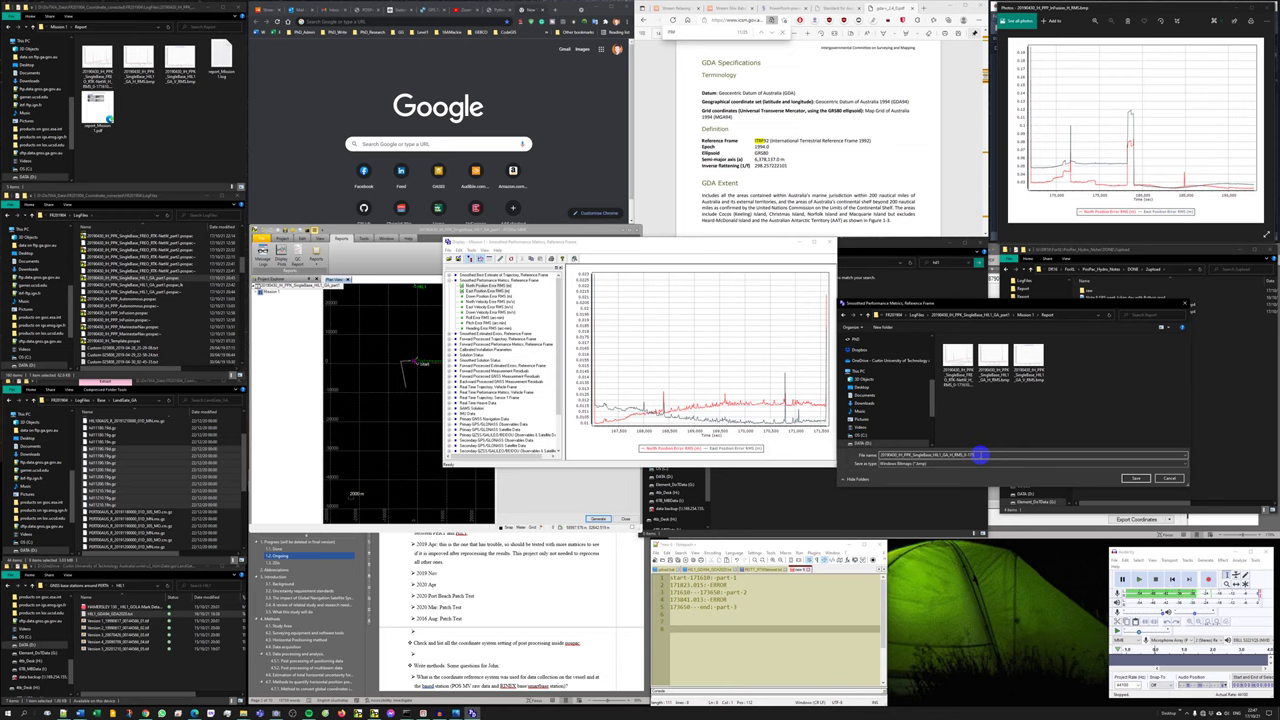
pyautogui.press('BackSpace')
pyautogui.hotkey('ctrl', 'a')
pyautogui.click(1135, 478)
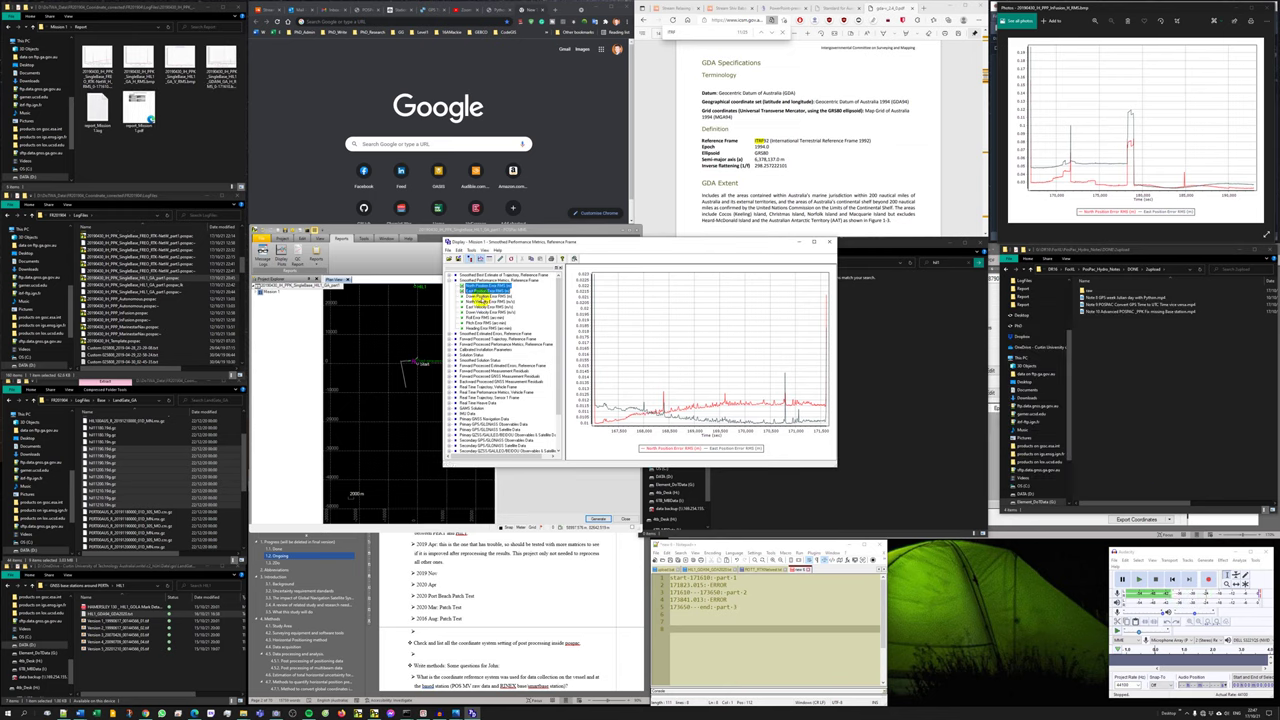
# Save the Down Position Error RMS plot as the matching V_RMS bitmap in the Report folder and close the display window.
pyautogui.click(463, 258)
pyautogui.click(1030, 463)
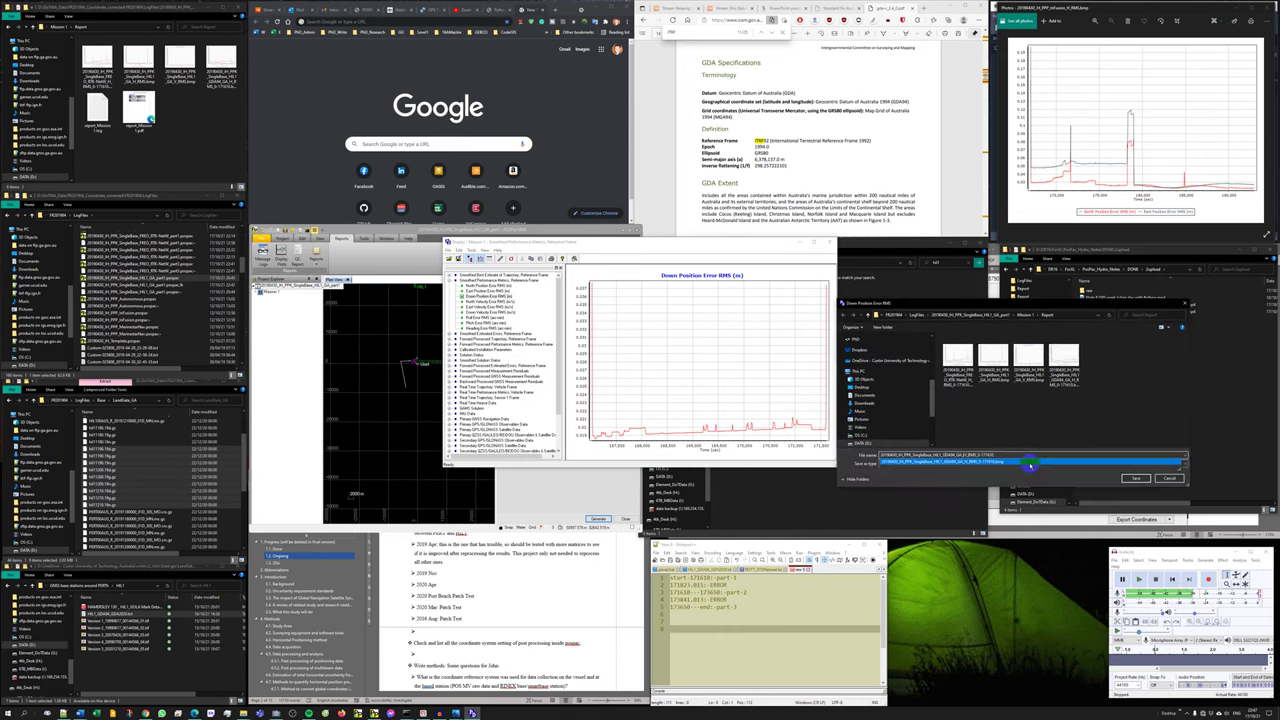
pyautogui.click(1136, 478)
pyautogui.click(829, 242)
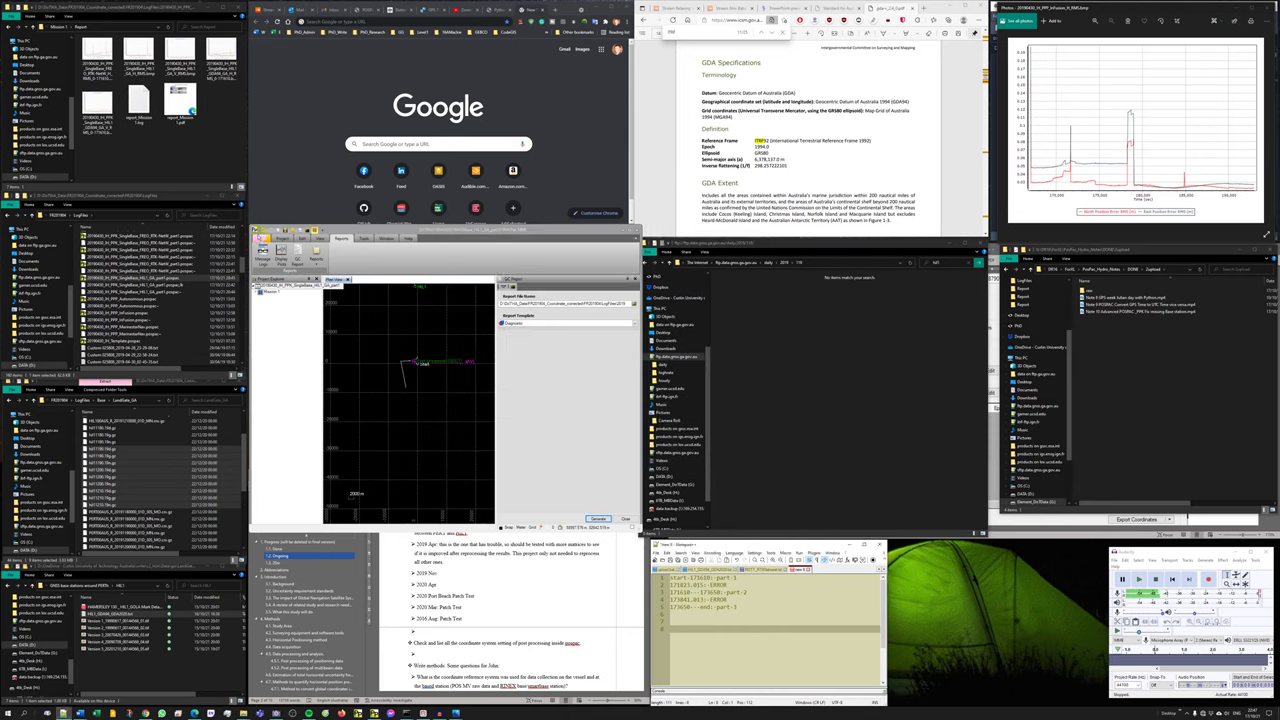
# Save the project in LogFiles under a new name ending in HIL1_GA_part2.
pyautogui.click(263, 240)
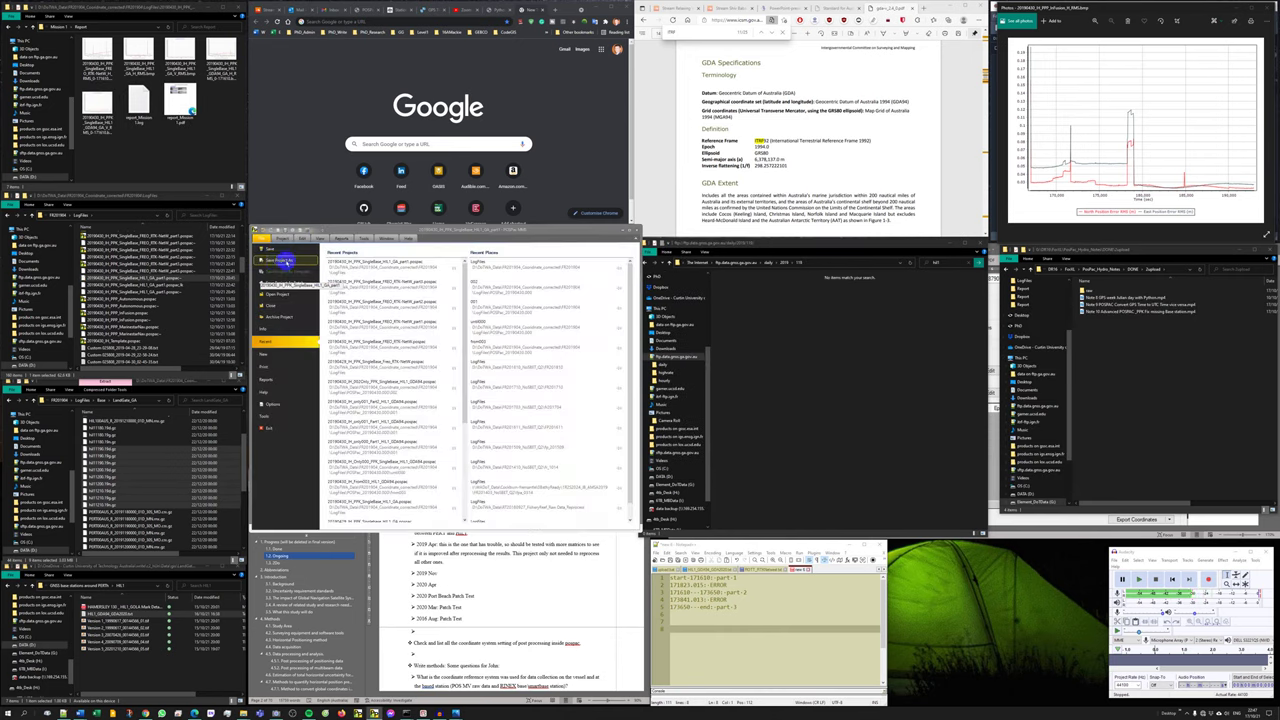
pyautogui.click(285, 262)
pyautogui.click(905, 491)
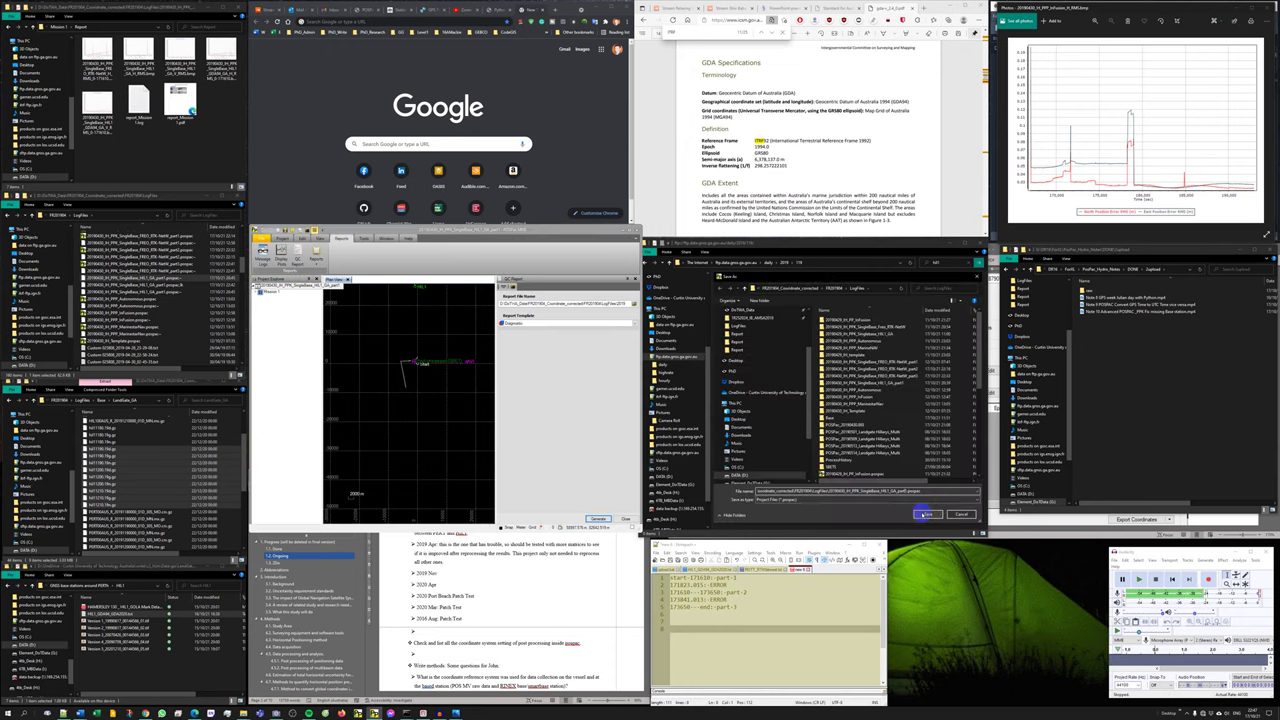
pyautogui.click(927, 514)
# Set the GNSS-Inertial Processor start and end times to the part 2 range given in the notes.
pyautogui.click(536, 255)
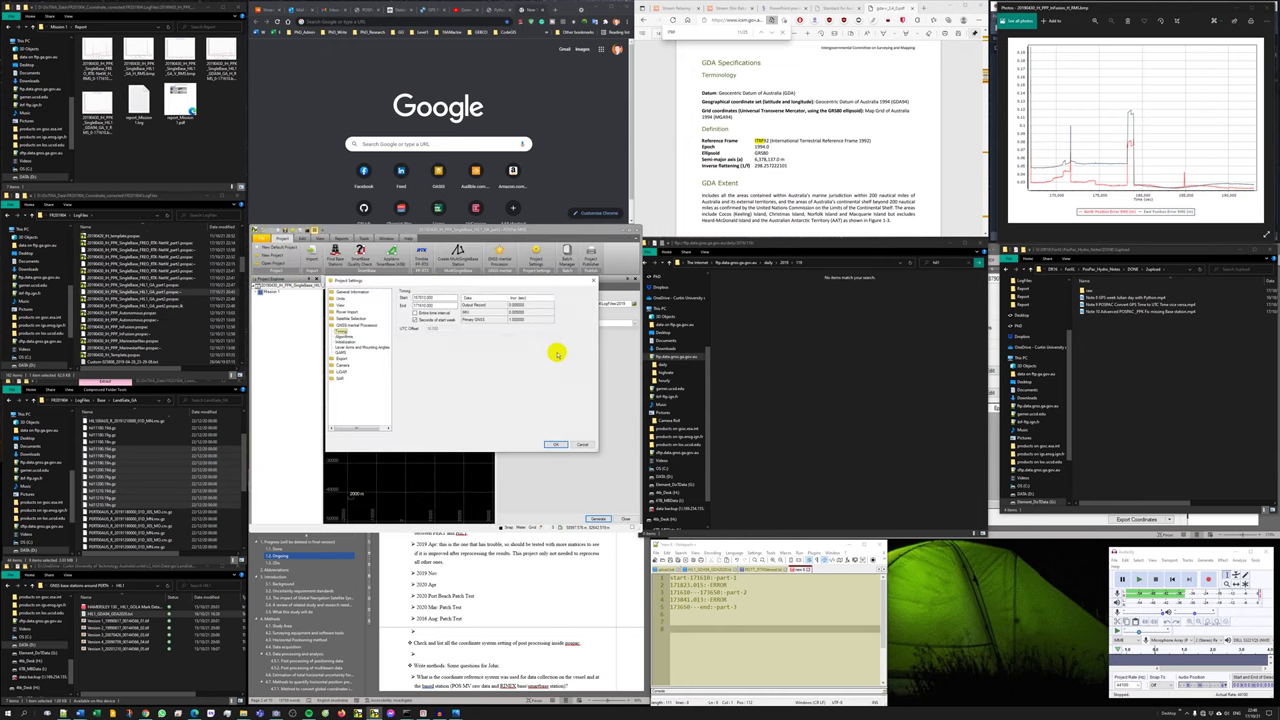
pyautogui.moveTo(446, 305); pyautogui.dragTo(414, 306)
pyautogui.hotkey('ctrl', 'c')
pyautogui.hotkey('ctrl', 'v')
pyautogui.doubleClick(707, 592)
pyautogui.hotkey('ctrl', 'v')
pyautogui.click(450, 298)
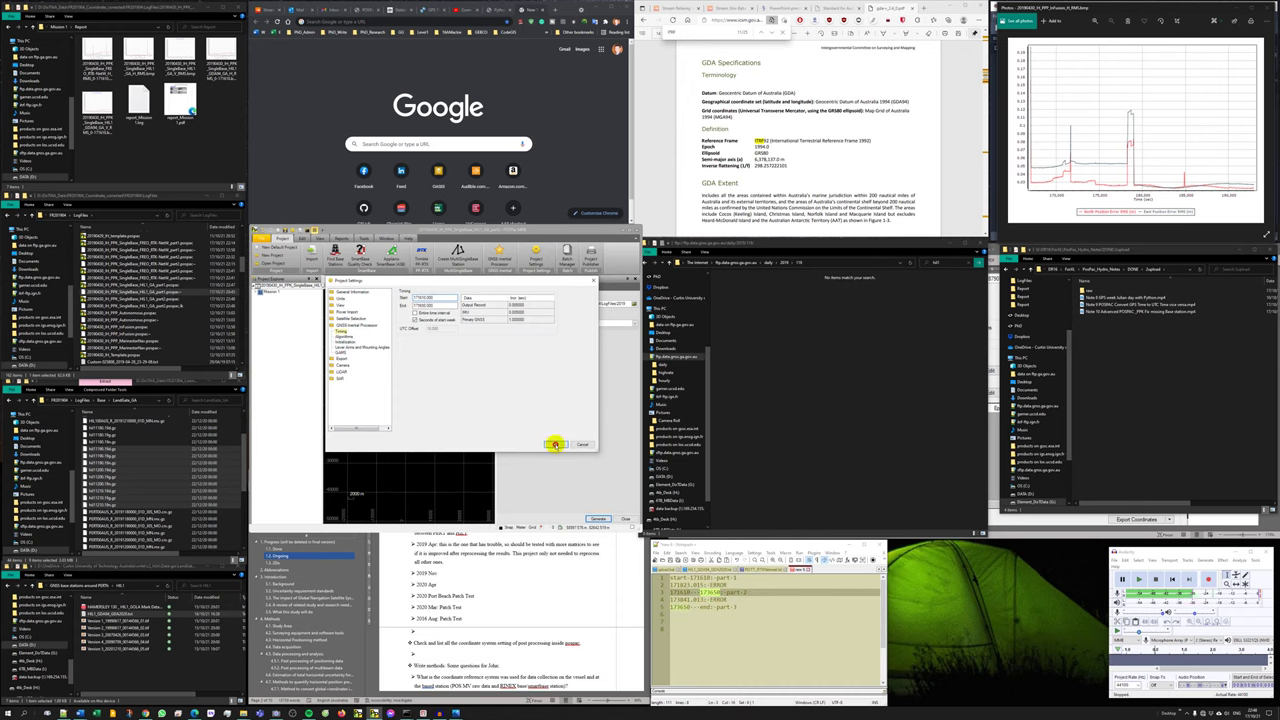
pyautogui.click(555, 444)
# Run the GNSS-Inertial Processor for the part 2 time range, continuing past the base separation warning.
pyautogui.click(499, 255)
pyautogui.click(597, 518)
pyautogui.click(558, 390)
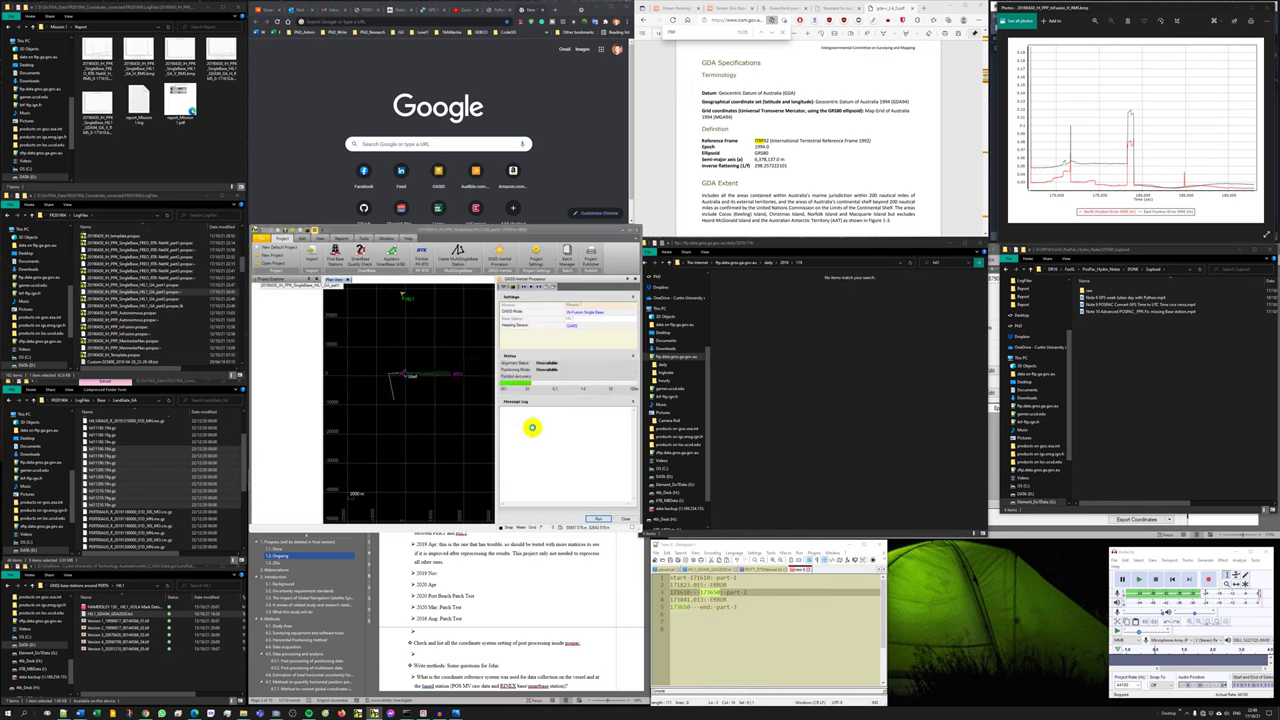
pyautogui.moveTo(474, 349); pyautogui.dragTo(368, 431)
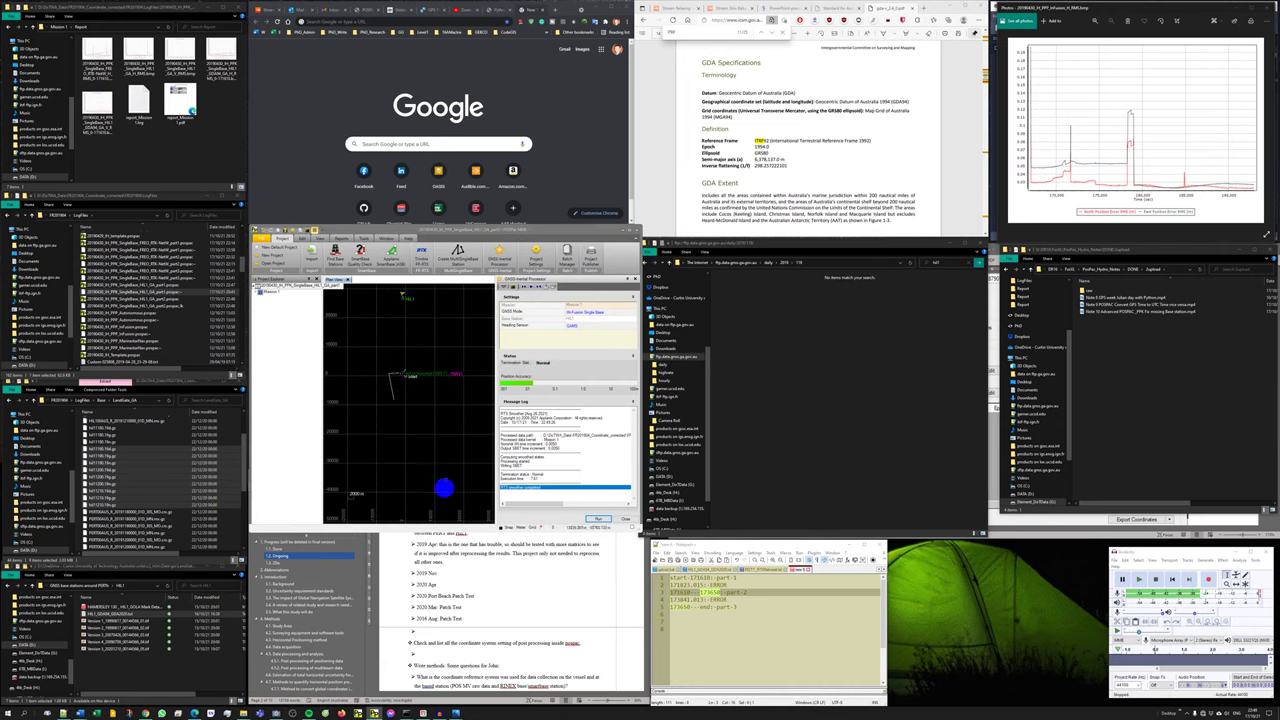
# Open the QC report settings and browse from LogFiles to the HIL1_GA_part2 project's Mission 1 Report folder.
pyautogui.click(341, 238)
pyautogui.click(297, 256)
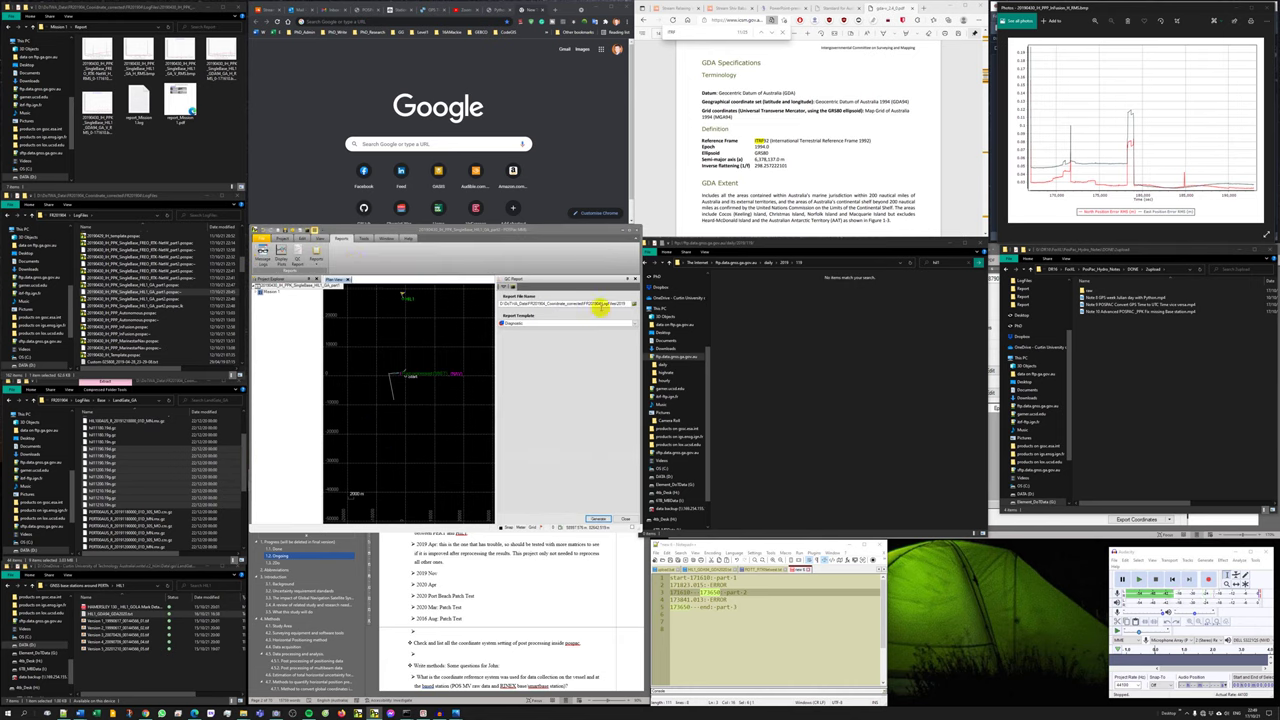
pyautogui.click(60, 27)
pyautogui.click(59, 27)
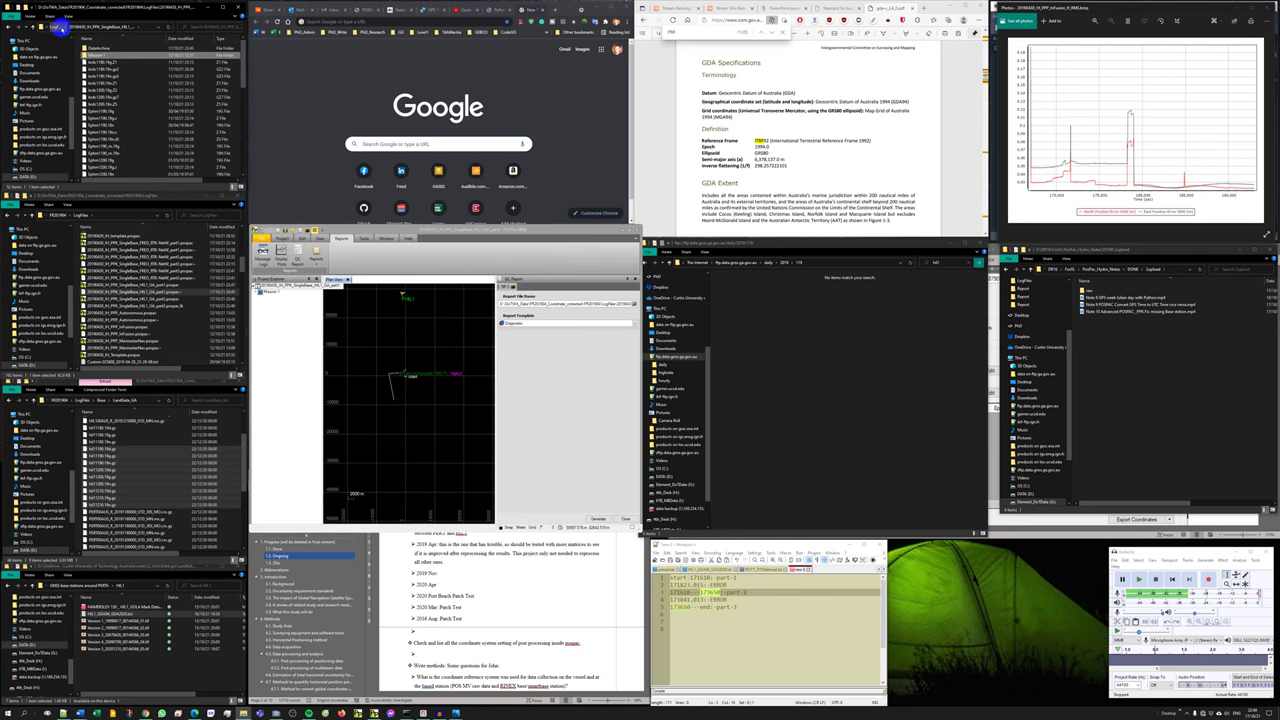
pyautogui.click(60, 27)
pyautogui.doubleClick(143, 89)
pyautogui.doubleClick(113, 60)
pyautogui.doubleClick(113, 62)
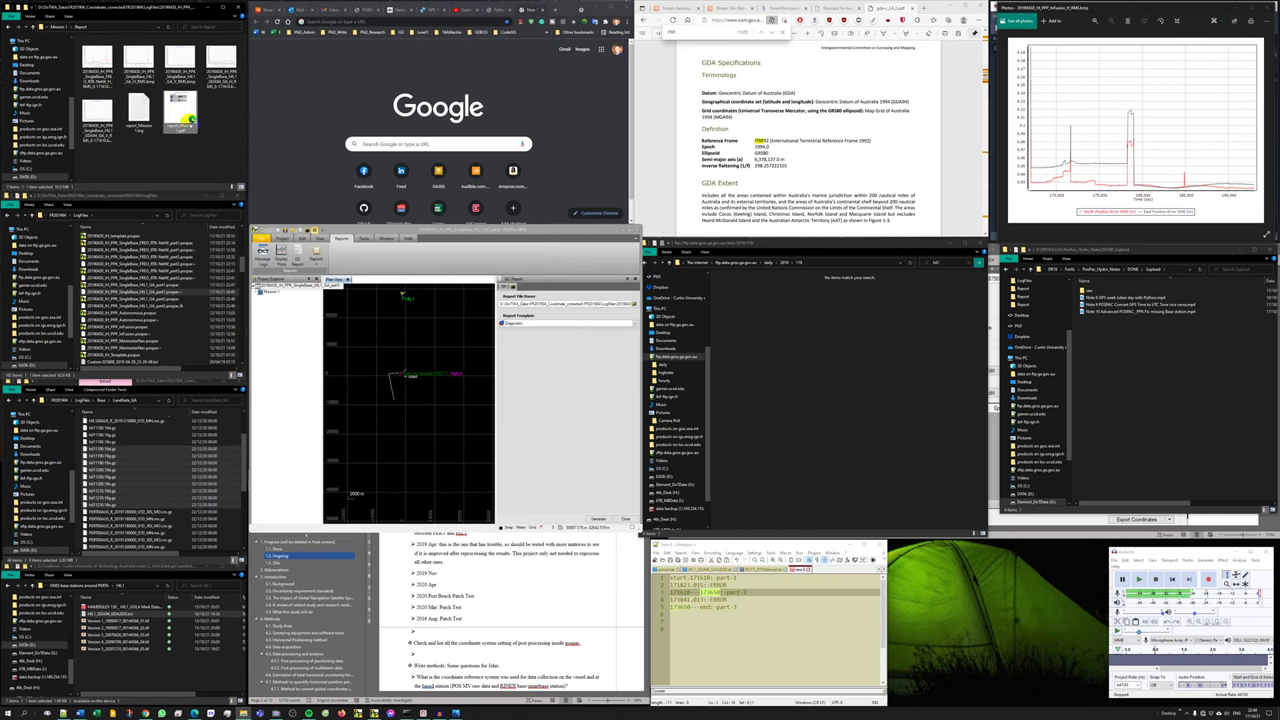
# Decline overwriting the part 1 report, redirect the QC report file to the part 2 Report folder, and generate it.
pyautogui.click(599, 519)
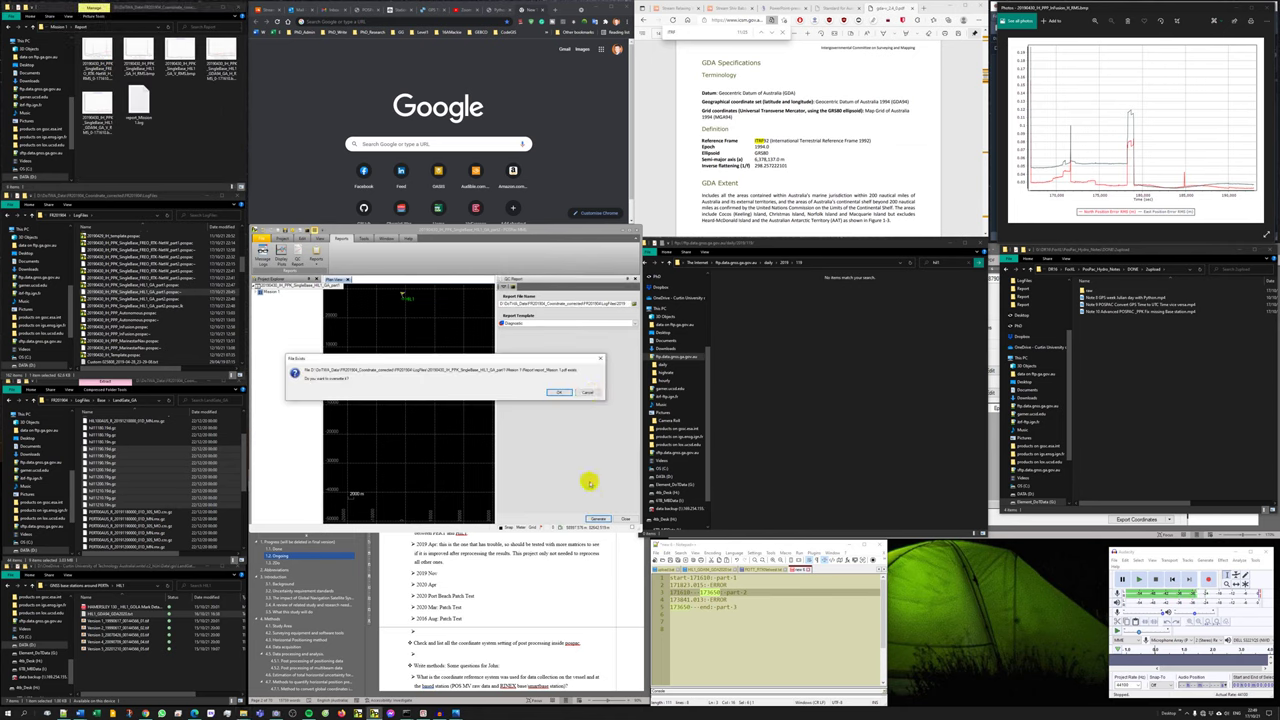
pyautogui.click(589, 391)
pyautogui.click(633, 304)
pyautogui.click(134, 28)
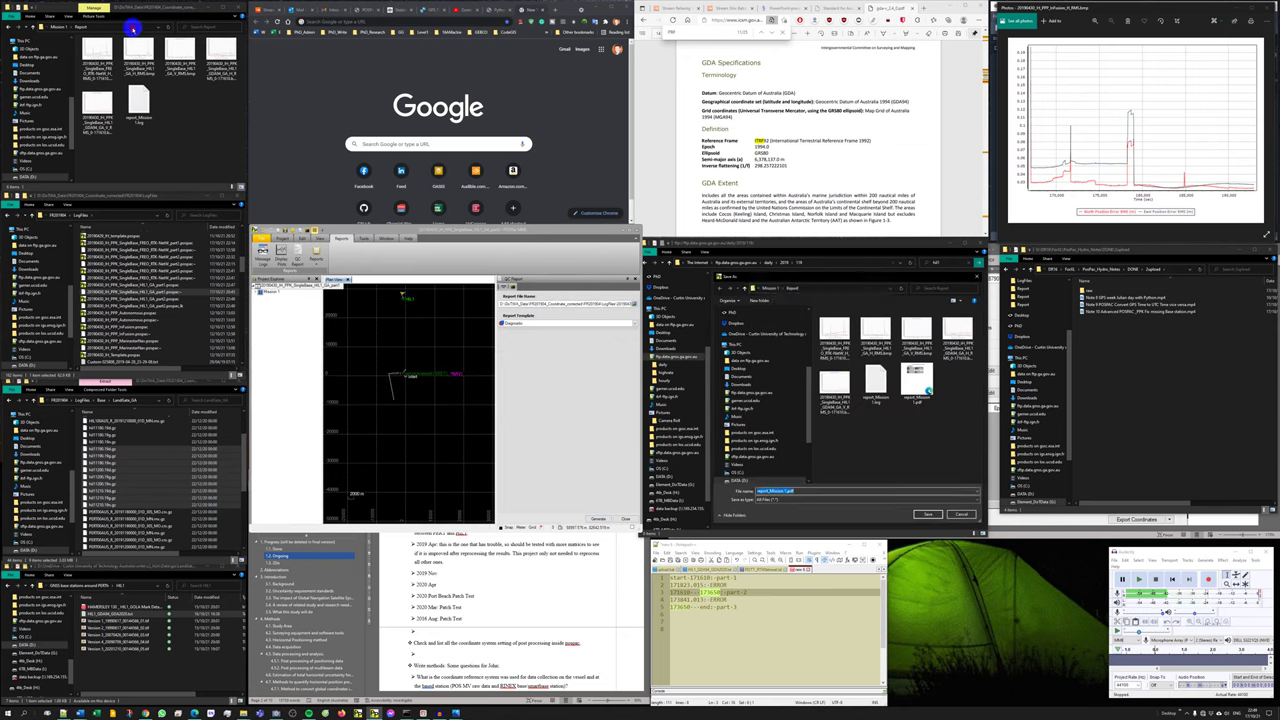
pyautogui.click(865, 288)
pyautogui.click(927, 514)
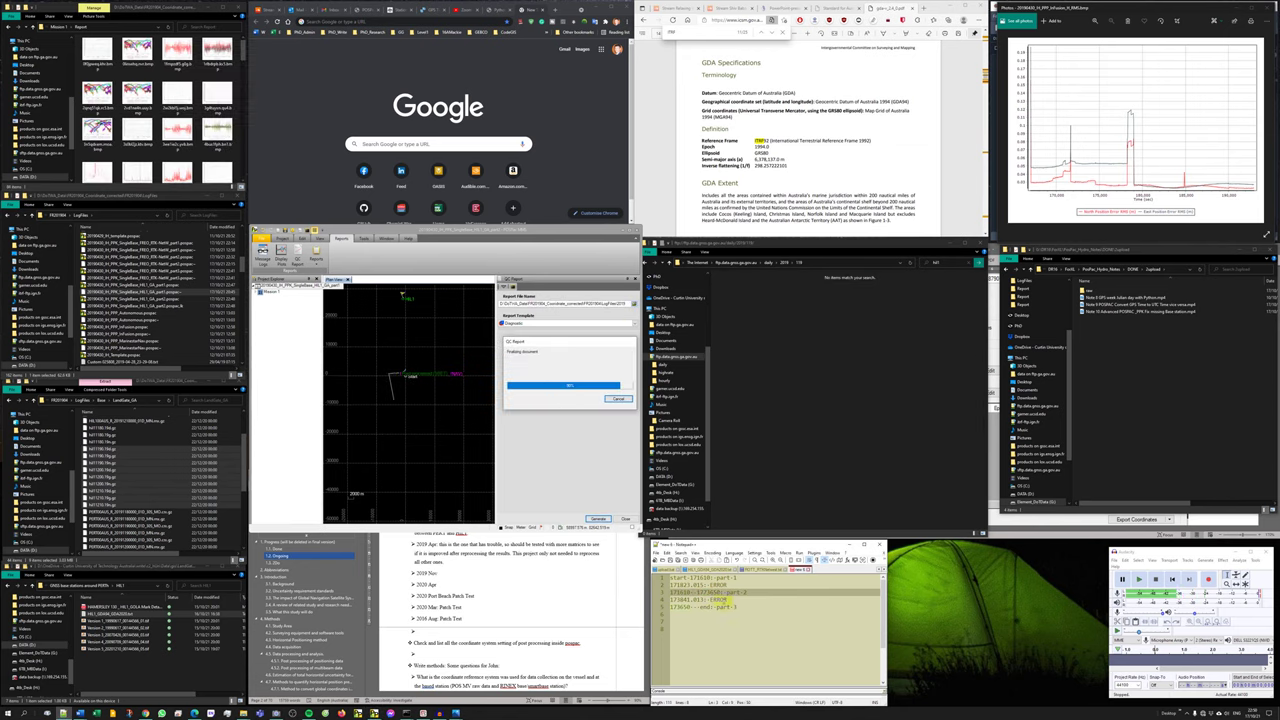
# Open the result plots and select the smoothed north and east position error RMS for a combined plot.
pyautogui.click(281, 256)
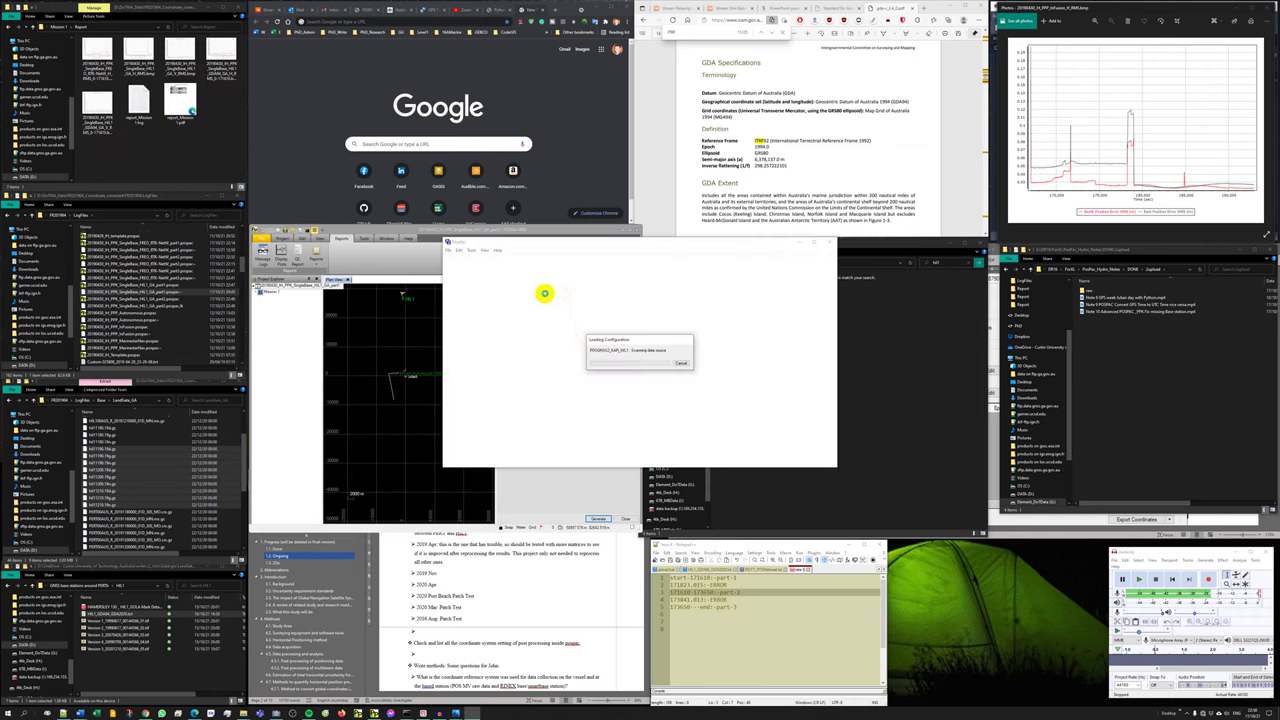
pyautogui.doubleClick(505, 280)
pyautogui.click(503, 286)
pyautogui.keyDown('ctrl'); pyautogui.click(503, 291); pyautogui.keyUp('ctrl')
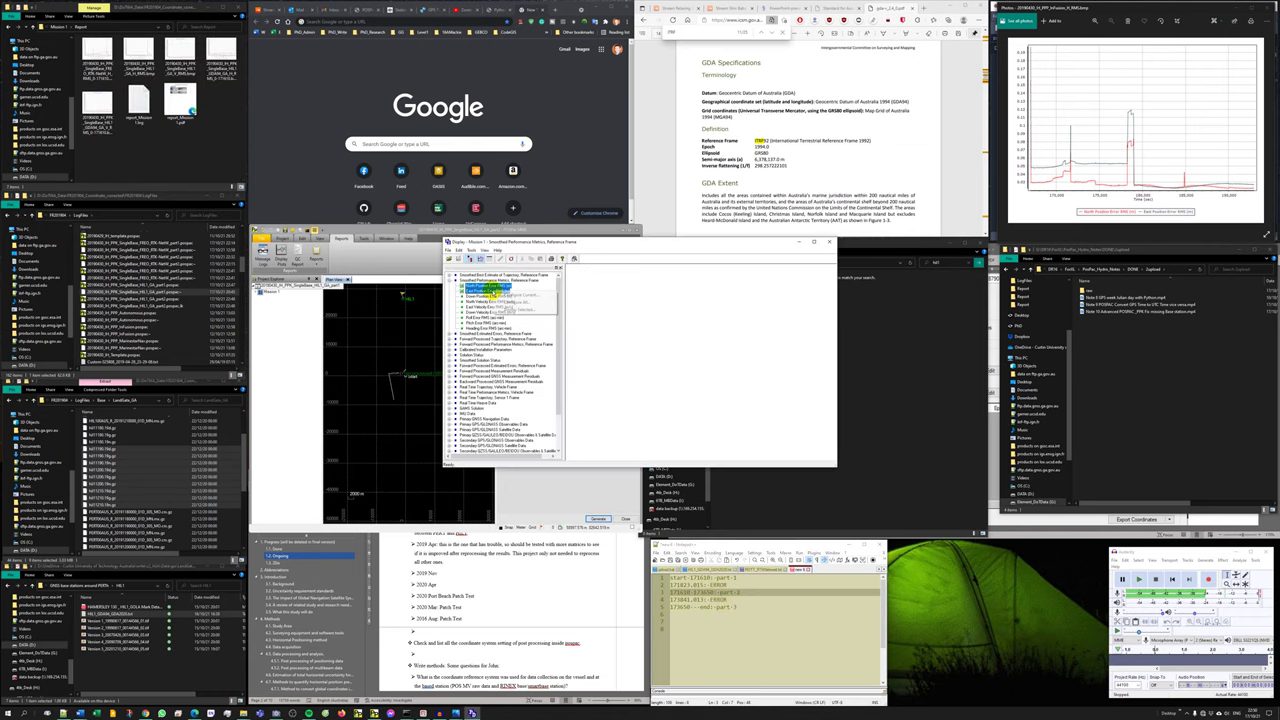
pyautogui.click(461, 258)
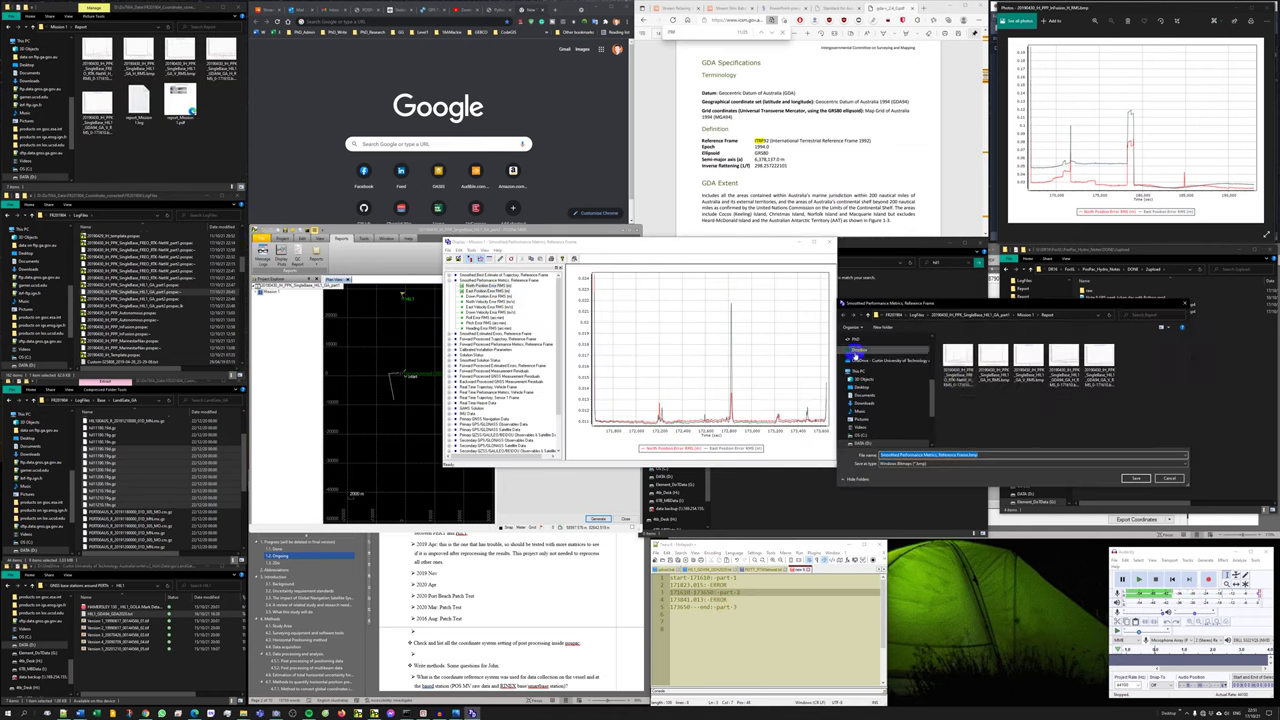
pyautogui.click(1049, 375)
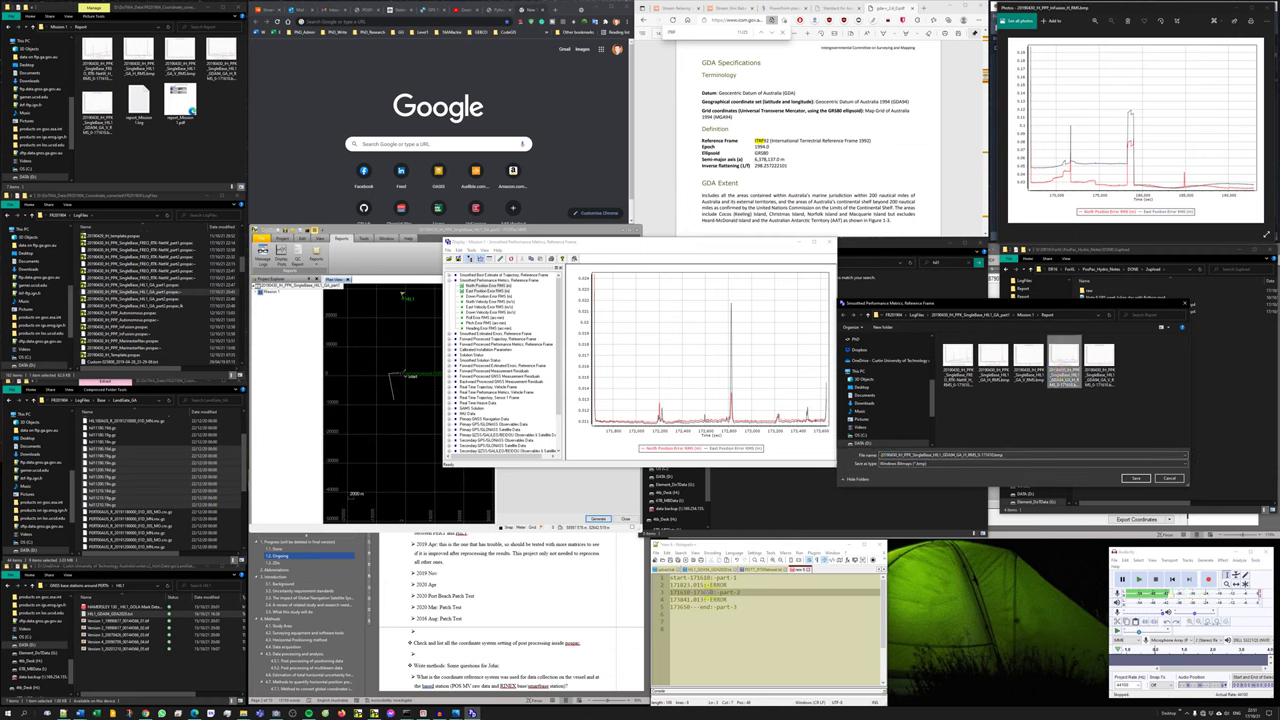
pyautogui.moveTo(715, 592); pyautogui.dragTo(678, 592)
pyautogui.click(1009, 455)
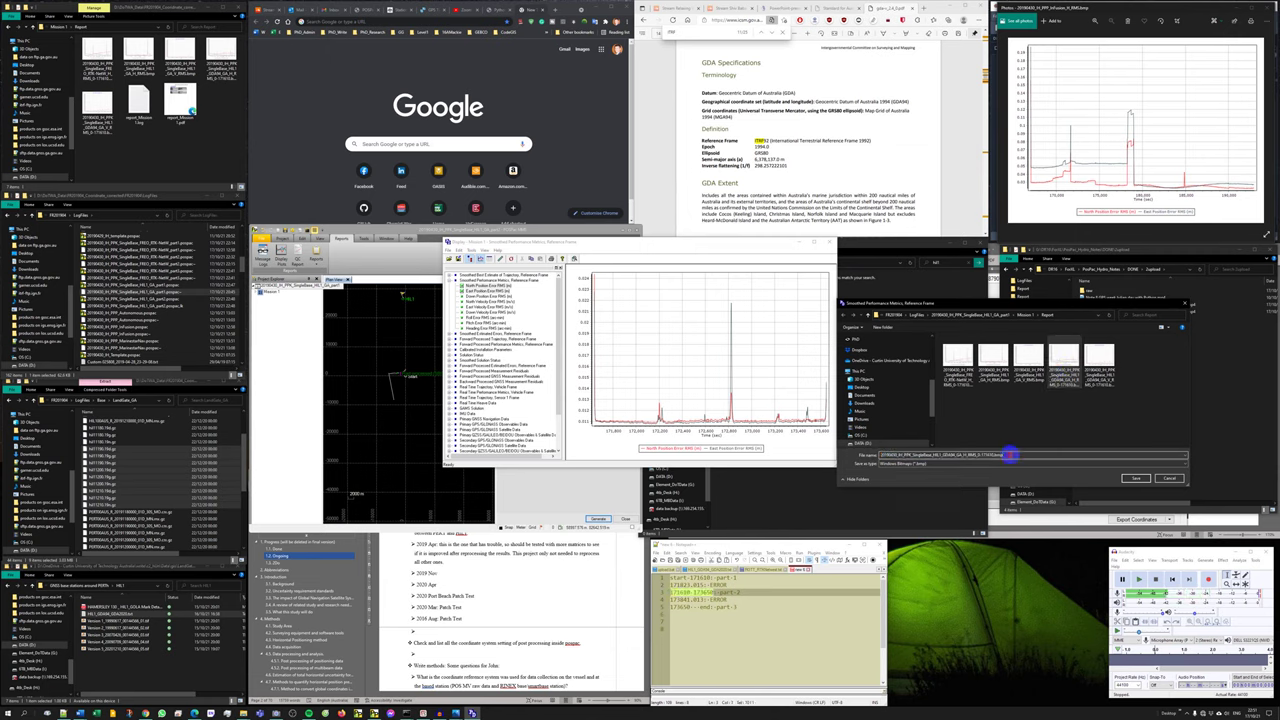
pyautogui.hotkey('ctrl', 'v')
pyautogui.press('Return')
pyautogui.click(476, 296)
pyautogui.click(459, 258)
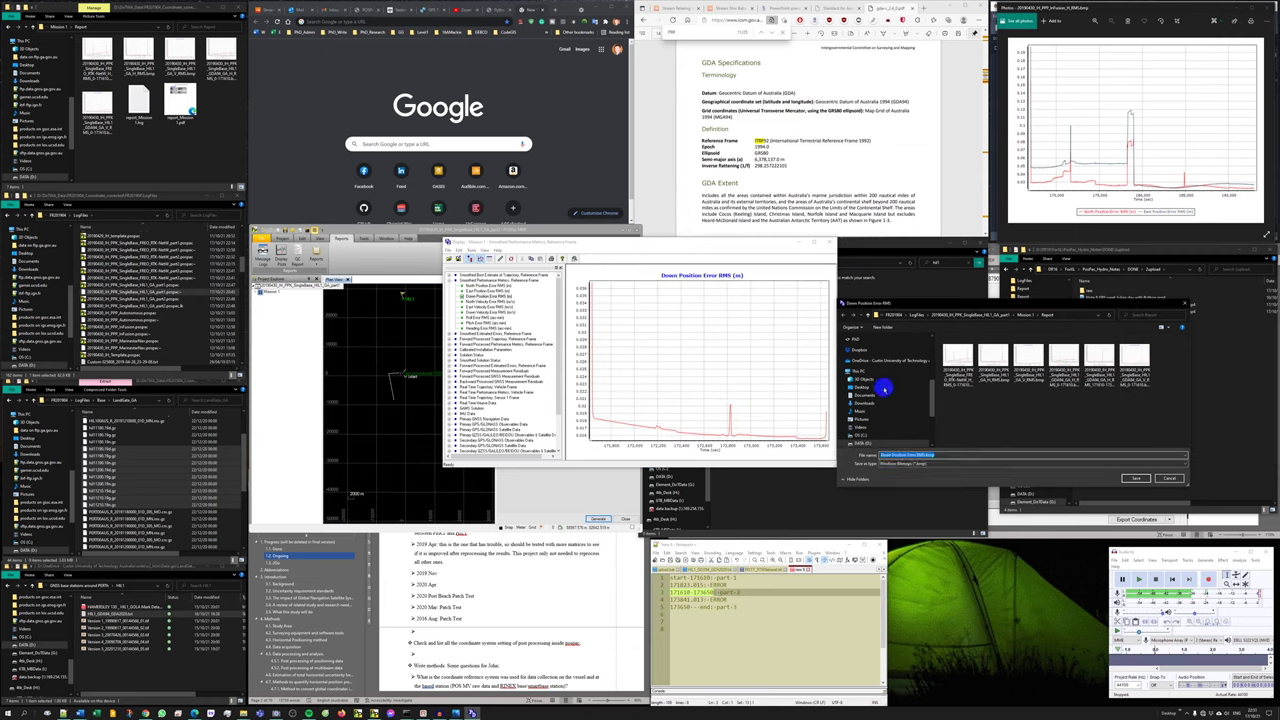
pyautogui.click(1012, 462)
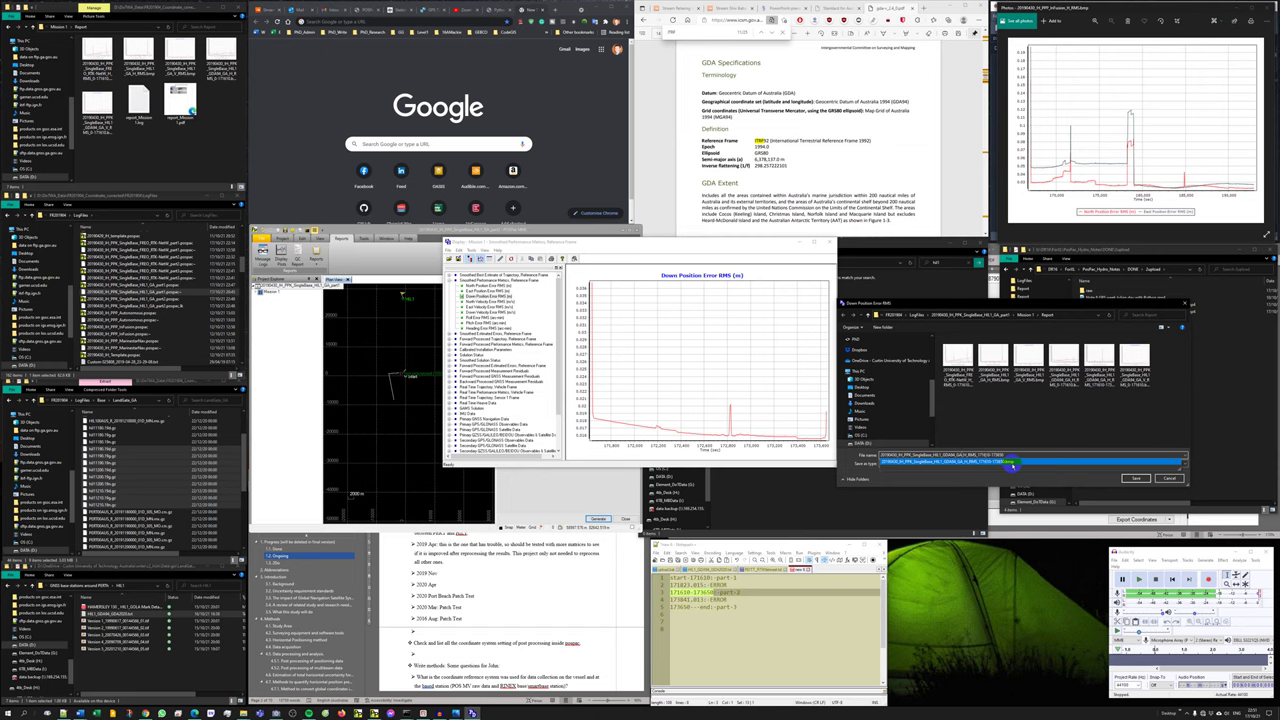
pyautogui.click(1012, 465)
pyautogui.press('Return')
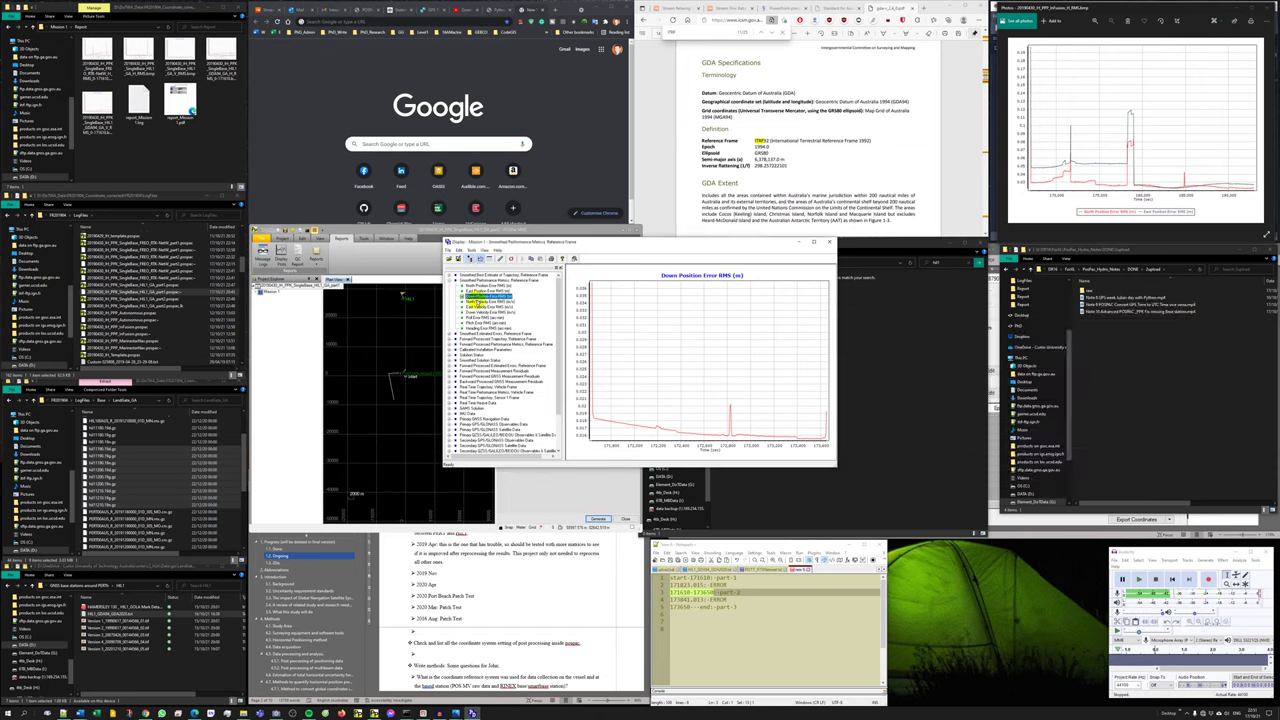
pyautogui.click(459, 258)
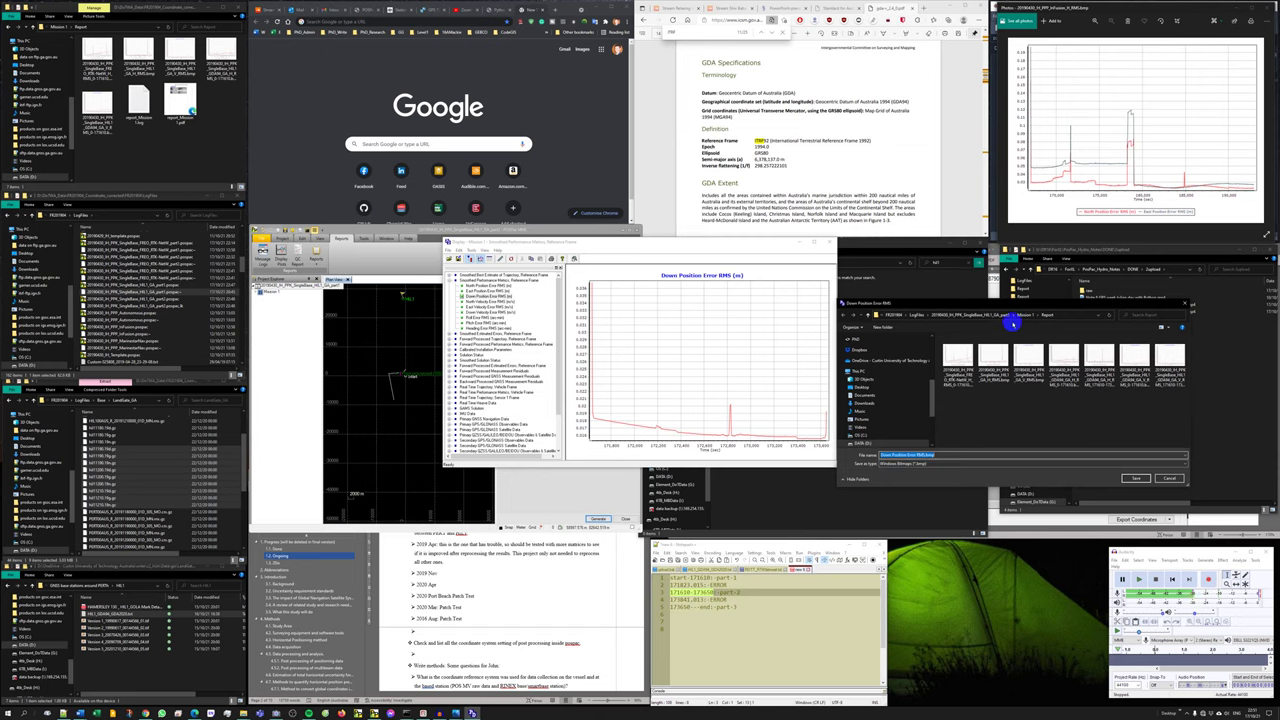
pyautogui.click(919, 314)
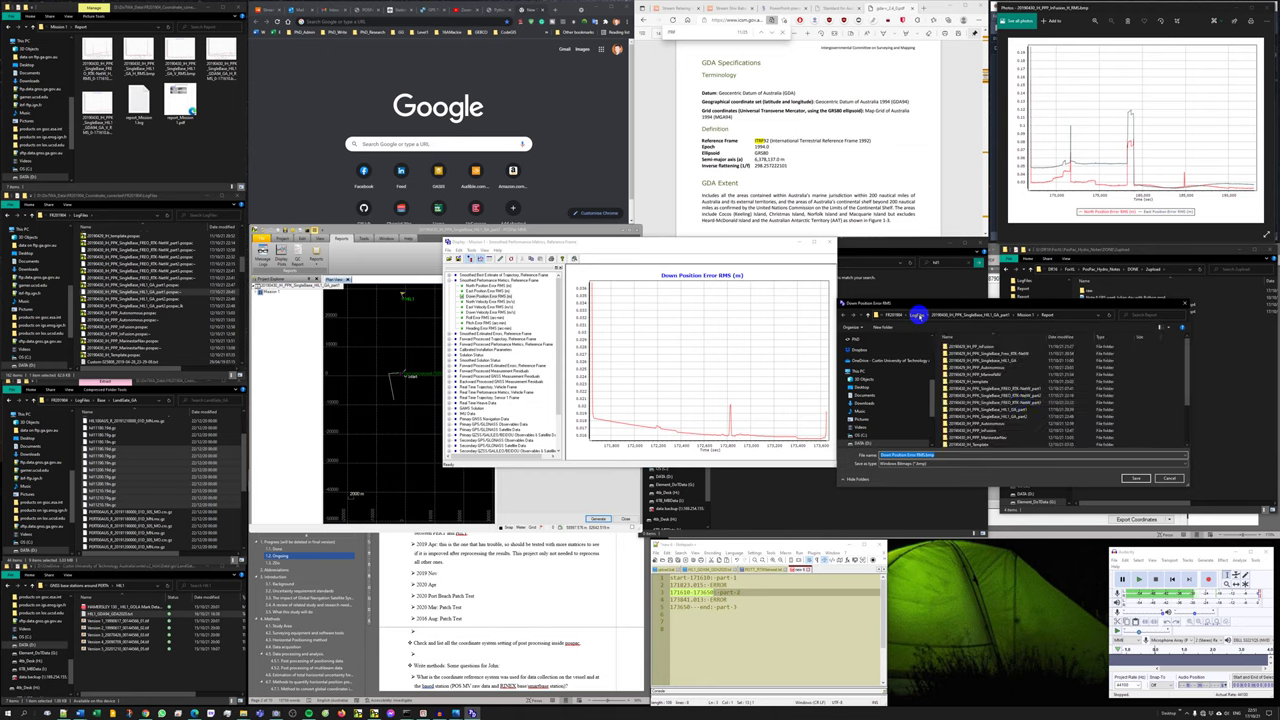
pyautogui.doubleClick(990, 418)
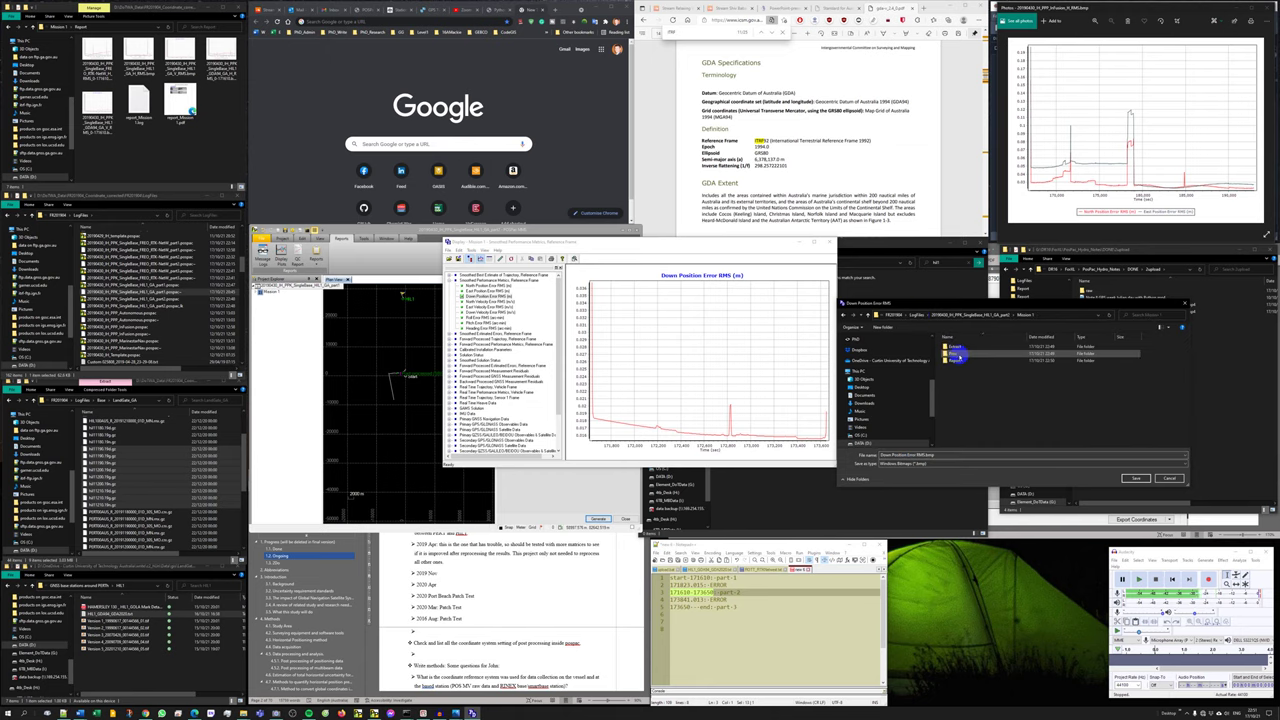
pyautogui.doubleClick(960, 350)
pyautogui.doubleClick(958, 360)
pyautogui.click(977, 455)
pyautogui.hotkey('ctrl', 'v')
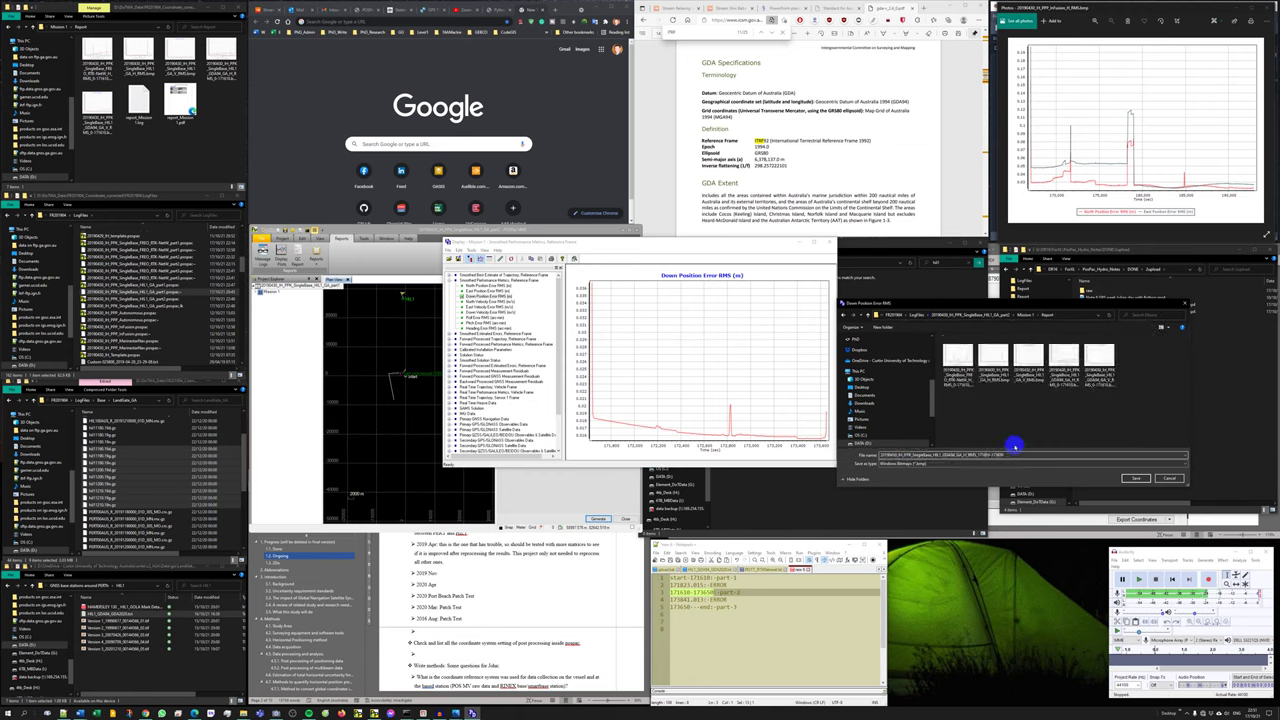
pyautogui.write('V')
pyautogui.press('Return')
# Replot the north and east position error RMS, save it as the H_RMS image in the part 2 Report folder, and close the plots.
pyautogui.click(489, 286)
pyautogui.rightClick(489, 291)
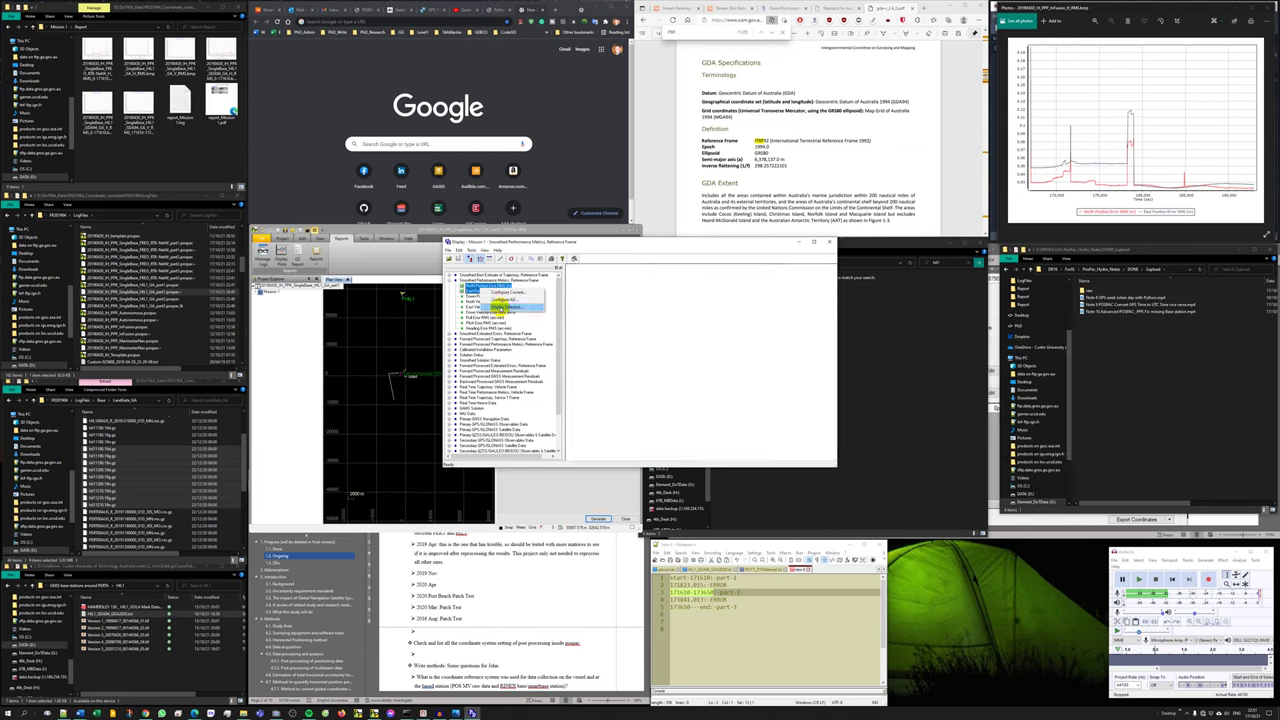
pyautogui.click(503, 305)
pyautogui.click(472, 263)
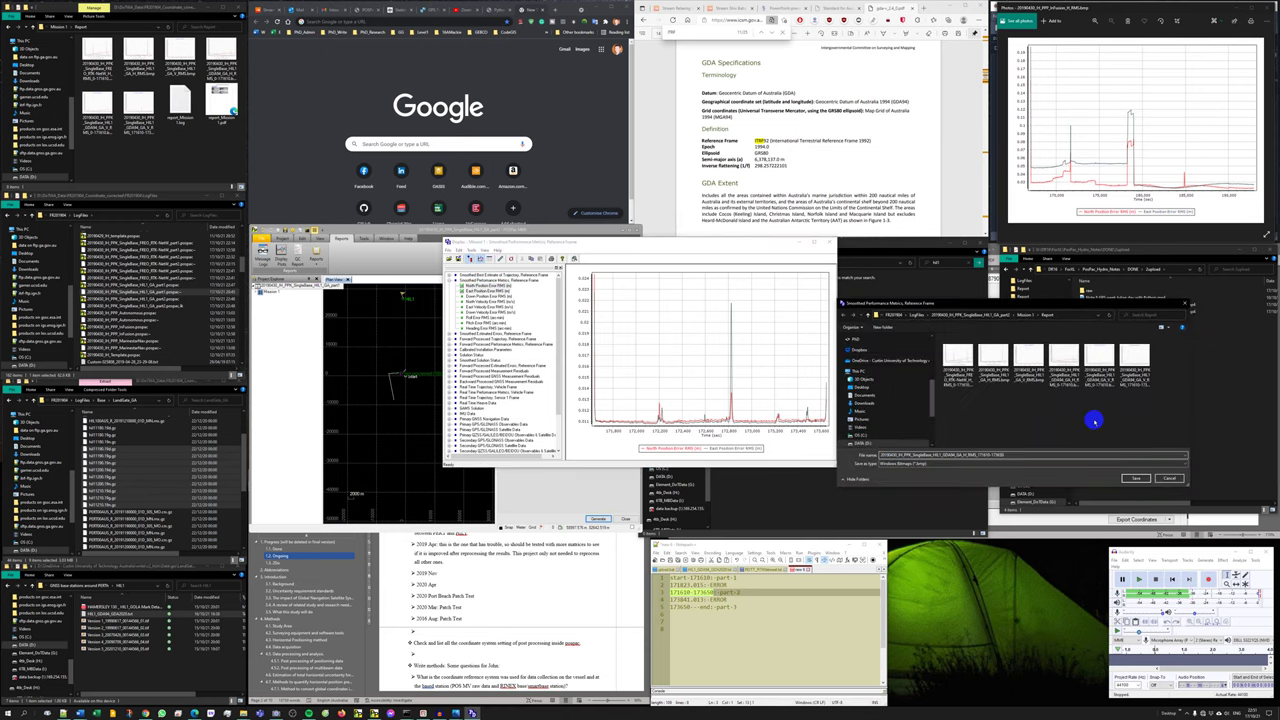
pyautogui.press('Return')
pyautogui.click(828, 242)
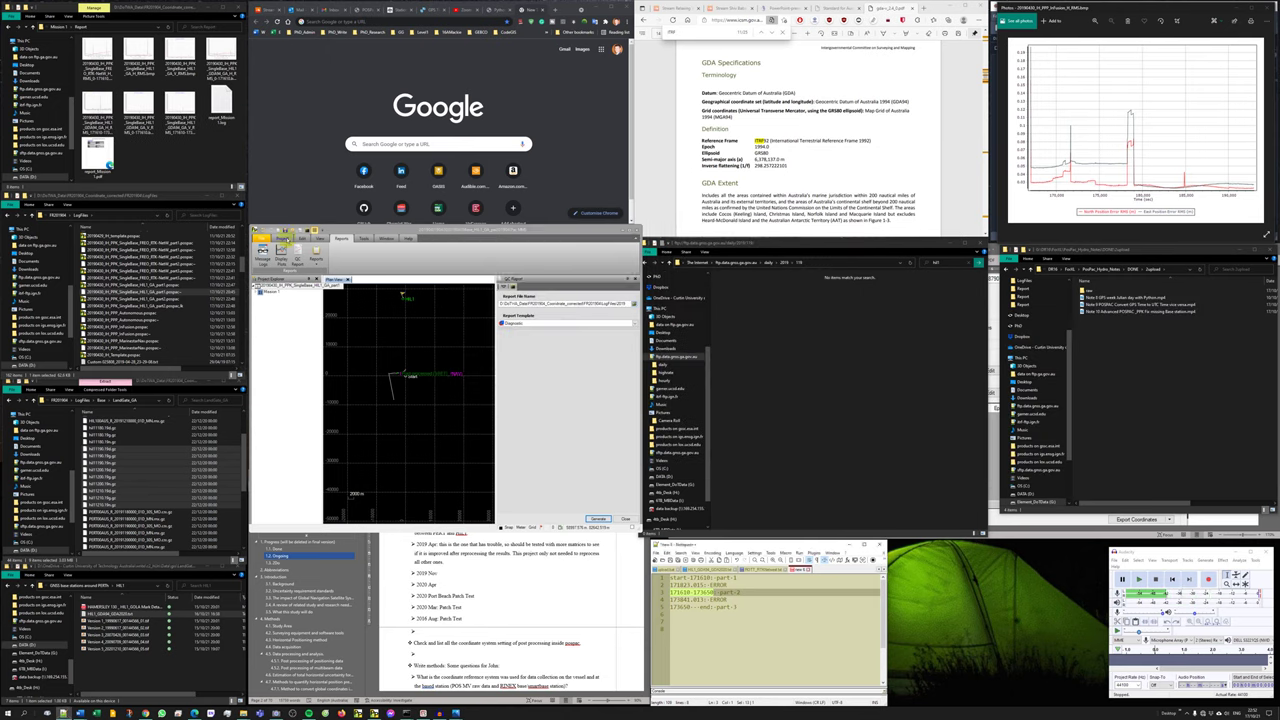
# Save the project under a new name for part 3, keeping the HIL1_GA single-base naming.
pyautogui.click(261, 240)
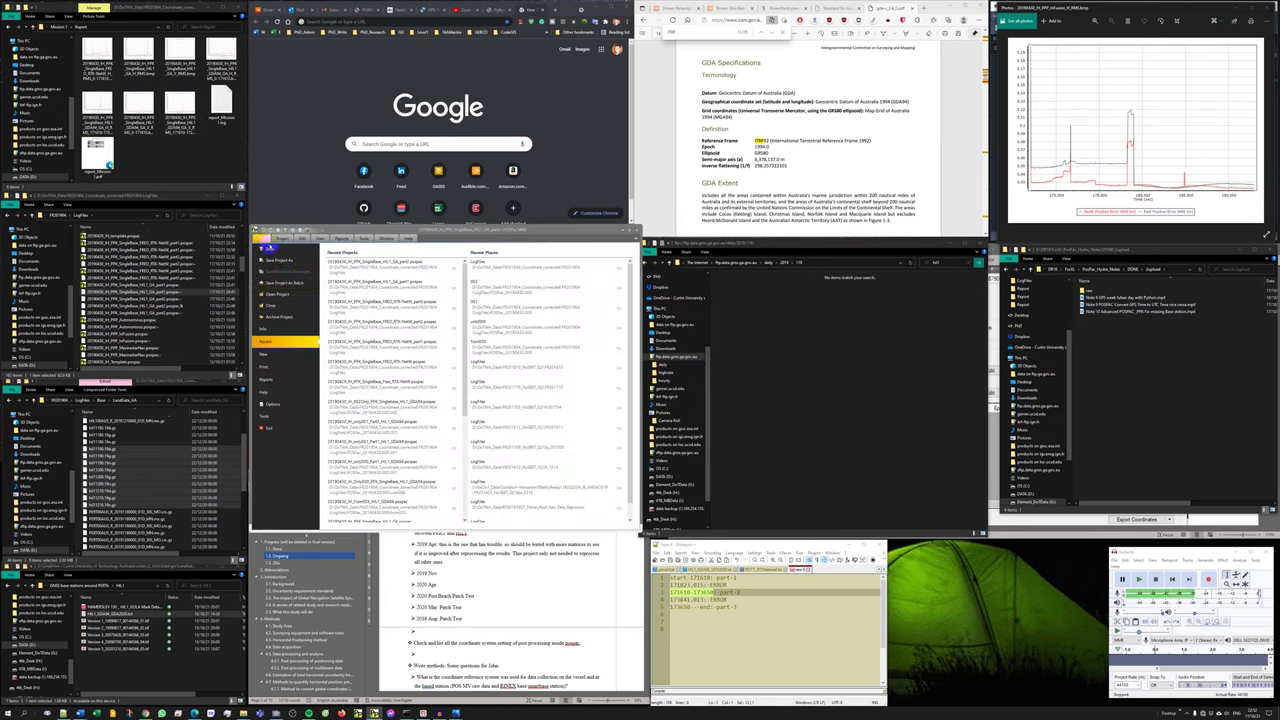
pyautogui.click(286, 262)
pyautogui.click(903, 491)
pyautogui.press('BackSpace')
pyautogui.write('2')
pyautogui.click(926, 514)
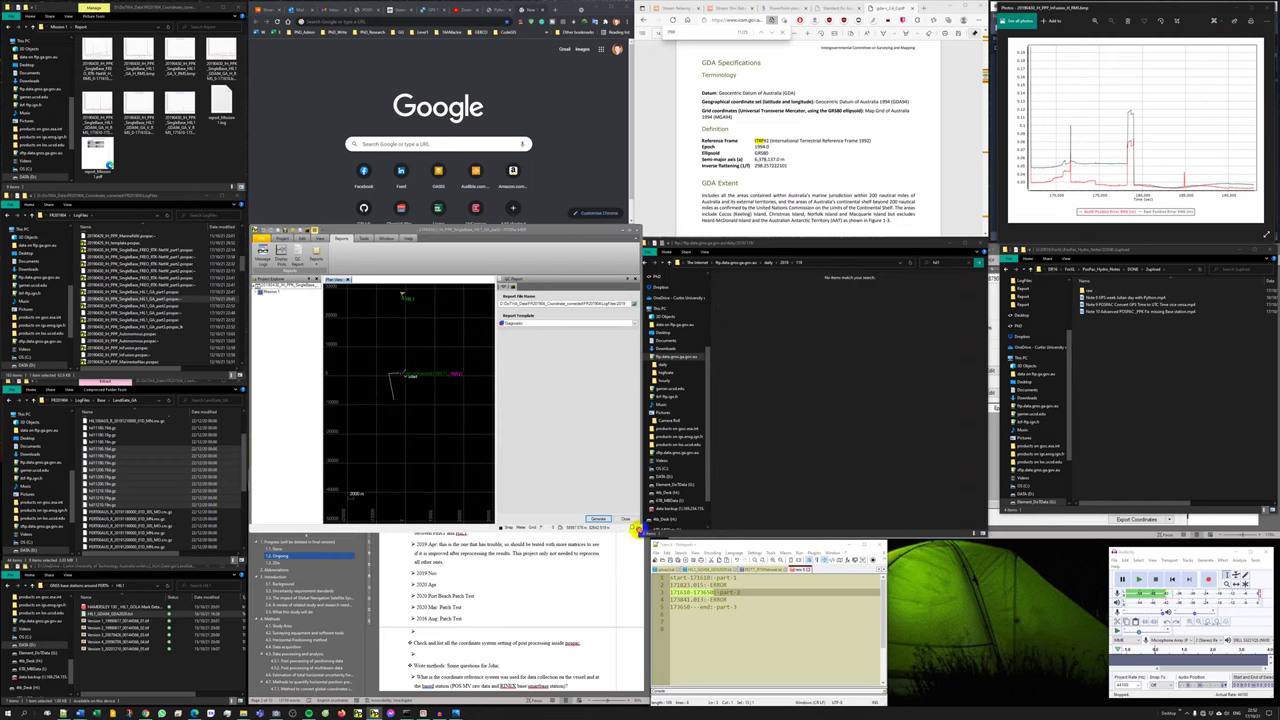
# Set the processing range from 173650 to the end of the data and run the GNSS-Inertial Processor.
pyautogui.click(280, 238)
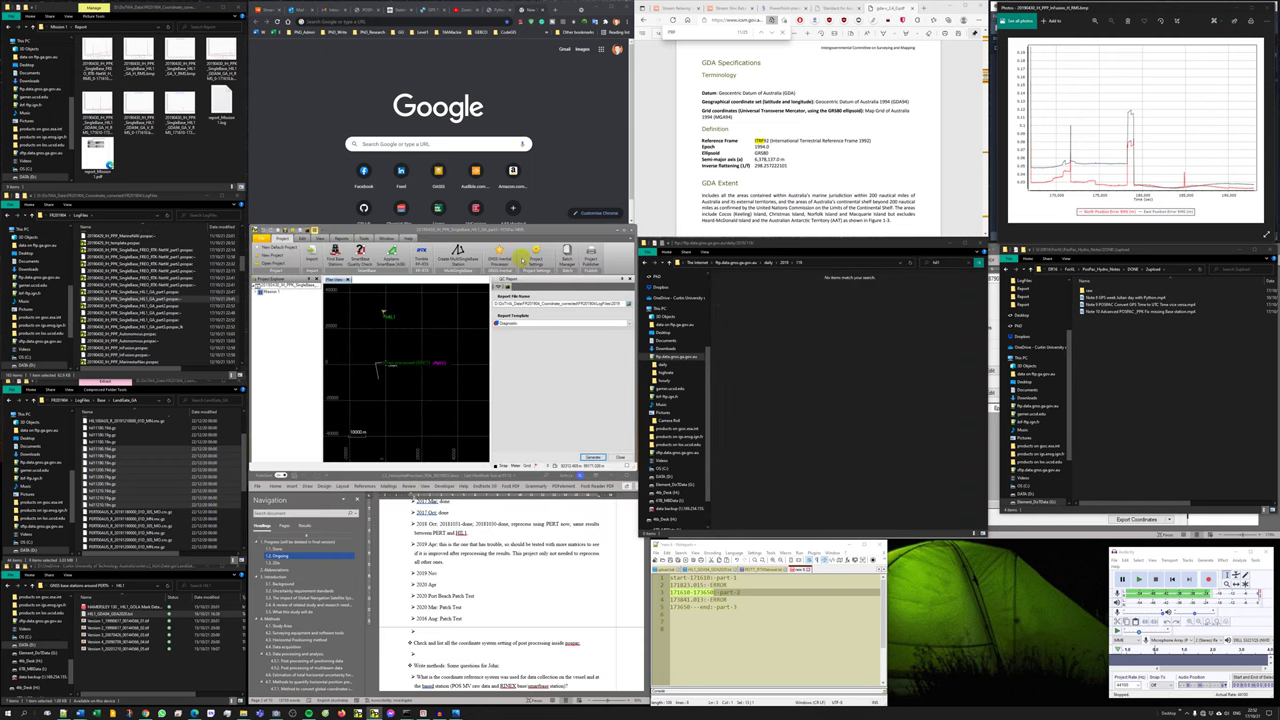
pyautogui.click(535, 252)
pyautogui.click(678, 607)
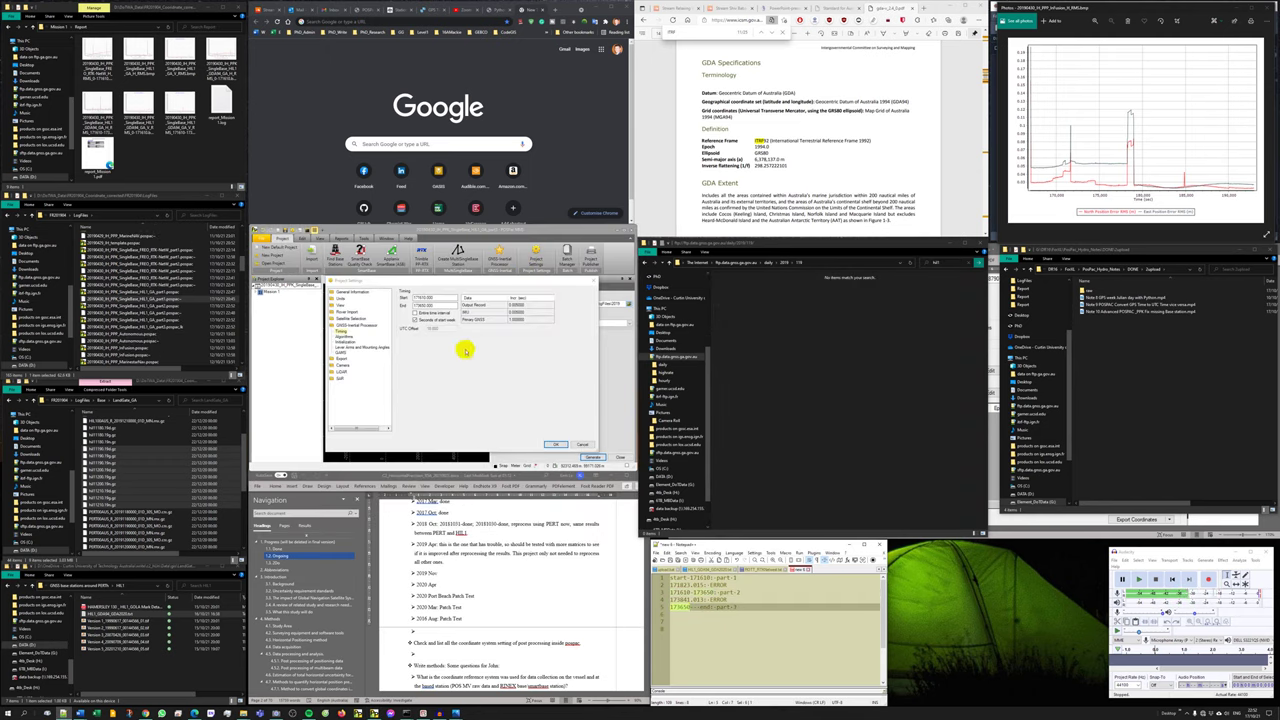
pyautogui.click(434, 313)
pyautogui.click(434, 313)
pyautogui.moveTo(444, 298); pyautogui.dragTo(406, 295)
pyautogui.write('173650')
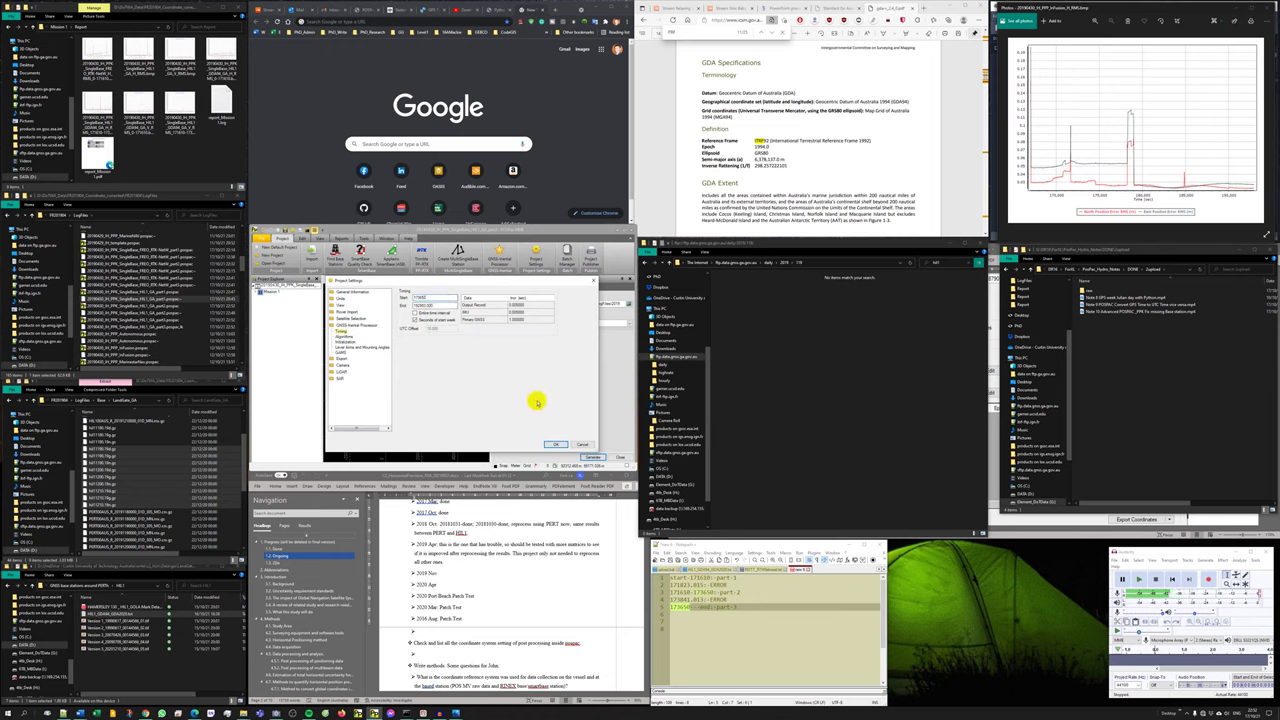
pyautogui.click(557, 444)
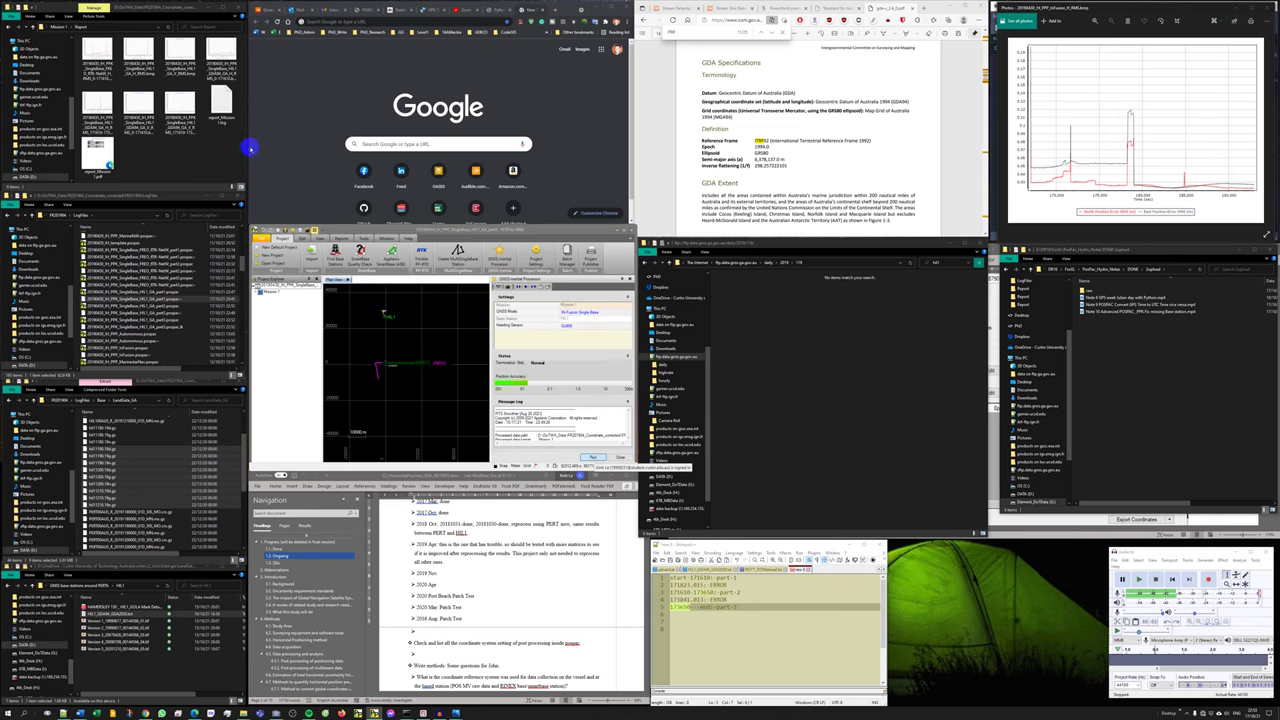
# In File Explorer, browse from LogFiles to the part 3 project's Mission 1 Report folder.
pyautogui.click(62, 27)
pyautogui.click(60, 27)
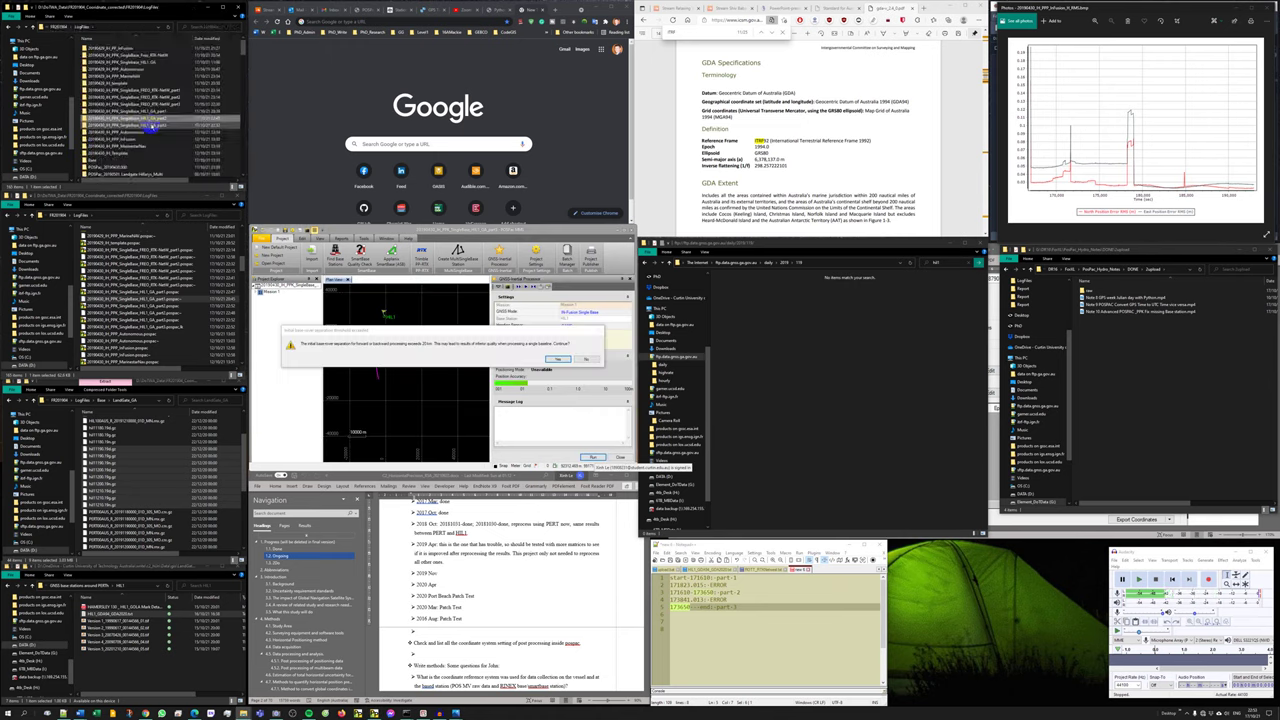
pyautogui.doubleClick(151, 126)
pyautogui.doubleClick(105, 50)
pyautogui.doubleClick(106, 61)
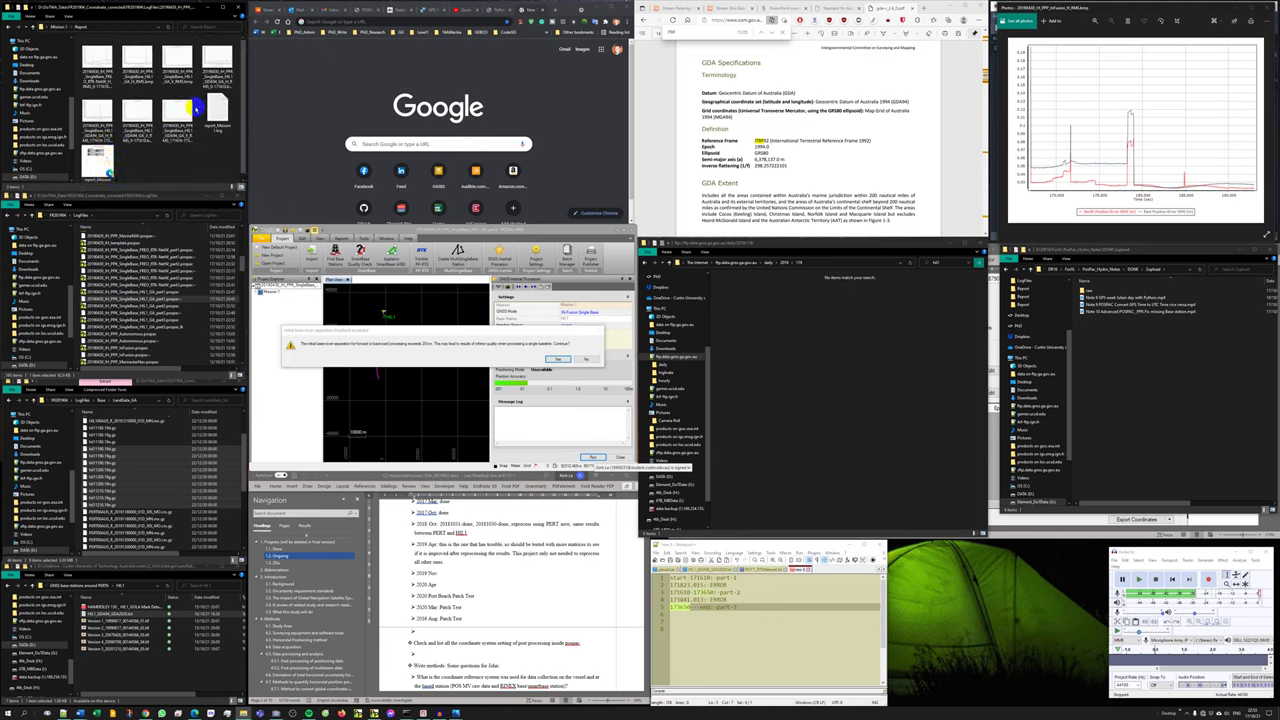
# Copy an error plot's file name into the notes and edit it to 20190430_IH_PPK_SingleBase_HIL1_GDA94_GA_H_RMS_173650-end.
pyautogui.click(140, 112)
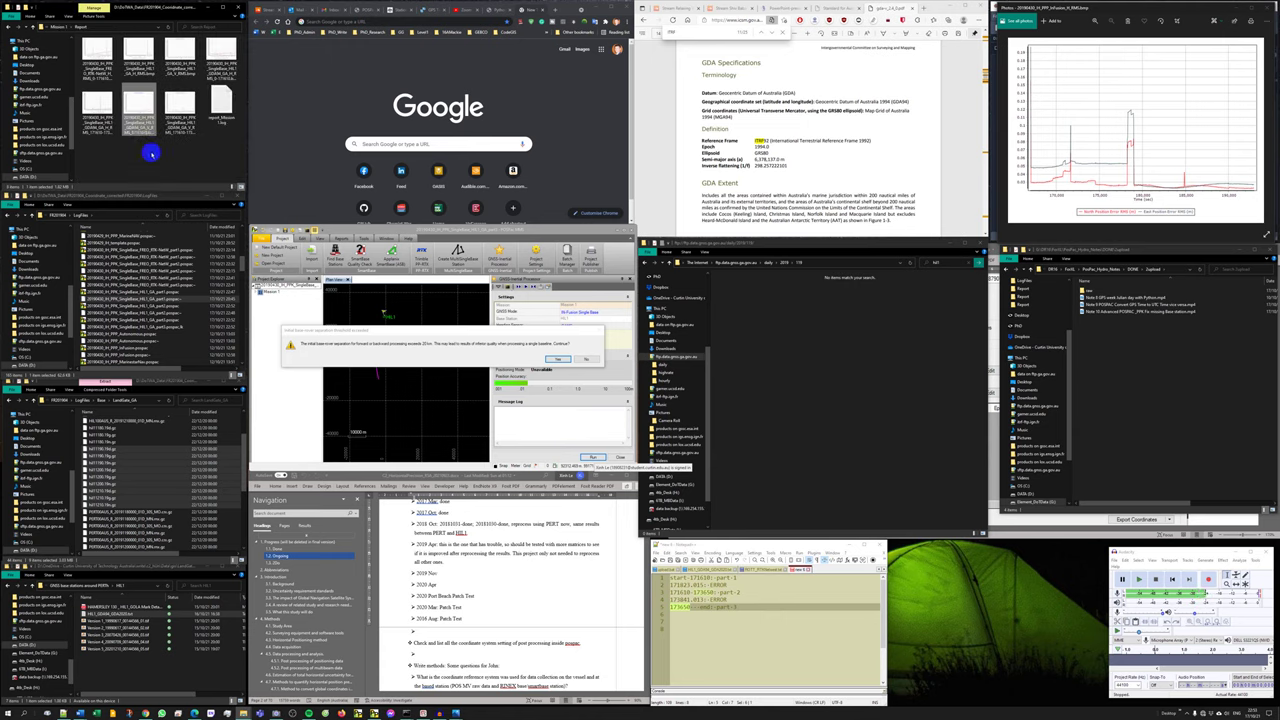
pyautogui.click(738, 629)
pyautogui.click(134, 117)
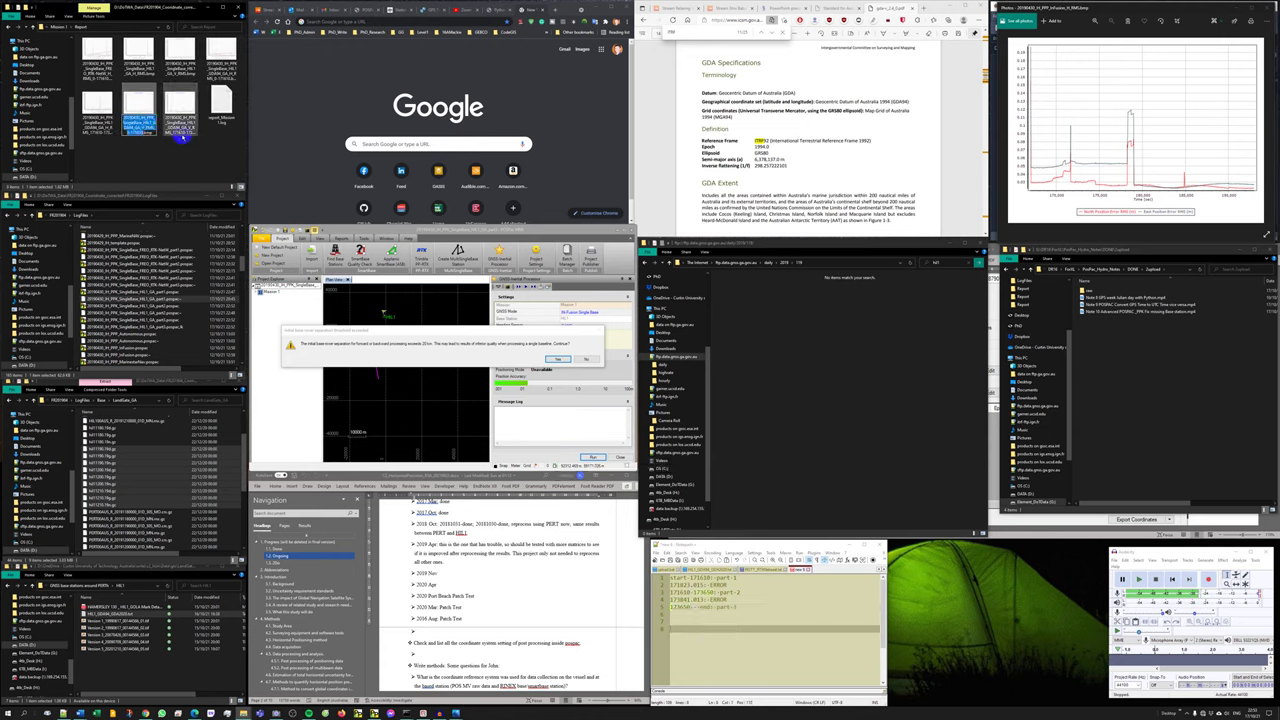
pyautogui.moveTo(183, 138); pyautogui.dragTo(670, 607)
pyautogui.doubleClick(700, 607)
pyautogui.hotkey('ctrl', 'c')
pyautogui.moveTo(855, 622); pyautogui.dragTo(826, 621)
pyautogui.hotkey('ctrl', 'v')
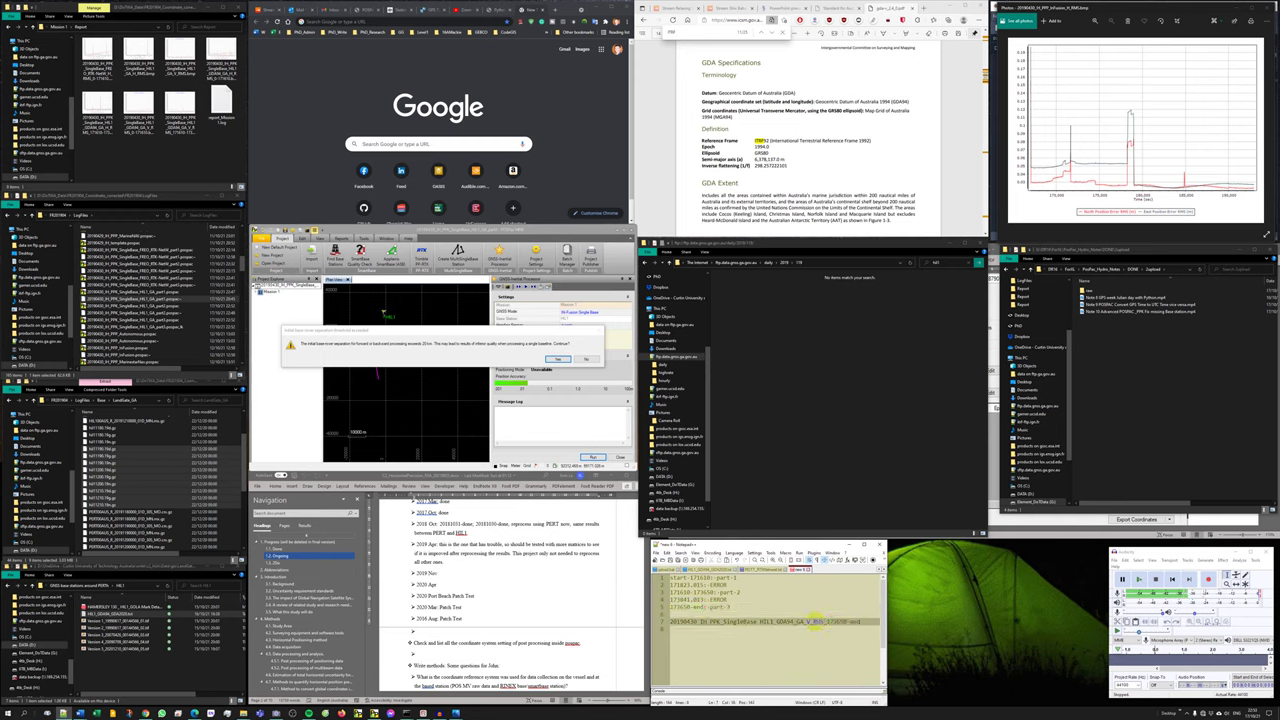
pyautogui.tripleClick(808, 622)
pyautogui.click(862, 621)
pyautogui.press('Return')
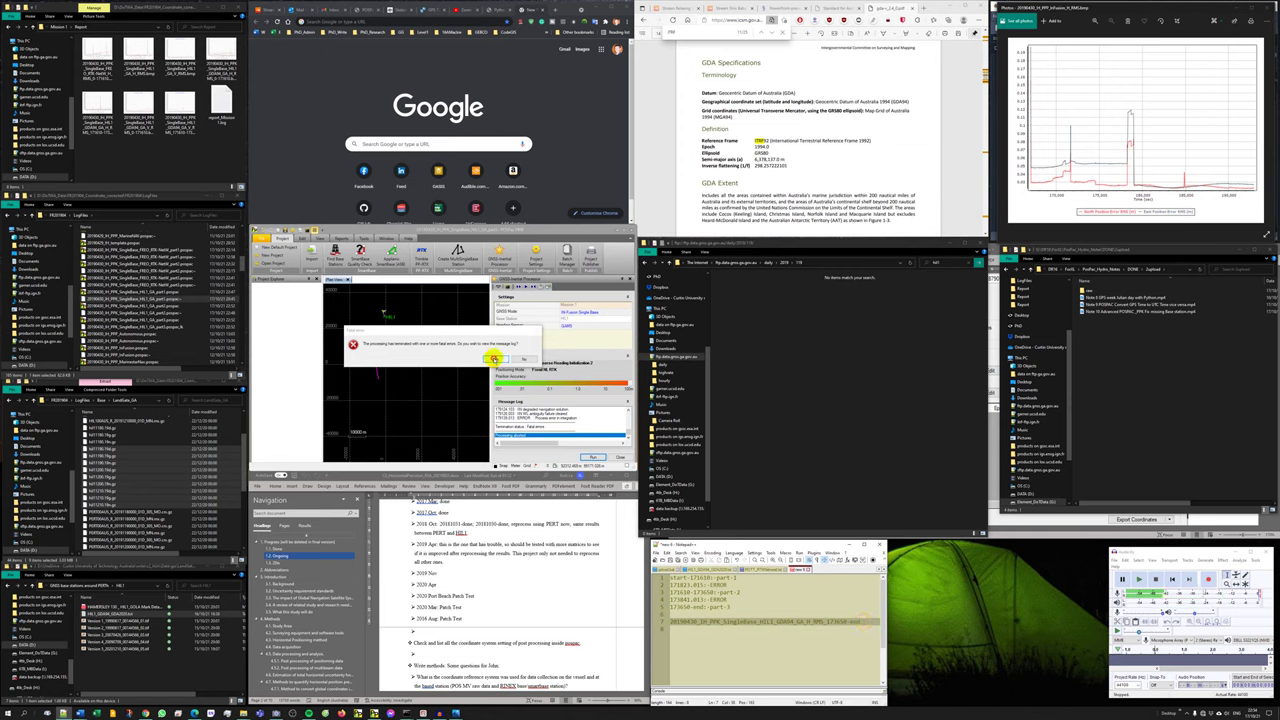
# View the processing message log and record the fatal error time in the notes as 179139.013:-ERROR.
pyautogui.click(496, 358)
pyautogui.click(550, 420)
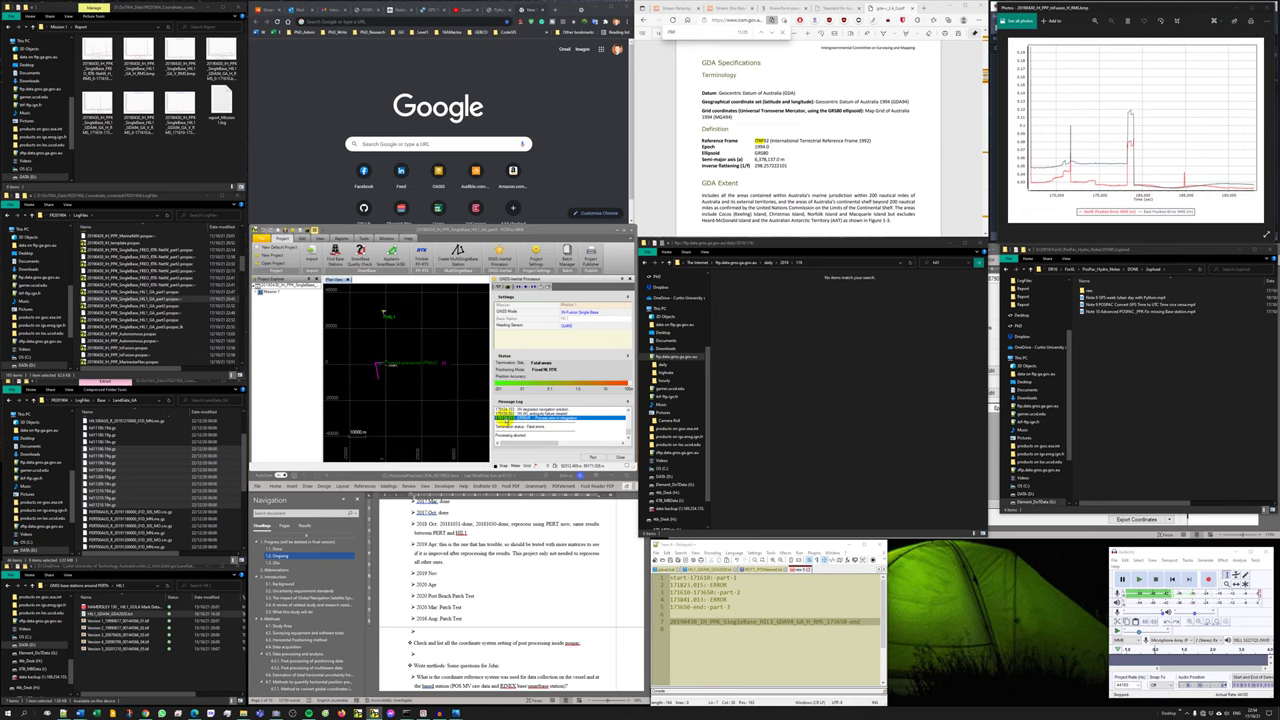
pyautogui.click(730, 606)
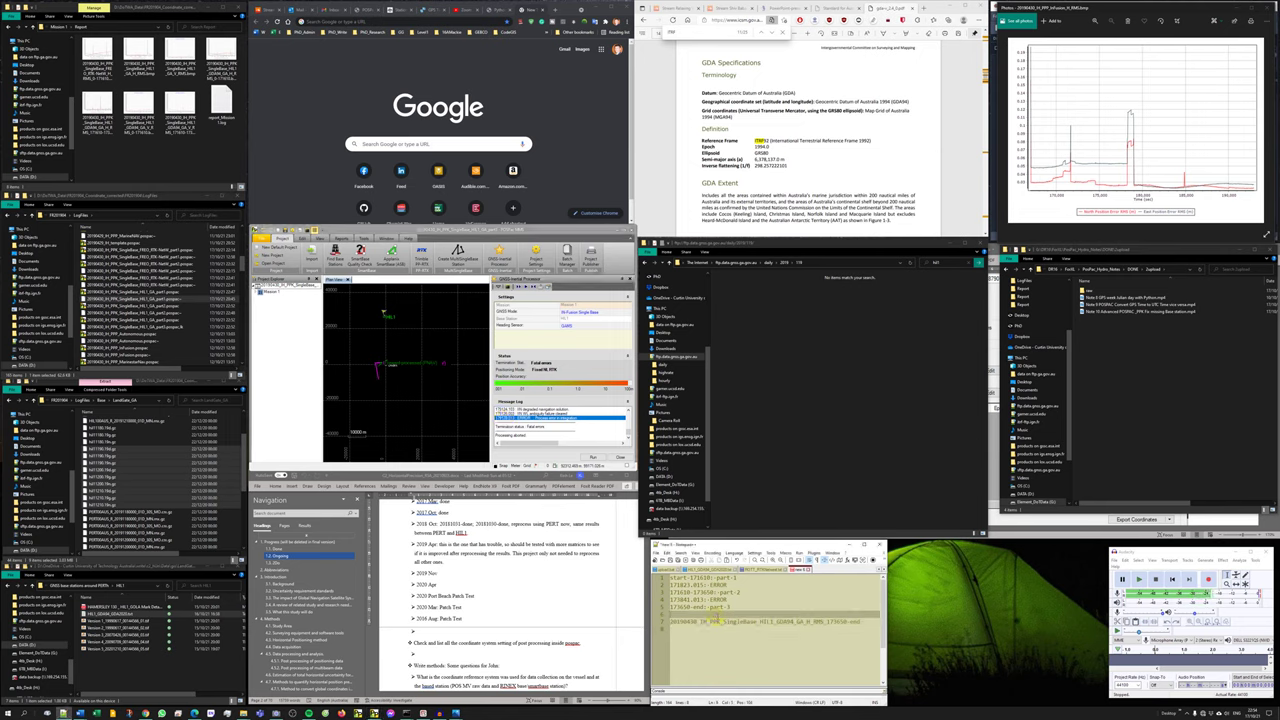
pyautogui.write('EST139.013:-ERROR')
pyautogui.press('Return')
pyautogui.press('Return')
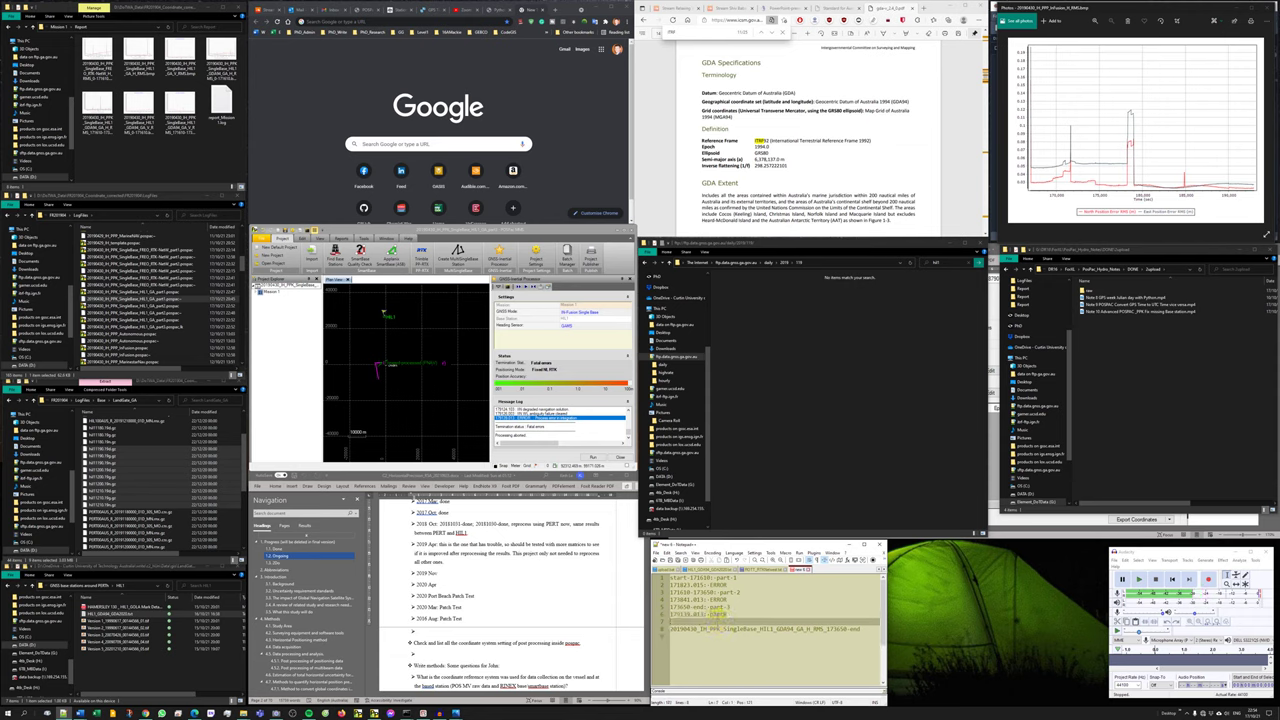
# Duplicate the 173650-end part-3 line below the new error entry in the notes.
pyautogui.press('Up')
pyautogui.press('Up')
pyautogui.hotkey('shift', 'End')
pyautogui.press('Down')
pyautogui.press('Down')
pyautogui.press('Return')
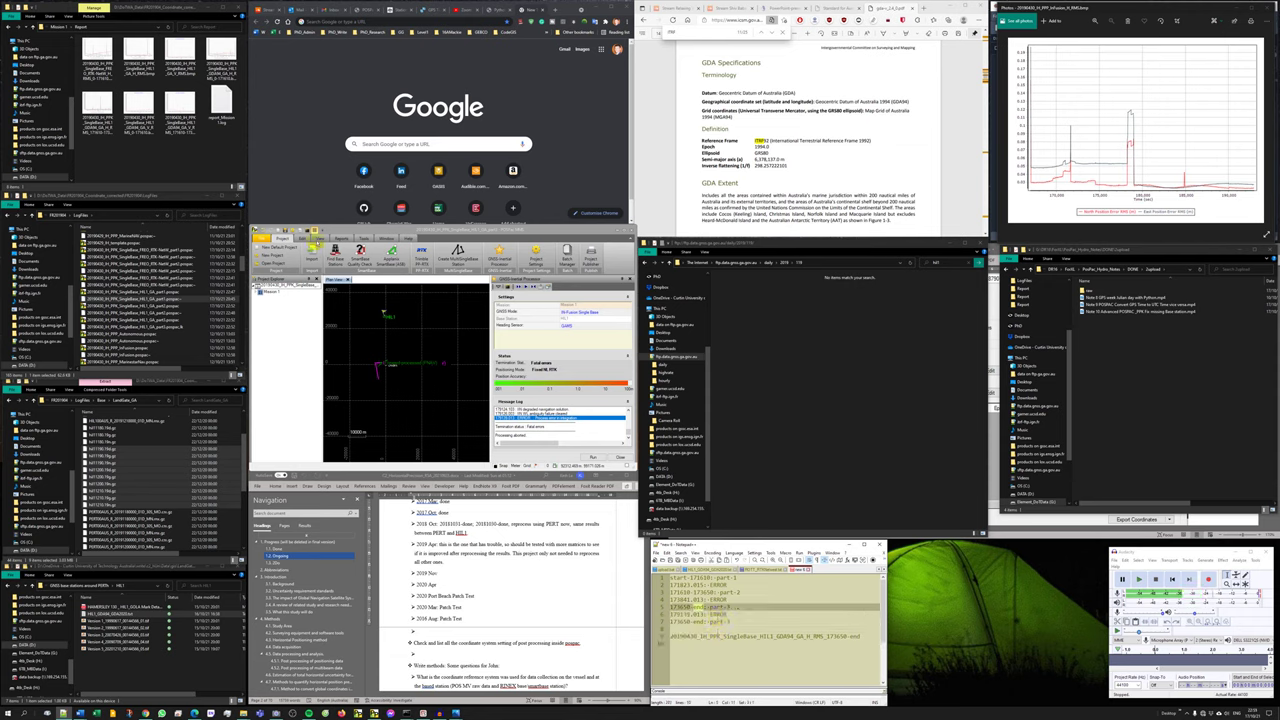
# Open the result plots and plot the forward processed north and east position error RMS together.
pyautogui.click(341, 238)
pyautogui.click(281, 256)
pyautogui.doubleClick(783, 280)
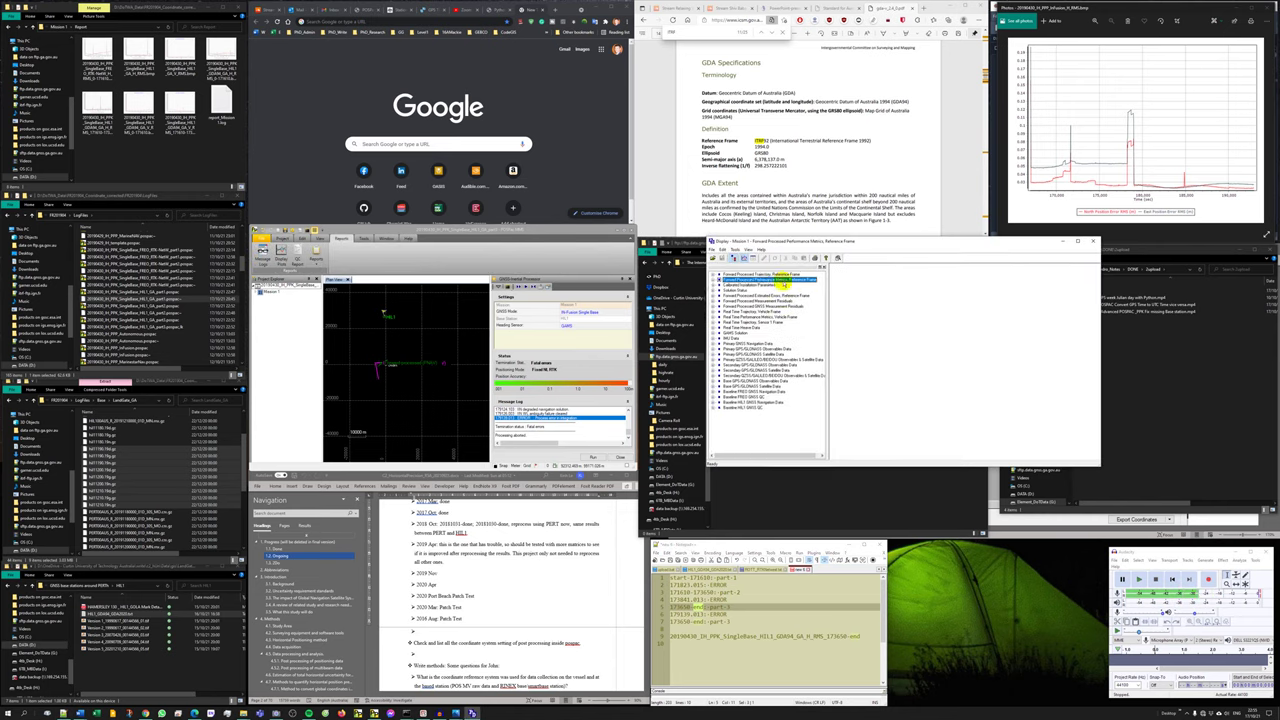
pyautogui.click(763, 285)
pyautogui.keyDown('ctrl'); pyautogui.click(760, 290); pyautogui.keyUp('ctrl')
pyautogui.rightClick(760, 289)
pyautogui.click(784, 297)
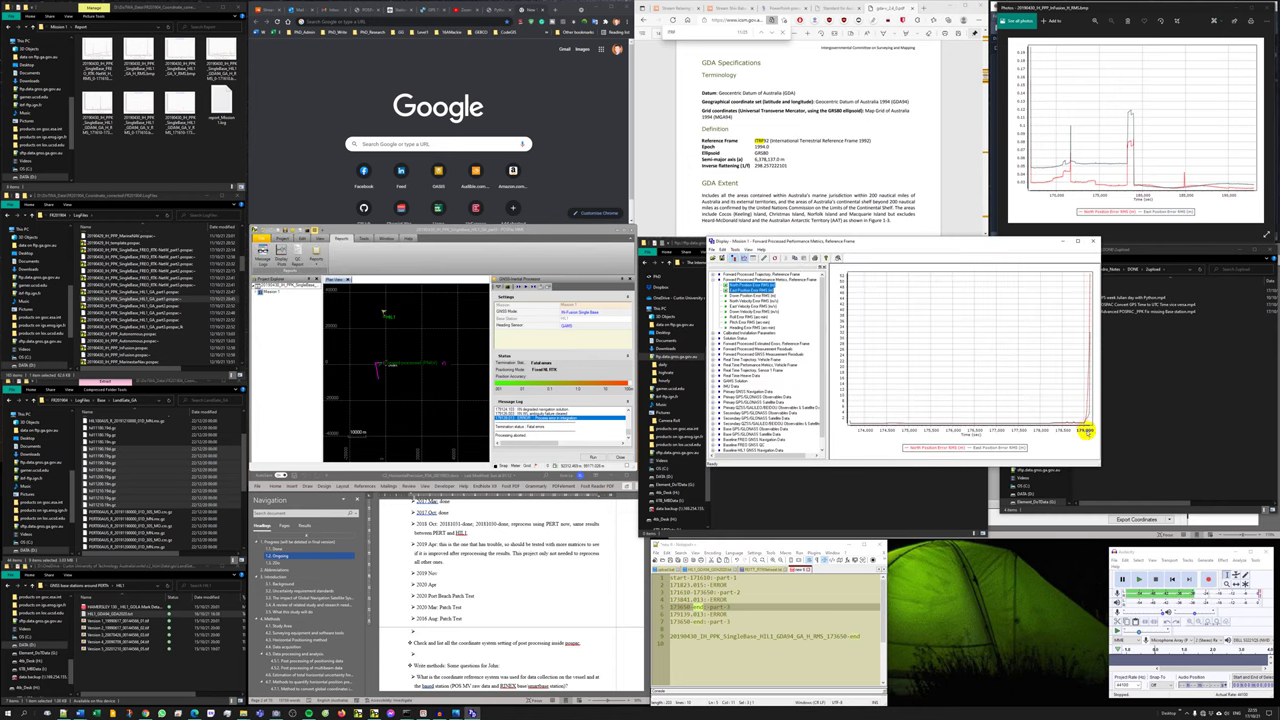
pyautogui.click(700, 607)
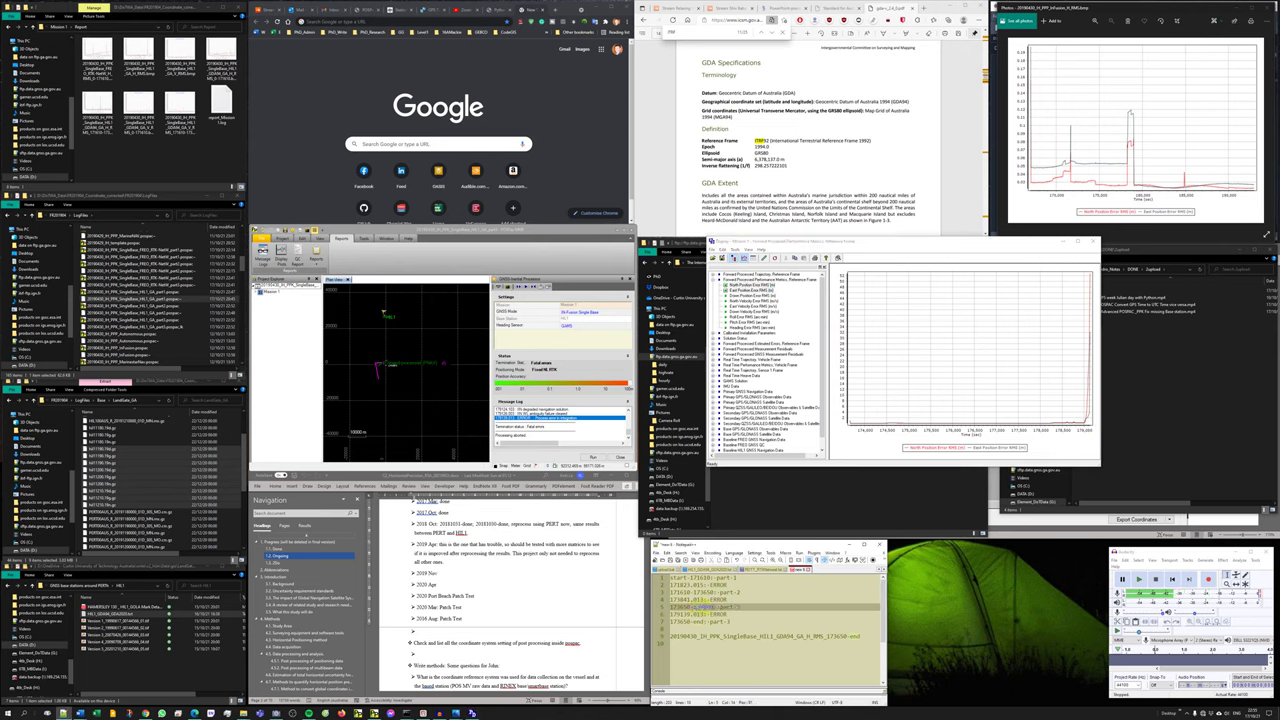
pyautogui.doubleClick(678, 621)
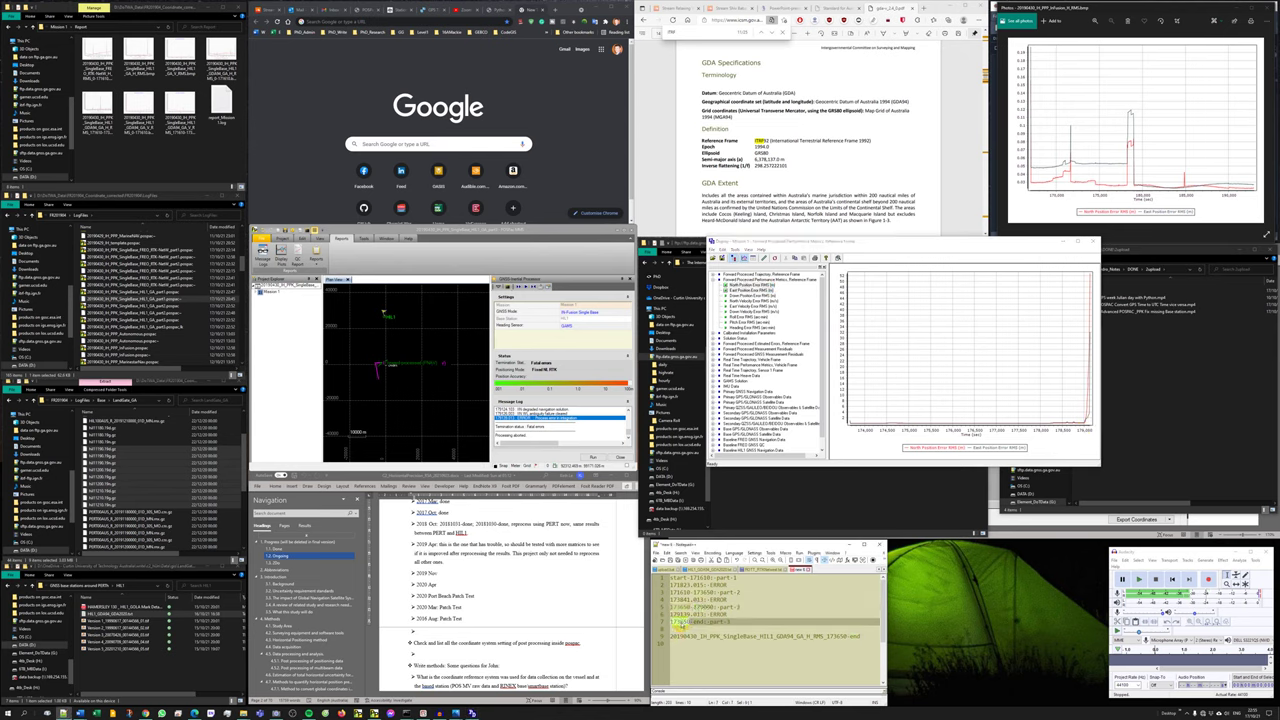
pyautogui.click(741, 607)
# Set the project's processing end time to 179000 and run the GNSS-Inertial processor, accepting the large base separation.
pyautogui.click(1092, 241)
pyautogui.click(282, 238)
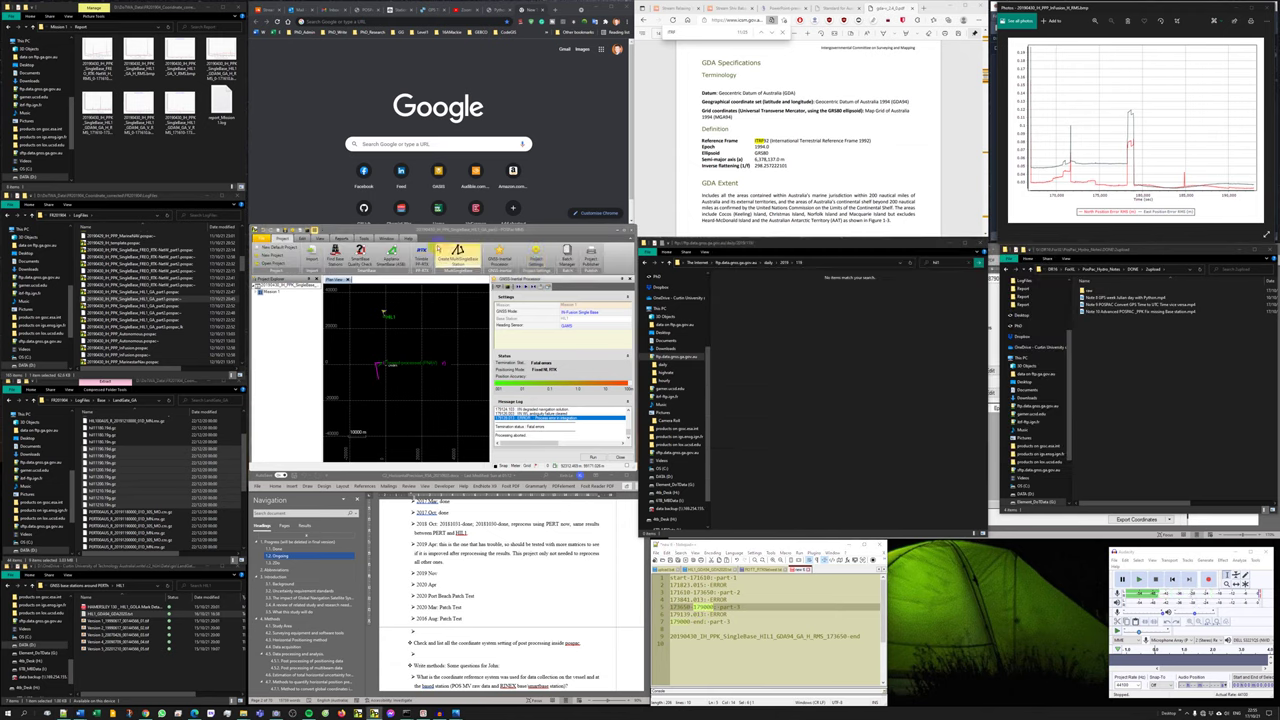
pyautogui.click(536, 256)
pyautogui.click(703, 608)
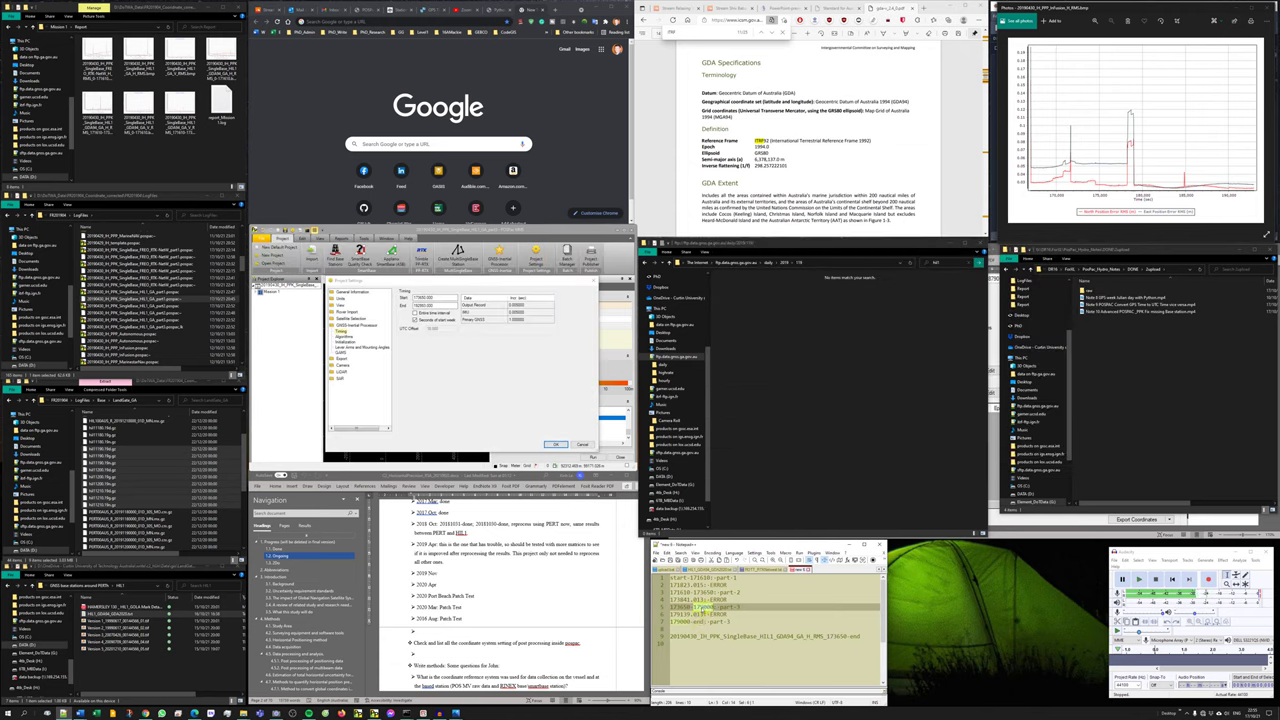
pyautogui.doubleClick(426, 305)
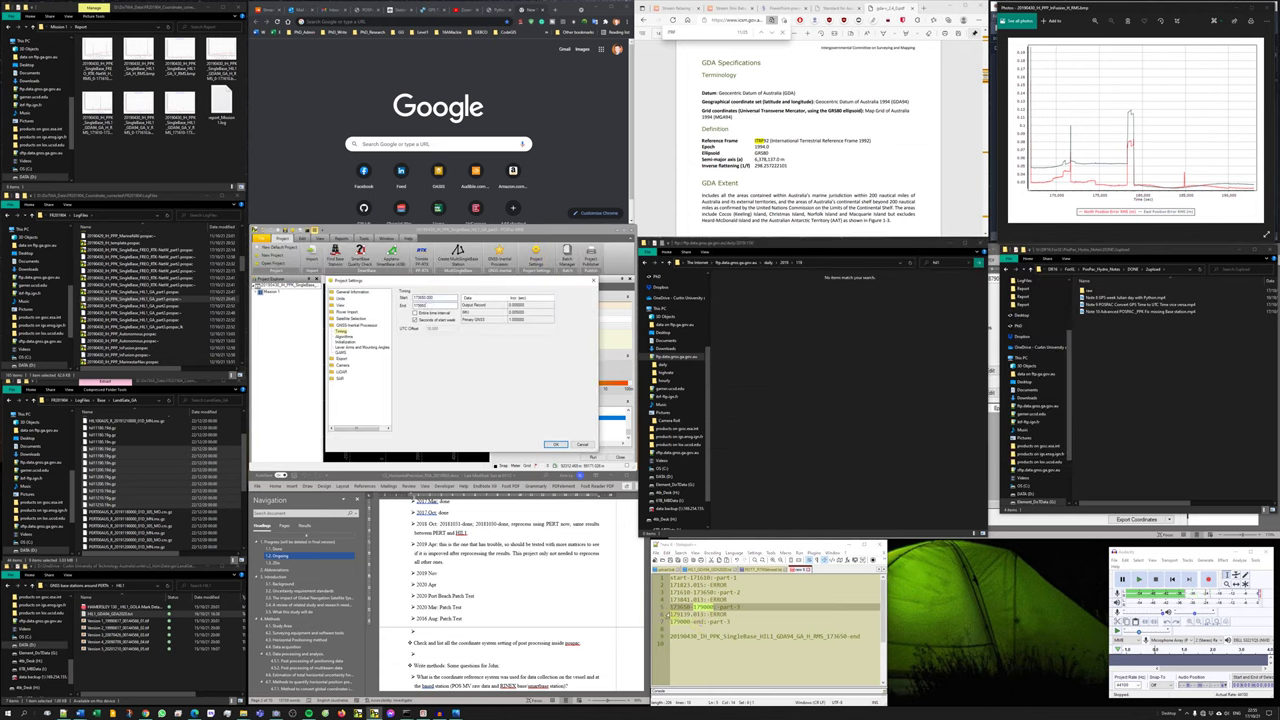
pyautogui.click(690, 614)
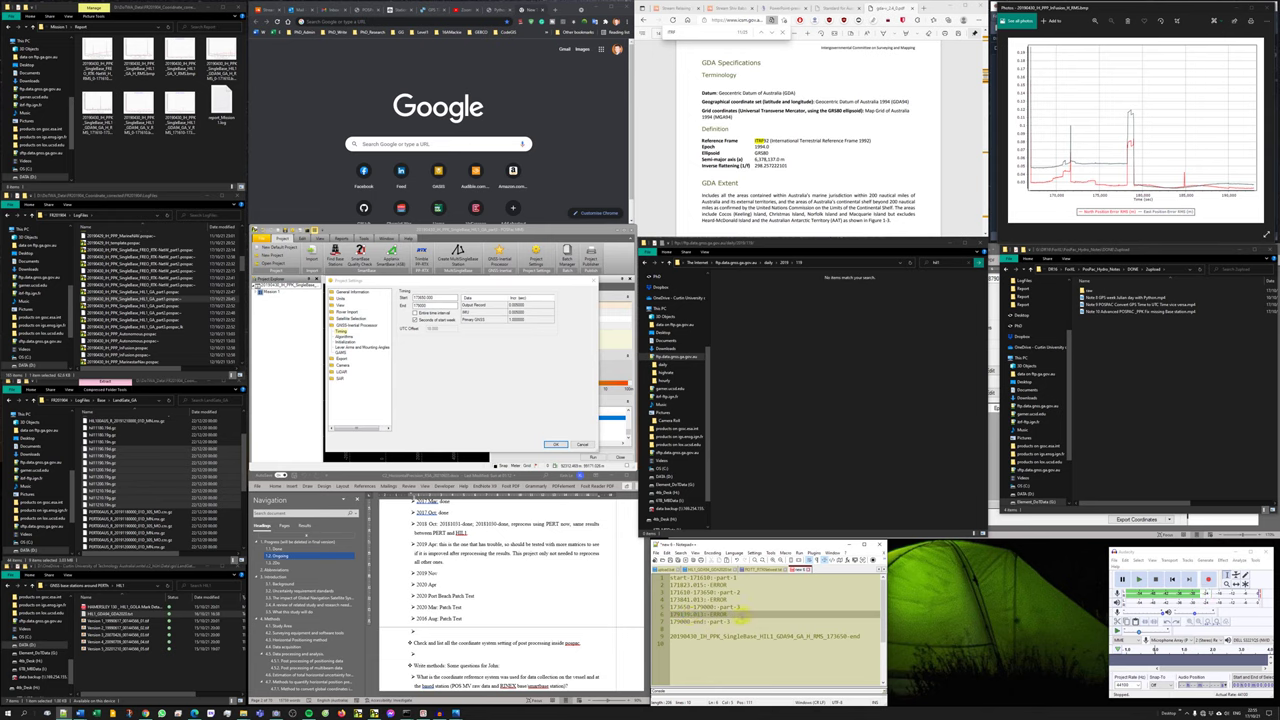
pyautogui.click(553, 444)
pyautogui.click(591, 457)
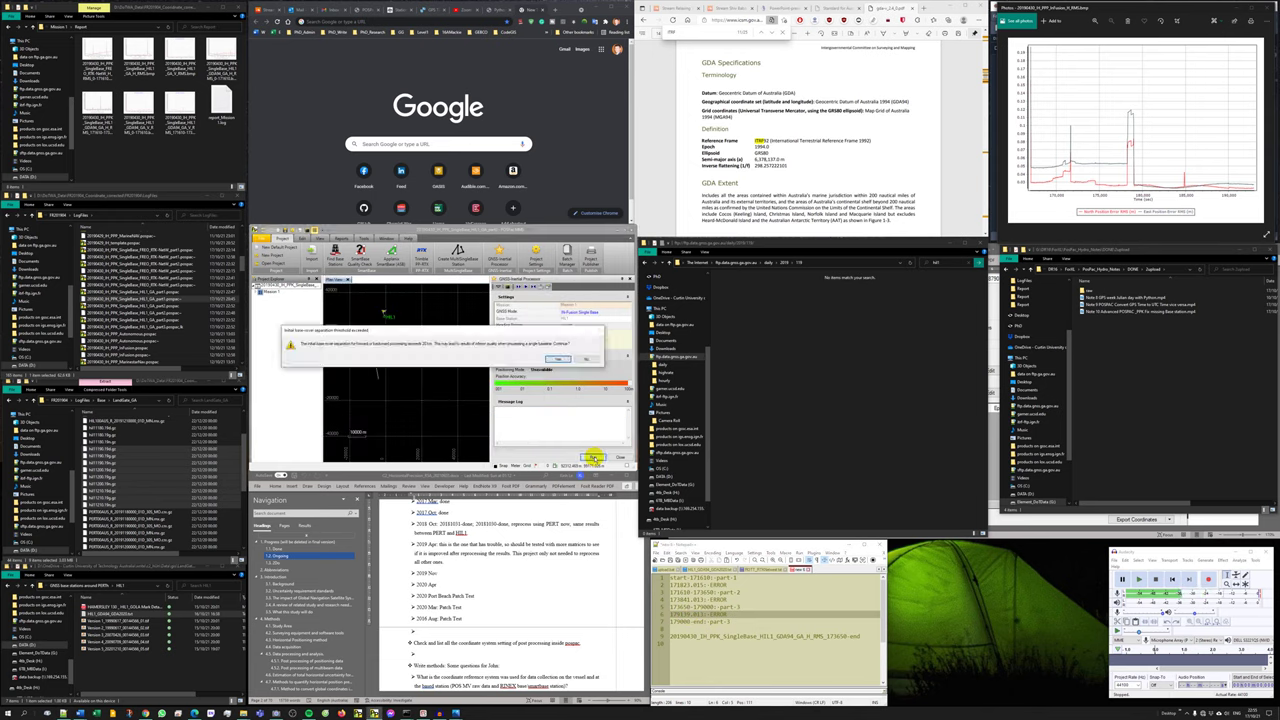
pyautogui.click(558, 358)
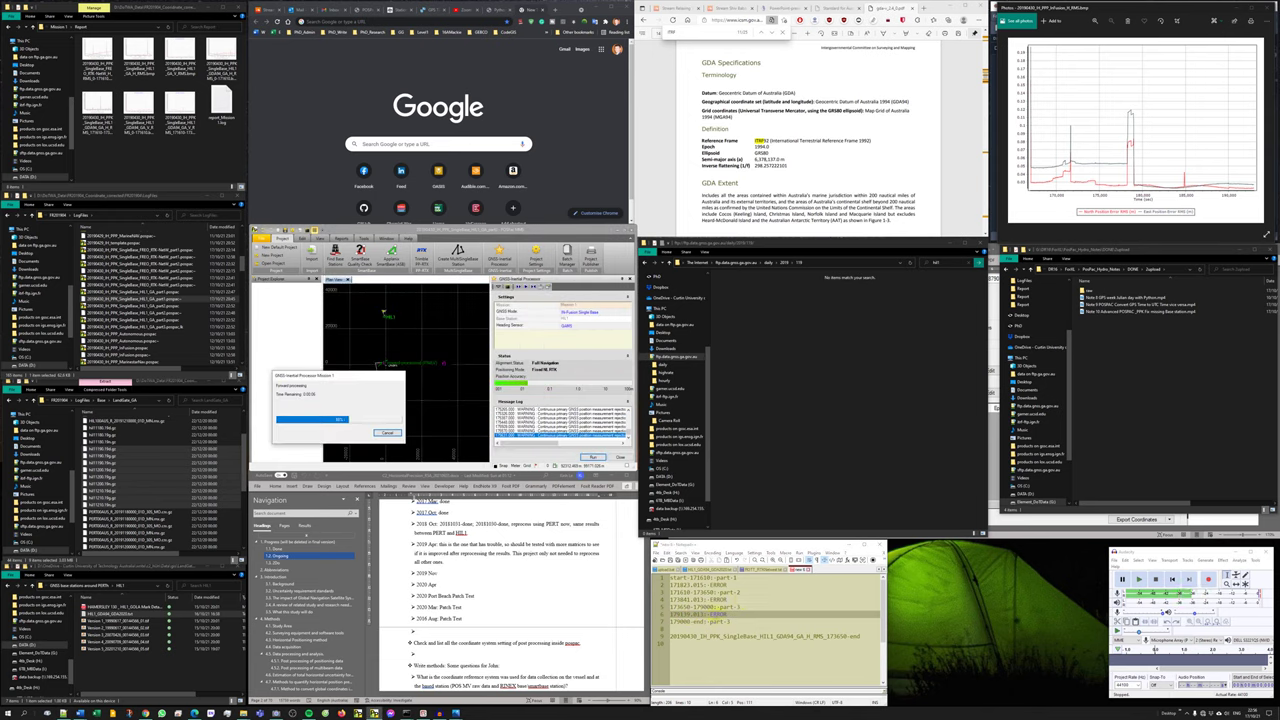
pyautogui.click(808, 651)
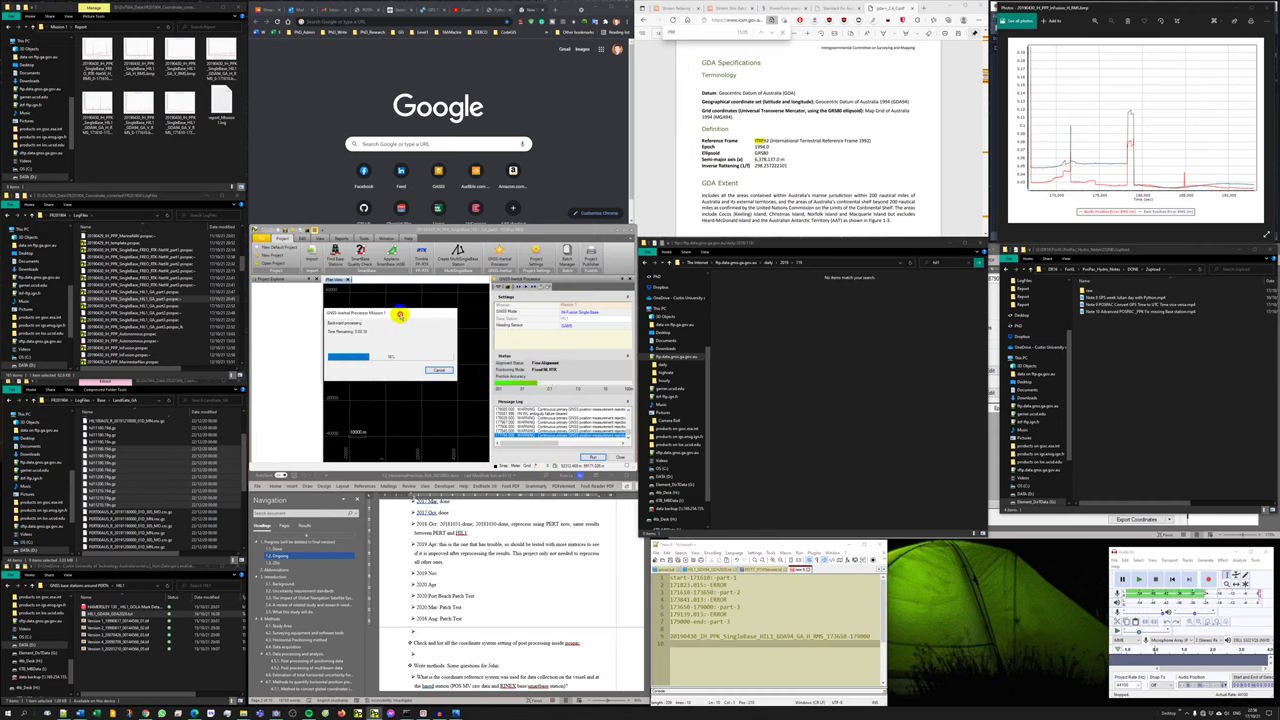
pyautogui.moveTo(399, 315); pyautogui.dragTo(327, 396)
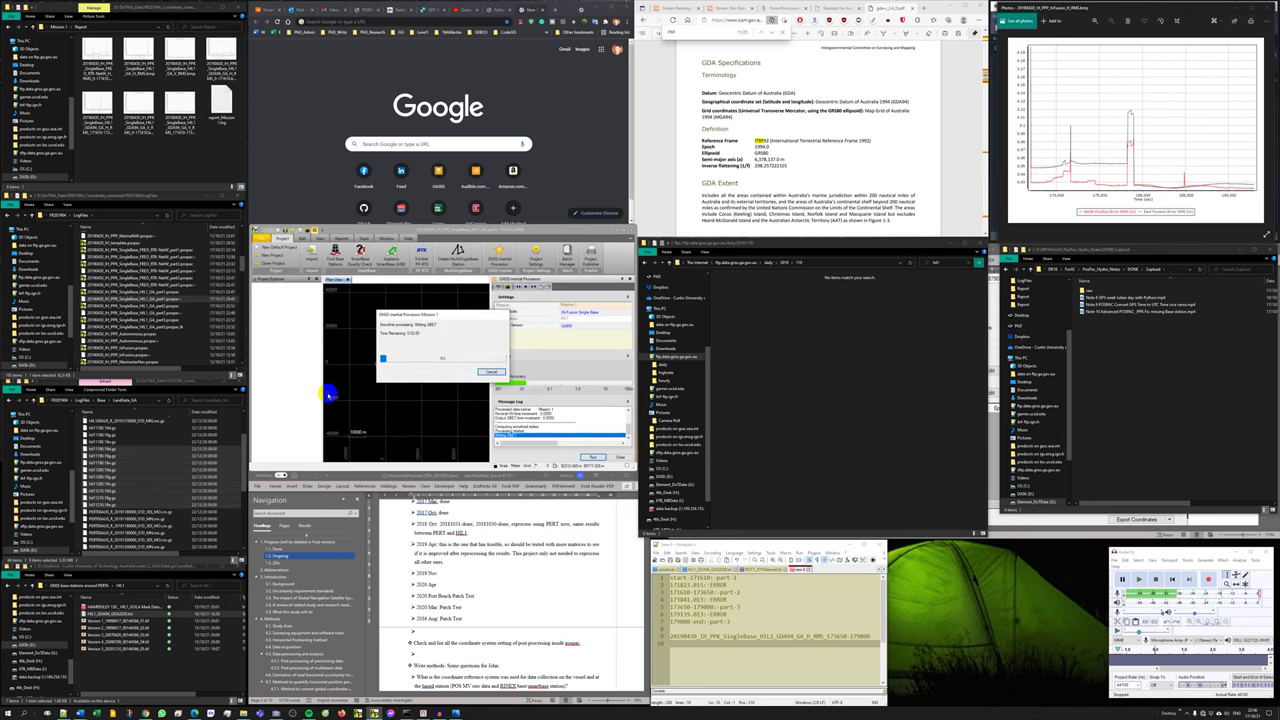
pyautogui.moveTo(454, 315); pyautogui.dragTo(371, 357)
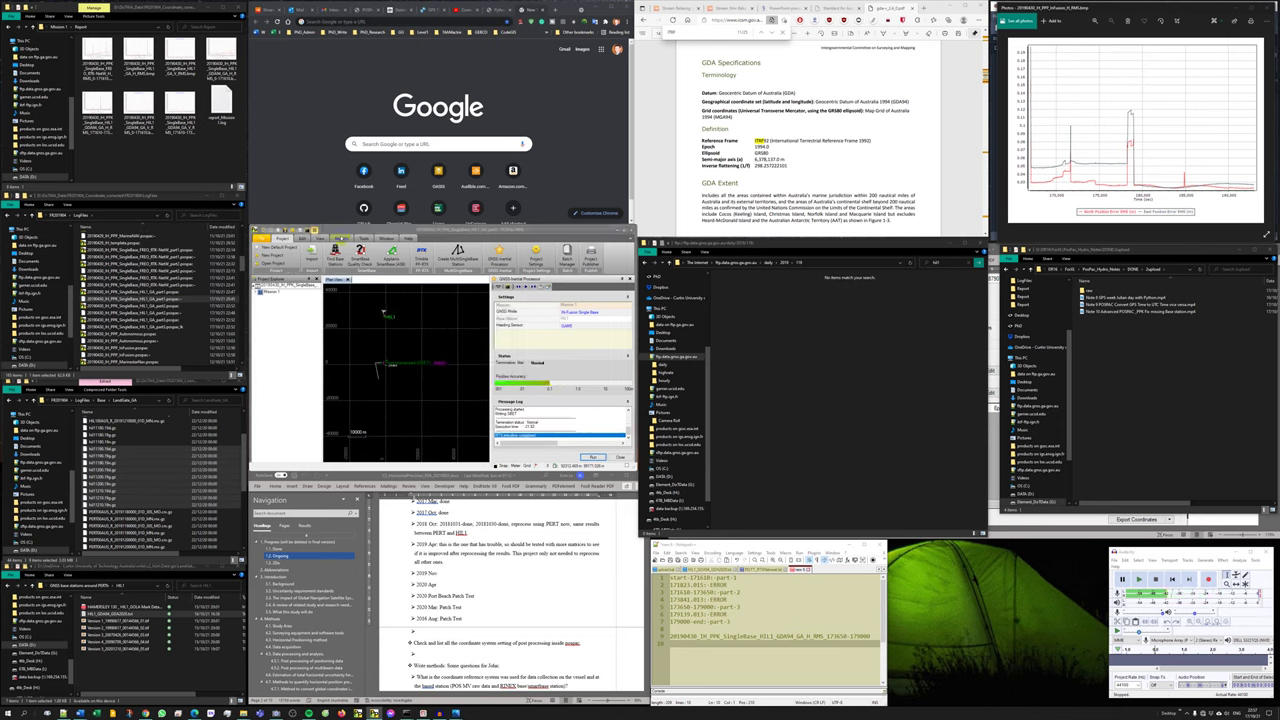
# Plot the smoothed north and east position error RMS together to examine the part-3 accuracy.
pyautogui.click(341, 239)
pyautogui.click(281, 256)
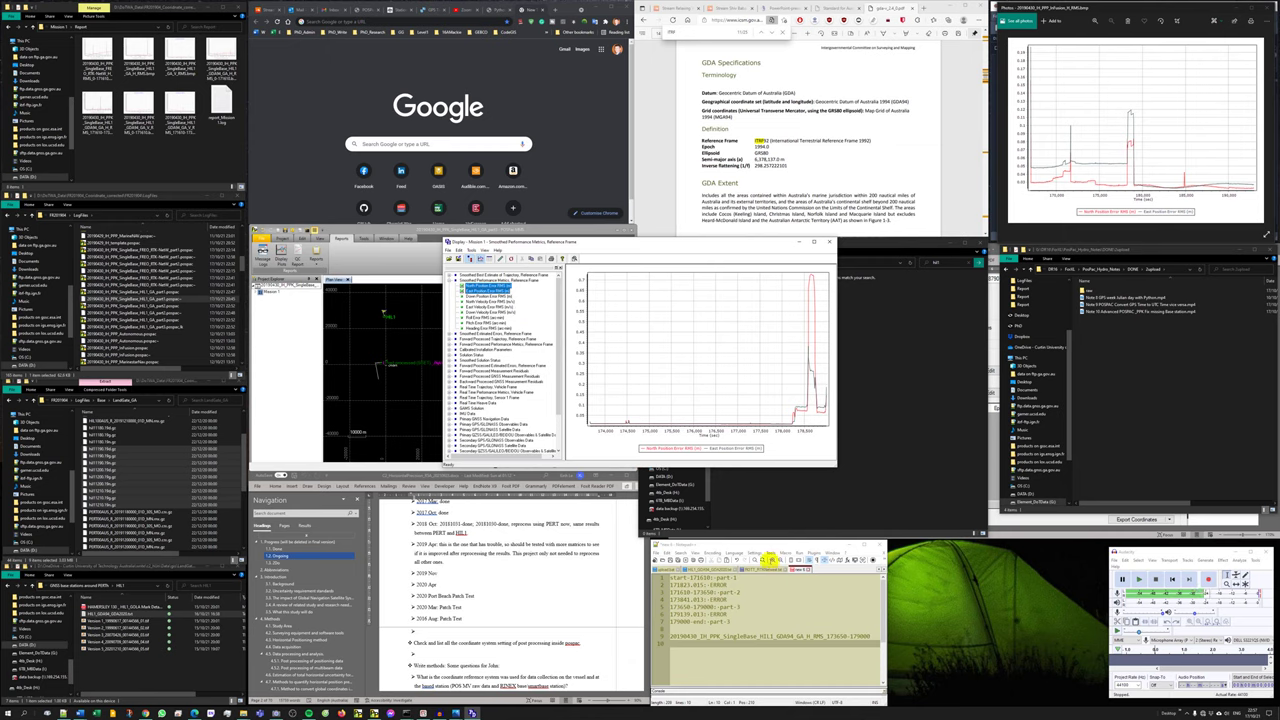
# Change part 3's end time to 178230 in the notes and the project timing settings, and reprocess the mission.
pyautogui.click(705, 606)
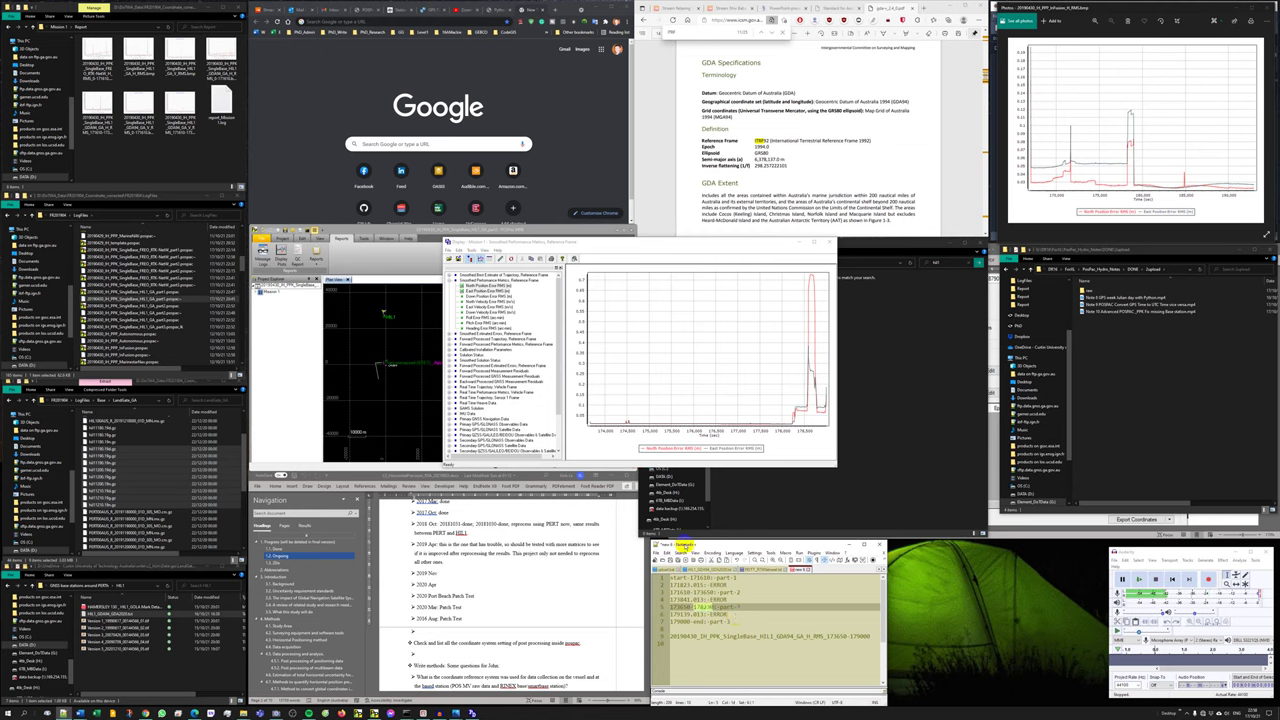
pyautogui.click(828, 243)
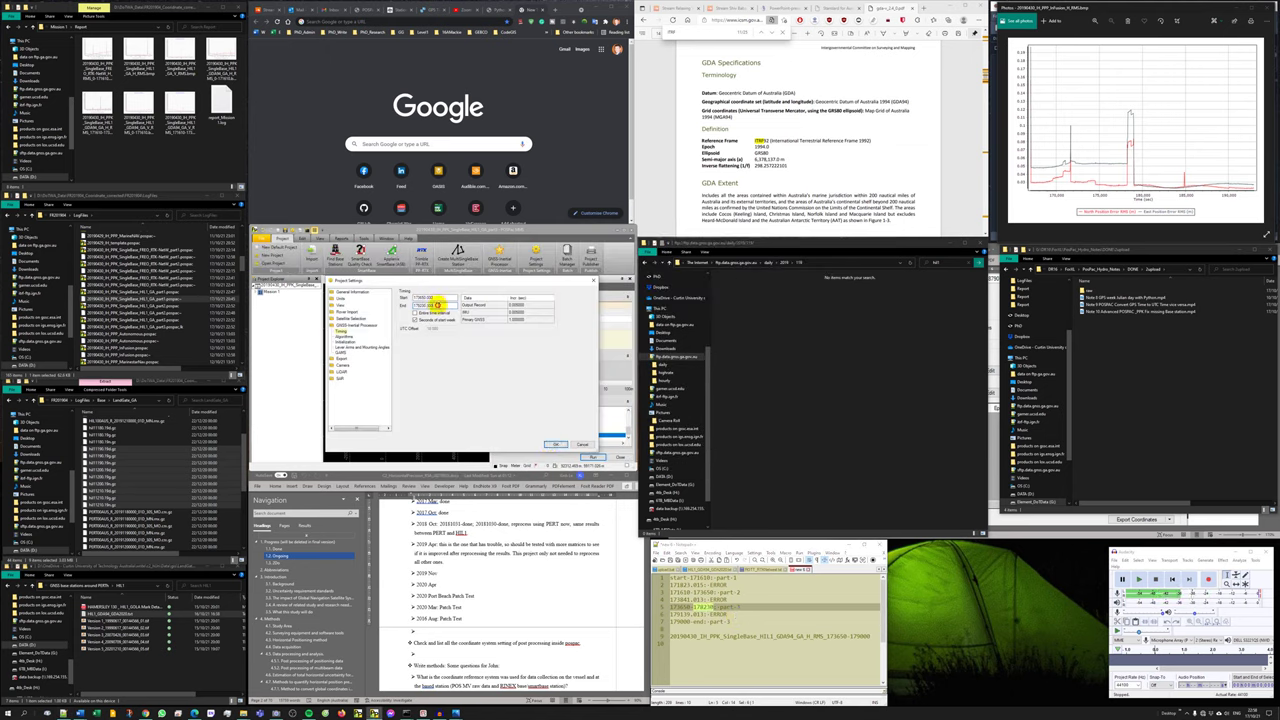
pyautogui.click(548, 444)
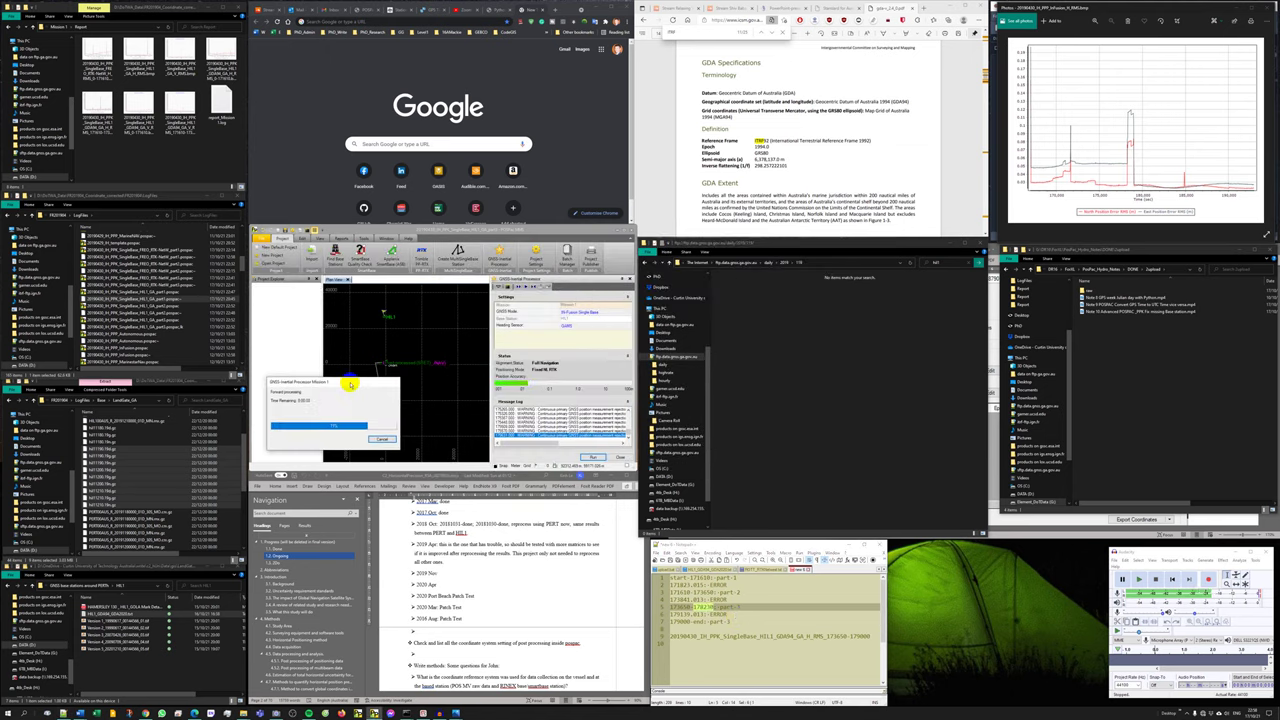
pyautogui.click(676, 622)
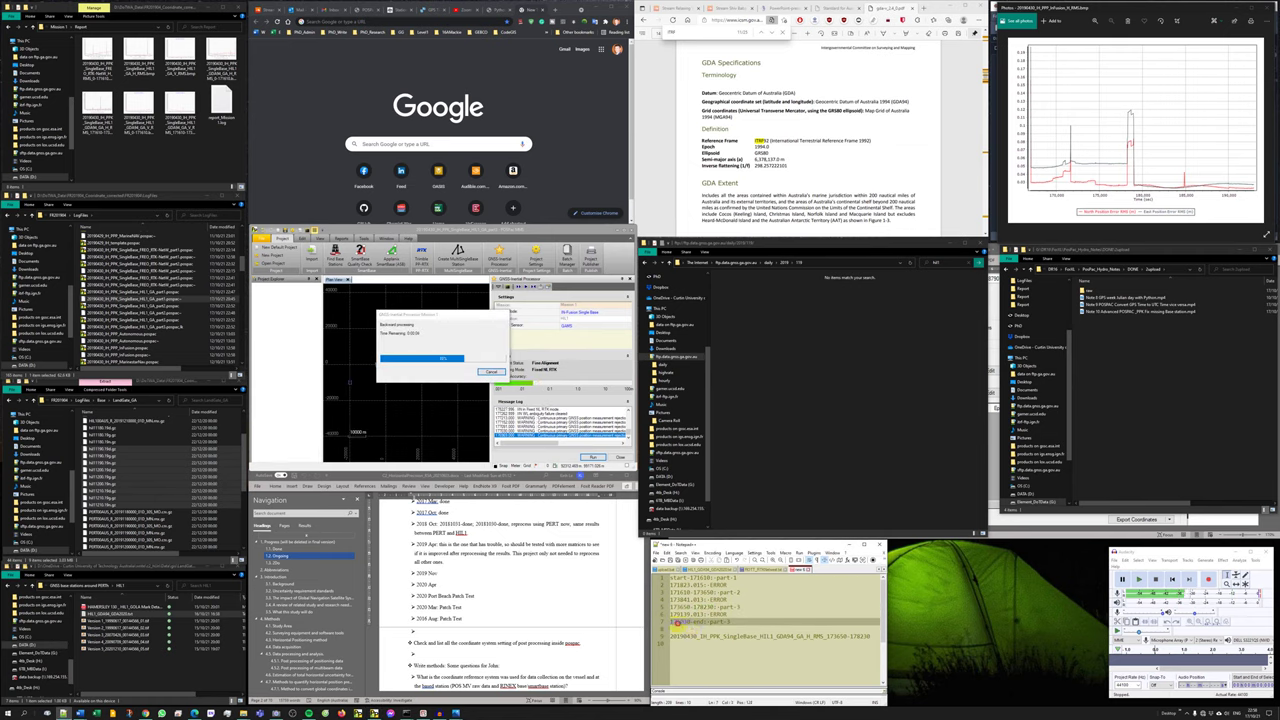
pyautogui.click(725, 622)
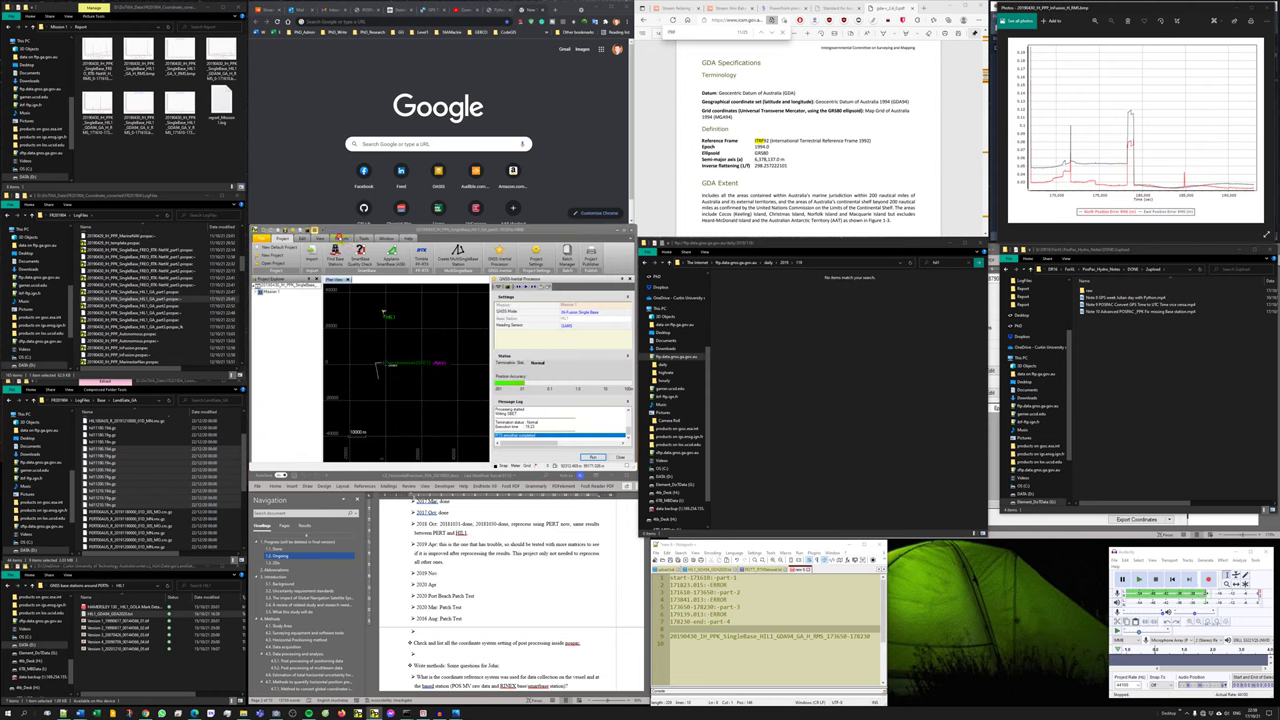
# Open the result plots and plot the smoothed north and east position error RMS together for the reprocessed part 3.
pyautogui.click(352, 238)
pyautogui.click(282, 254)
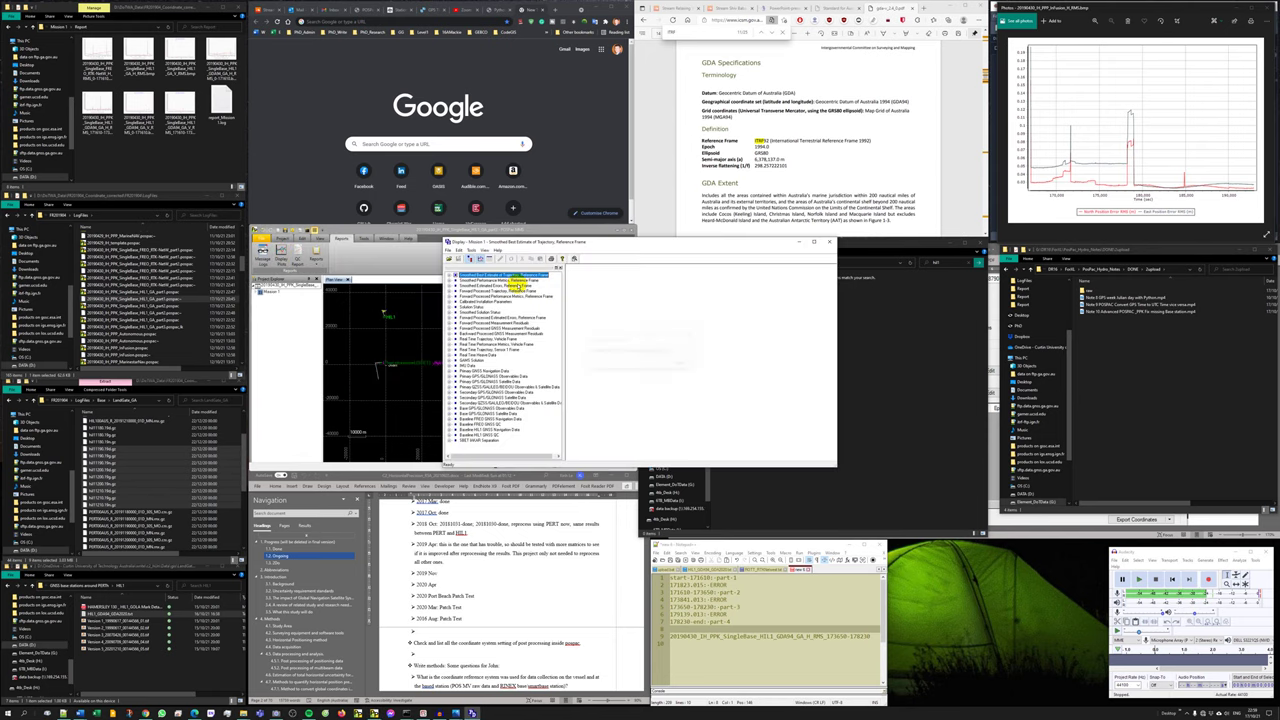
pyautogui.doubleClick(508, 280)
pyautogui.click(500, 286)
pyautogui.keyDown('ctrl'); pyautogui.click(500, 291); pyautogui.keyUp('ctrl')
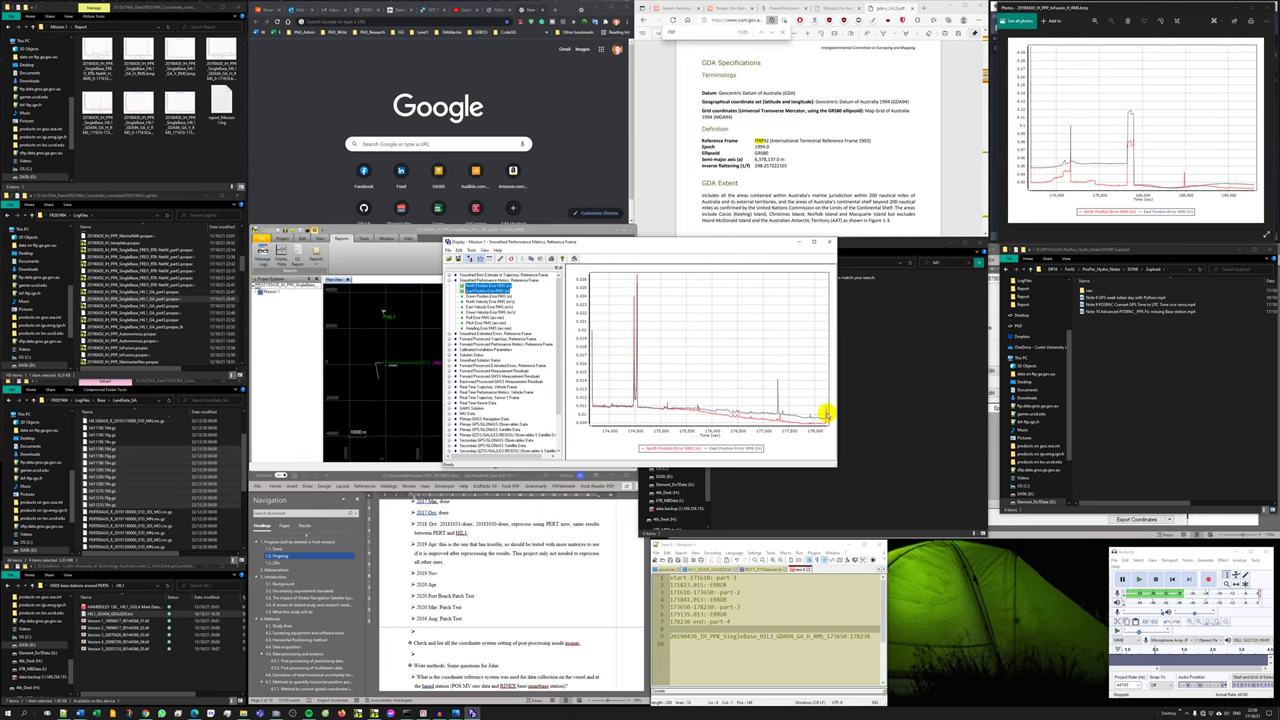
# Open the Mission 1 Report folder of the HIL1_GA_part3 project in the file explorer.
pyautogui.click(56, 28)
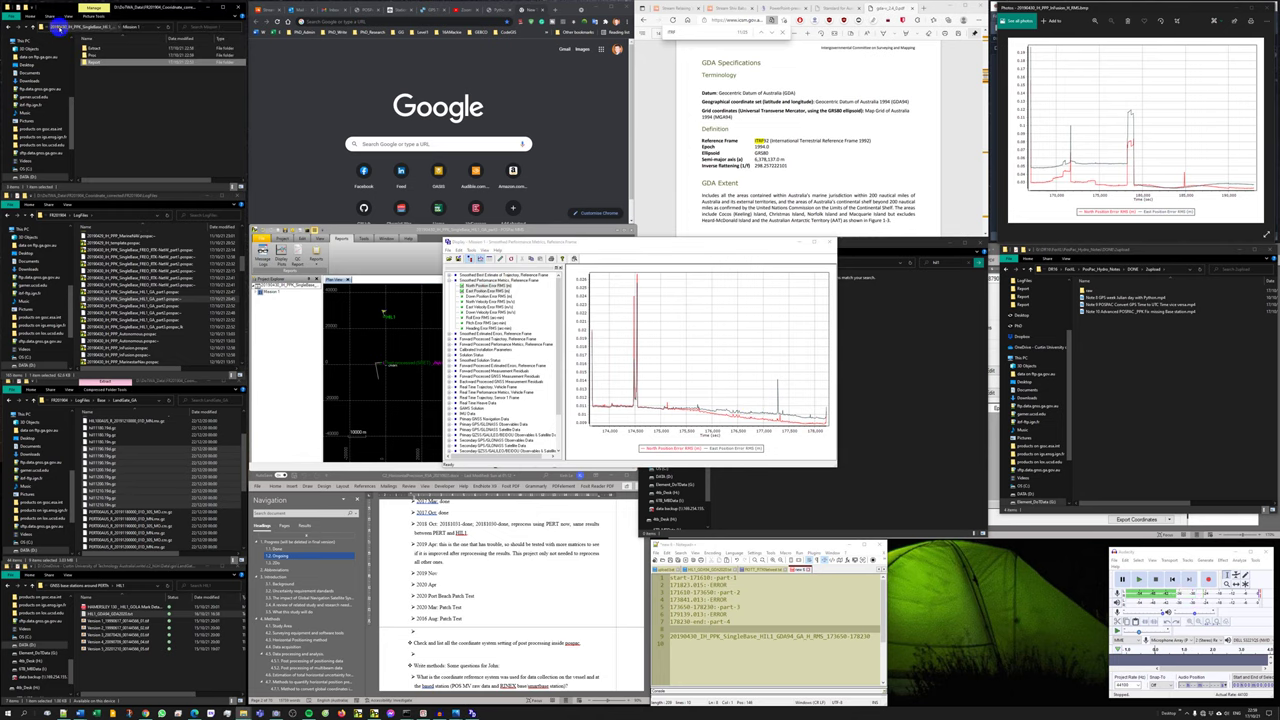
pyautogui.click(59, 28)
pyautogui.click(58, 28)
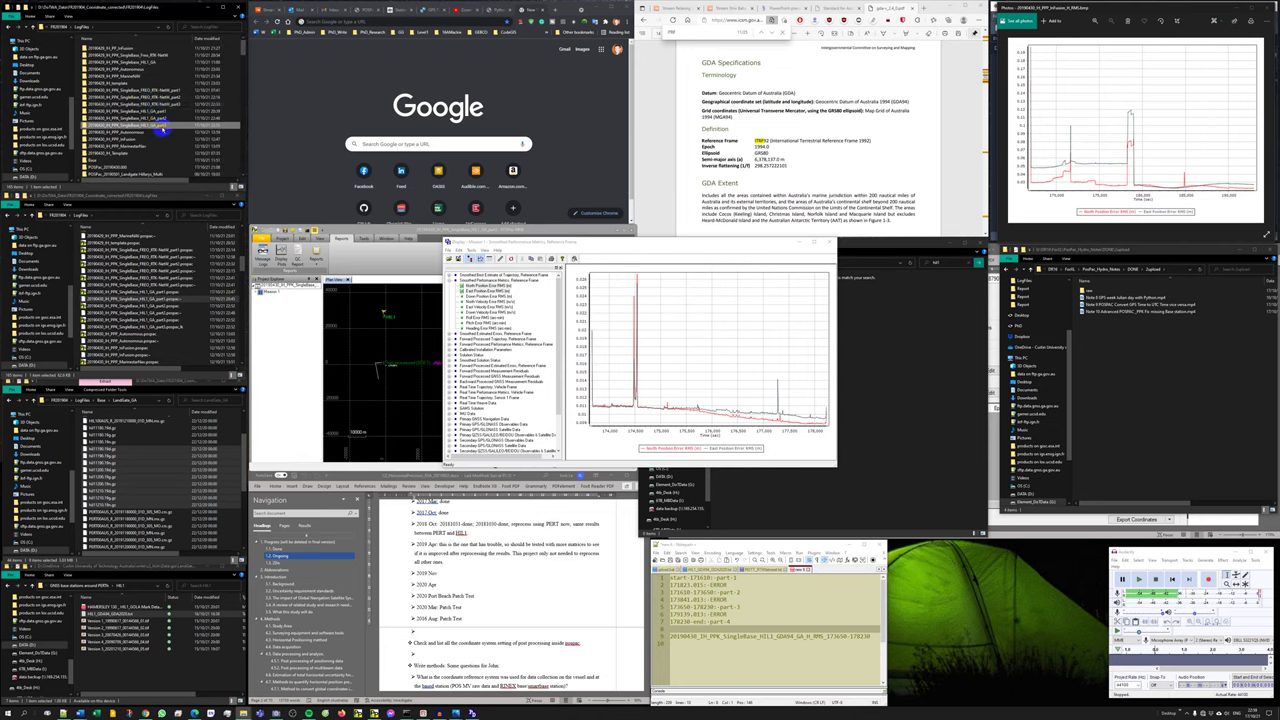
pyautogui.doubleClick(163, 127)
pyautogui.doubleClick(96, 50)
pyautogui.doubleClick(109, 62)
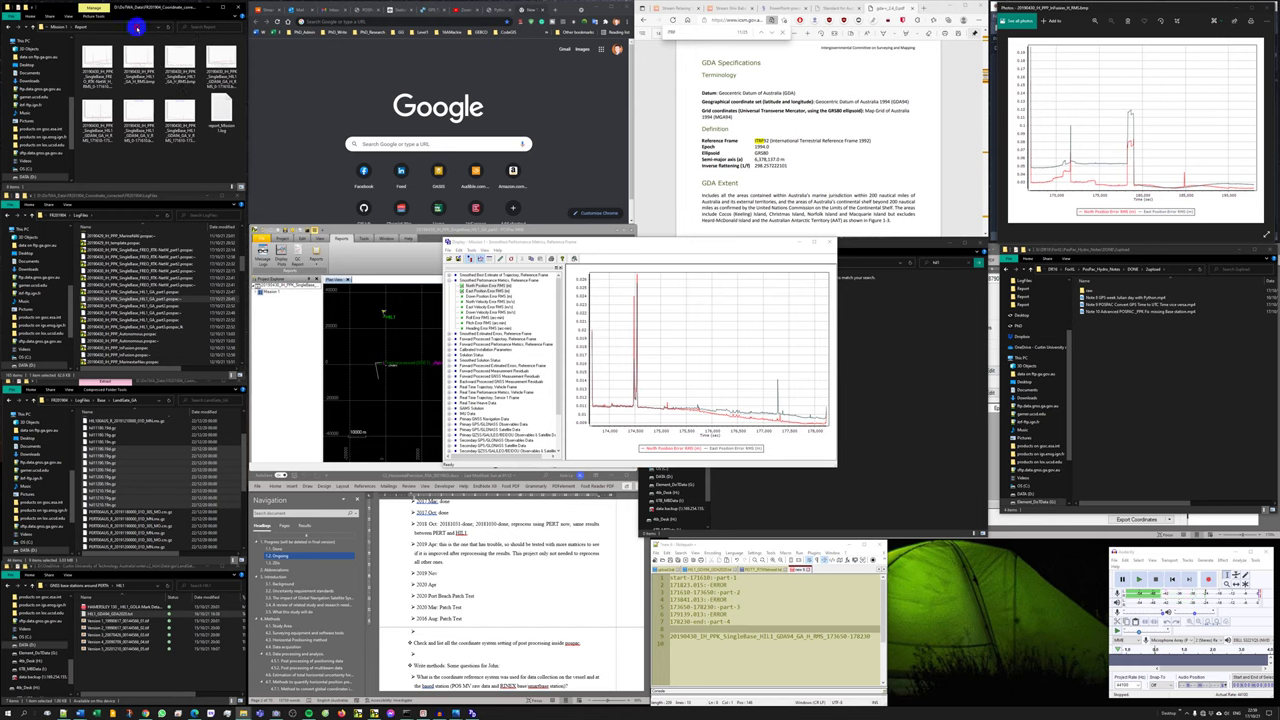
pyautogui.click(451, 257)
pyautogui.click(1108, 317)
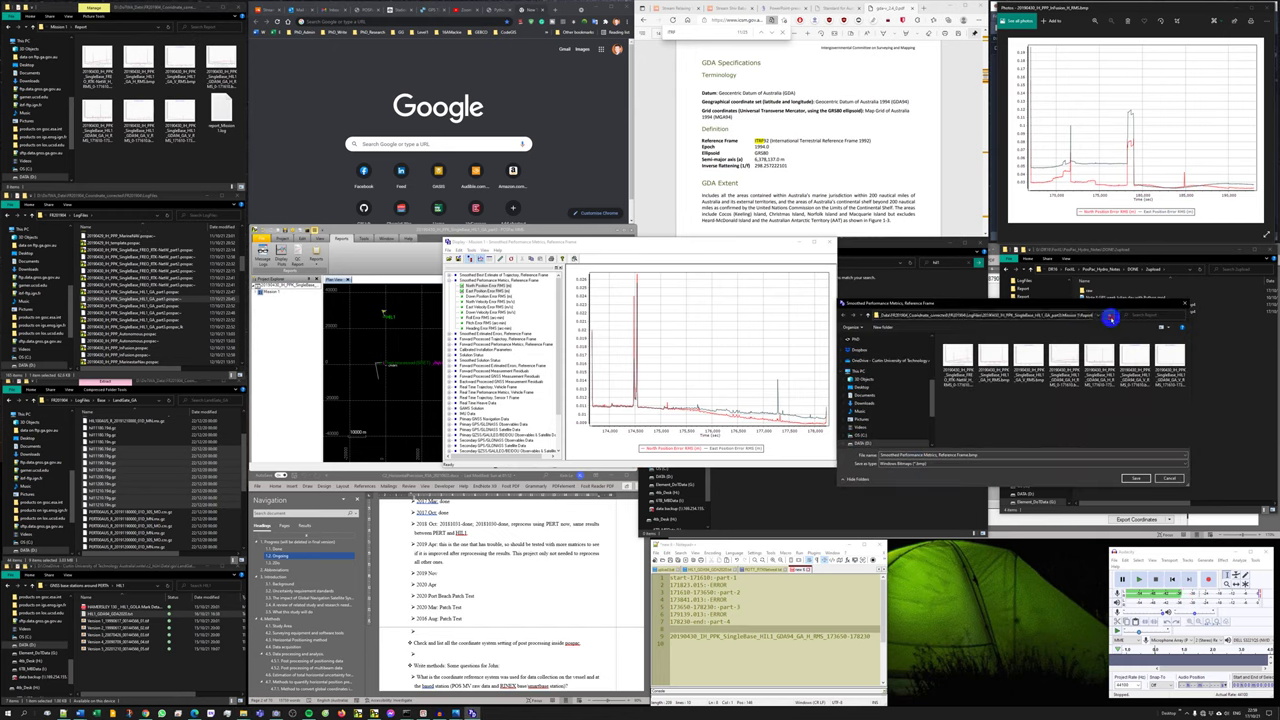
pyautogui.moveTo(872, 637); pyautogui.dragTo(670, 636)
pyautogui.hotkey('ctrl', 'c')
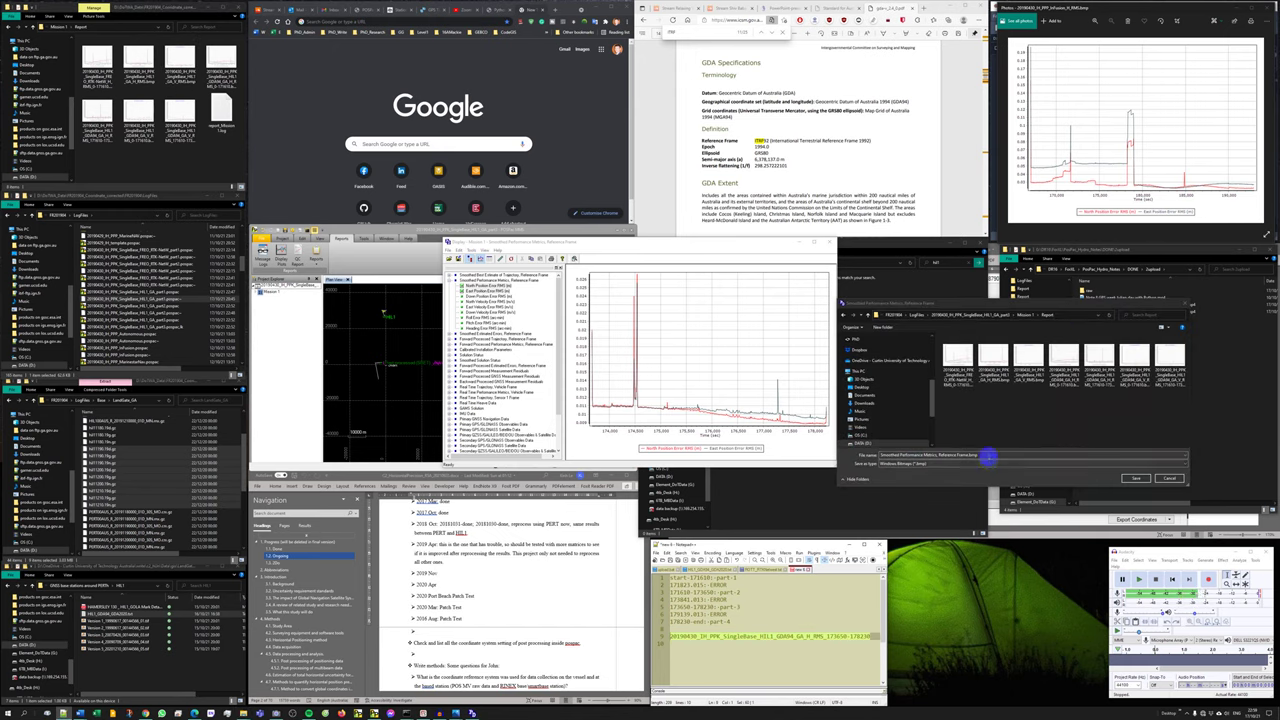
pyautogui.click(988, 456)
pyautogui.hotkey('ctrl', 'v')
pyautogui.press('Return')
pyautogui.click(488, 296)
pyautogui.click(458, 258)
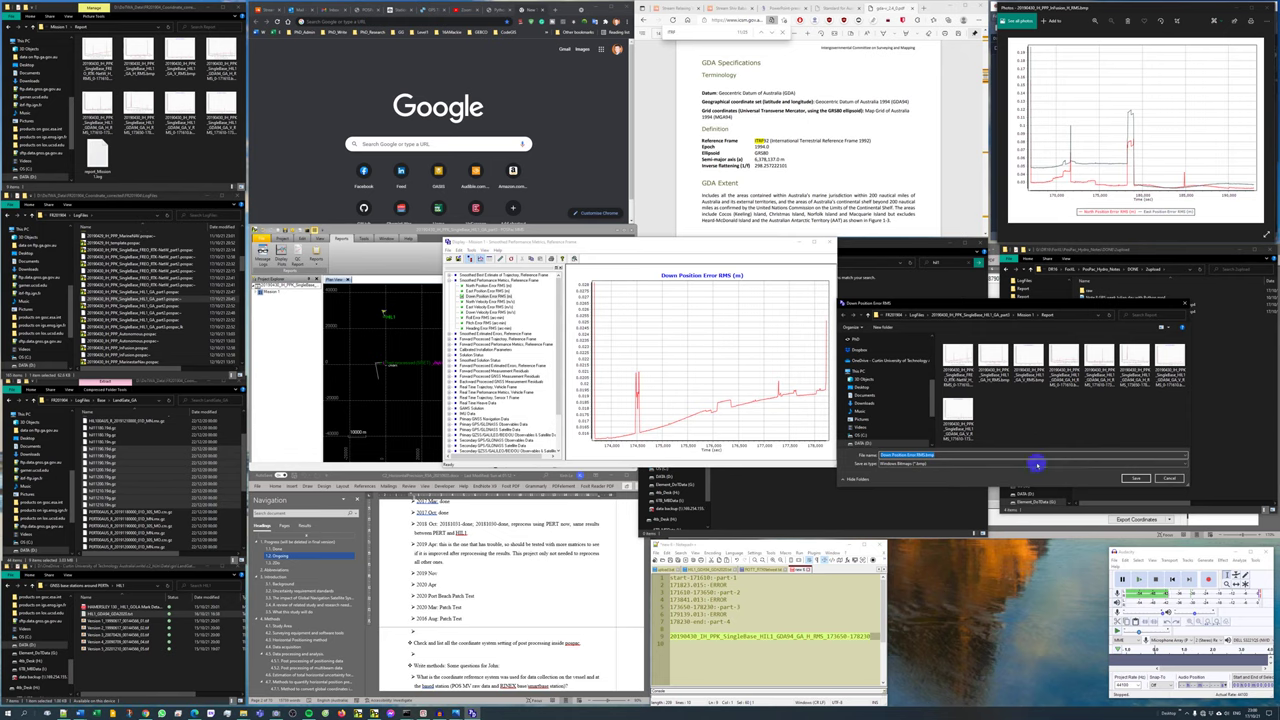
pyautogui.hotkey('ctrl', 'v')
pyautogui.click(982, 454)
pyautogui.press('BackSpace')
pyautogui.write('V')
pyautogui.press('Return')
pyautogui.click(829, 242)
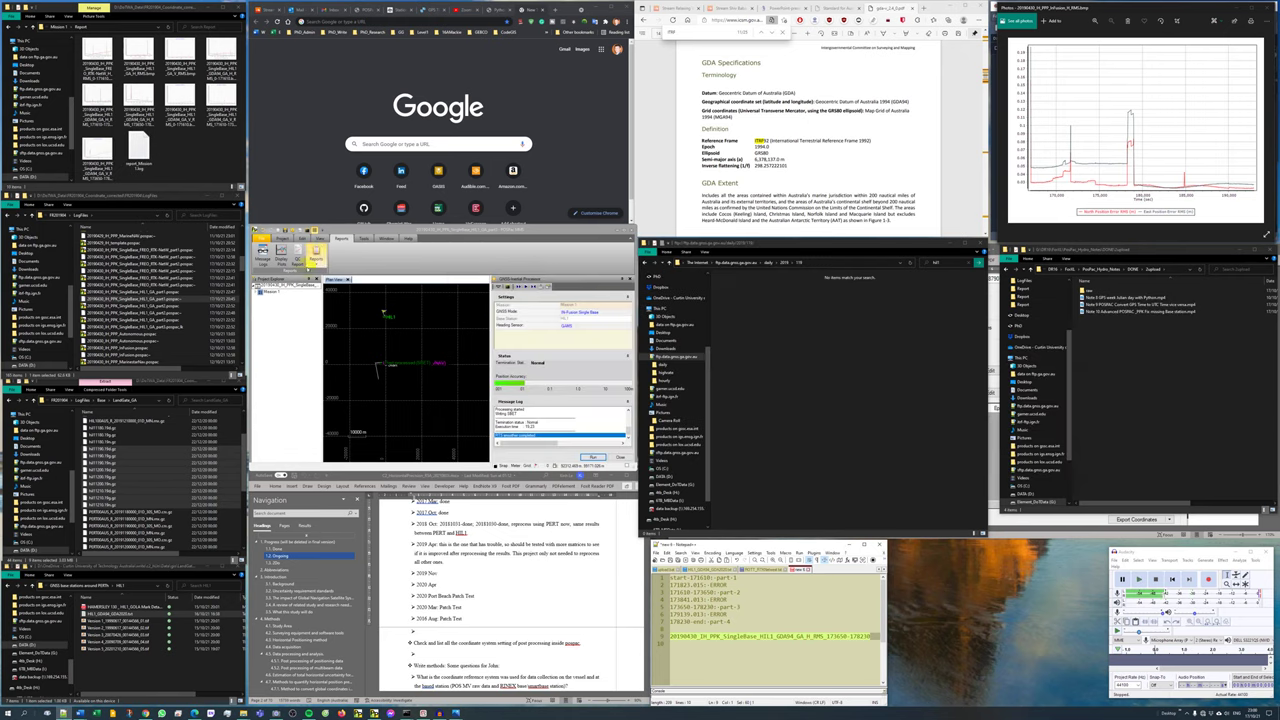
# Generate the QC report as report_Mission 1.pdf in the part-3 project's Mission 1 Report folder.
pyautogui.click(314, 256)
pyautogui.click(627, 304)
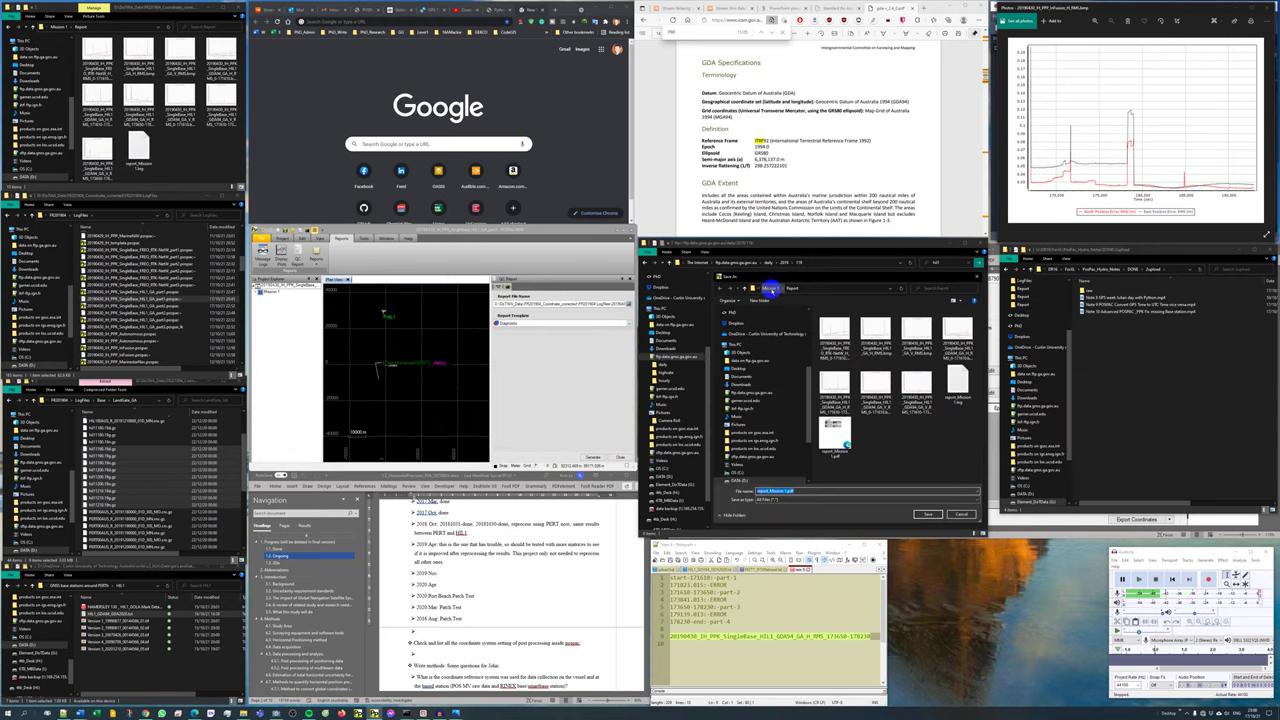
pyautogui.click(775, 290)
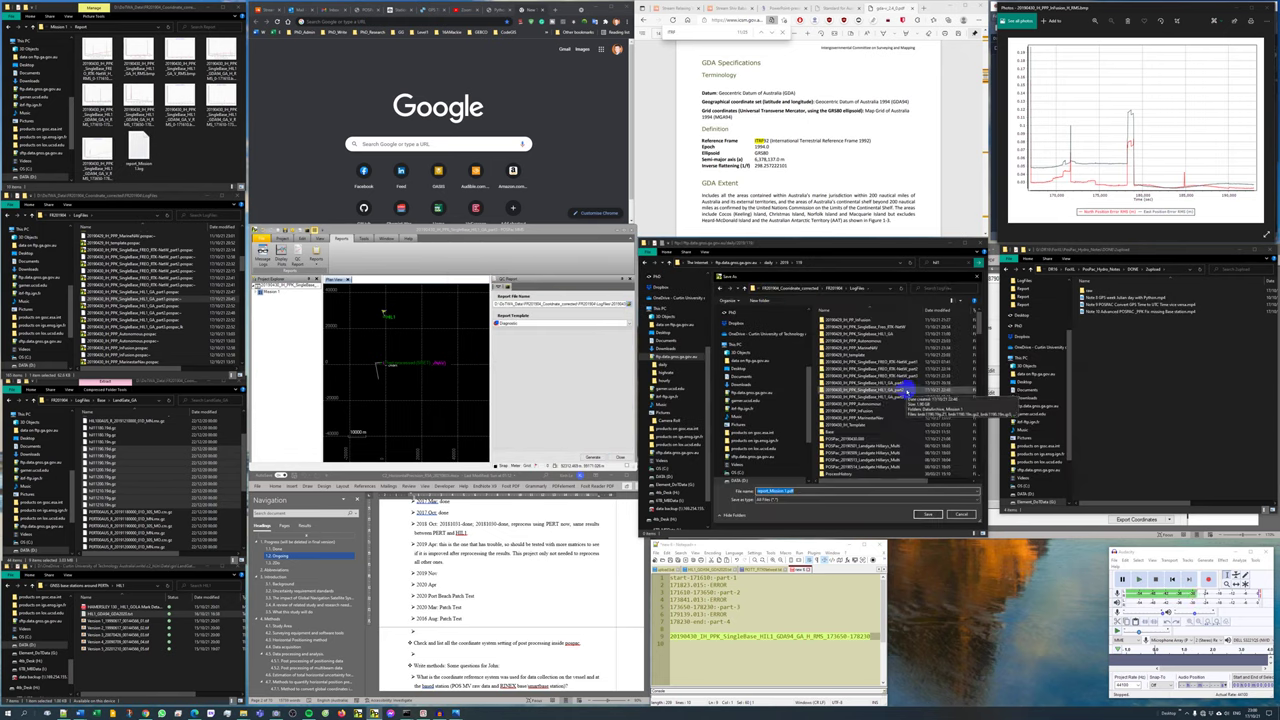
pyautogui.doubleClick(900, 393)
pyautogui.doubleClick(843, 327)
pyautogui.doubleClick(843, 338)
pyautogui.click(928, 514)
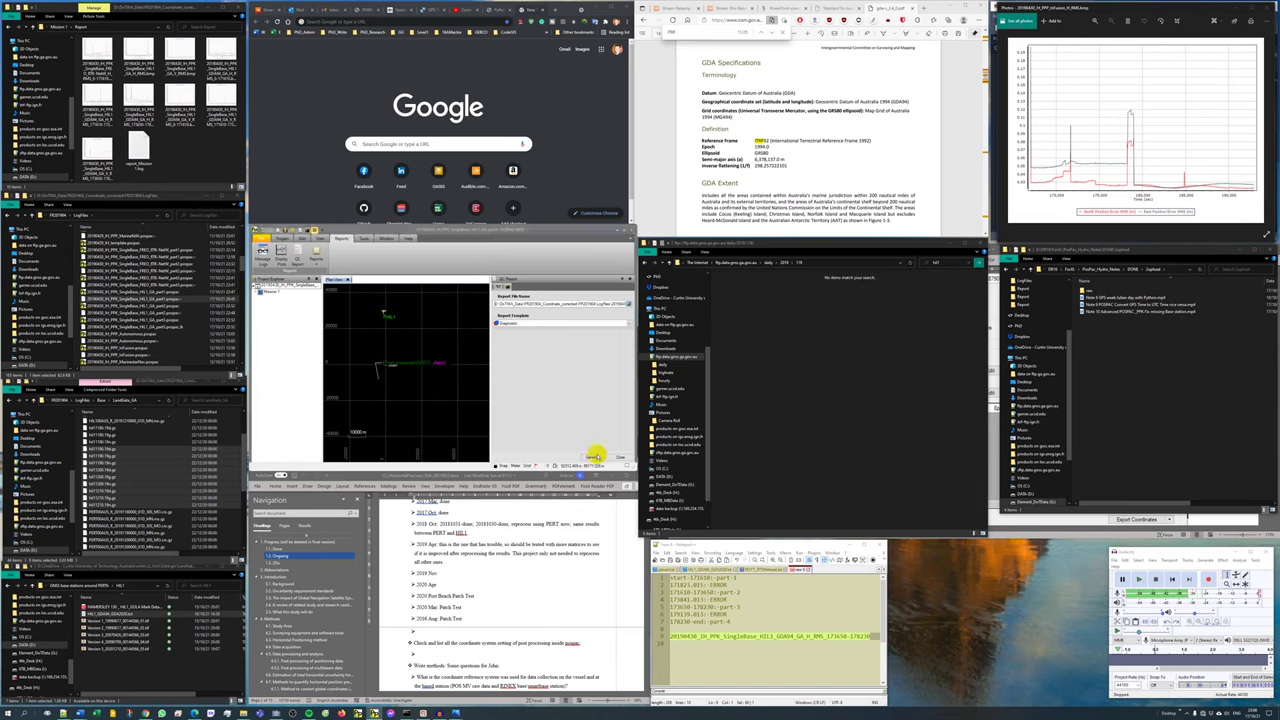
pyautogui.click(593, 457)
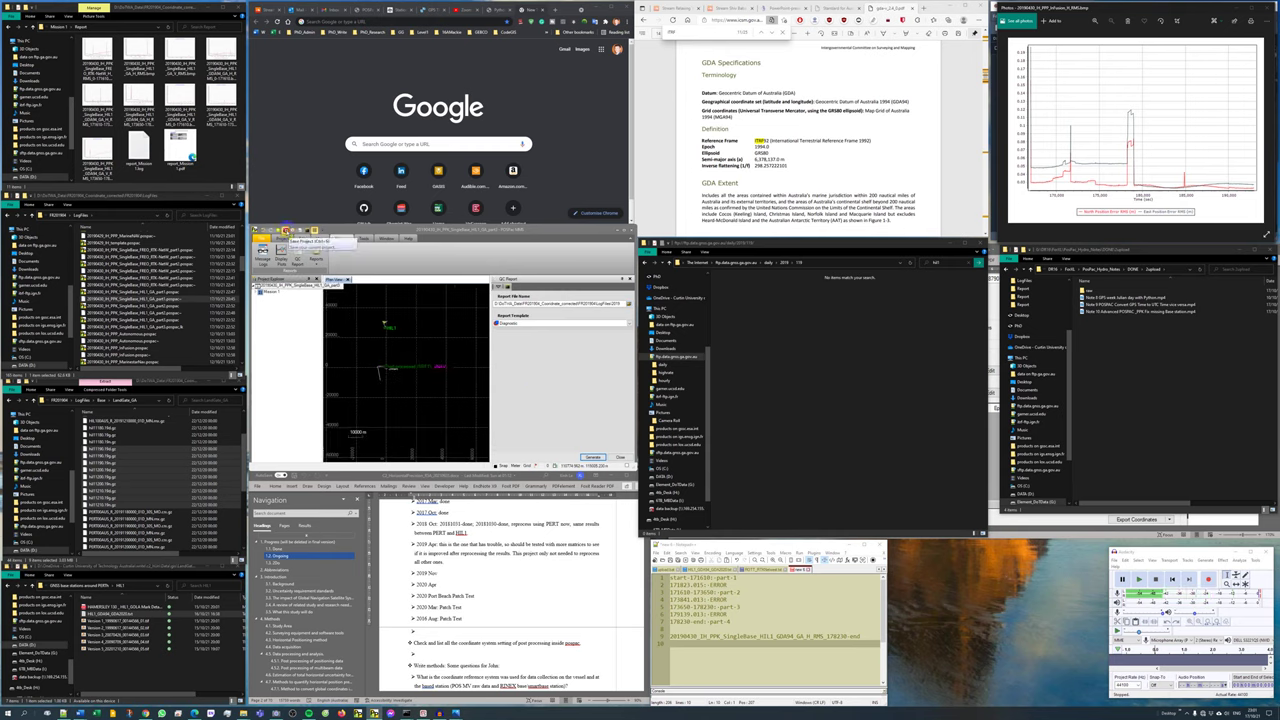
# Save the HIL1_GA part-3 project as a new project copy for part 4.
pyautogui.click(262, 238)
pyautogui.click(289, 261)
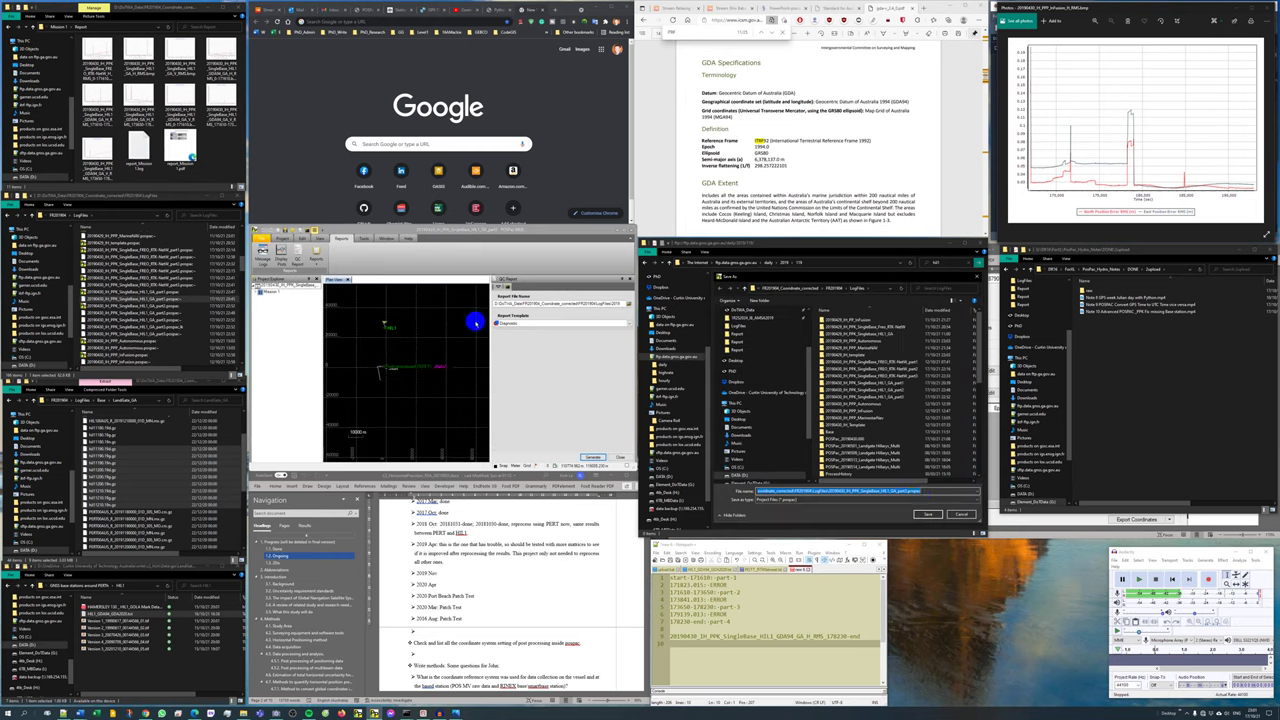
pyautogui.click(928, 512)
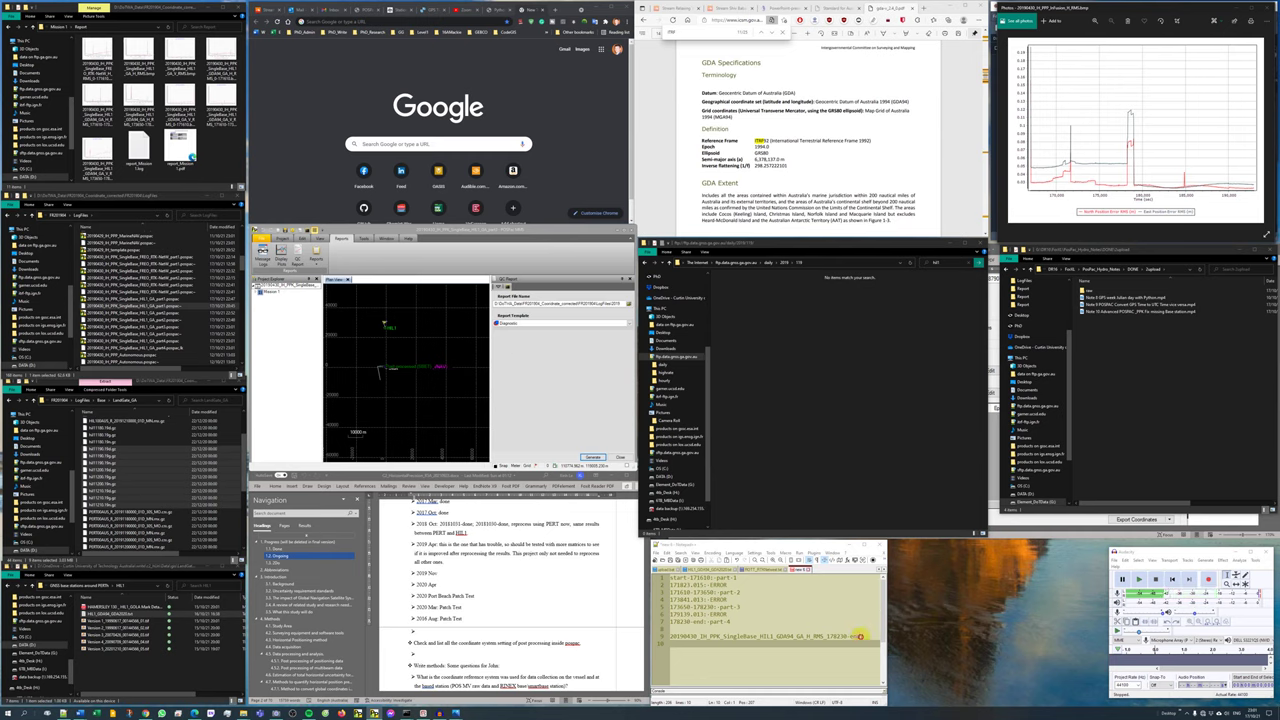
# Duplicate the 178230-end plot file name in the notes and change H to V in the copy.
pyautogui.tripleClick(860, 636)
pyautogui.hotkey('ctrl', 'd')
pyautogui.click(810, 650)
pyautogui.press('BackSpace')
pyautogui.write('V')
pyautogui.click(810, 628)
# Set the GNSS-Inertial Processor start time to 178230 in the project settings and run the processing.
pyautogui.click(282, 238)
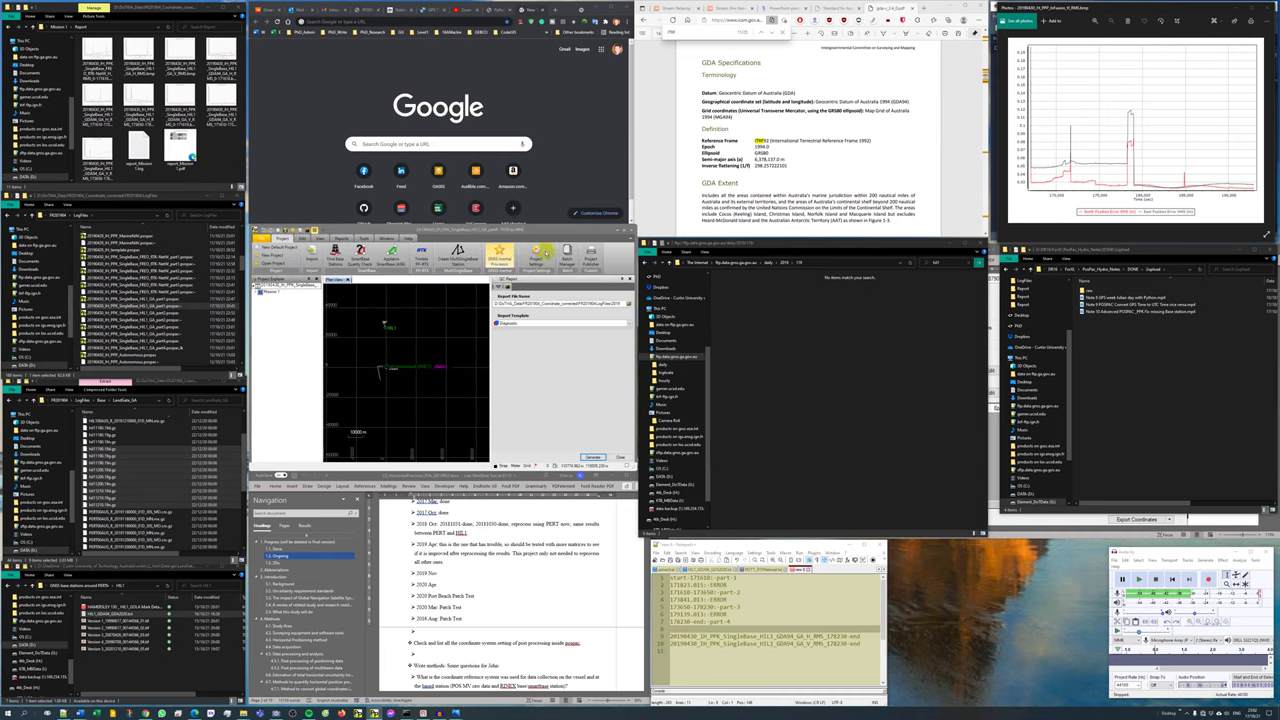
pyautogui.click(537, 258)
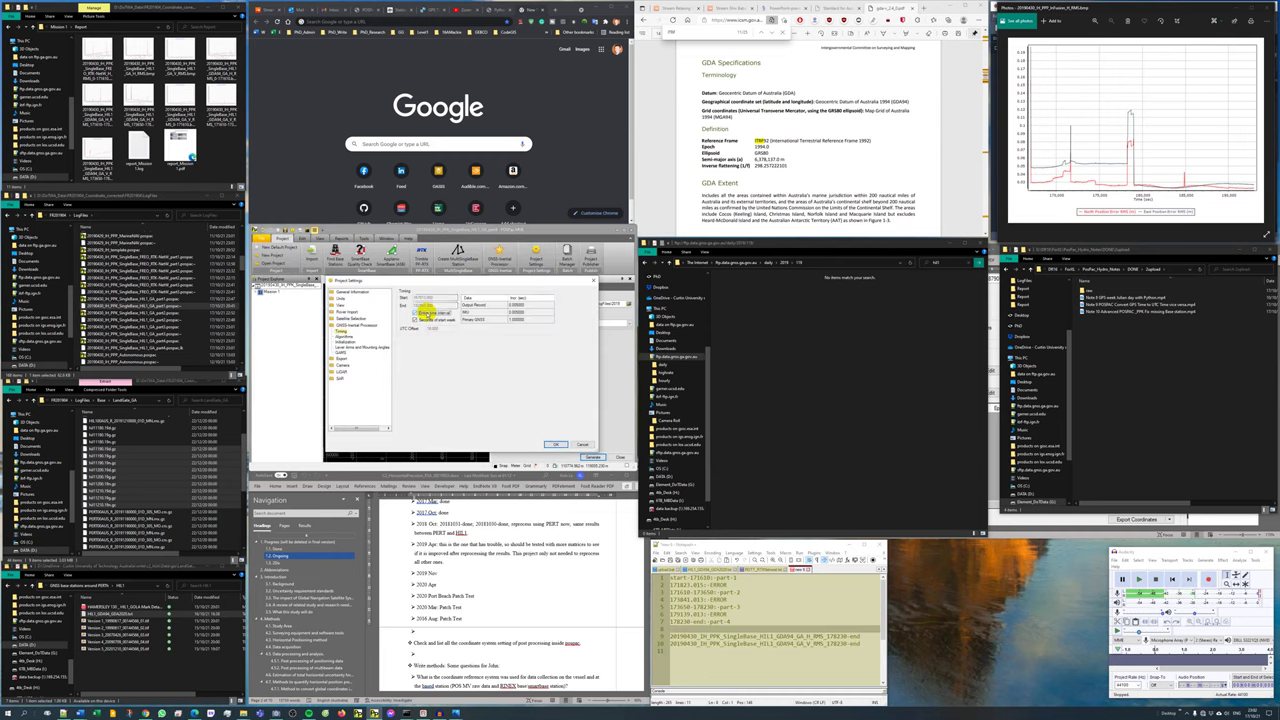
pyautogui.doubleClick(678, 621)
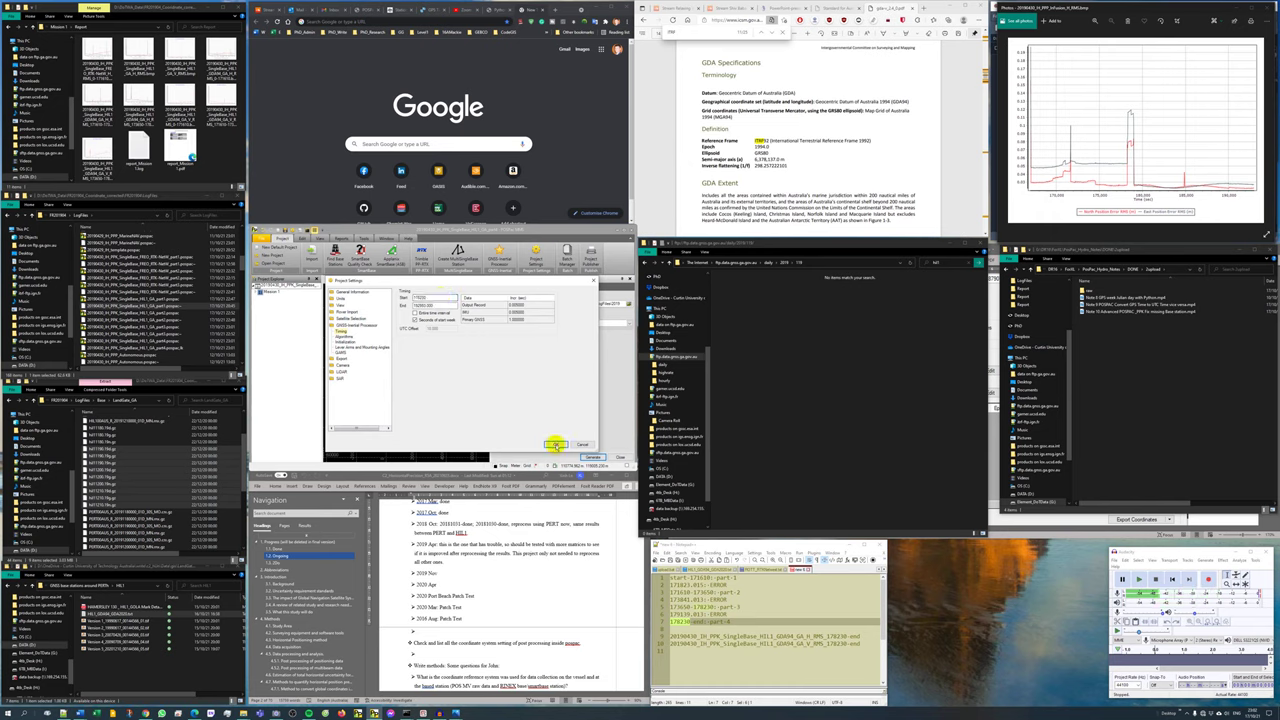
pyautogui.click(550, 444)
pyautogui.click(591, 457)
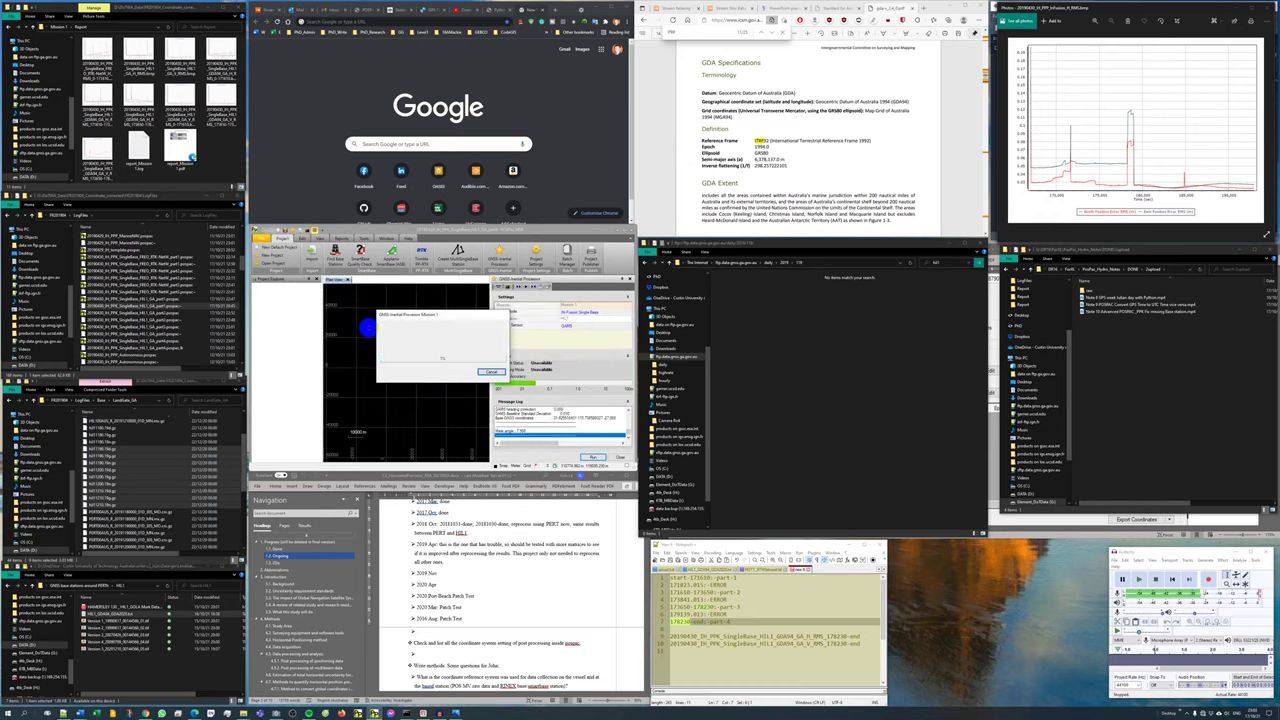
pyautogui.moveTo(433, 315); pyautogui.dragTo(313, 391)
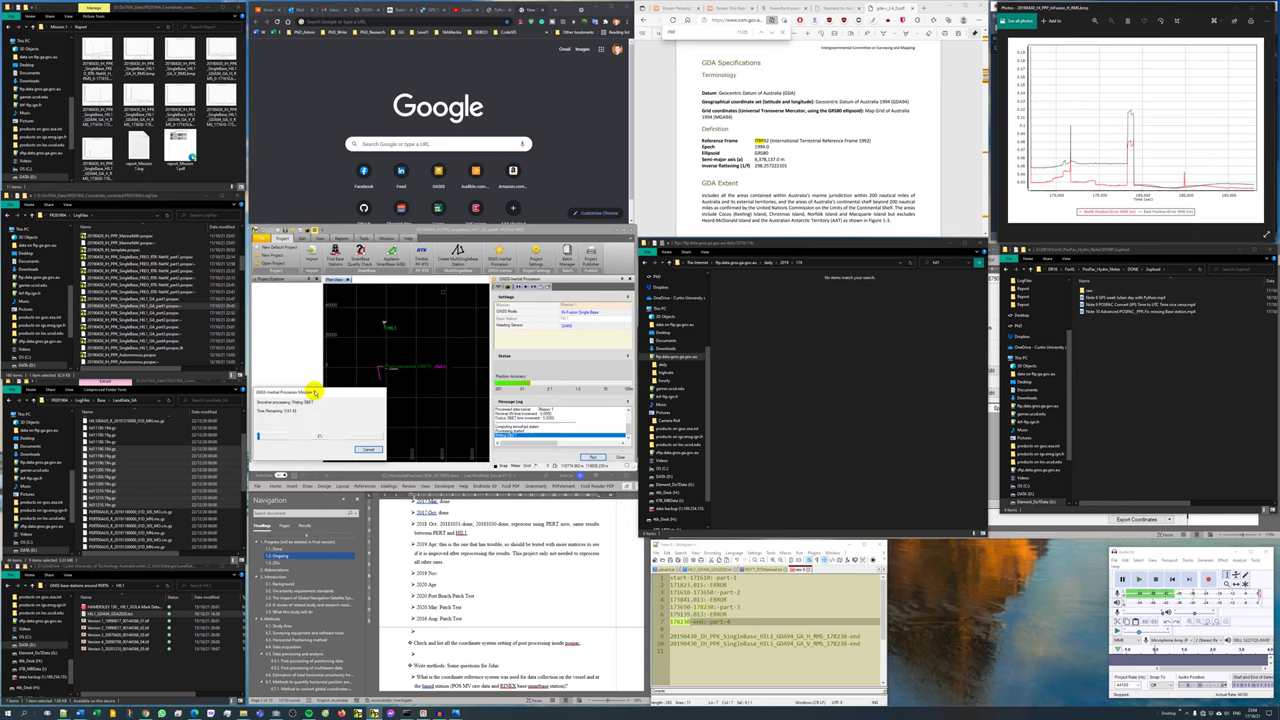
# Plot the north and east position error RMS together from the smoothed performance metrics of Mission 1.
pyautogui.click(341, 238)
pyautogui.click(281, 255)
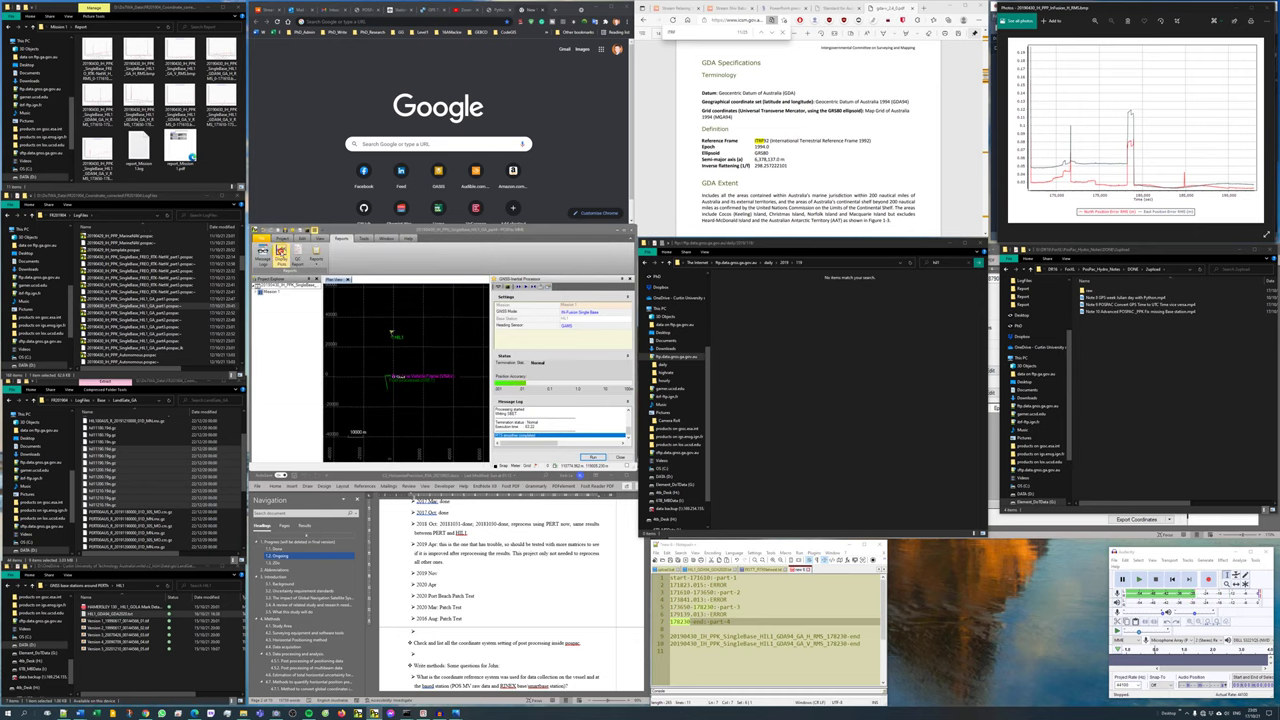
pyautogui.doubleClick(691, 297)
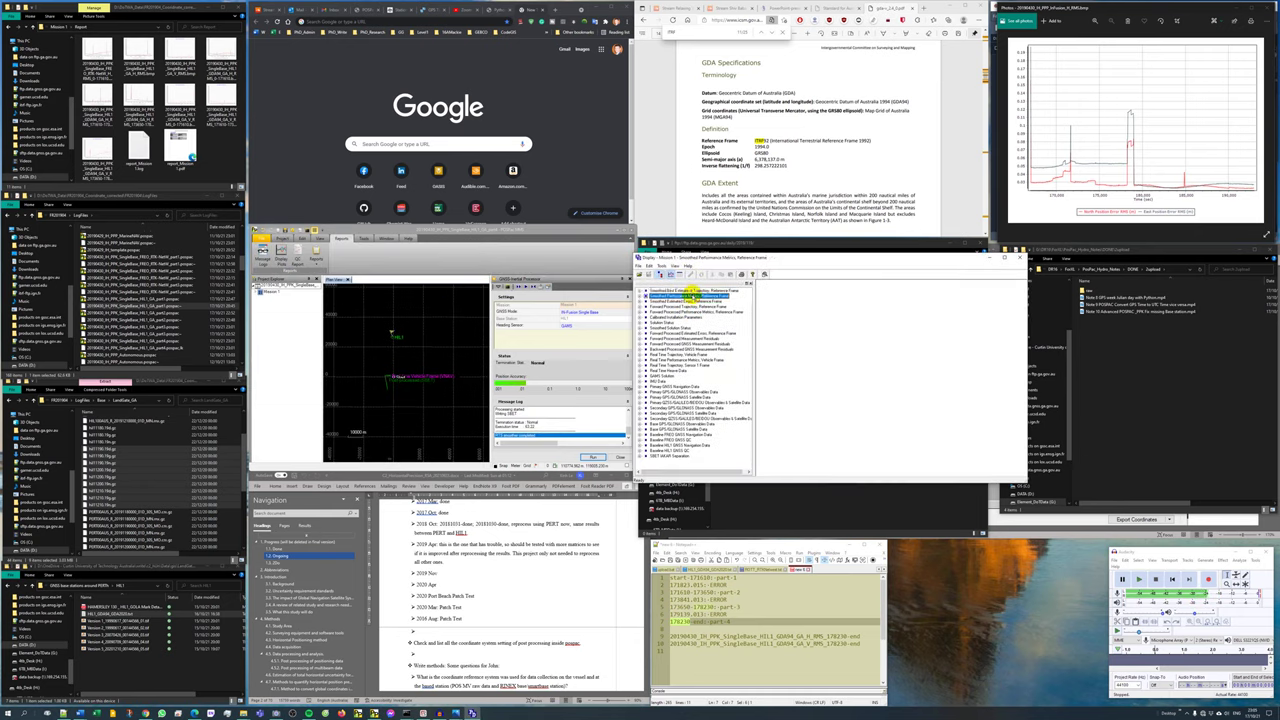
pyautogui.click(691, 301)
pyautogui.keyDown('ctrl'); pyautogui.click(689, 306); pyautogui.keyUp('ctrl')
pyautogui.rightClick(689, 306)
pyautogui.click(711, 325)
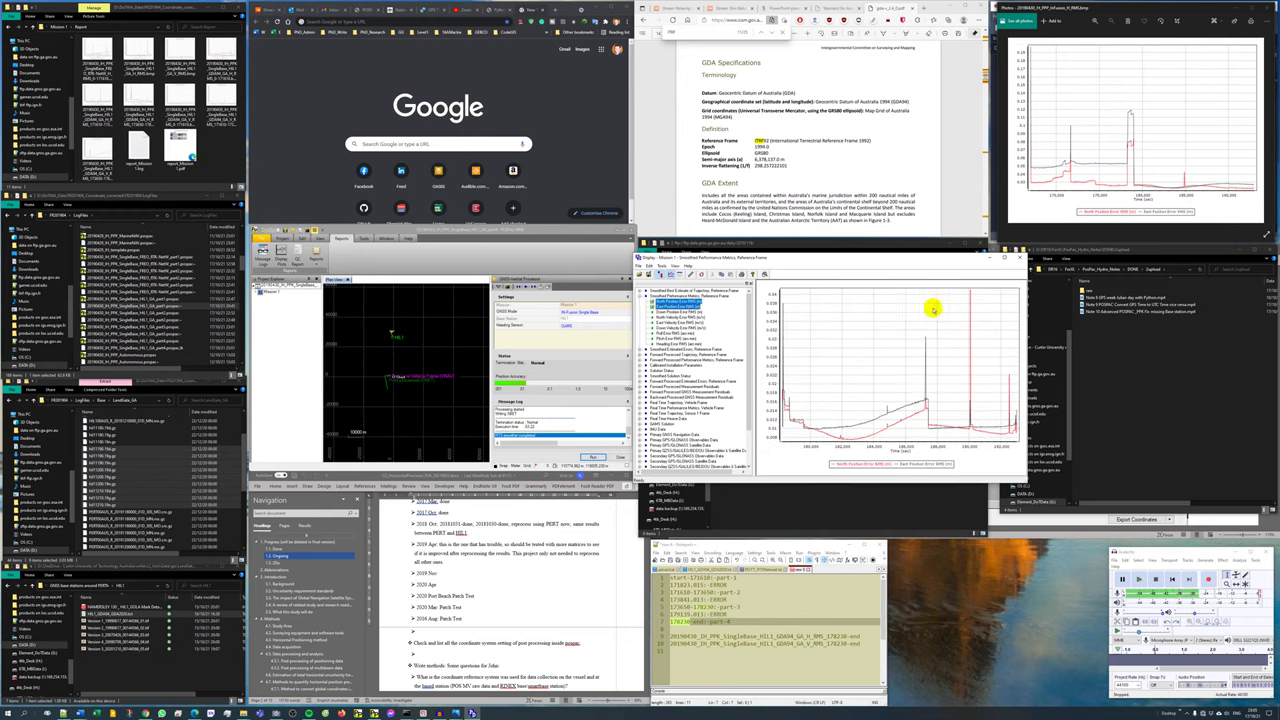
# Open the part-4 project's Mission 1 Report folder and delete the old report_Mission 1.pdf.
pyautogui.click(57, 28)
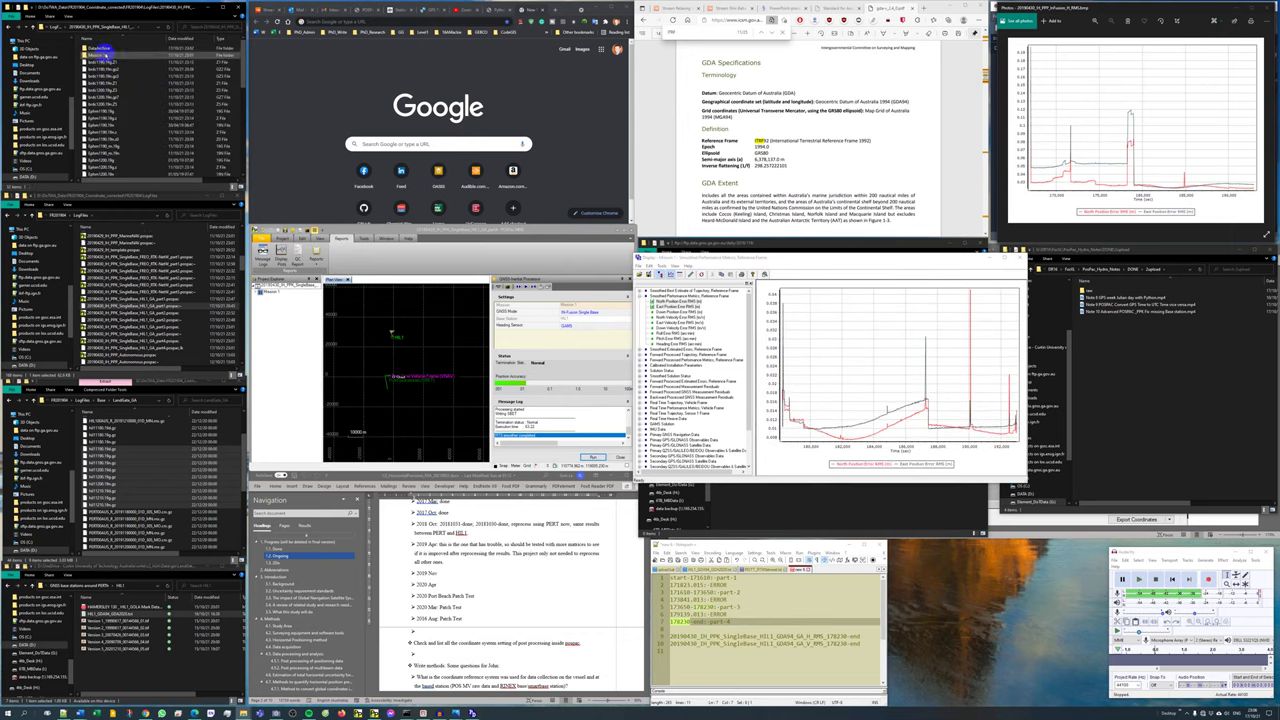
pyautogui.doubleClick(104, 55)
pyautogui.click(104, 63)
pyautogui.doubleClick(97, 63)
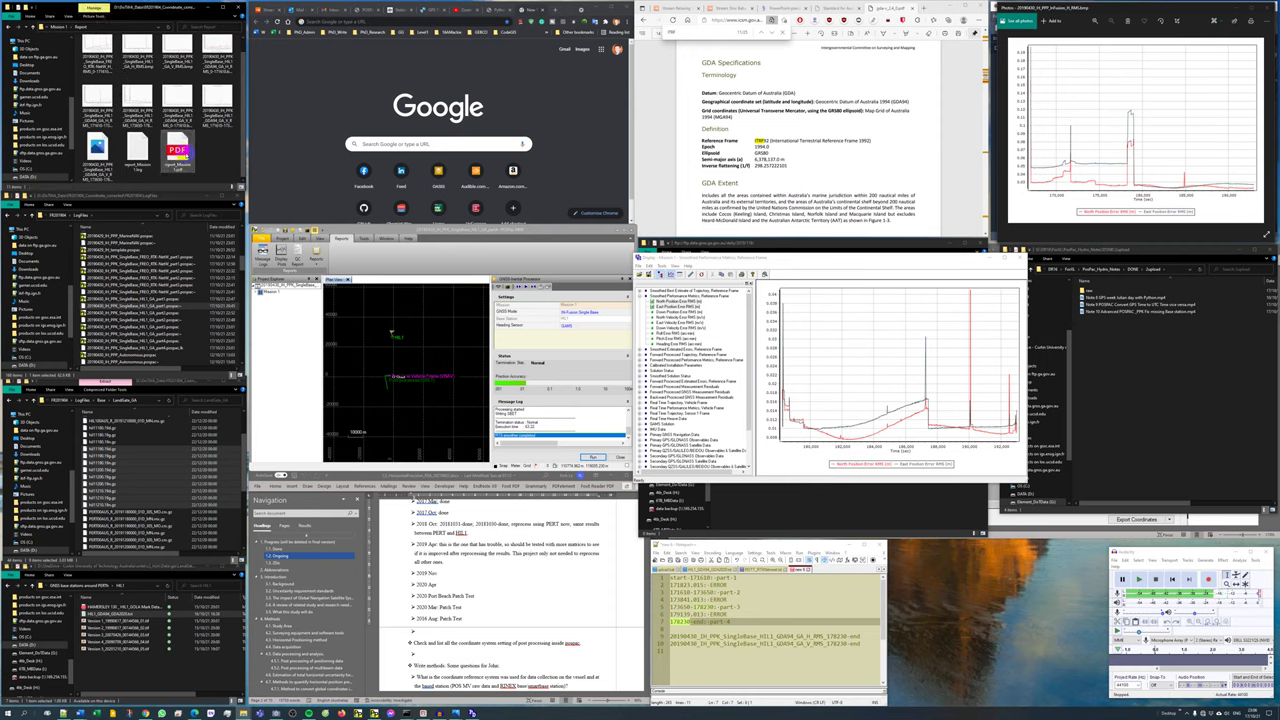
pyautogui.click(184, 150)
pyautogui.press('Delete')
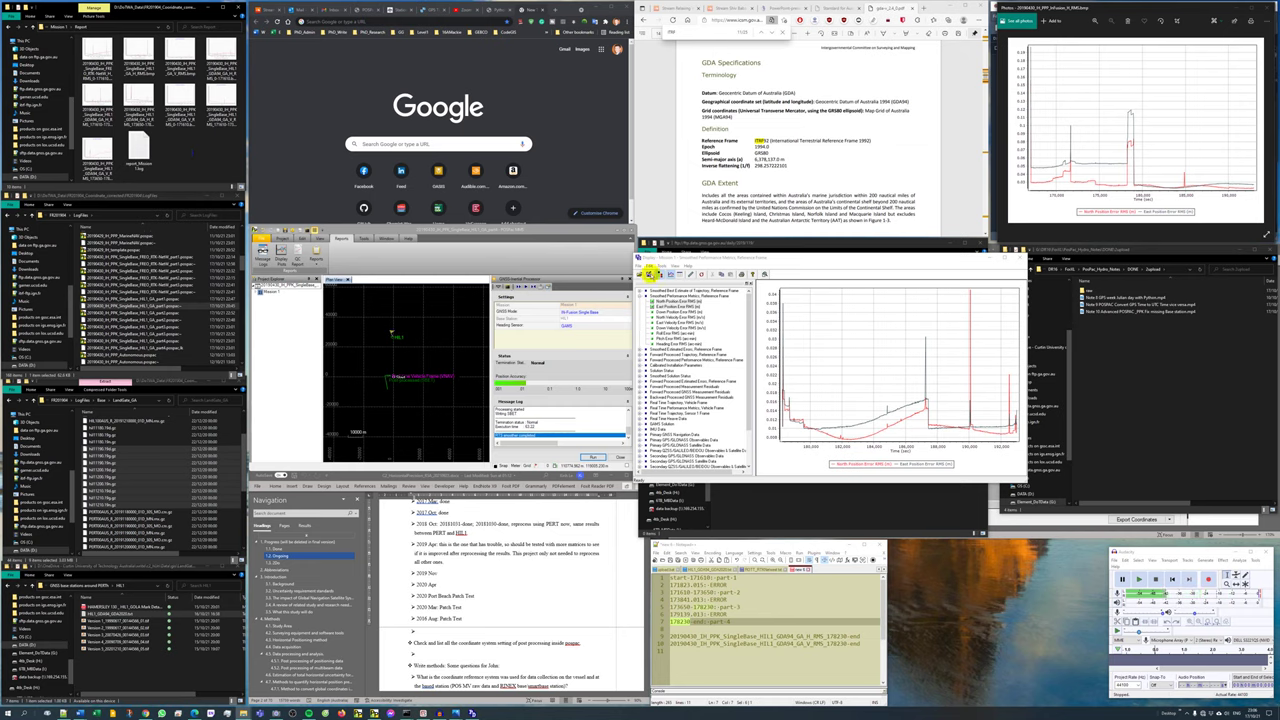
# Save the north and east error plot as 20190430_IH_PPK_SingleBase_HIL1_GDA94_GA_H_RMS_178230-end in the Report folder.
pyautogui.click(649, 273)
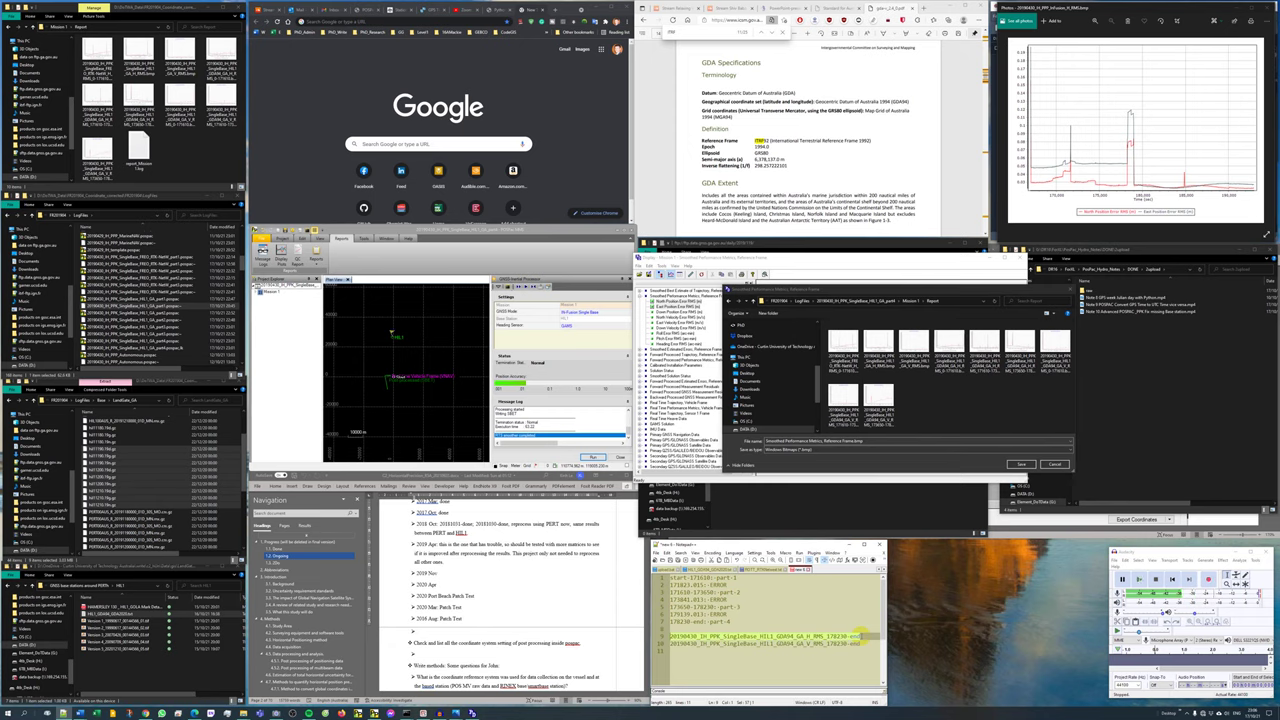
pyautogui.click(861, 441)
pyautogui.write('20190430_IH_PPK_SingleBase_HIL1_GDA94_GA_H_RMS_178230-end')
pyautogui.click(1017, 463)
# Plot the down position error RMS and save it as 20190430_IH_PPK_SingleBase_HIL1_GDA94_GA_V_RMS_178230-end, closing the plot window.
pyautogui.doubleClick(676, 312)
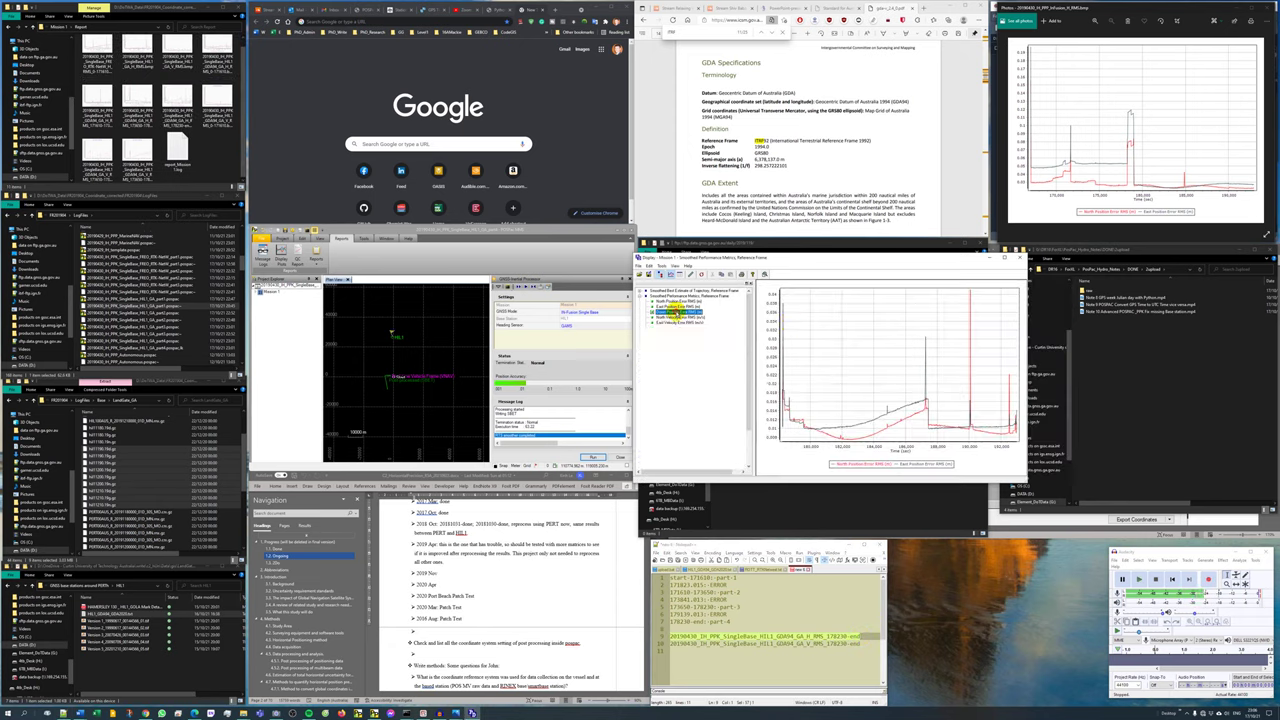
pyautogui.click(649, 273)
pyautogui.moveTo(799, 287); pyautogui.dragTo(913, 264)
pyautogui.write('20180430_IH_PPK_SingleBase_HIL1_GDA94_GA_H_RMS_178230-end')
pyautogui.press('Return')
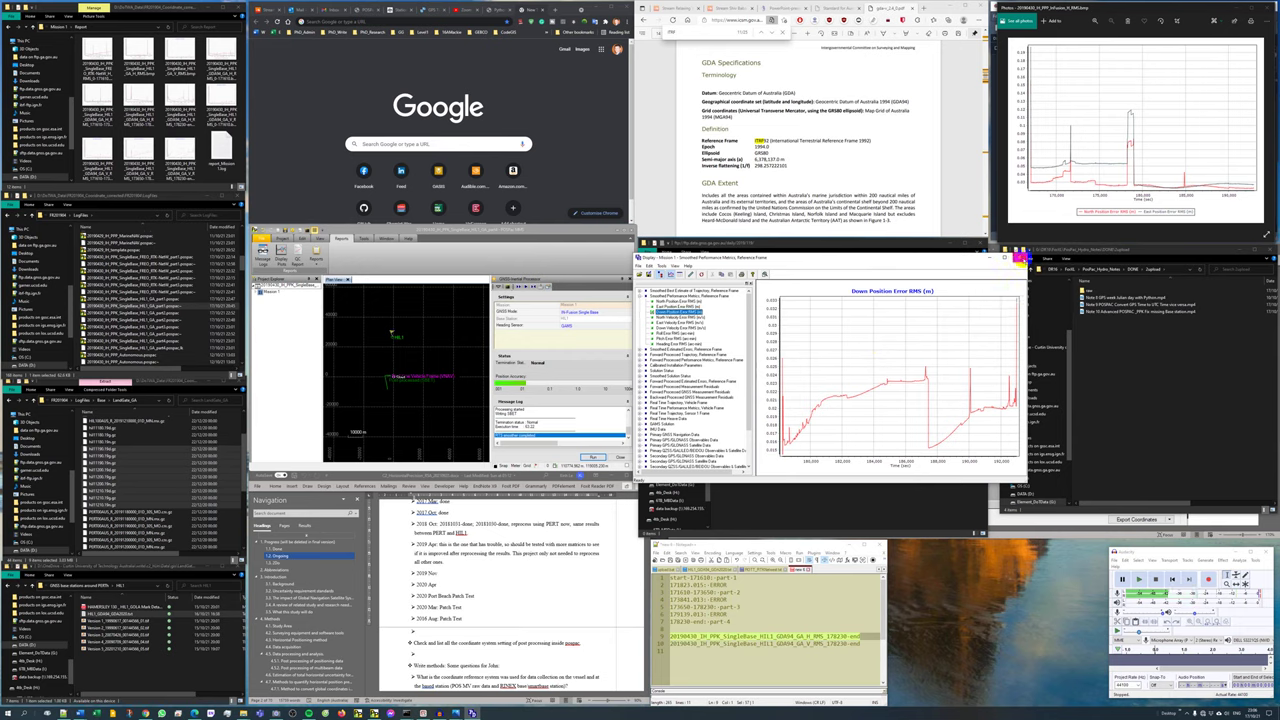
pyautogui.click(1020, 257)
# Generate the QC report as report_Mission 1.pdf in the part-4 project's Mission 1 Report folder.
pyautogui.click(285, 231)
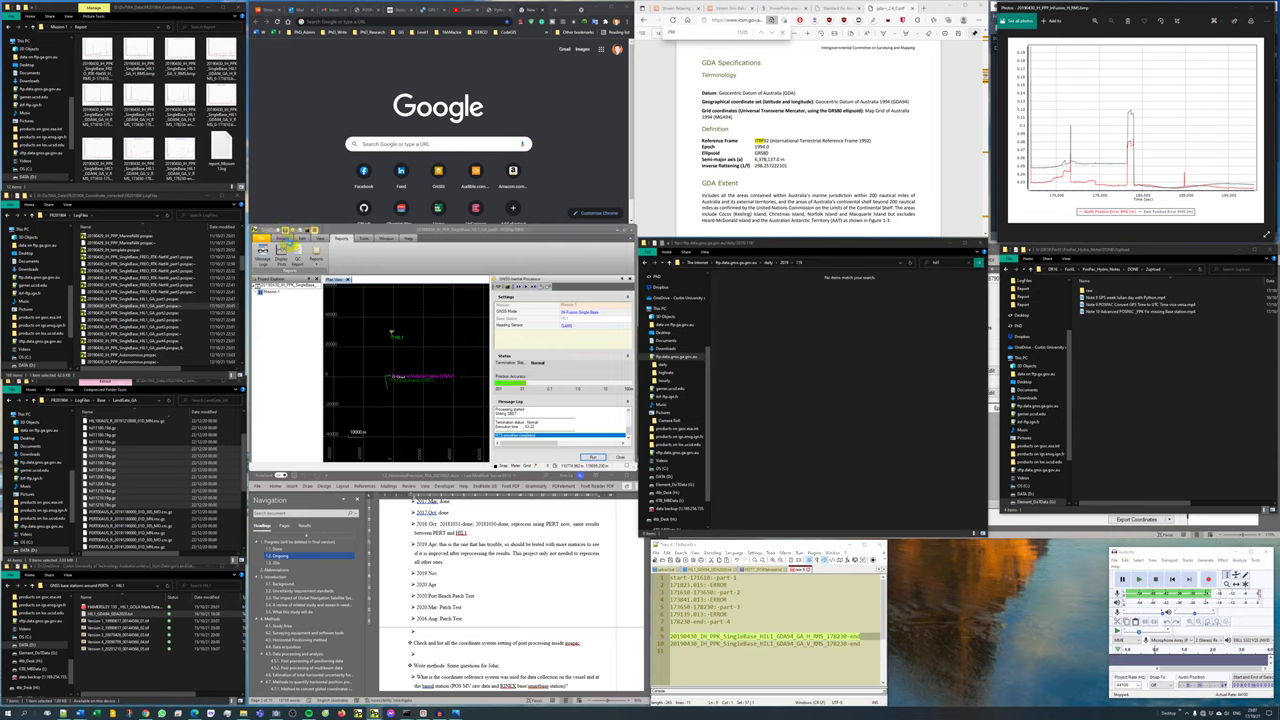
pyautogui.click(296, 252)
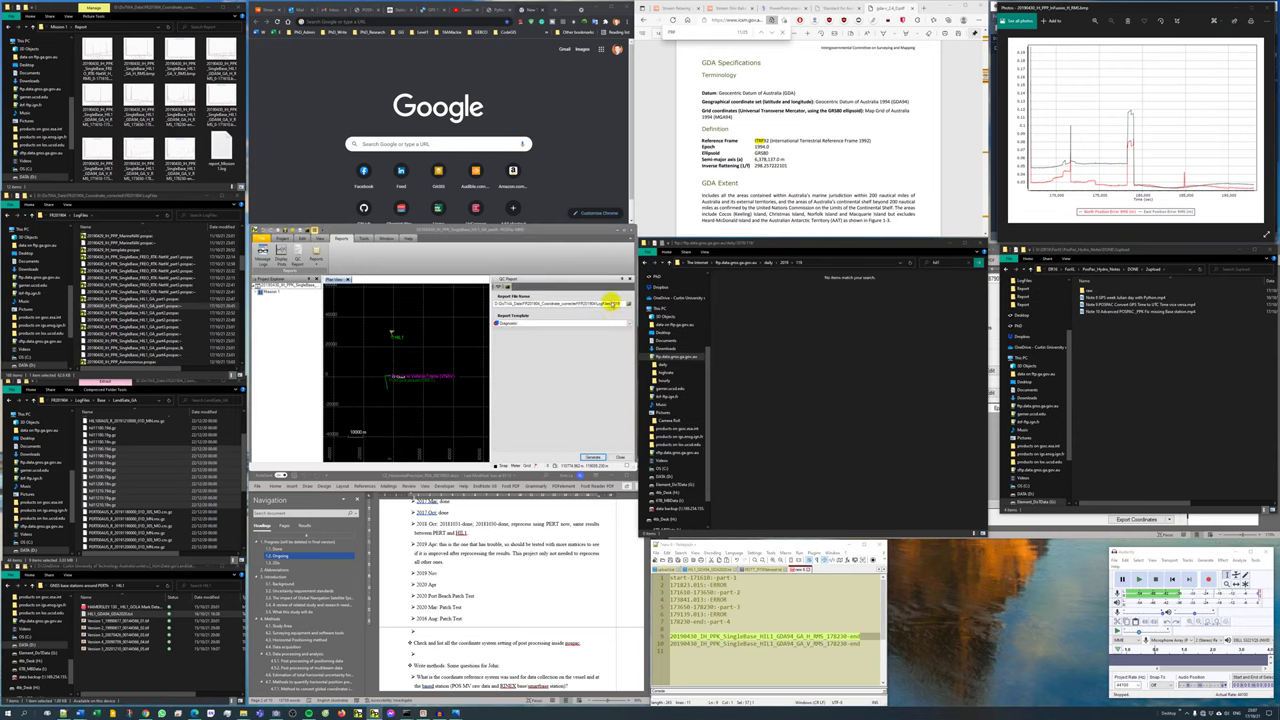
pyautogui.click(629, 302)
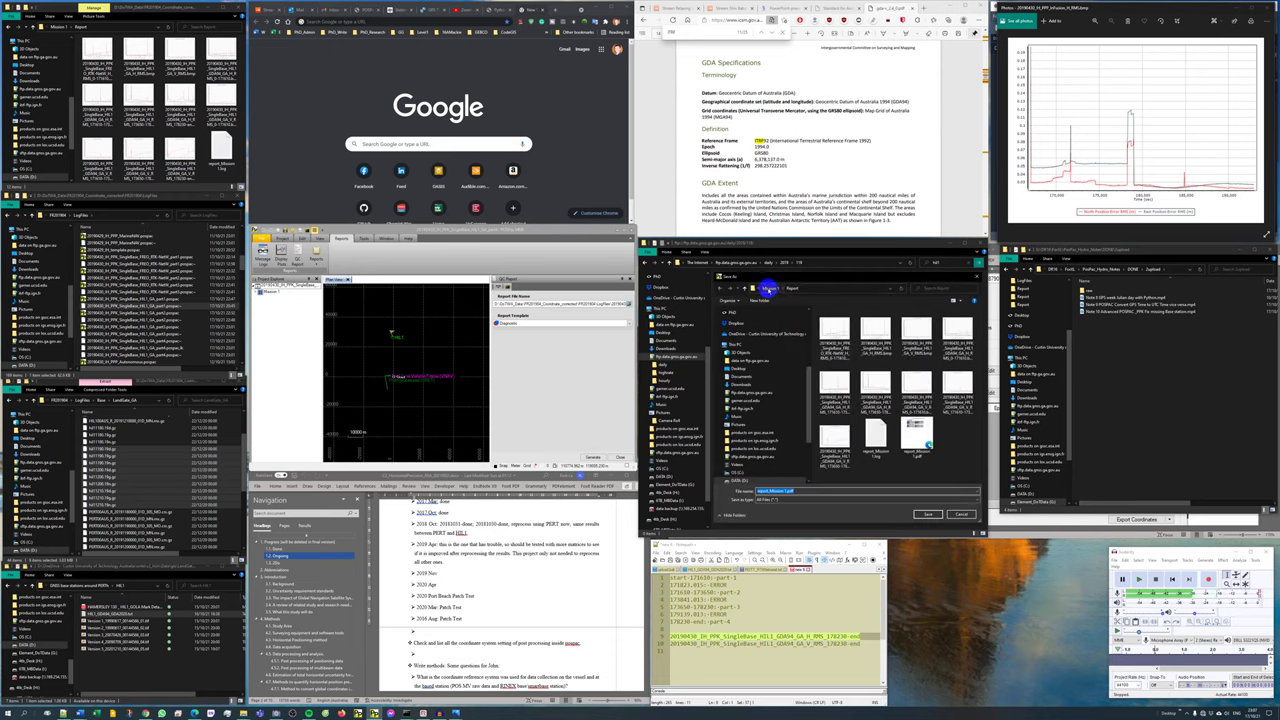
pyautogui.click(766, 288)
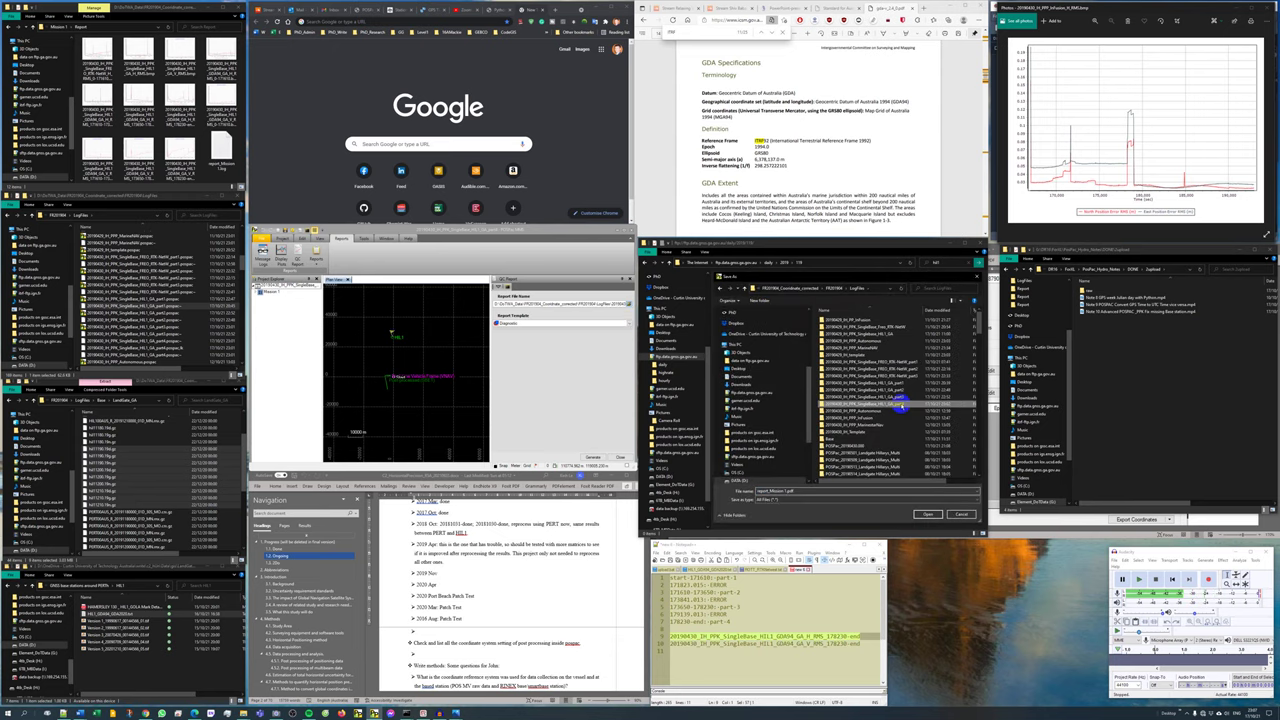
pyautogui.doubleClick(898, 406)
pyautogui.doubleClick(821, 328)
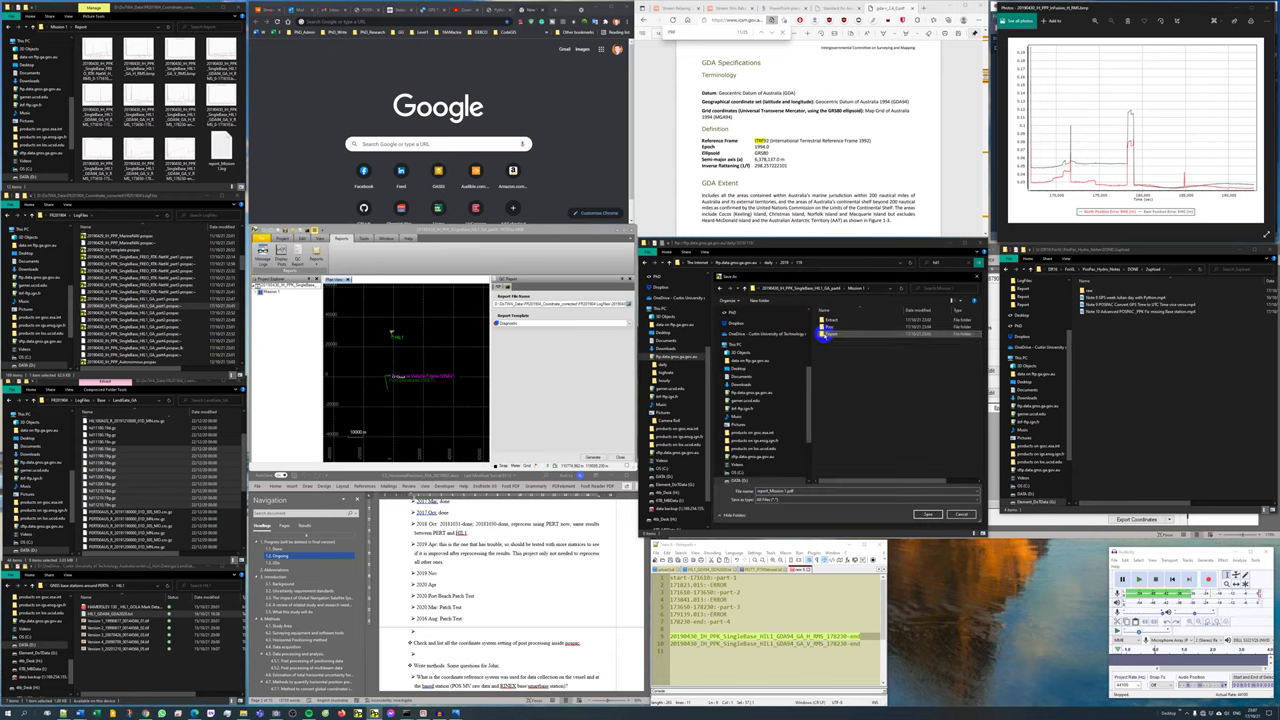
pyautogui.doubleClick(823, 335)
pyautogui.click(929, 516)
pyautogui.click(593, 457)
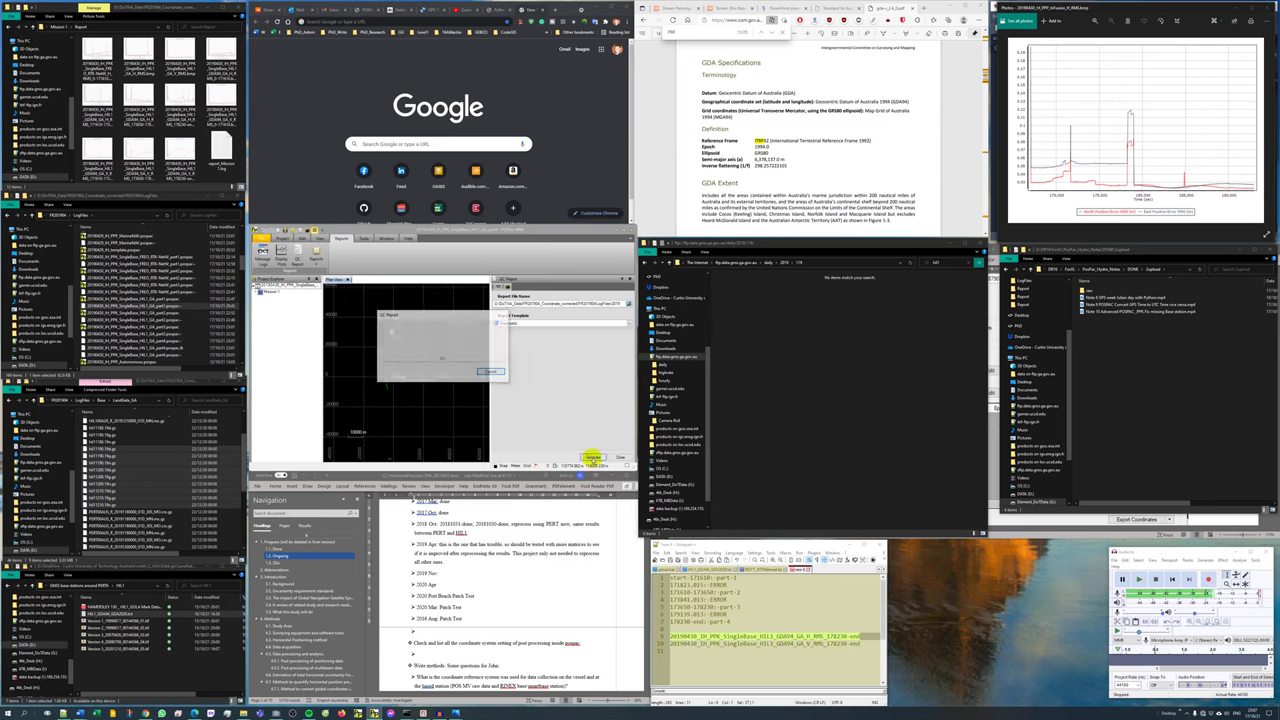